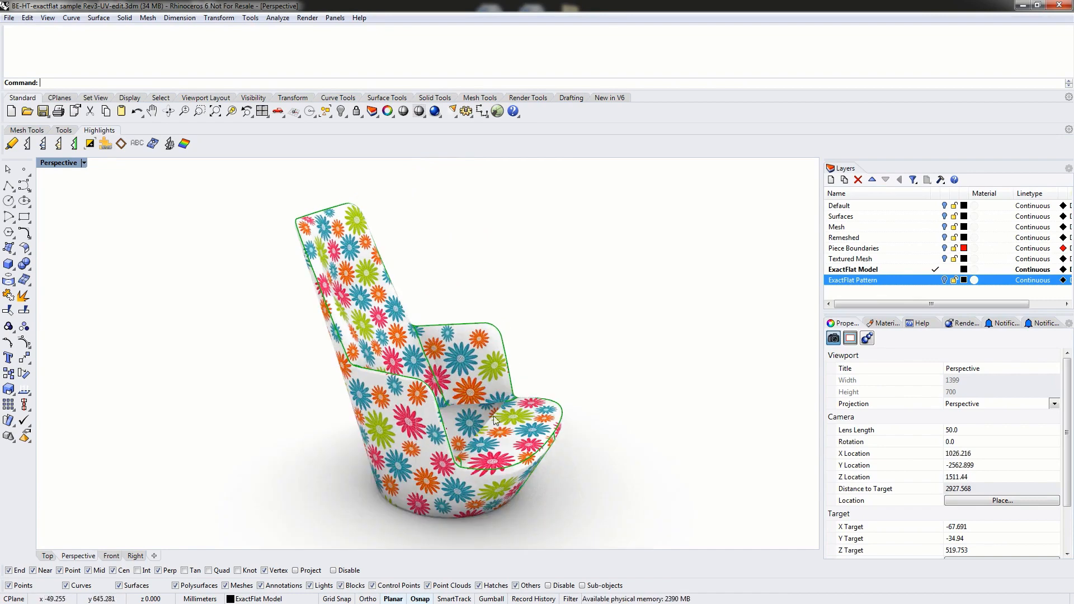
Turn on the ExactFlat Pattern layer and examine the flattened pattern pieces beside the 3D chair
{"action": "right_click_drag", "start_coordinate": [481, 416], "coordinate": [344, 439]}
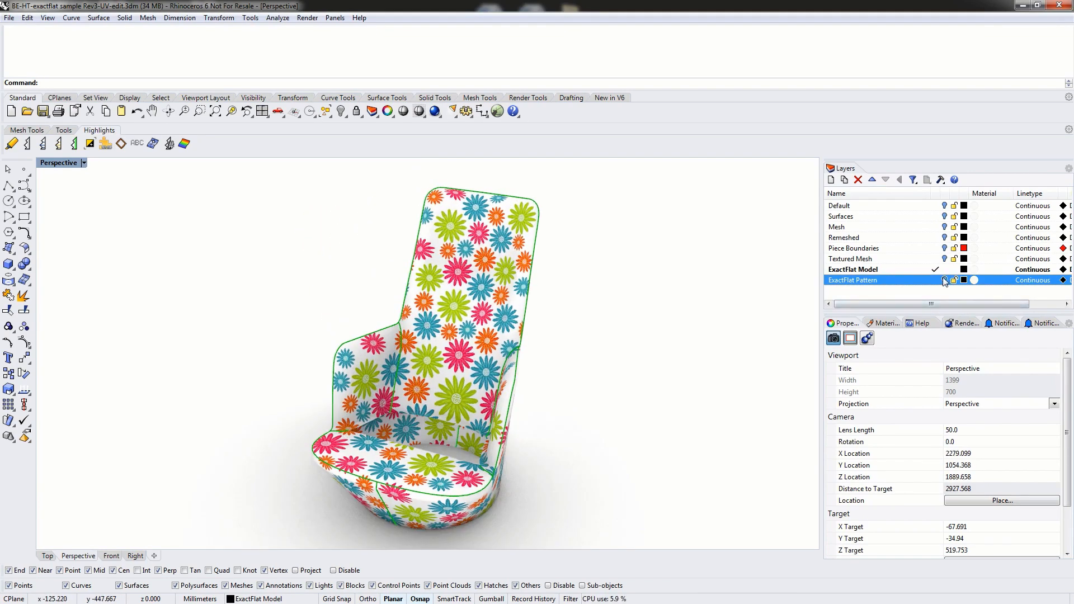
{"action": "left_click", "coordinate": [945, 280]}
{"action": "right_click_drag", "start_coordinate": [520, 385], "coordinate": [400, 358]}
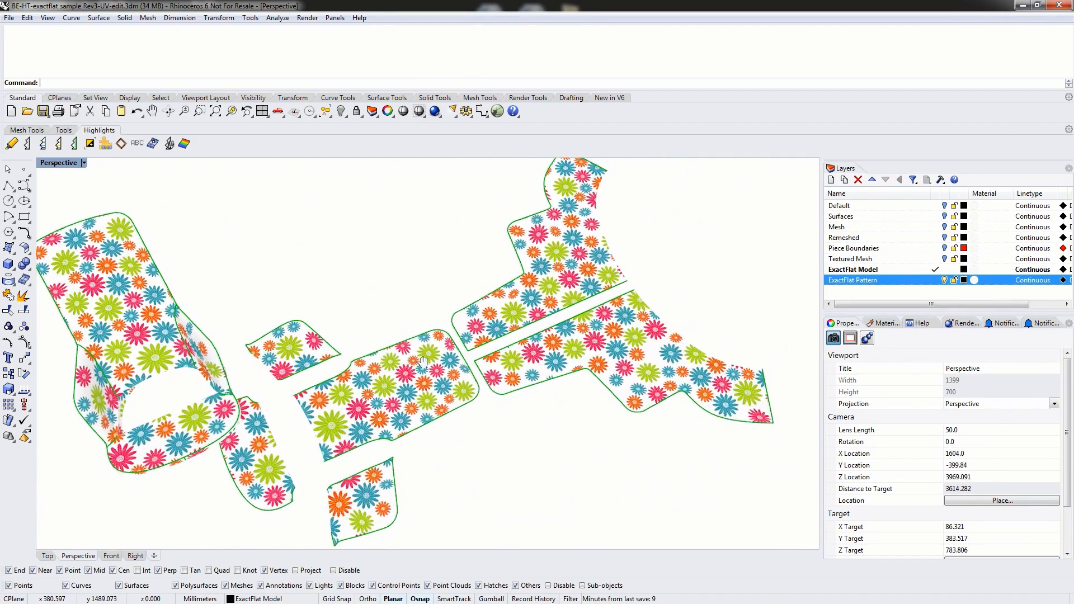
{"action": "scroll", "coordinate": [430, 343], "scroll_direction": "down", "scroll_amount": 2}
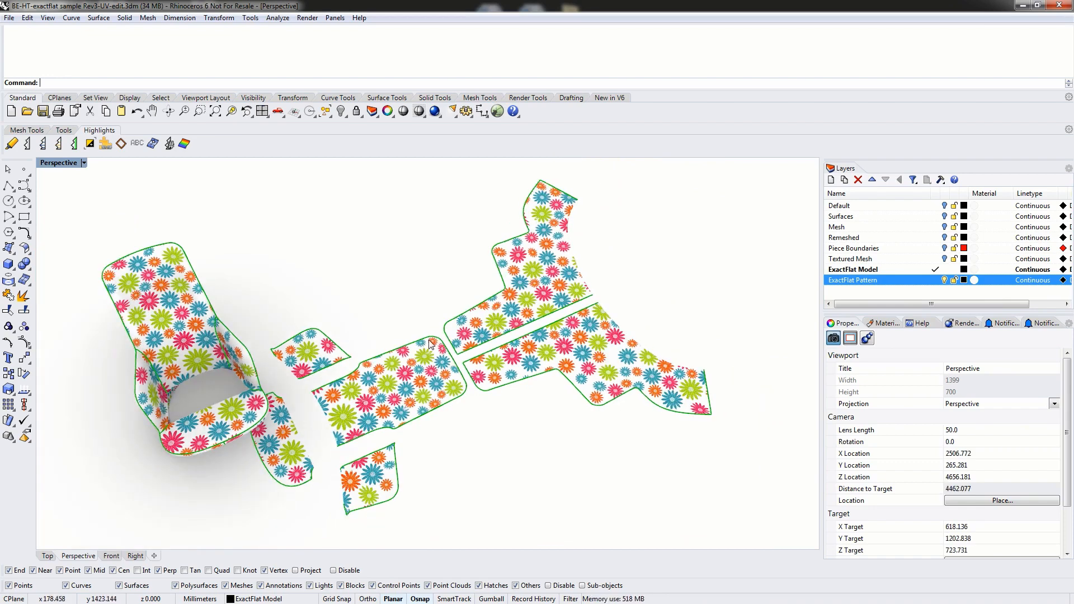
{"action": "right_click_drag", "start_coordinate": [331, 412], "coordinate": [353, 383]}
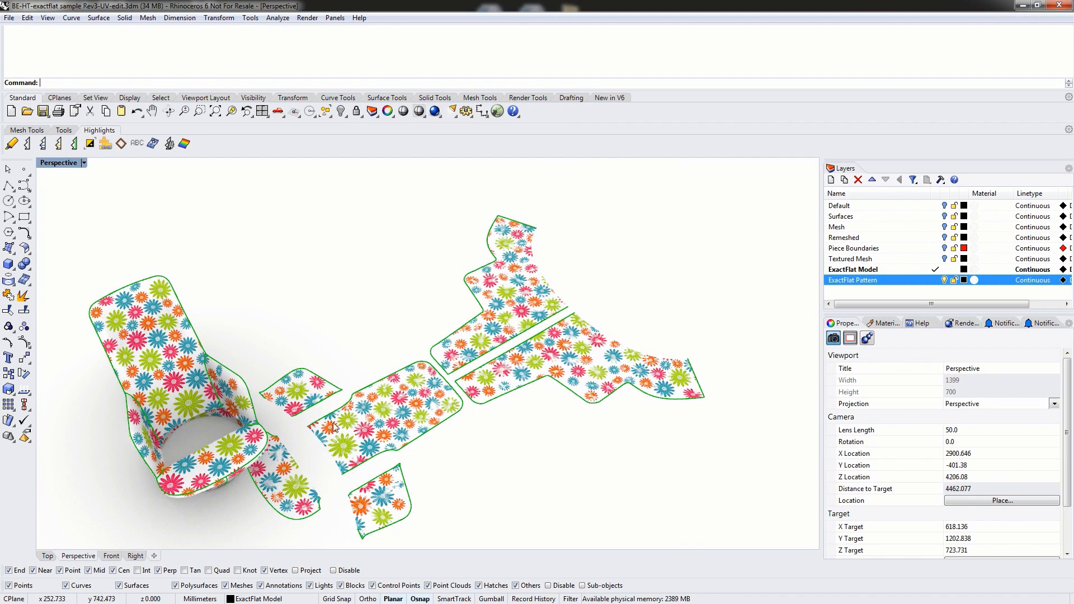
{"action": "right_click_drag", "start_coordinate": [334, 426], "coordinate": [405, 360]}
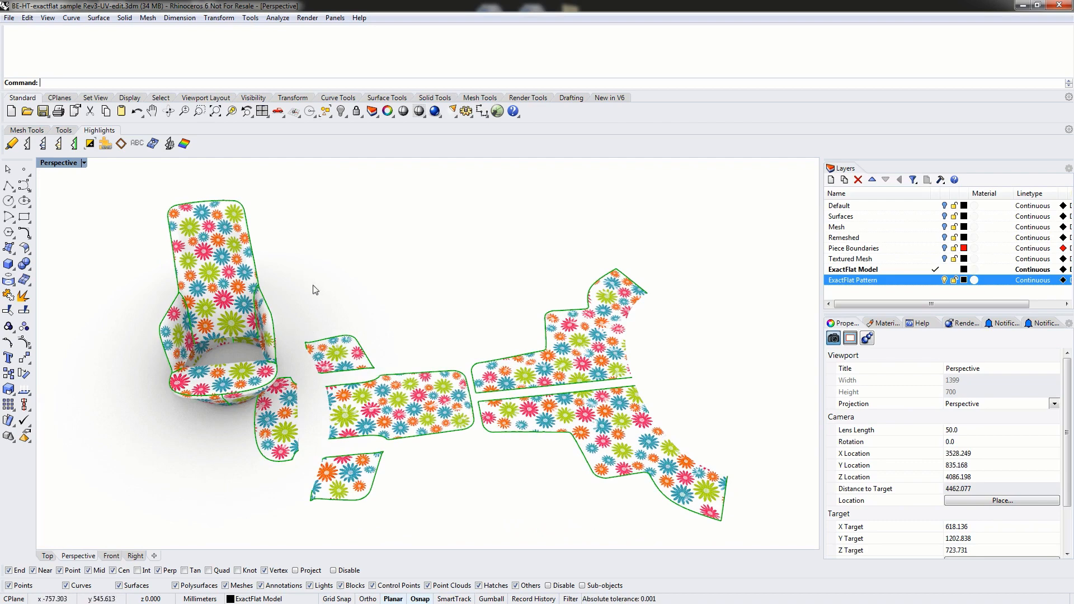
Turn on the ExactFlat tag and tag label highlights for the chair model and pattern pieces
{"action": "left_click", "coordinate": [121, 143]}
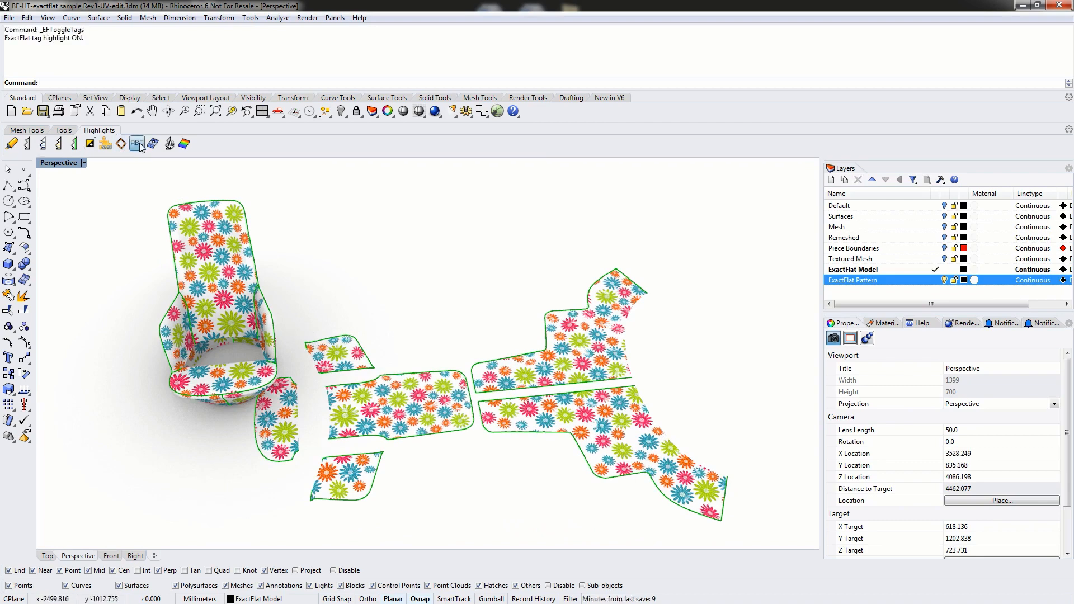
{"action": "left_click", "coordinate": [138, 143]}
{"action": "right_click_drag", "start_coordinate": [439, 295], "coordinate": [433, 330]}
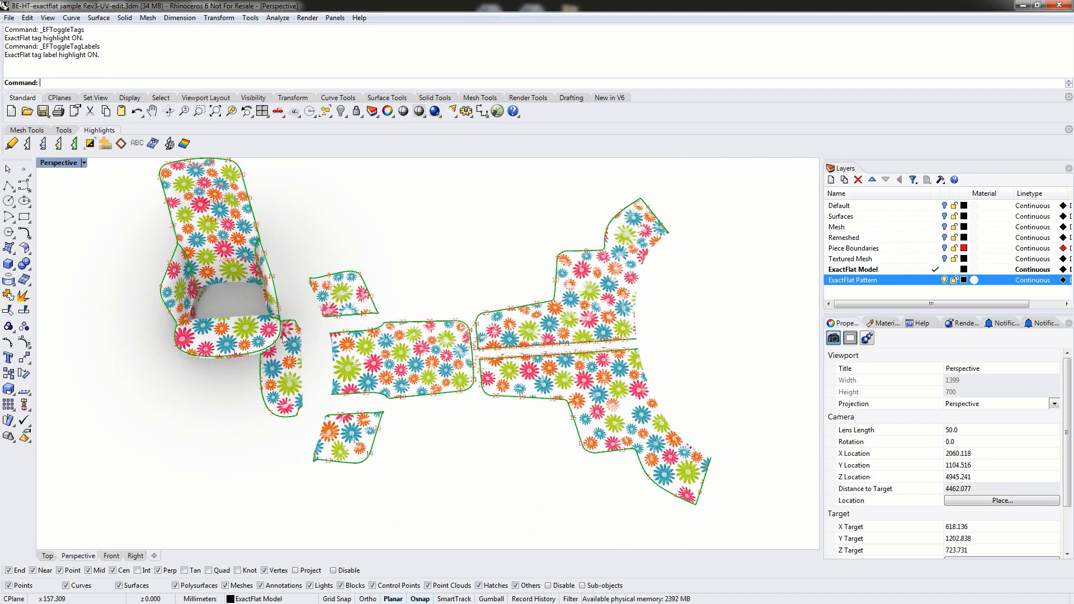
{"action": "right_click_drag", "start_coordinate": [266, 376], "coordinate": [296, 349]}
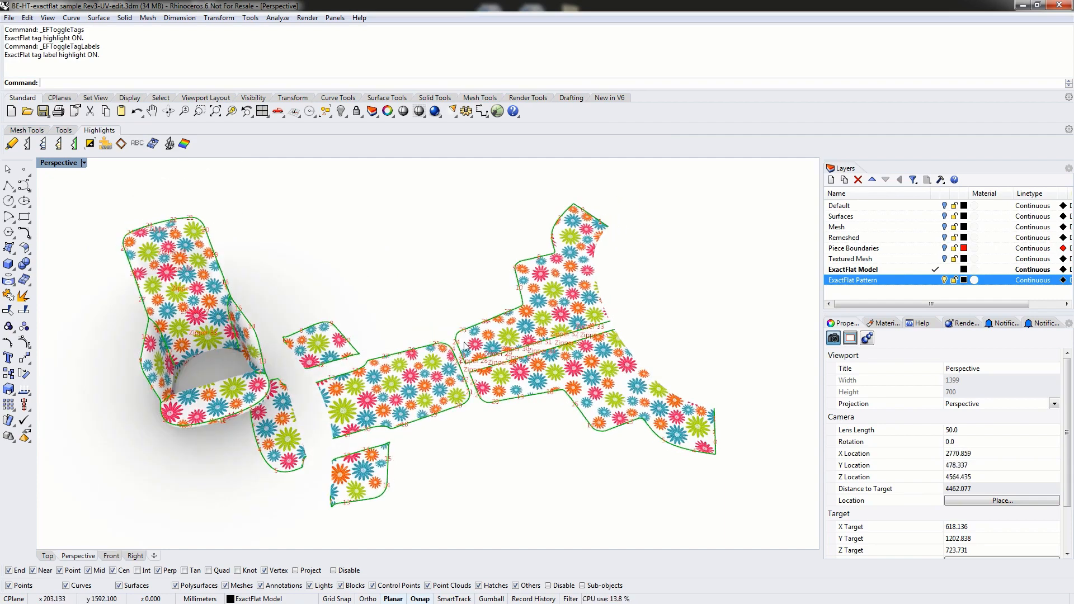
Run the ExactFlat Clean command to remove the generated chair model and flat pattern from the file
{"action": "left_click", "coordinate": [64, 131]}
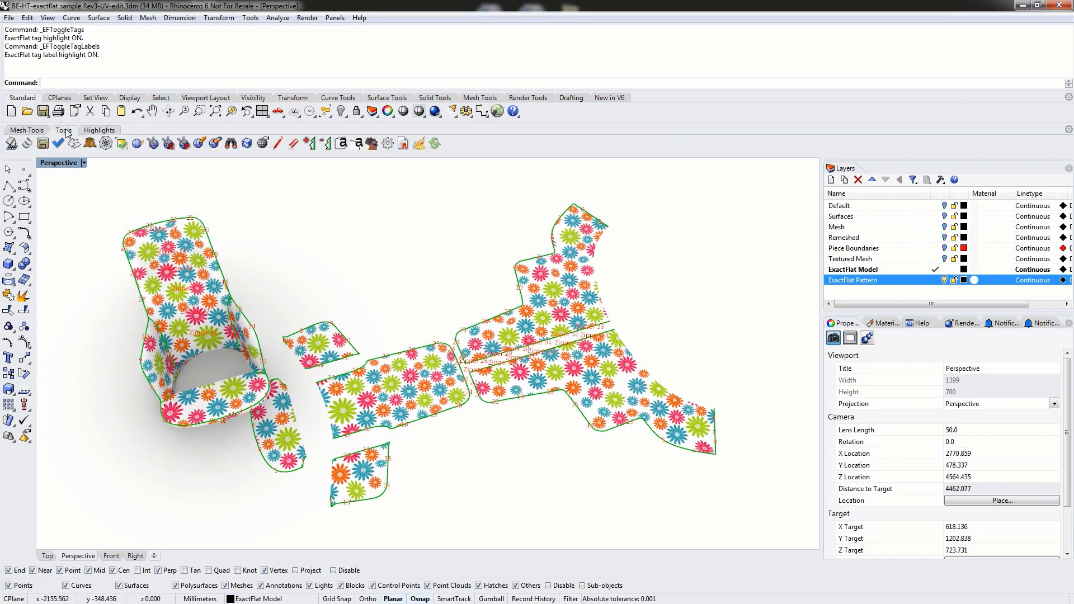
{"action": "left_click", "coordinate": [419, 144]}
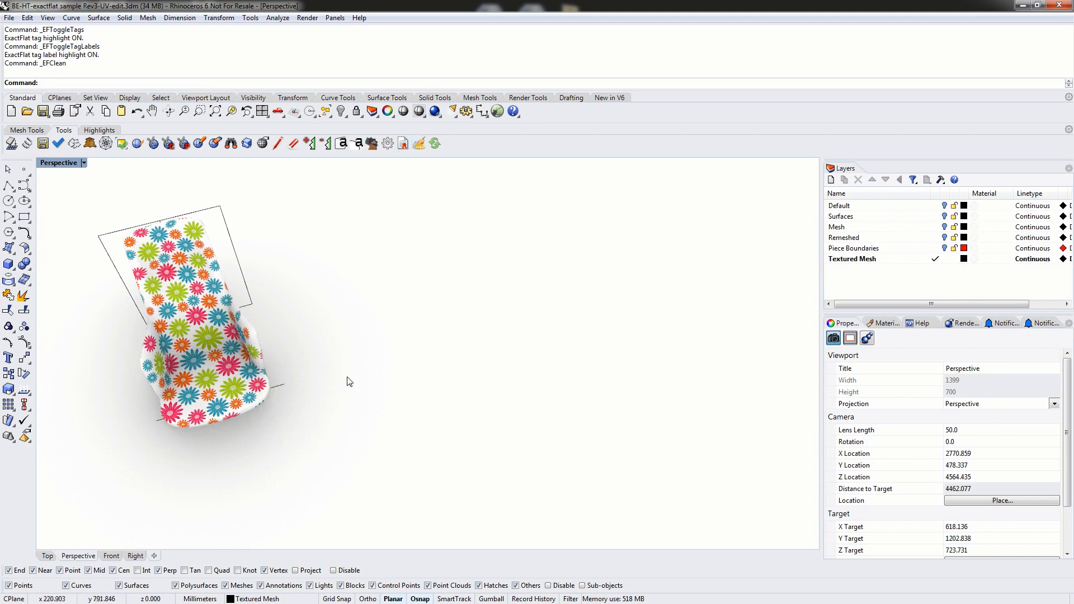
{"action": "right_click_drag", "start_coordinate": [277, 405], "coordinate": [312, 389]}
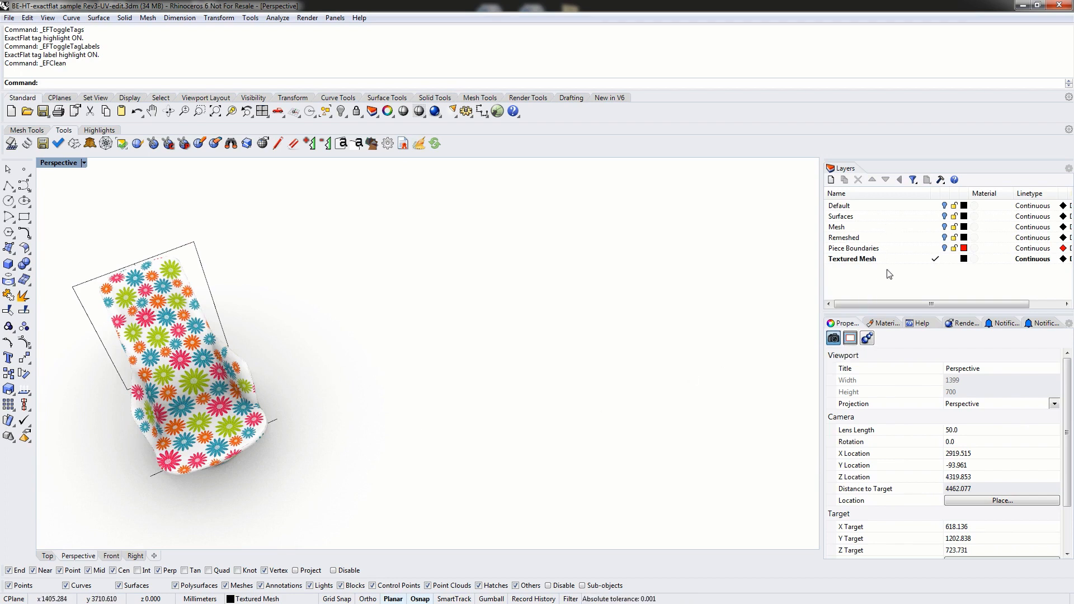
Turn on the Piece Boundaries layer and examine the boundary curves on the textured chair mesh
{"action": "left_click", "coordinate": [848, 260]}
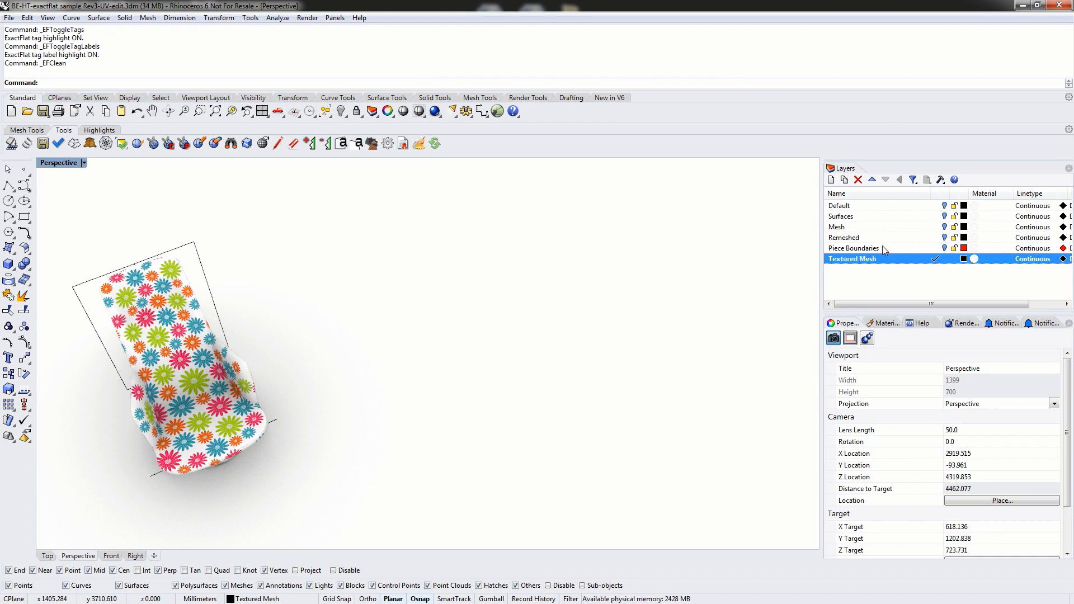
{"action": "left_click", "coordinate": [865, 250]}
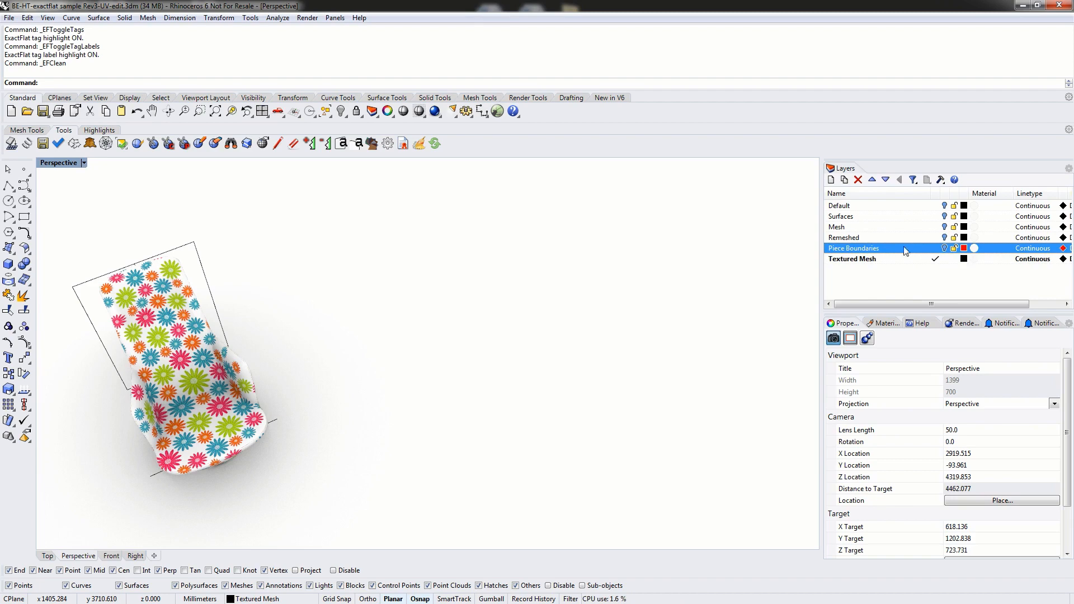
{"action": "left_click", "coordinate": [945, 249]}
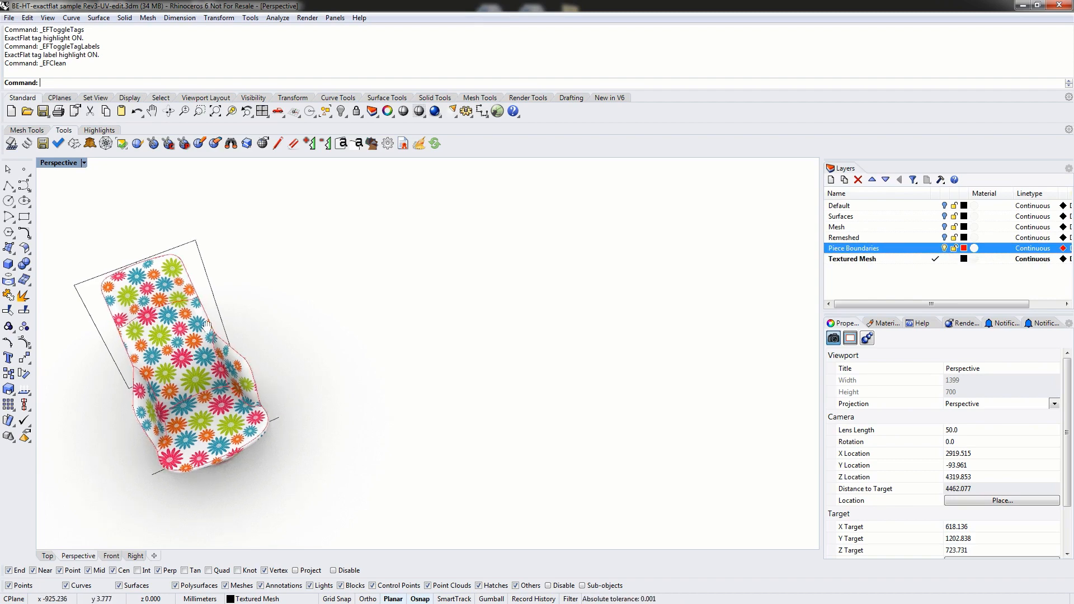
{"action": "right_click_drag", "start_coordinate": [156, 333], "coordinate": [341, 290], "text": "shift"}
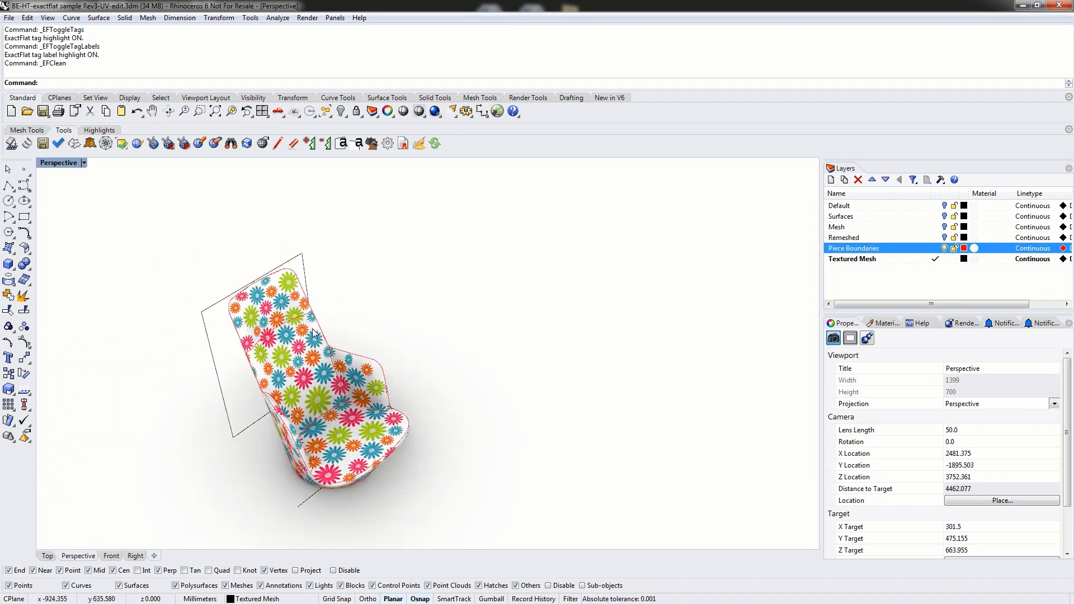
{"action": "scroll", "coordinate": [303, 322], "scroll_direction": "up", "scroll_amount": 2}
{"action": "scroll", "coordinate": [304, 322], "scroll_direction": "up", "scroll_amount": 3}
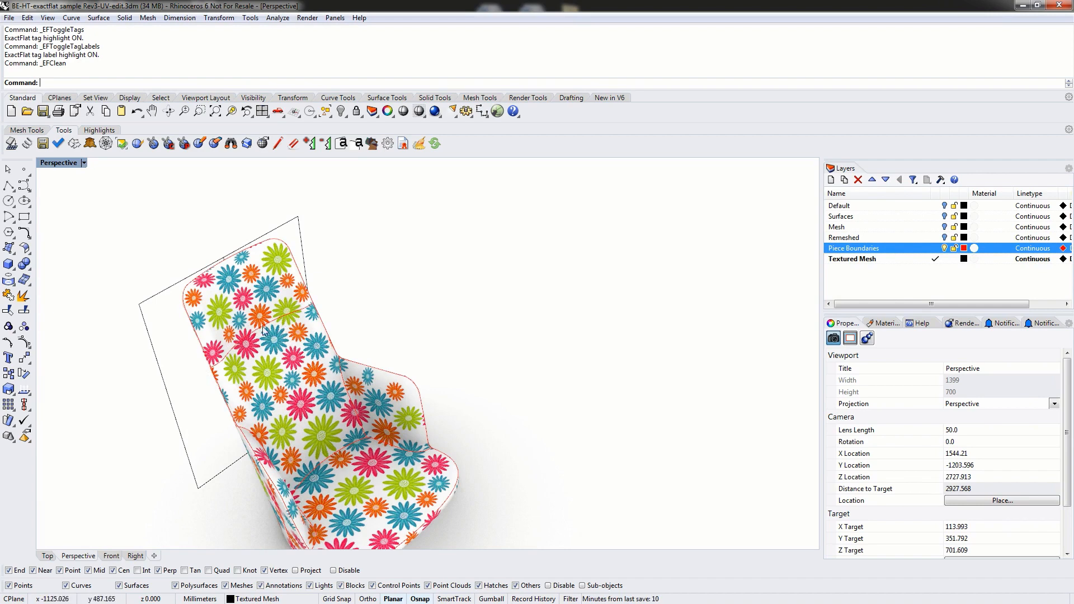
Select individual mesh pieces on the chair's backrest to check how the textured mesh is divided, then clear the selection
{"action": "left_click", "coordinate": [273, 367]}
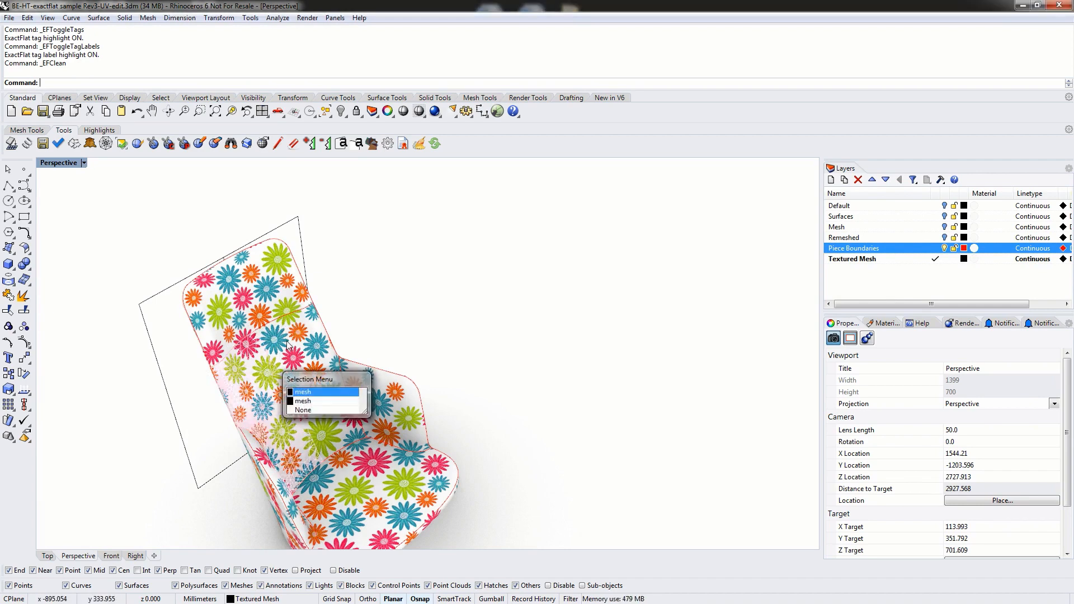
{"action": "left_click", "coordinate": [398, 295]}
{"action": "left_click", "coordinate": [268, 290]}
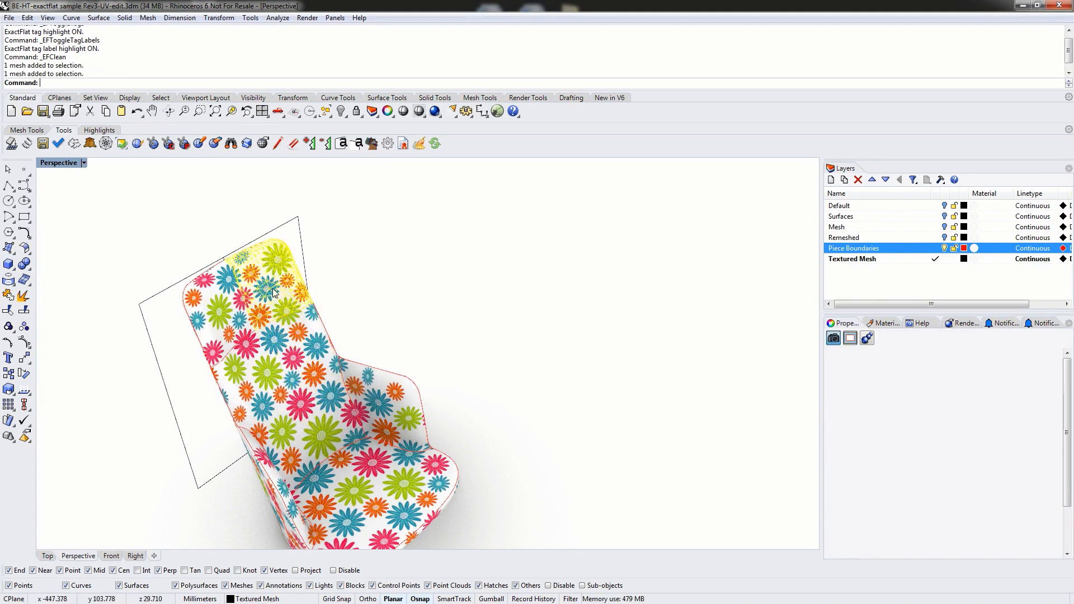
{"action": "left_click", "coordinate": [435, 312]}
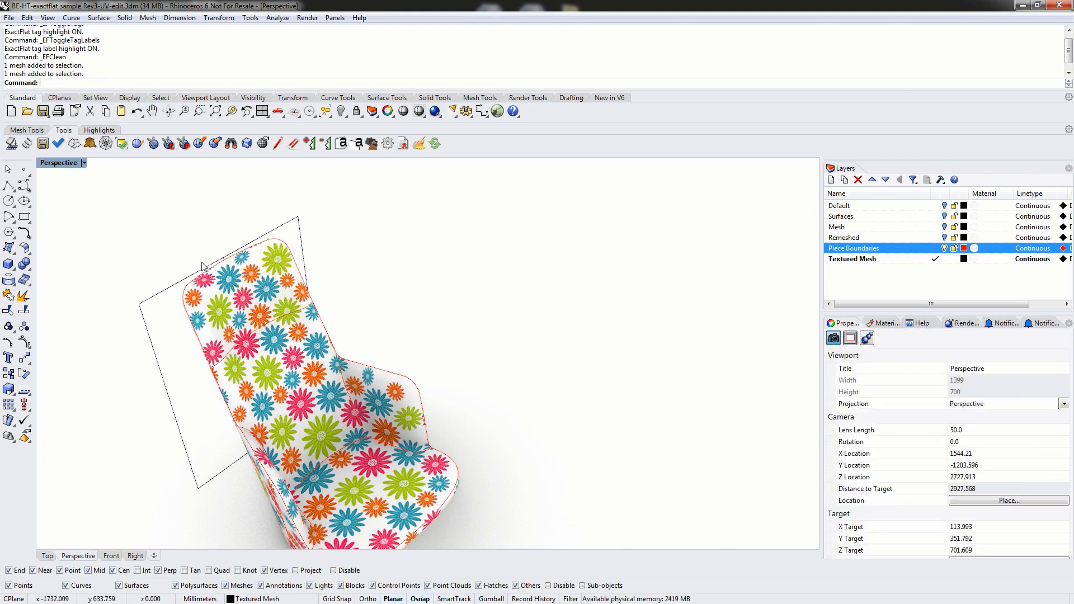
Hide the Piece Boundaries and Textured Mesh layers, show Mesh and Remeshed, and make Mesh the current layer
{"action": "left_click", "coordinate": [944, 247]}
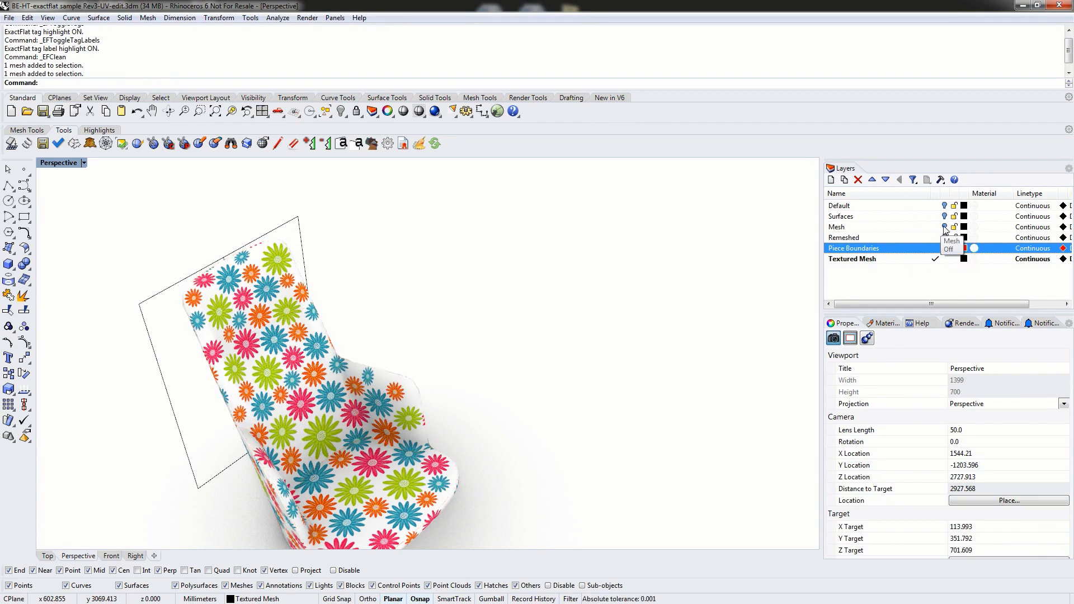
{"action": "left_click", "coordinate": [945, 227]}
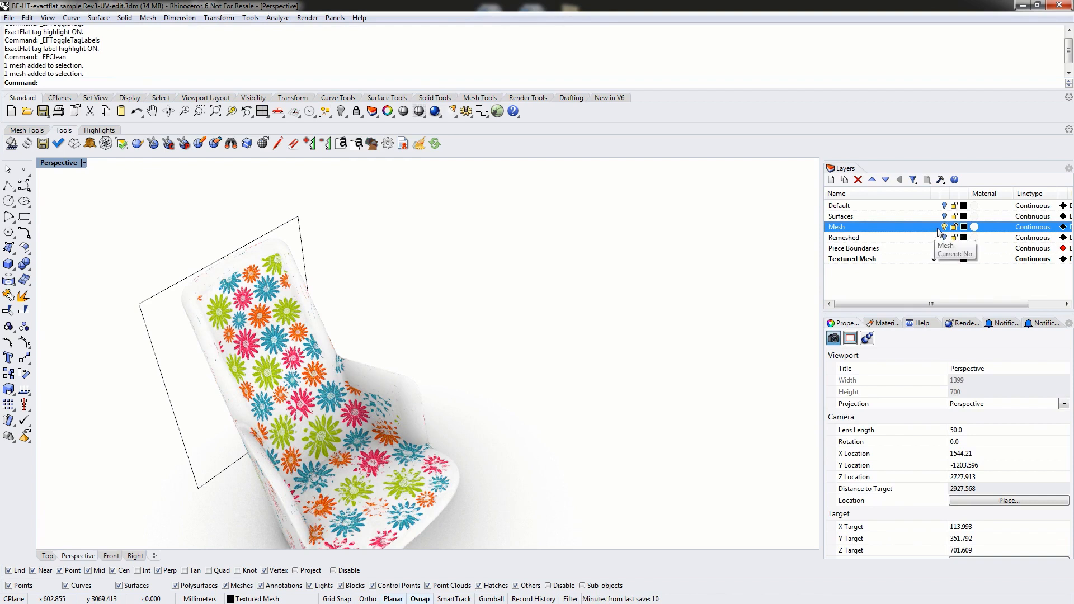
{"action": "left_click", "coordinate": [935, 227]}
{"action": "left_click", "coordinate": [947, 239]}
{"action": "left_click", "coordinate": [947, 239]}
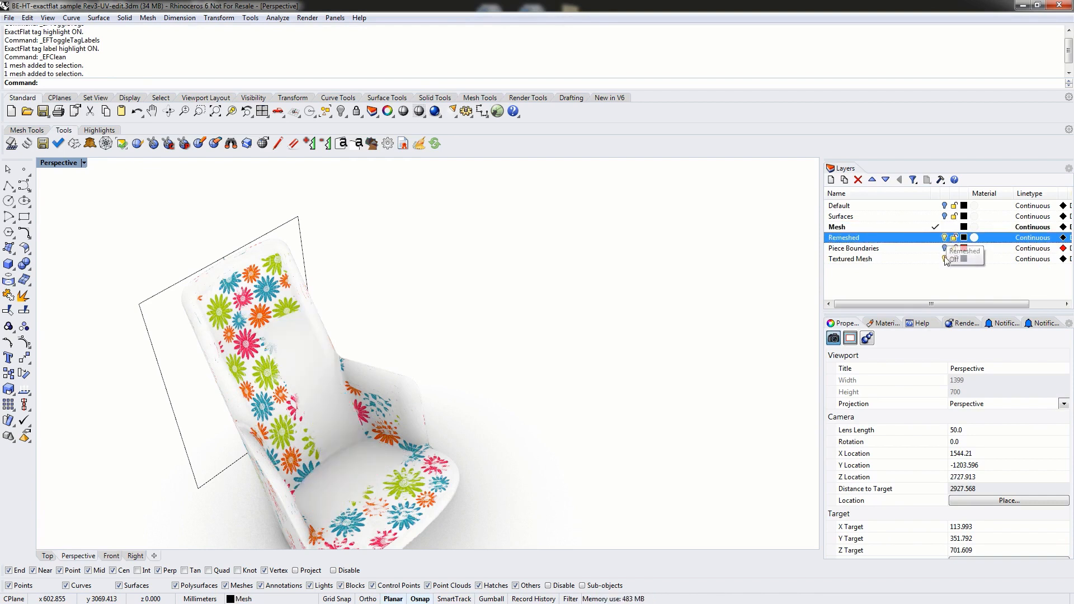
{"action": "left_click", "coordinate": [945, 259]}
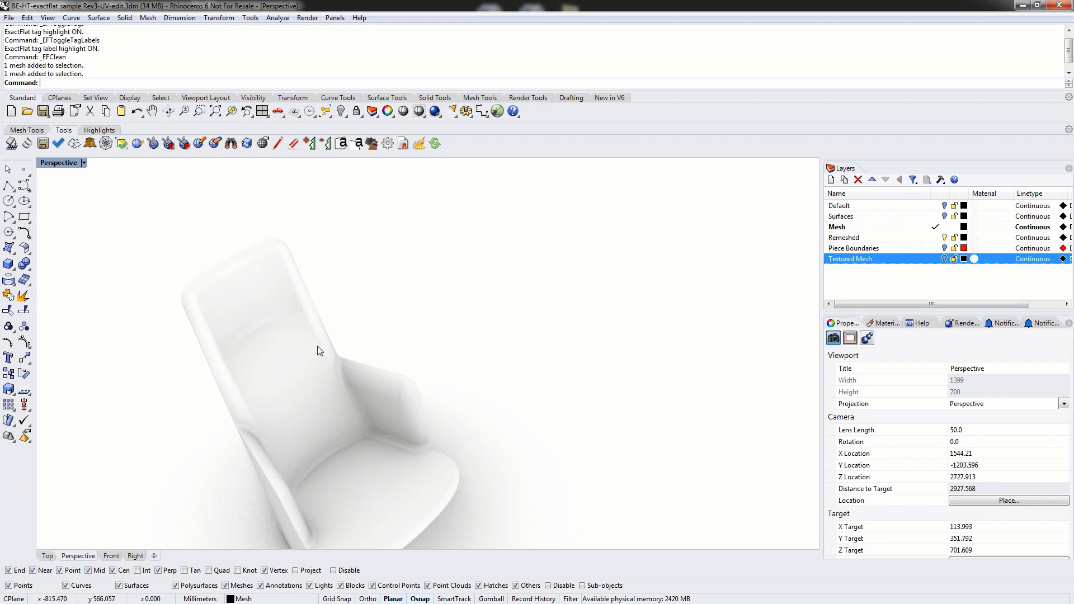
Delete all the visible chair meshes on the Mesh and Remeshed layers
{"action": "right_click_drag", "start_coordinate": [317, 347], "coordinate": [338, 312], "text": "shift"}
{"action": "scroll", "coordinate": [337, 312], "scroll_direction": "down", "scroll_amount": 2}
{"action": "left_click_drag", "start_coordinate": [192, 204], "coordinate": [526, 540]}
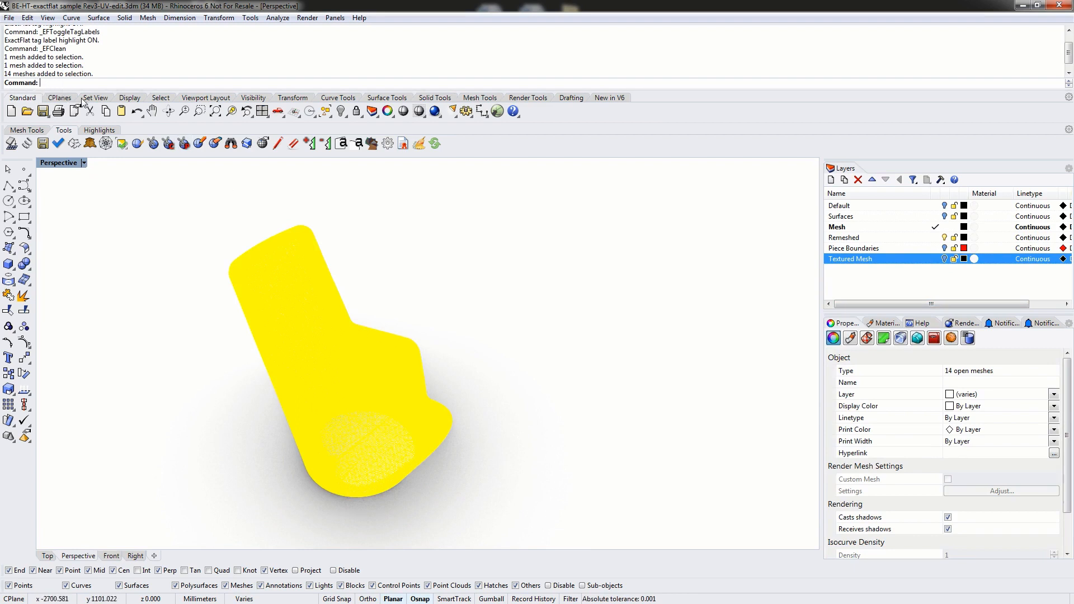
{"action": "key", "text": "Delete"}
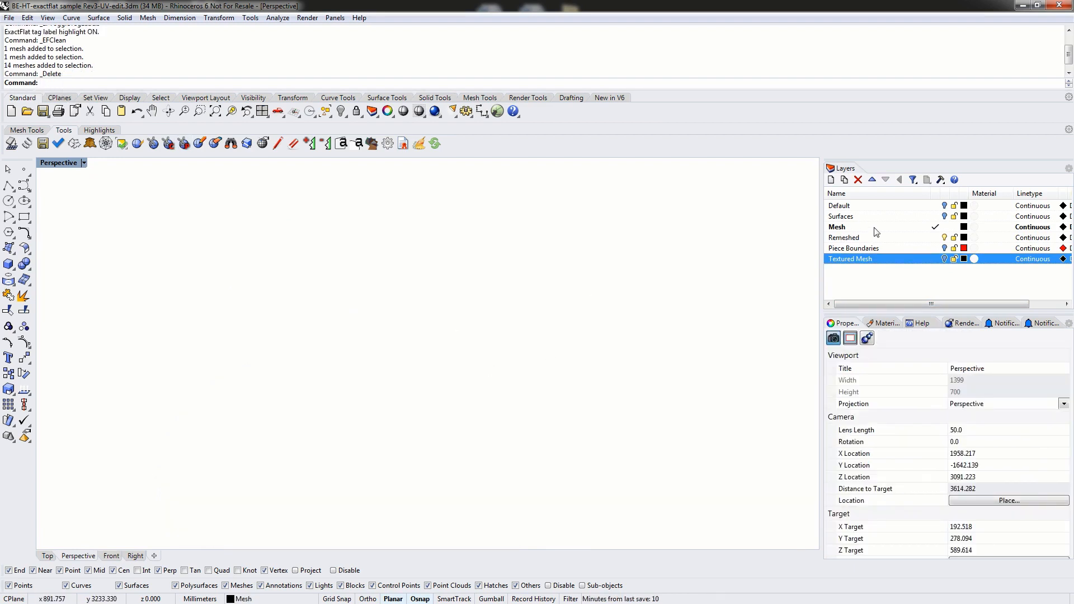
Make Surfaces the current layer and hide the Mesh layer, leaving the chair's surface model in view
{"action": "left_click", "coordinate": [935, 216]}
{"action": "left_click", "coordinate": [944, 227]}
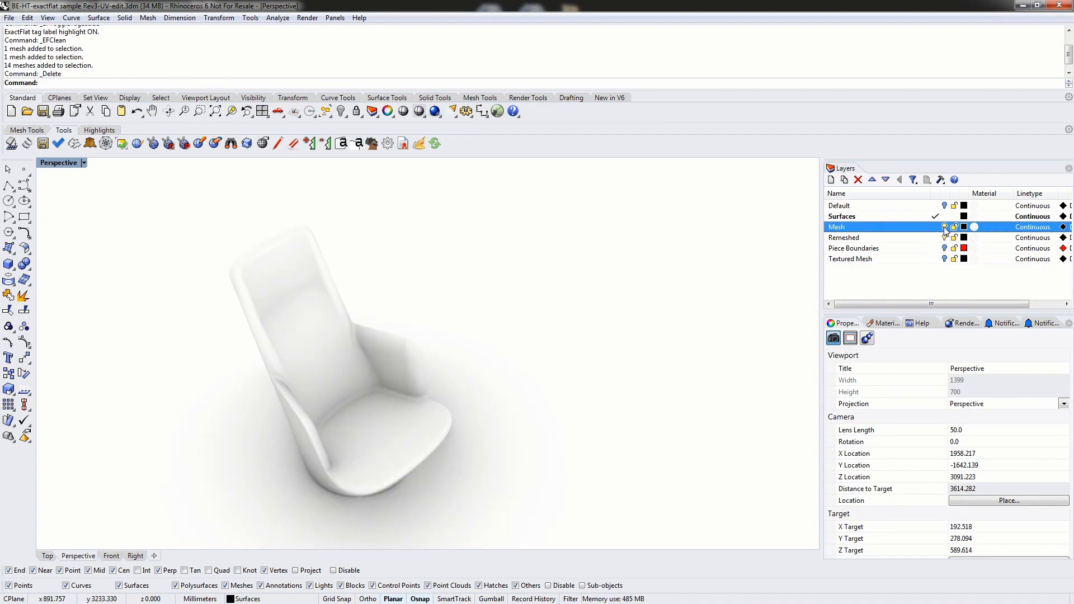
{"action": "right_click_drag", "start_coordinate": [628, 288], "coordinate": [475, 337]}
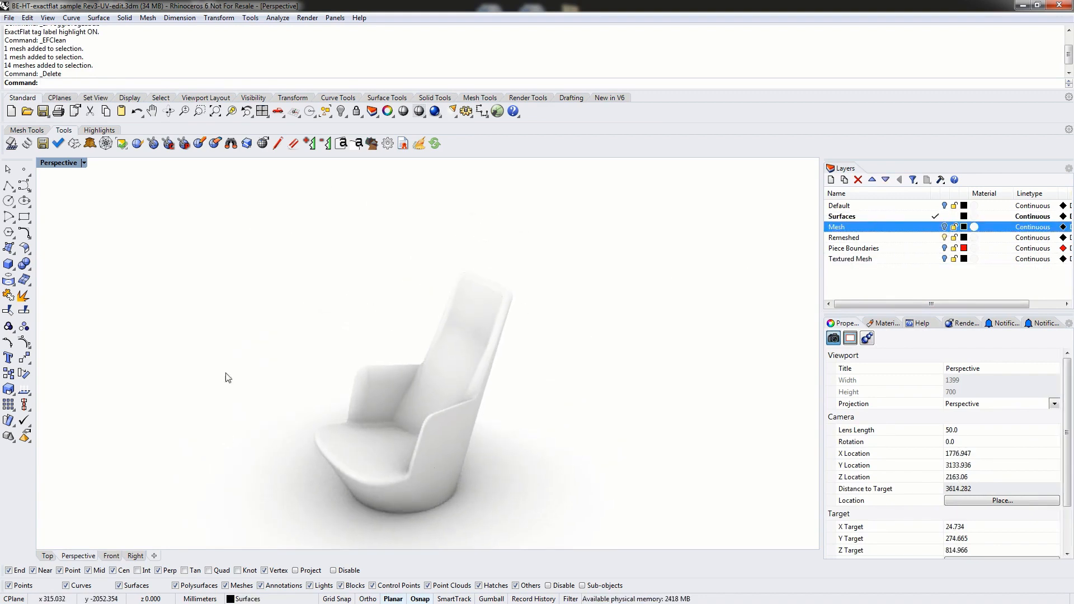
Set the Perspective viewport to Shaded display and examine the chair's polysurface from several angles
{"action": "left_click", "coordinate": [84, 163]}
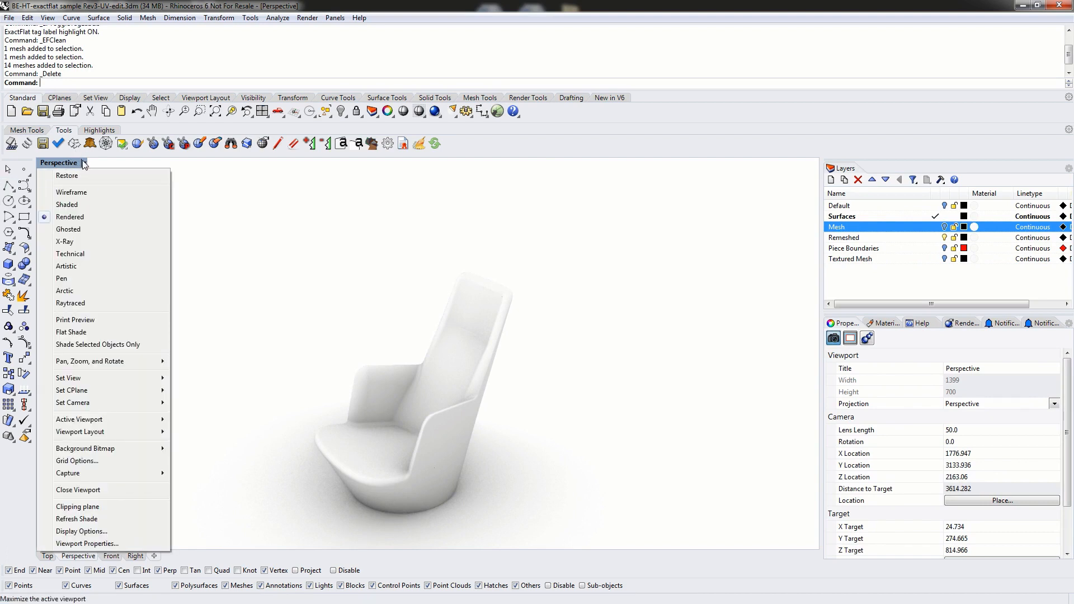
{"action": "left_click", "coordinate": [73, 207]}
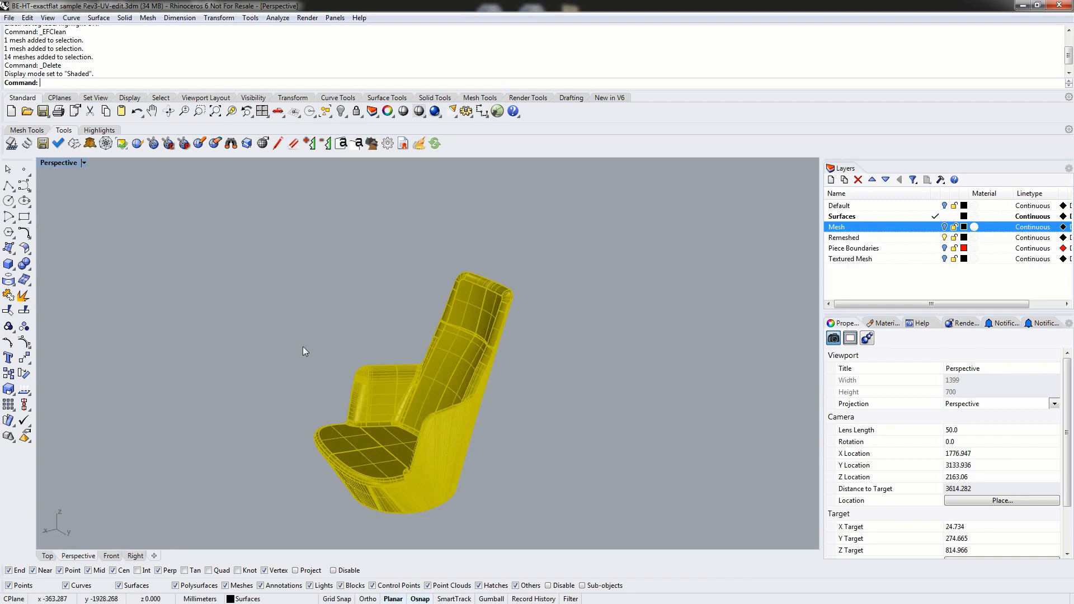
{"action": "mouse_move", "coordinate": [303, 347]}
{"action": "right_mouse_down"}
{"action": "mouse_move", "coordinate": [307, 333]}
{"action": "mouse_move", "coordinate": [526, 343]}
{"action": "mouse_move", "coordinate": [463, 336]}
{"action": "mouse_move", "coordinate": [419, 388]}
{"action": "mouse_move", "coordinate": [468, 328]}
{"action": "mouse_move", "coordinate": [522, 353]}
{"action": "mouse_move", "coordinate": [455, 356]}
{"action": "mouse_move", "coordinate": [427, 342]}
{"action": "right_mouse_up"}
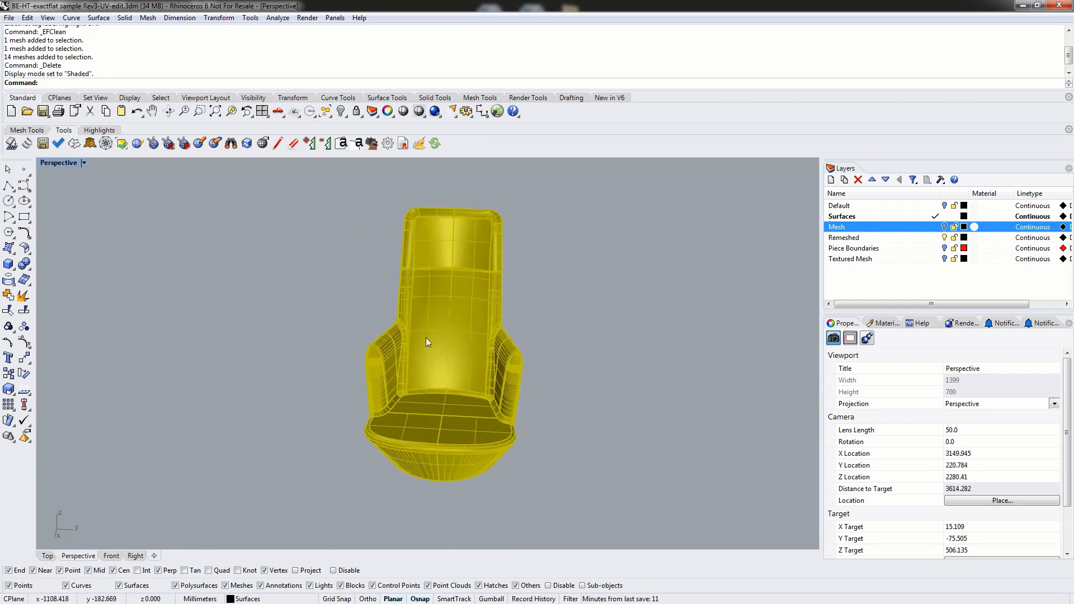
{"action": "right_click_drag", "start_coordinate": [494, 302], "coordinate": [486, 426]}
{"action": "right_click_drag", "start_coordinate": [408, 398], "coordinate": [203, 374]}
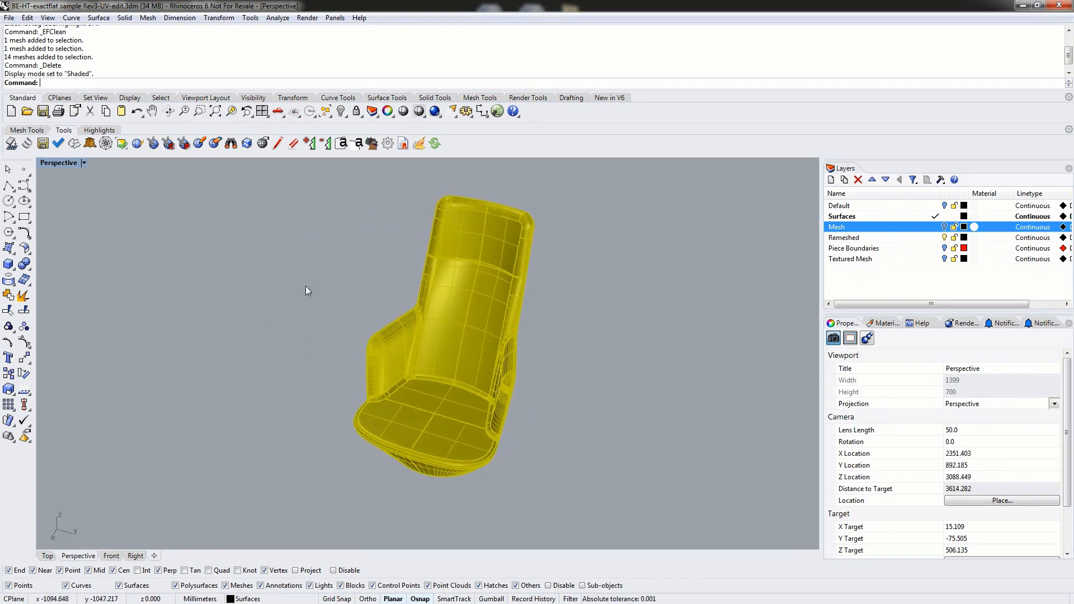
{"action": "left_click", "coordinate": [492, 327]}
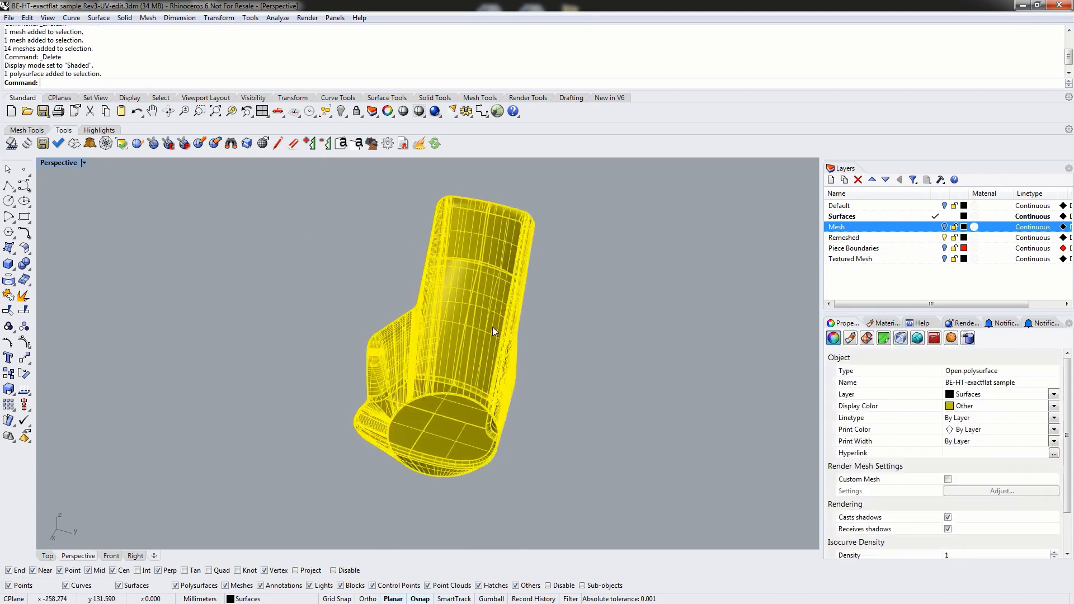
{"action": "left_click", "coordinate": [572, 294]}
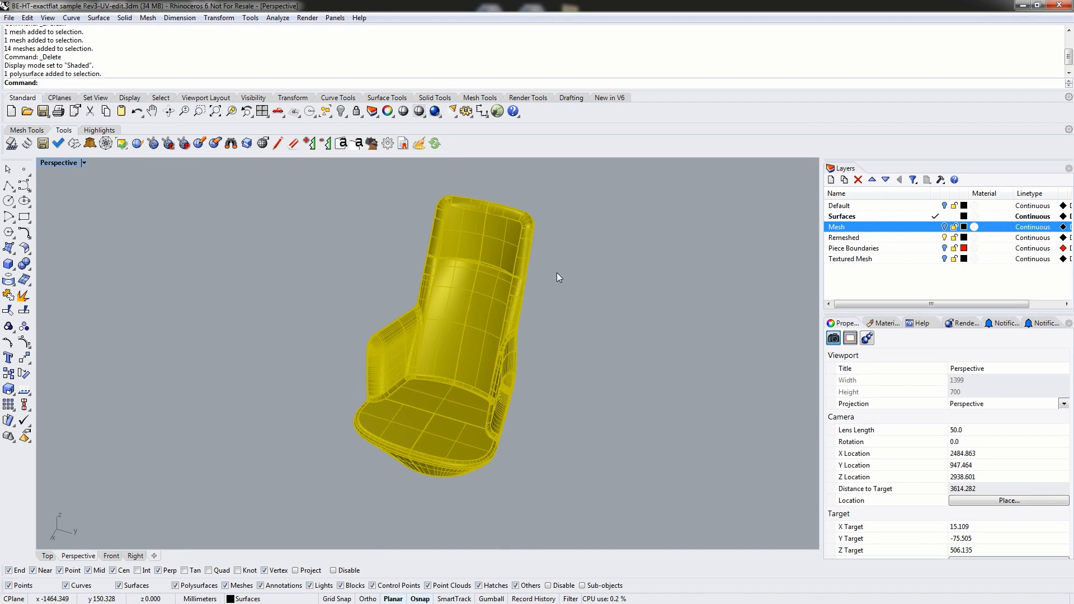
Check from several angles, by selecting and deselecting it, that the whole chair is one polysurface
{"action": "scroll", "coordinate": [556, 243], "scroll_direction": "up", "scroll_amount": 2}
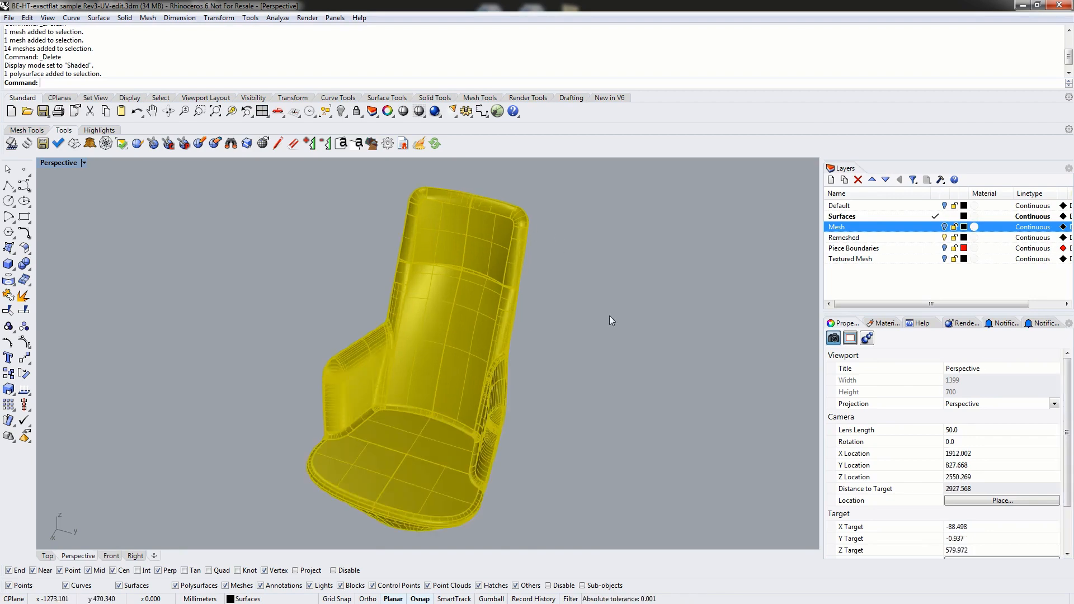
{"action": "right_click_drag", "start_coordinate": [609, 316], "coordinate": [567, 323]}
{"action": "left_click", "coordinate": [486, 250]}
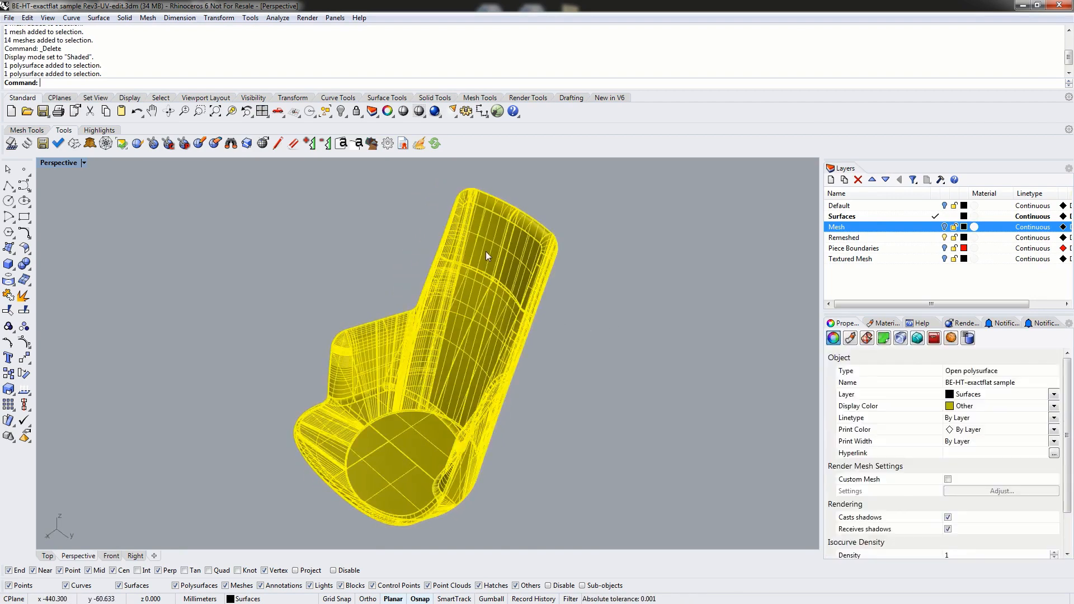
{"action": "left_click", "coordinate": [594, 443]}
{"action": "right_click_drag", "start_coordinate": [548, 469], "coordinate": [482, 415]}
{"action": "left_click", "coordinate": [455, 408]}
{"action": "left_click", "coordinate": [619, 368]}
{"action": "left_click", "coordinate": [451, 344]}
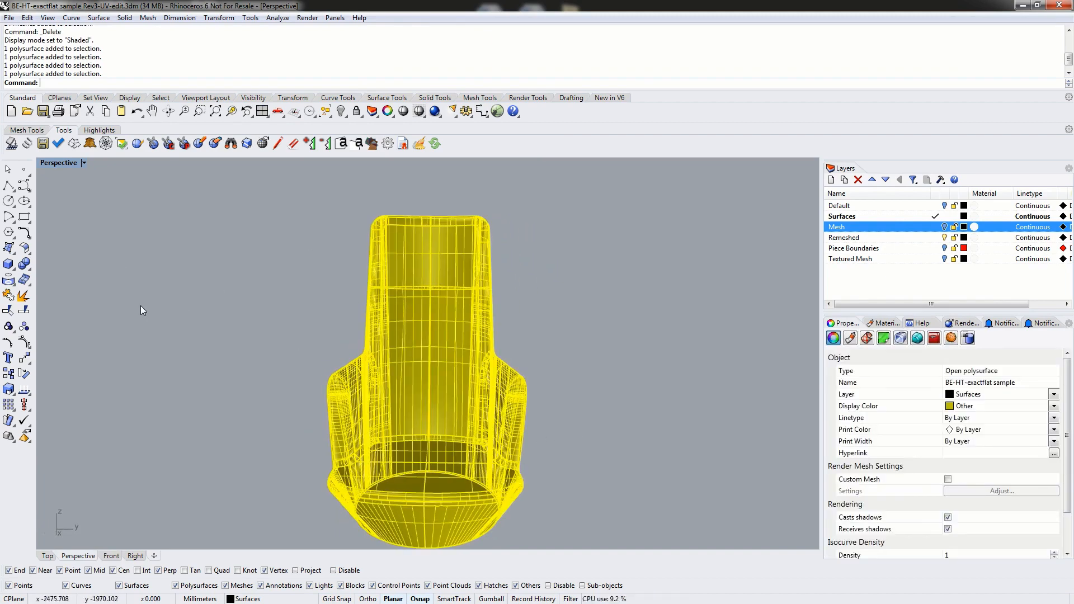
{"action": "left_click", "coordinate": [565, 324]}
Explode the chair polysurface into separate surfaces
{"action": "left_click", "coordinate": [437, 334]}
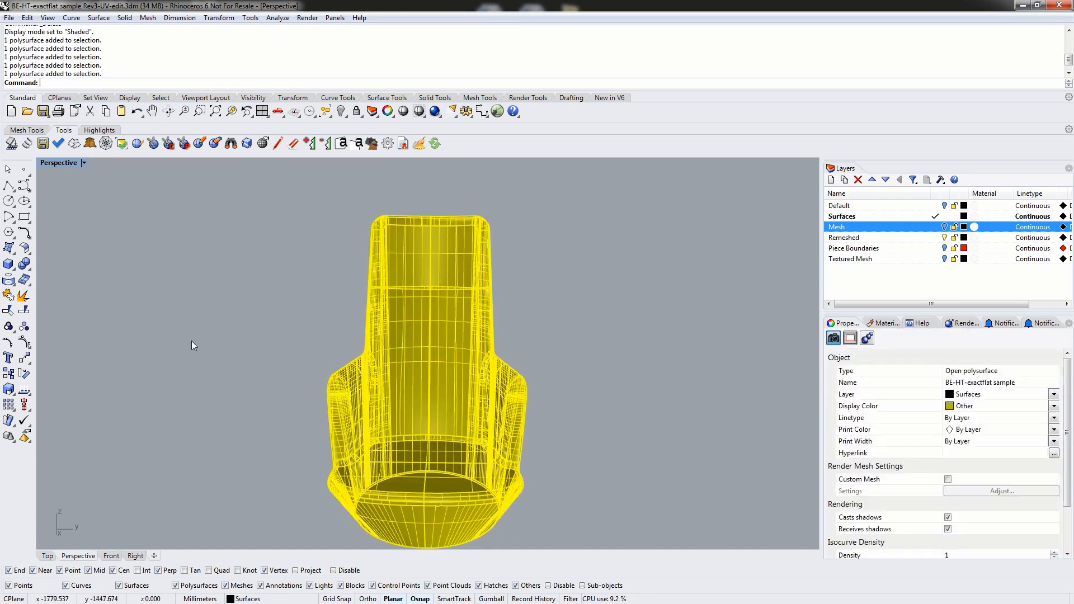
{"action": "left_click", "coordinate": [23, 295]}
{"action": "left_click", "coordinate": [174, 271]}
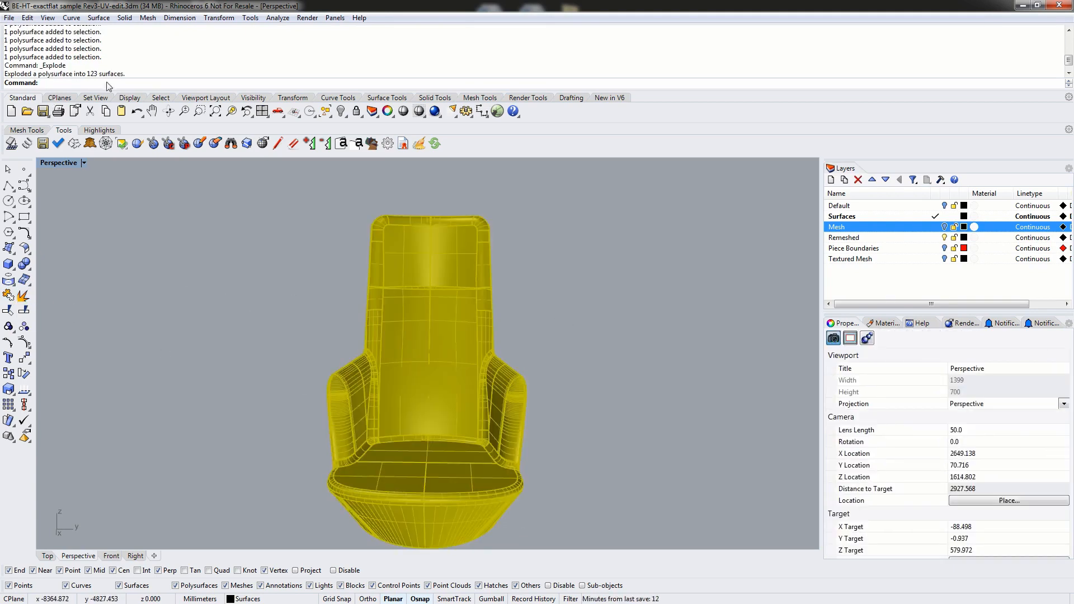
Check the individual surfaces of the chair's backrest, headrest and upper edge by selecting them one at a time
{"action": "left_click", "coordinate": [442, 399]}
{"action": "left_click", "coordinate": [401, 326]}
{"action": "left_click", "coordinate": [412, 259]}
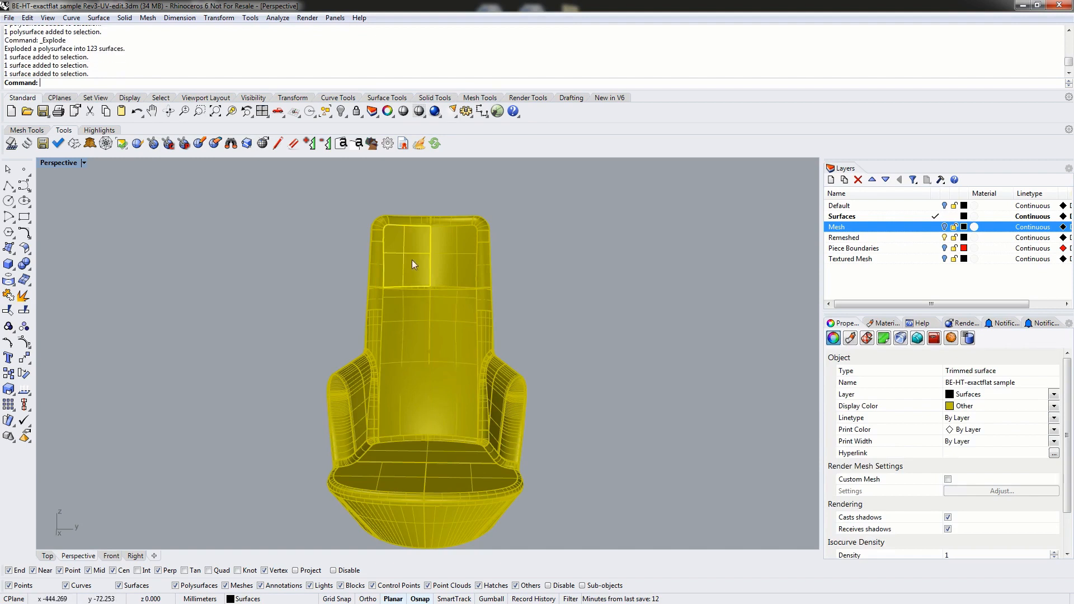
{"action": "left_click", "coordinate": [451, 253]}
{"action": "left_click", "coordinate": [482, 258]}
{"action": "left_click", "coordinate": [478, 228]}
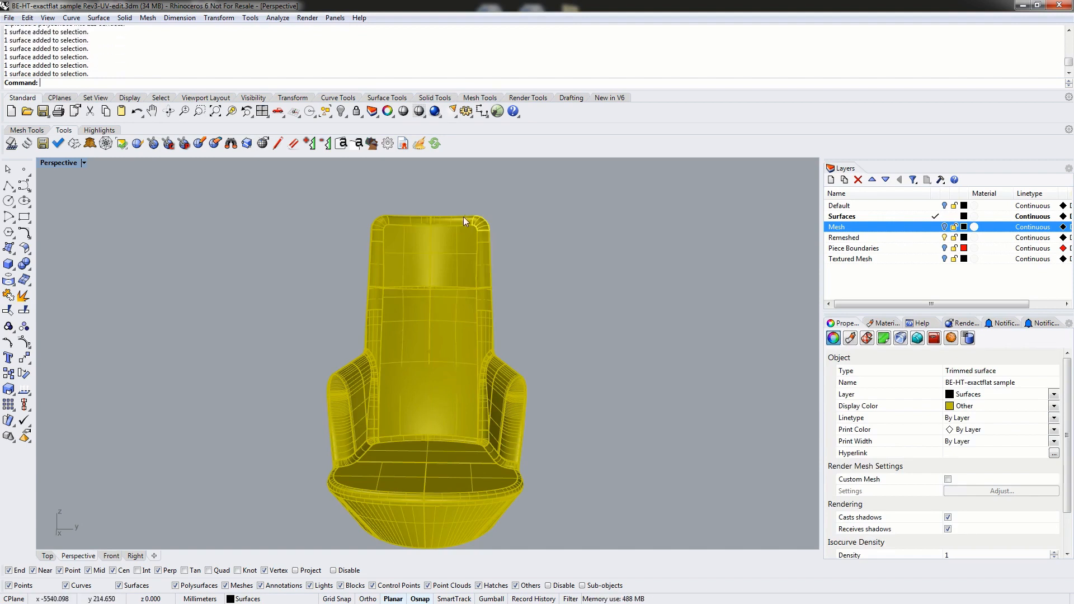
{"action": "left_click", "coordinate": [440, 220]}
{"action": "left_click", "coordinate": [530, 241]}
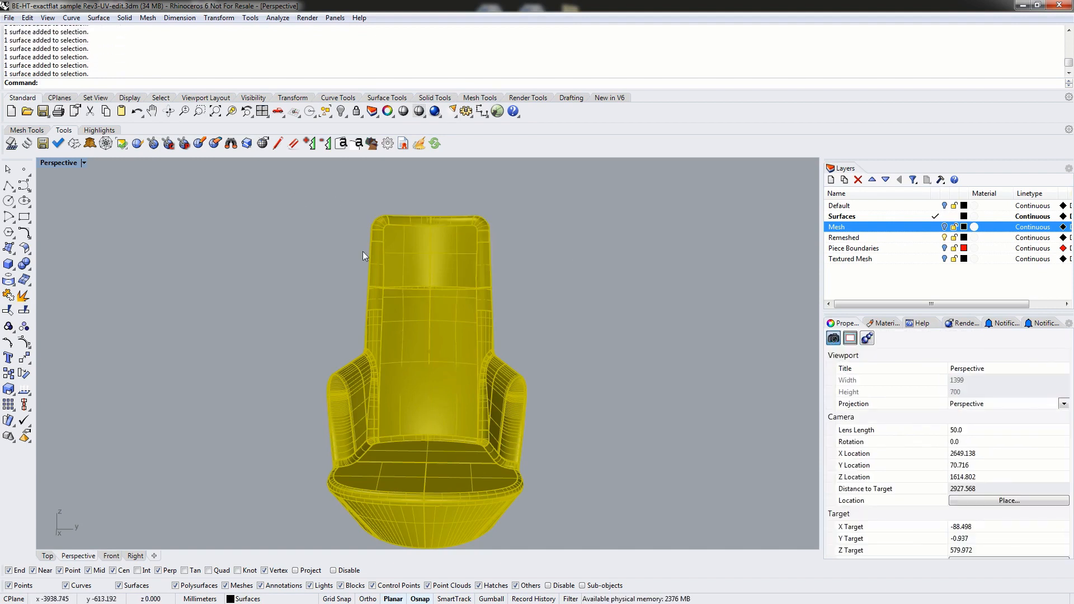
Join all of the chair's surfaces back into a single polysurface and check that it selects as one object
{"action": "scroll", "coordinate": [361, 241], "scroll_direction": "down", "scroll_amount": 2}
{"action": "left_click_drag", "start_coordinate": [231, 177], "coordinate": [572, 548]}
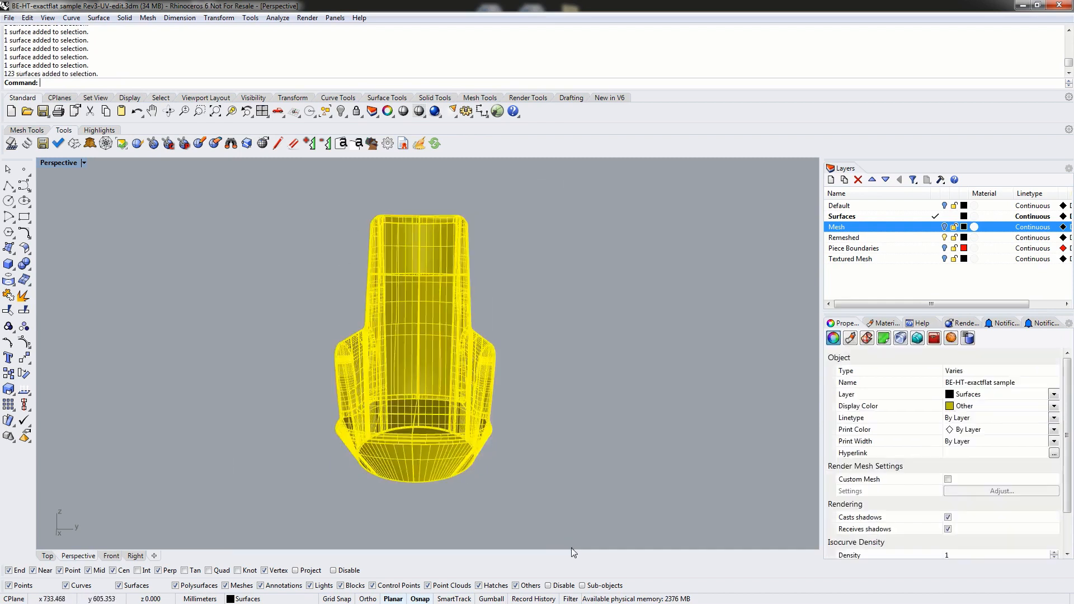
{"action": "left_click", "coordinate": [8, 295]}
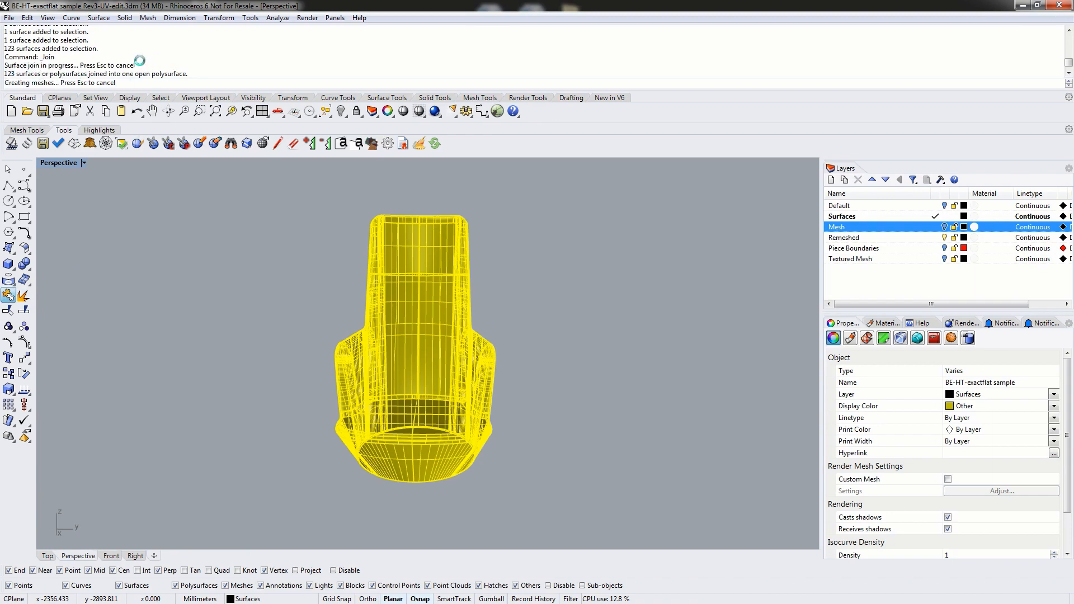
{"action": "left_click", "coordinate": [512, 287]}
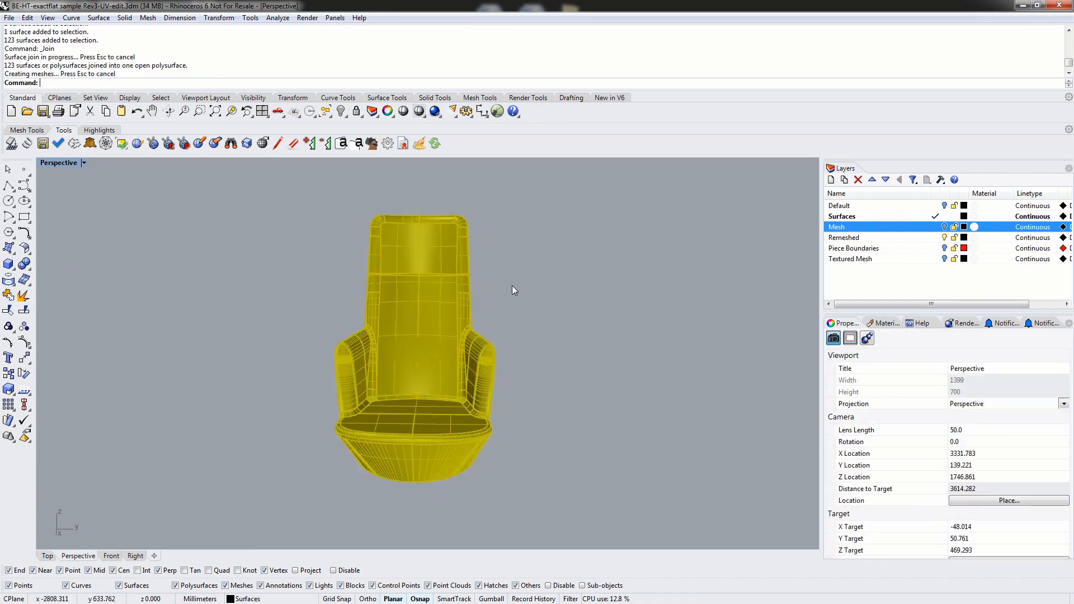
{"action": "left_click", "coordinate": [471, 342]}
{"action": "left_click", "coordinate": [536, 340]}
Select the chair polysurface and make Mesh the current layer
{"action": "right_click_drag", "start_coordinate": [551, 325], "coordinate": [472, 380]}
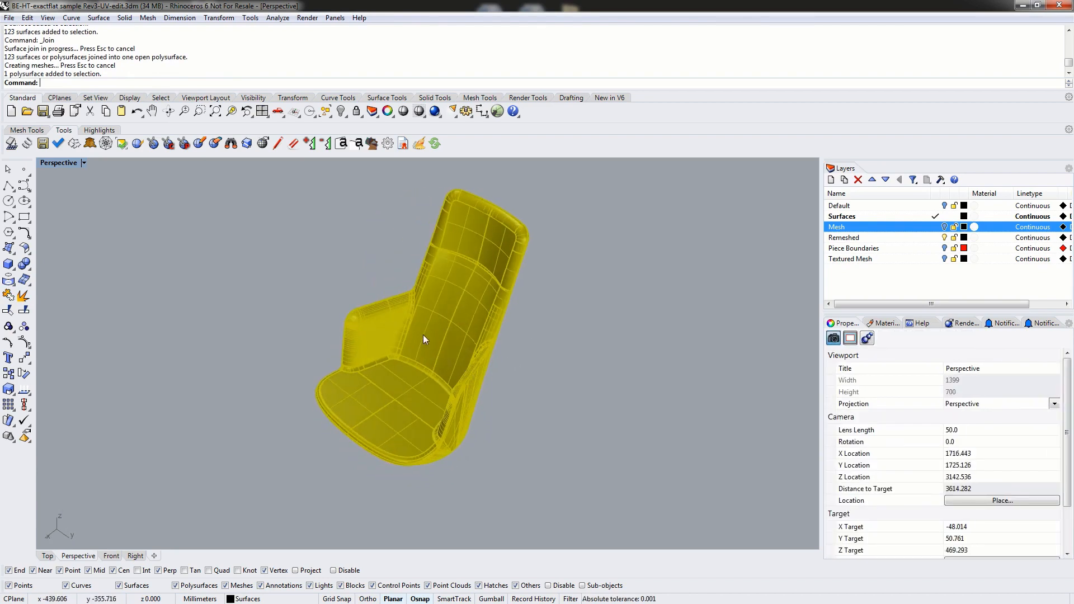
{"action": "scroll", "coordinate": [442, 291], "scroll_direction": "up", "scroll_amount": 8}
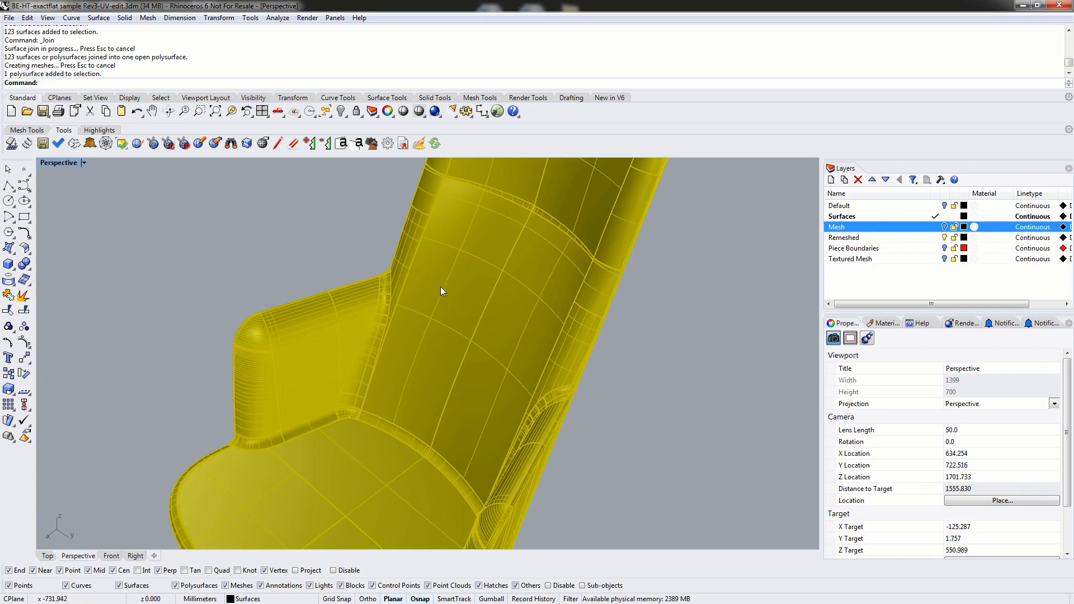
{"action": "left_click", "coordinate": [543, 276]}
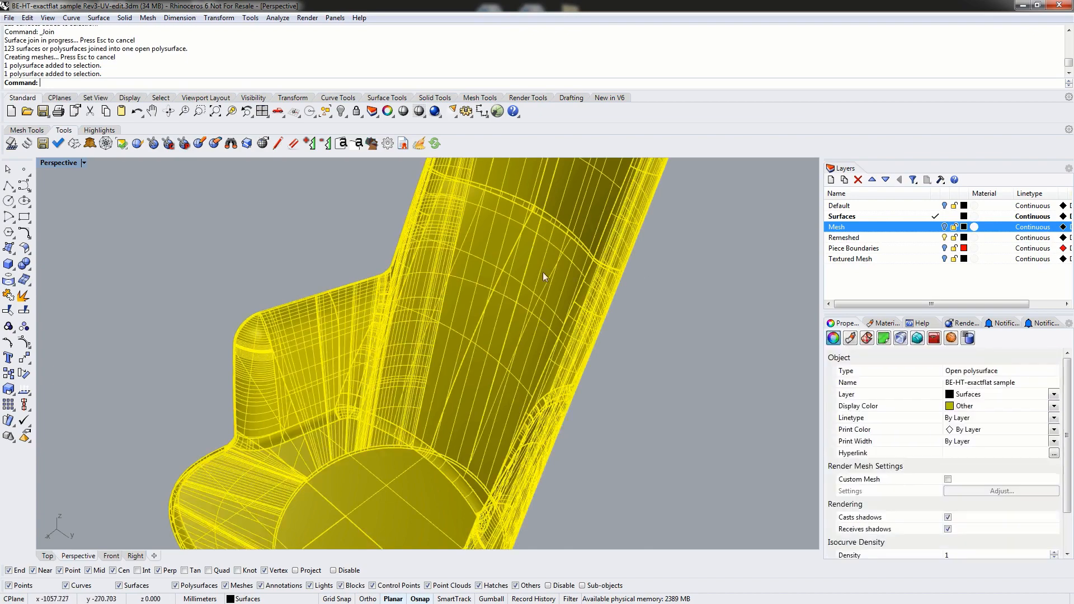
{"action": "left_click", "coordinate": [932, 227]}
{"action": "scroll", "coordinate": [619, 318], "scroll_direction": "down", "scroll_amount": 4}
{"action": "right_click_drag", "start_coordinate": [631, 358], "coordinate": [587, 372], "text": "shift"}
{"action": "right_click_drag", "start_coordinate": [588, 372], "coordinate": [560, 364]}
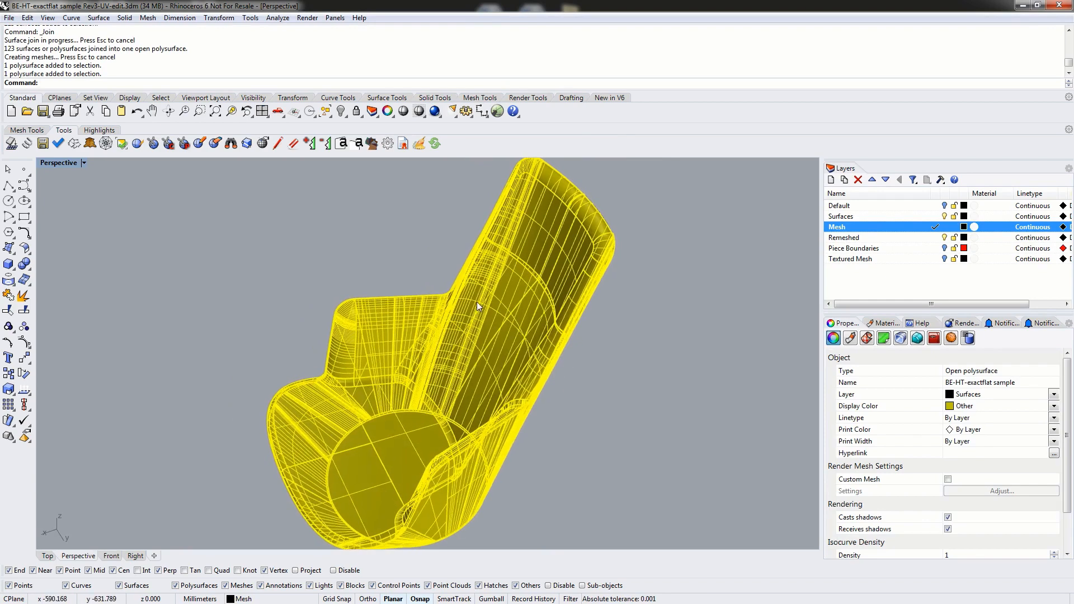
{"action": "type", "text": "Mesh"}
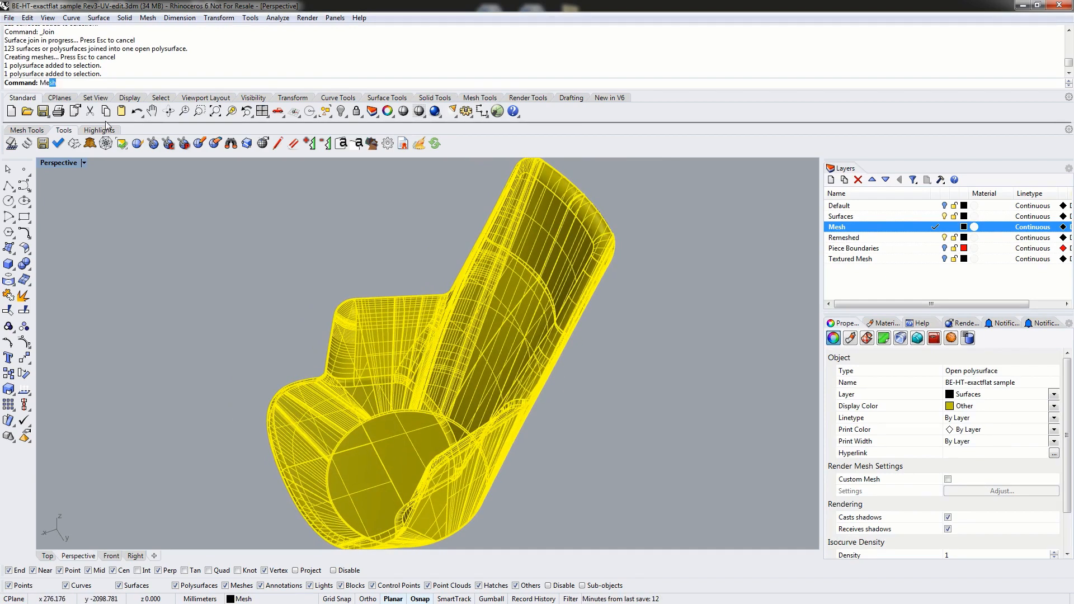
{"action": "key", "text": "Return"}
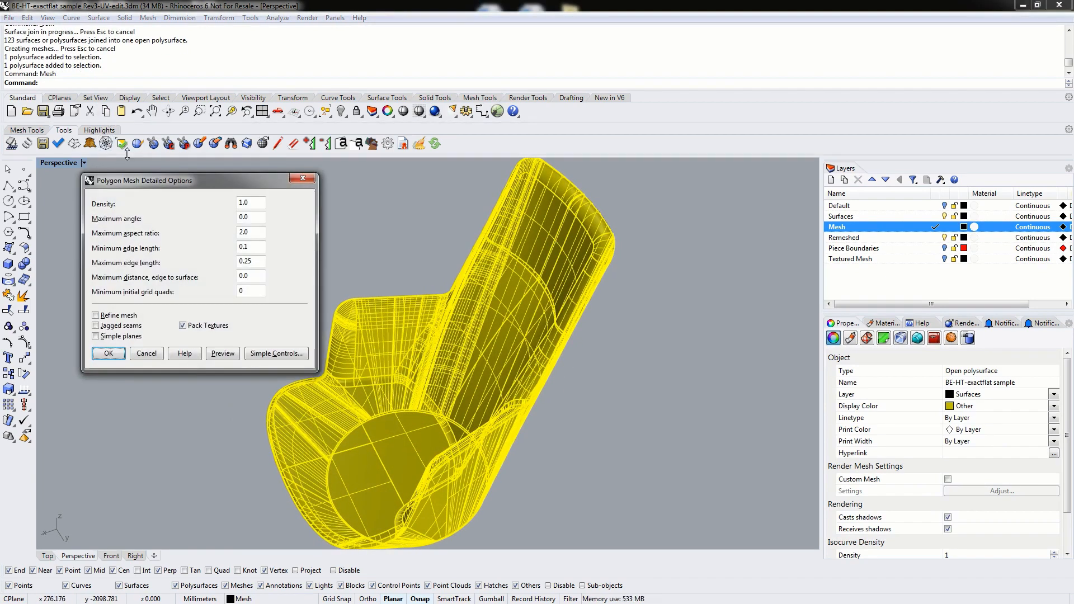
{"action": "left_click", "coordinate": [314, 177]}
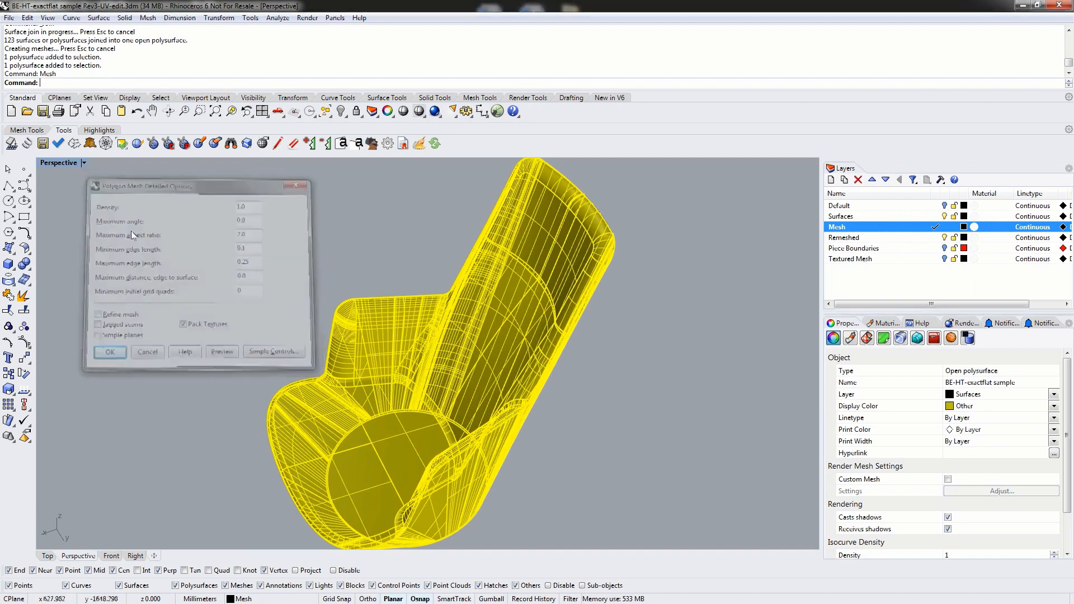
Create a mesh from the chair polysurface using the simple mesh controls at the maximum polygon setting
{"action": "left_click", "coordinate": [24, 280]}
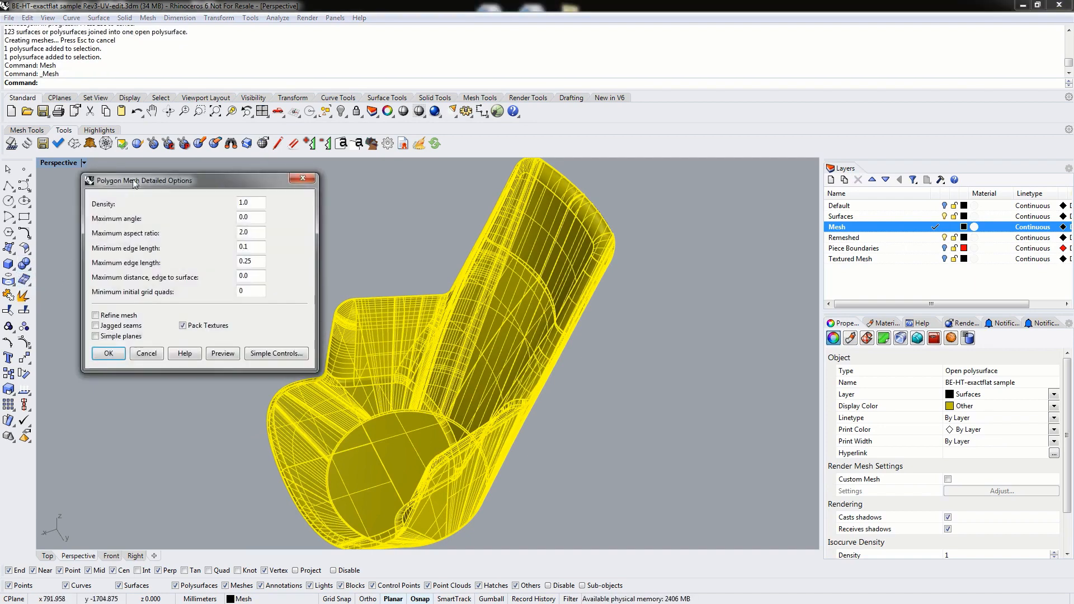
{"action": "left_click_drag", "start_coordinate": [167, 183], "coordinate": [742, 251]}
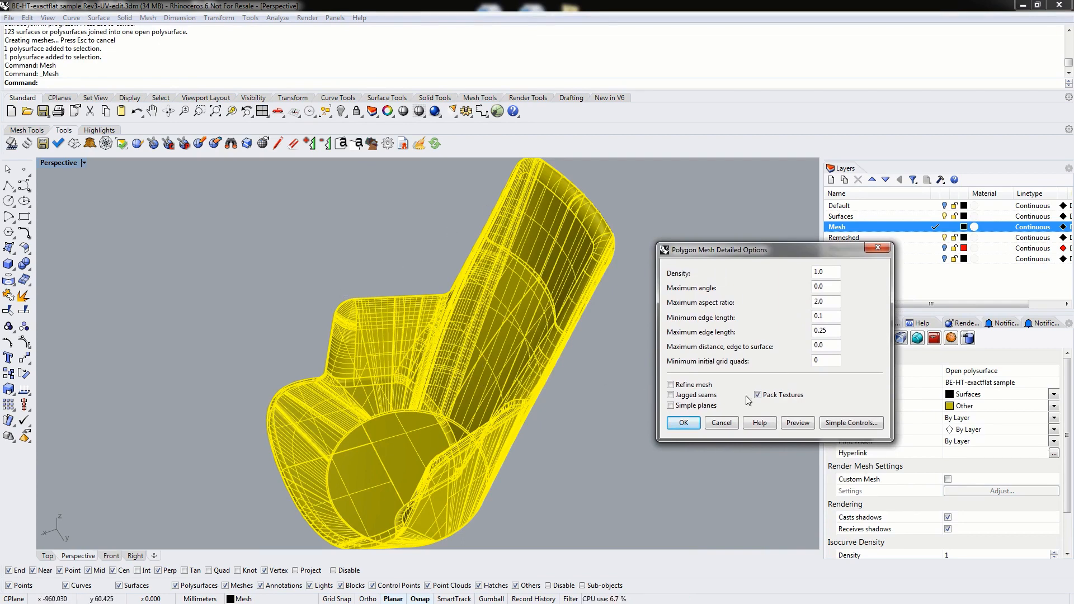
{"action": "left_click", "coordinate": [848, 424]}
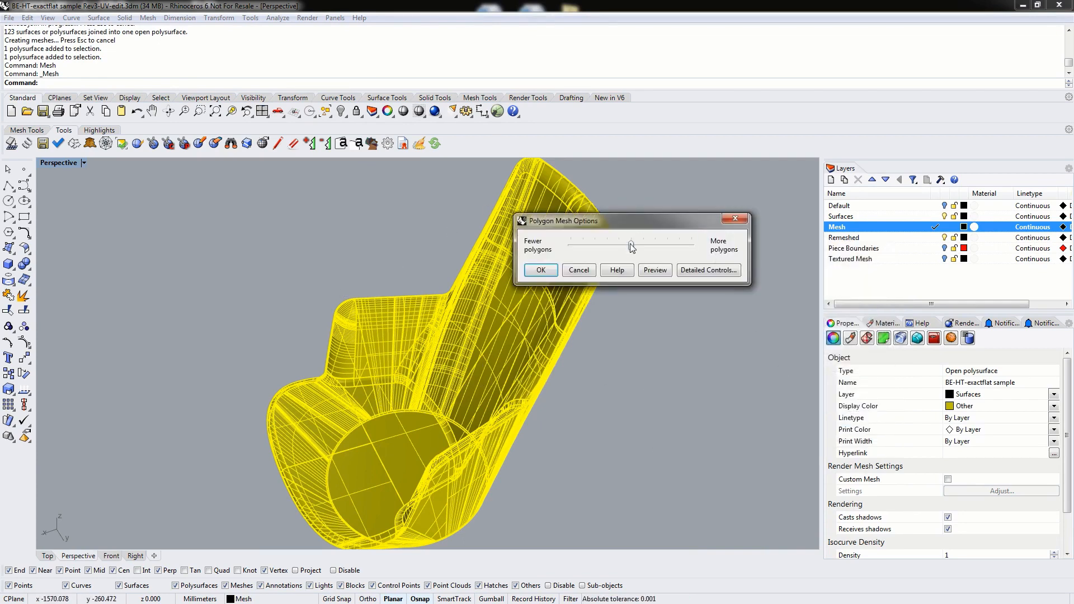
{"action": "left_click_drag", "start_coordinate": [631, 247], "coordinate": [693, 252]}
{"action": "left_click", "coordinate": [656, 269]}
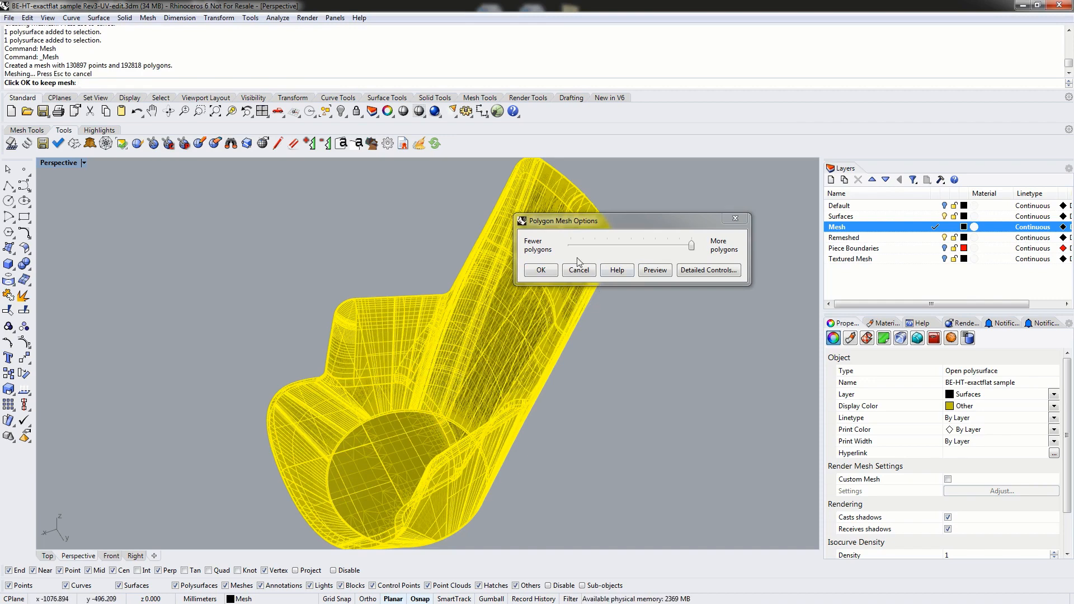
{"action": "left_click", "coordinate": [542, 271]}
{"action": "right_click_drag", "start_coordinate": [660, 414], "coordinate": [478, 398]}
{"action": "key", "text": "Escape"}
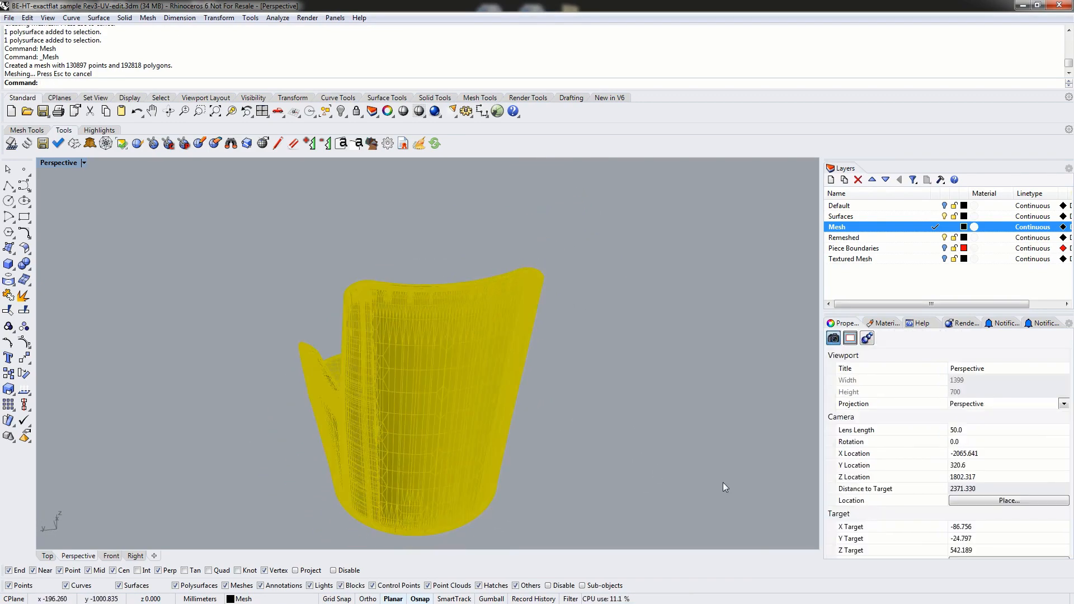
Select the new chair mesh with SelMesh and set its display color to Black
{"action": "type", "text": "SelSmall"}
{"action": "key", "text": "Return"}
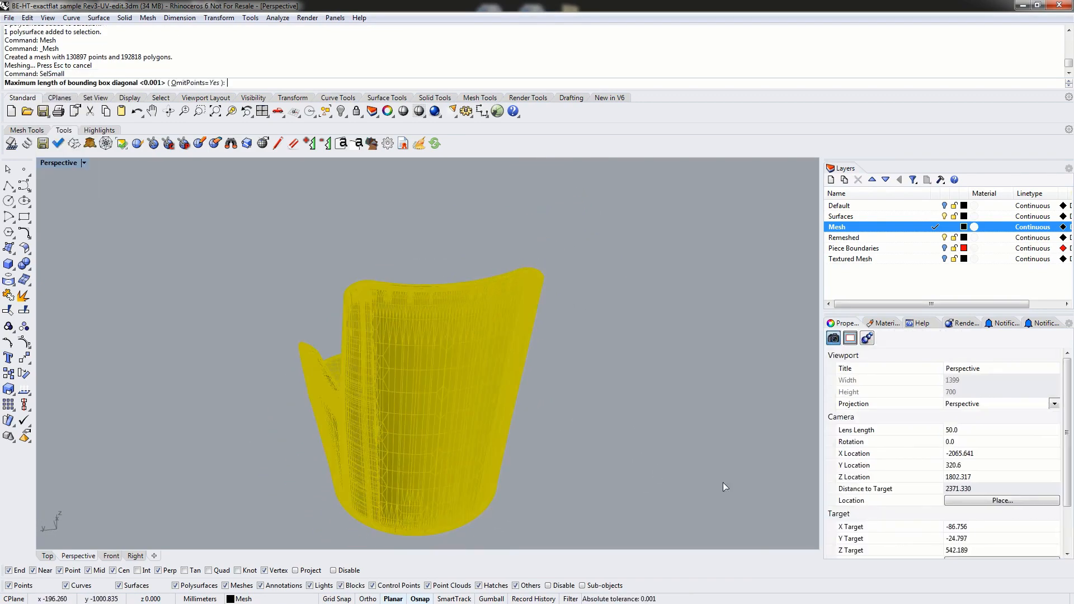
{"action": "key", "text": "Return"}
{"action": "type", "text": "SelMesh"}
{"action": "key", "text": "Return"}
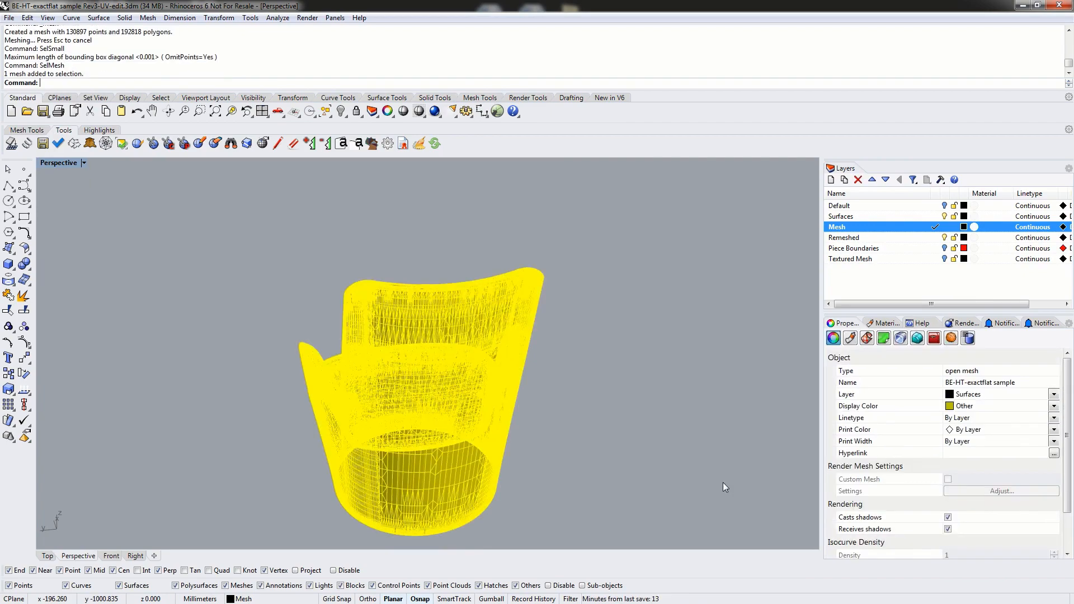
{"action": "right_click_drag", "start_coordinate": [658, 400], "coordinate": [382, 311]}
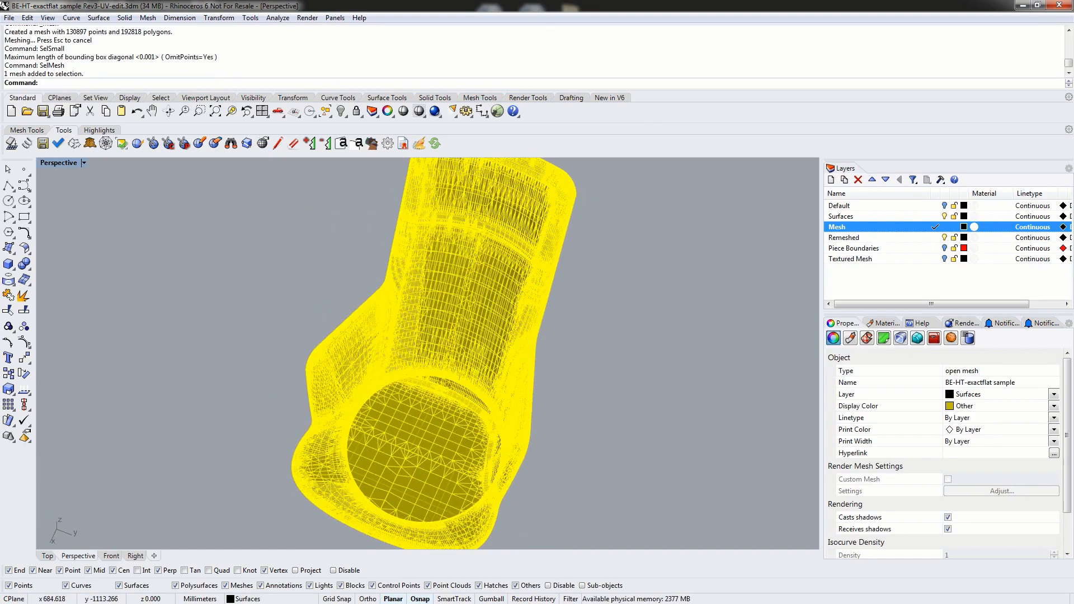
{"action": "left_click", "coordinate": [1054, 406]}
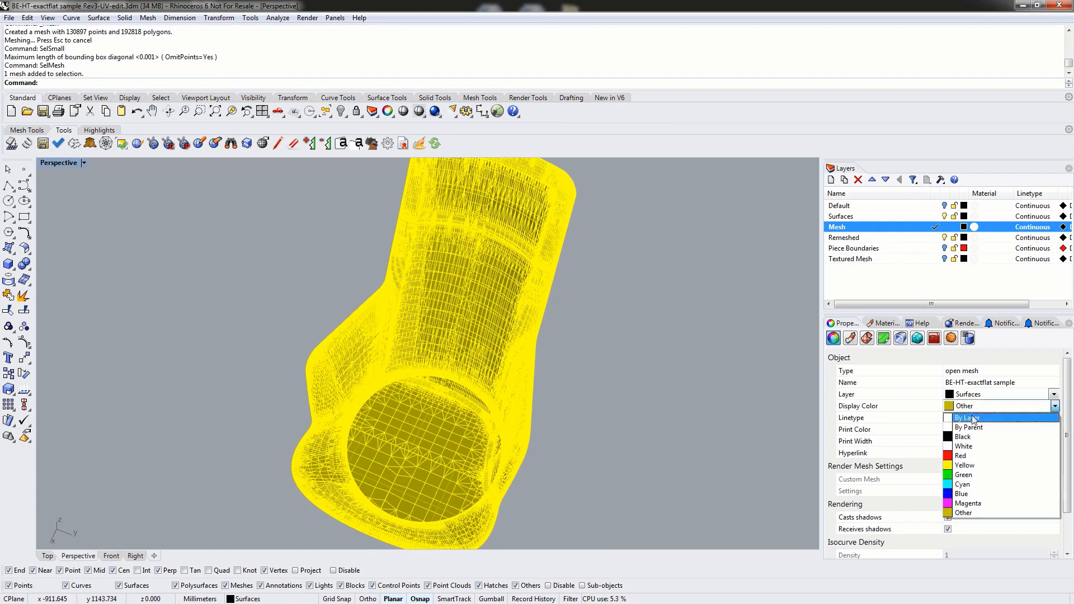
{"action": "left_click", "coordinate": [974, 436]}
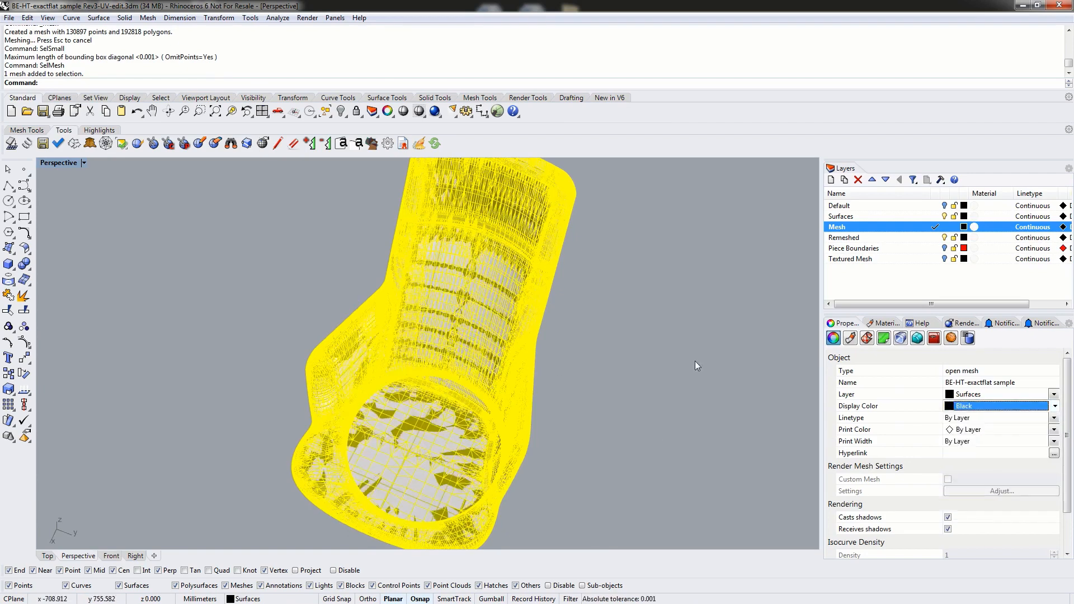
{"action": "left_click", "coordinate": [586, 320]}
Inspect the mesh's facets on the chair's back, side and seat, and delete the mesh
{"action": "right_click_drag", "start_coordinate": [587, 320], "coordinate": [399, 313]}
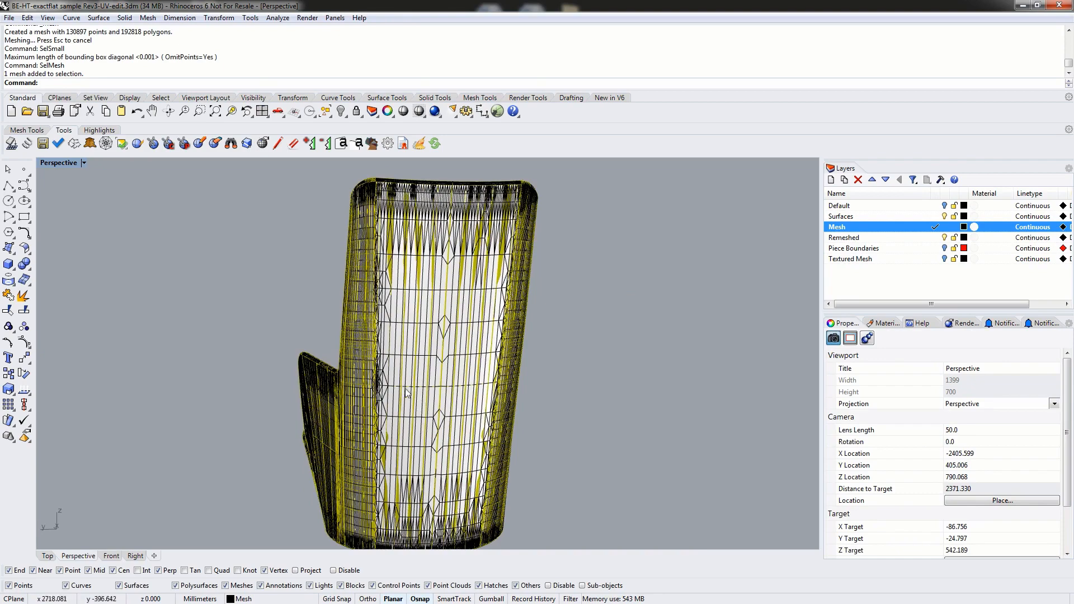
{"action": "right_click_drag", "start_coordinate": [423, 391], "coordinate": [414, 494]}
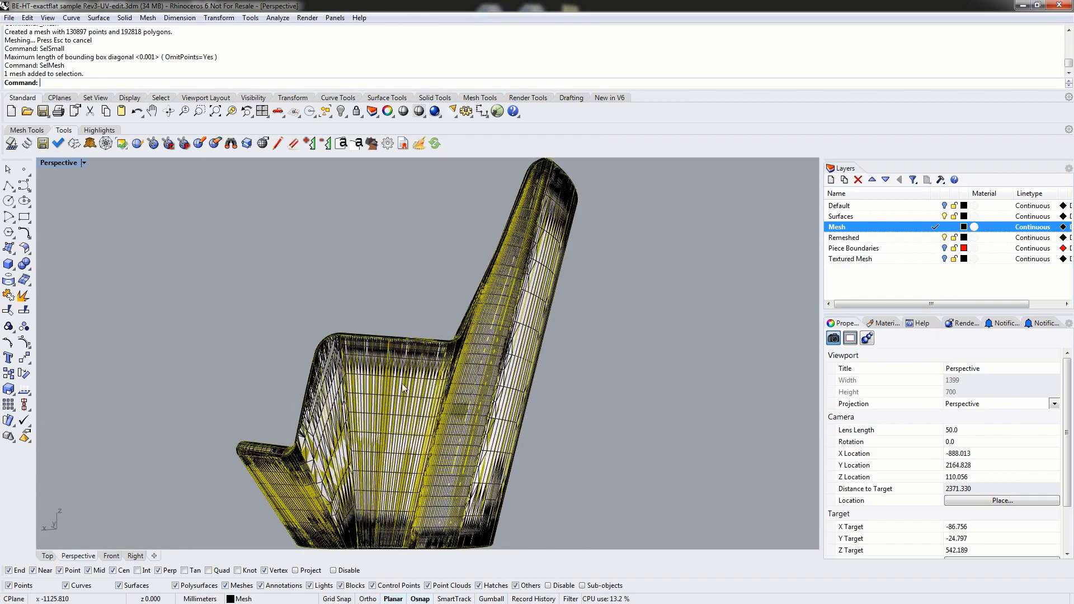
{"action": "right_click_drag", "start_coordinate": [403, 386], "coordinate": [150, 381]}
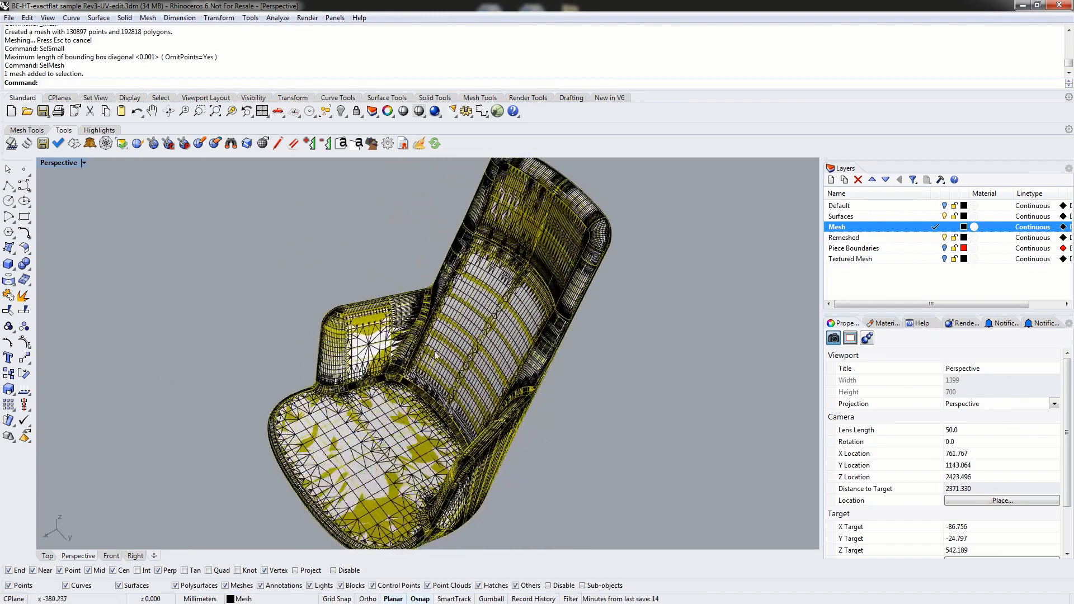
{"action": "right_click_drag", "start_coordinate": [415, 409], "coordinate": [601, 364]}
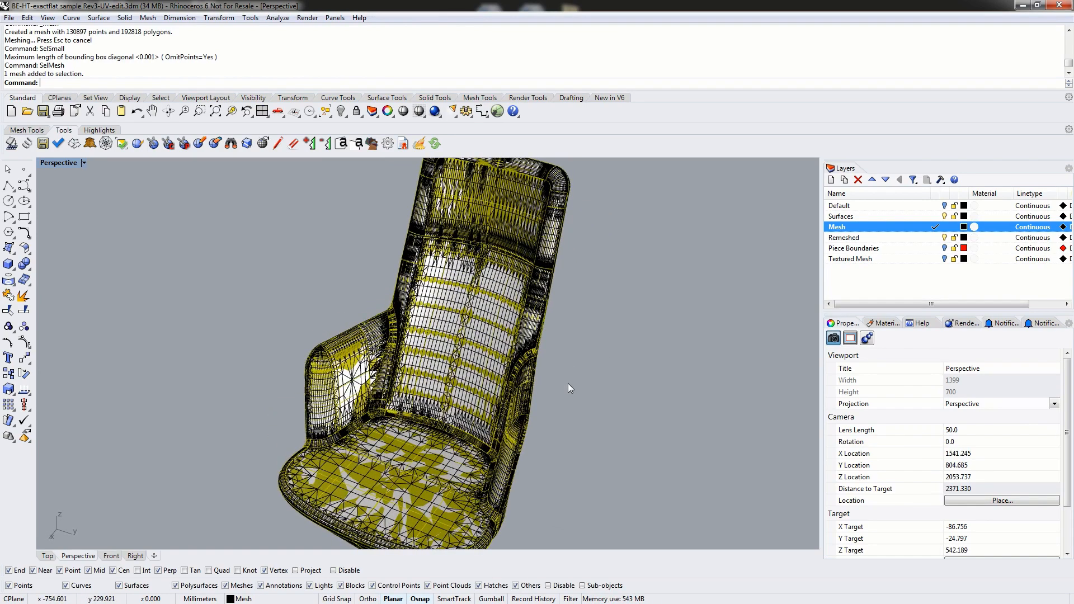
{"action": "type", "text": "elMesh"}
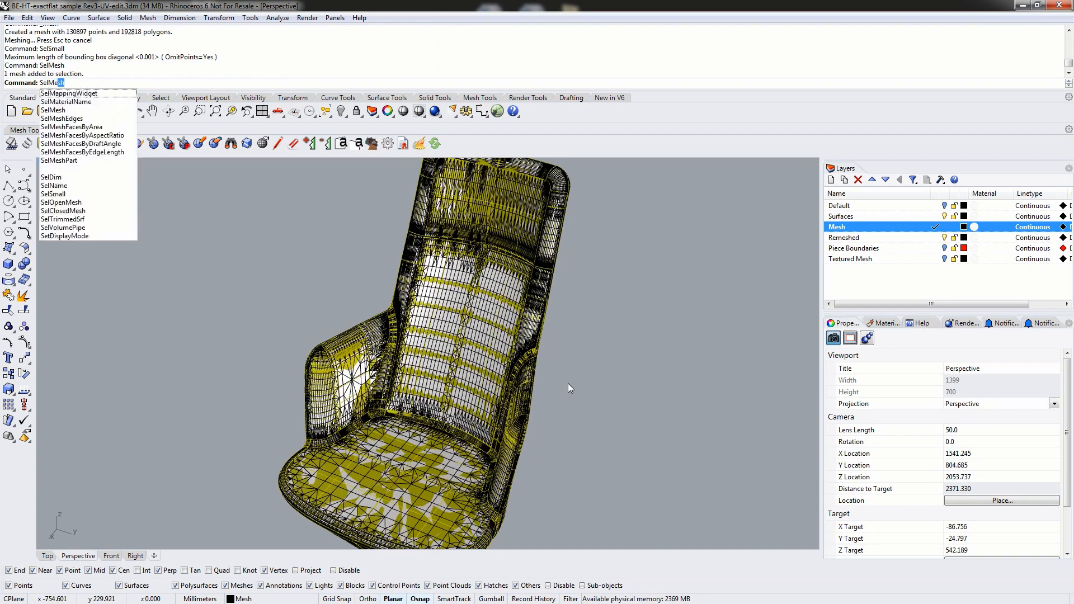
{"action": "key", "text": "Return"}
{"action": "key", "text": "Delete"}
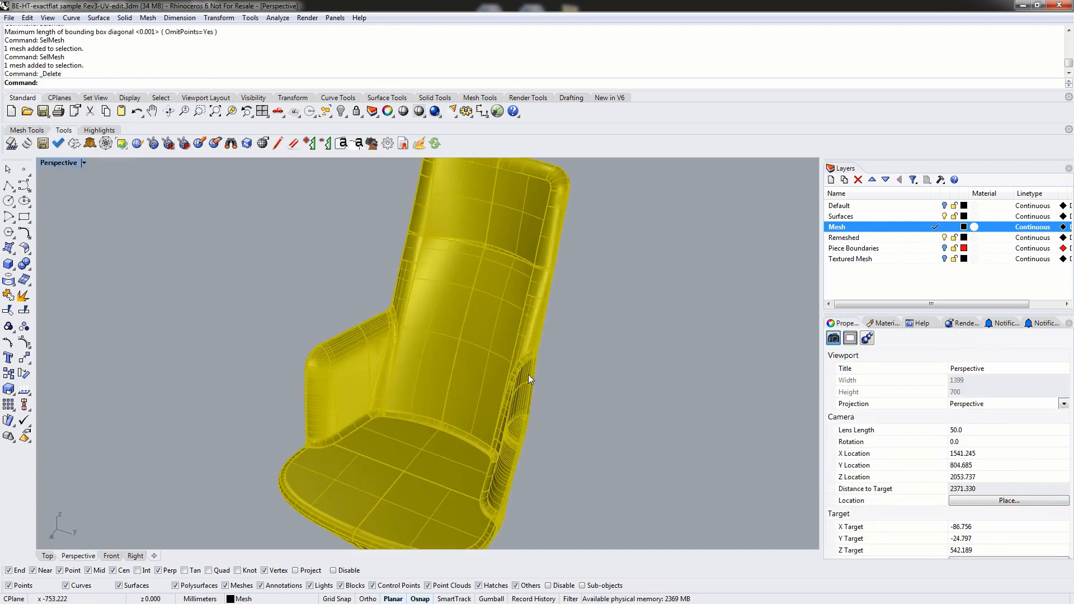
Start meshing the chair polysurface and open the detailed mesh options
{"action": "left_click", "coordinate": [467, 331]}
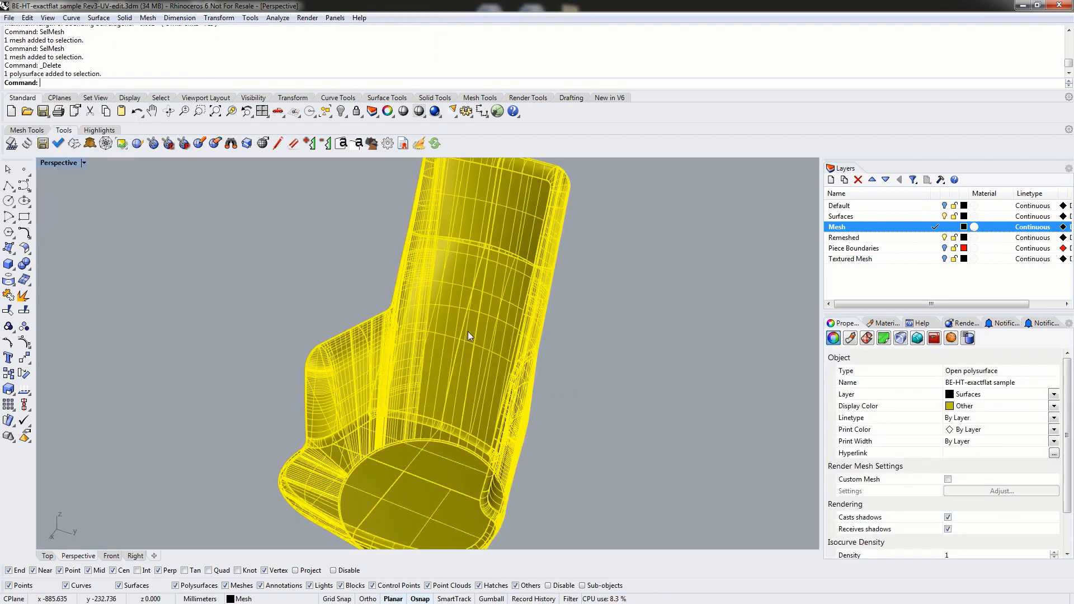
{"action": "left_click", "coordinate": [24, 280]}
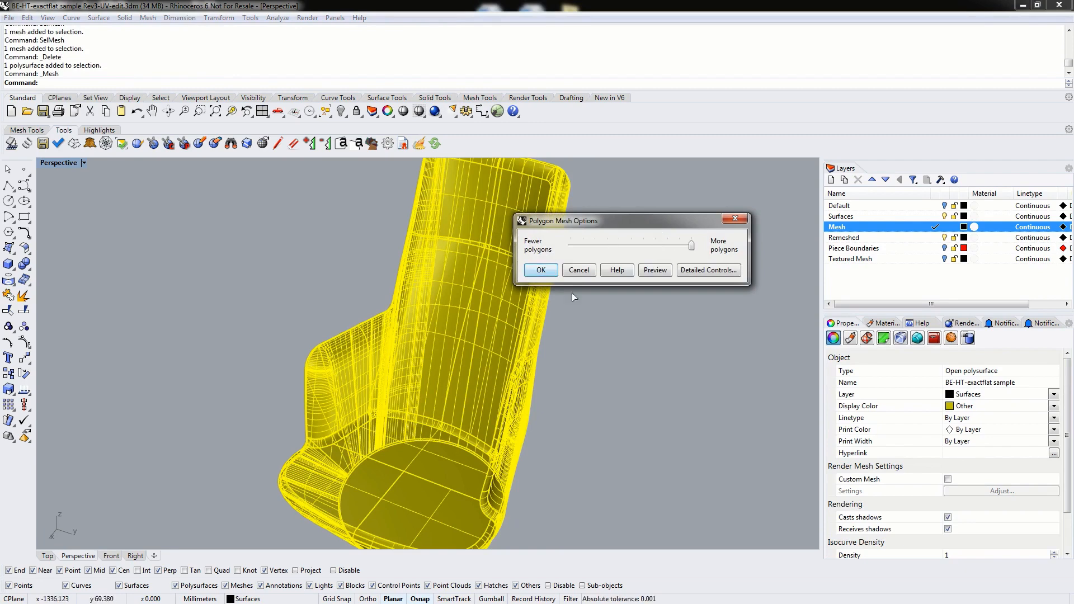
{"action": "left_click", "coordinate": [713, 273]}
{"action": "left_click_drag", "start_coordinate": [711, 249], "coordinate": [634, 212]}
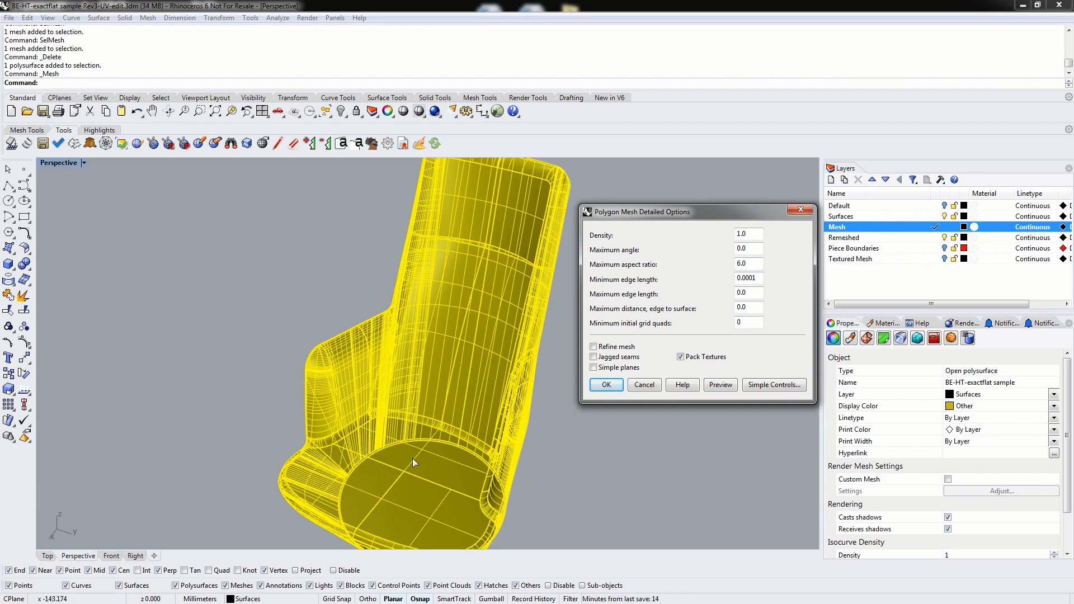
{"action": "right_click_drag", "start_coordinate": [413, 459], "coordinate": [457, 356]}
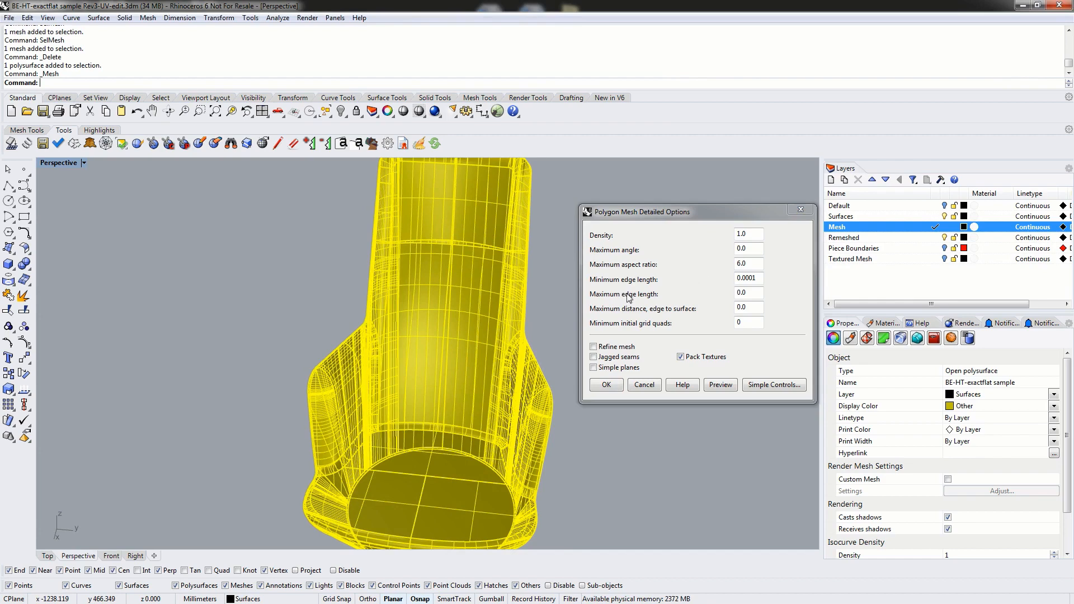
Set the maximum edge length to 50, minimum edge length to 5 and maximum aspect ratio to 2, and preview the chair mesh
{"action": "left_click", "coordinate": [753, 294]}
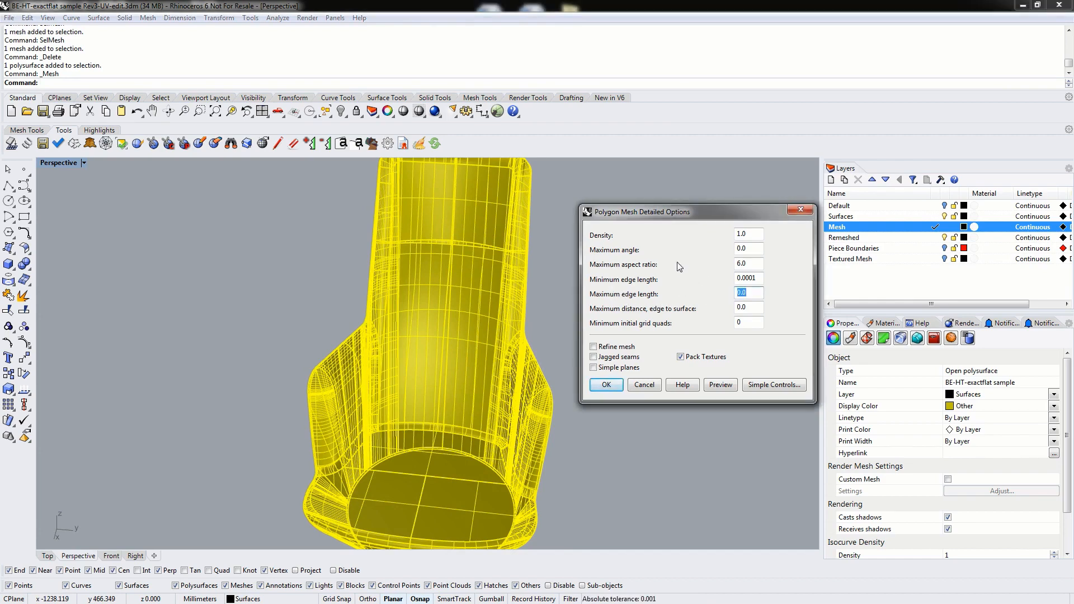
{"action": "type", "text": "50"}
{"action": "double_click", "coordinate": [760, 282]}
{"action": "type", "text": "5"}
{"action": "double_click", "coordinate": [753, 264]}
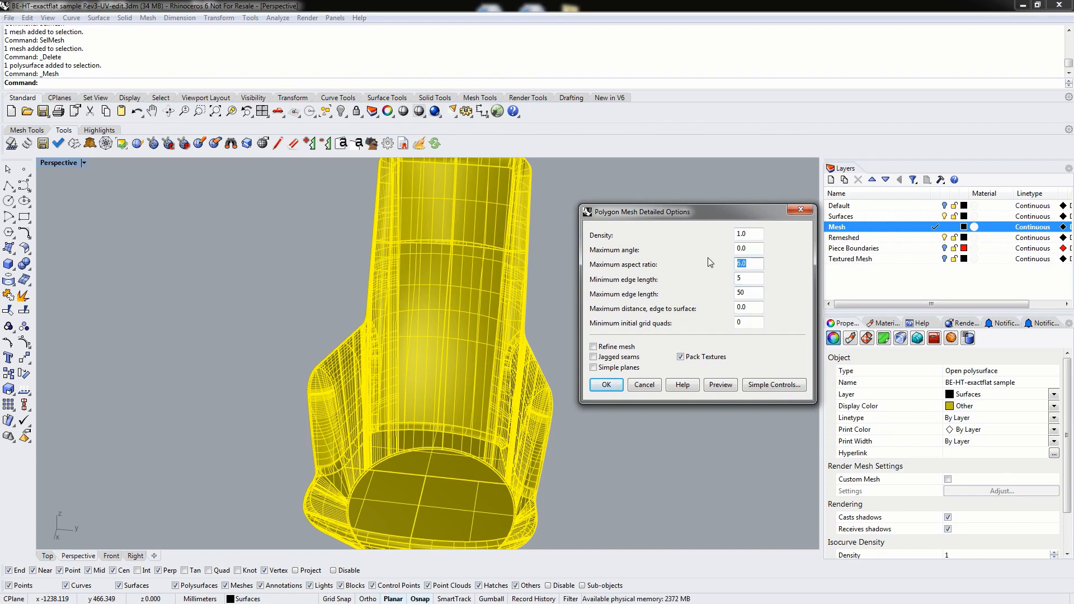
{"action": "type", "text": "2"}
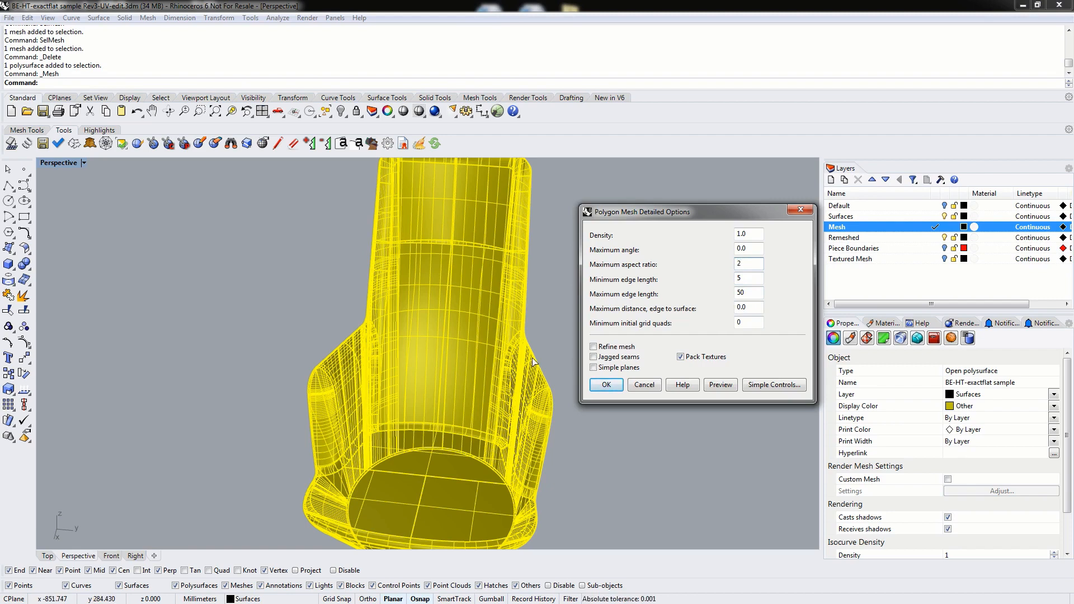
{"action": "left_click", "coordinate": [720, 385]}
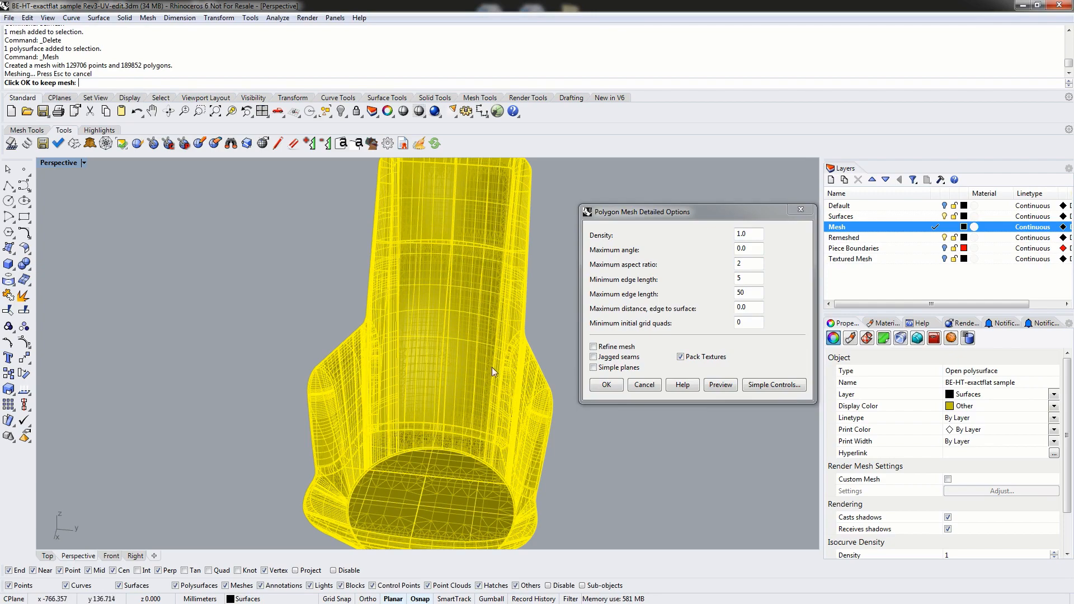
Inspect the previewed mesh around the chair, set the minimum edge length to 3 and the maximum to 30, and preview again
{"action": "right_click_drag", "start_coordinate": [508, 382], "coordinate": [250, 417]}
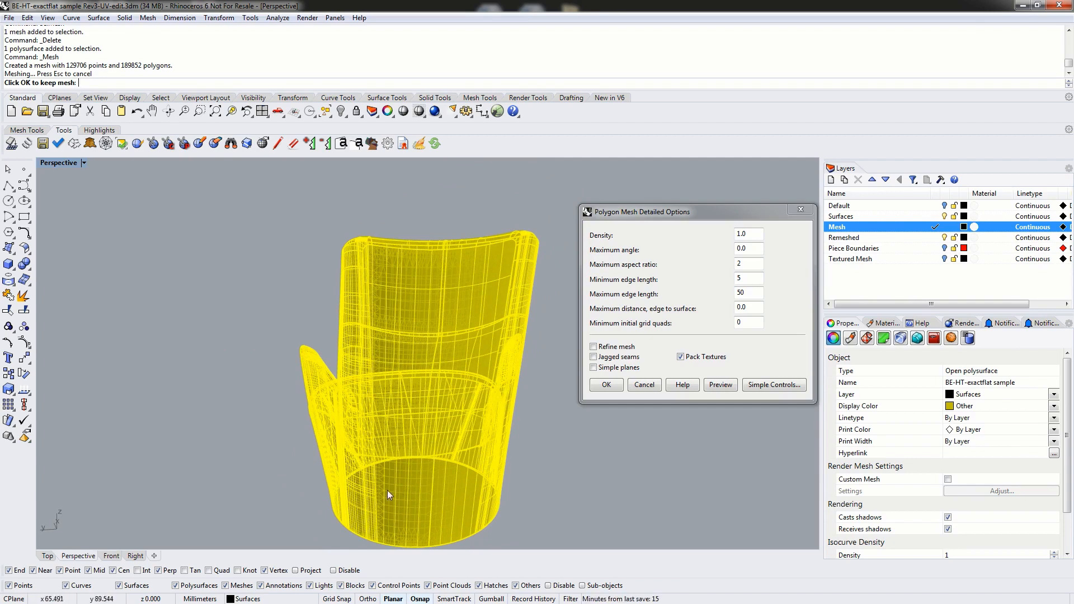
{"action": "right_click_drag", "start_coordinate": [374, 485], "coordinate": [474, 502]}
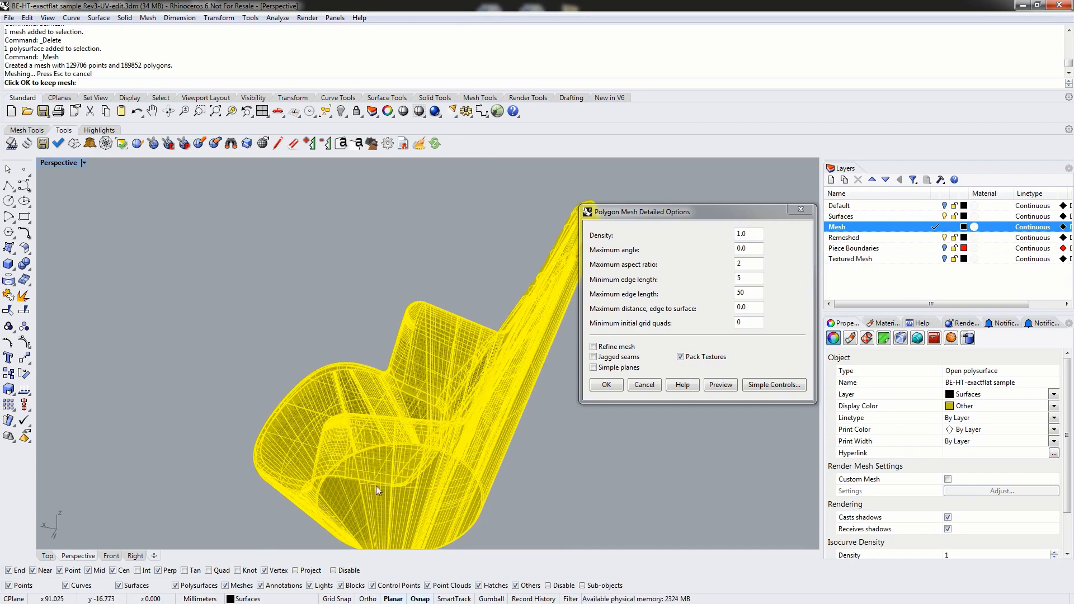
{"action": "right_click_drag", "start_coordinate": [376, 485], "coordinate": [512, 518]}
{"action": "mouse_move", "coordinate": [441, 491]}
{"action": "right_mouse_down"}
{"action": "mouse_move", "coordinate": [443, 504]}
{"action": "mouse_move", "coordinate": [459, 484]}
{"action": "mouse_move", "coordinate": [469, 492]}
{"action": "mouse_move", "coordinate": [429, 505]}
{"action": "right_mouse_up"}
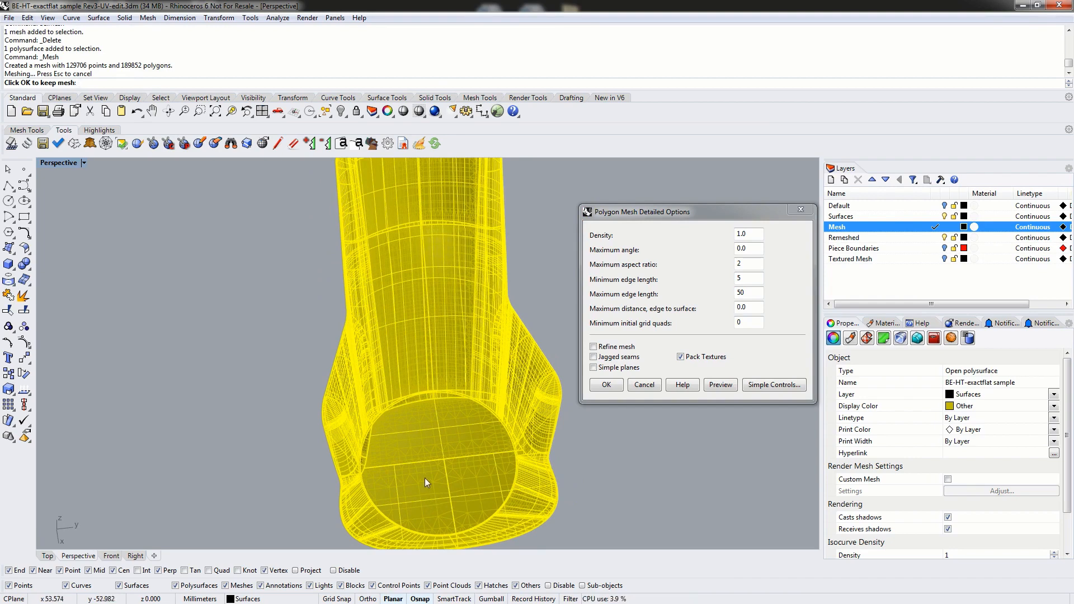
{"action": "right_click_drag", "start_coordinate": [441, 476], "coordinate": [494, 458]}
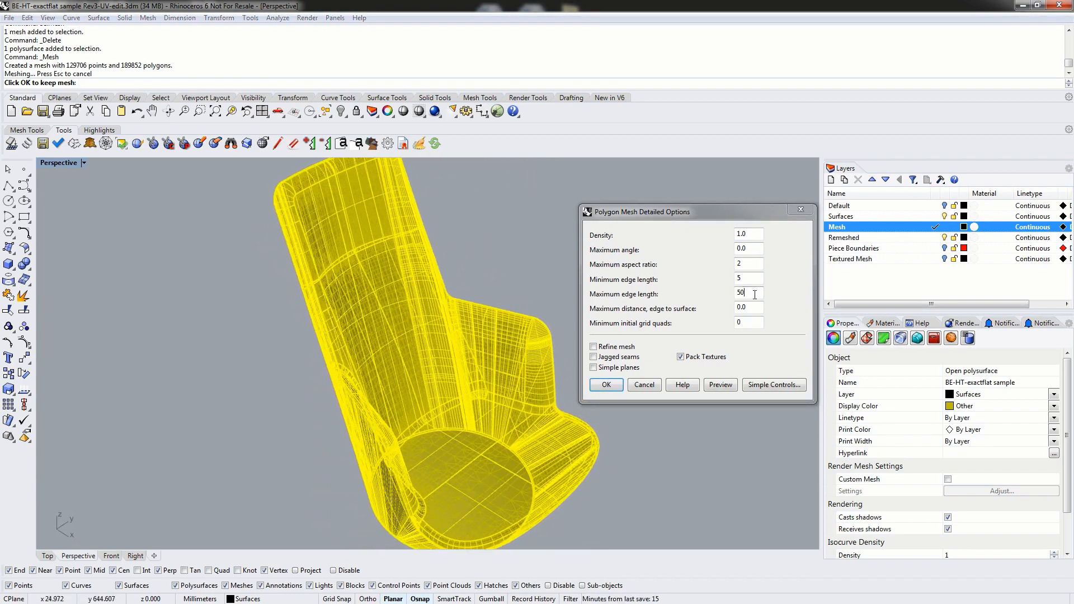
{"action": "left_click", "coordinate": [712, 310]}
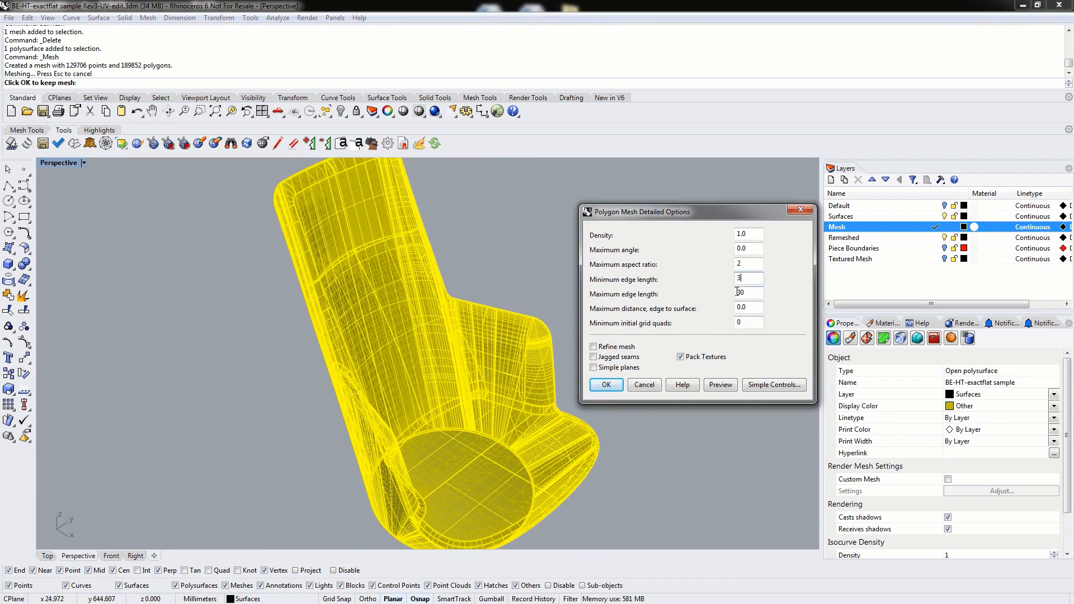
{"action": "left_click", "coordinate": [722, 385]}
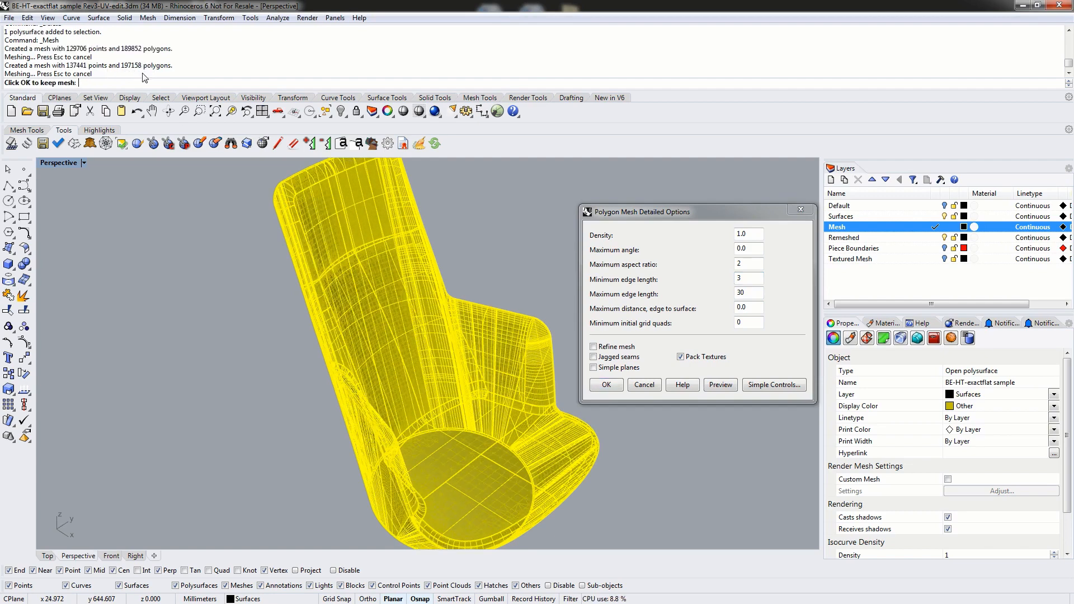
Set the minimum edge length to 2 and the maximum to 20, preview the chair mesh and accept it
{"action": "right_click_drag", "start_coordinate": [446, 461], "coordinate": [420, 422]}
{"action": "left_click", "coordinate": [678, 295]}
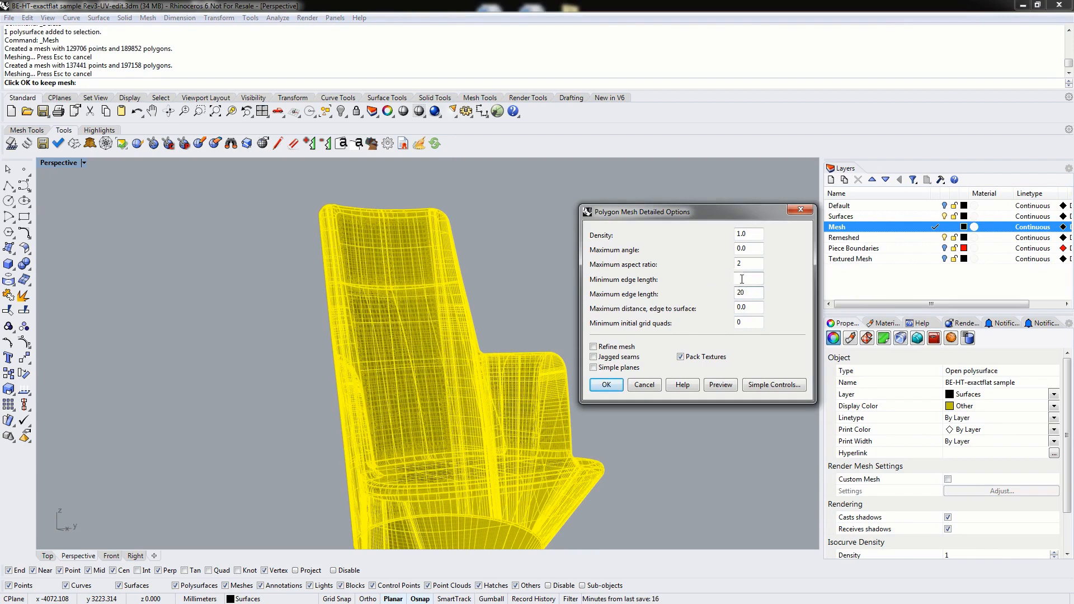
{"action": "type", "text": "2"}
{"action": "left_click", "coordinate": [721, 385]}
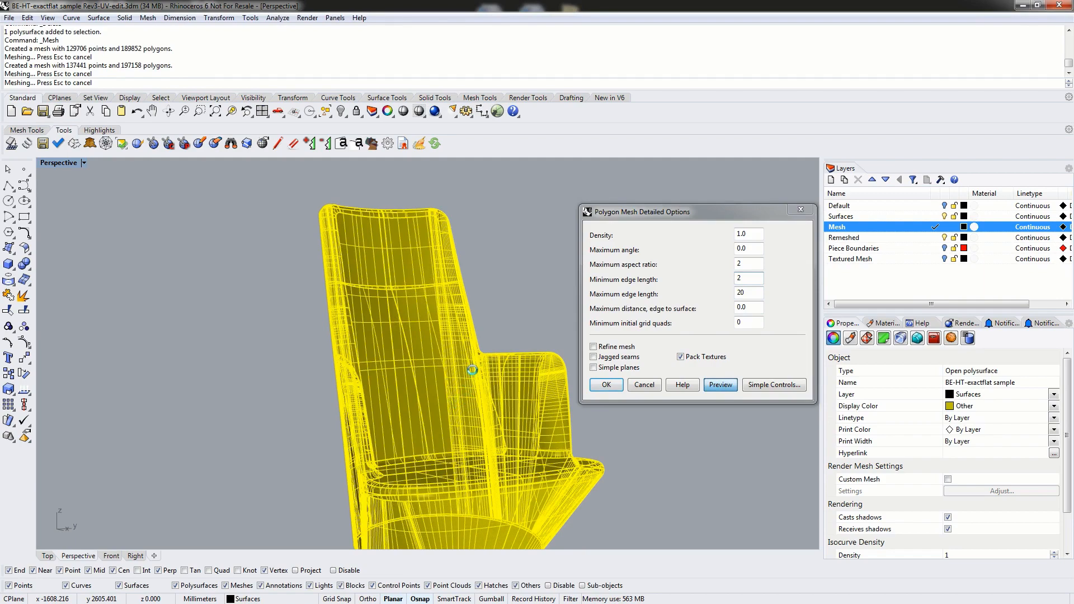
{"action": "right_click_drag", "start_coordinate": [502, 377], "coordinate": [460, 434]}
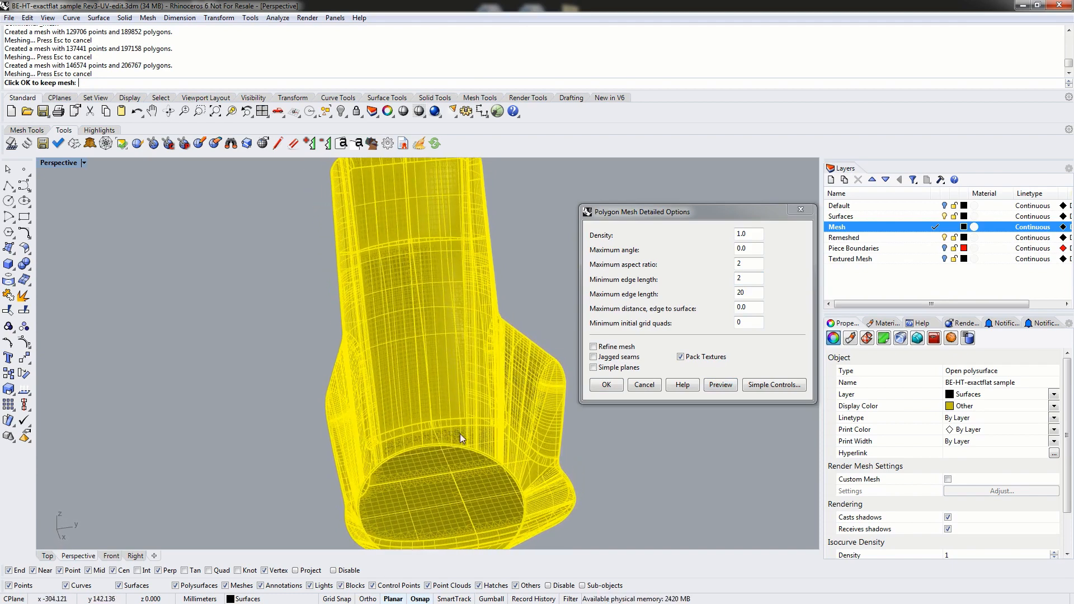
{"action": "left_click", "coordinate": [602, 384]}
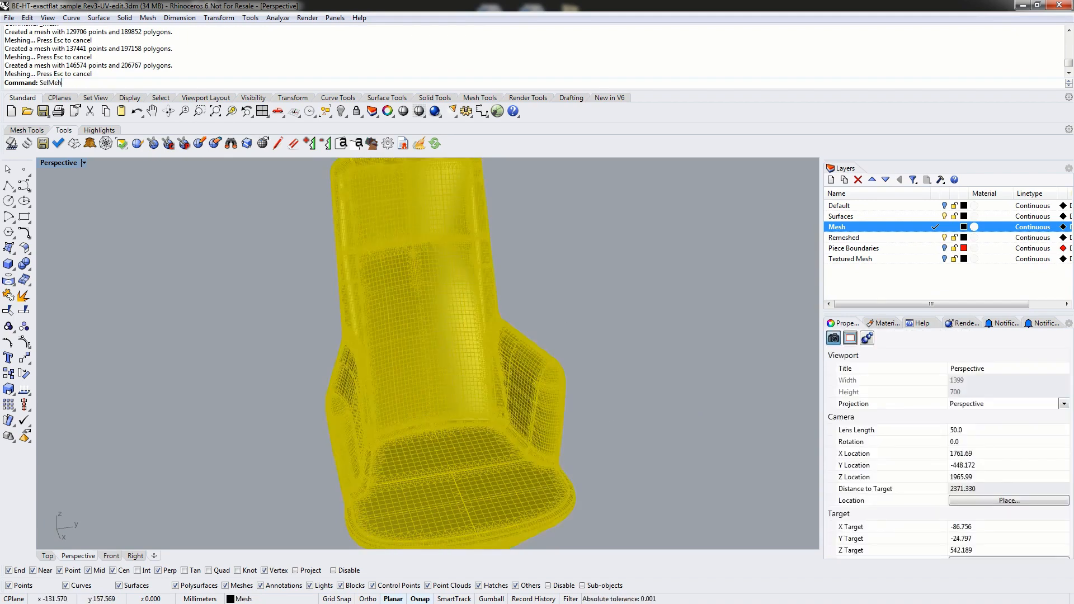
Select the new chair mesh with SelMesh and assign it to the Mesh layer
{"action": "type", "text": "SelMeh"}
{"action": "key", "text": "Return"}
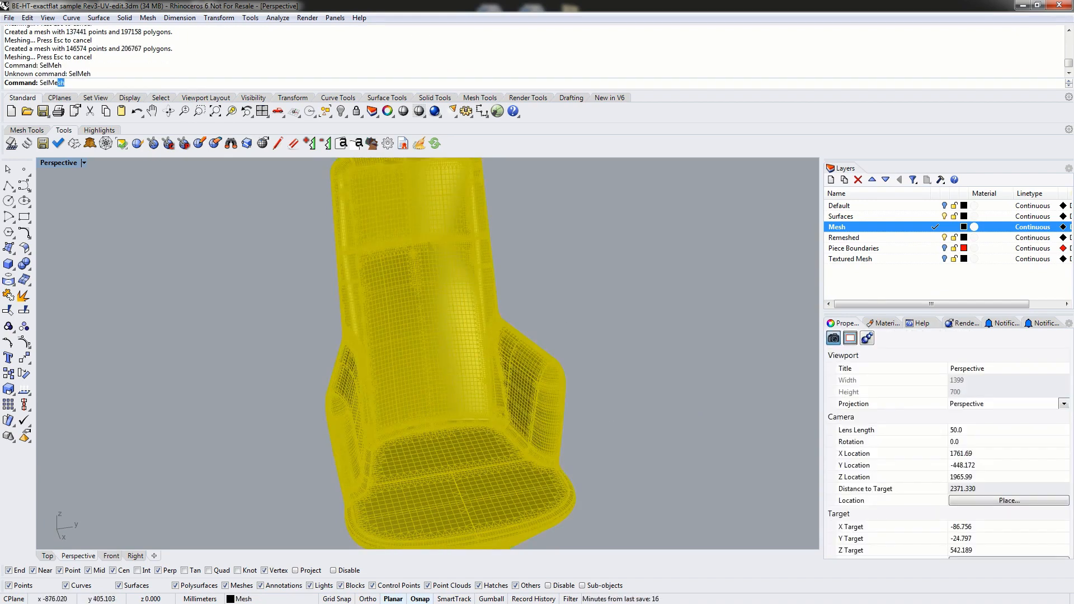
{"action": "type", "text": "SelMe"}
{"action": "key", "text": "Return"}
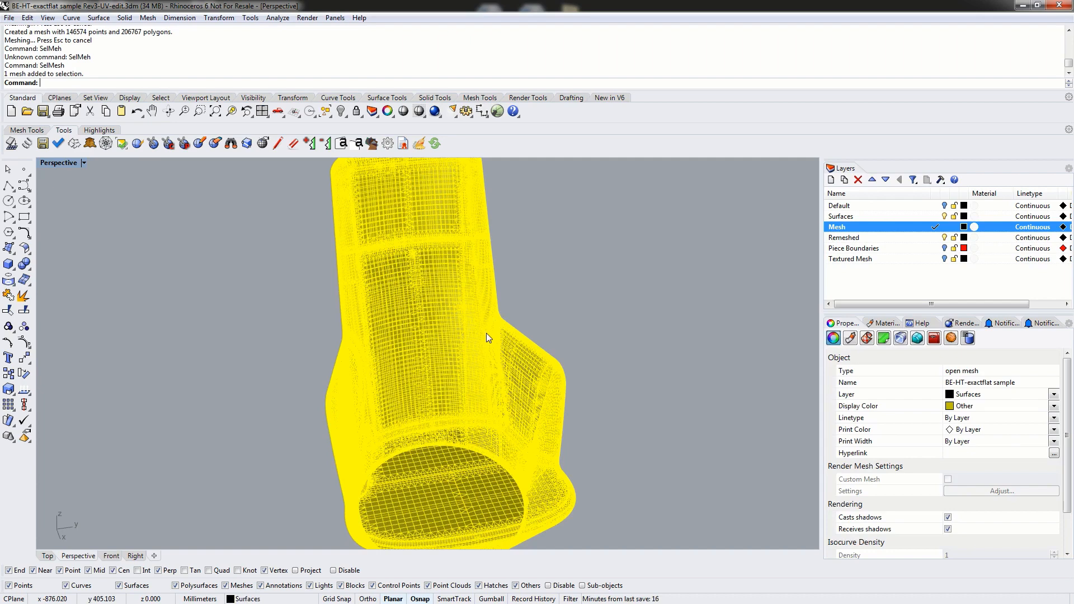
{"action": "left_click", "coordinate": [1054, 394]}
{"action": "left_click", "coordinate": [967, 427]}
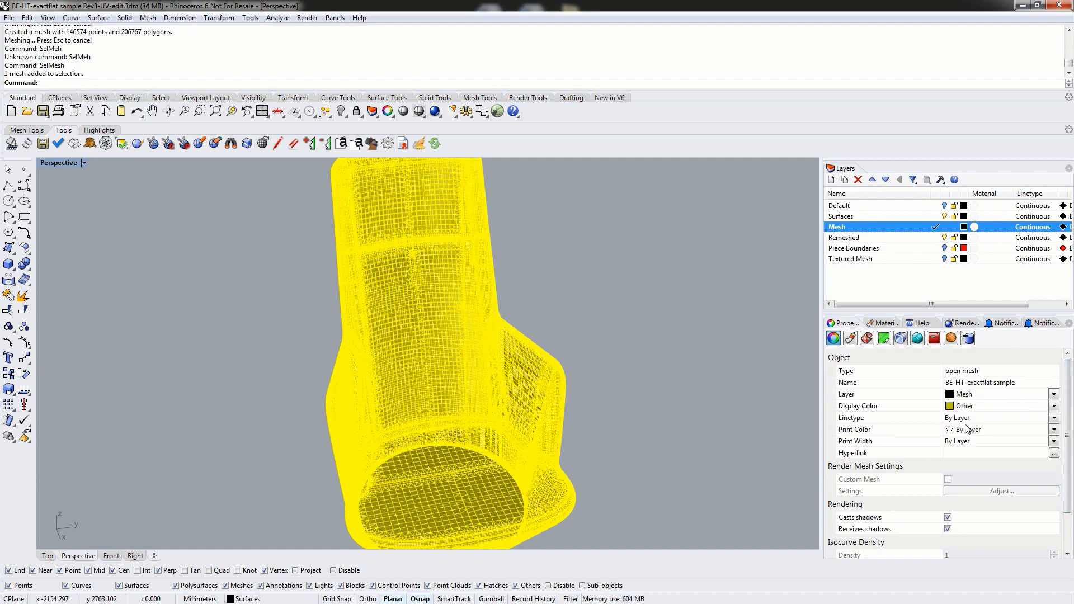
Hide the Surfaces layer and set the chair mesh's display color to Black
{"action": "left_click", "coordinate": [943, 217]}
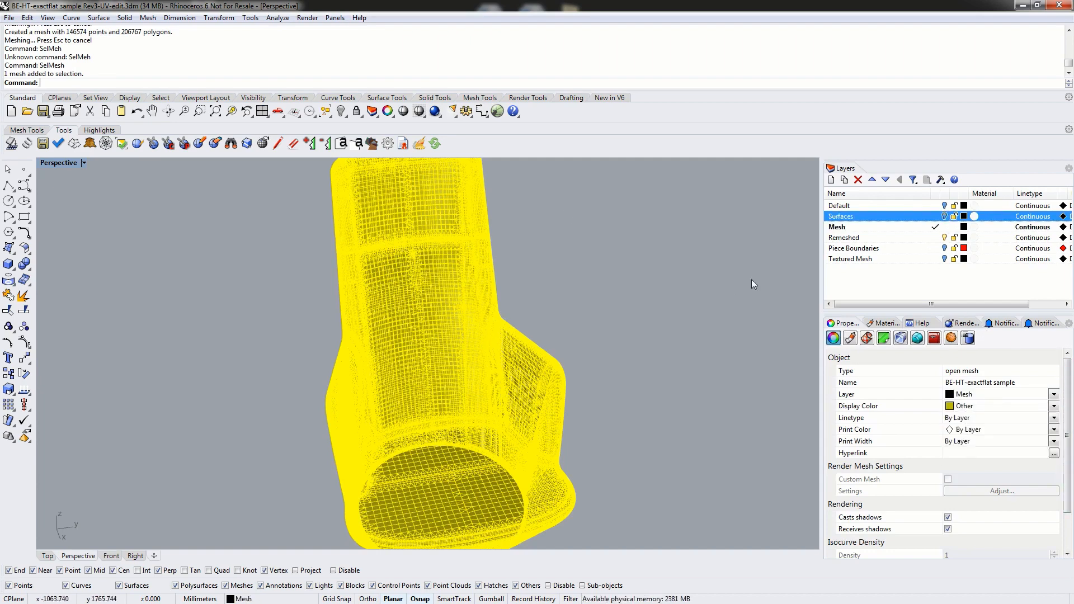
{"action": "left_click", "coordinate": [1055, 407]}
{"action": "left_click", "coordinate": [962, 437]}
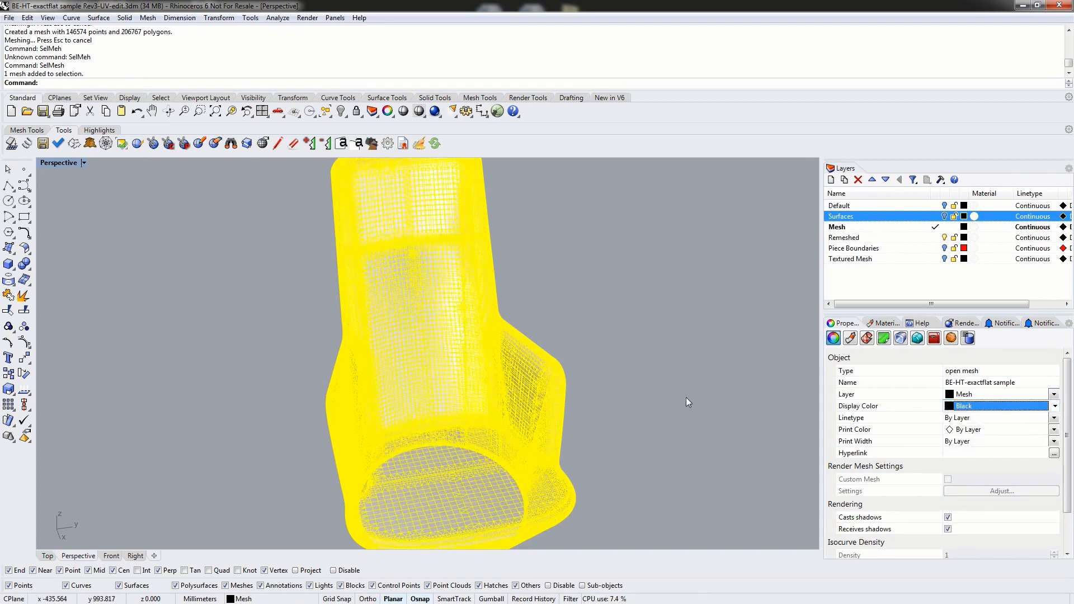
{"action": "left_click", "coordinate": [686, 397]}
{"action": "right_click_drag", "start_coordinate": [632, 287], "coordinate": [289, 386]}
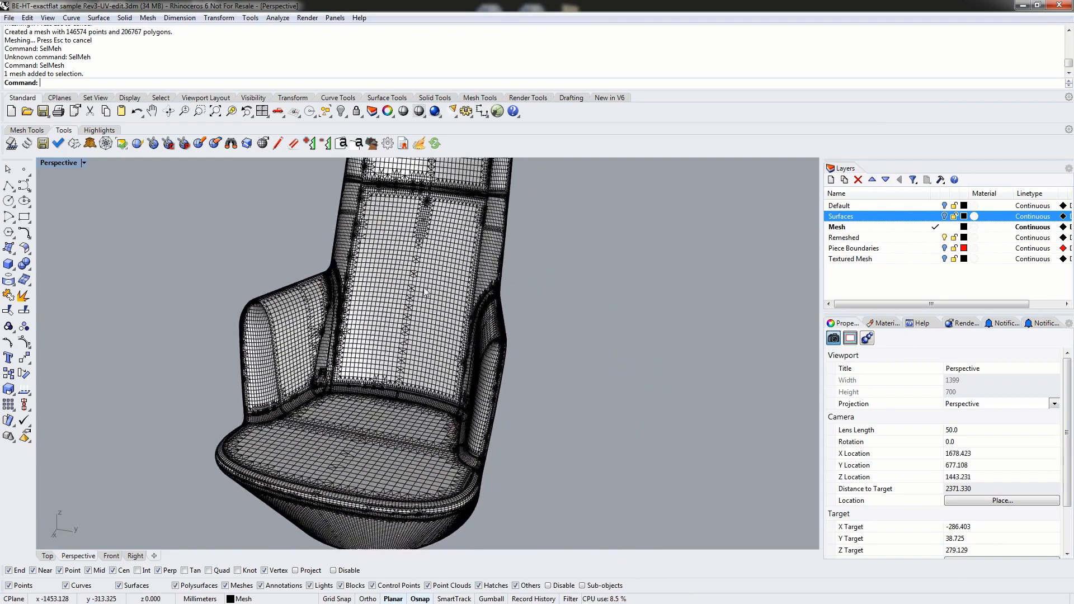
Select the whole chair mesh and explode it into its separate mesh pieces
{"action": "left_click", "coordinate": [424, 287]}
{"action": "right_click_drag", "start_coordinate": [564, 309], "coordinate": [553, 333], "text": "shift"}
{"action": "scroll", "coordinate": [456, 339], "scroll_direction": "down", "scroll_amount": 6}
{"action": "left_click", "coordinate": [553, 333]}
{"action": "left_click", "coordinate": [468, 385]}
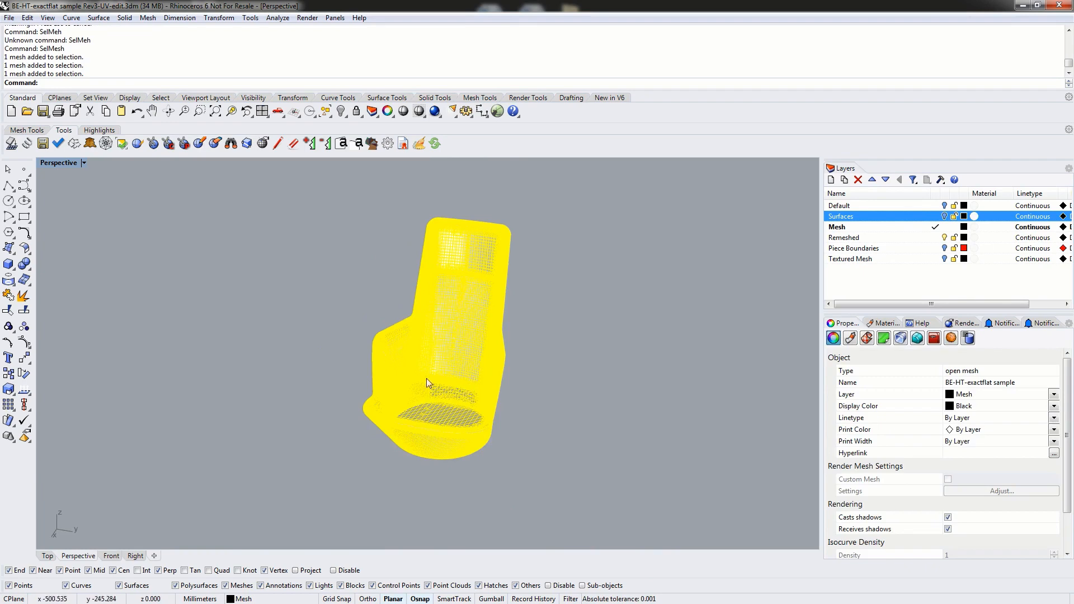
{"action": "left_click", "coordinate": [23, 295]}
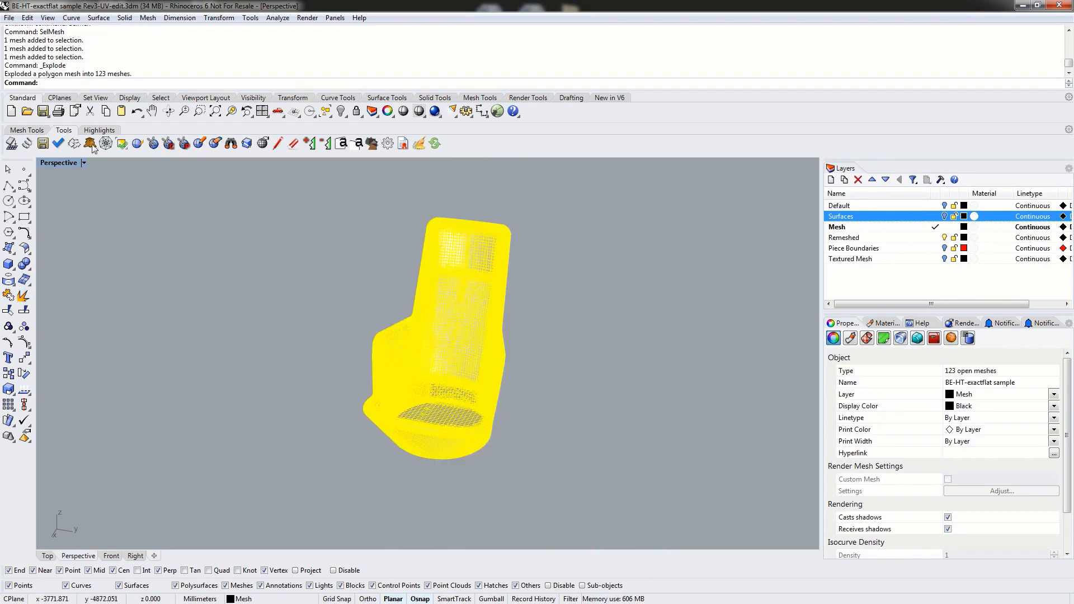
{"action": "left_click", "coordinate": [328, 308]}
Inspect the exploded chair mesh and turn on the Piece Boundaries layer
{"action": "right_click_drag", "start_coordinate": [328, 307], "coordinate": [278, 309]}
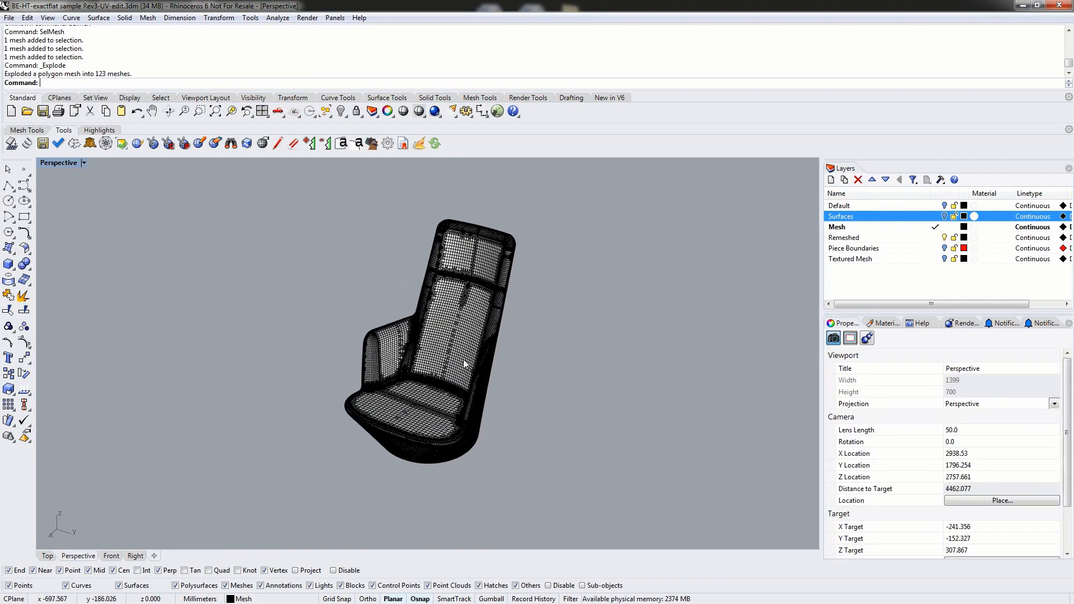
{"action": "scroll", "coordinate": [392, 336], "scroll_direction": "up", "scroll_amount": 5}
{"action": "scroll", "coordinate": [386, 330], "scroll_direction": "down", "scroll_amount": 5}
{"action": "scroll", "coordinate": [385, 352], "scroll_direction": "up", "scroll_amount": 2}
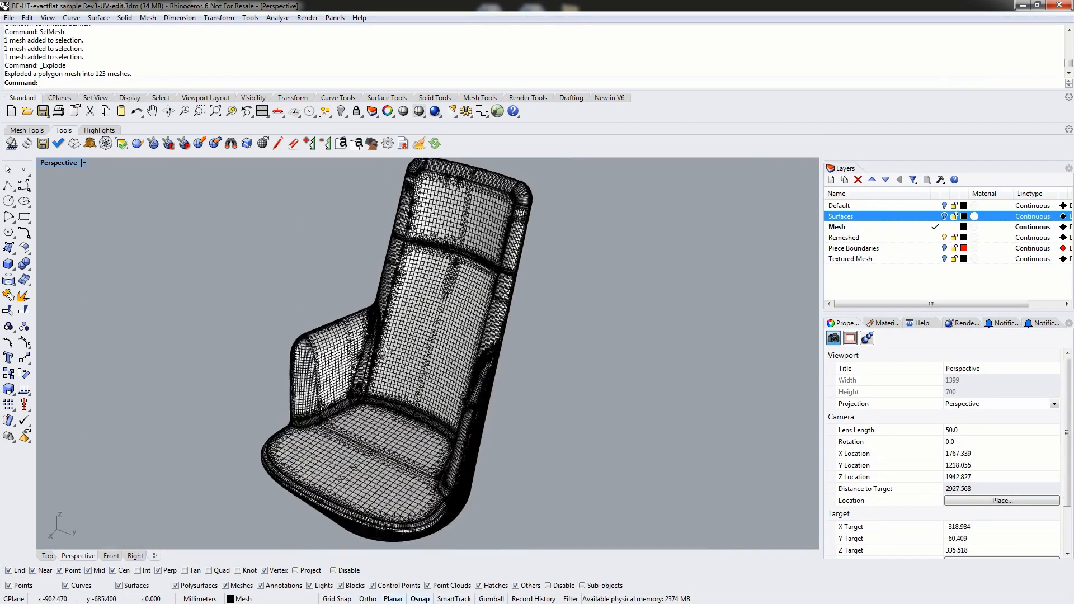
{"action": "right_click_drag", "start_coordinate": [385, 350], "coordinate": [399, 370]}
{"action": "right_click_drag", "start_coordinate": [372, 453], "coordinate": [438, 388]}
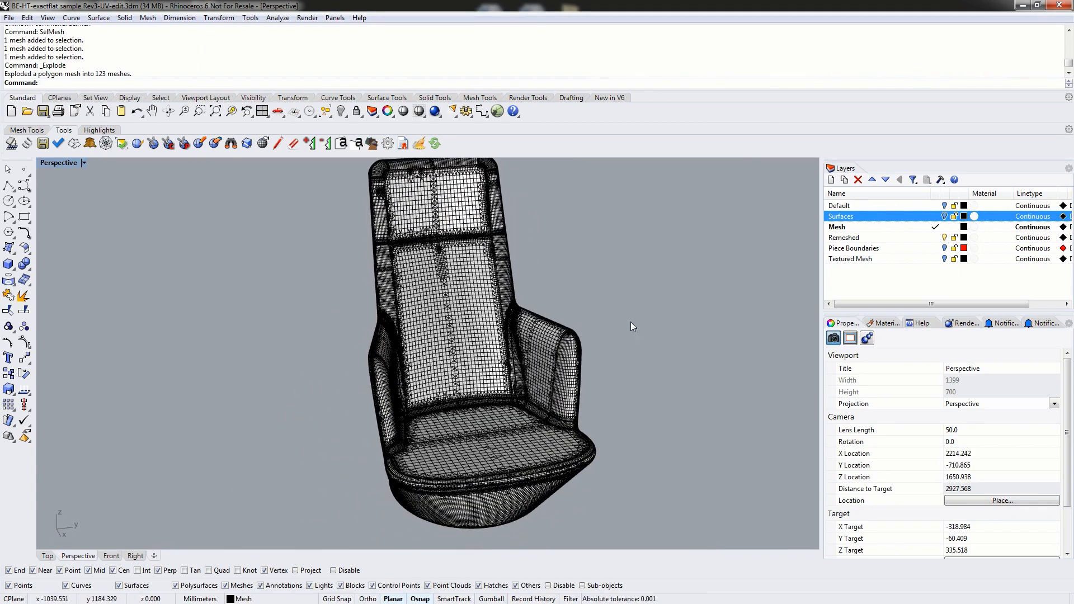
{"action": "left_click", "coordinate": [944, 248]}
{"action": "right_click_drag", "start_coordinate": [680, 264], "coordinate": [539, 215]}
{"action": "scroll", "coordinate": [538, 244], "scroll_direction": "up", "scroll_amount": 5}
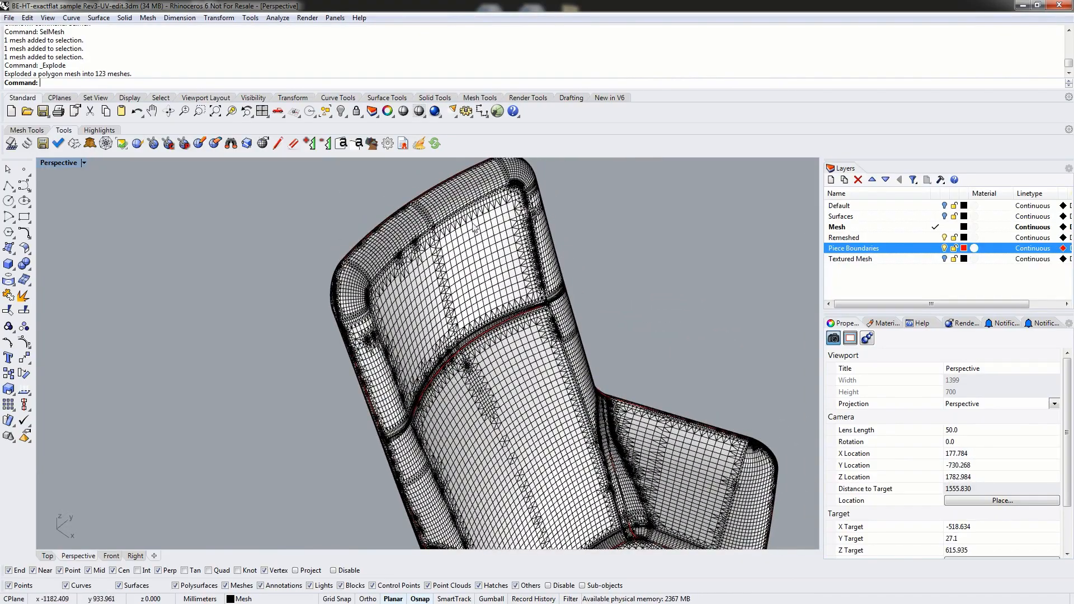
Check the red piece boundary curves through the mesh in Wireframe display, and return the viewport to Shaded
{"action": "right_click_drag", "start_coordinate": [474, 228], "coordinate": [427, 316]}
{"action": "left_click", "coordinate": [51, 162]}
{"action": "left_click", "coordinate": [84, 195]}
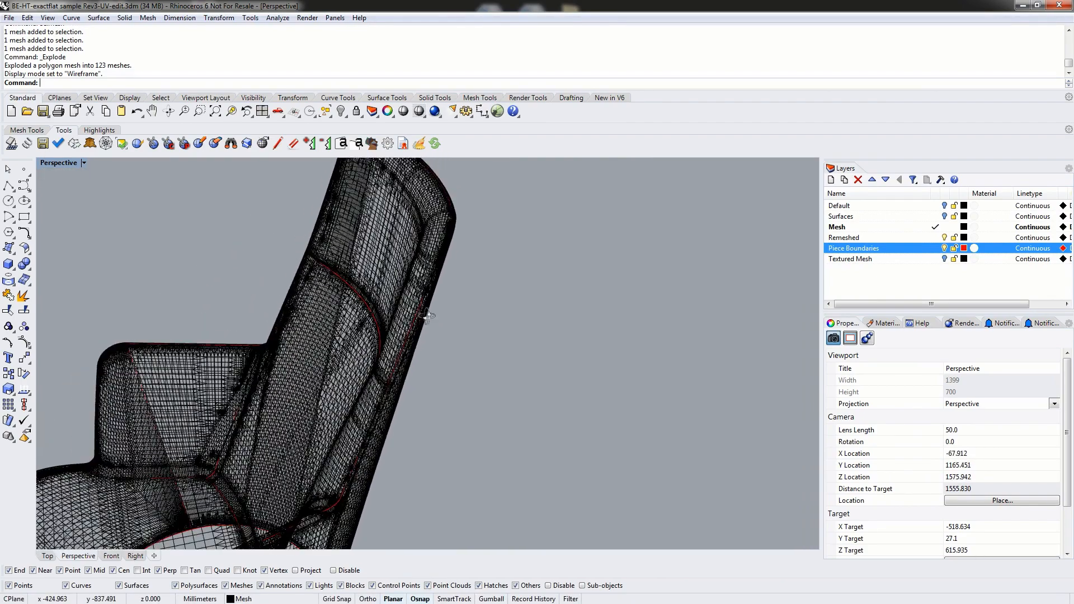
{"action": "left_click", "coordinate": [69, 166]}
{"action": "left_click", "coordinate": [66, 204]}
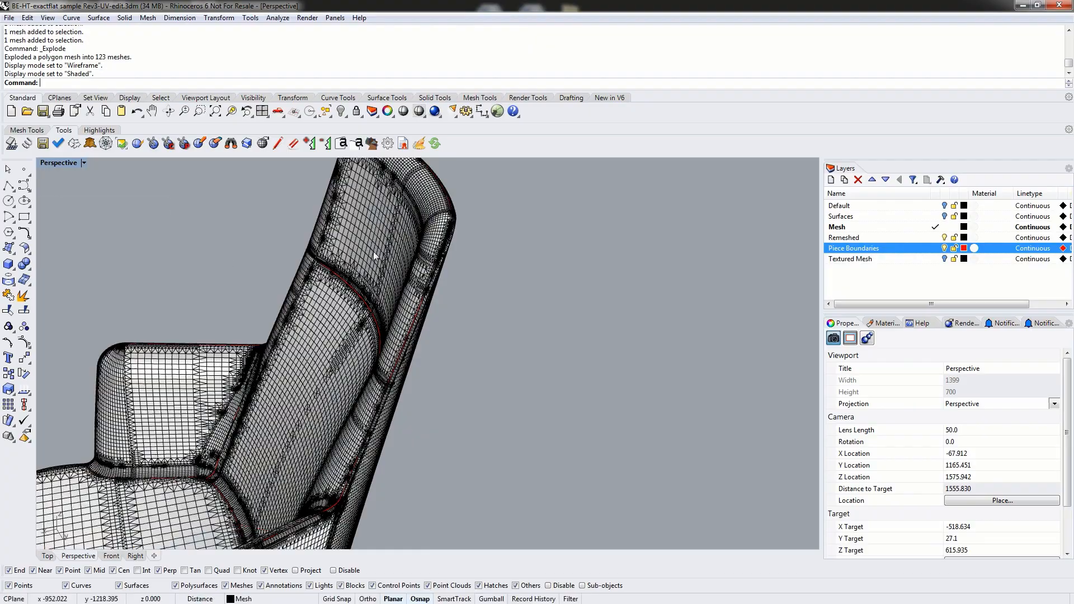
Select the individual mesh pieces above and below the seam on the chair's side bolster to compare them with the boundary curves
{"action": "mouse_move", "coordinate": [373, 250]}
{"action": "right_mouse_down"}
{"action": "mouse_move", "coordinate": [347, 281]}
{"action": "mouse_move", "coordinate": [439, 291]}
{"action": "mouse_move", "coordinate": [537, 266]}
{"action": "mouse_move", "coordinate": [369, 263]}
{"action": "mouse_move", "coordinate": [419, 293]}
{"action": "right_mouse_up"}
{"action": "scroll", "coordinate": [419, 293], "scroll_direction": "up", "scroll_amount": 3}
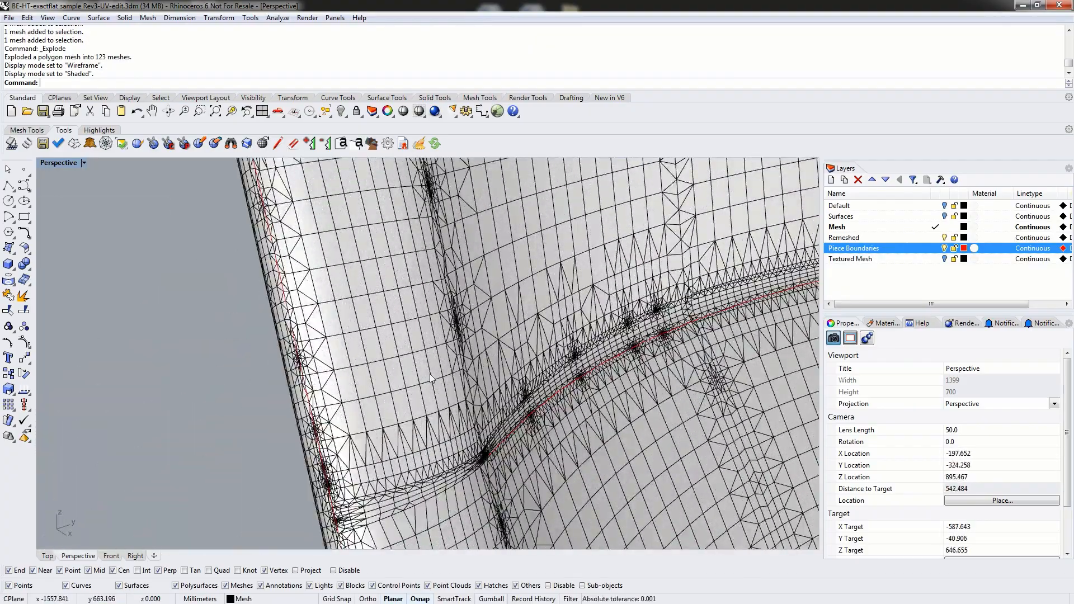
{"action": "scroll", "coordinate": [313, 301], "scroll_direction": "up", "scroll_amount": 3}
{"action": "left_click", "coordinate": [209, 349]}
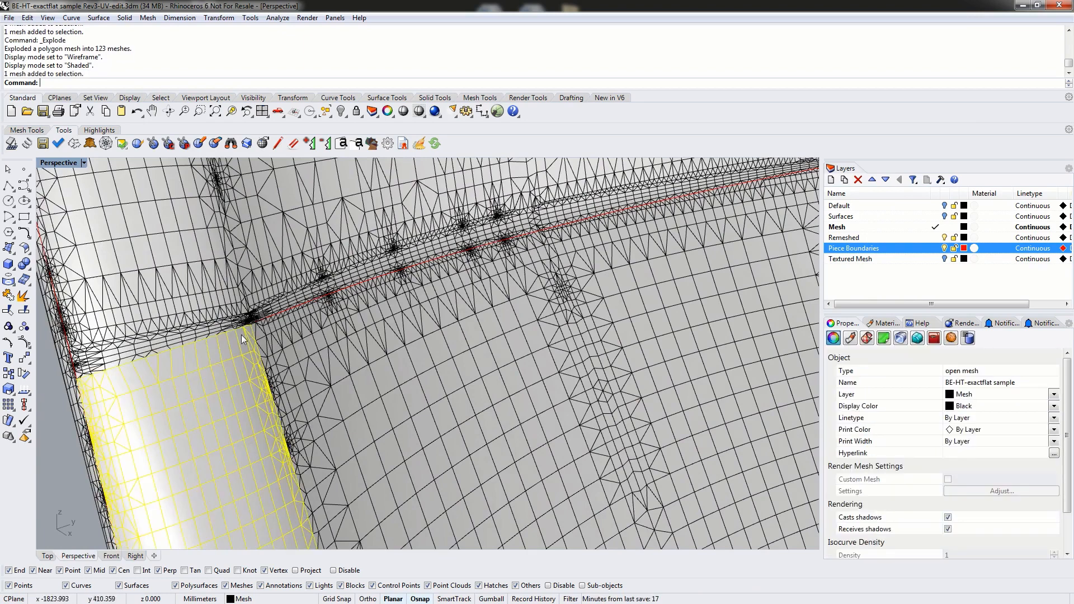
{"action": "left_click", "coordinate": [279, 313]}
{"action": "left_click", "coordinate": [165, 312]}
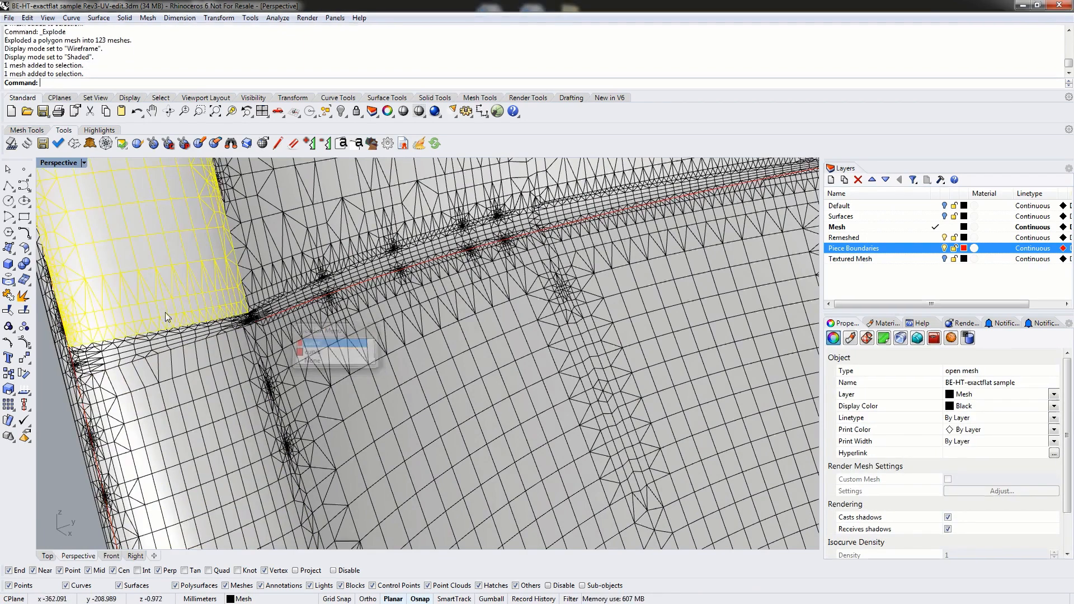
Select the headrest's side bolster, the adjoining seam strips and the first half of its front panel above the red boundary
{"action": "left_click", "coordinate": [146, 341]}
{"action": "left_click", "coordinate": [120, 317], "text": "shift"}
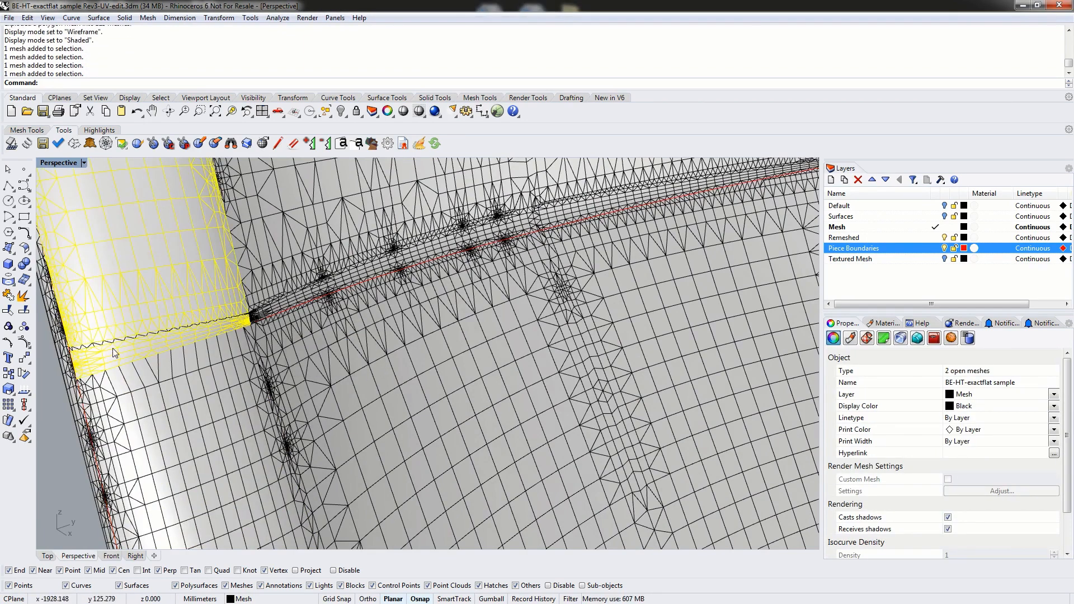
{"action": "scroll", "coordinate": [146, 324], "scroll_direction": "up", "scroll_amount": 4}
{"action": "scroll", "coordinate": [181, 350], "scroll_direction": "down", "scroll_amount": 3}
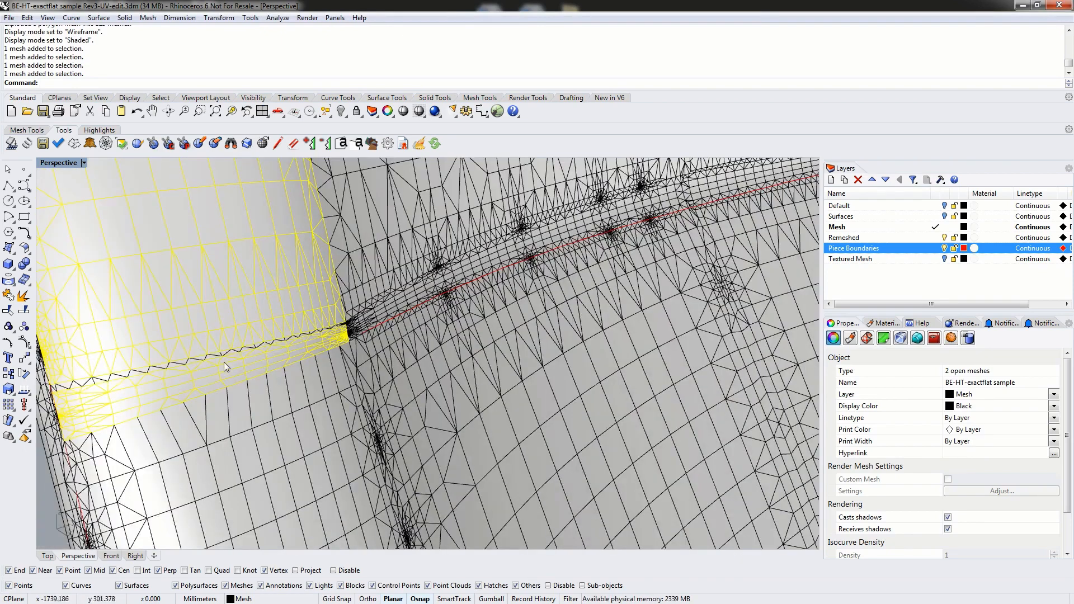
{"action": "left_click", "coordinate": [358, 325], "text": "shift"}
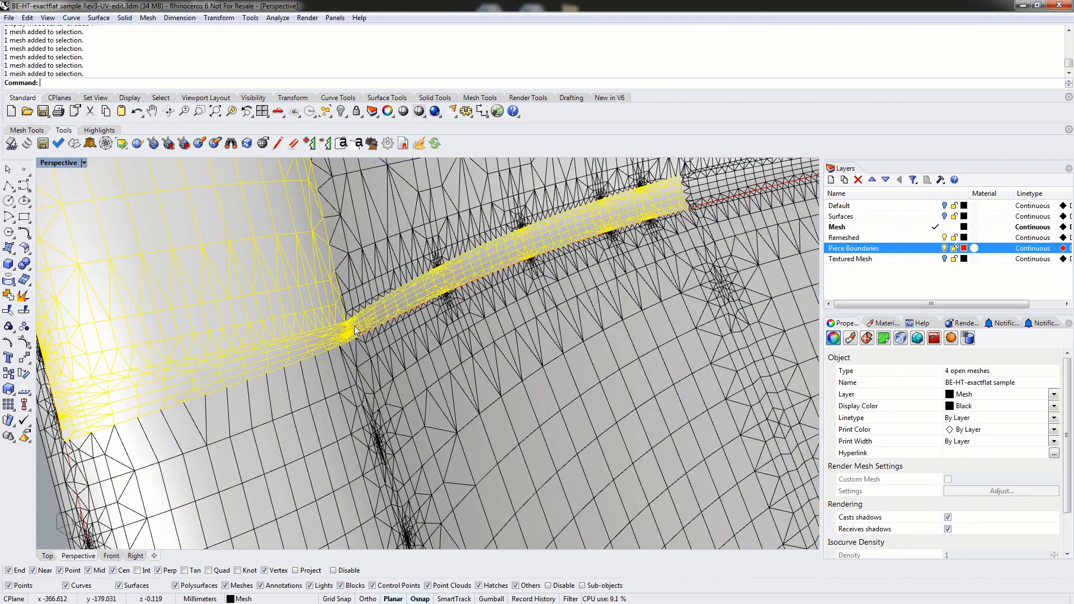
{"action": "left_click", "coordinate": [361, 296], "text": "shift"}
Add the other half of the headrest's front panel and its seam strip along the boundary curve to the selection
{"action": "scroll", "coordinate": [420, 234], "scroll_direction": "down", "scroll_amount": 7}
{"action": "right_click_drag", "start_coordinate": [575, 239], "coordinate": [187, 347], "text": "shift"}
{"action": "scroll", "coordinate": [322, 386], "scroll_direction": "up", "scroll_amount": 6}
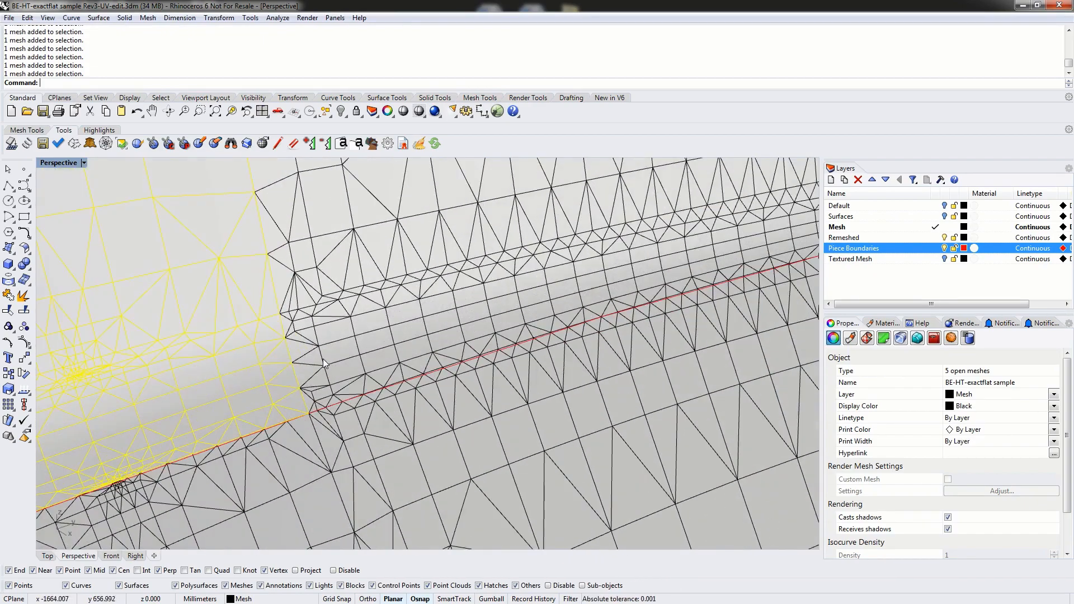
{"action": "left_click", "coordinate": [319, 386], "text": "shift"}
{"action": "left_click", "coordinate": [312, 293], "text": "shift"}
Add the opposite side bolster's mesh pieces just above the piece boundary to the headrest selection
{"action": "scroll", "coordinate": [371, 303], "scroll_direction": "down", "scroll_amount": 6}
{"action": "right_click_drag", "start_coordinate": [587, 269], "coordinate": [292, 401], "text": "shift"}
{"action": "scroll", "coordinate": [309, 394], "scroll_direction": "up", "scroll_amount": 4}
{"action": "left_click", "coordinate": [333, 400], "text": "shift"}
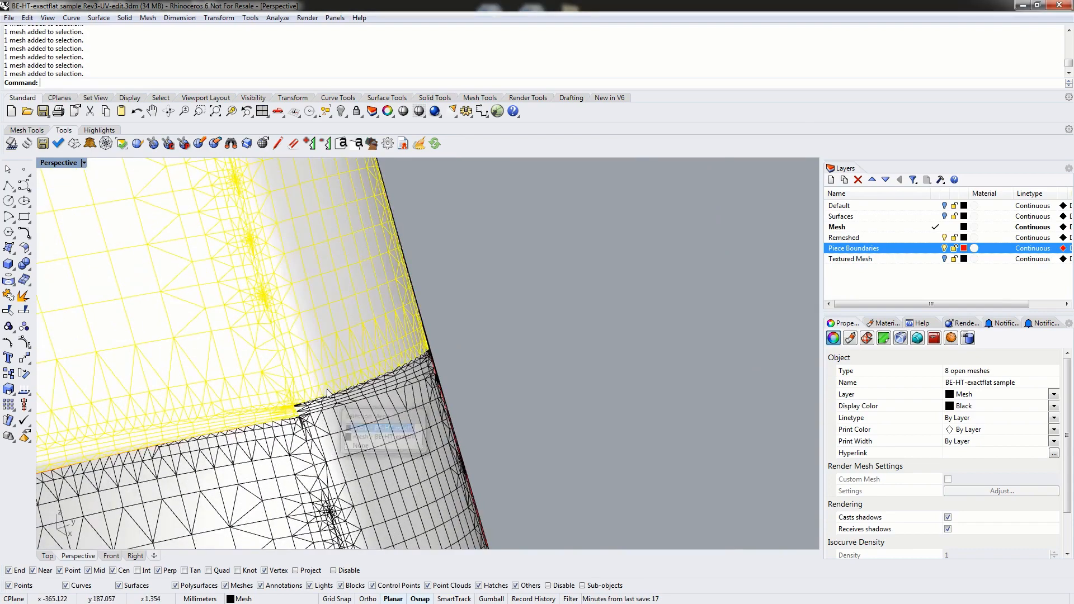
{"action": "left_click", "coordinate": [333, 399], "text": "shift"}
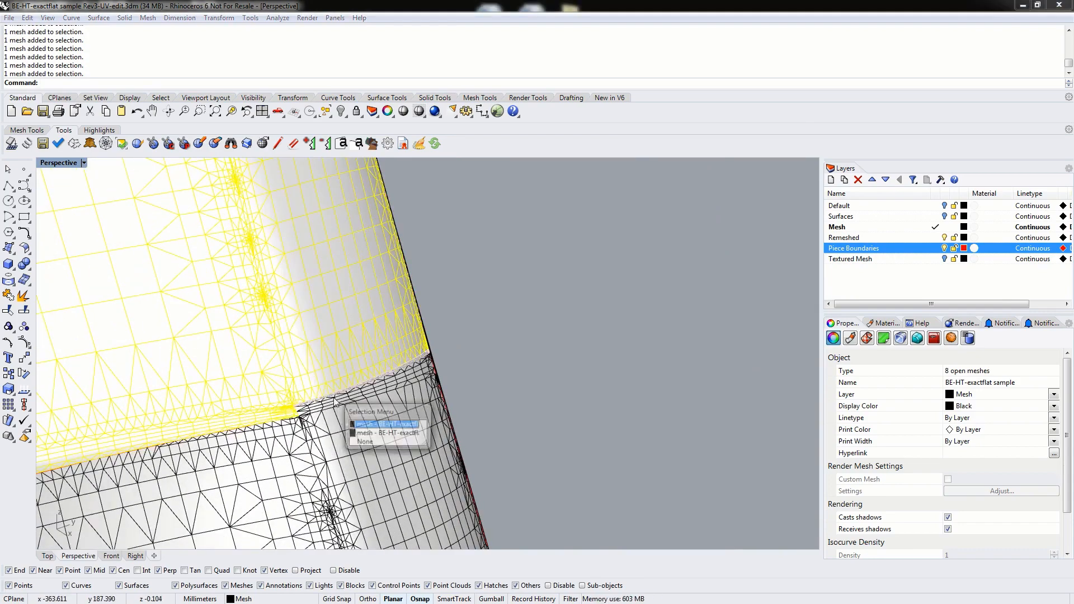
{"action": "left_click", "coordinate": [357, 425]}
{"action": "left_click", "coordinate": [380, 377], "text": "shift"}
Add the upper bolster piece, the rounded upper corner and the adjoining half of the top edge to the selection
{"action": "scroll", "coordinate": [308, 336], "scroll_direction": "down", "scroll_amount": 7}
{"action": "right_click_drag", "start_coordinate": [279, 257], "coordinate": [384, 448], "text": "shift"}
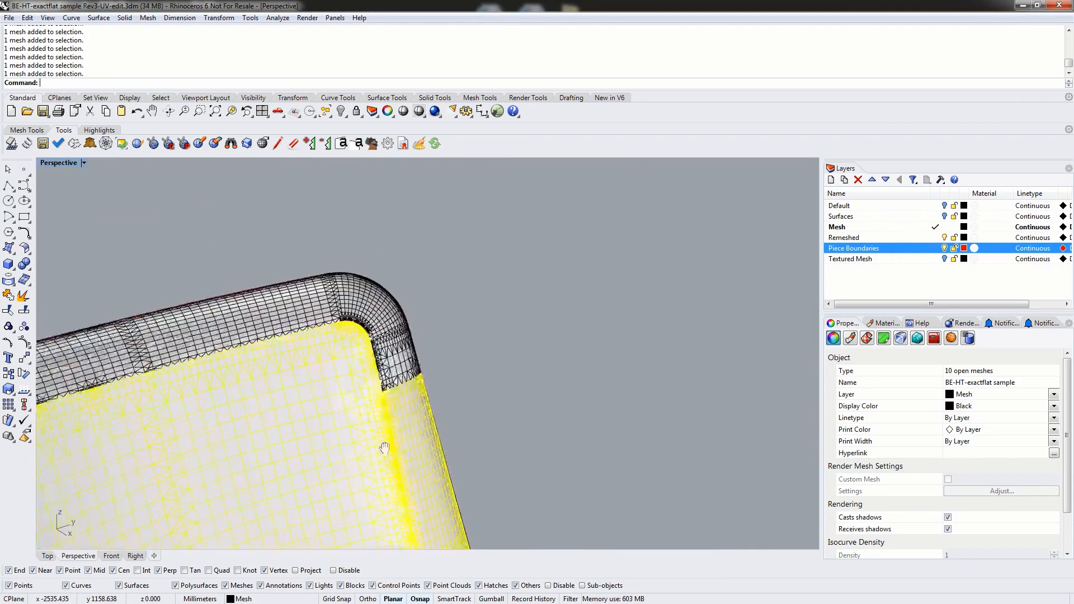
{"action": "left_click", "coordinate": [411, 397], "text": "shift"}
{"action": "scroll", "coordinate": [408, 367], "scroll_direction": "up", "scroll_amount": 4}
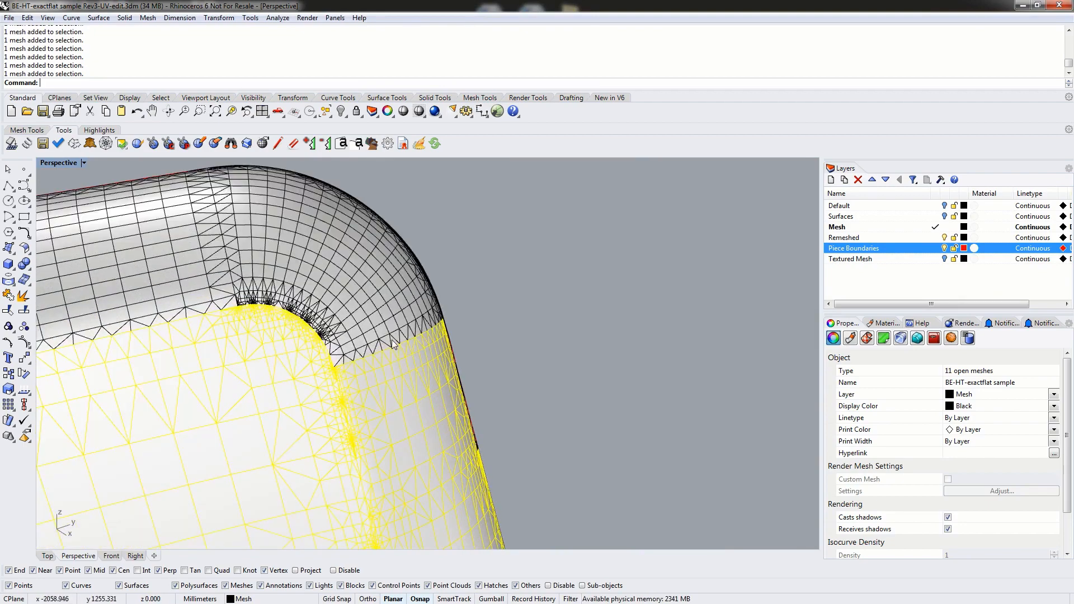
{"action": "left_click", "coordinate": [391, 341], "text": "shift"}
{"action": "left_click", "coordinate": [224, 280], "text": "shift"}
Add the rest of the top edge, the other rounded corner and the bolster piece below it to the selection
{"action": "scroll", "coordinate": [234, 274], "scroll_direction": "down", "scroll_amount": 8}
{"action": "right_click_drag", "start_coordinate": [126, 360], "coordinate": [567, 267], "text": "shift"}
{"action": "left_click", "coordinate": [427, 266], "text": "shift"}
{"action": "left_click", "coordinate": [339, 327], "text": "shift"}
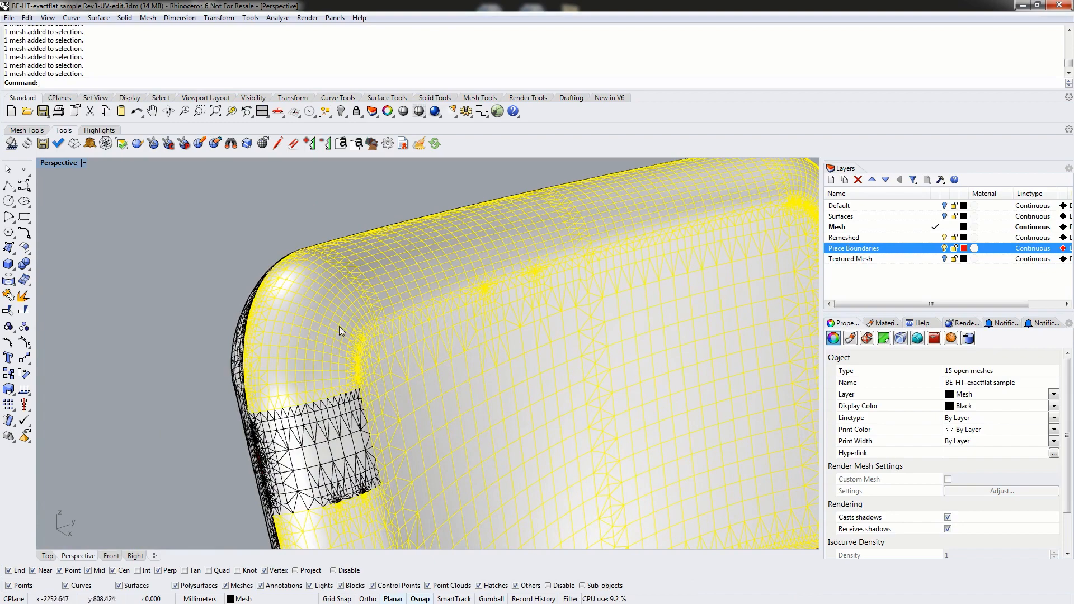
{"action": "left_click", "coordinate": [326, 409], "text": "shift"}
Add the remaining narrow mesh pieces along the outer edges of both headrest bolsters to the selection
{"action": "mouse_move", "coordinate": [322, 467]}
{"action": "right_mouse_down"}
{"action": "mouse_move", "coordinate": [306, 480]}
{"action": "mouse_move", "coordinate": [312, 471]}
{"action": "right_mouse_up"}
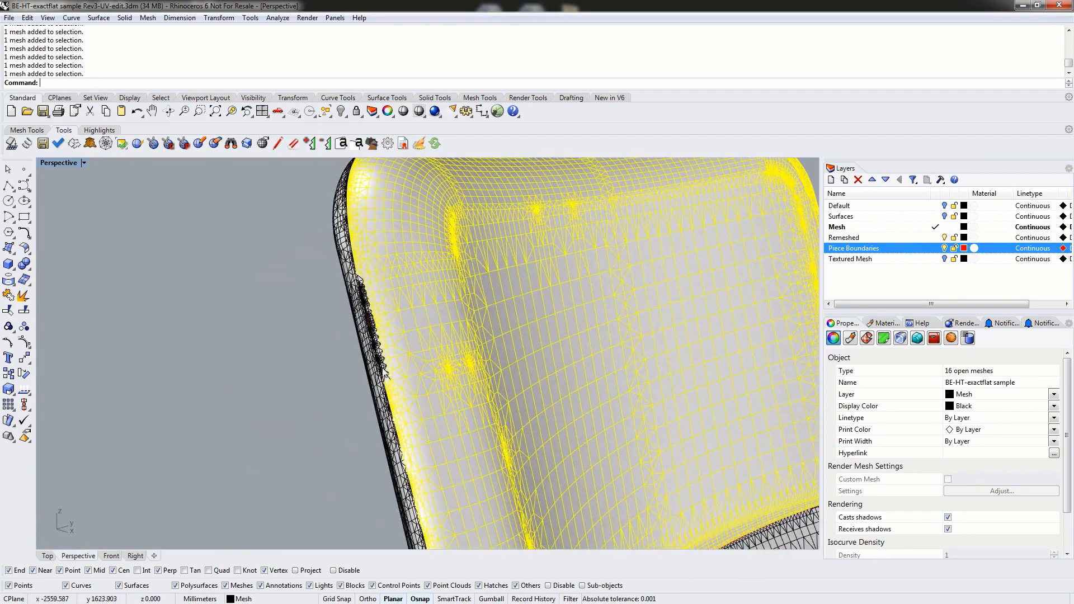
{"action": "scroll", "coordinate": [385, 372], "scroll_direction": "up", "scroll_amount": 5}
{"action": "left_click", "coordinate": [388, 378], "text": "shift"}
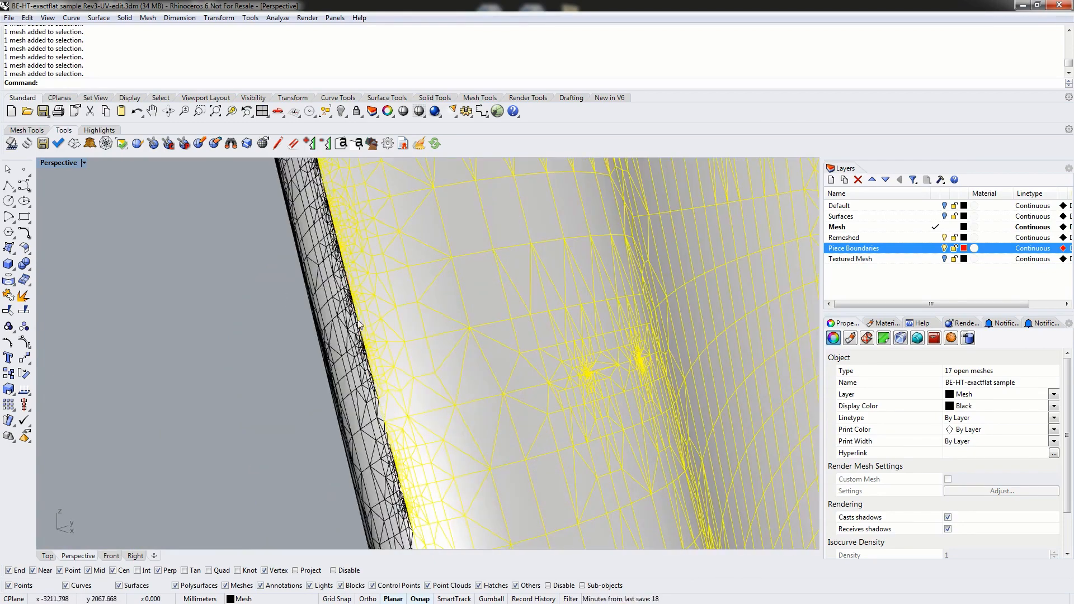
{"action": "scroll", "coordinate": [361, 324], "scroll_direction": "down", "scroll_amount": 10}
{"action": "right_click_drag", "start_coordinate": [458, 301], "coordinate": [390, 357]}
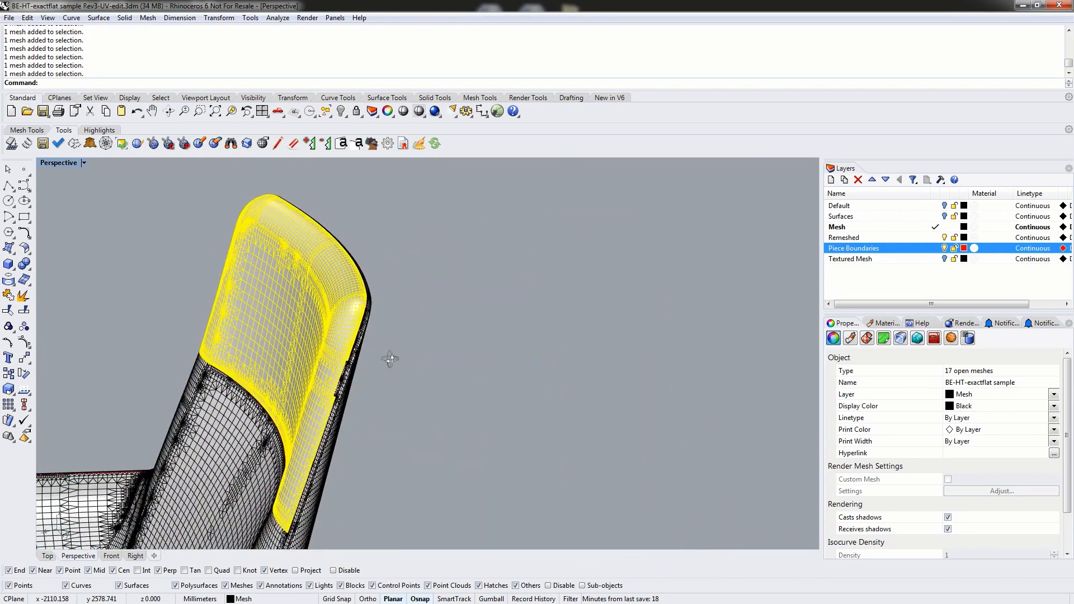
{"action": "scroll", "coordinate": [356, 364], "scroll_direction": "up", "scroll_amount": 5}
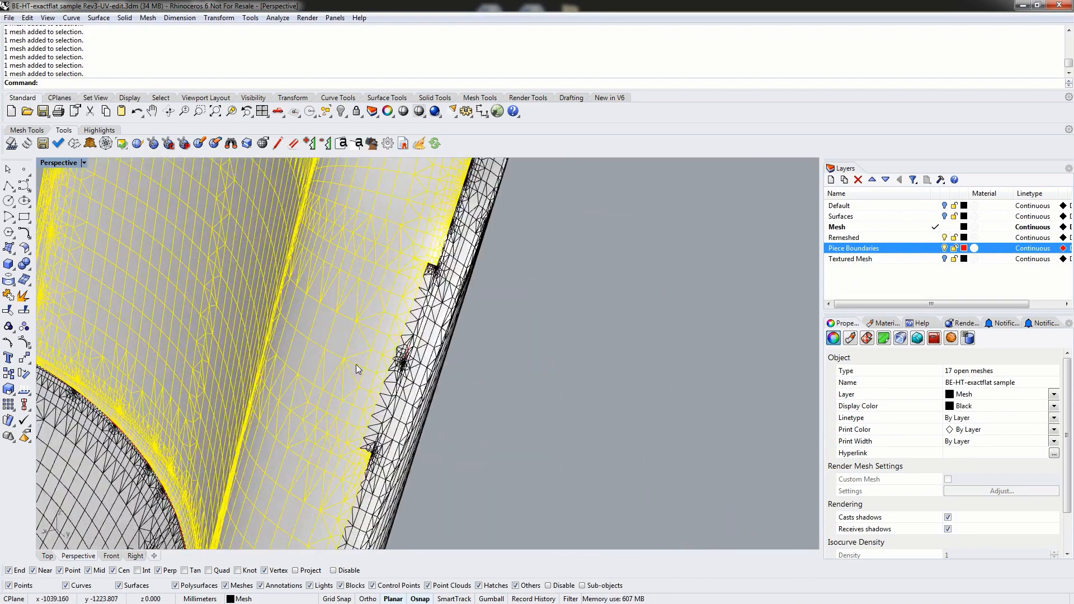
{"action": "left_click", "coordinate": [410, 323], "text": "shift"}
Join the selected headrest mesh pieces into a single mesh
{"action": "scroll", "coordinate": [379, 330], "scroll_direction": "up", "scroll_amount": 10}
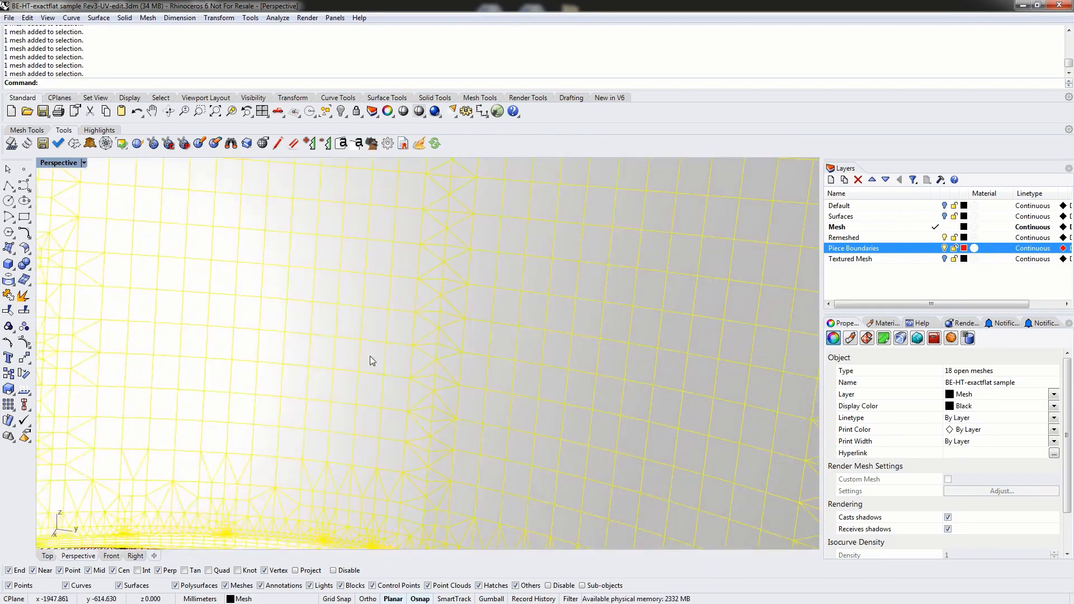
{"action": "scroll", "coordinate": [371, 361], "scroll_direction": "down", "scroll_amount": 10}
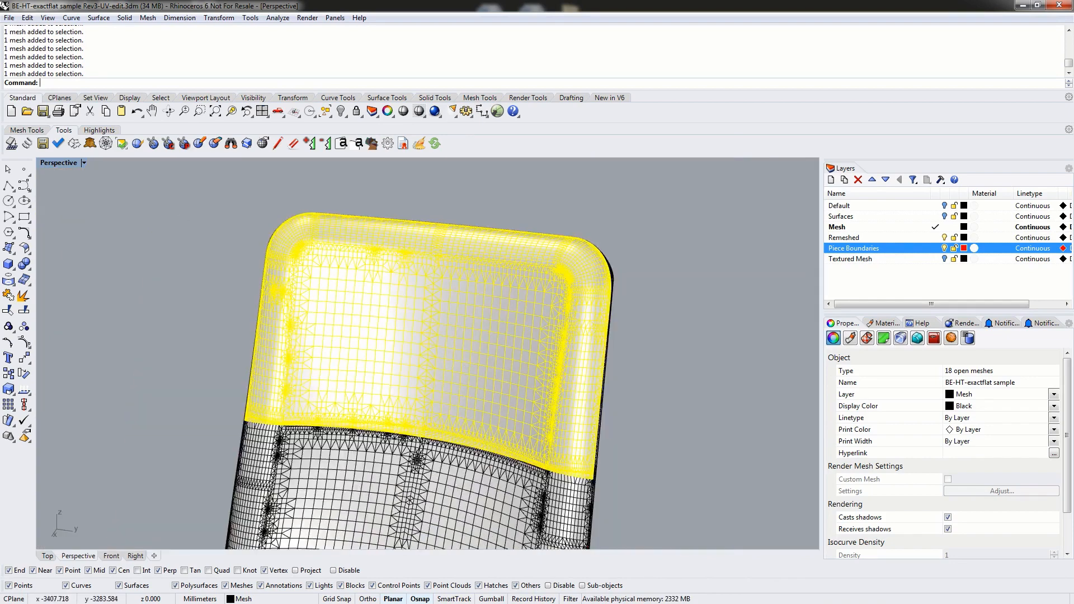
{"action": "left_click", "coordinate": [9, 297]}
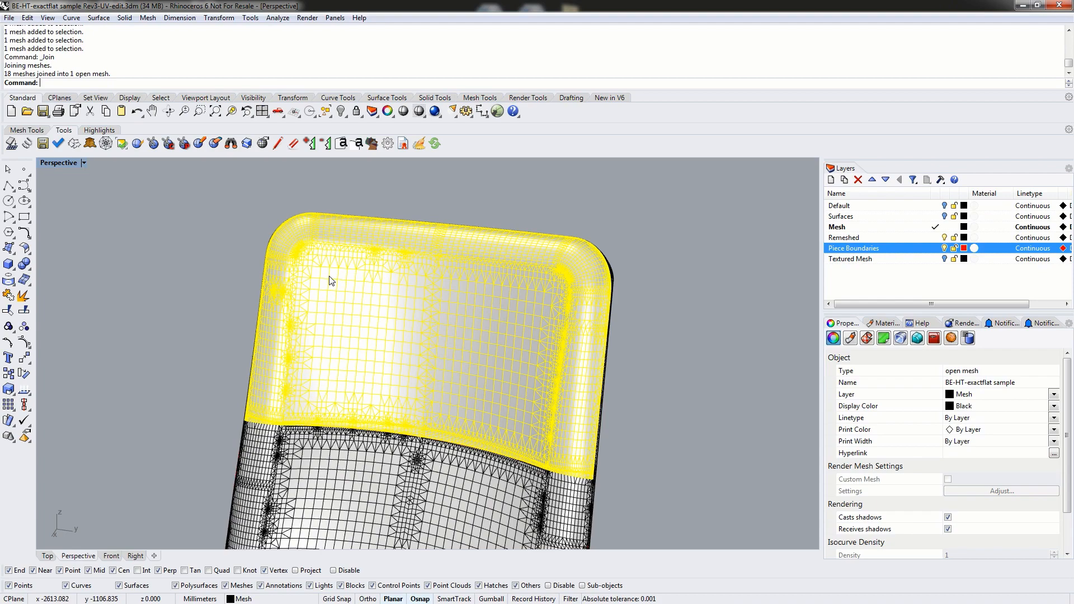
Explode the joined headrest mesh as a test and join its pieces back into one mesh
{"action": "scroll", "coordinate": [433, 301], "scroll_direction": "up", "scroll_amount": 5}
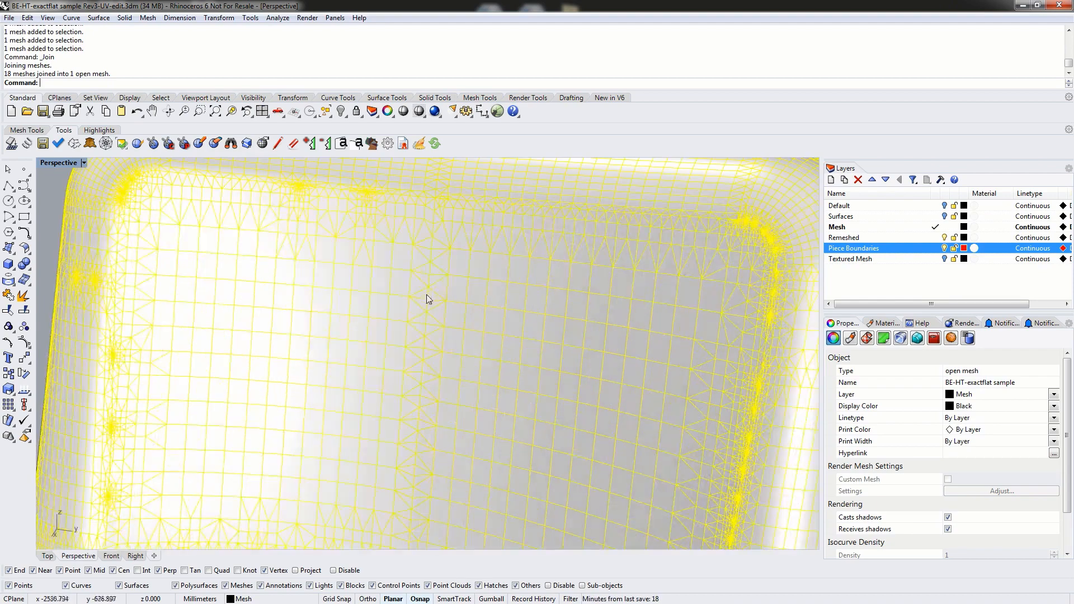
{"action": "right_click_drag", "start_coordinate": [424, 374], "coordinate": [428, 317]}
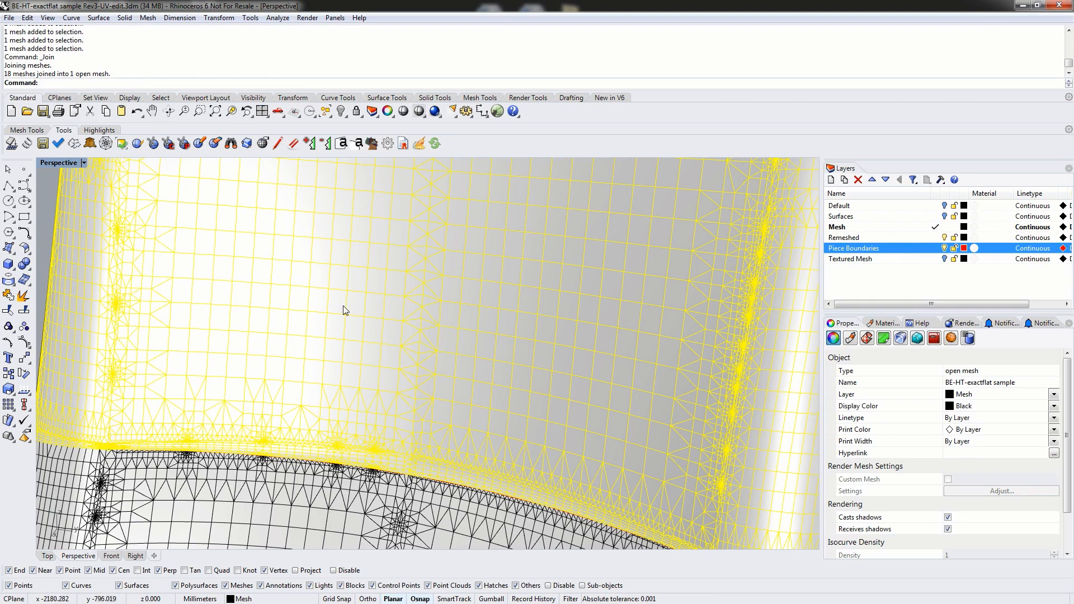
{"action": "left_click", "coordinate": [23, 297]}
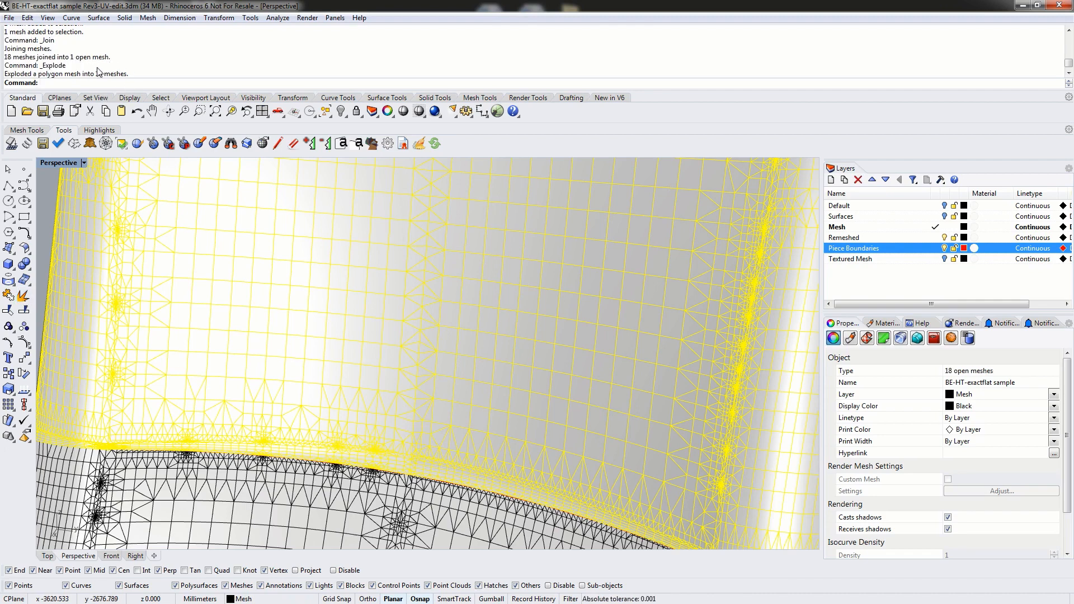
{"action": "scroll", "coordinate": [216, 245], "scroll_direction": "down", "scroll_amount": 5}
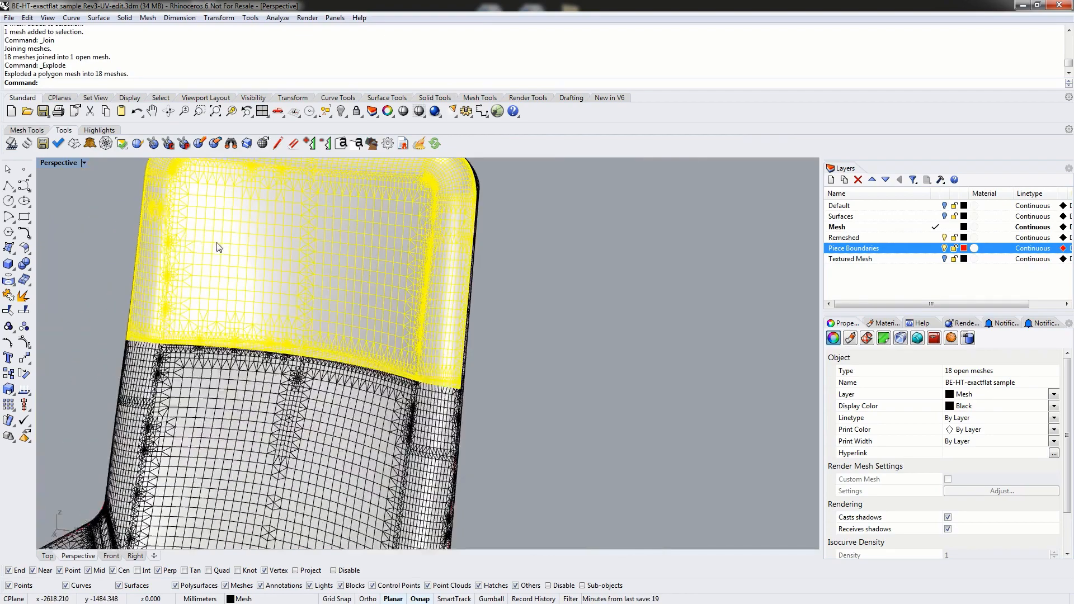
{"action": "scroll", "coordinate": [224, 248], "scroll_direction": "up", "scroll_amount": 2}
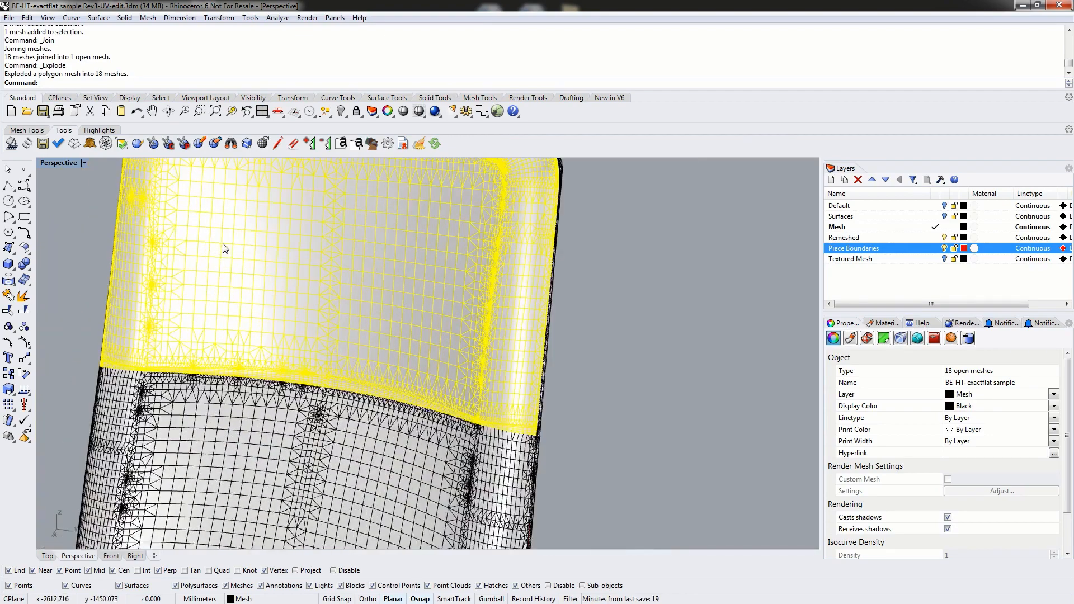
{"action": "left_click", "coordinate": [8, 296]}
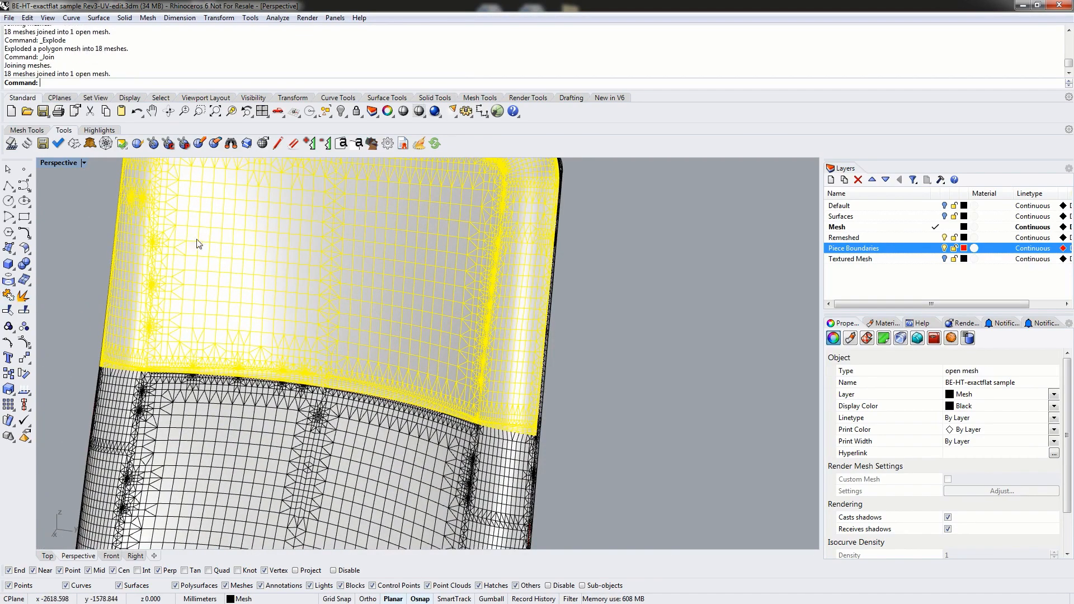
Weld the joined headrest mesh with an angle tolerance of 180
{"action": "right_click_drag", "start_coordinate": [197, 243], "coordinate": [326, 284]}
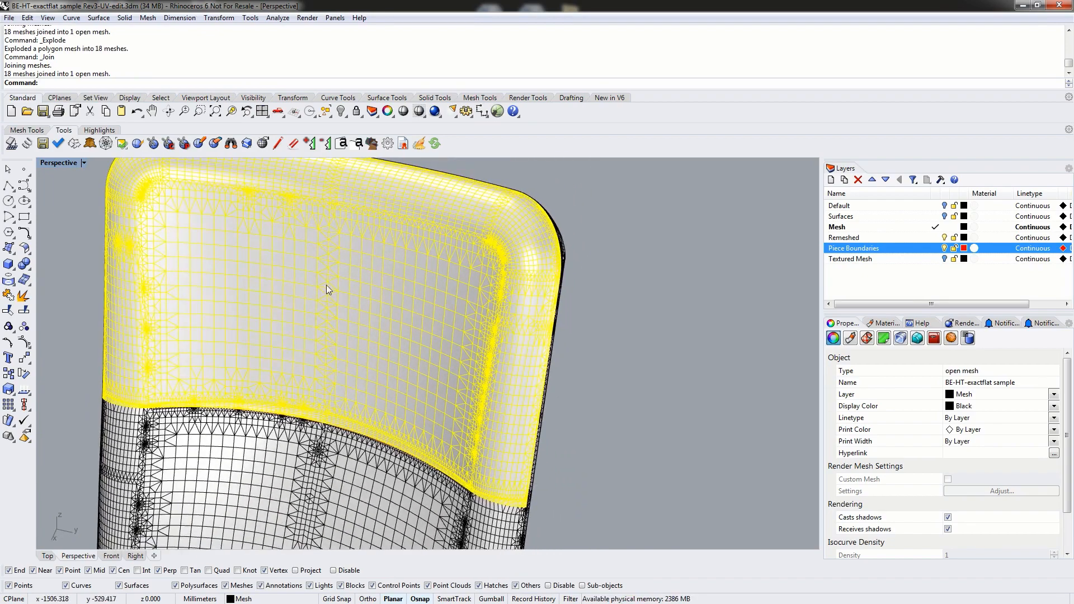
{"action": "right_click_drag", "start_coordinate": [243, 280], "coordinate": [286, 244]}
{"action": "right_click_drag", "start_coordinate": [297, 359], "coordinate": [339, 380]}
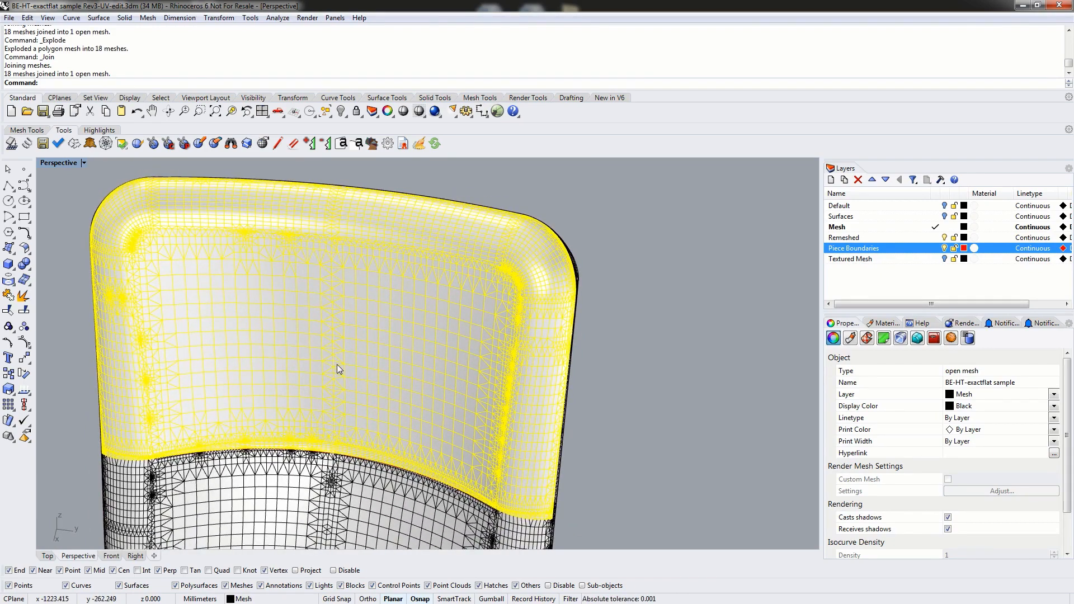
{"action": "key", "text": "Return"}
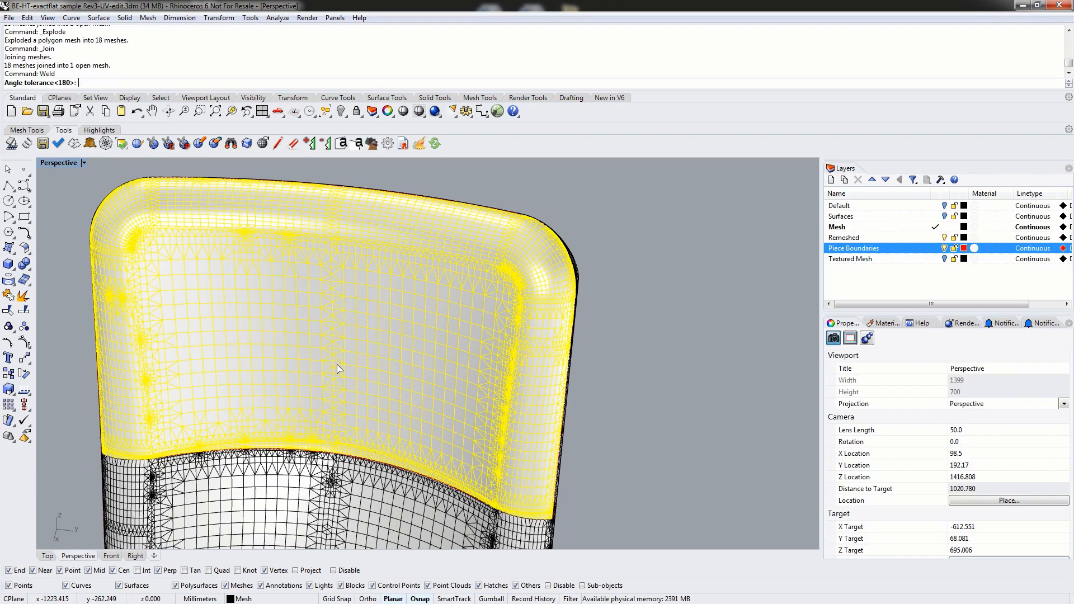
{"action": "key", "text": "Return"}
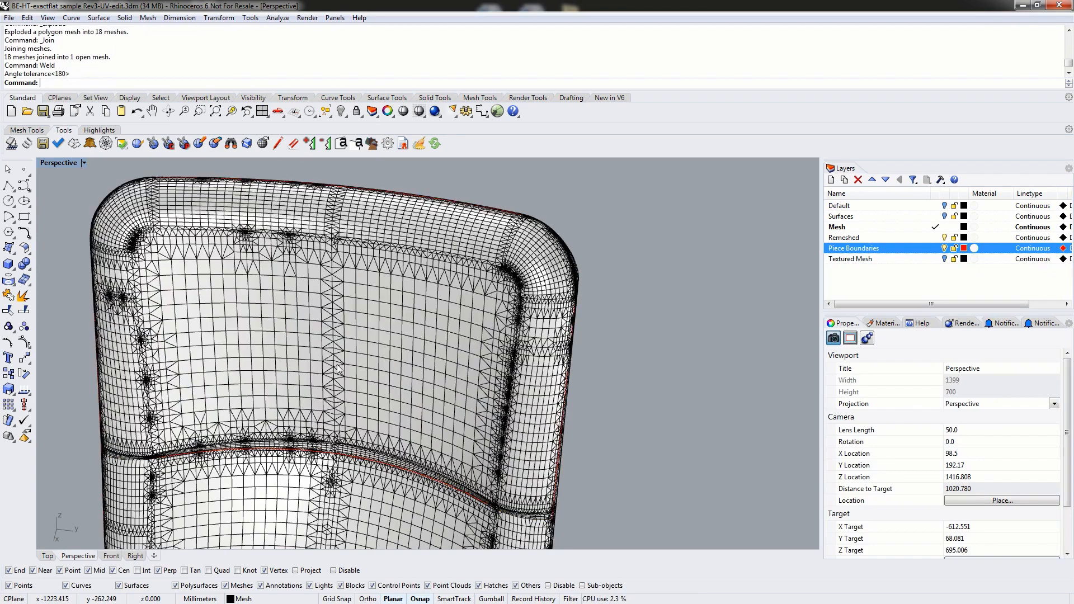
Select the welded headrest mesh and try to explode it to test the weld
{"action": "left_click", "coordinate": [329, 325]}
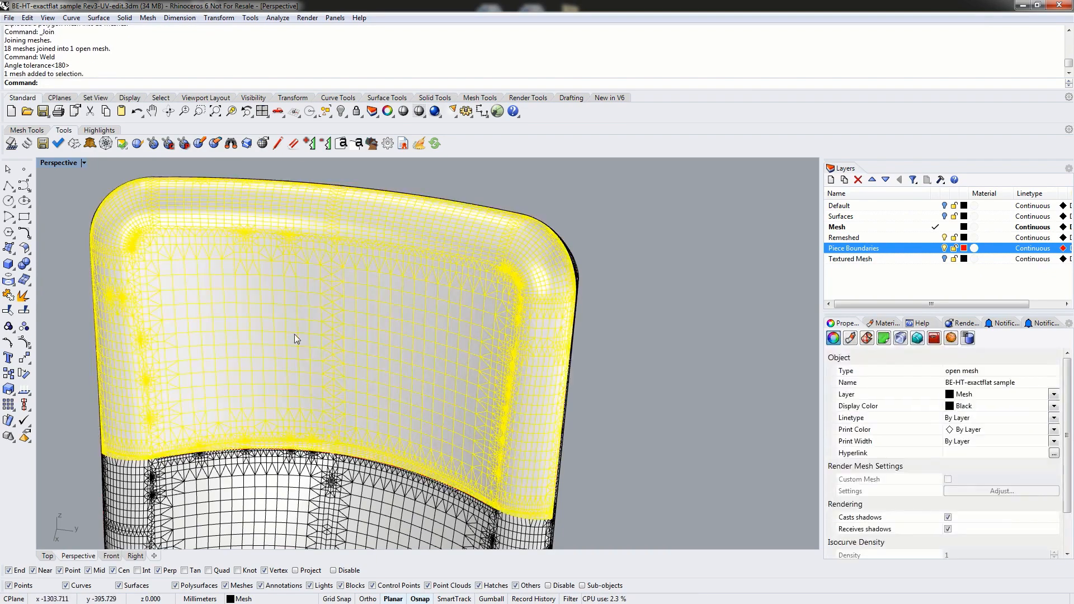
{"action": "left_click", "coordinate": [24, 298]}
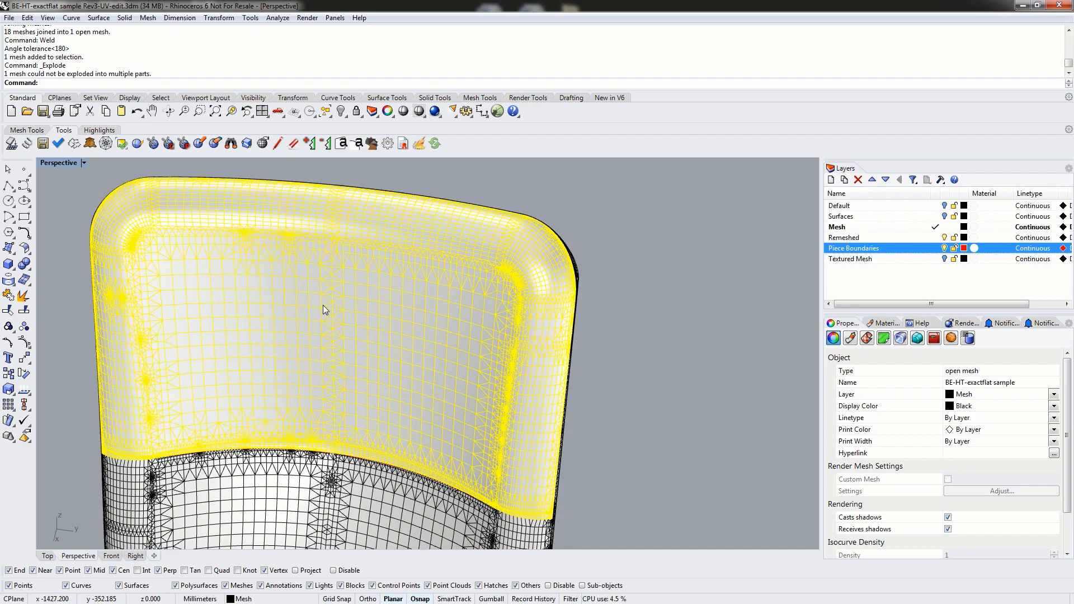
{"action": "right_click_drag", "start_coordinate": [669, 333], "coordinate": [670, 387]}
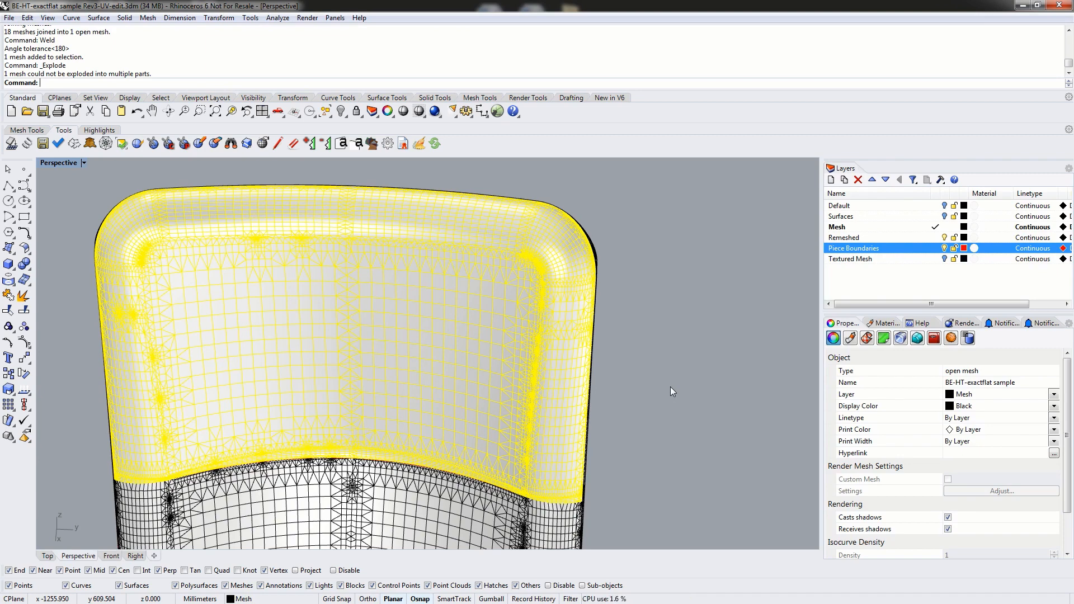
Hide the welded headrest mesh to expose the chair's remaining mesh pieces
{"action": "scroll", "coordinate": [649, 402], "scroll_direction": "down", "scroll_amount": 5}
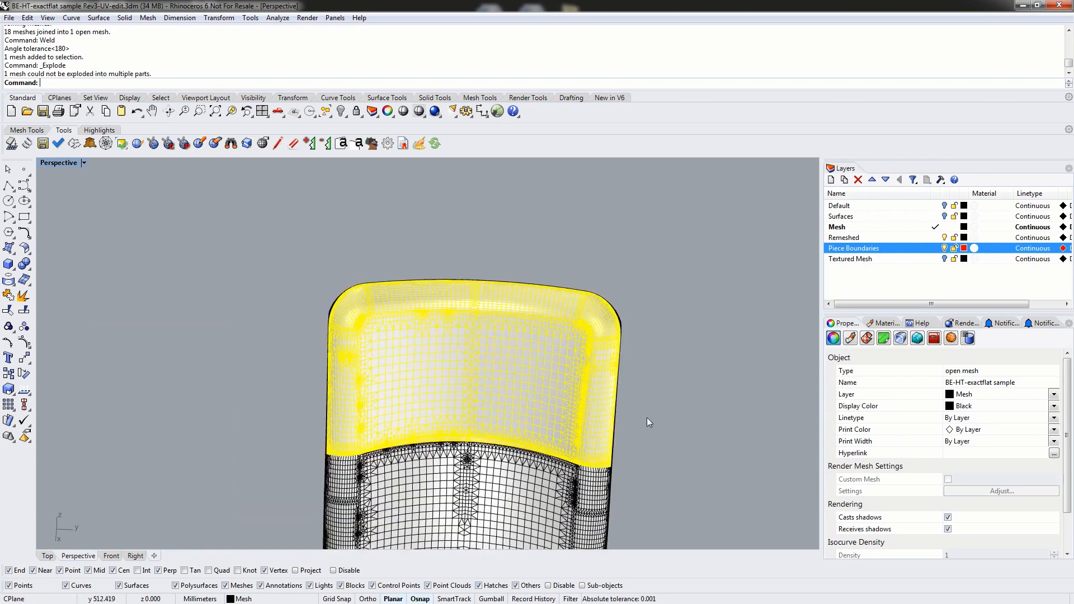
{"action": "right_click_drag", "start_coordinate": [647, 417], "coordinate": [657, 223], "text": "shift"}
{"action": "right_click_drag", "start_coordinate": [448, 313], "coordinate": [437, 351]}
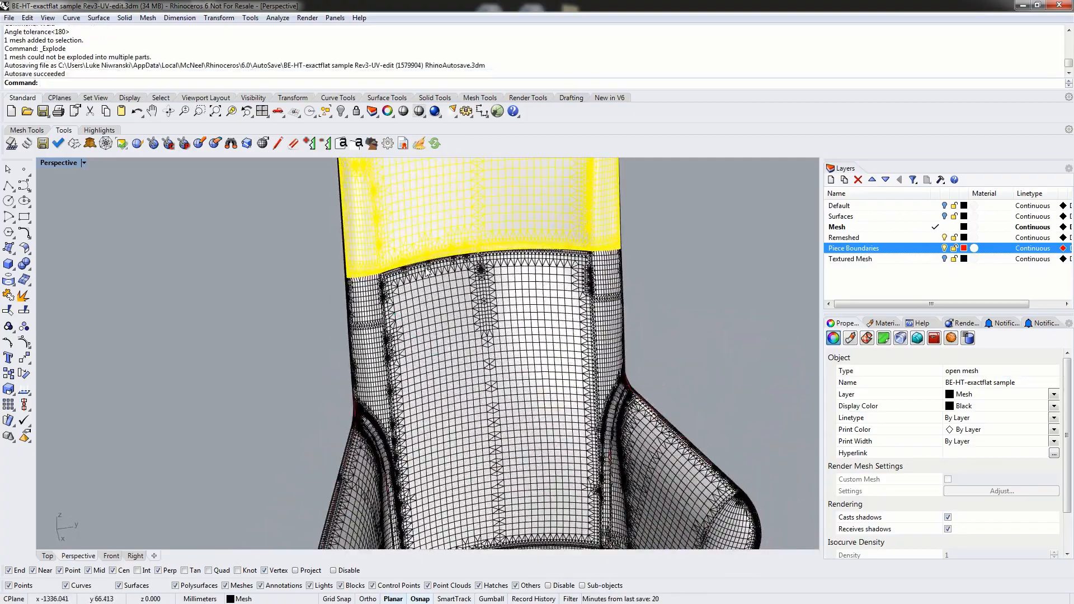
{"action": "right_click_drag", "start_coordinate": [434, 241], "coordinate": [379, 283]}
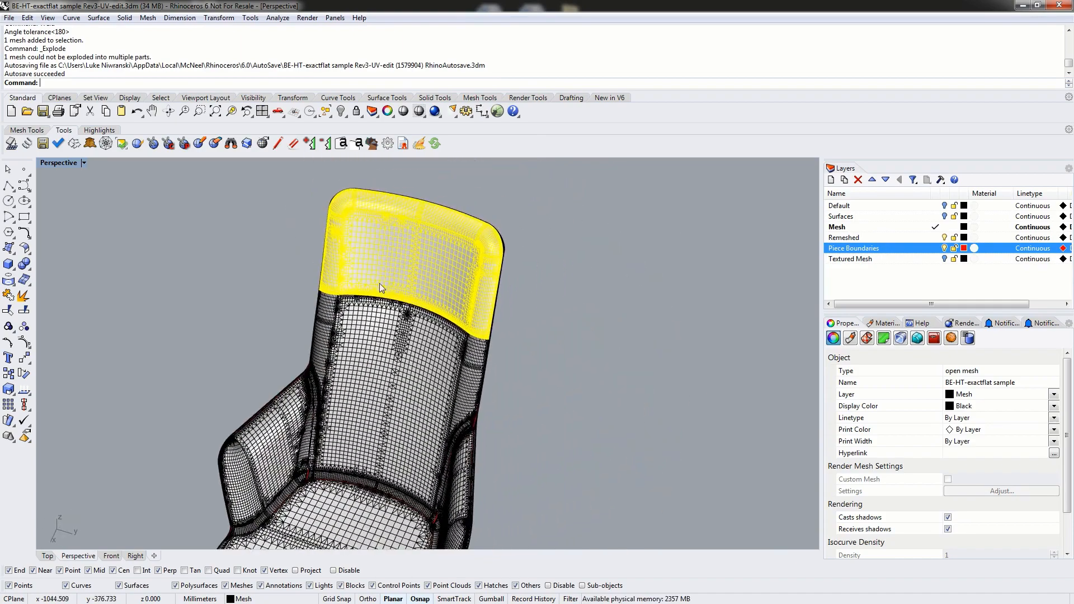
{"action": "key", "text": "Escape"}
{"action": "left_click", "coordinate": [438, 254]}
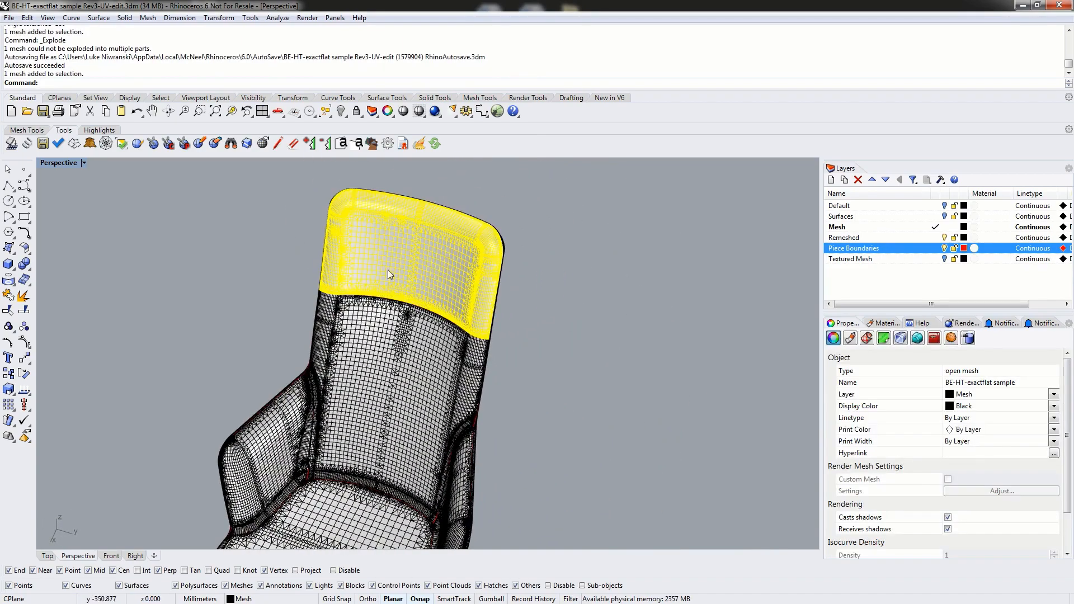
{"action": "type", "text": "Hide"}
{"action": "key", "text": "Return"}
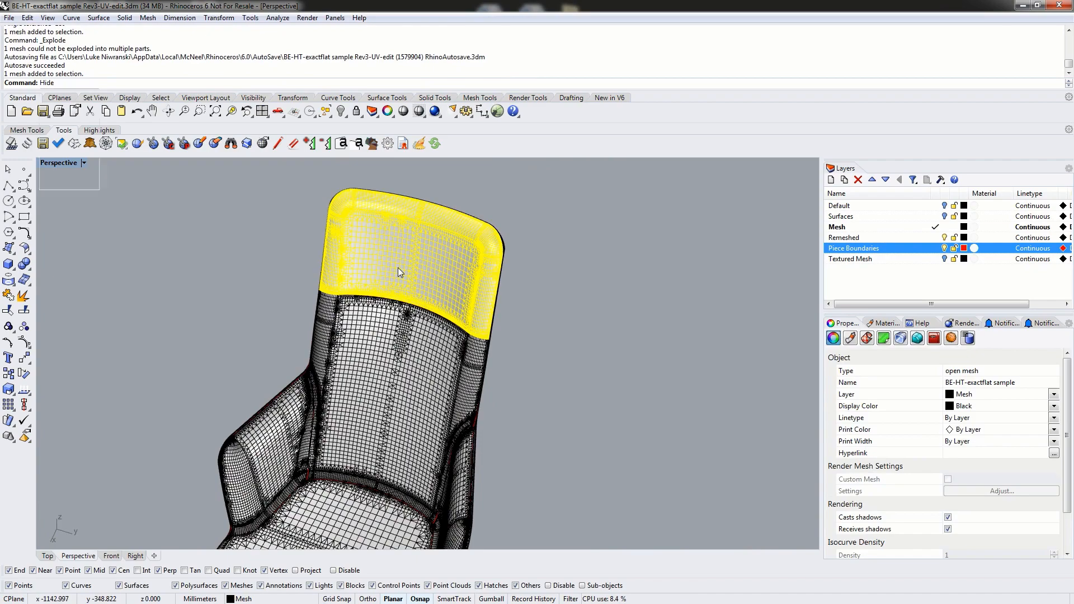
{"action": "mouse_move", "coordinate": [394, 206]}
{"action": "right_mouse_down"}
{"action": "mouse_move", "coordinate": [313, 201]}
{"action": "mouse_move", "coordinate": [394, 186]}
{"action": "right_mouse_up"}
{"action": "scroll", "coordinate": [486, 253], "scroll_direction": "up", "scroll_amount": 6}
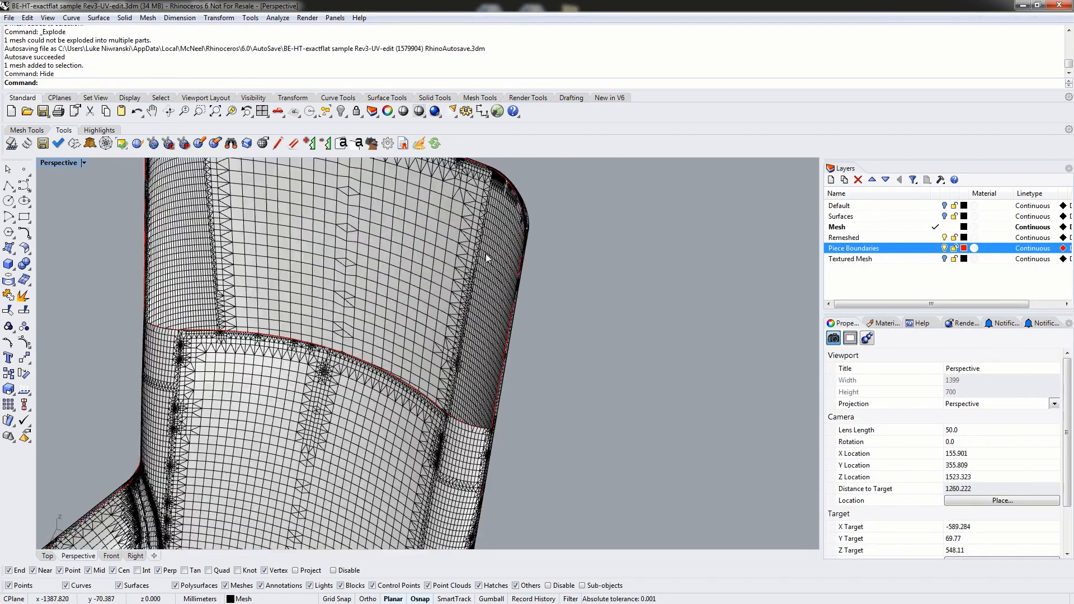
Select the side and rear mesh pieces that form the outer shell of the chair's backrest
{"action": "right_click_drag", "start_coordinate": [529, 302], "coordinate": [445, 372]}
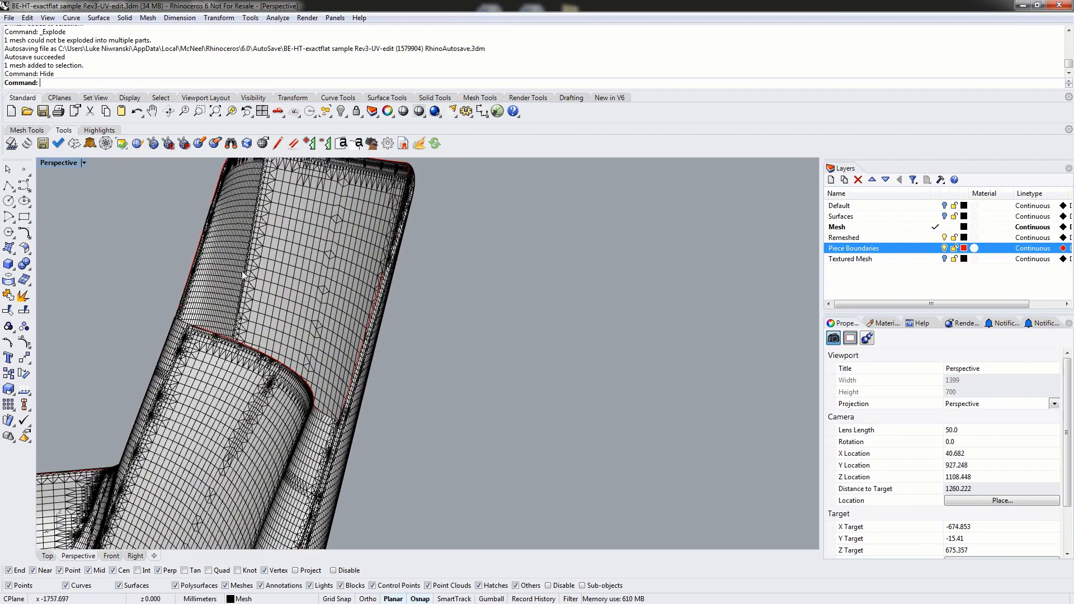
{"action": "right_click_drag", "start_coordinate": [494, 332], "coordinate": [439, 356]}
{"action": "scroll", "coordinate": [261, 293], "scroll_direction": "up", "scroll_amount": 6}
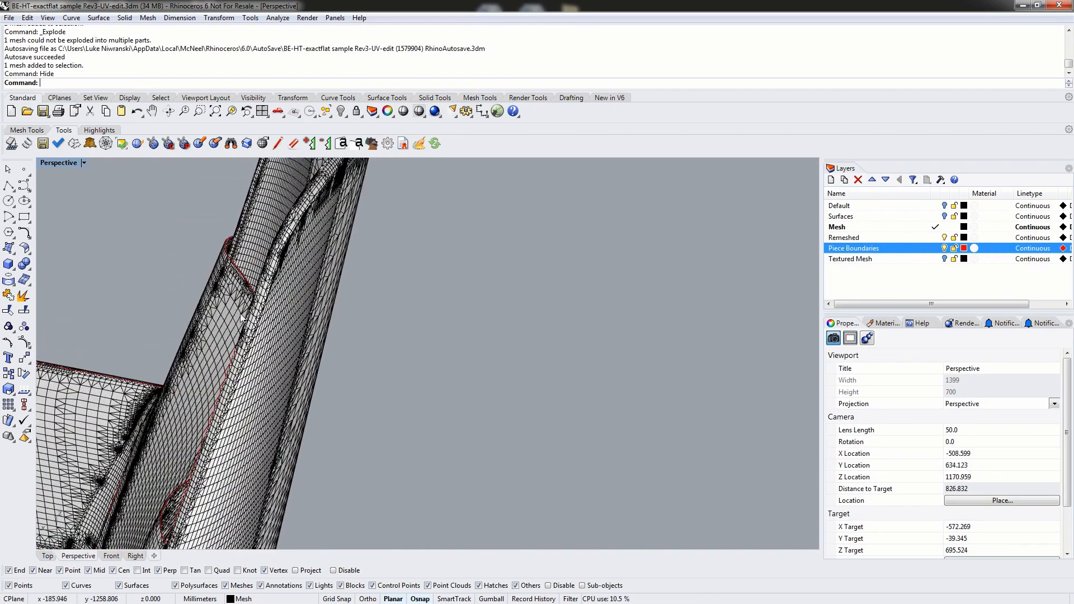
{"action": "right_click_drag", "start_coordinate": [279, 263], "coordinate": [311, 230]}
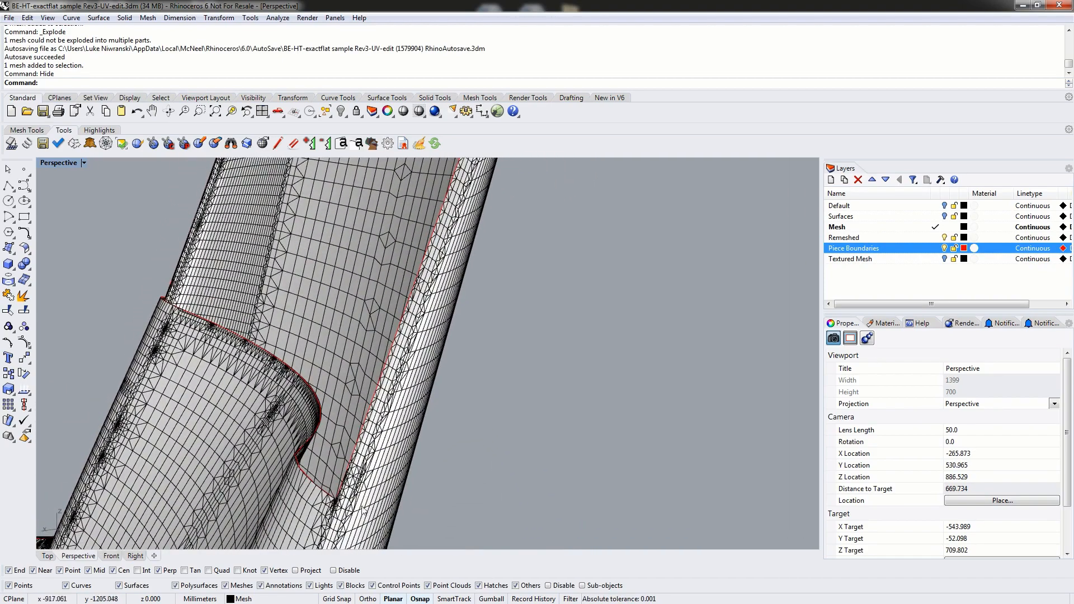
{"action": "left_click", "coordinate": [361, 465]}
{"action": "left_click", "coordinate": [415, 379], "text": "shift"}
{"action": "right_click_drag", "start_coordinate": [498, 403], "coordinate": [330, 385]}
{"action": "scroll", "coordinate": [185, 324], "scroll_direction": "down", "scroll_amount": 4}
{"action": "left_click", "coordinate": [186, 327], "text": "shift"}
{"action": "left_click", "coordinate": [290, 319], "text": "shift"}
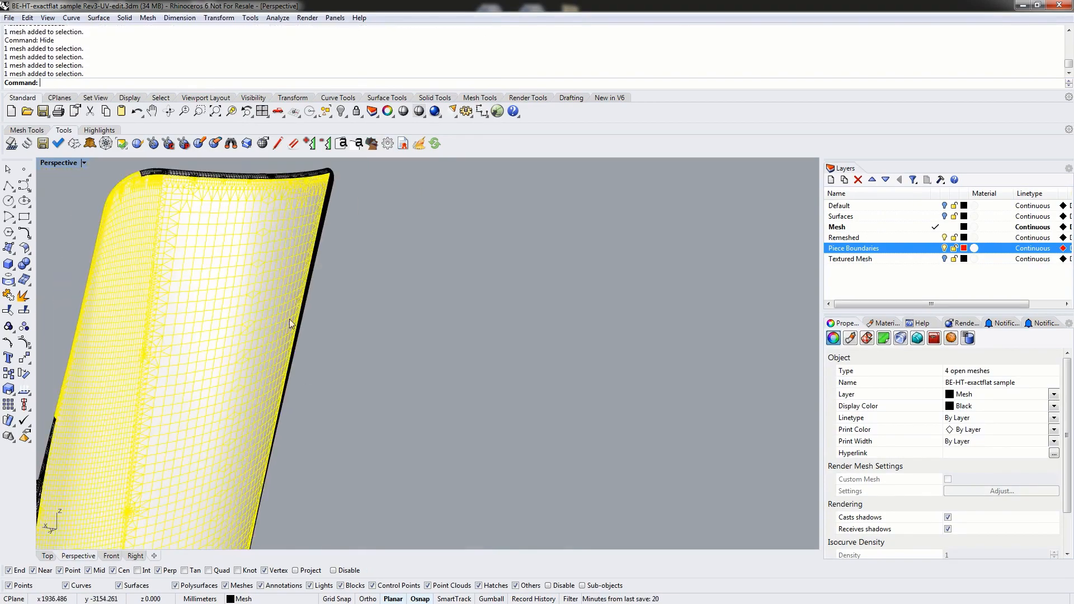
{"action": "right_click_drag", "start_coordinate": [290, 319], "coordinate": [362, 338]}
{"action": "left_click", "coordinate": [481, 358], "text": "shift"}
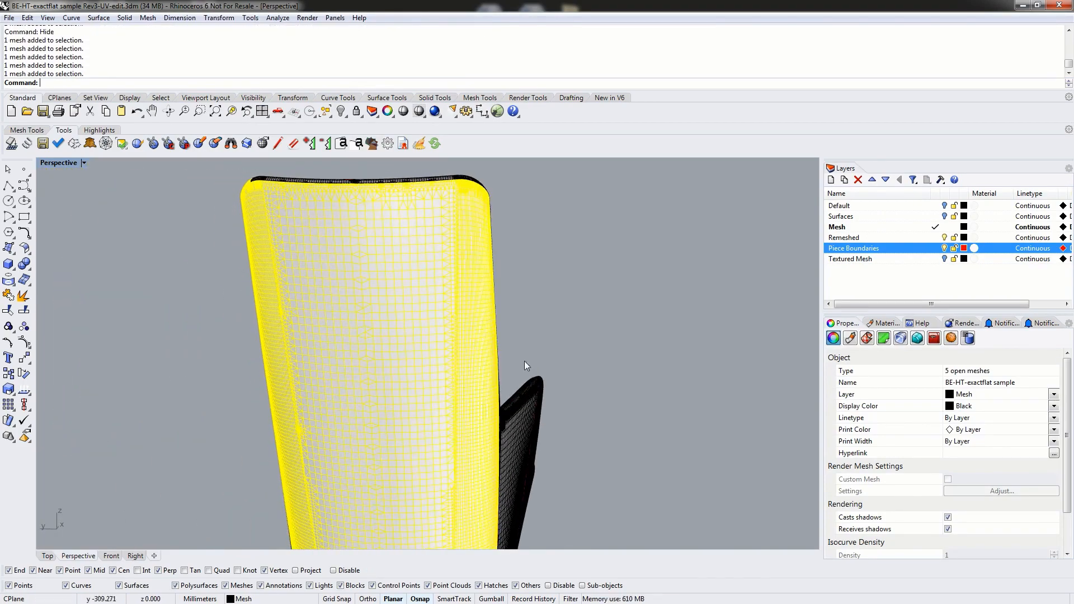
Add the narrow edge meshes along the backrest's side and top rim to the outer shell selection
{"action": "right_click_drag", "start_coordinate": [525, 361], "coordinate": [511, 382]}
{"action": "scroll", "coordinate": [511, 383], "scroll_direction": "up", "scroll_amount": 5}
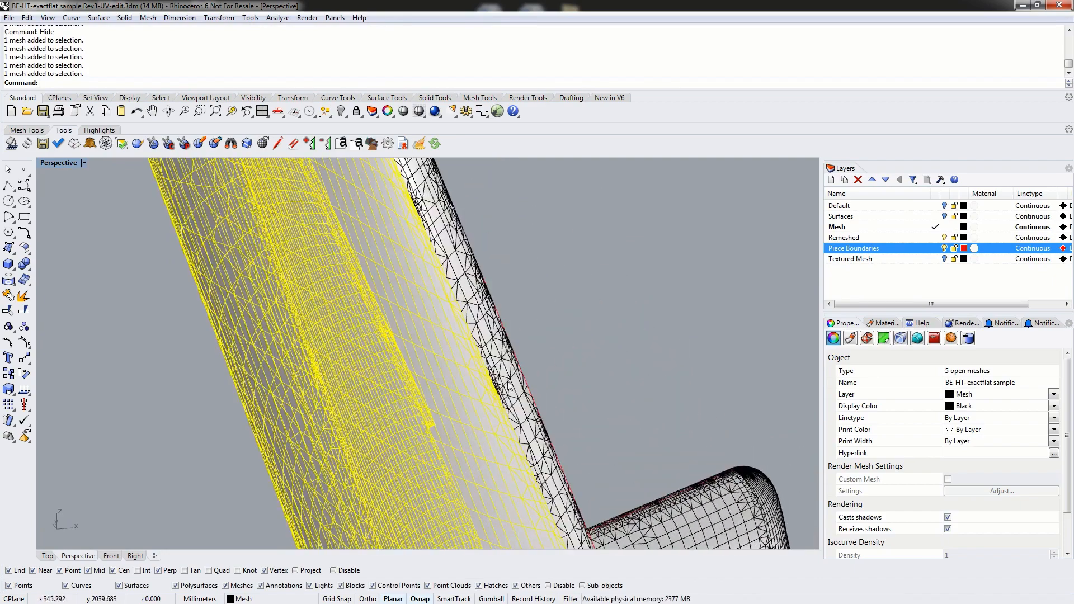
{"action": "scroll", "coordinate": [510, 380], "scroll_direction": "down", "scroll_amount": 5}
{"action": "left_click", "coordinate": [472, 336], "text": "shift"}
{"action": "right_click_drag", "start_coordinate": [471, 332], "coordinate": [510, 332]}
{"action": "scroll", "coordinate": [465, 327], "scroll_direction": "up", "scroll_amount": 2}
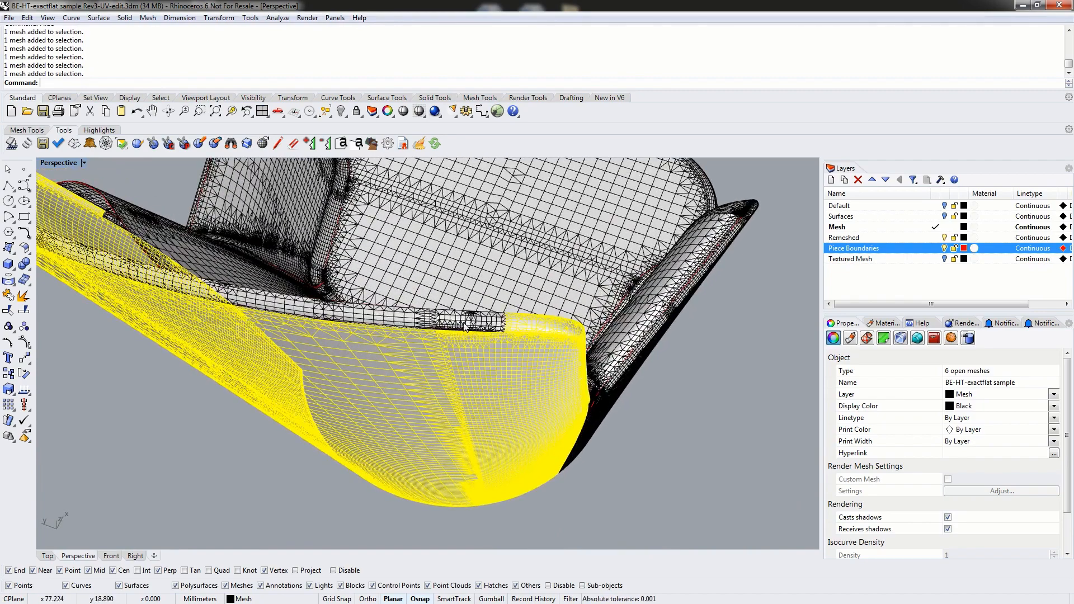
{"action": "left_click", "coordinate": [329, 318], "text": "shift"}
{"action": "right_click_drag", "start_coordinate": [329, 318], "coordinate": [224, 321]}
{"action": "right_click_drag", "start_coordinate": [235, 361], "coordinate": [432, 358]}
{"action": "scroll", "coordinate": [433, 360], "scroll_direction": "up", "scroll_amount": 2}
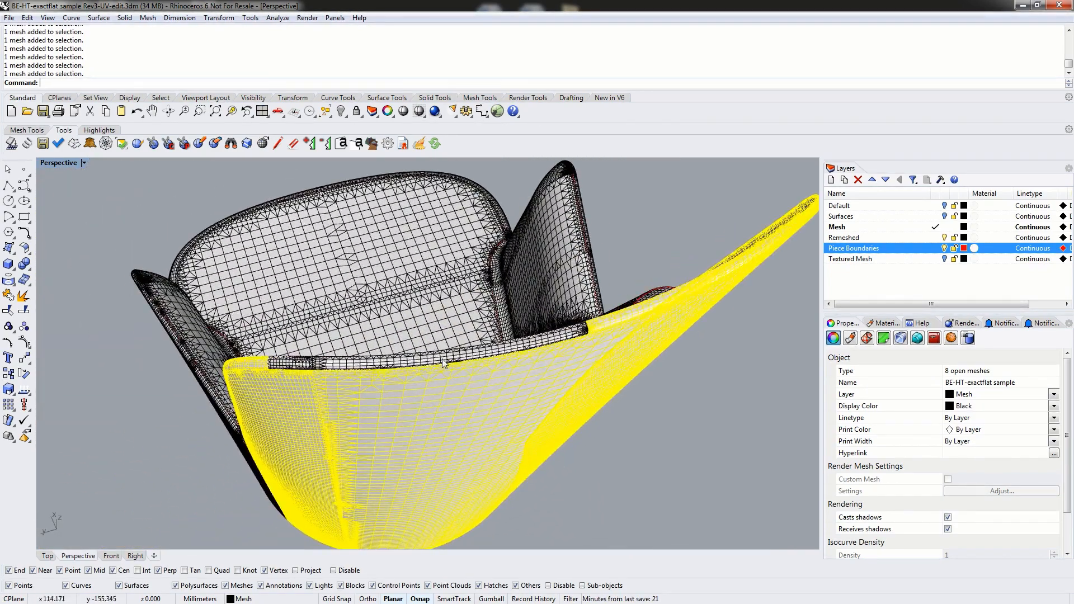
{"action": "left_click", "coordinate": [442, 359], "text": "shift"}
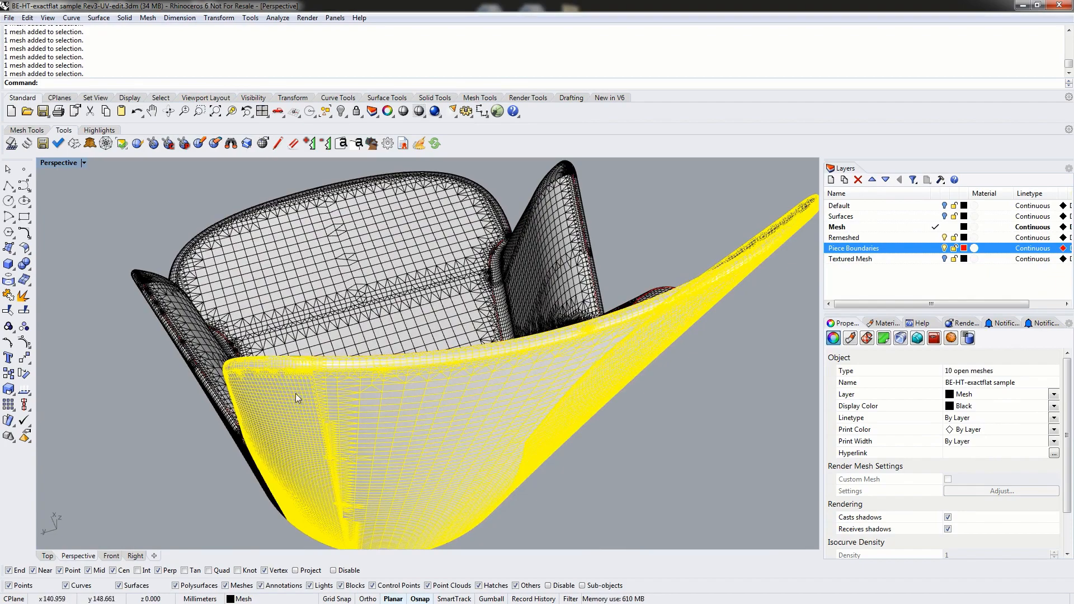
Add the narrow mesh strip along the backrest's side edge just above the armrest to the selection
{"action": "scroll", "coordinate": [301, 411], "scroll_direction": "down", "scroll_amount": 5}
{"action": "right_click_drag", "start_coordinate": [304, 431], "coordinate": [342, 392]}
{"action": "right_click_drag", "start_coordinate": [326, 485], "coordinate": [375, 266]}
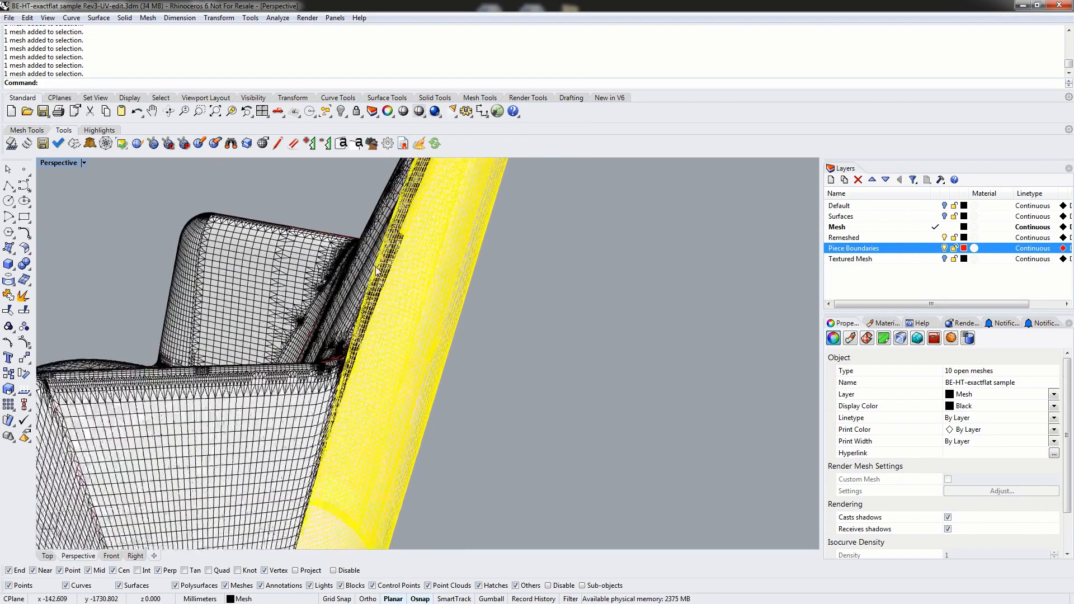
{"action": "scroll", "coordinate": [375, 266], "scroll_direction": "up", "scroll_amount": 4}
{"action": "right_click_drag", "start_coordinate": [401, 314], "coordinate": [364, 323]}
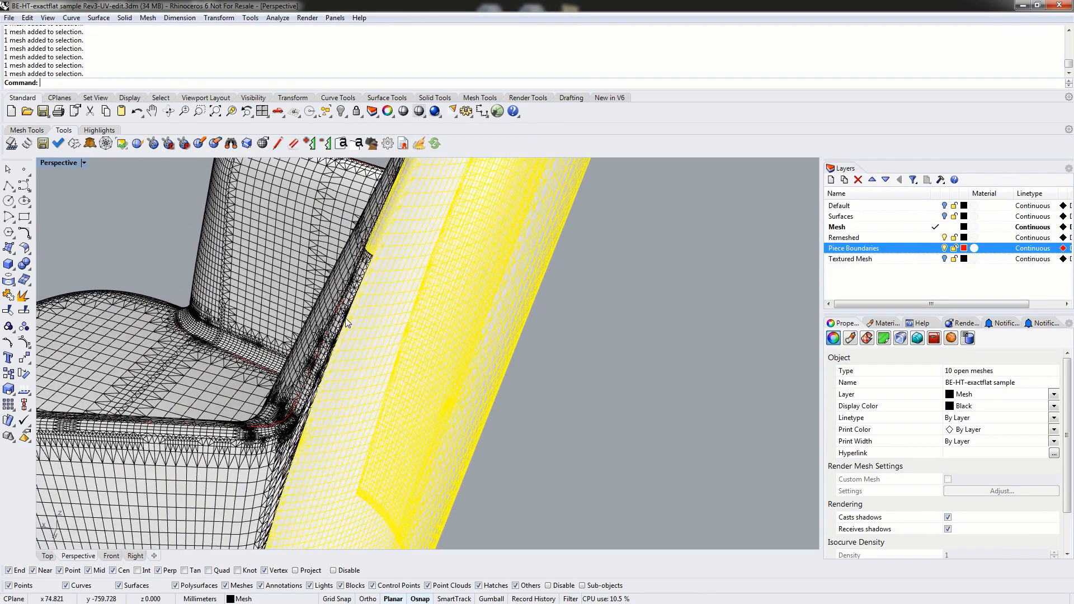
{"action": "left_click", "coordinate": [343, 319]}
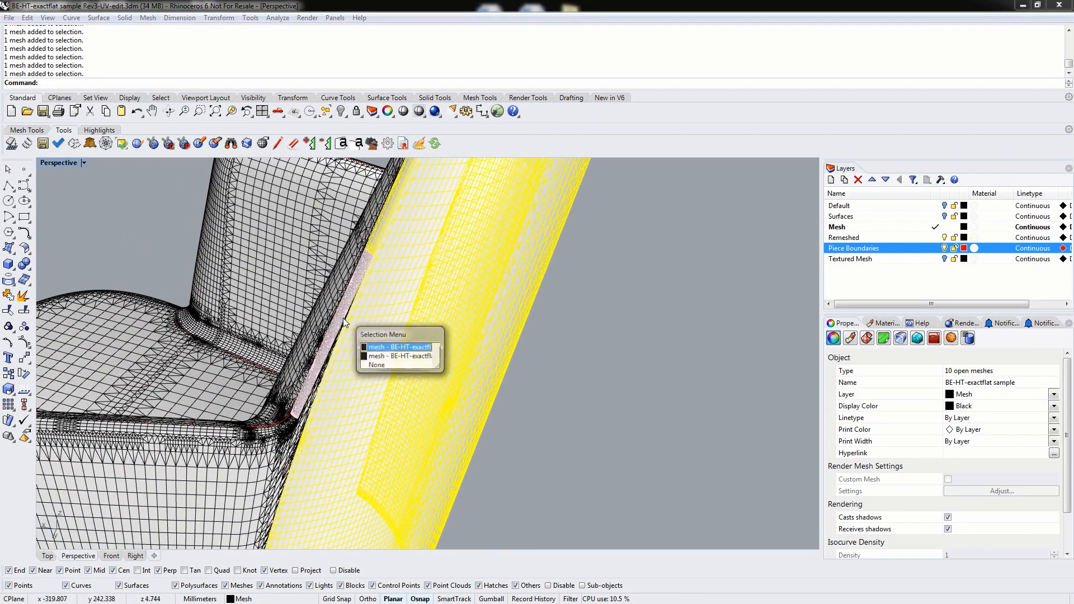
{"action": "left_click", "coordinate": [378, 357]}
Add the meshes around the backrest-armrest corner, the armrest's top edge strips and its outer side panel to the selection
{"action": "right_click_drag", "start_coordinate": [303, 411], "coordinate": [311, 396]}
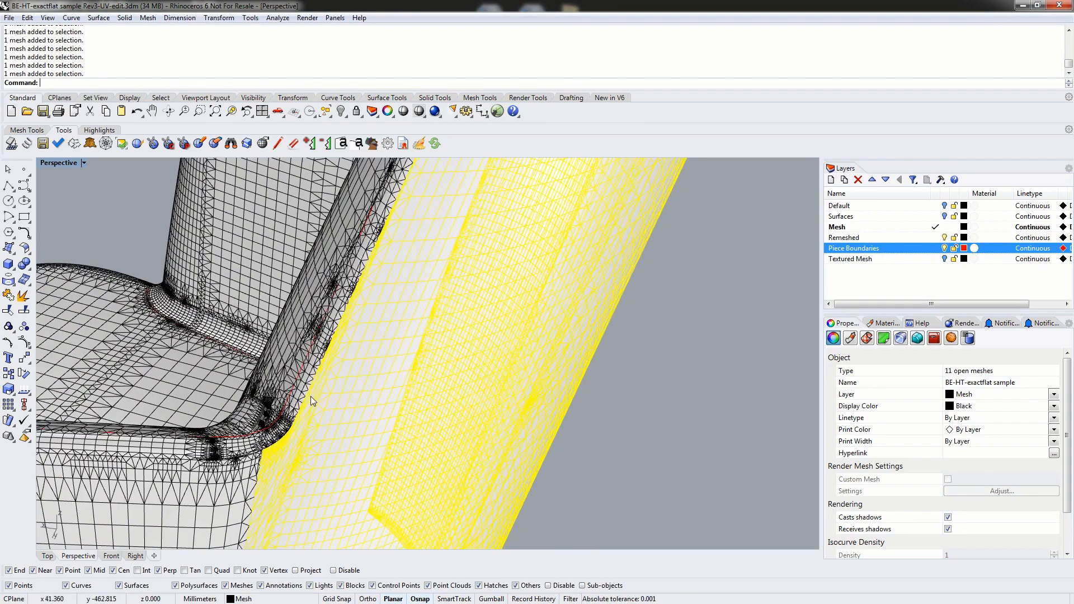
{"action": "left_click", "coordinate": [301, 394], "text": "shift"}
{"action": "left_click", "coordinate": [268, 452], "text": "shift"}
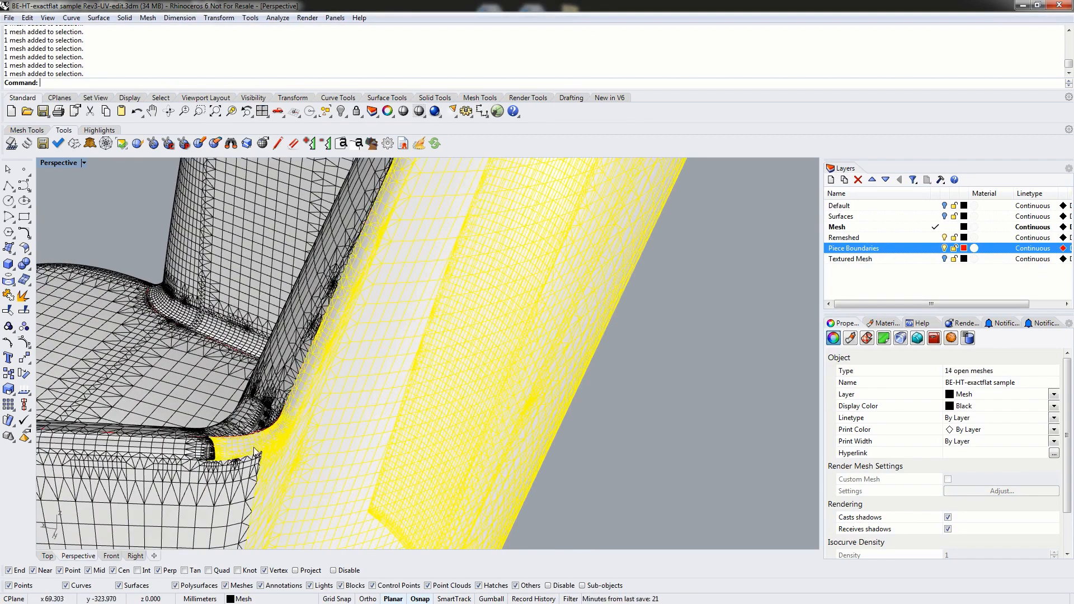
{"action": "left_click", "coordinate": [248, 467], "text": "shift"}
{"action": "left_click", "coordinate": [197, 451], "text": "shift"}
{"action": "right_click_drag", "start_coordinate": [197, 451], "coordinate": [361, 421]}
{"action": "left_click", "coordinate": [424, 433], "text": "shift"}
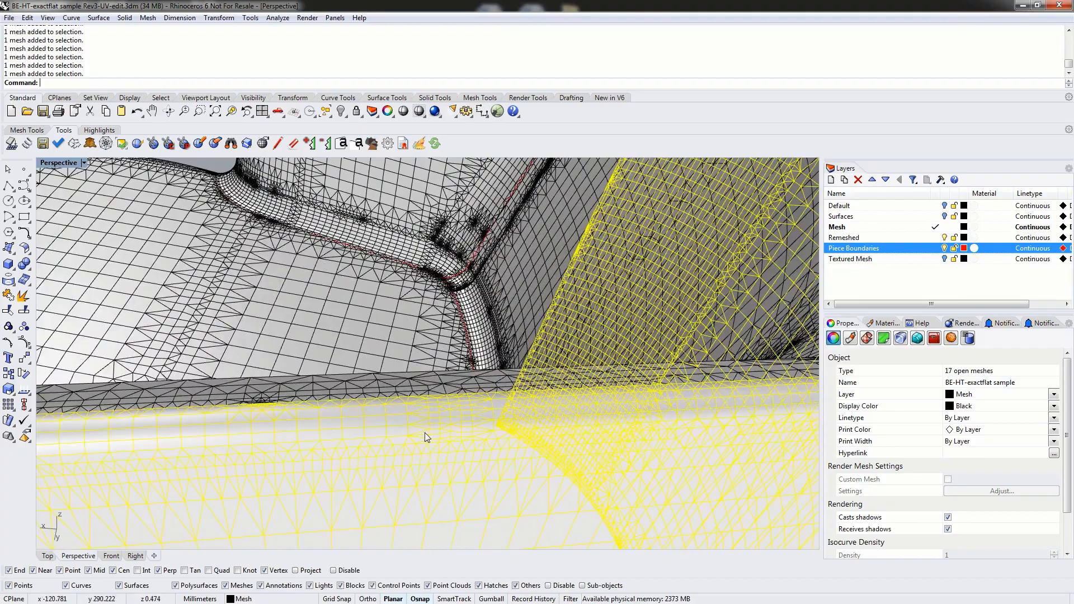
Examine the front edge of the selected armrest side panel against the neighbouring mesh pieces and the piece boundary
{"action": "right_click_drag", "start_coordinate": [423, 433], "coordinate": [519, 338]}
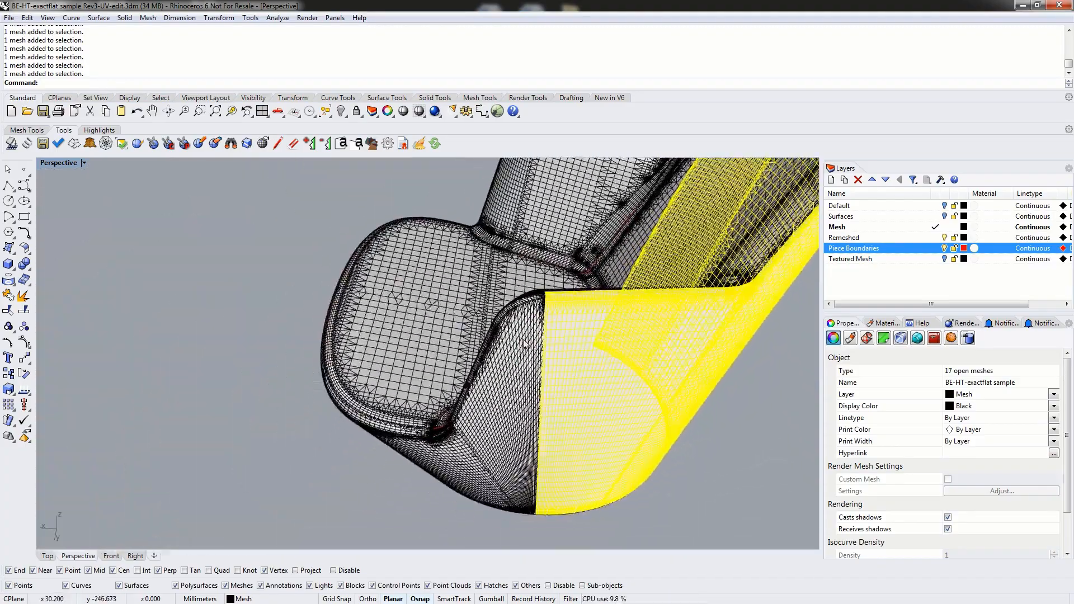
{"action": "scroll", "coordinate": [554, 307], "scroll_direction": "up", "scroll_amount": 8}
{"action": "right_click_drag", "start_coordinate": [582, 351], "coordinate": [392, 304]}
{"action": "scroll", "coordinate": [560, 341], "scroll_direction": "down", "scroll_amount": 8}
{"action": "scroll", "coordinate": [470, 382], "scroll_direction": "up", "scroll_amount": 8}
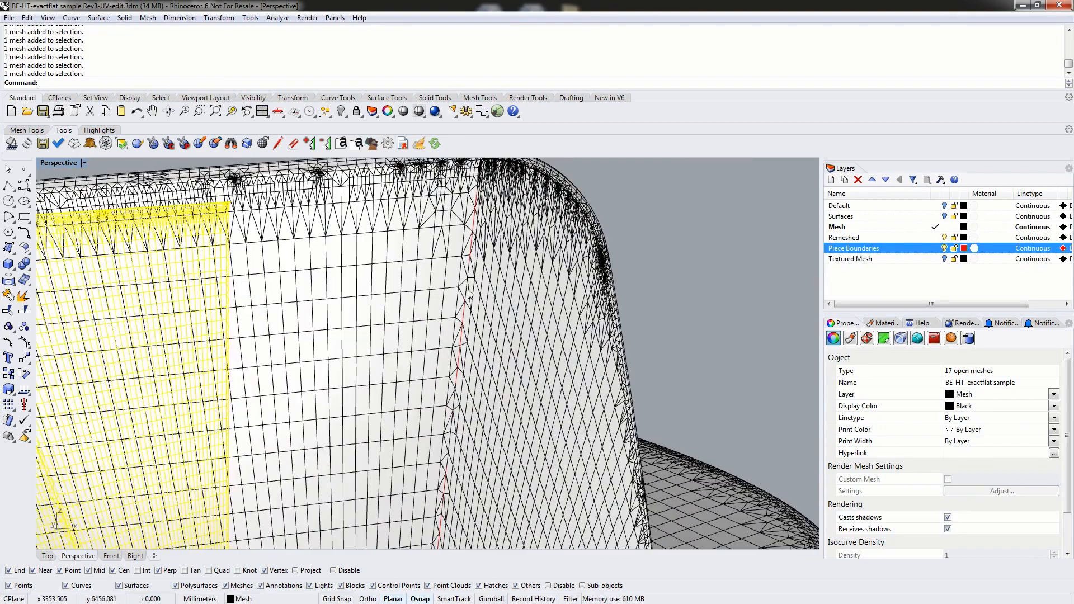
{"action": "scroll", "coordinate": [528, 305], "scroll_direction": "down", "scroll_amount": 8}
{"action": "right_click_drag", "start_coordinate": [574, 335], "coordinate": [381, 289]}
{"action": "scroll", "coordinate": [446, 284], "scroll_direction": "up", "scroll_amount": 6}
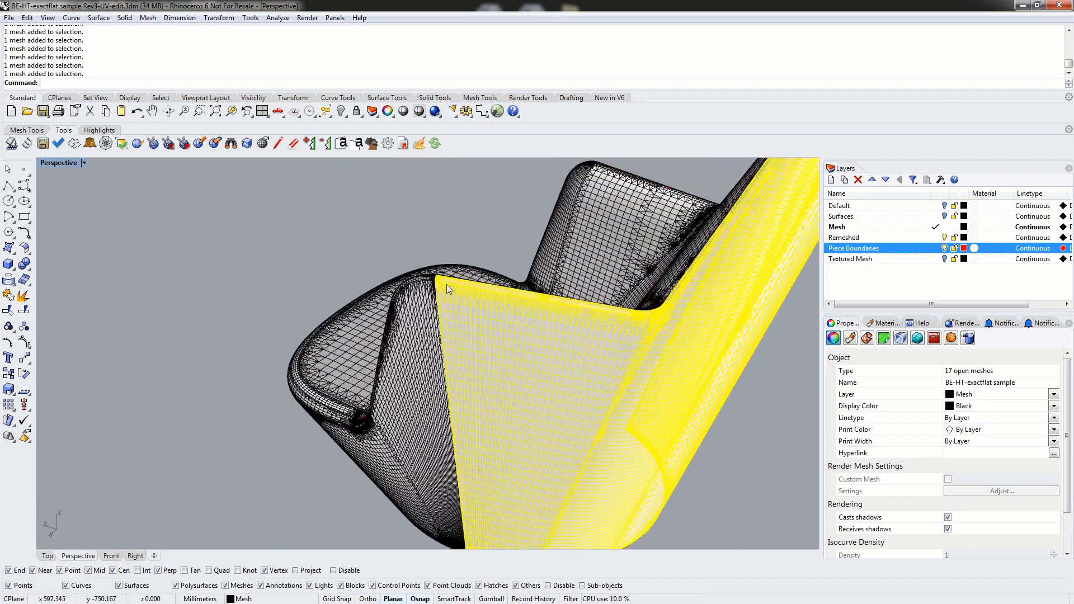
{"action": "scroll", "coordinate": [436, 274], "scroll_direction": "up", "scroll_amount": 10}
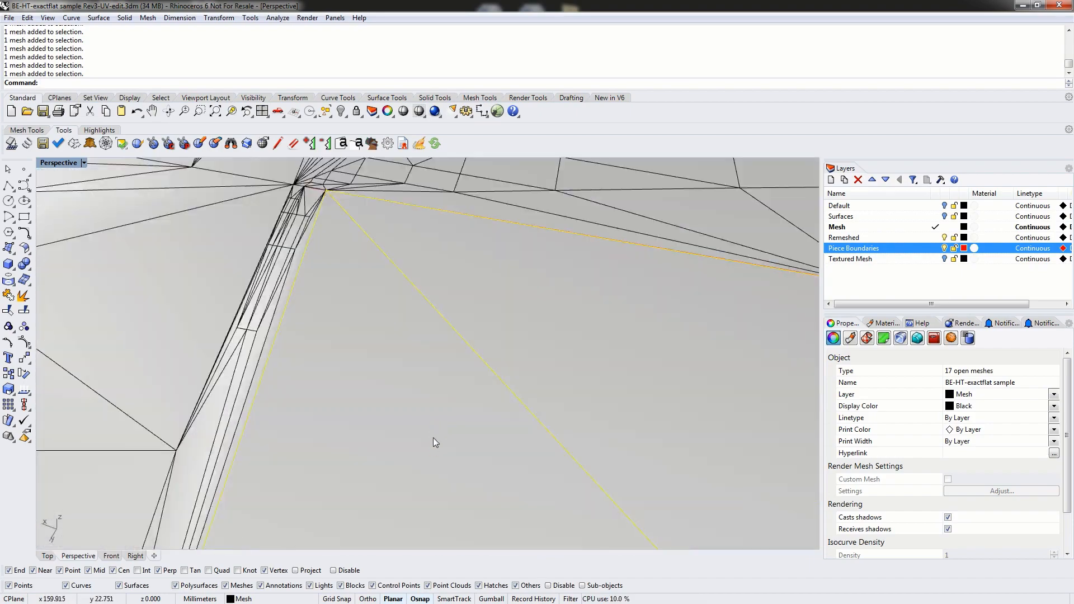
{"action": "scroll", "coordinate": [433, 431], "scroll_direction": "up", "scroll_amount": 3}
{"action": "scroll", "coordinate": [343, 411], "scroll_direction": "up", "scroll_amount": 6}
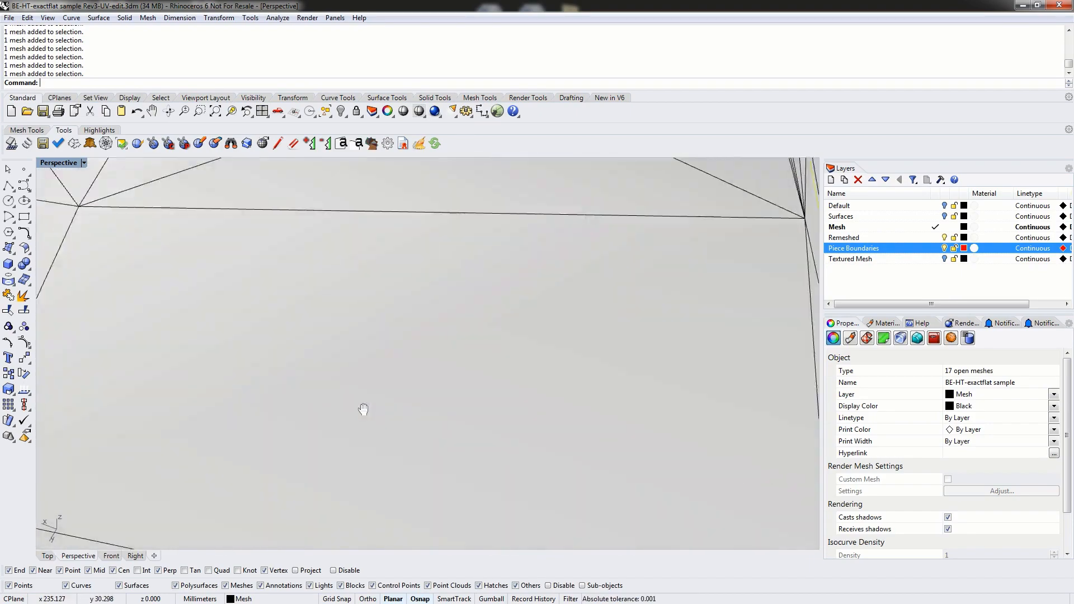
{"action": "scroll", "coordinate": [495, 381], "scroll_direction": "down", "scroll_amount": 12}
{"action": "right_click_drag", "start_coordinate": [529, 432], "coordinate": [536, 368]}
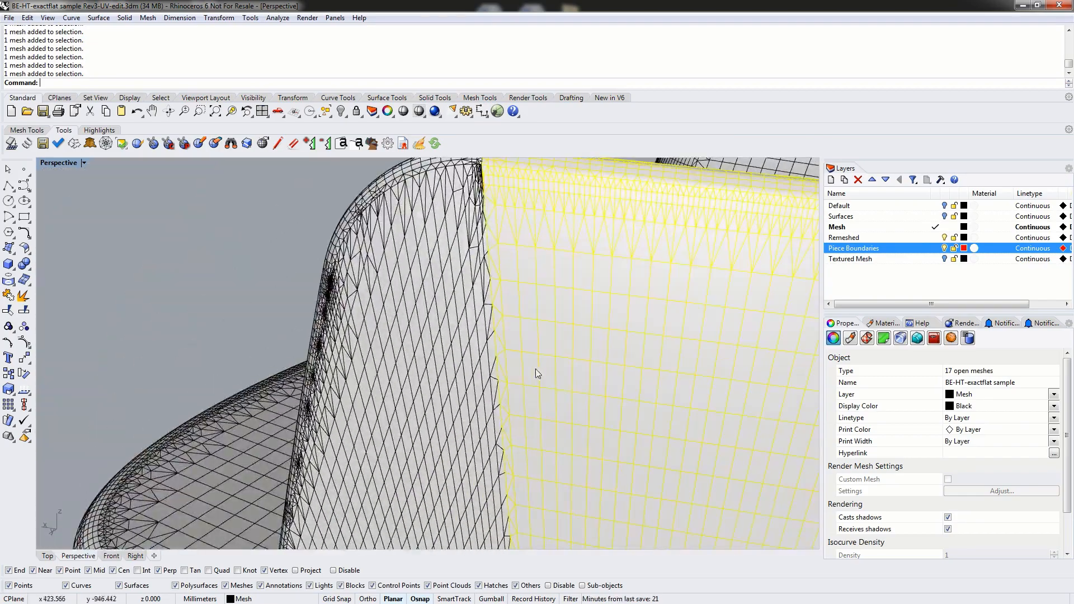
{"action": "scroll", "coordinate": [564, 379], "scroll_direction": "down", "scroll_amount": 6}
Add the narrow rim meshes along the lower edge of the armrest side and shell to the selection
{"action": "right_click_drag", "start_coordinate": [622, 424], "coordinate": [434, 333], "text": "shift"}
{"action": "scroll", "coordinate": [343, 392], "scroll_direction": "up", "scroll_amount": 8}
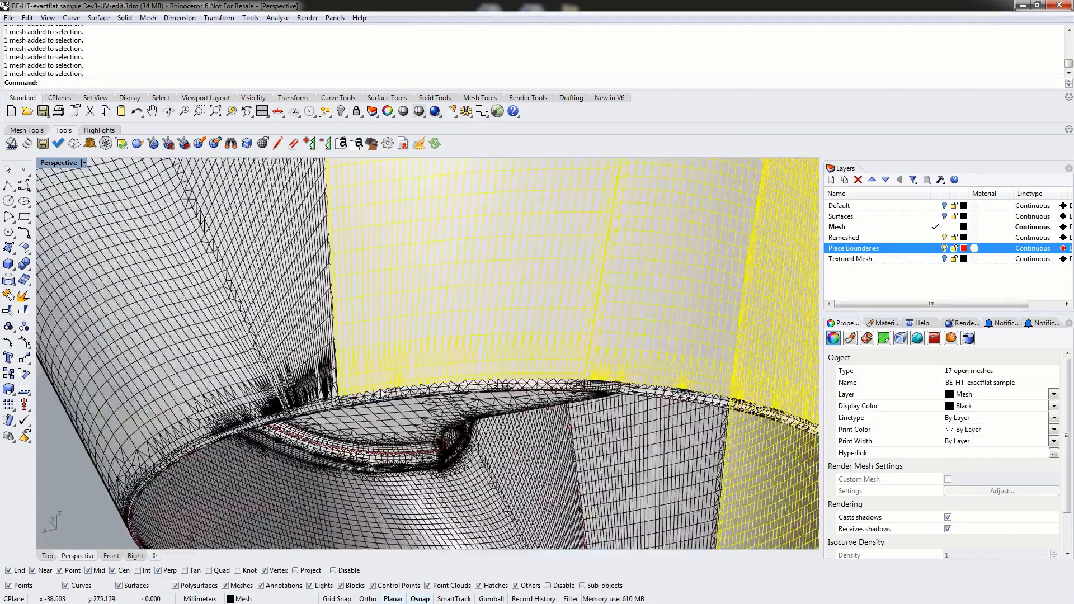
{"action": "left_click", "coordinate": [316, 416]}
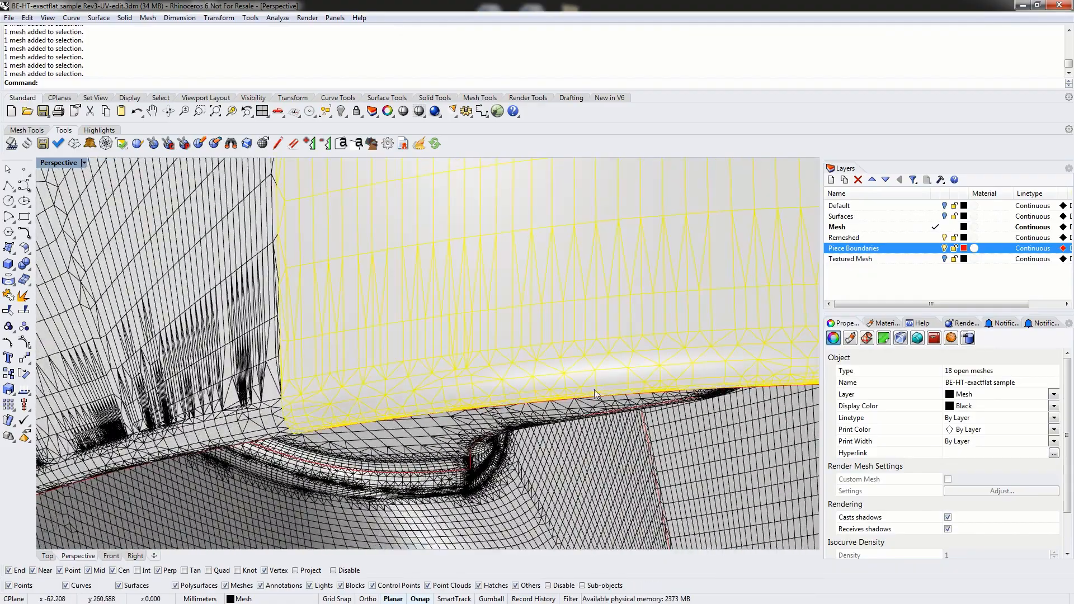
{"action": "right_click_drag", "start_coordinate": [452, 410], "coordinate": [566, 404]}
{"action": "scroll", "coordinate": [567, 401], "scroll_direction": "down", "scroll_amount": 5}
{"action": "right_click_drag", "start_coordinate": [636, 374], "coordinate": [190, 407], "text": "shift"}
{"action": "left_click", "coordinate": [317, 398], "text": "shift"}
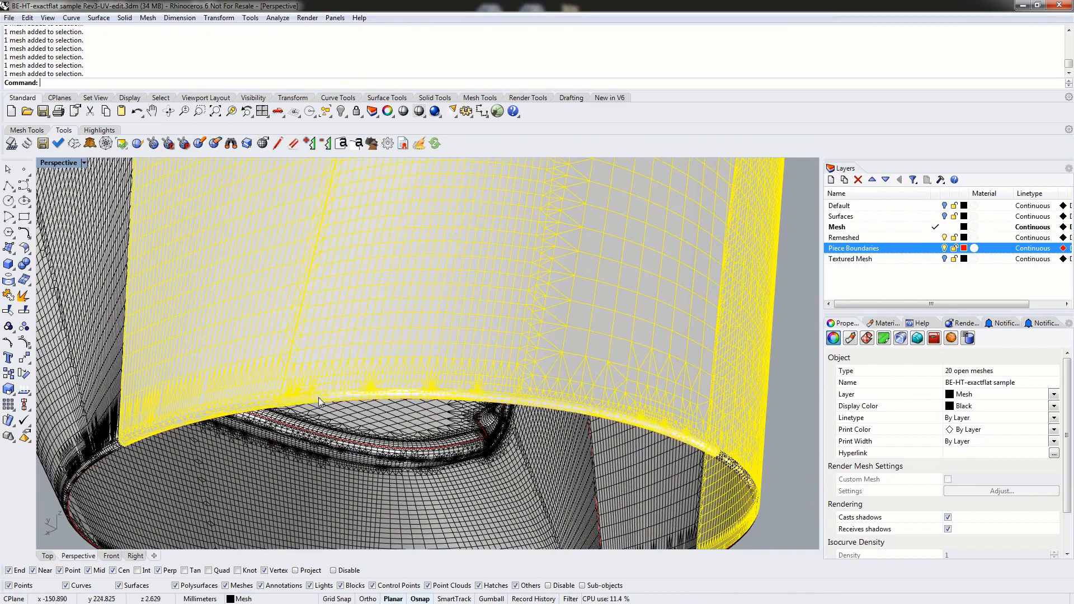
Correct the selection along the shell's lower rim, deselecting wrongly picked meshes and adding the remaining rim strips
{"action": "right_click_drag", "start_coordinate": [597, 407], "coordinate": [818, 275]}
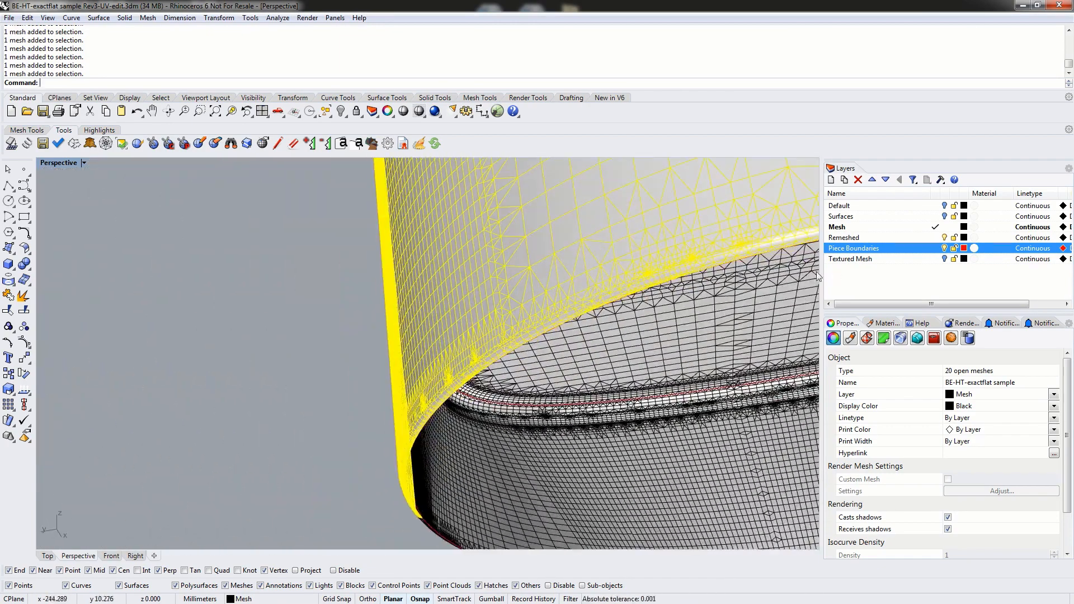
{"action": "right_click_drag", "start_coordinate": [663, 299], "coordinate": [642, 303], "text": "shift"}
{"action": "scroll", "coordinate": [642, 304], "scroll_direction": "up", "scroll_amount": 10}
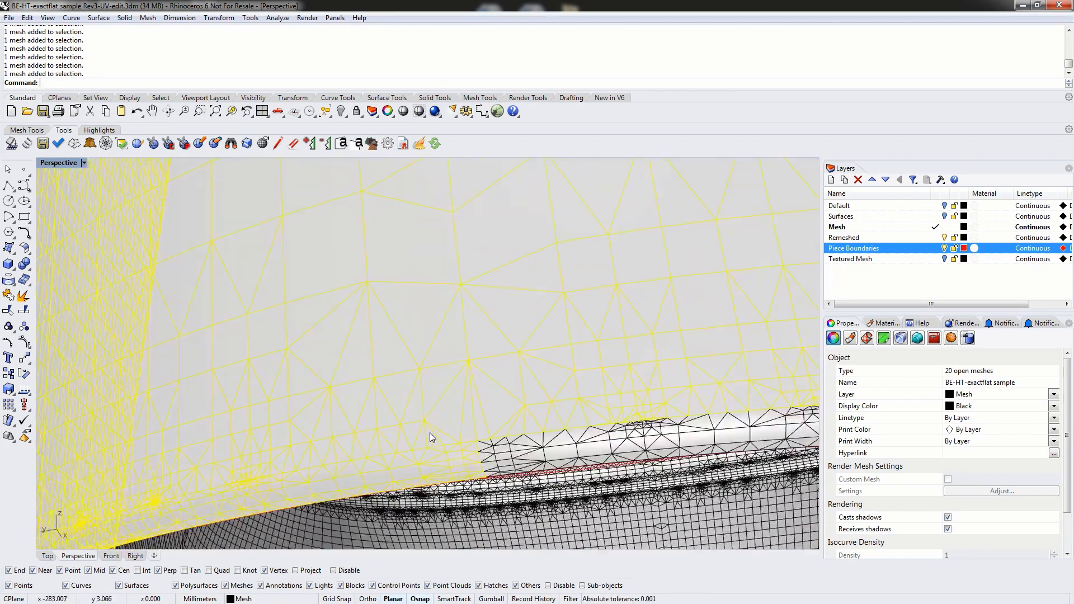
{"action": "left_click", "coordinate": [482, 499], "text": "ctrl"}
{"action": "right_click_drag", "start_coordinate": [482, 499], "coordinate": [510, 466]}
{"action": "left_click", "coordinate": [362, 394], "text": "shift"}
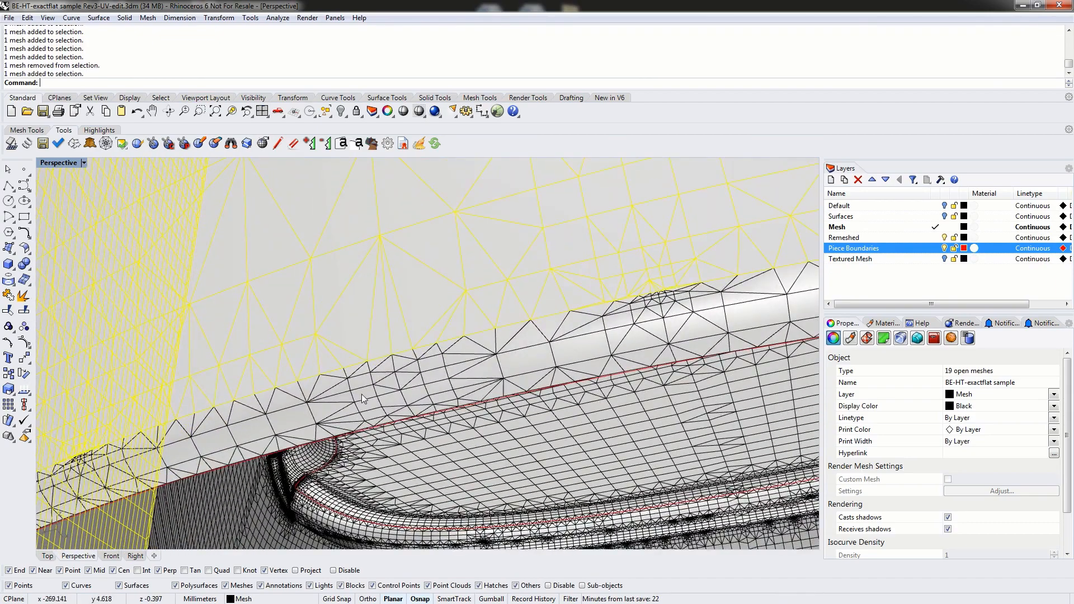
{"action": "left_click", "coordinate": [427, 372], "text": "shift"}
{"action": "right_click_drag", "start_coordinate": [489, 333], "coordinate": [499, 414]}
{"action": "left_click", "coordinate": [465, 415], "text": "ctrl"}
{"action": "left_click", "coordinate": [436, 410], "text": "ctrl"}
{"action": "left_click", "coordinate": [546, 493], "text": "shift"}
{"action": "left_click", "coordinate": [625, 488], "text": "shift"}
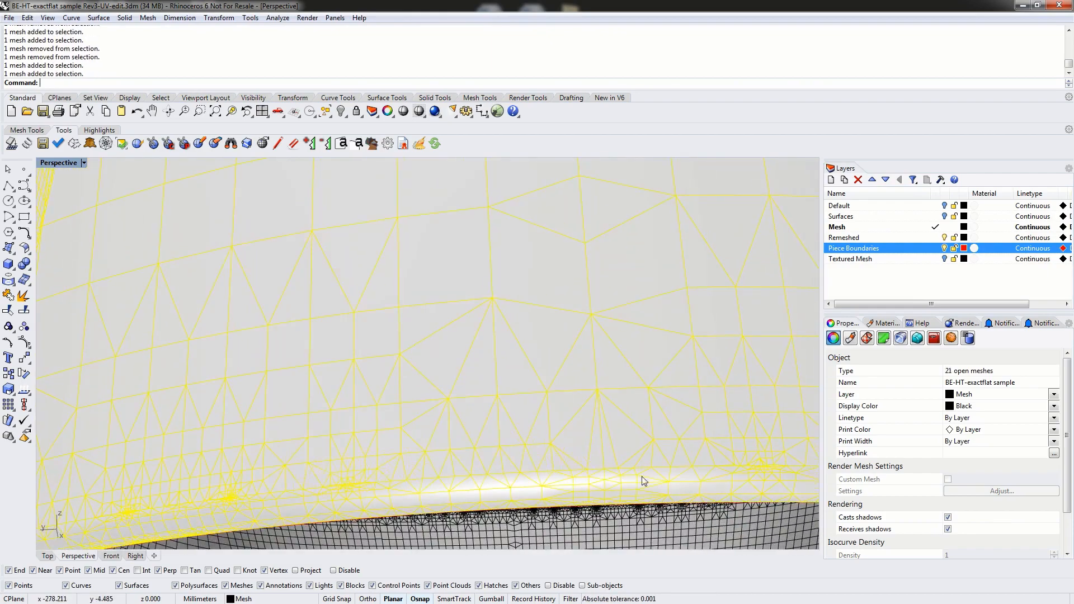
Add the opposite armrest's outer side panel, its lower rim mesh and the adjoining narrow piece to the selection
{"action": "right_click_drag", "start_coordinate": [642, 476], "coordinate": [501, 414]}
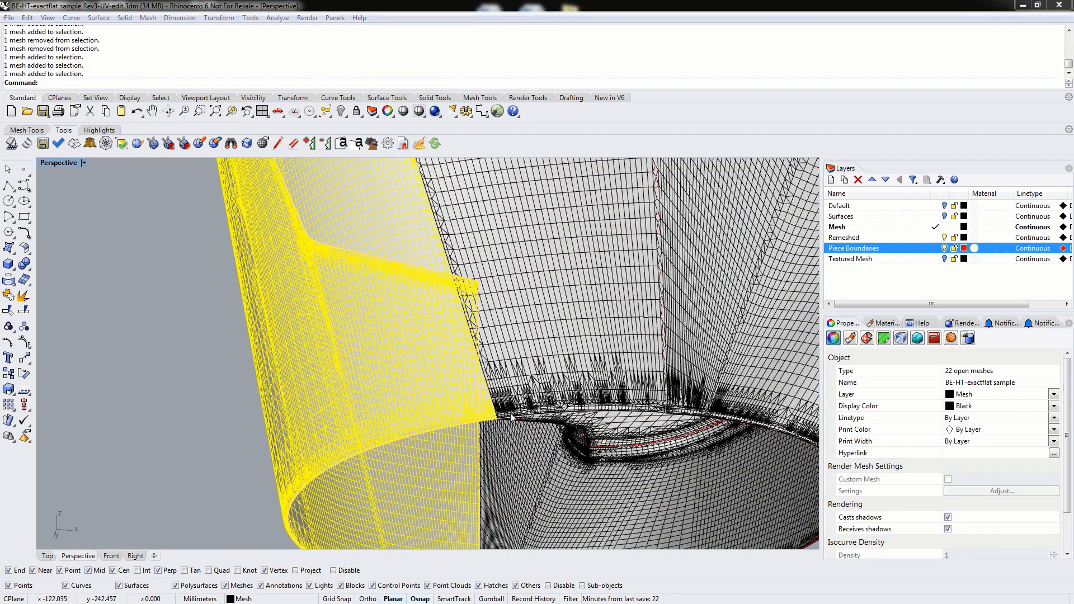
{"action": "left_click", "coordinate": [510, 419], "text": "shift"}
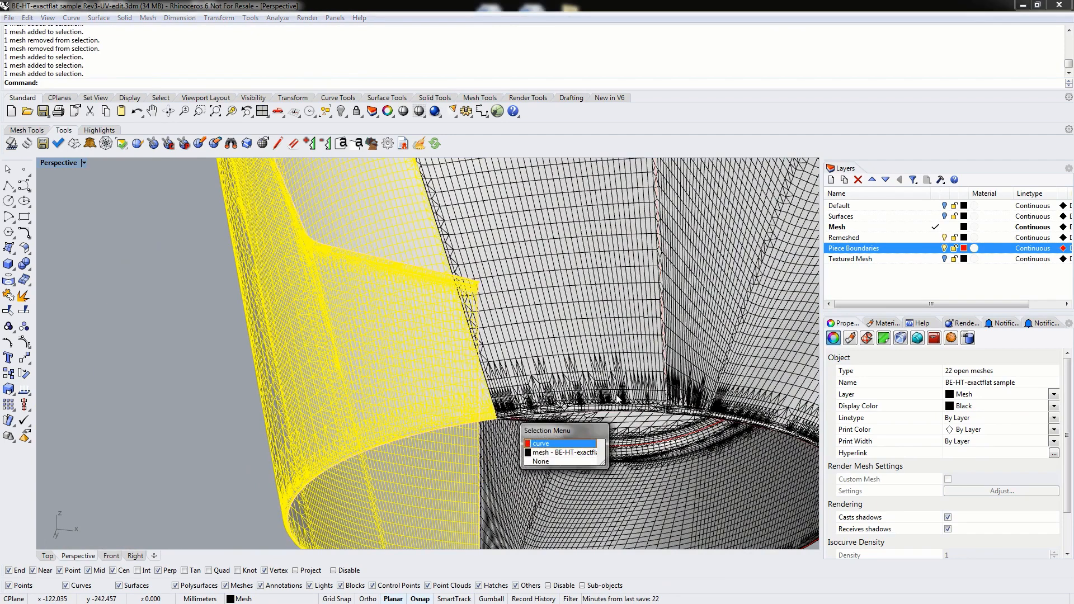
{"action": "left_click", "coordinate": [564, 453]}
{"action": "left_click", "coordinate": [528, 371], "text": "shift"}
{"action": "right_click_drag", "start_coordinate": [529, 372], "coordinate": [433, 275]}
{"action": "right_click_drag", "start_coordinate": [487, 336], "coordinate": [487, 484], "text": "shift"}
{"action": "scroll", "coordinate": [479, 399], "scroll_direction": "up", "scroll_amount": 4}
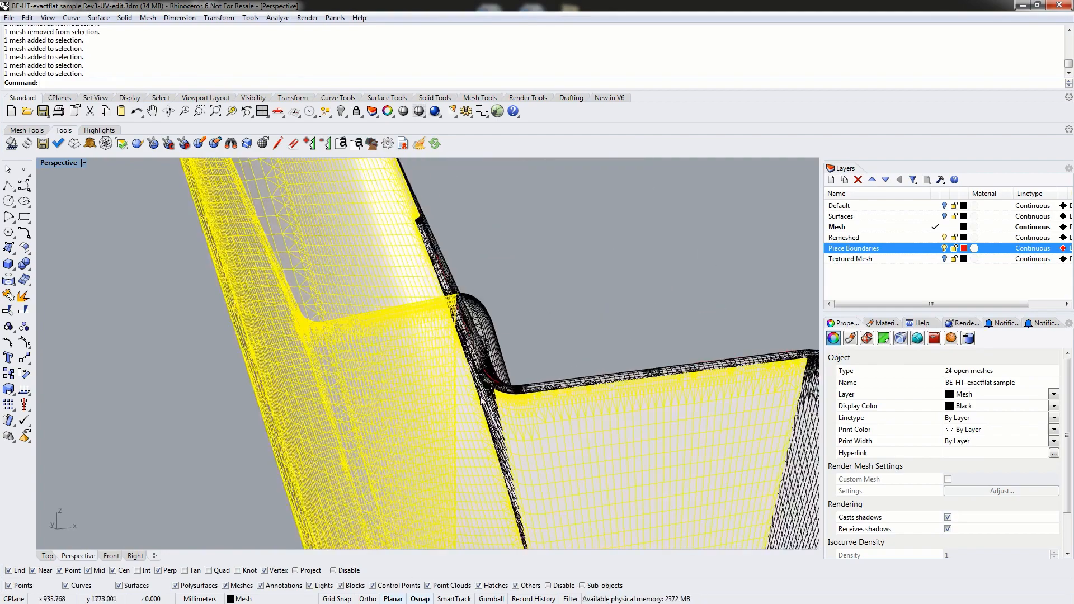
{"action": "scroll", "coordinate": [479, 399], "scroll_direction": "up", "scroll_amount": 2}
{"action": "left_click", "coordinate": [523, 373], "text": "shift"}
Add the opposite armrest's top edge strips and the corner and side-edge meshes leading up the backrest to the selection
{"action": "right_click_drag", "start_coordinate": [744, 392], "coordinate": [657, 394], "text": "ctrl"}
{"action": "right_click_drag", "start_coordinate": [509, 386], "coordinate": [361, 393], "text": "shift"}
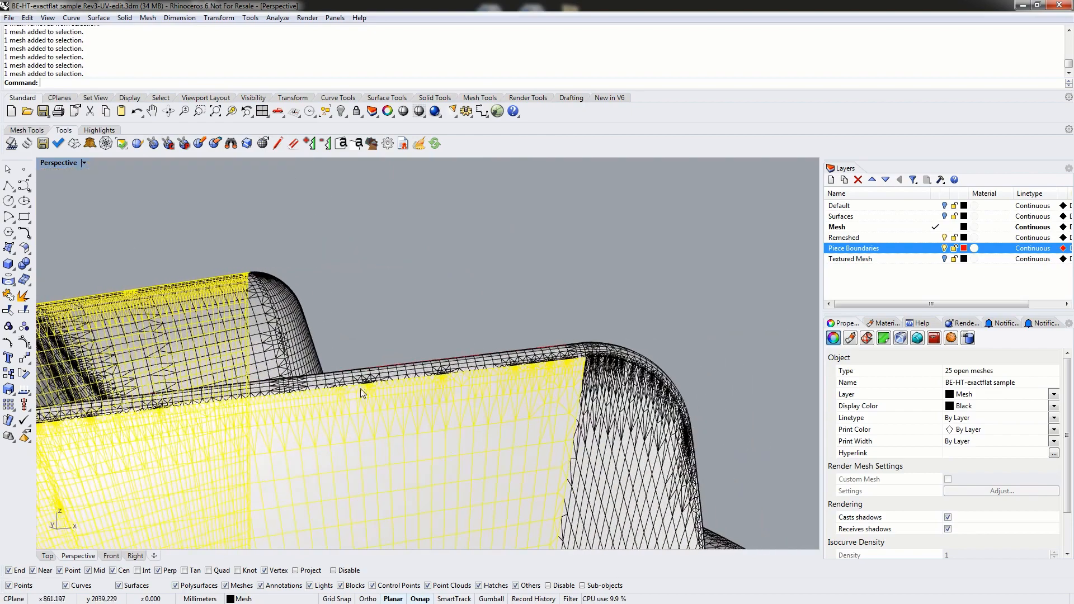
{"action": "left_click", "coordinate": [559, 354], "text": "shift"}
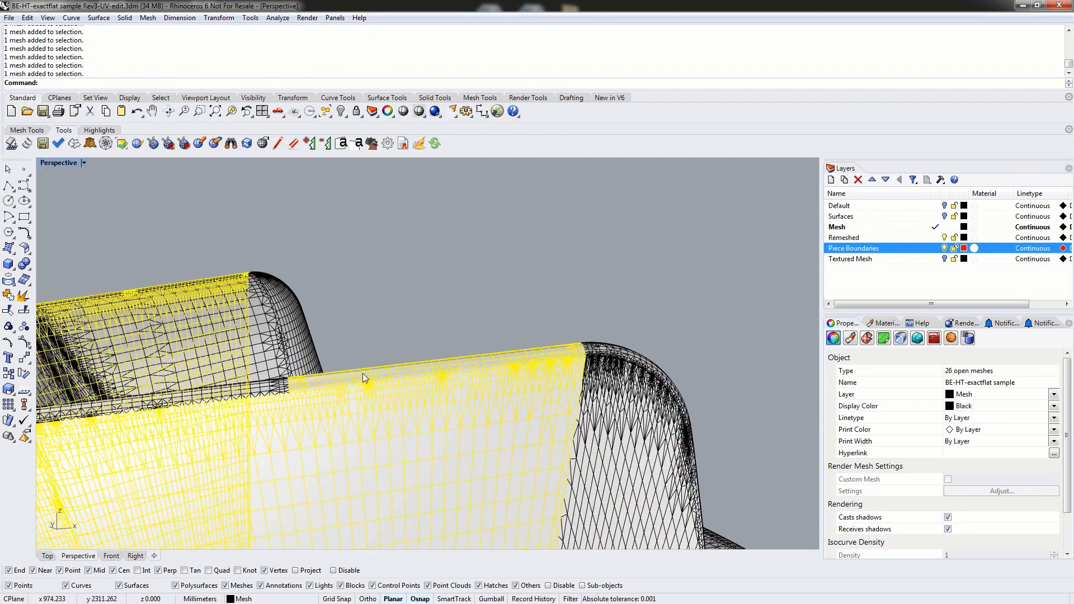
{"action": "left_click", "coordinate": [275, 388], "text": "shift"}
{"action": "right_click_drag", "start_coordinate": [283, 390], "coordinate": [294, 446]}
{"action": "scroll", "coordinate": [276, 441], "scroll_direction": "up", "scroll_amount": 3}
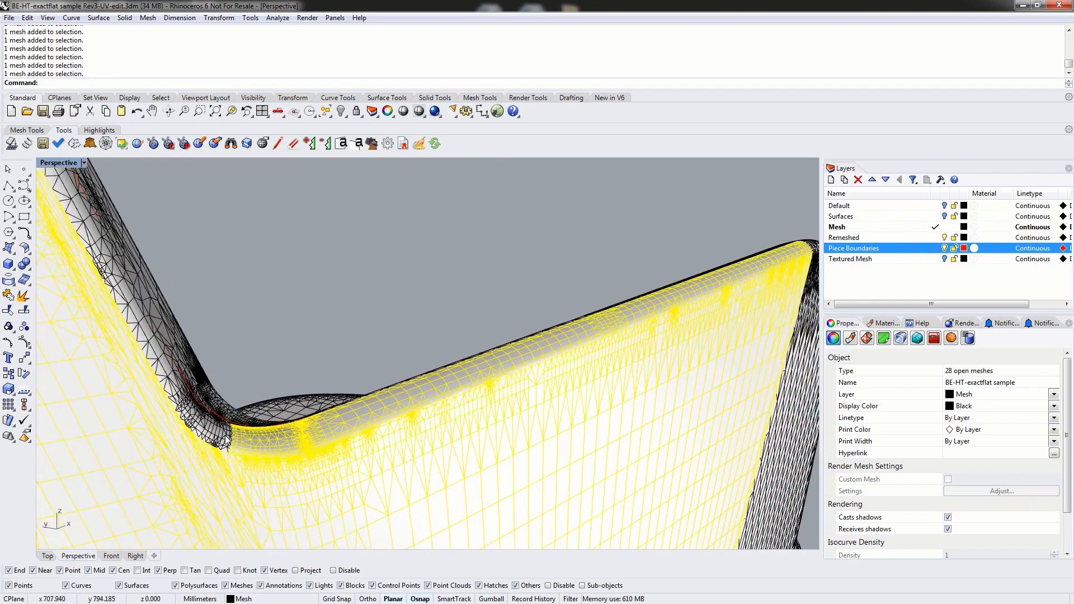
{"action": "left_click", "coordinate": [176, 385], "text": "shift"}
{"action": "scroll", "coordinate": [187, 401], "scroll_direction": "down", "scroll_amount": 10}
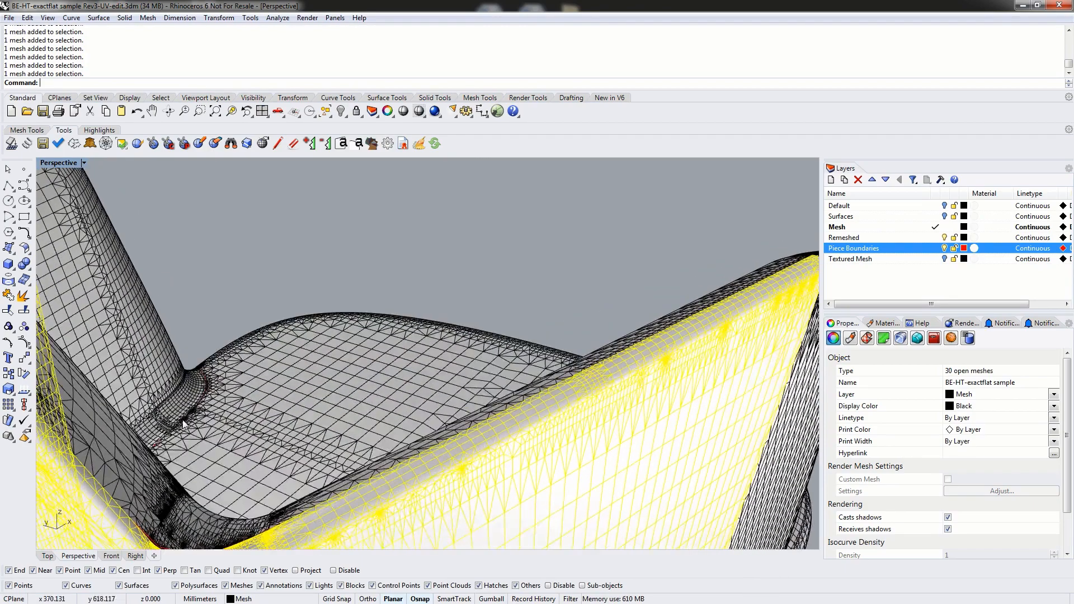
Join the selected outer shell meshes into one mesh and weld it with an angle tolerance of 180
{"action": "right_click_drag", "start_coordinate": [161, 431], "coordinate": [254, 362]}
{"action": "scroll", "coordinate": [255, 372], "scroll_direction": "down", "scroll_amount": 12}
{"action": "right_click_drag", "start_coordinate": [250, 432], "coordinate": [233, 395]}
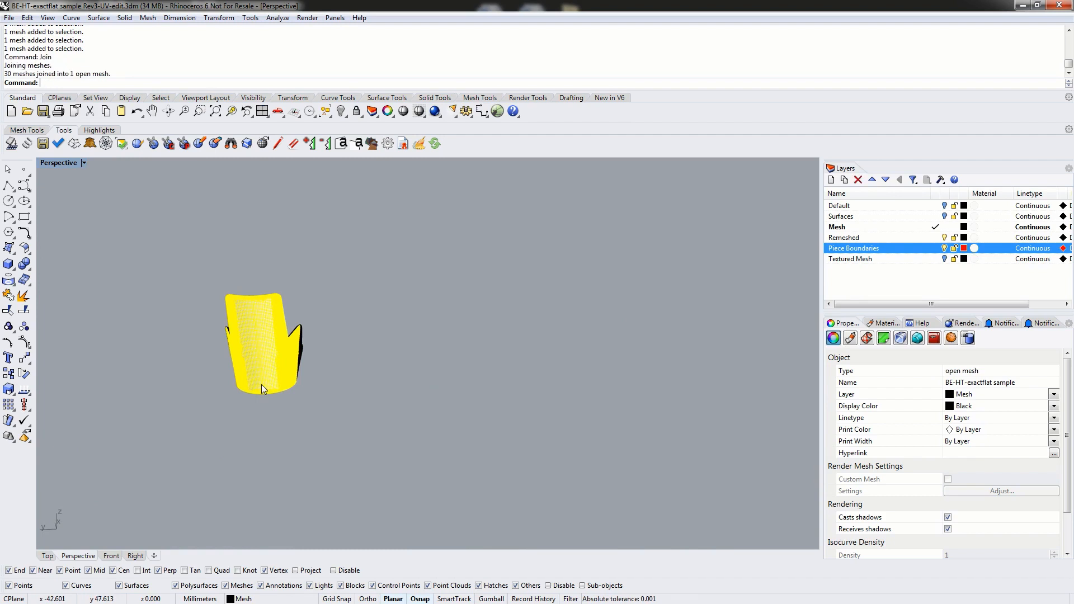
{"action": "key", "text": "Return"}
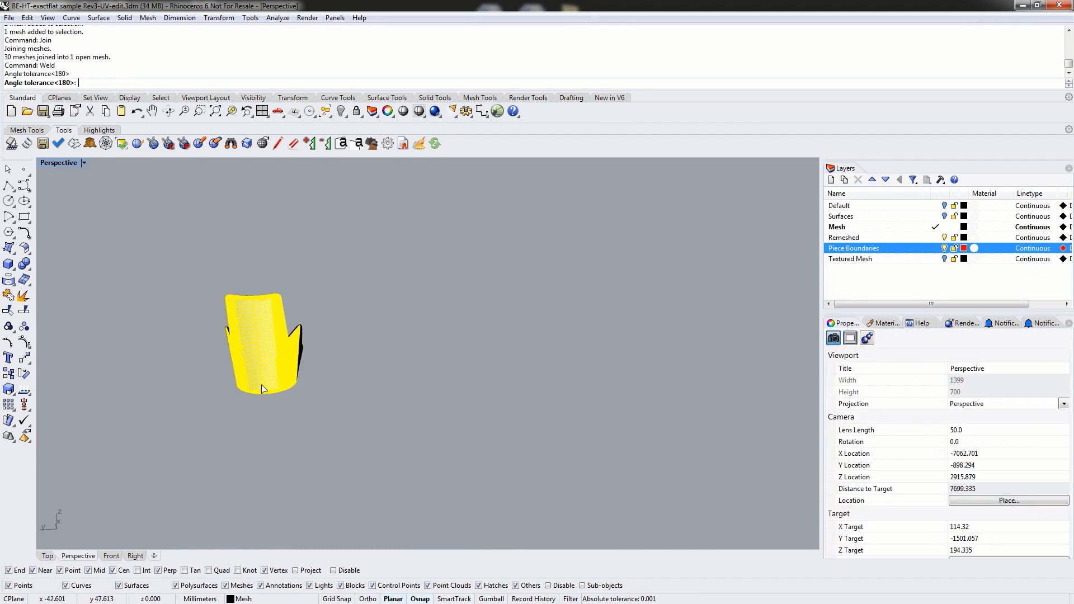
{"action": "key", "text": "Return"}
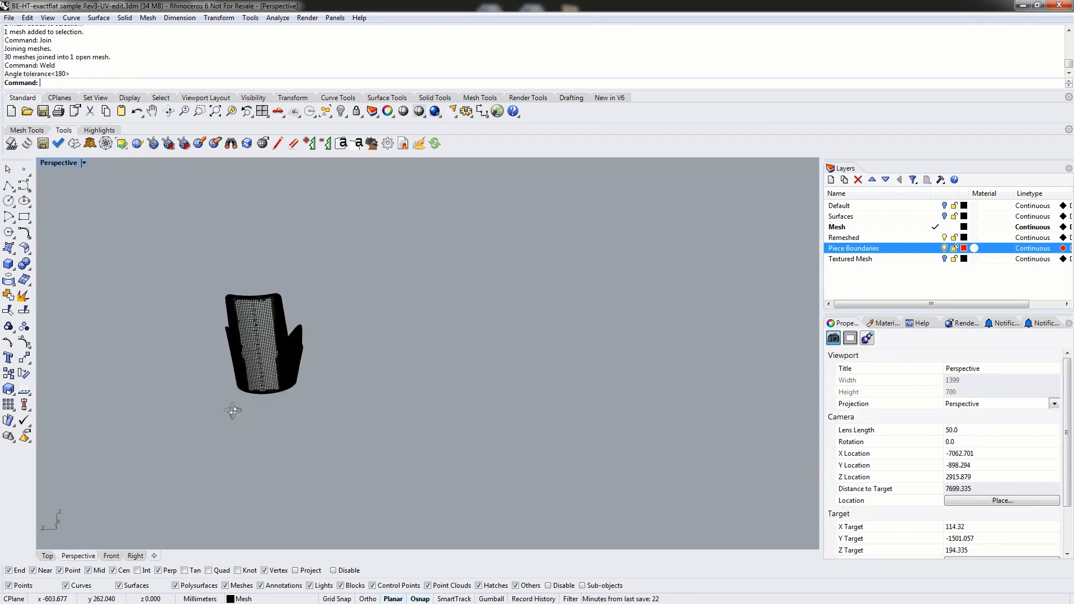
Hide the welded outer shell mesh so only the chair's inner meshes remain in view
{"action": "right_click_drag", "start_coordinate": [233, 411], "coordinate": [300, 428]}
{"action": "left_click", "coordinate": [330, 414]}
{"action": "right_click_drag", "start_coordinate": [416, 387], "coordinate": [554, 301]}
{"action": "key", "text": "ctrl+h"}
{"action": "scroll", "coordinate": [320, 310], "scroll_direction": "up", "scroll_amount": 10}
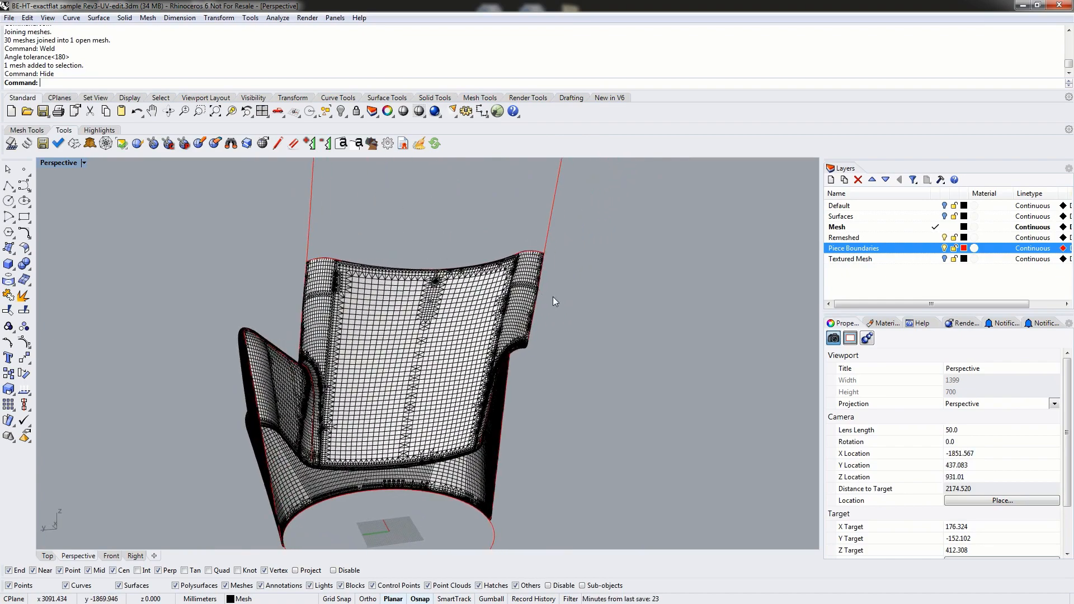
{"action": "right_click_drag", "start_coordinate": [360, 377], "coordinate": [579, 477]}
{"action": "left_click", "coordinate": [497, 449]}
{"action": "left_click", "coordinate": [431, 403]}
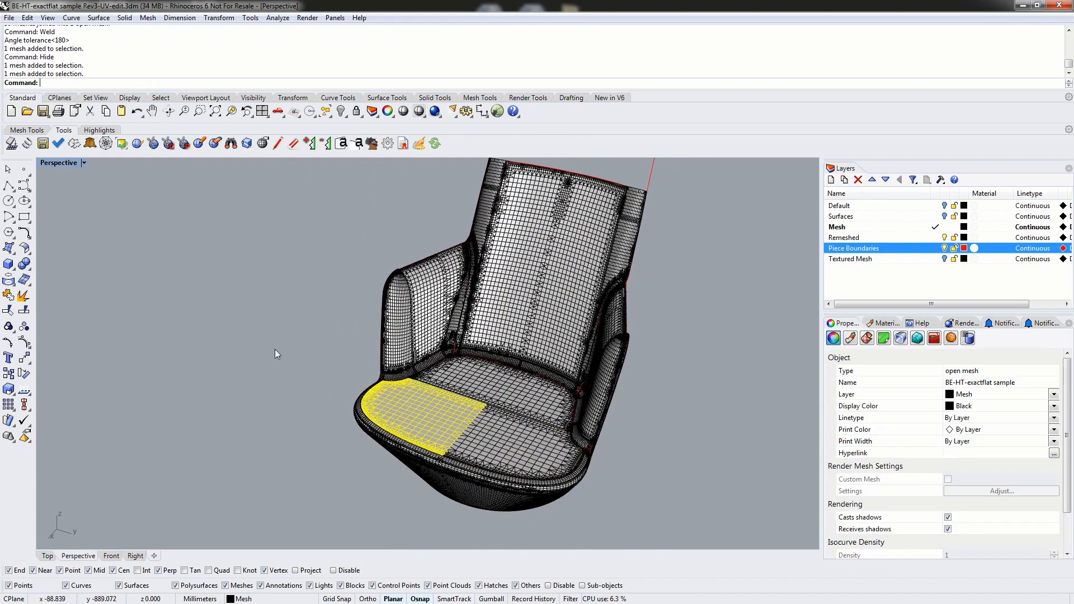
{"action": "right_click_drag", "start_coordinate": [274, 349], "coordinate": [464, 316]}
{"action": "left_click", "coordinate": [505, 247]}
Select the meshes across the top of the inner backrest, from one upper side corner to the other
{"action": "right_click_drag", "start_coordinate": [506, 246], "coordinate": [418, 376]}
{"action": "scroll", "coordinate": [418, 376], "scroll_direction": "up", "scroll_amount": 15}
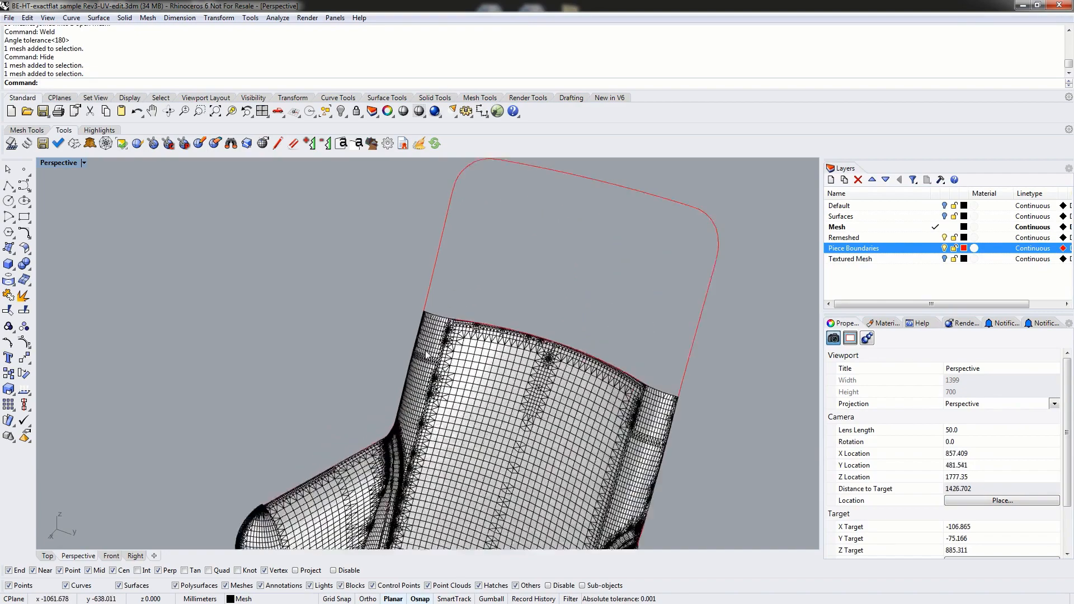
{"action": "left_click", "coordinate": [386, 263]}
{"action": "left_click", "coordinate": [503, 309], "text": "shift"}
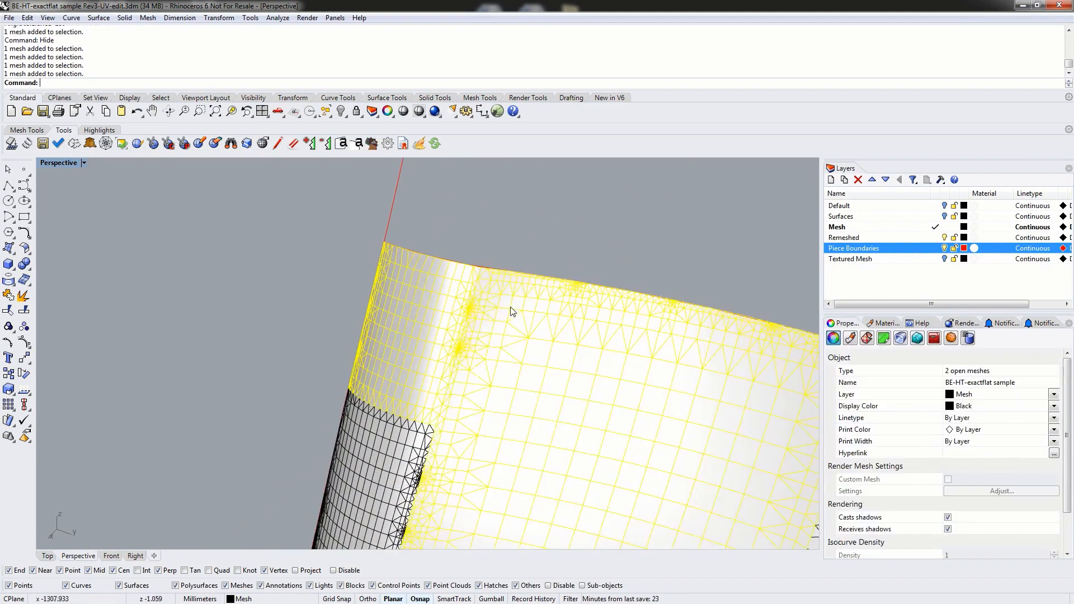
{"action": "scroll", "coordinate": [604, 379], "scroll_direction": "down", "scroll_amount": 4}
{"action": "right_click_drag", "start_coordinate": [747, 418], "coordinate": [581, 193], "text": "shift"}
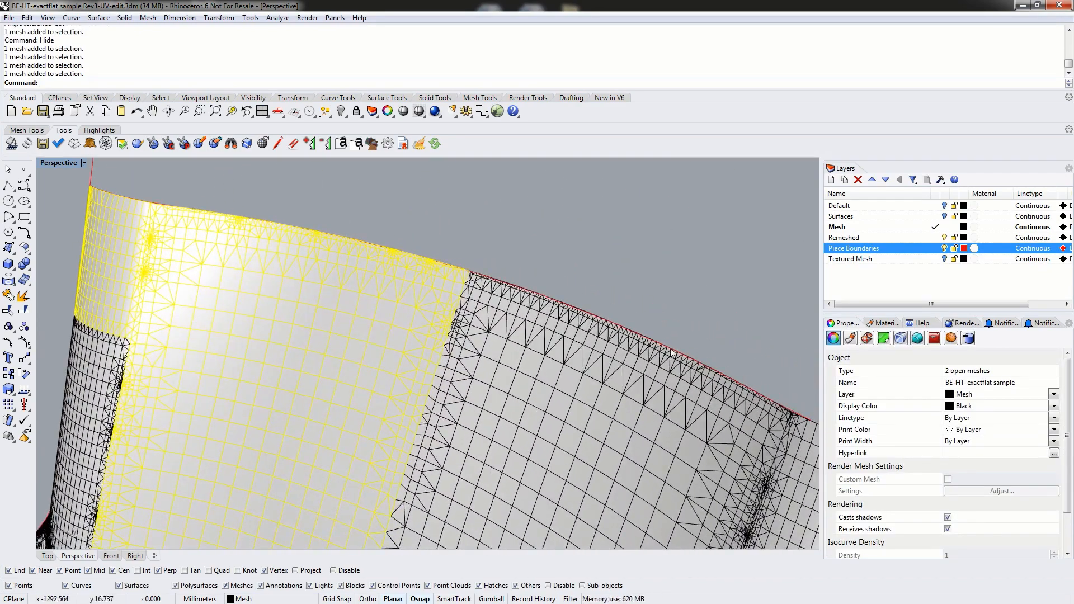
{"action": "left_click", "coordinate": [640, 398], "text": "shift"}
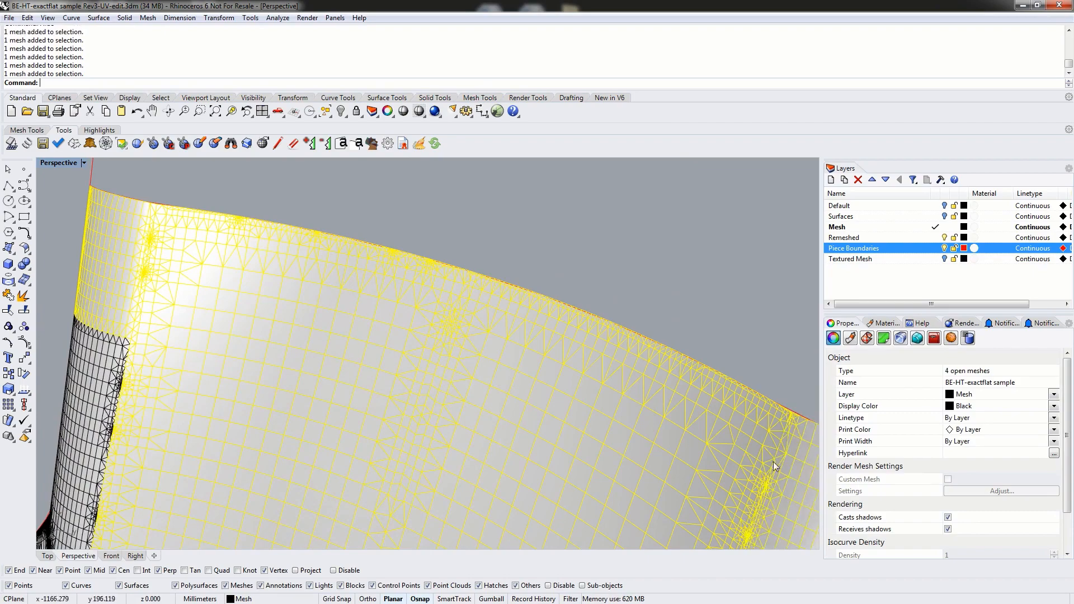
Add the backrest's side panel below the upper corner and the narrow strips along its outer edge to the selection
{"action": "right_click_drag", "start_coordinate": [774, 461], "coordinate": [424, 458]}
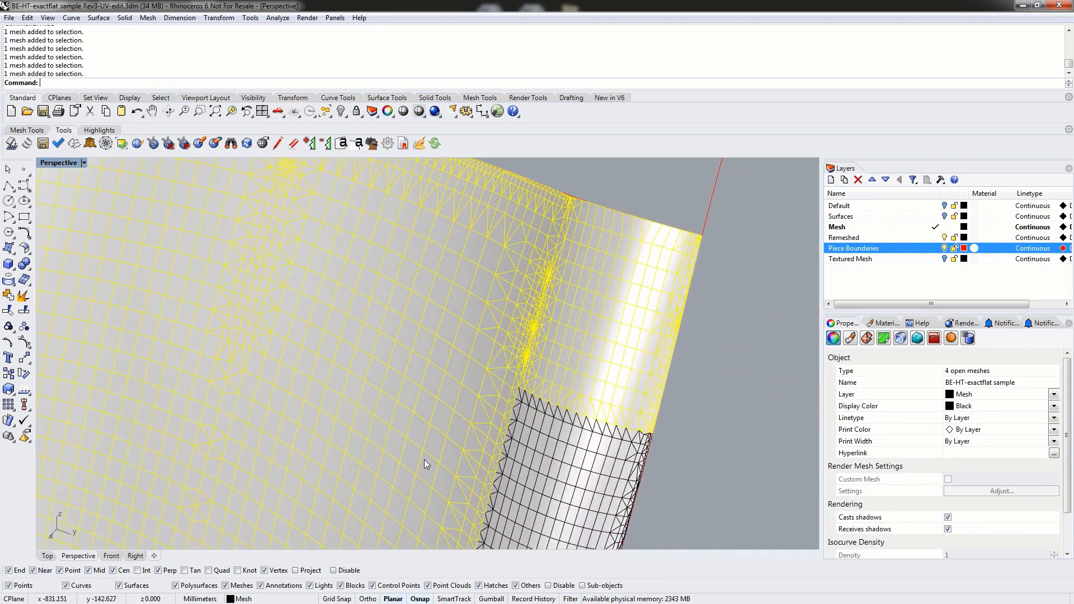
{"action": "left_click", "coordinate": [570, 449], "text": "shift"}
{"action": "right_click_drag", "start_coordinate": [579, 351], "coordinate": [610, 272]}
{"action": "left_click", "coordinate": [603, 271]}
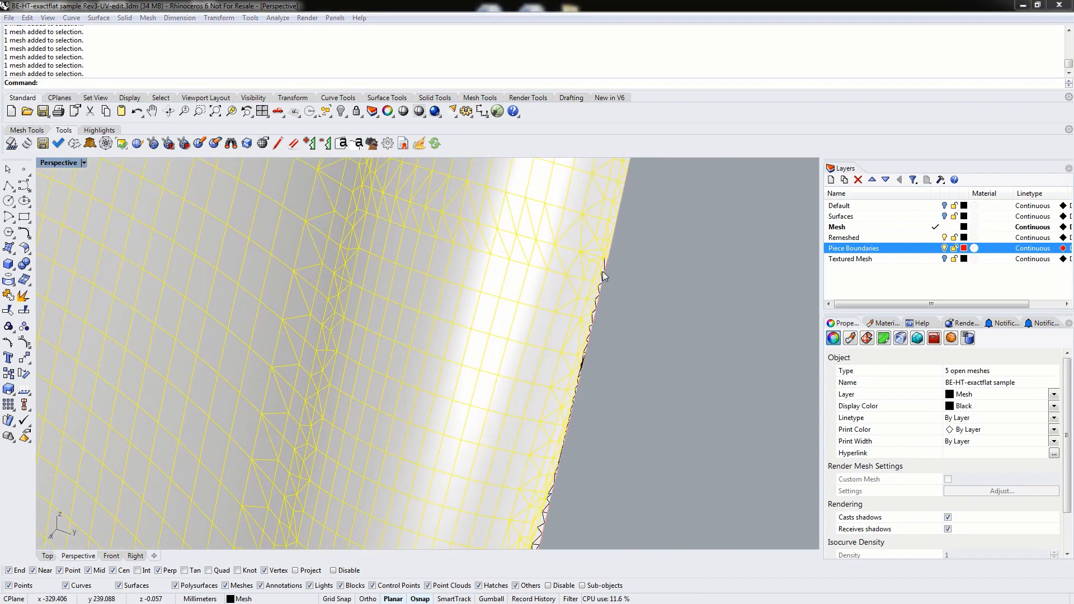
{"action": "left_click", "coordinate": [641, 320]}
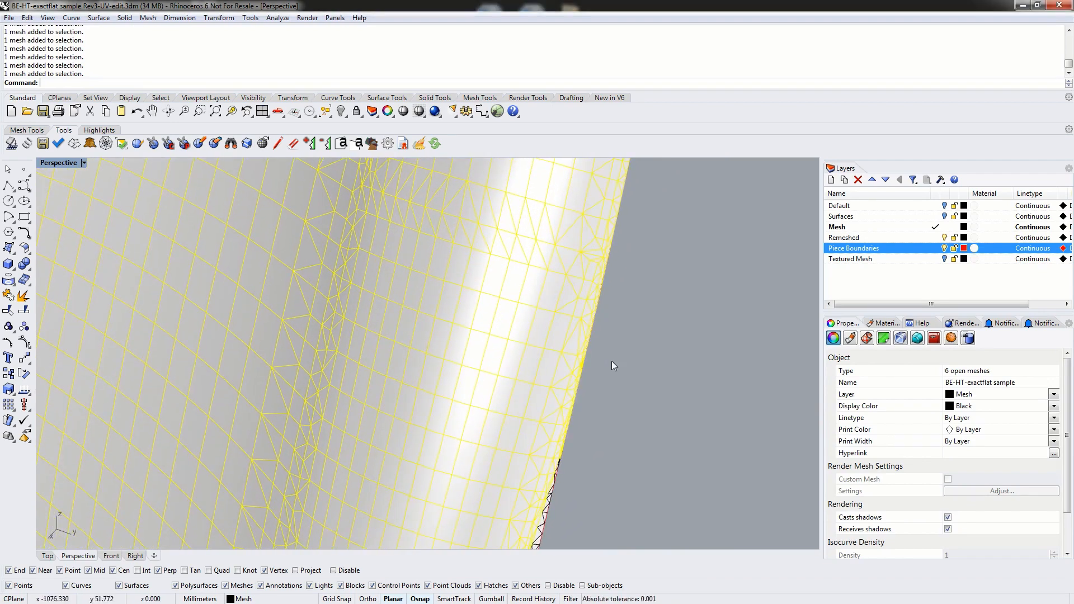
{"action": "left_click", "coordinate": [536, 535], "text": "shift"}
{"action": "scroll", "coordinate": [570, 478], "scroll_direction": "down", "scroll_amount": 8}
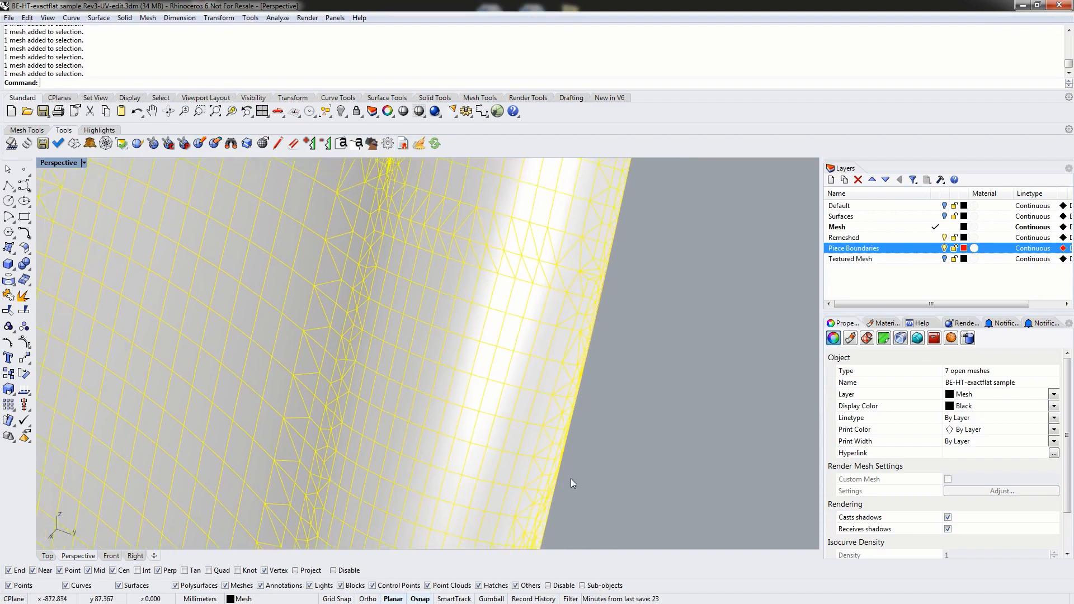
Add the curved transition mesh beside the armrest and the small edge piece at its upper end to the selection
{"action": "right_click_drag", "start_coordinate": [559, 485], "coordinate": [511, 198]}
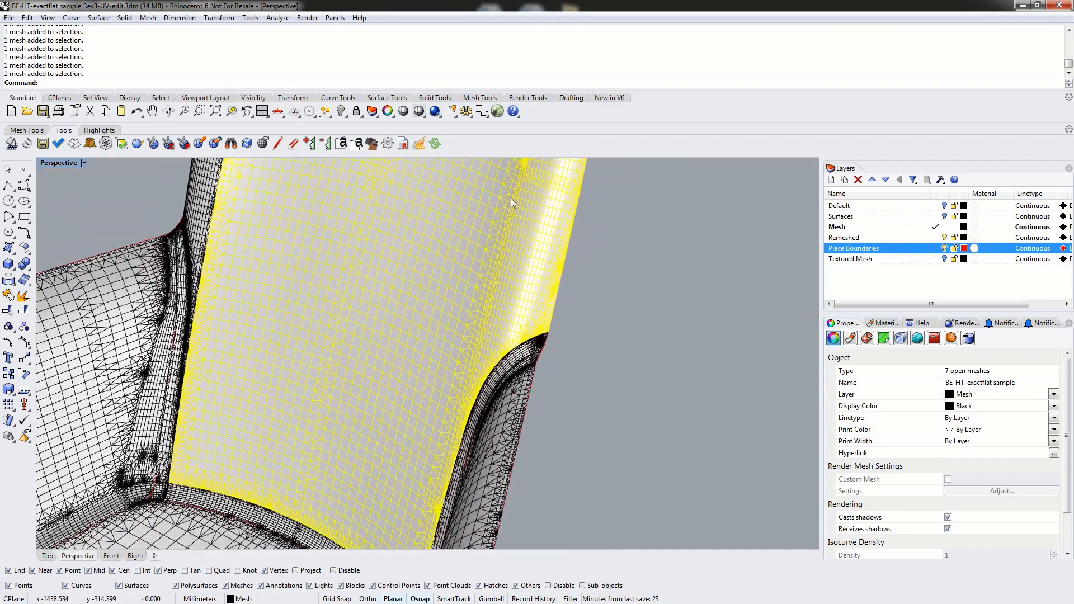
{"action": "right_click_drag", "start_coordinate": [478, 336], "coordinate": [582, 353]}
{"action": "scroll", "coordinate": [373, 381], "scroll_direction": "up", "scroll_amount": 5}
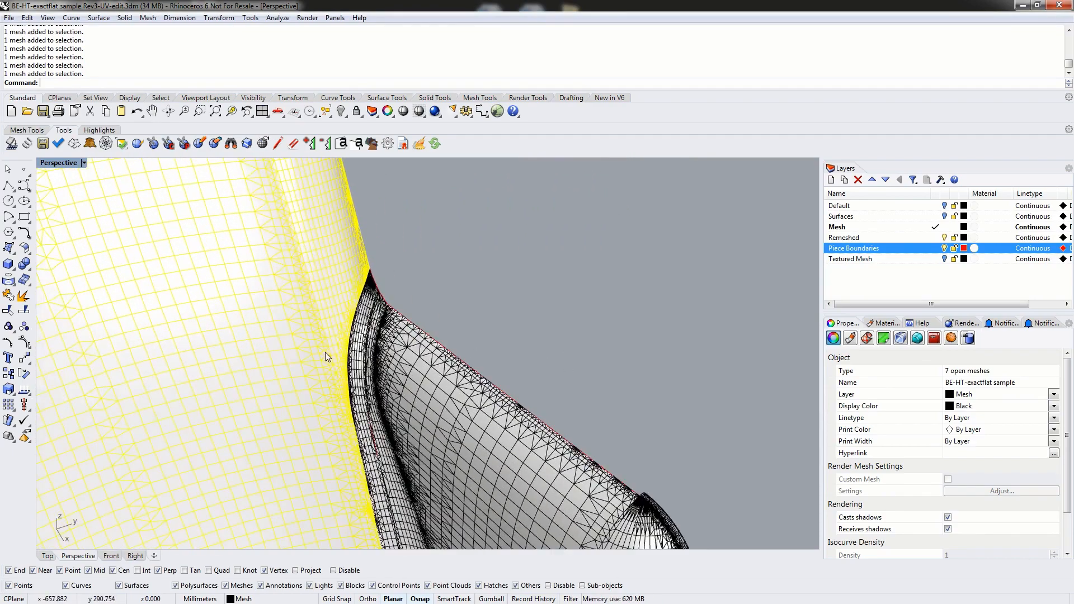
{"action": "left_click", "coordinate": [365, 492], "text": "shift"}
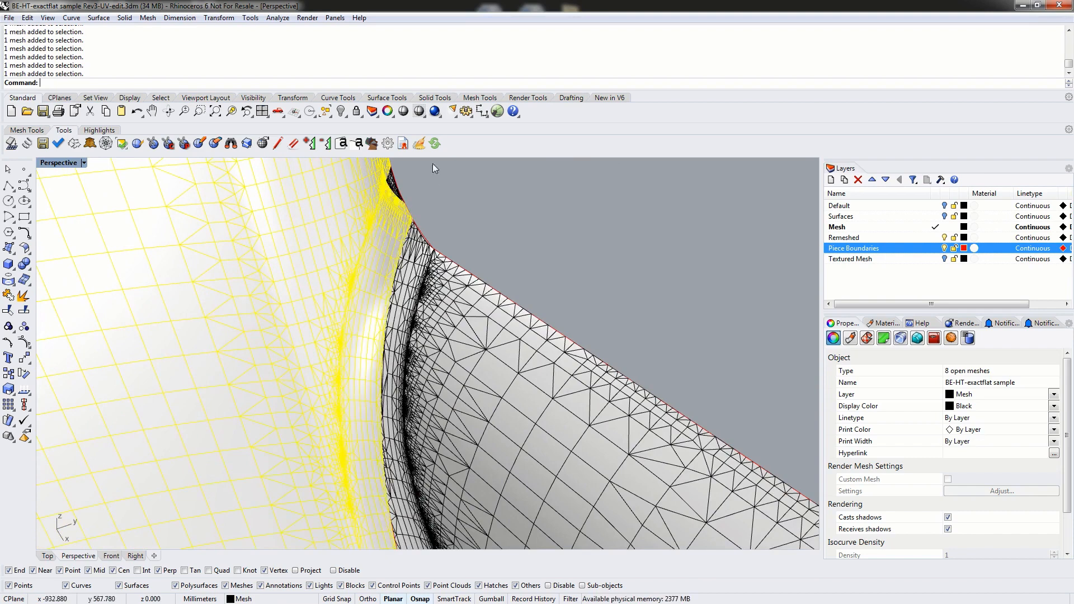
{"action": "scroll", "coordinate": [365, 235], "scroll_direction": "down", "scroll_amount": 8}
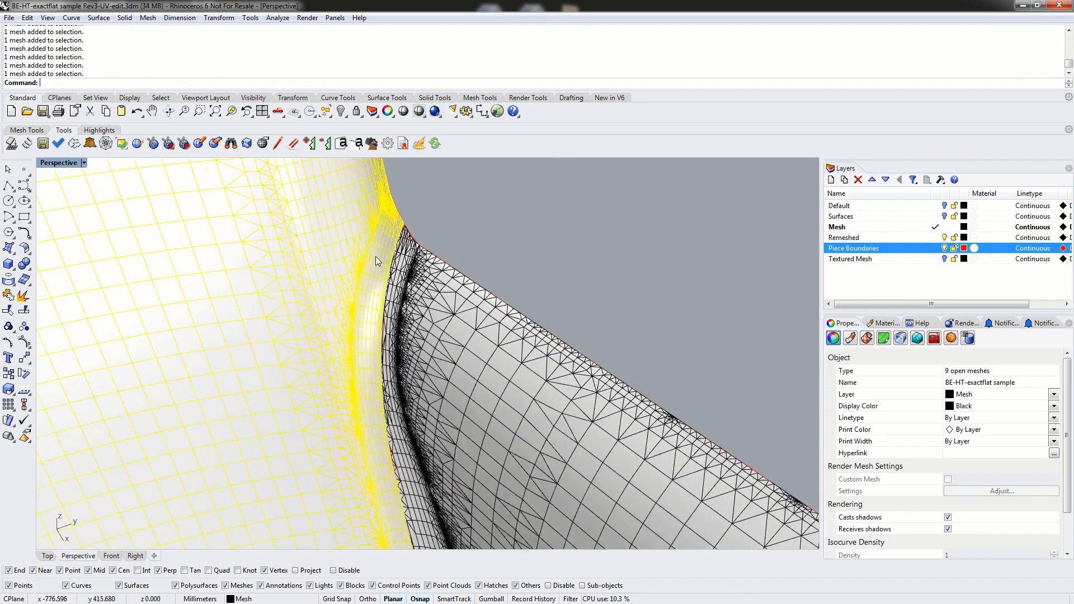
{"action": "scroll", "coordinate": [358, 405], "scroll_direction": "up", "scroll_amount": 5}
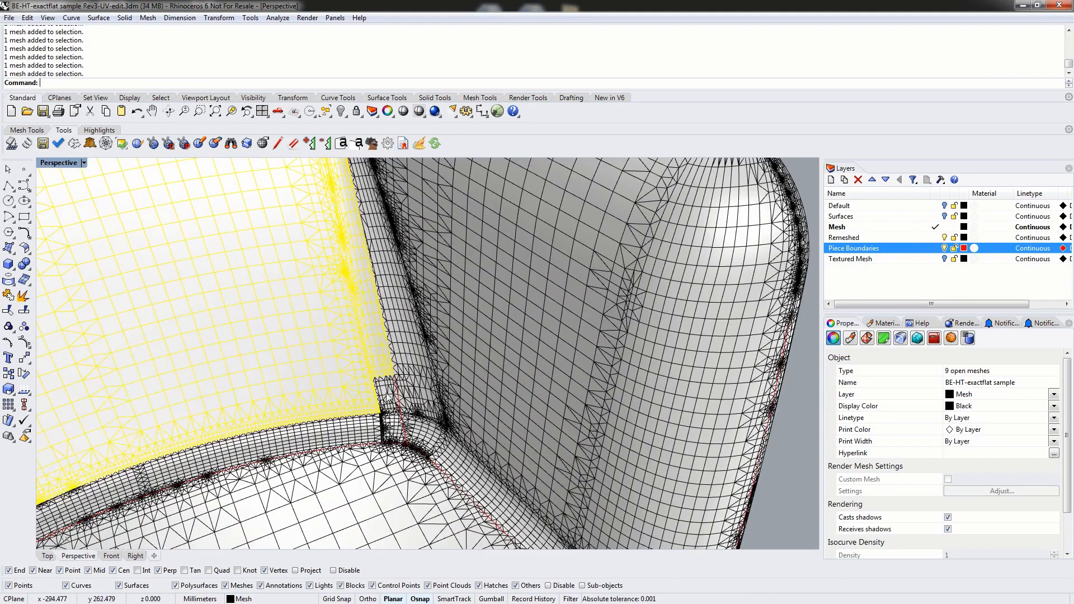
Add the rounded strips along the backrest's lower edge at the seat and the small adjoining corner pieces to the selection
{"action": "left_click", "coordinate": [369, 435], "text": "shift"}
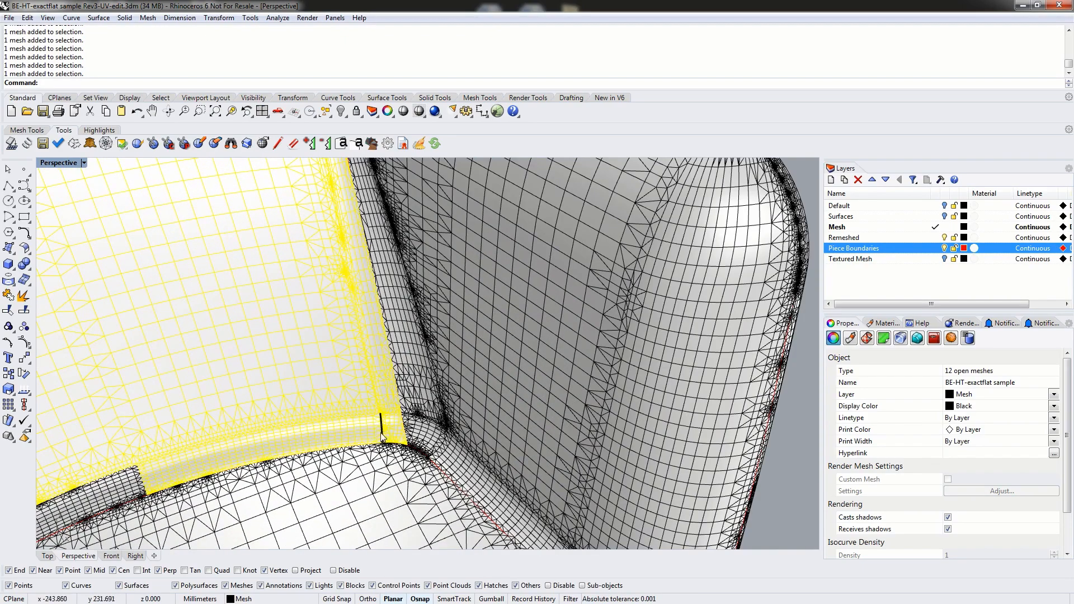
{"action": "scroll", "coordinate": [382, 436], "scroll_direction": "up", "scroll_amount": 4}
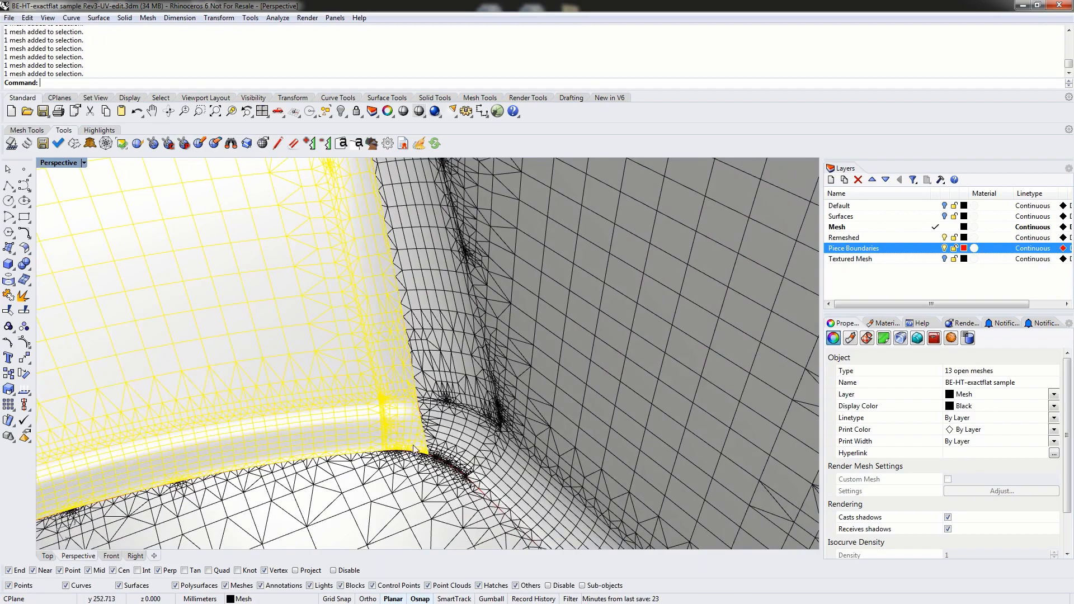
{"action": "scroll", "coordinate": [416, 452], "scroll_direction": "up", "scroll_amount": 2}
{"action": "scroll", "coordinate": [330, 430], "scroll_direction": "down", "scroll_amount": 4}
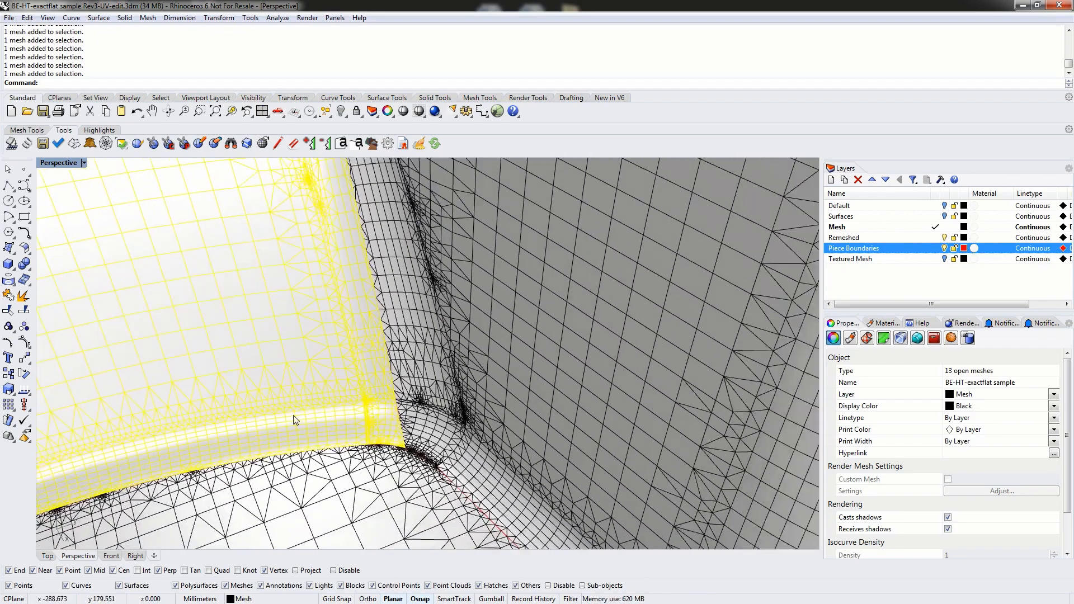
{"action": "scroll", "coordinate": [295, 420], "scroll_direction": "down", "scroll_amount": 6}
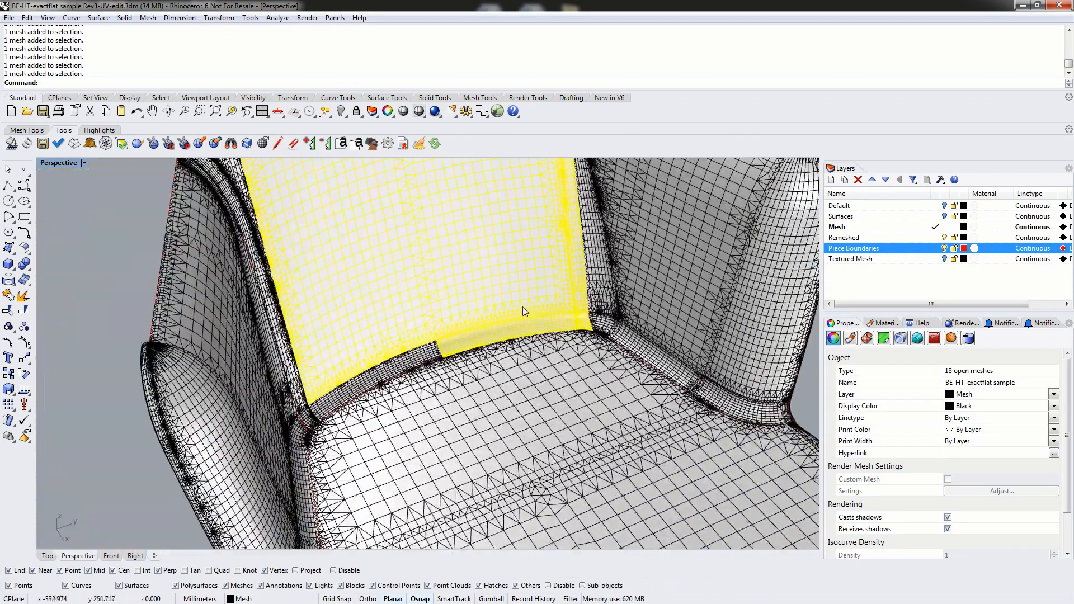
{"action": "left_click", "coordinate": [426, 356]}
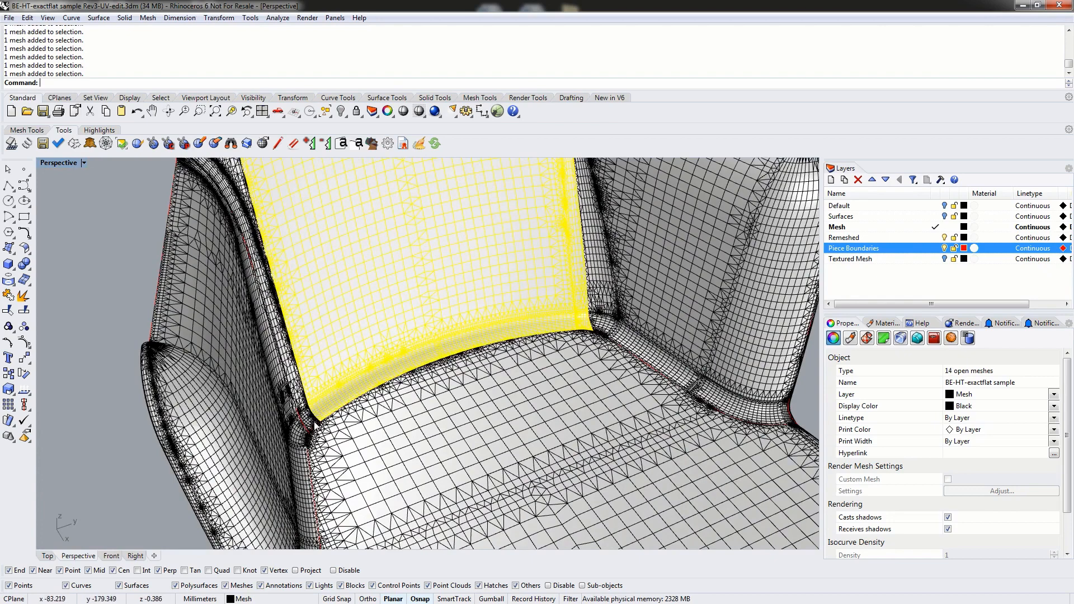
Add the small meshes at the backrest's opposite lower corner and the adjoining side strip to the selection, excluding the boundary curves
{"action": "left_click", "coordinate": [314, 421]}
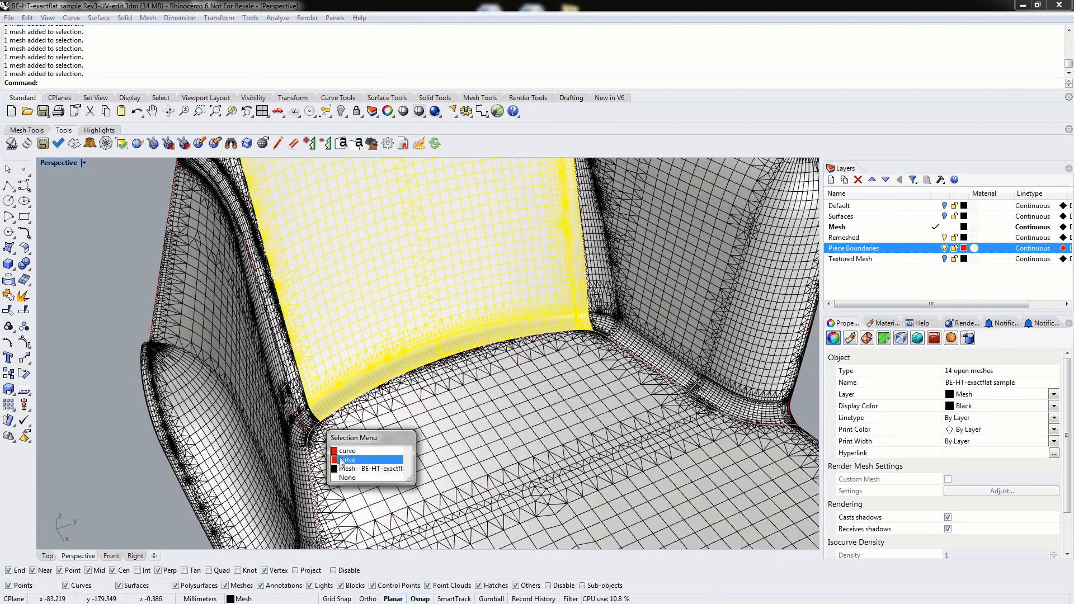
{"action": "left_click", "coordinate": [343, 479]}
{"action": "left_click", "coordinate": [312, 423]}
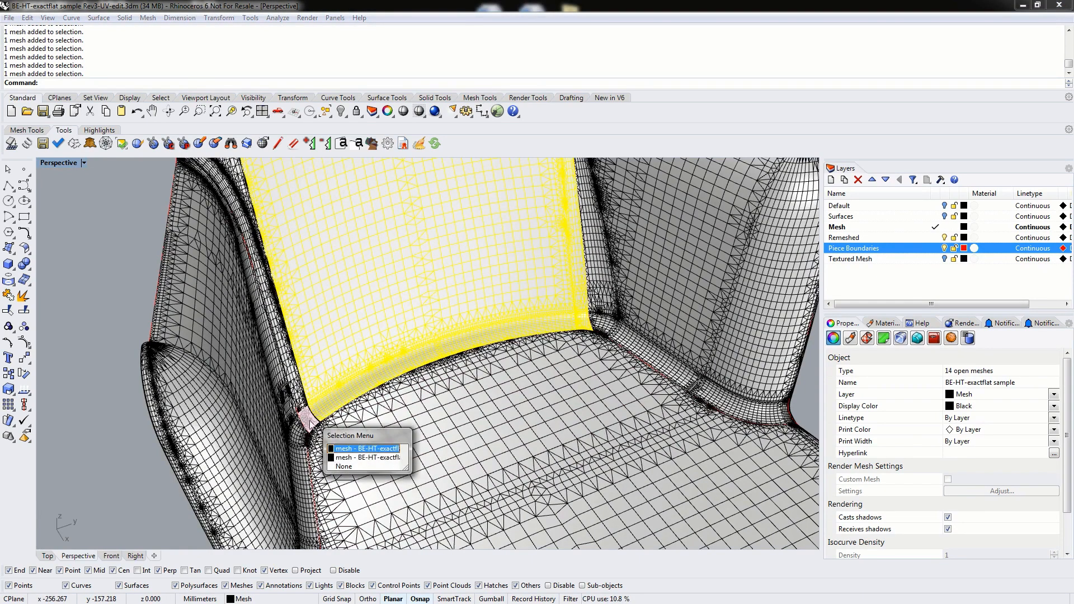
{"action": "left_click", "coordinate": [341, 459]}
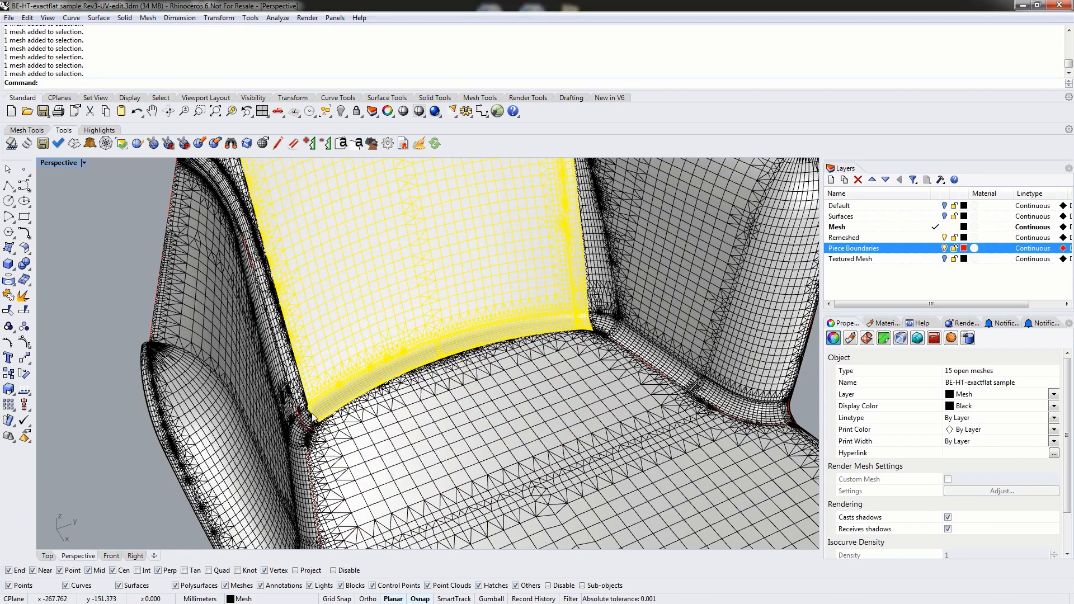
{"action": "left_click", "coordinate": [311, 417]}
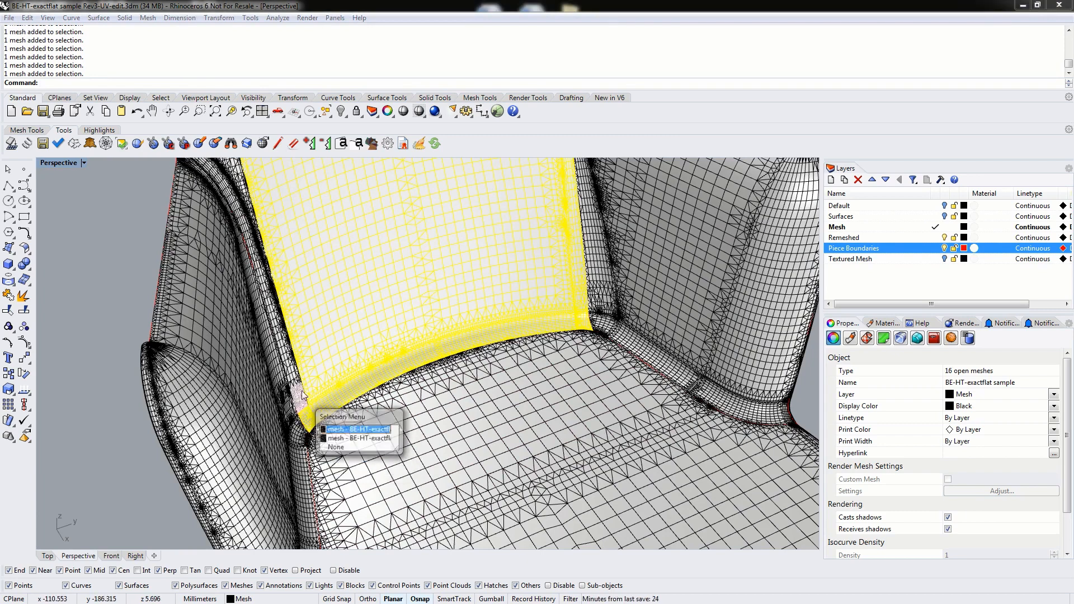
{"action": "left_click", "coordinate": [330, 431]}
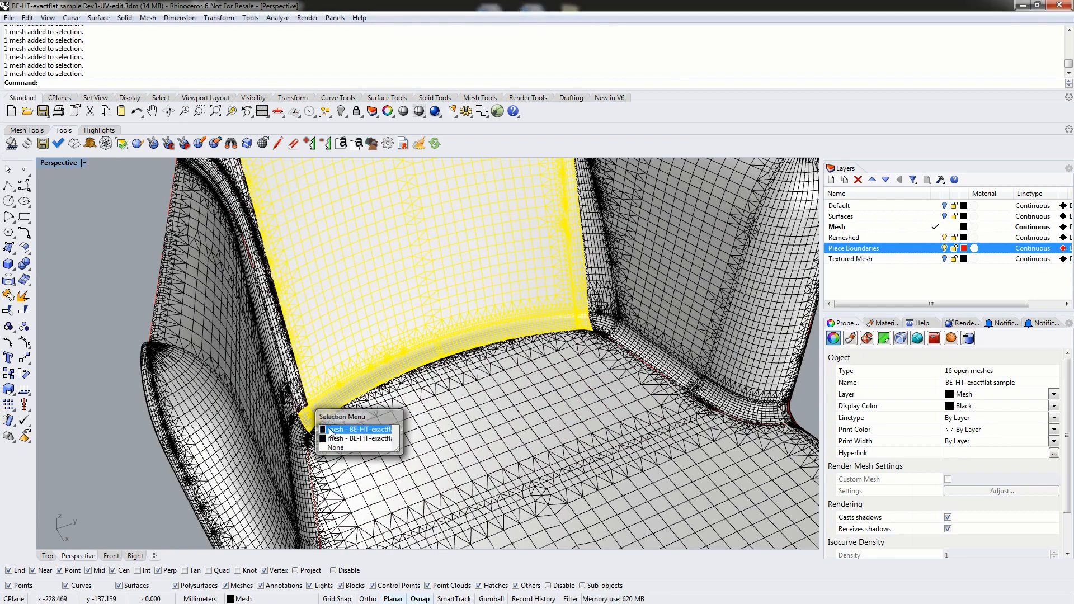
{"action": "left_click", "coordinate": [300, 379]}
{"action": "key", "text": "Return"}
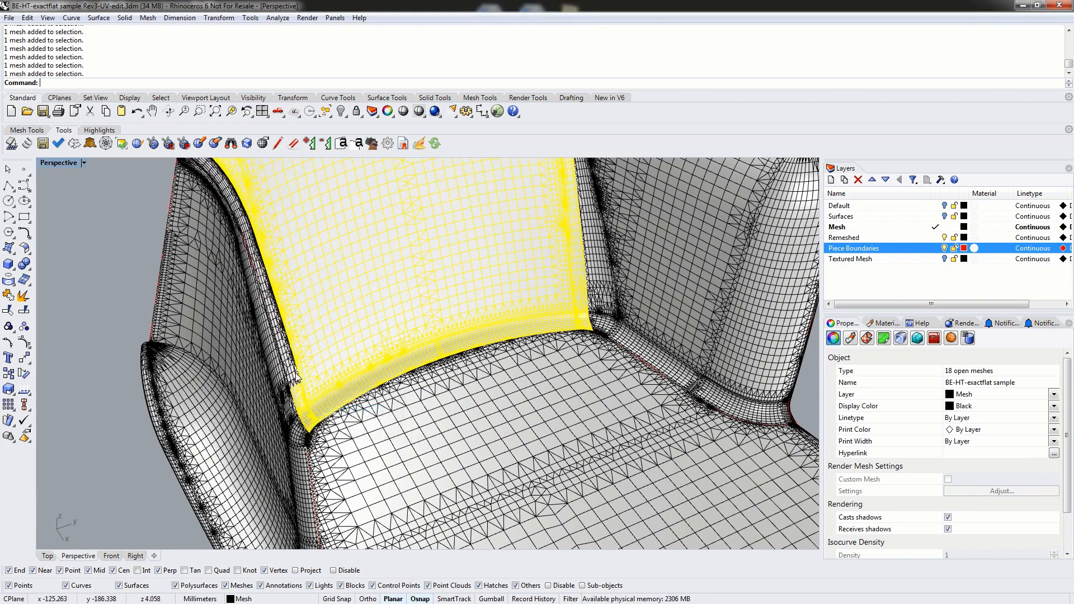
Add the remaining side panel and narrow edge meshes along the opposite side of the backrest to the selection
{"action": "left_click", "coordinate": [266, 263], "text": "shift"}
{"action": "right_click_drag", "start_coordinate": [286, 223], "coordinate": [313, 421]}
{"action": "scroll", "coordinate": [433, 294], "scroll_direction": "up", "scroll_amount": 4}
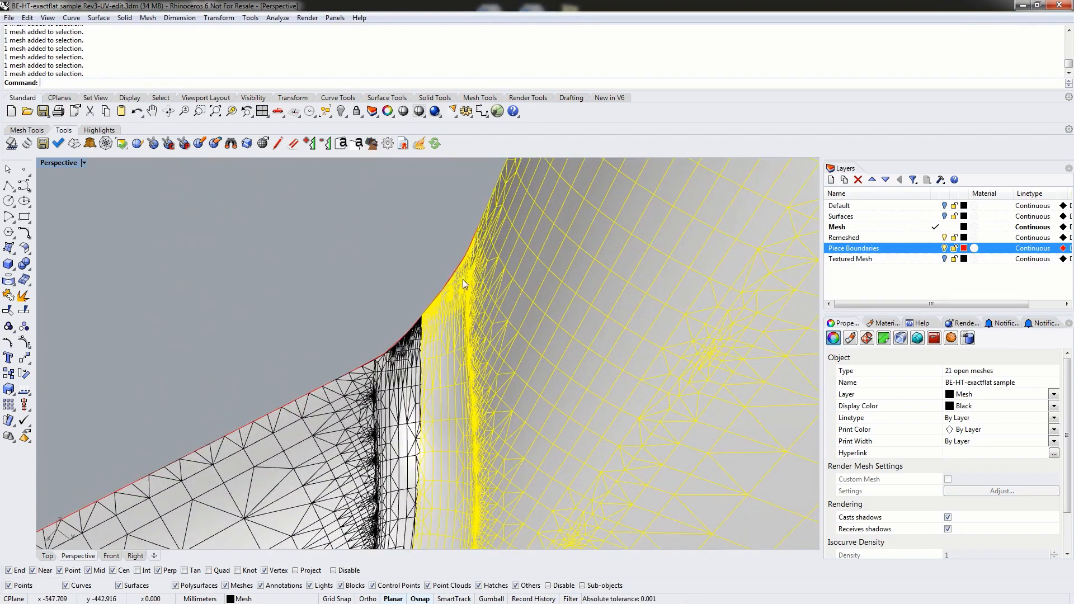
{"action": "left_click", "coordinate": [462, 280], "text": "shift"}
{"action": "right_click_drag", "start_coordinate": [440, 328], "coordinate": [500, 361]}
{"action": "scroll", "coordinate": [501, 291], "scroll_direction": "down", "scroll_amount": 5}
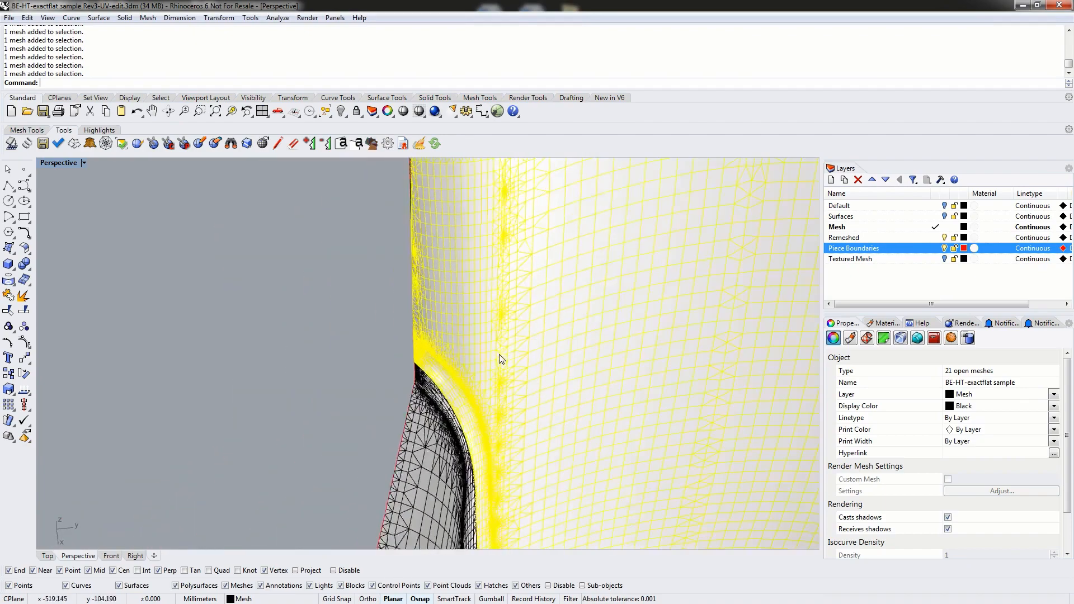
{"action": "scroll", "coordinate": [482, 303], "scroll_direction": "up", "scroll_amount": 5}
{"action": "scroll", "coordinate": [462, 303], "scroll_direction": "up", "scroll_amount": 4}
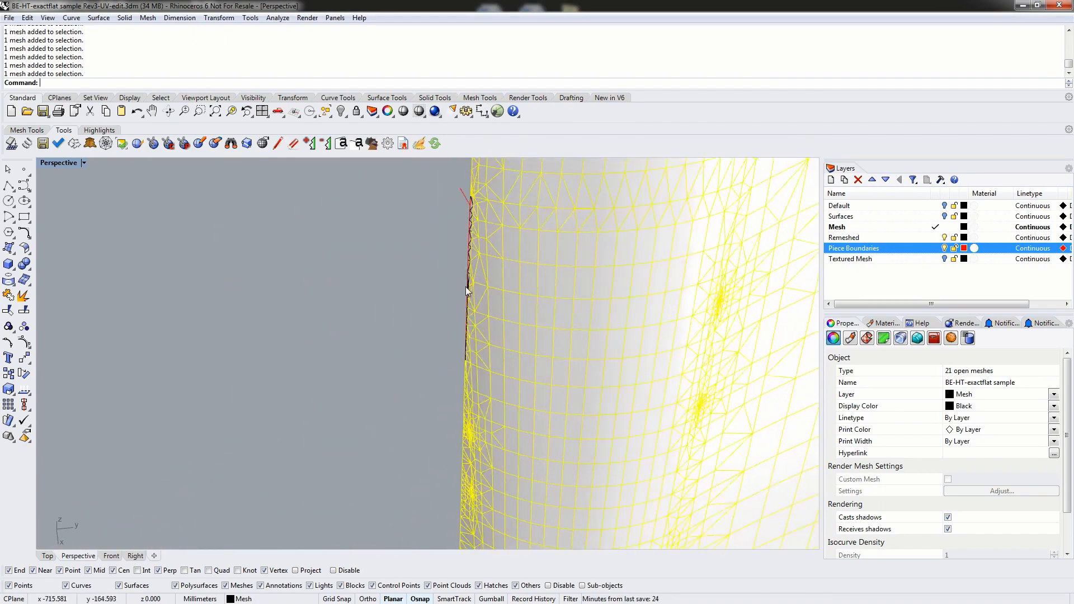
{"action": "left_click", "coordinate": [482, 180], "text": "shift"}
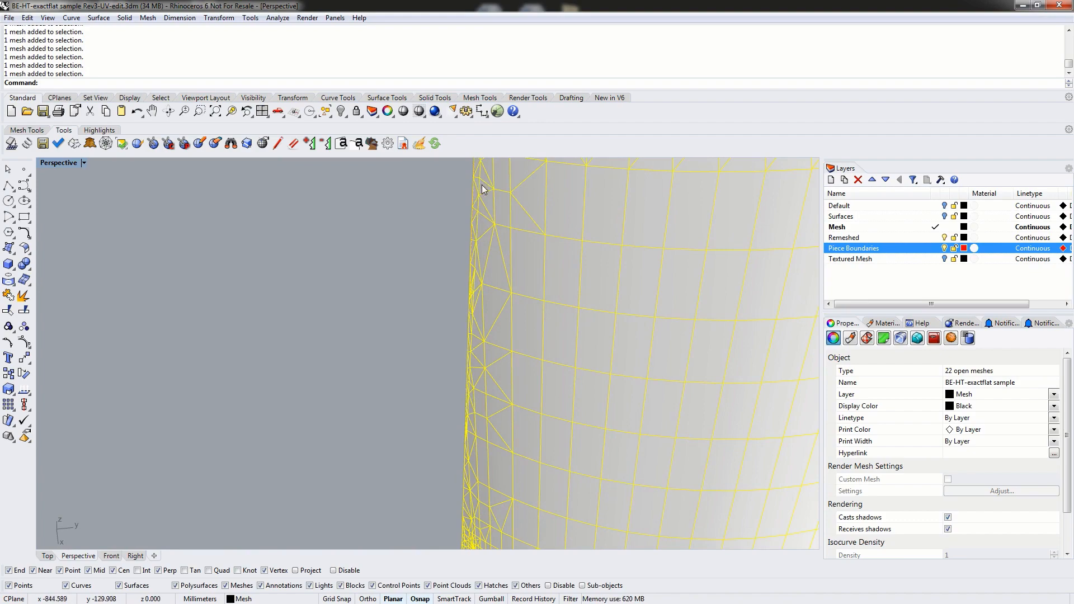
Join the selected inner backrest meshes and weld the joined mesh with an angle tolerance of 180
{"action": "scroll", "coordinate": [530, 357], "scroll_direction": "down", "scroll_amount": 5}
{"action": "scroll", "coordinate": [559, 367], "scroll_direction": "down", "scroll_amount": 2}
{"action": "right_click_drag", "start_coordinate": [672, 355], "coordinate": [534, 248]}
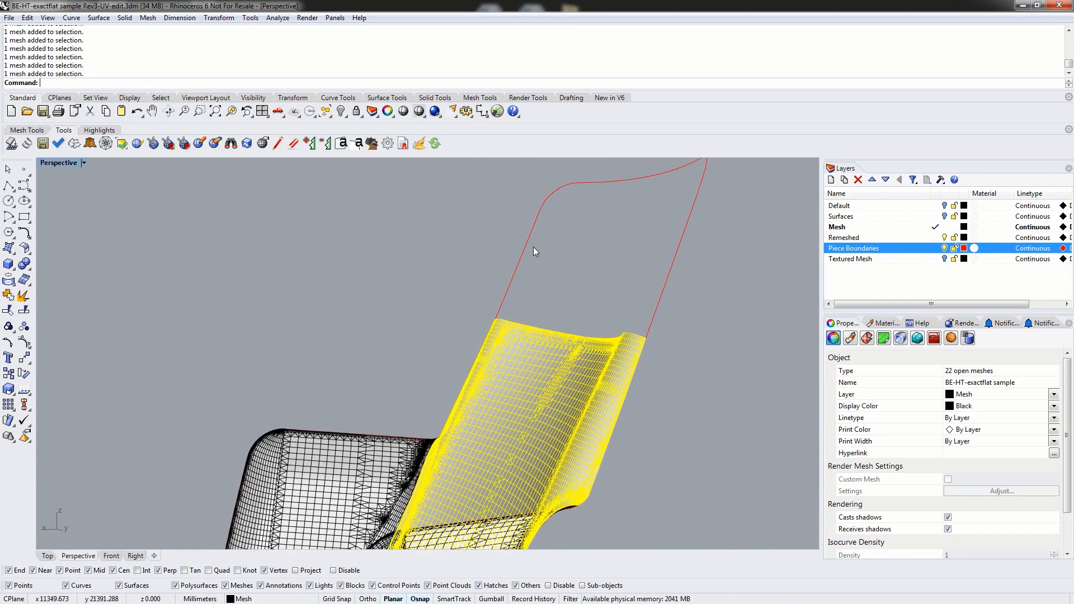
{"action": "type", "text": "Weld"}
{"action": "key", "text": "Return"}
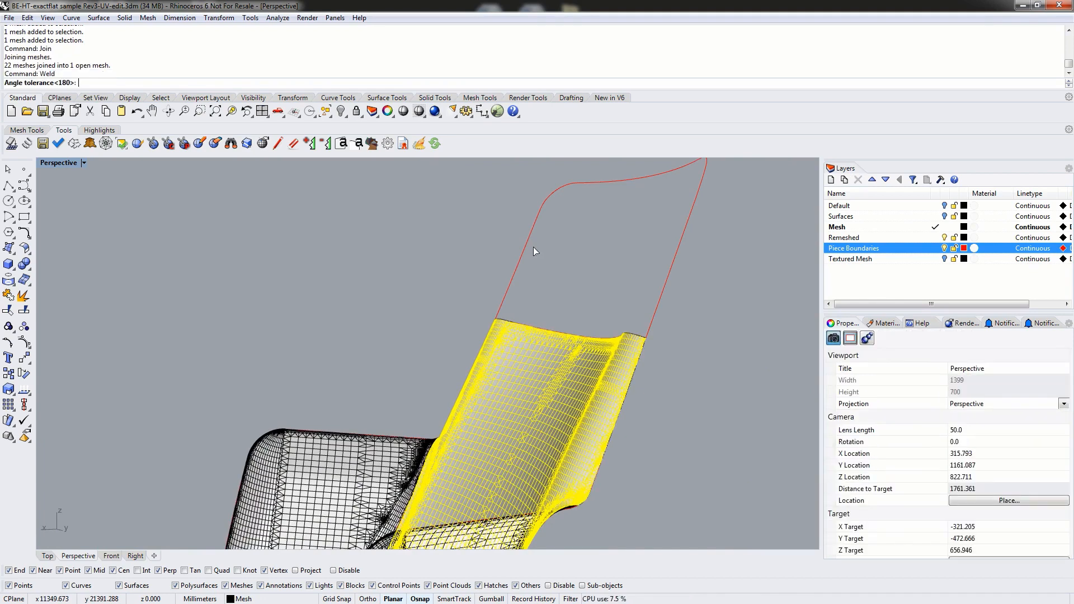
{"action": "key", "text": "Return"}
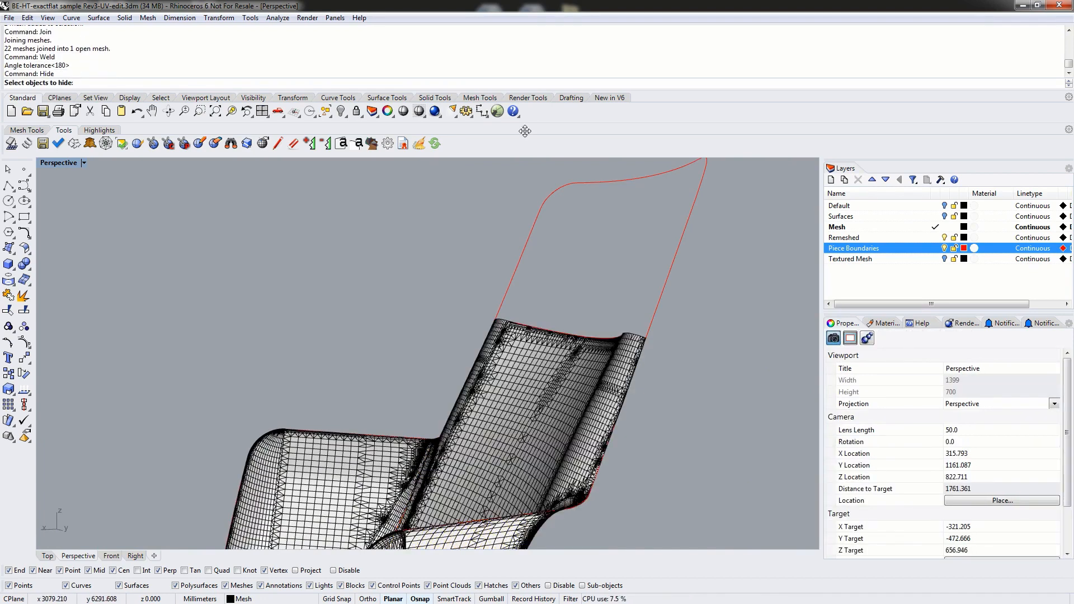
Hide the welded backrest mesh and select the four panel meshes on the inner side of one armrest
{"action": "left_click", "coordinate": [541, 397]}
{"action": "key", "text": "Return"}
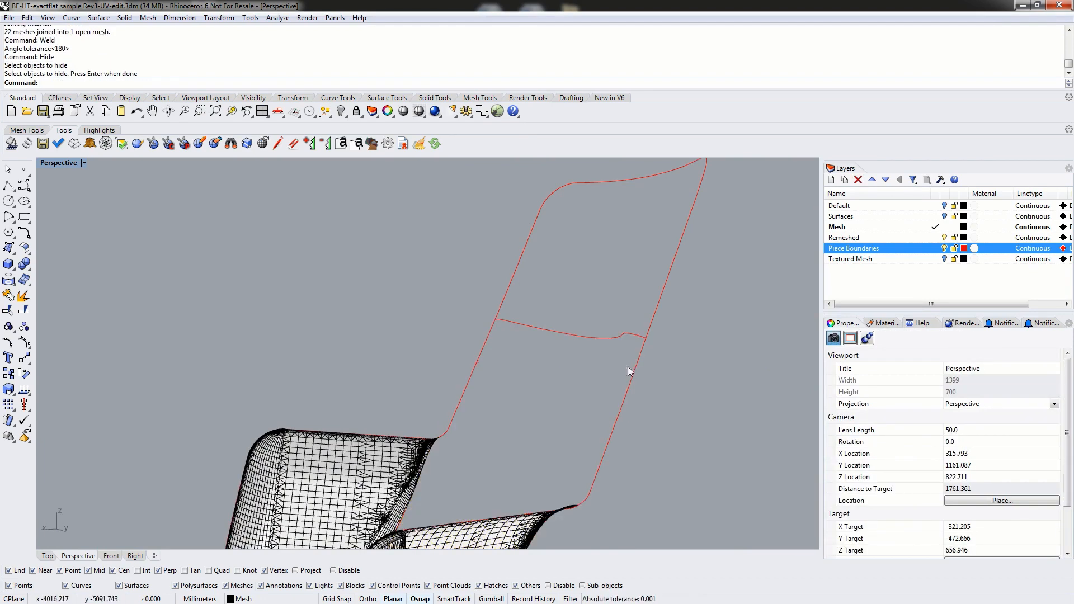
{"action": "right_click_drag", "start_coordinate": [628, 367], "coordinate": [480, 276]}
{"action": "scroll", "coordinate": [503, 307], "scroll_direction": "up", "scroll_amount": 6}
{"action": "scroll", "coordinate": [537, 344], "scroll_direction": "up", "scroll_amount": 3}
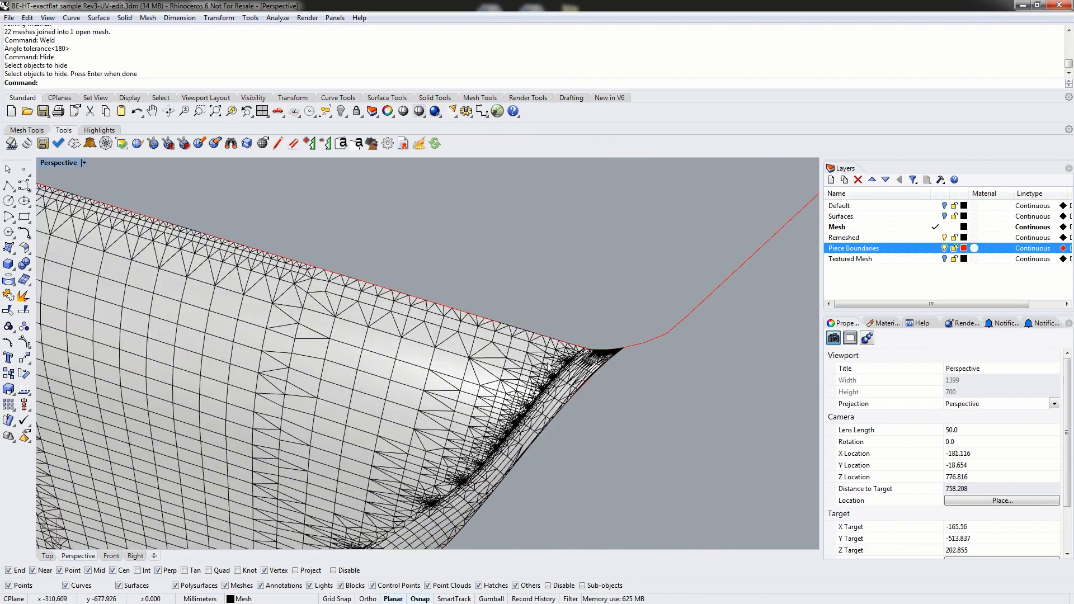
{"action": "left_click", "coordinate": [577, 380]}
{"action": "left_click", "coordinate": [546, 380], "text": "shift"}
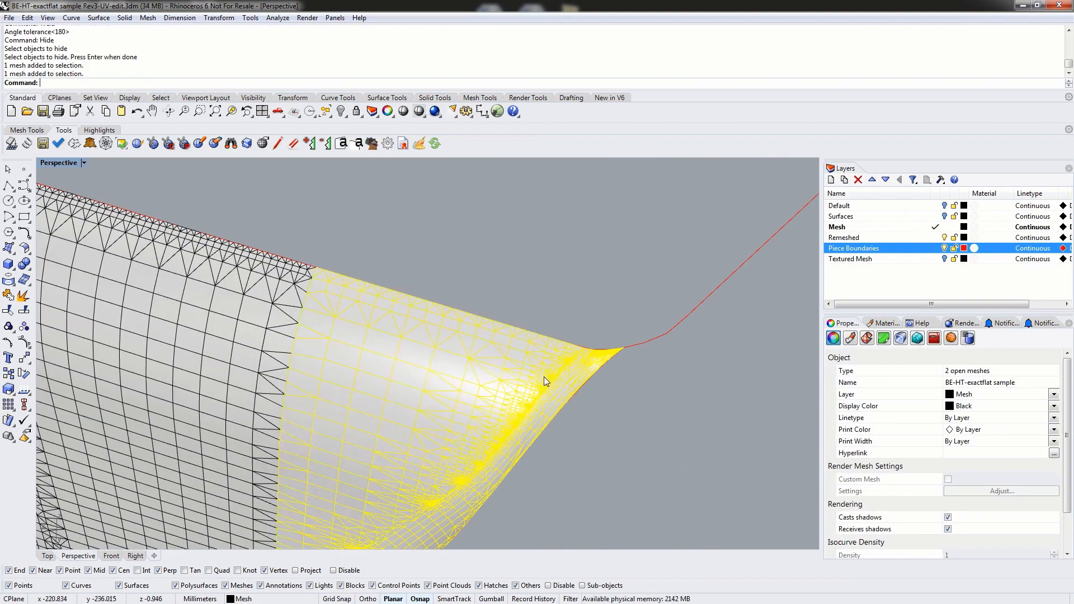
{"action": "left_click", "coordinate": [235, 315], "text": "shift"}
{"action": "right_click_drag", "start_coordinate": [250, 327], "coordinate": [561, 319]}
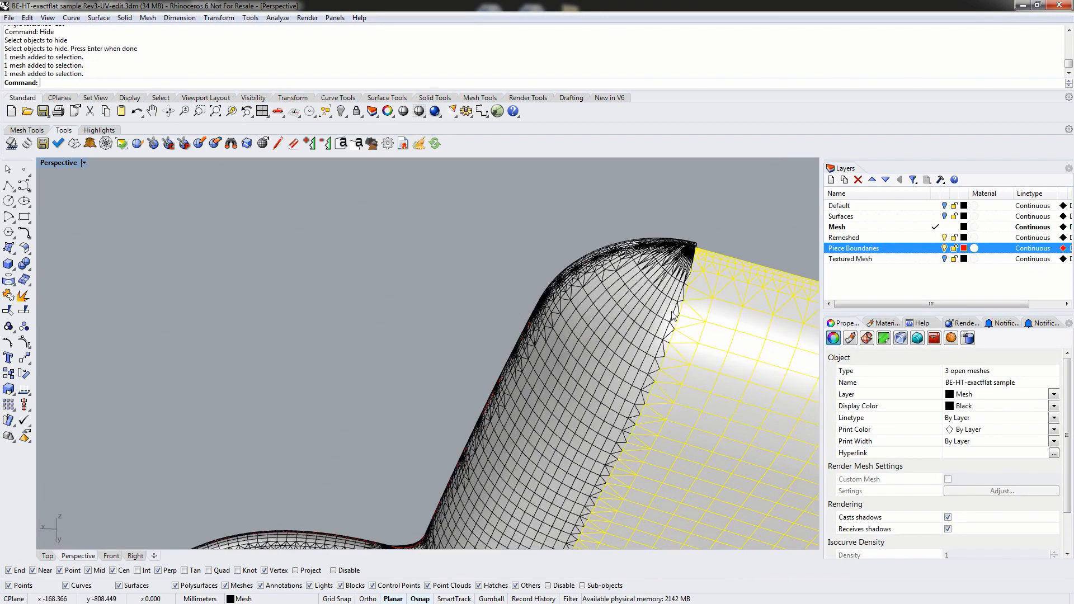
{"action": "left_click", "coordinate": [654, 319], "text": "shift"}
Try to add the rounded strip at the armrest's base to the selection, and dismiss the picks on overlapping meshes and curves
{"action": "right_click_drag", "start_coordinate": [653, 319], "coordinate": [496, 373]}
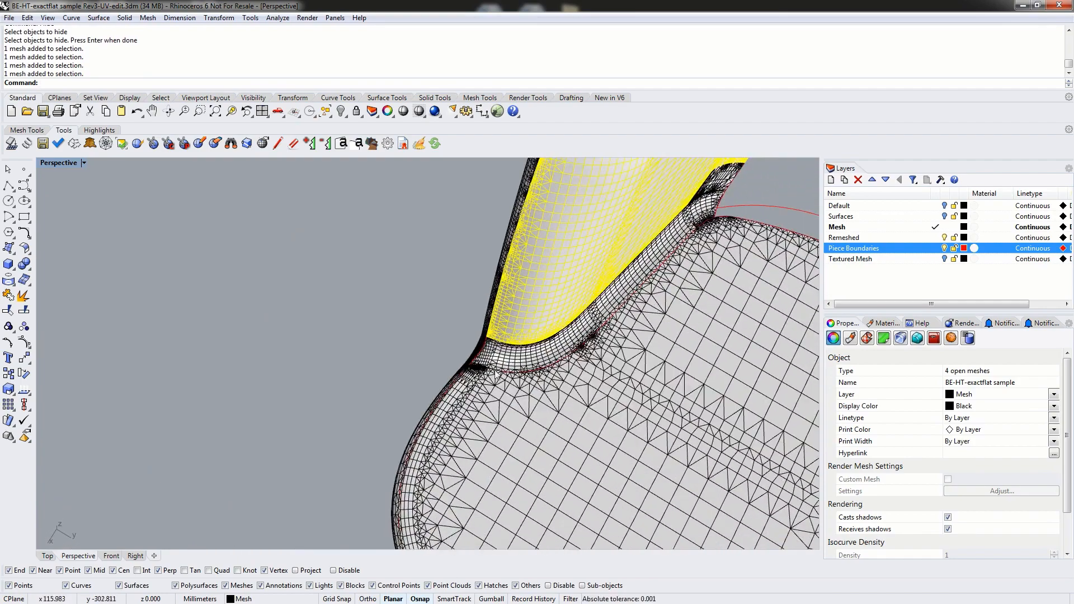
{"action": "scroll", "coordinate": [496, 374], "scroll_direction": "up", "scroll_amount": 8}
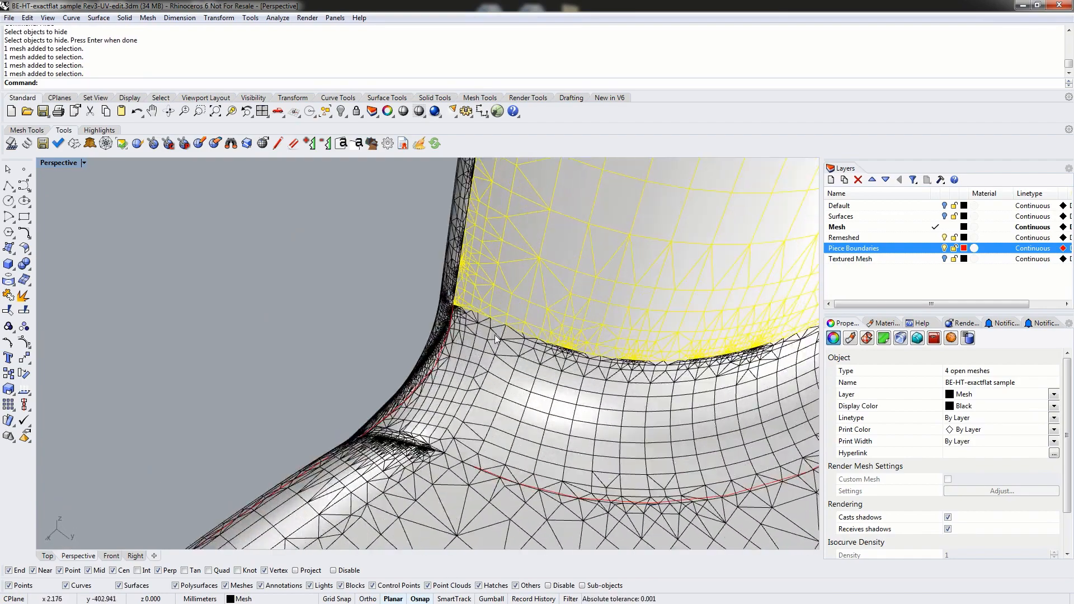
{"action": "left_click", "coordinate": [470, 354], "text": "shift"}
{"action": "right_click_drag", "start_coordinate": [446, 397], "coordinate": [538, 309]}
{"action": "scroll", "coordinate": [538, 309], "scroll_direction": "up", "scroll_amount": 10}
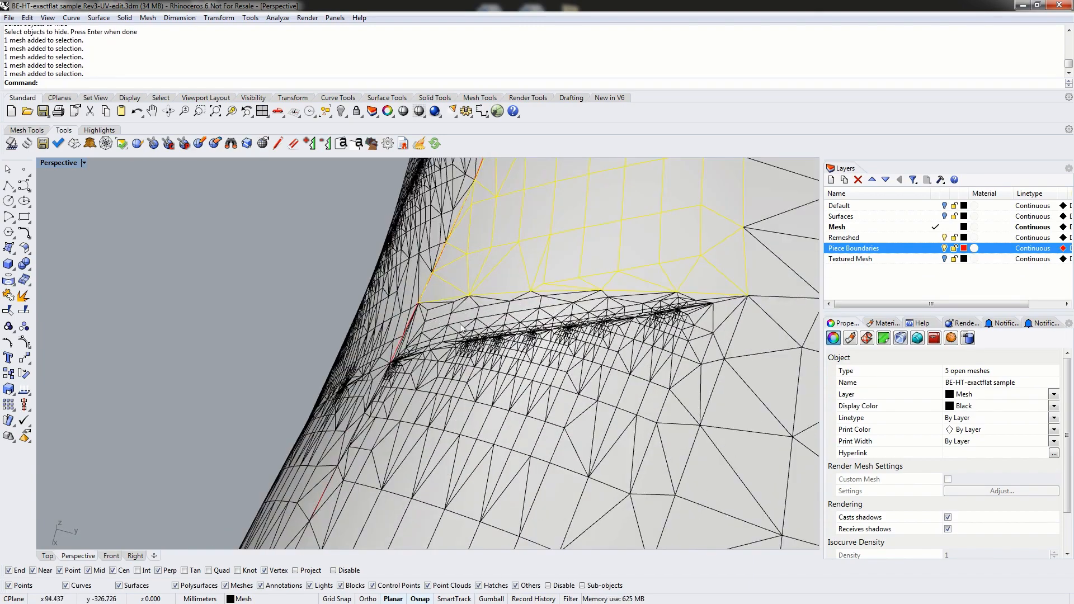
{"action": "left_click", "coordinate": [577, 252], "text": "ctrl"}
{"action": "right_click_drag", "start_coordinate": [566, 292], "coordinate": [516, 289]}
{"action": "left_click", "coordinate": [735, 451]}
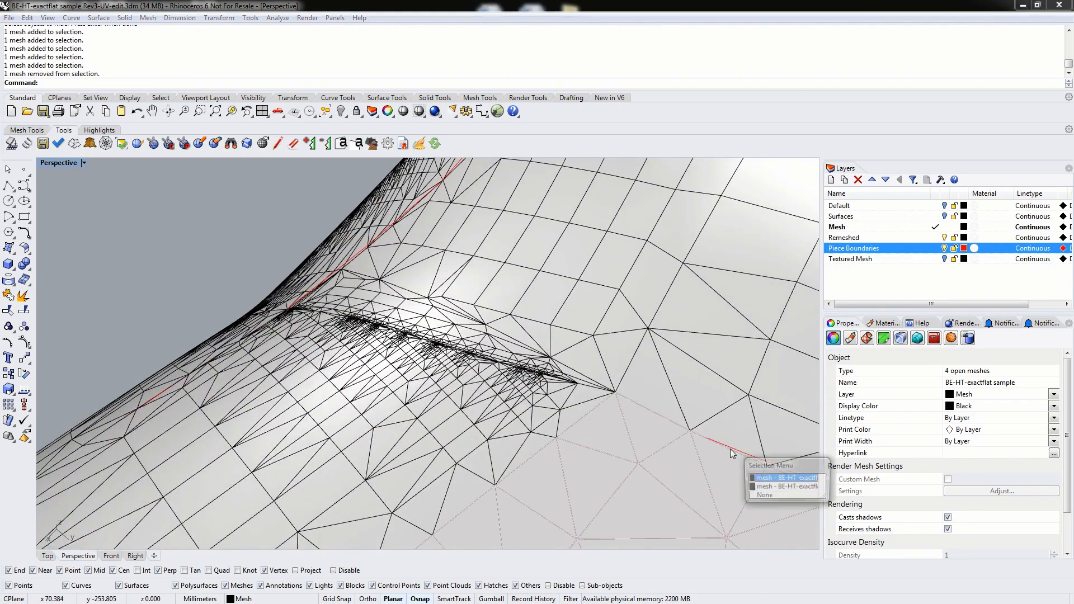
{"action": "left_click", "coordinate": [757, 496]}
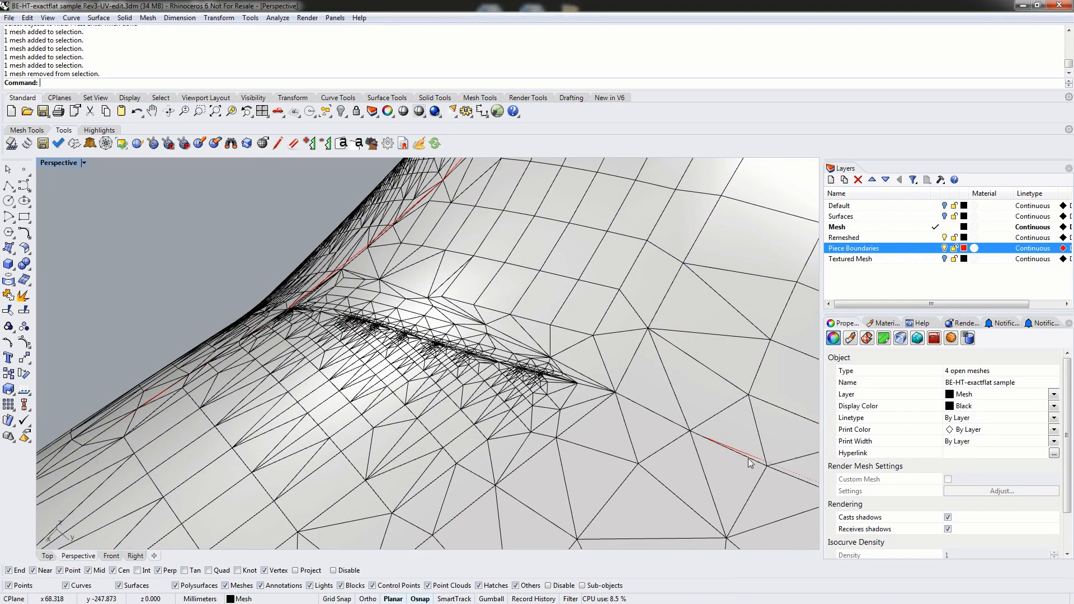
{"action": "left_click", "coordinate": [747, 454]}
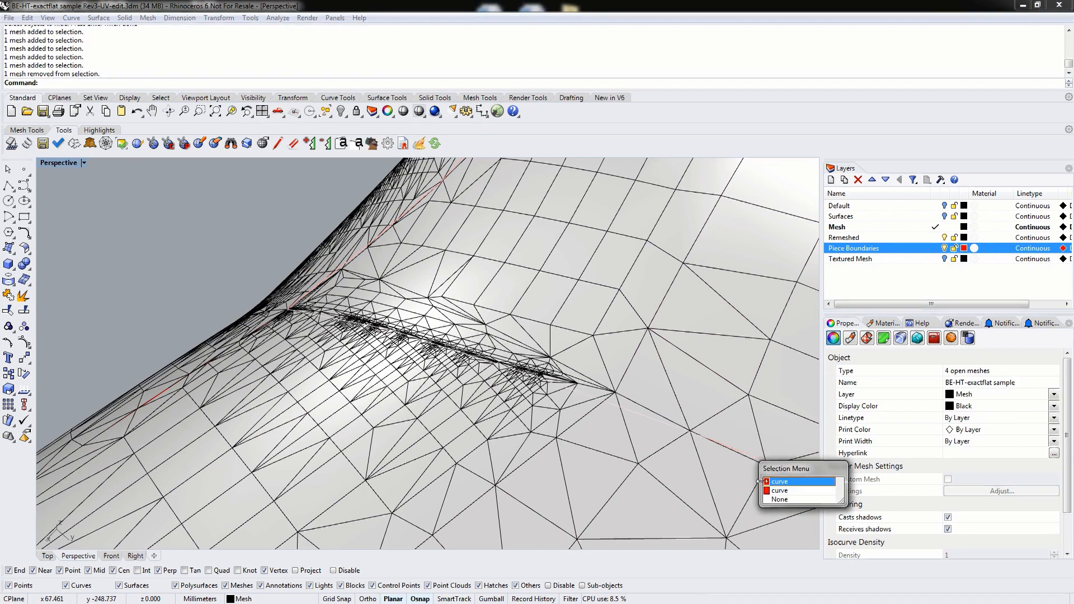
{"action": "left_click", "coordinate": [779, 499]}
Add the small sliver mesh, the rounded strips along the armrest's base and the corner pieces at its rear end to the selection
{"action": "left_click", "coordinate": [347, 294], "text": "shift"}
{"action": "left_click", "coordinate": [437, 283], "text": "shift"}
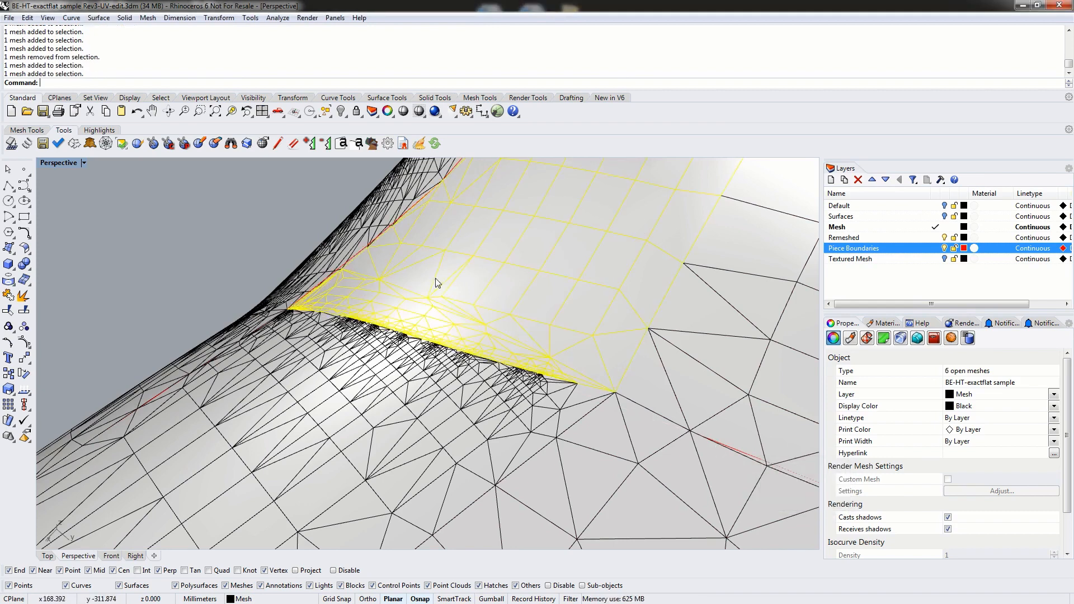
{"action": "left_click", "coordinate": [689, 374], "text": "shift"}
{"action": "right_click_drag", "start_coordinate": [689, 374], "coordinate": [150, 95]}
{"action": "left_click", "coordinate": [520, 384], "text": "shift"}
{"action": "left_click", "coordinate": [421, 287], "text": "shift"}
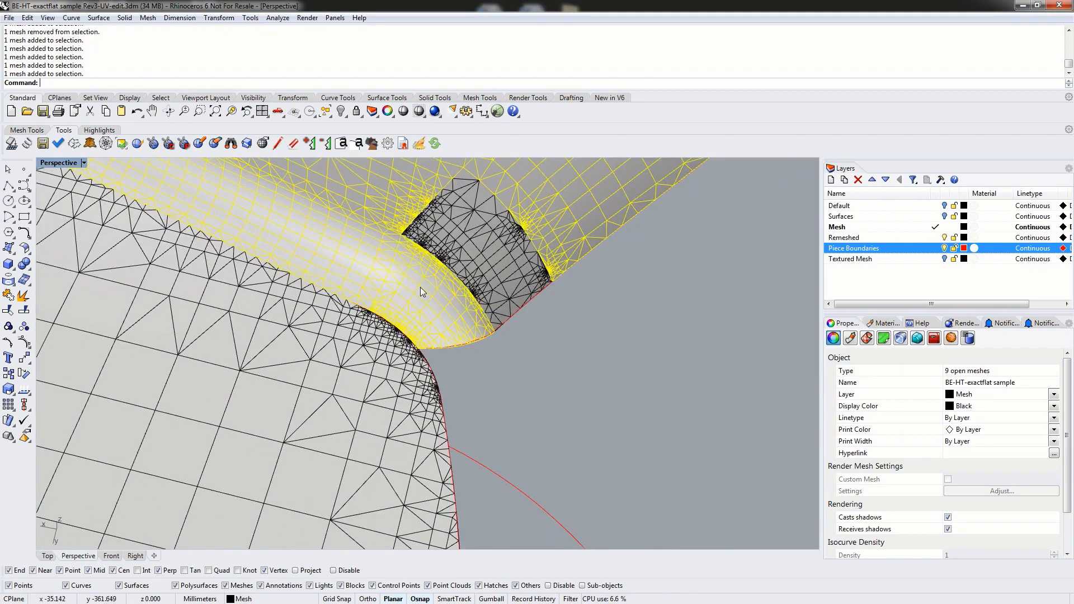
{"action": "left_click", "coordinate": [478, 267], "text": "shift"}
Join the selected armrest meshes and weld the joined mesh with an angle tolerance of 180
{"action": "scroll", "coordinate": [450, 229], "scroll_direction": "down", "scroll_amount": 12}
{"action": "right_click_drag", "start_coordinate": [493, 230], "coordinate": [413, 386], "text": "shift"}
{"action": "scroll", "coordinate": [392, 326], "scroll_direction": "up", "scroll_amount": 3}
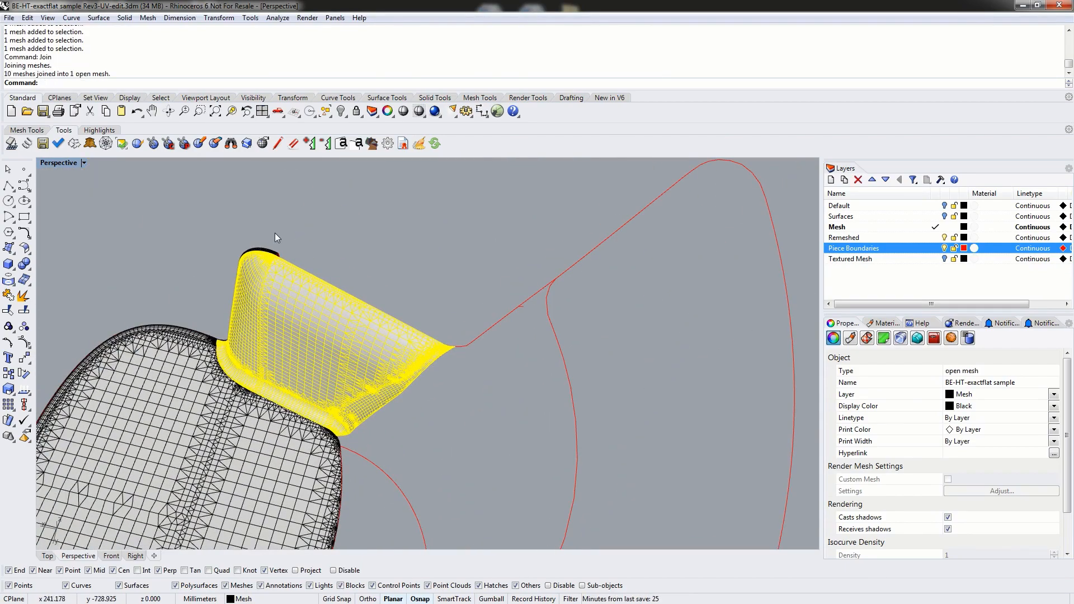
{"action": "type", "text": "weld"}
{"action": "key", "text": "Return"}
{"action": "key", "text": "Return"}
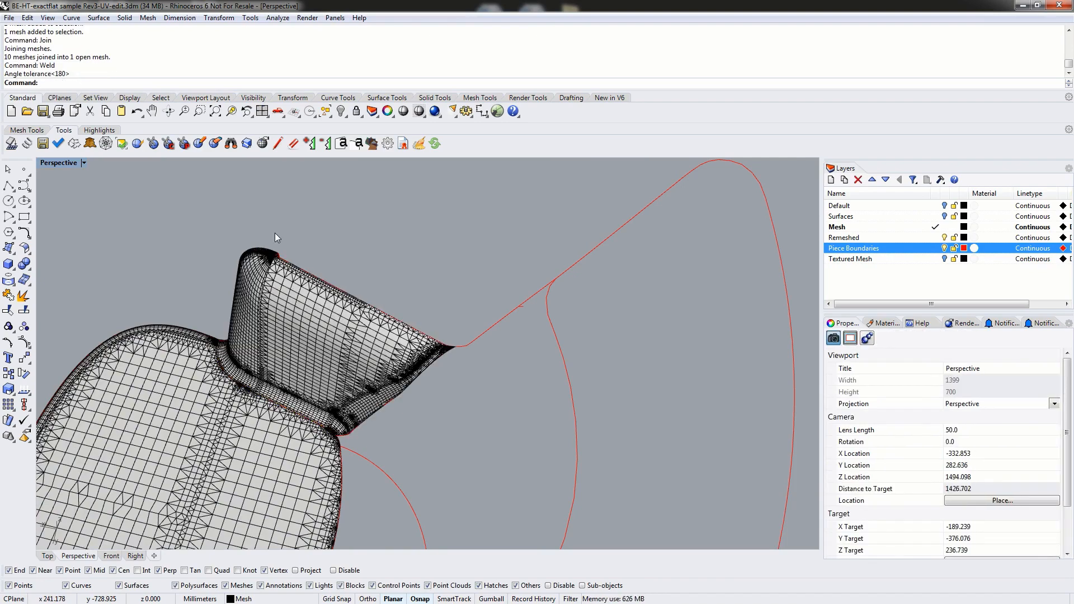
Hide the welded inner armrest mesh
{"action": "left_click", "coordinate": [290, 295]}
{"action": "type", "text": "Hide"}
{"action": "key", "text": "Return"}
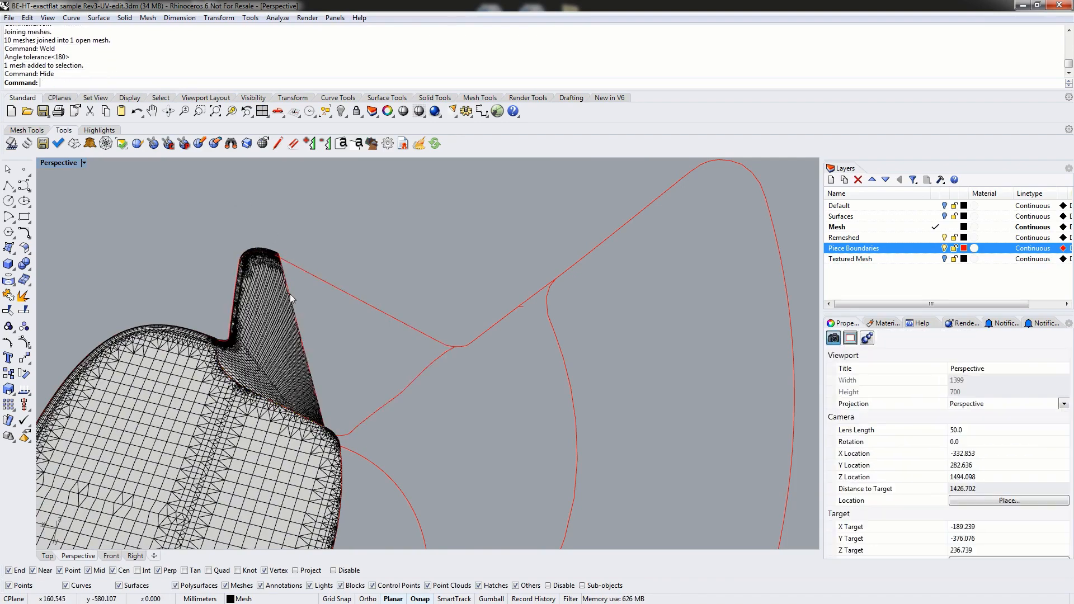
Select the small sliver mesh and the adjoining rounded strip at the front base of the opposite armrest
{"action": "right_click_drag", "start_coordinate": [336, 260], "coordinate": [458, 538]}
{"action": "scroll", "coordinate": [576, 430], "scroll_direction": "up", "scroll_amount": 15}
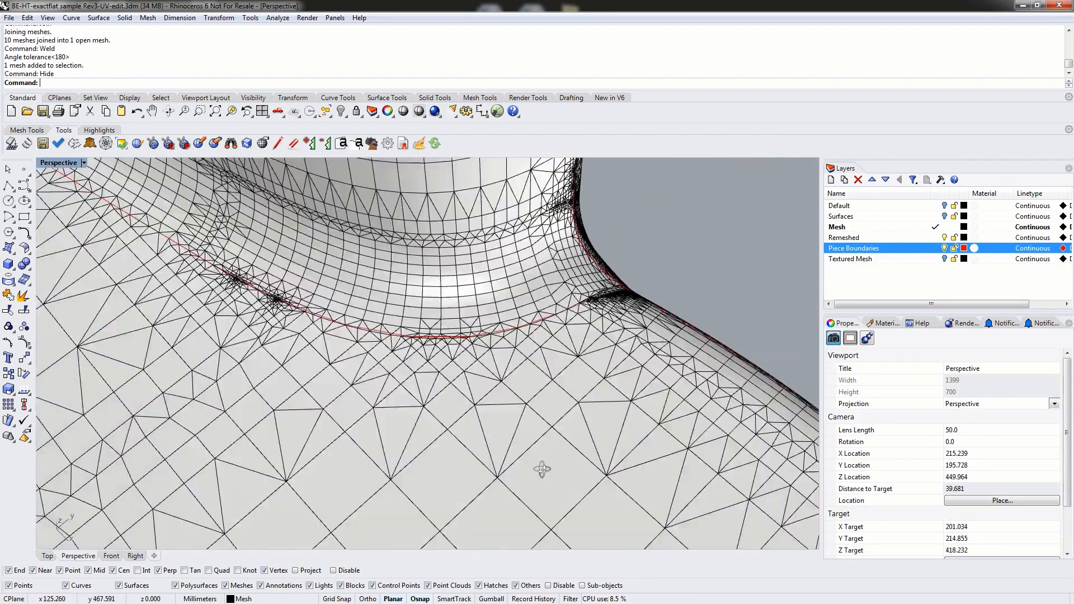
{"action": "right_click_drag", "start_coordinate": [541, 469], "coordinate": [576, 481]}
{"action": "scroll", "coordinate": [699, 197], "scroll_direction": "up", "scroll_amount": 5}
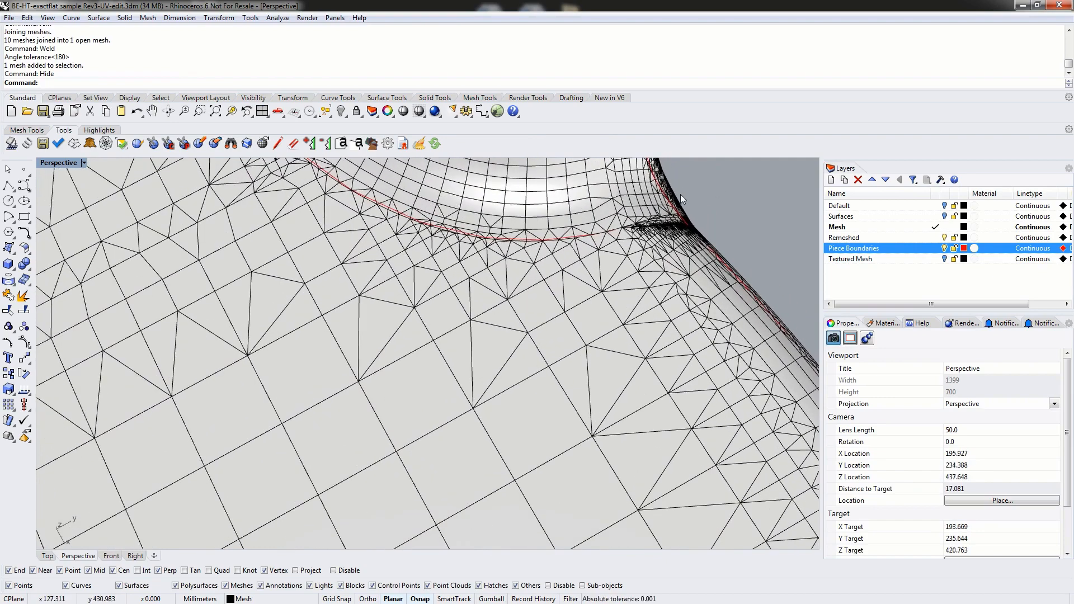
{"action": "left_click", "coordinate": [671, 227]}
{"action": "left_click", "coordinate": [693, 247]}
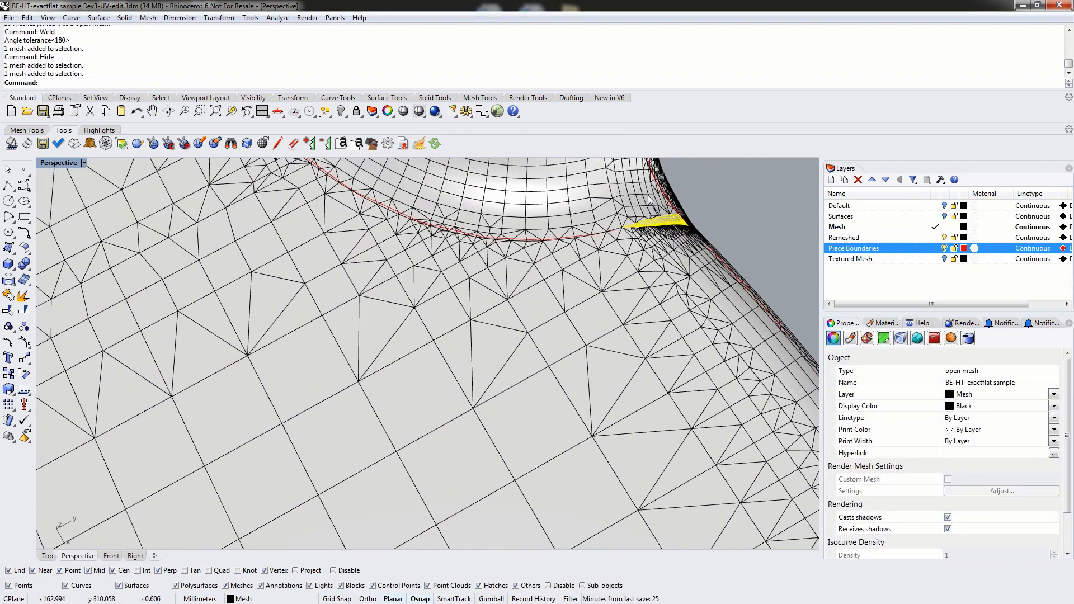
{"action": "left_click", "coordinate": [623, 223], "text": "shift"}
Add the opposite armrest's remaining base strips and its curved and inner panel meshes to the selection
{"action": "right_click_drag", "start_coordinate": [602, 213], "coordinate": [394, 439], "text": "shift"}
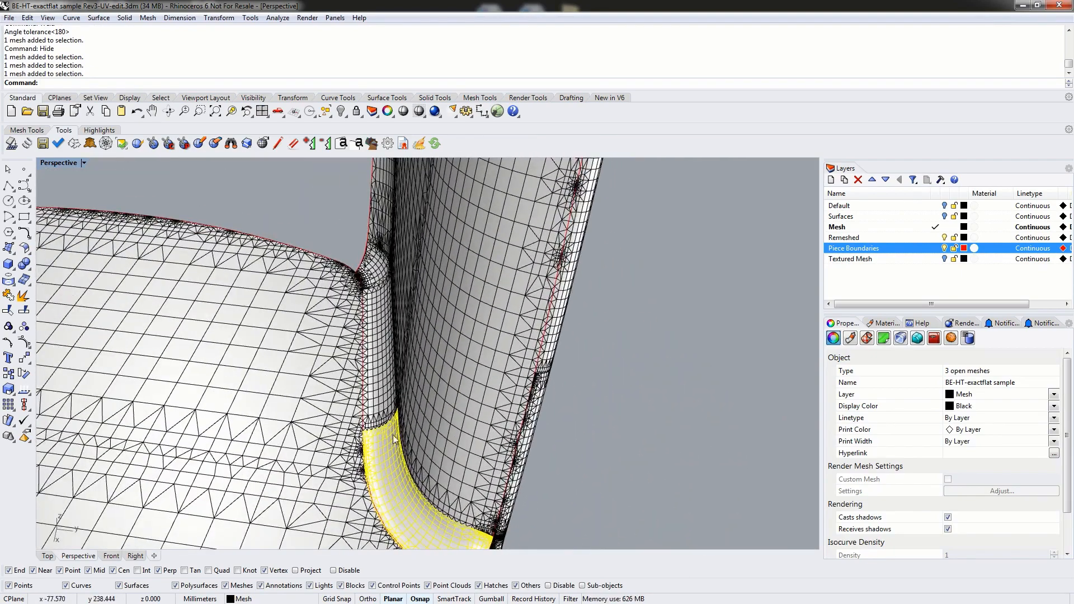
{"action": "left_click", "coordinate": [486, 517], "text": "shift"}
{"action": "right_click_drag", "start_coordinate": [357, 324], "coordinate": [343, 412]}
{"action": "left_click", "coordinate": [104, 374], "text": "shift"}
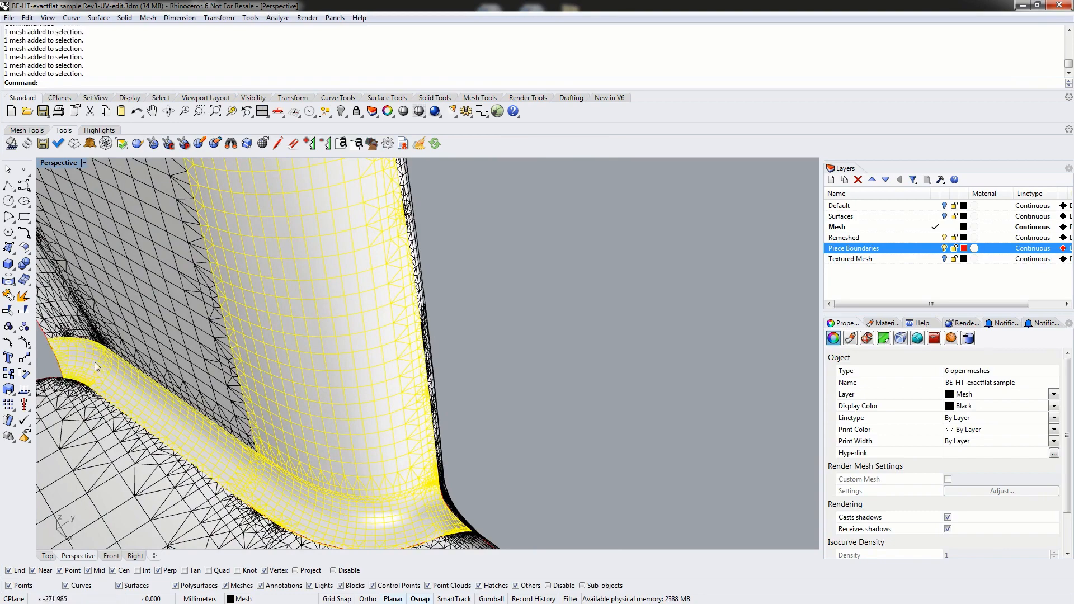
{"action": "left_click", "coordinate": [103, 325], "text": "shift"}
Join the opposite armrest's selected meshes and weld them with an angle tolerance of 180
{"action": "right_click_drag", "start_coordinate": [48, 275], "coordinate": [354, 388]}
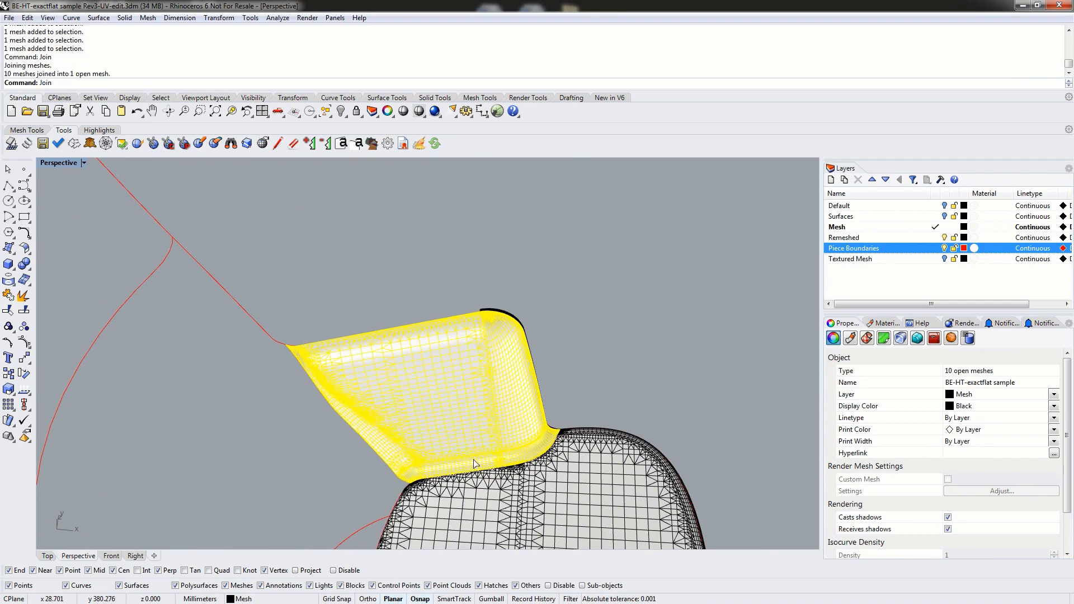
{"action": "key", "text": "Return"}
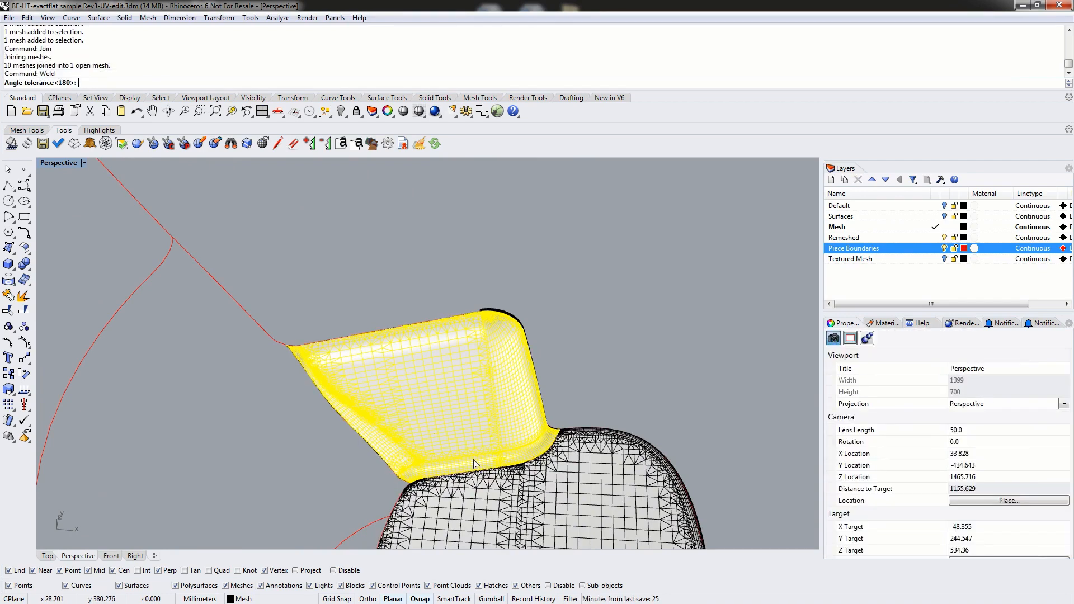
{"action": "key", "text": "Return"}
Hide the opposite armrest's welded inner mesh
{"action": "type", "text": "H"}
{"action": "key", "text": "Return"}
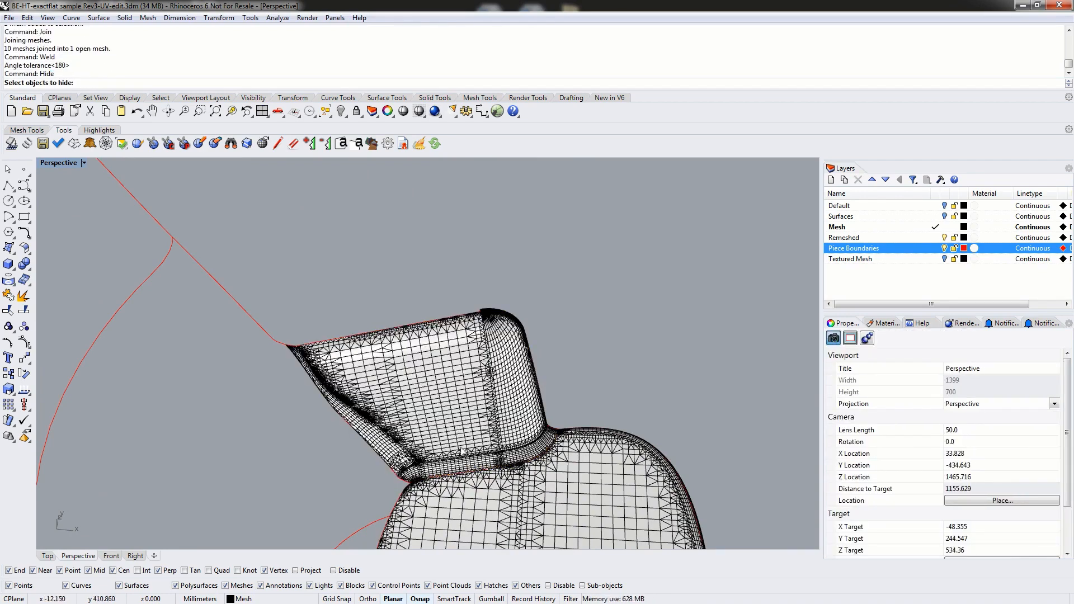
{"action": "left_click", "coordinate": [412, 417]}
{"action": "key", "text": "Return"}
Select all boundary curves to examine how they run around the remaining chair meshes, and clear the selection
{"action": "right_click_drag", "start_coordinate": [676, 350], "coordinate": [477, 357]}
{"action": "scroll", "coordinate": [476, 357], "scroll_direction": "down", "scroll_amount": 4}
{"action": "right_click_drag", "start_coordinate": [485, 482], "coordinate": [449, 340], "text": "shift"}
{"action": "scroll", "coordinate": [437, 319], "scroll_direction": "up", "scroll_amount": 7}
{"action": "scroll", "coordinate": [437, 318], "scroll_direction": "up", "scroll_amount": 4}
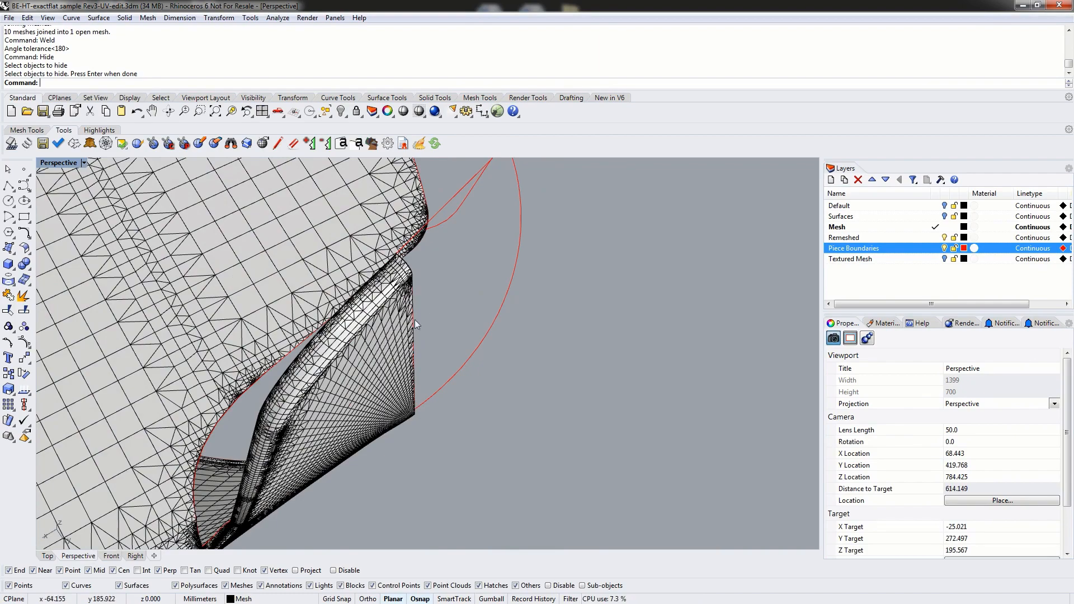
{"action": "left_click", "coordinate": [415, 320]}
{"action": "type", "text": "SelCrv"}
{"action": "key", "text": "Return"}
{"action": "right_click_drag", "start_coordinate": [448, 236], "coordinate": [329, 334]}
{"action": "scroll", "coordinate": [434, 301], "scroll_direction": "down", "scroll_amount": 5}
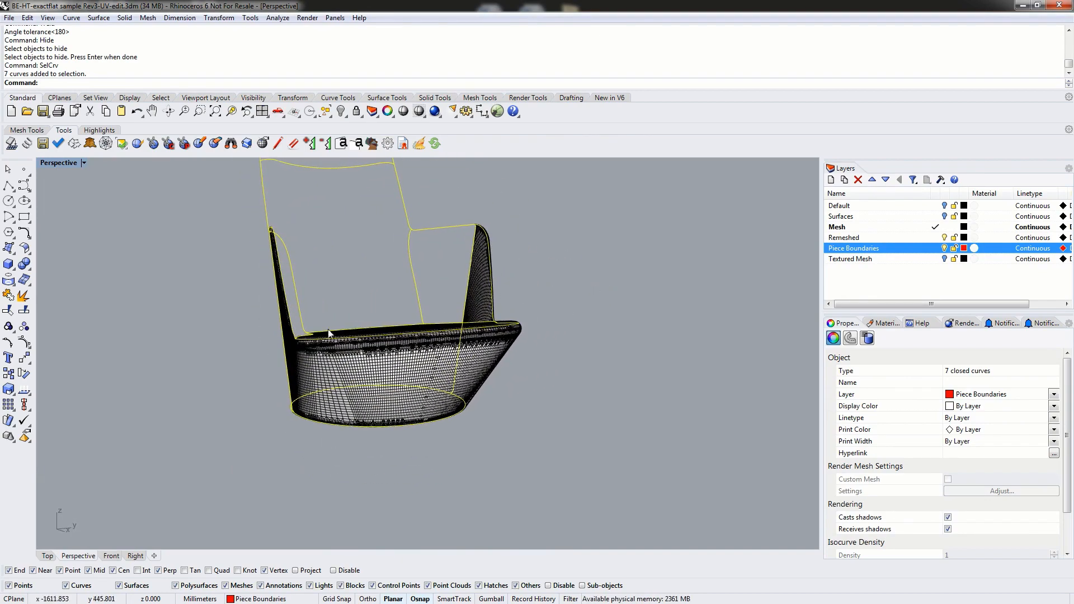
{"action": "right_click_drag", "start_coordinate": [268, 311], "coordinate": [456, 419]}
{"action": "left_click", "coordinate": [382, 311]}
Select the seat's mesh pieces one at a time to examine how the seat is divided against its boundary
{"action": "right_click_drag", "start_coordinate": [383, 311], "coordinate": [439, 319]}
{"action": "scroll", "coordinate": [439, 319], "scroll_direction": "up", "scroll_amount": 5}
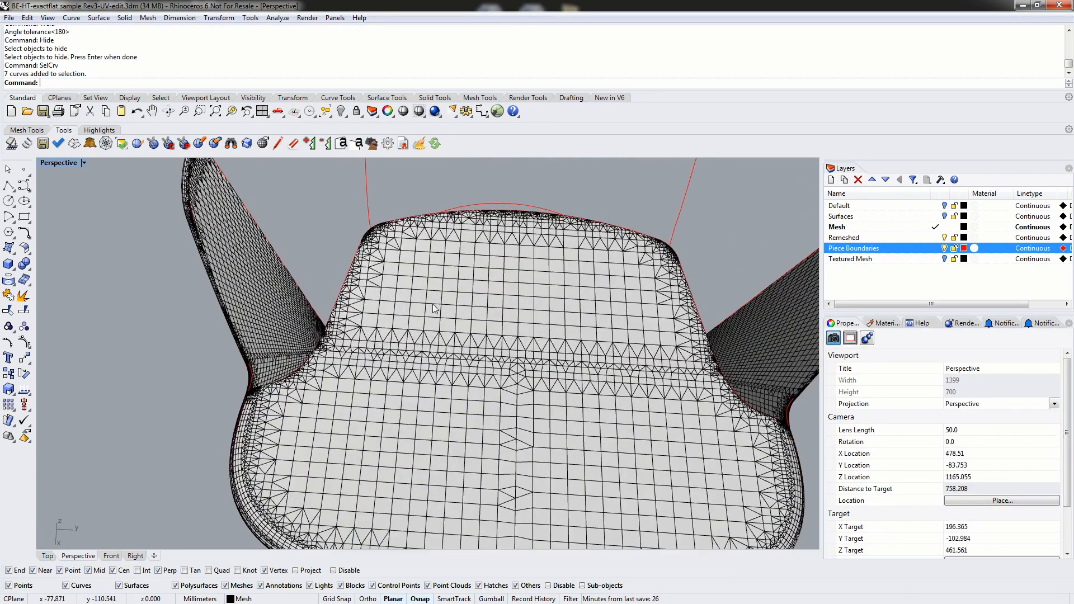
{"action": "left_click", "coordinate": [439, 317]}
{"action": "left_click", "coordinate": [418, 414]}
{"action": "left_click", "coordinate": [540, 395]}
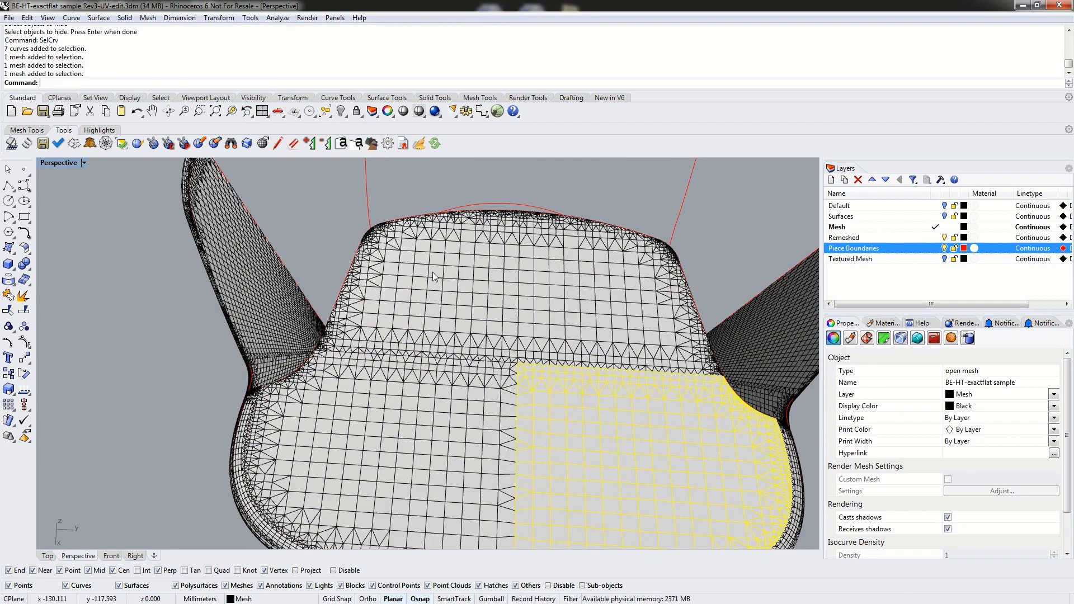
{"action": "left_click", "coordinate": [365, 400]}
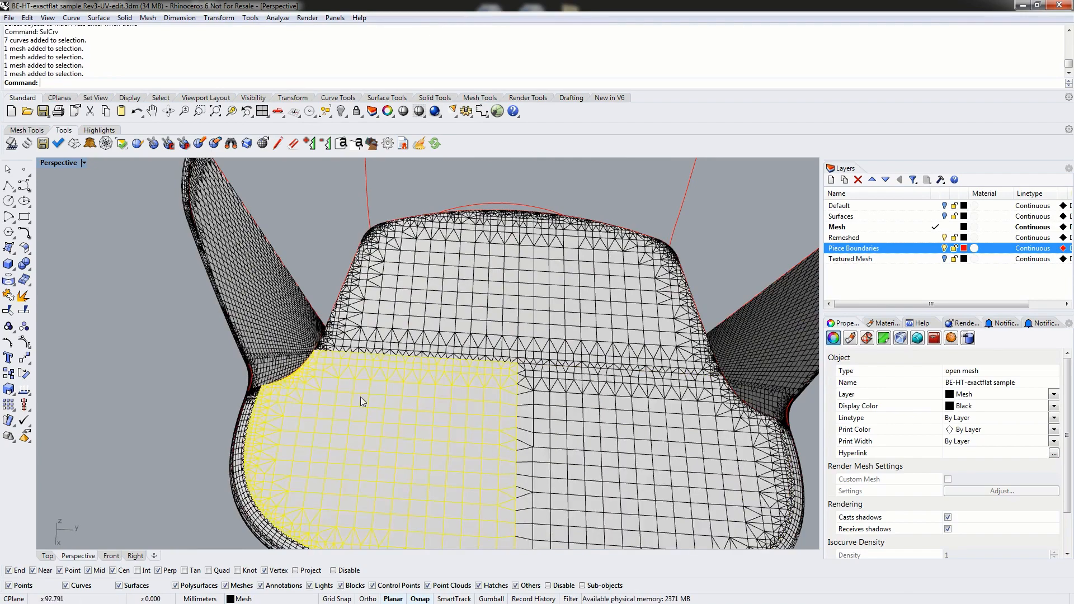
{"action": "left_click", "coordinate": [581, 464]}
{"action": "right_click_drag", "start_coordinate": [550, 480], "coordinate": [490, 268], "text": "shift"}
{"action": "right_click_drag", "start_coordinate": [434, 360], "coordinate": [473, 344]}
{"action": "left_click", "coordinate": [197, 433]}
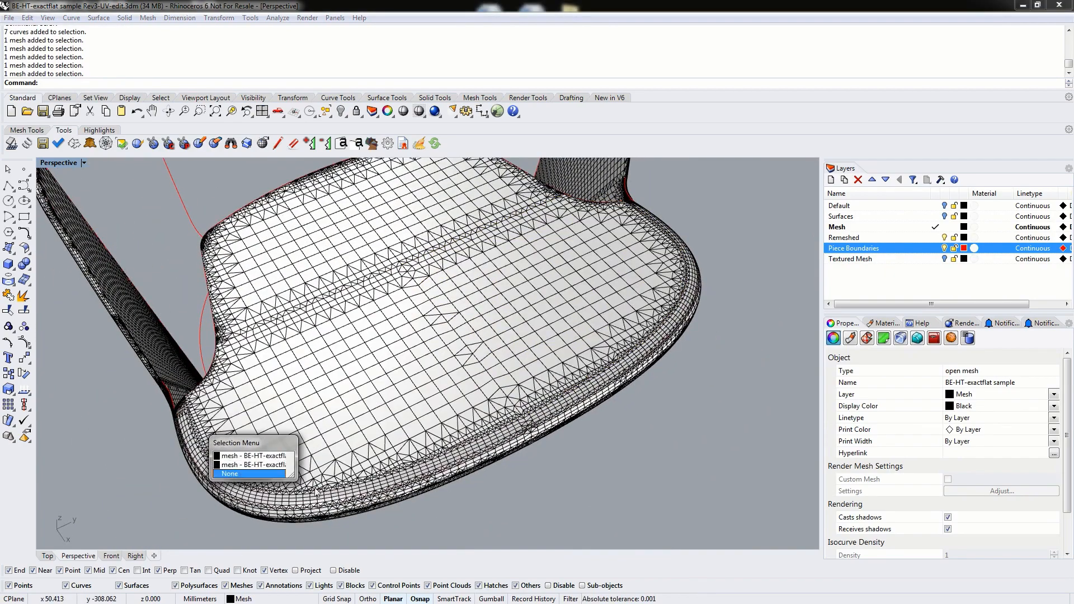
{"action": "left_click", "coordinate": [277, 268]}
{"action": "right_click_drag", "start_coordinate": [438, 266], "coordinate": [413, 395]}
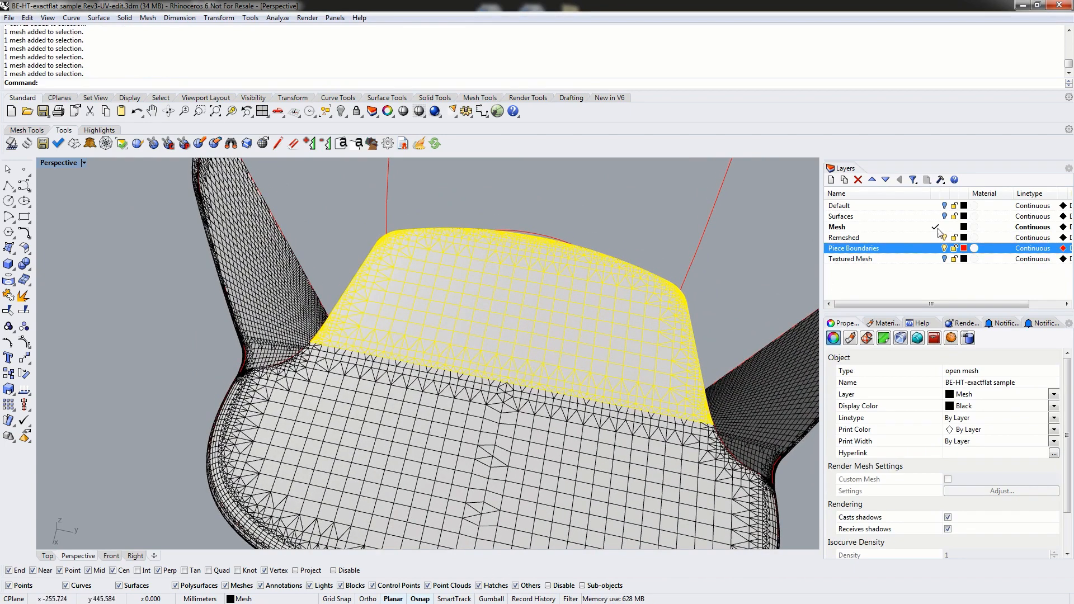
Make the Textured Mesh layer current and turn off the Mesh layer
{"action": "left_click", "coordinate": [935, 259]}
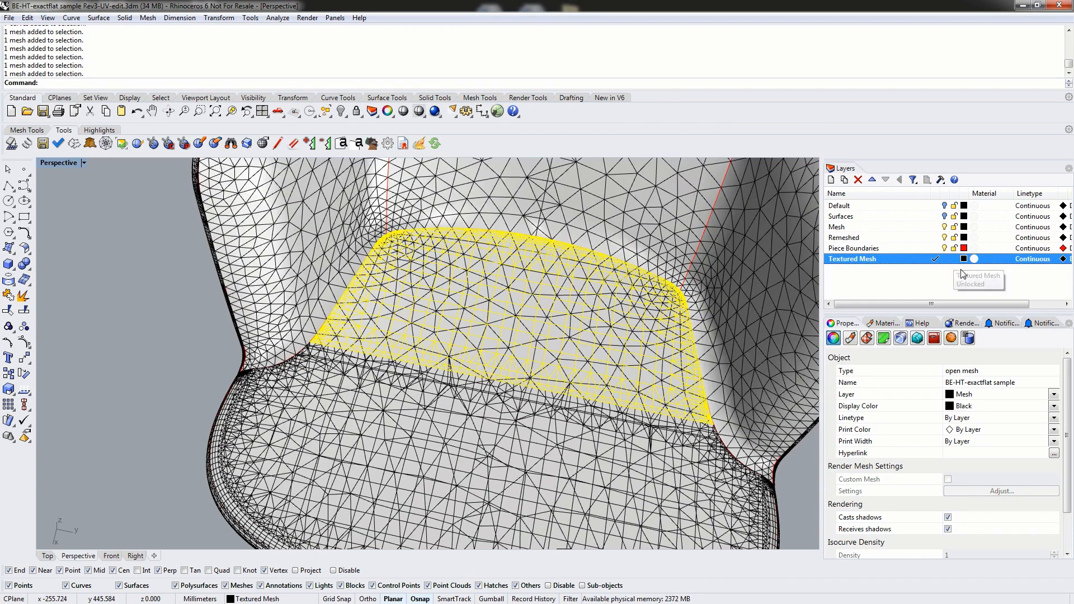
{"action": "left_click", "coordinate": [945, 228]}
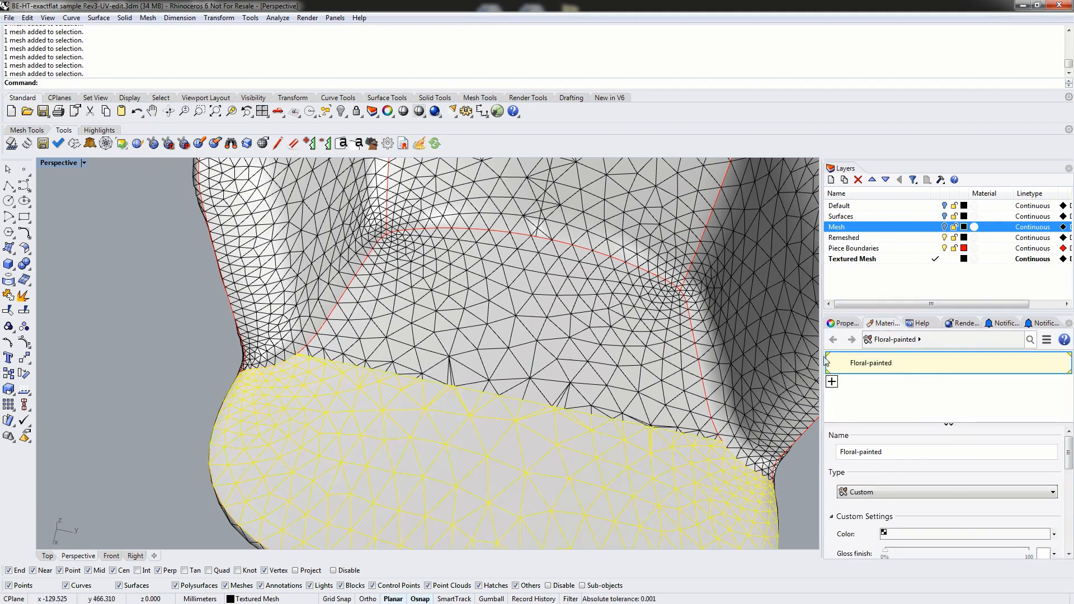
Clear the selection, make the Mesh layer current, and turn off the Remeshed and Textured Mesh layers
{"action": "key", "text": "Escape"}
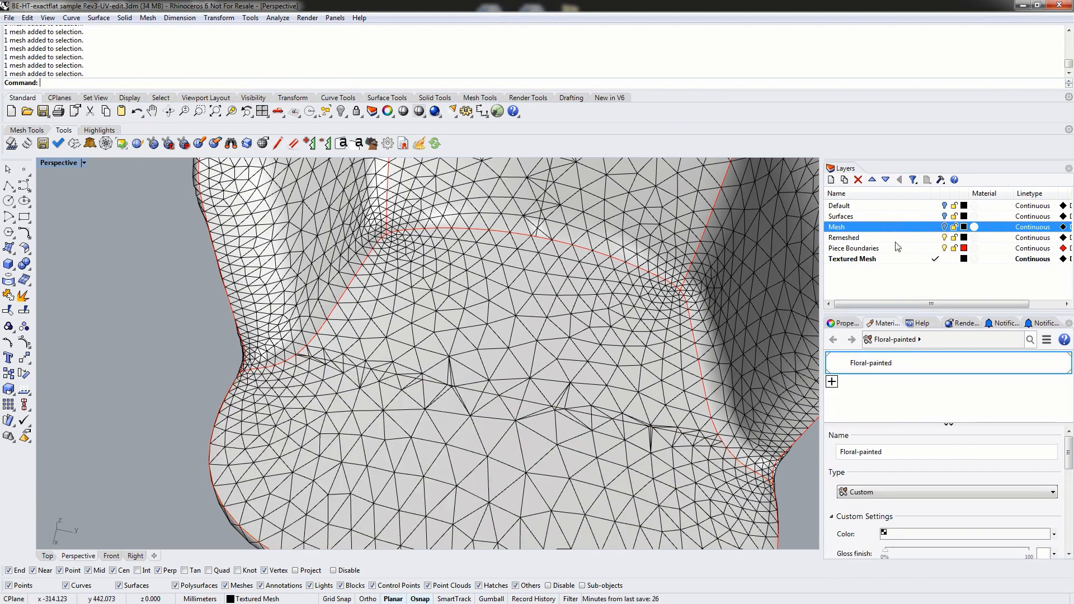
{"action": "left_click", "coordinate": [935, 226]}
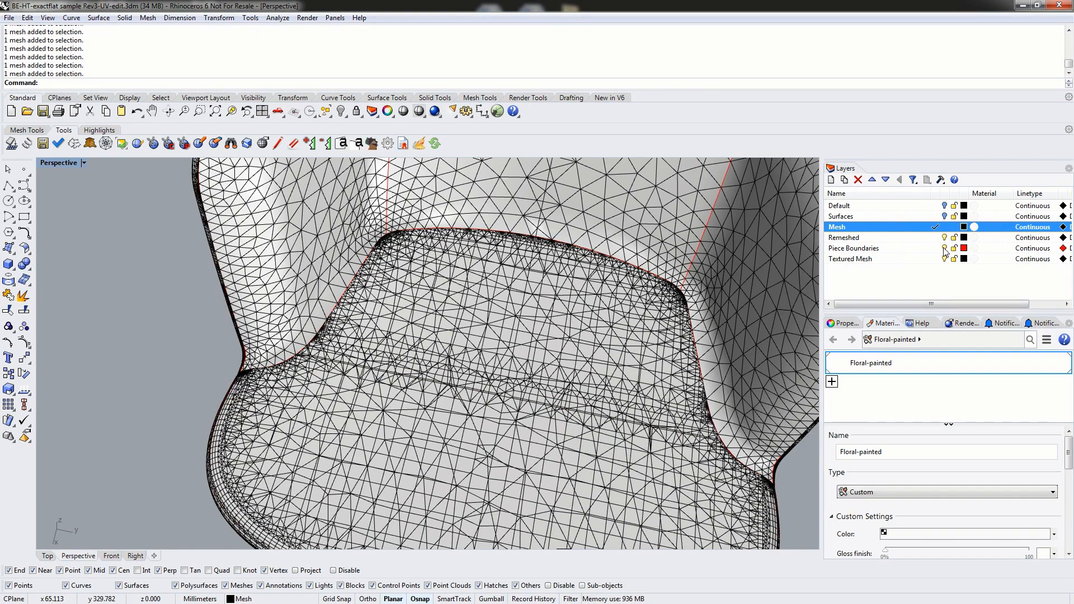
{"action": "left_click", "coordinate": [944, 237]}
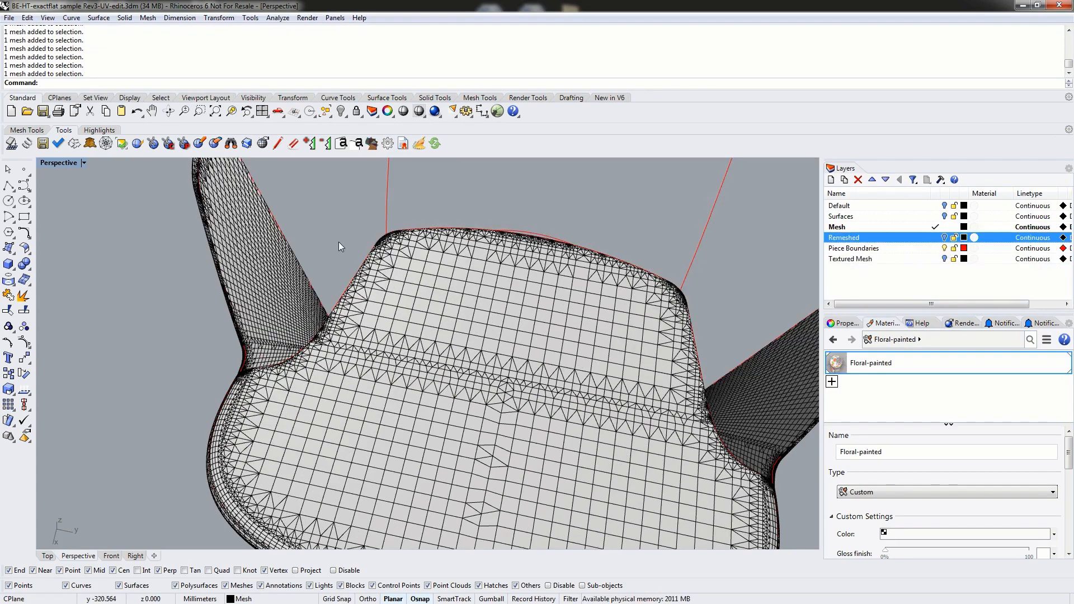
Join the five mesh pieces of the seat, including its rolled front edge, into one mesh
{"action": "left_click", "coordinate": [522, 323]}
{"action": "left_click", "coordinate": [428, 398], "text": "shift"}
{"action": "left_click", "coordinate": [605, 476], "text": "shift"}
{"action": "right_click_drag", "start_coordinate": [606, 475], "coordinate": [724, 291]}
{"action": "left_click", "coordinate": [724, 291], "text": "shift"}
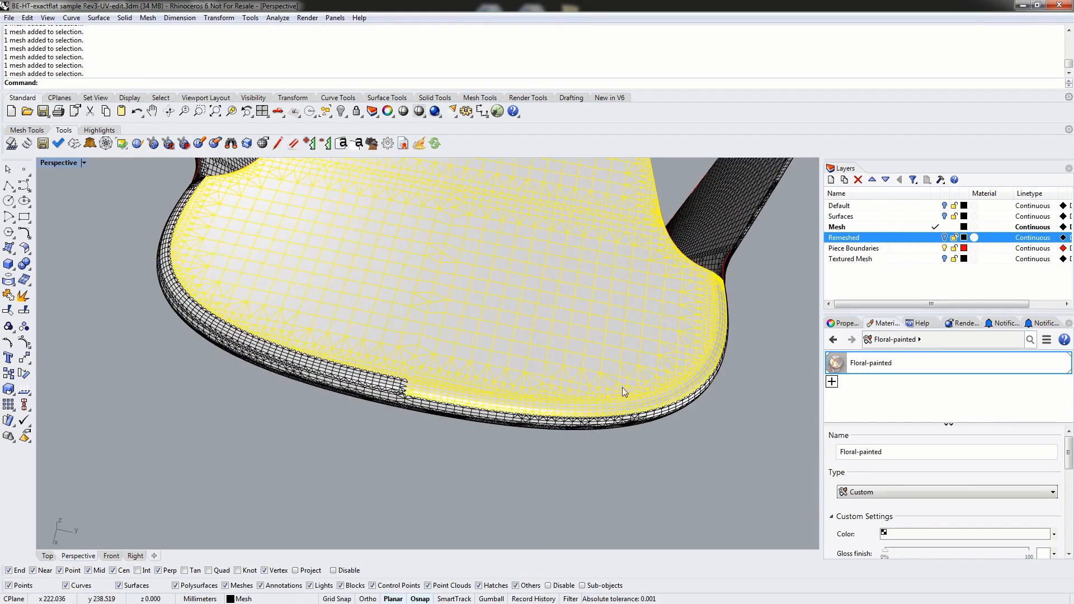
{"action": "left_click", "coordinate": [377, 377], "text": "shift"}
{"action": "right_click_drag", "start_coordinate": [176, 263], "coordinate": [301, 184]}
{"action": "right_click_drag", "start_coordinate": [236, 419], "coordinate": [539, 209], "text": "shift"}
{"action": "scroll", "coordinate": [280, 314], "scroll_direction": "up", "scroll_amount": 5}
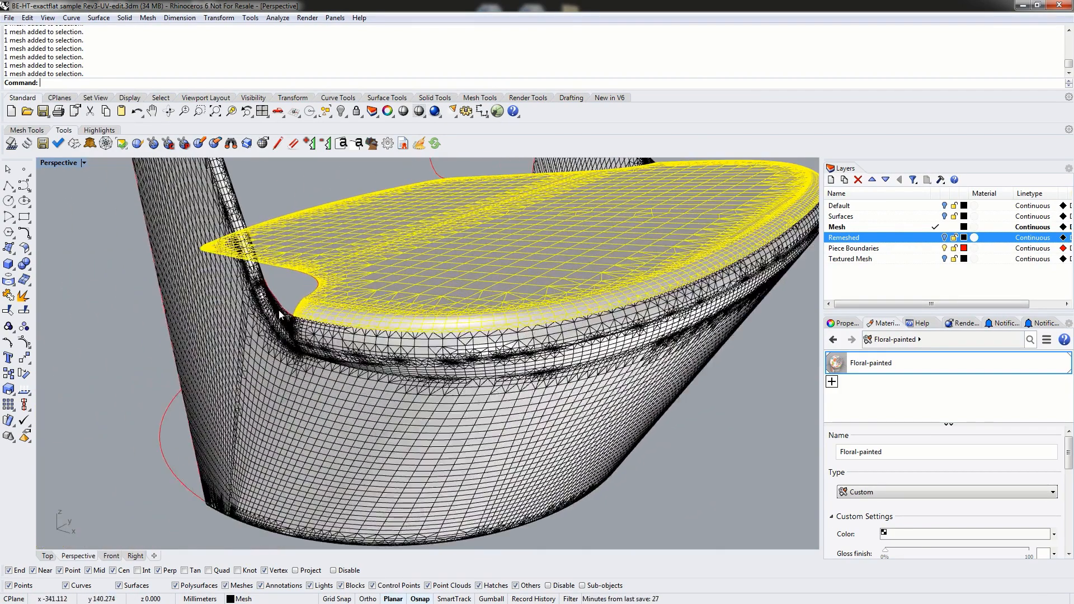
{"action": "key", "text": "Return"}
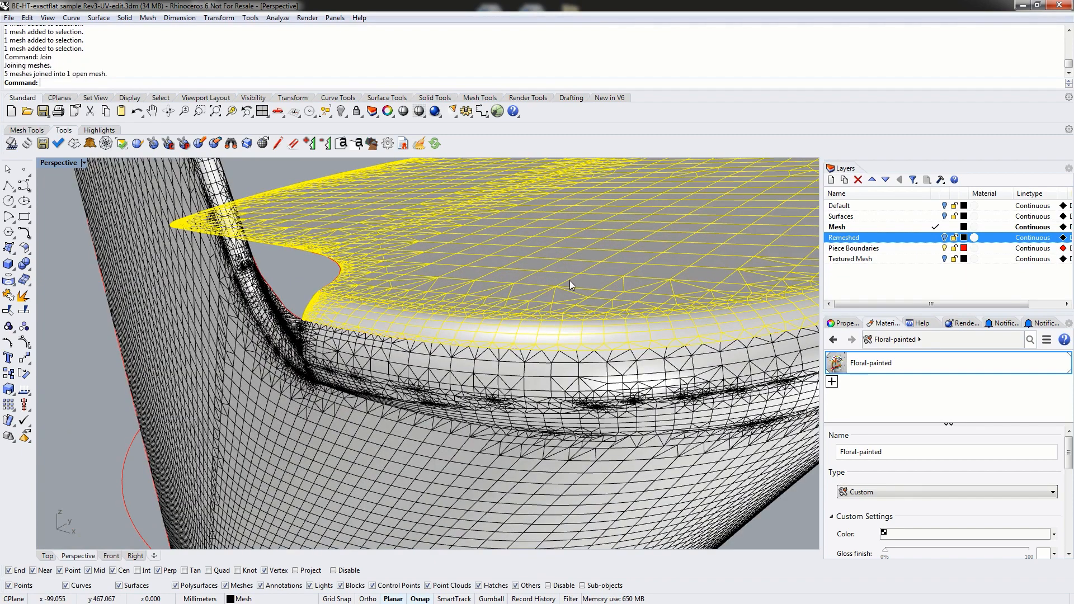
Weld the joined seat mesh with an angle tolerance of 180, and hide it
{"action": "type", "text": "weld"}
{"action": "key", "text": "Return"}
{"action": "key", "text": "Escape"}
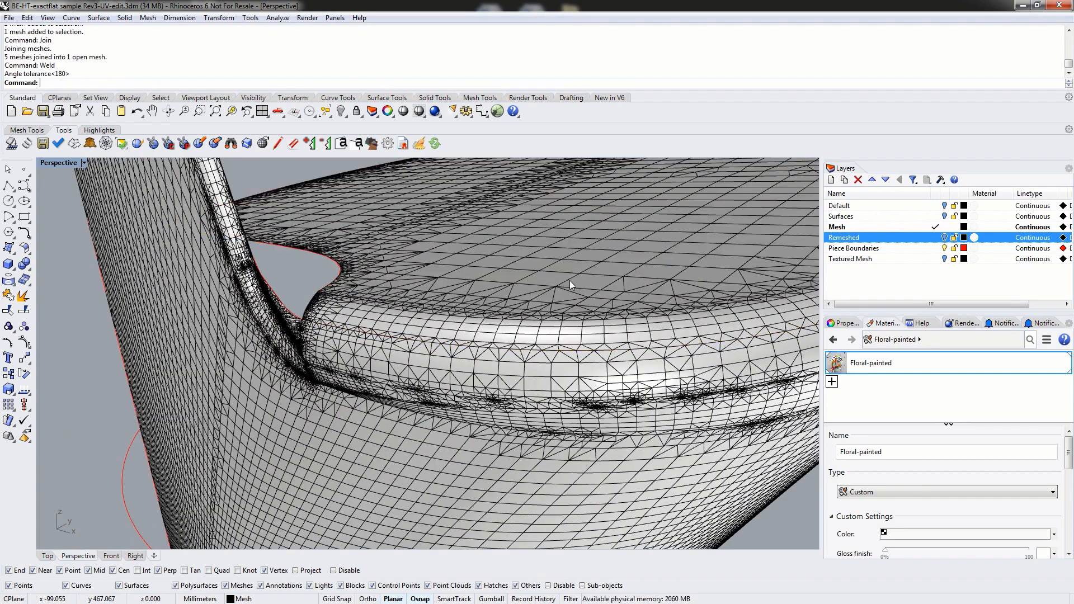
{"action": "left_click", "coordinate": [569, 280]}
{"action": "type", "text": "h"}
{"action": "key", "text": "Return"}
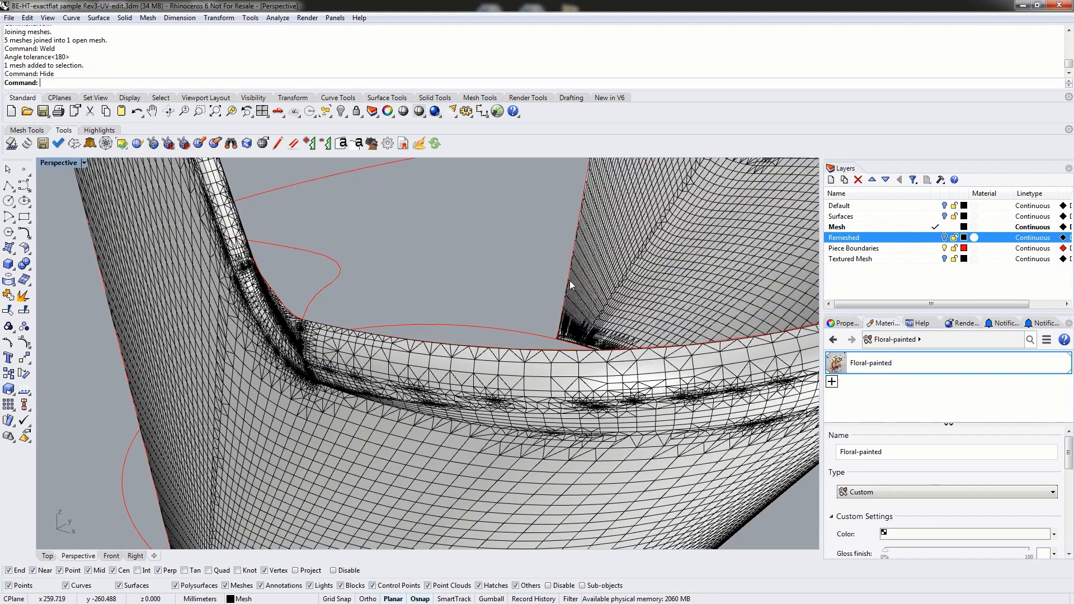
Select all remaining meshes of the chair's outer base and armrests, and join them into one mesh
{"action": "mouse_move", "coordinate": [575, 287]}
{"action": "right_mouse_down"}
{"action": "mouse_move", "coordinate": [602, 294]}
{"action": "mouse_move", "coordinate": [583, 284]}
{"action": "right_mouse_up"}
{"action": "scroll", "coordinate": [593, 292], "scroll_direction": "down", "scroll_amount": 7}
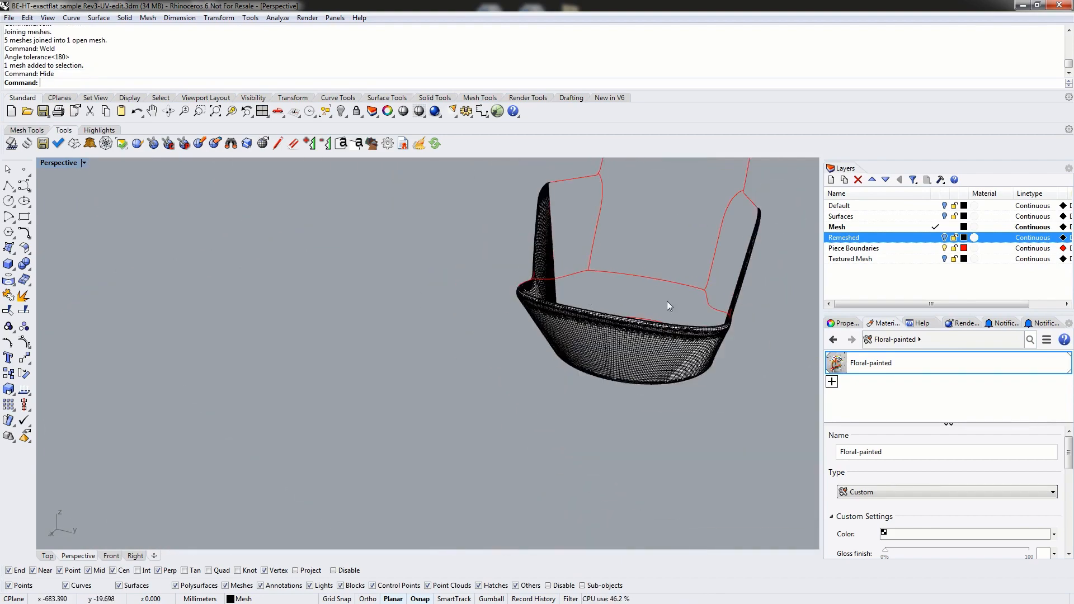
{"action": "right_click_drag", "start_coordinate": [667, 300], "coordinate": [535, 292], "text": "shift"}
{"action": "right_click_drag", "start_coordinate": [599, 302], "coordinate": [518, 392]}
{"action": "type", "text": "SelMesh"}
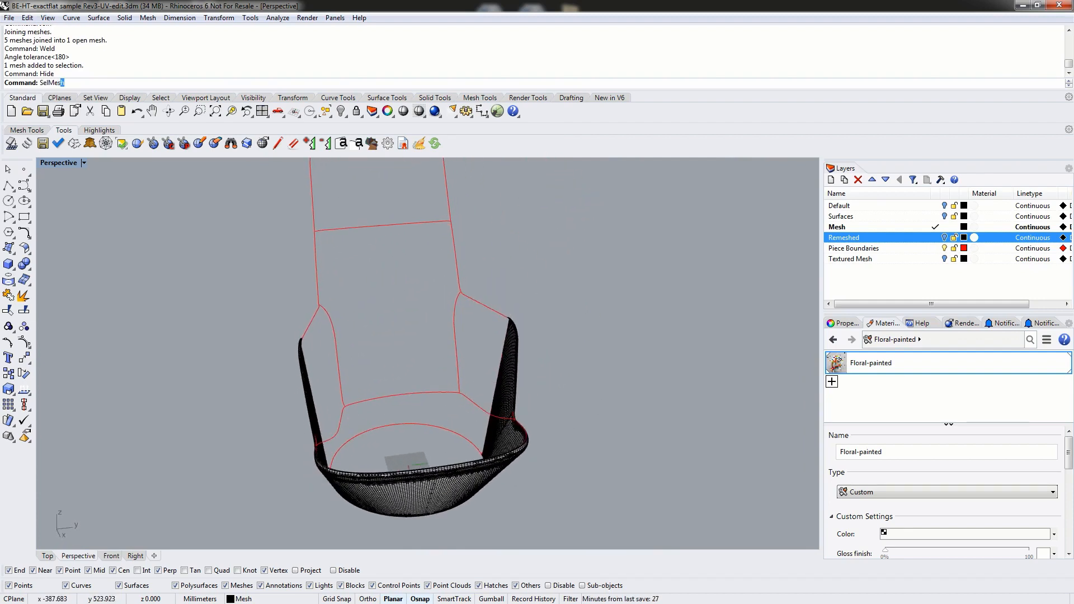
{"action": "key", "text": "Return"}
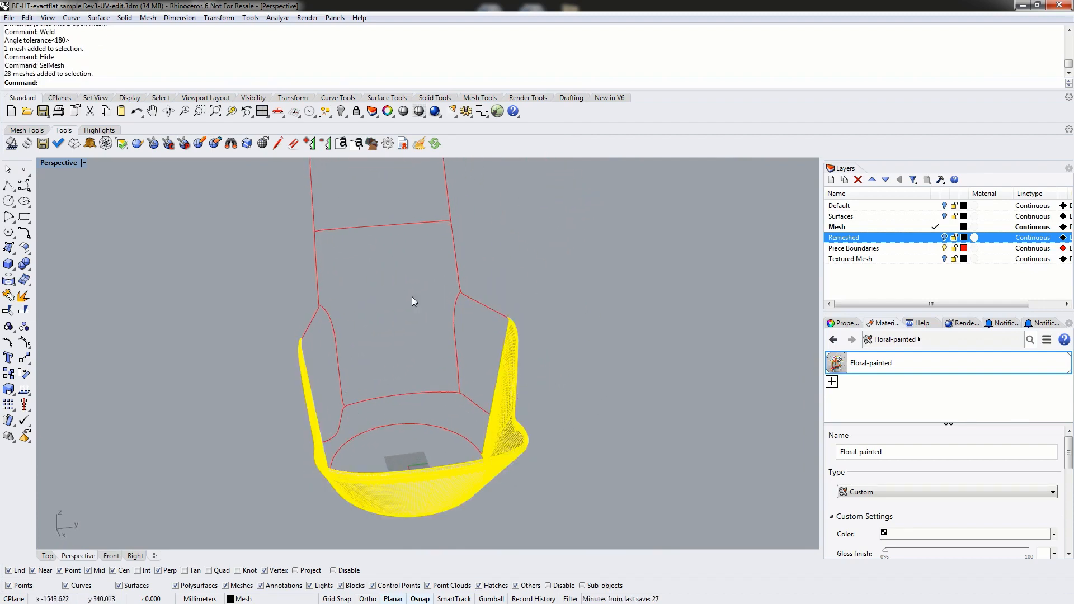
{"action": "right_click_drag", "start_coordinate": [413, 298], "coordinate": [408, 388]}
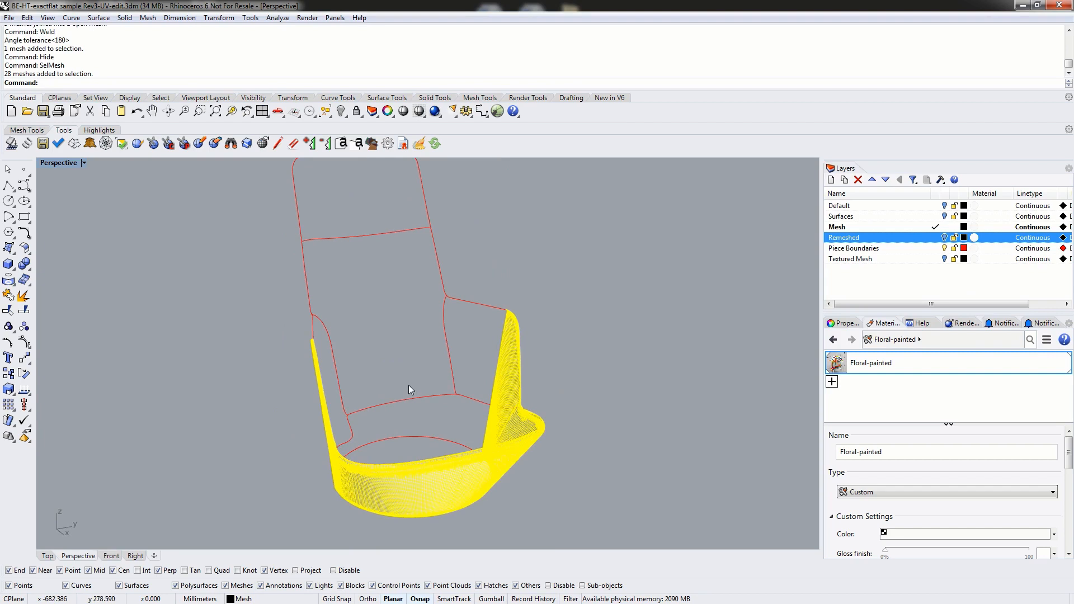
{"action": "key", "text": "Return"}
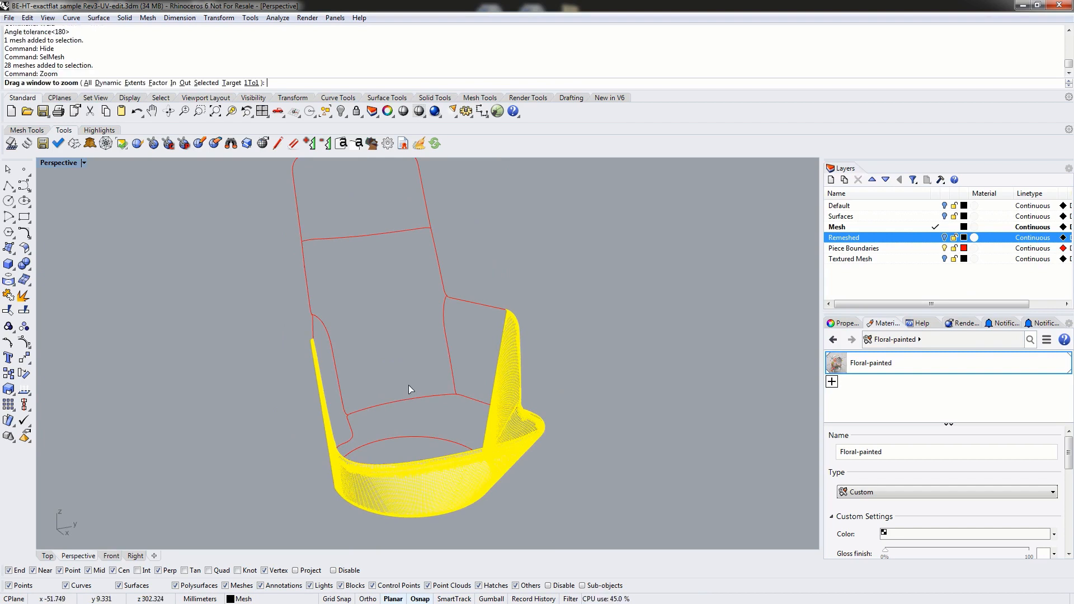
{"action": "left_click", "coordinate": [207, 83]}
{"action": "right_click_drag", "start_coordinate": [502, 220], "coordinate": [703, 304]}
{"action": "key", "text": "Return"}
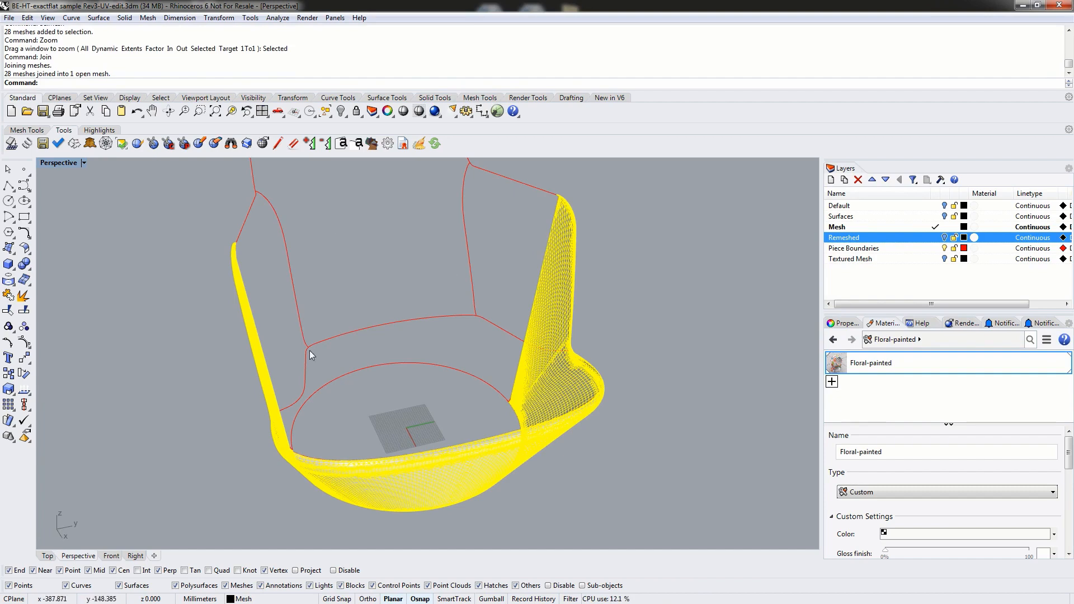
Weld the joined outer base mesh with an angle tolerance of 180, and hide it
{"action": "right_click_drag", "start_coordinate": [310, 352], "coordinate": [381, 317]}
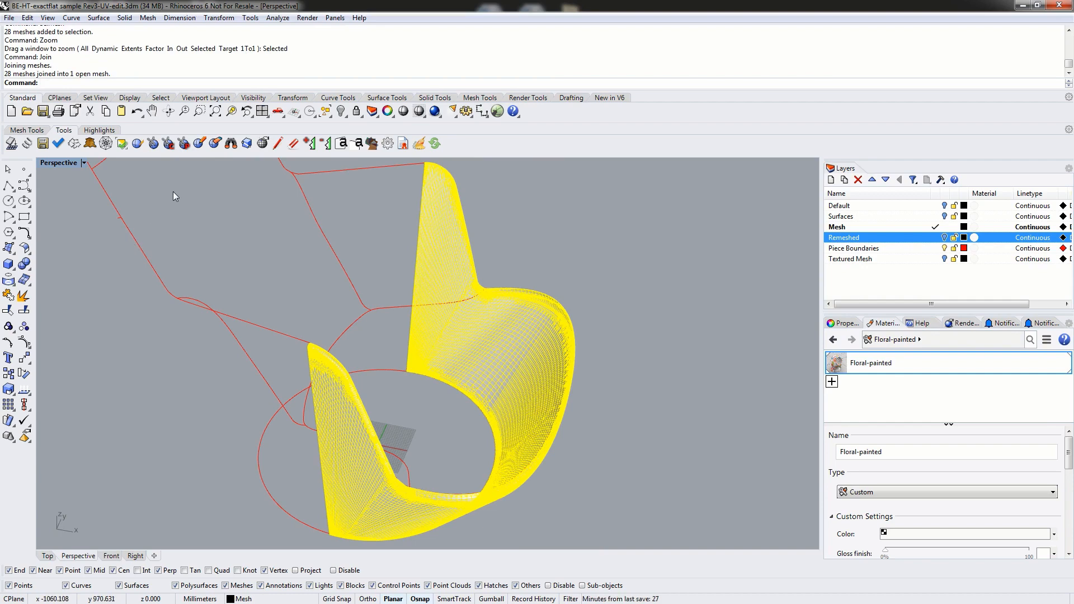
{"action": "type", "text": "weld"}
{"action": "key", "text": "Return"}
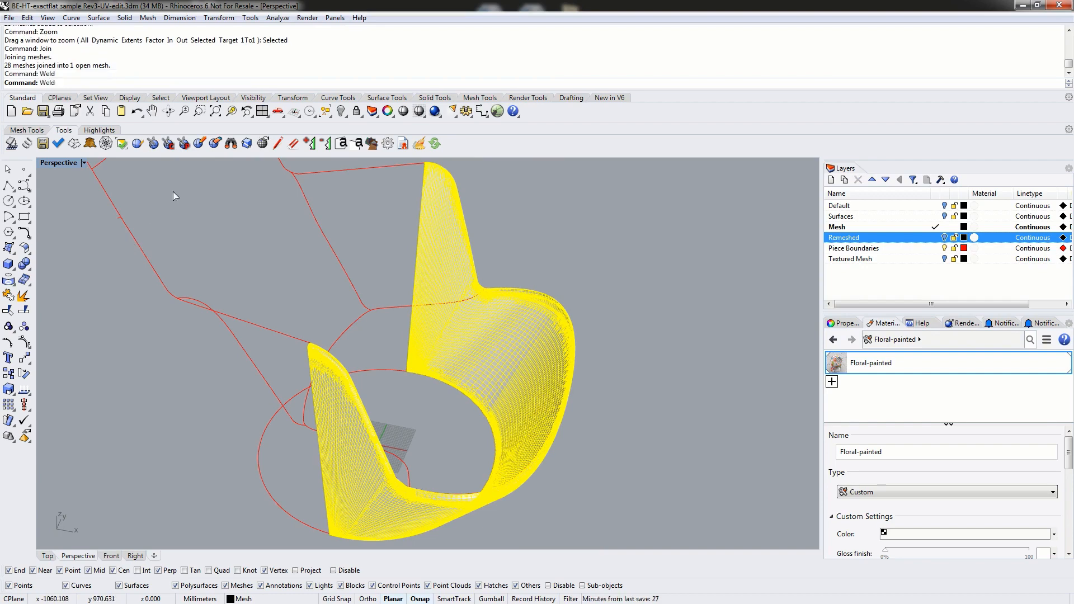
{"action": "key", "text": "Return"}
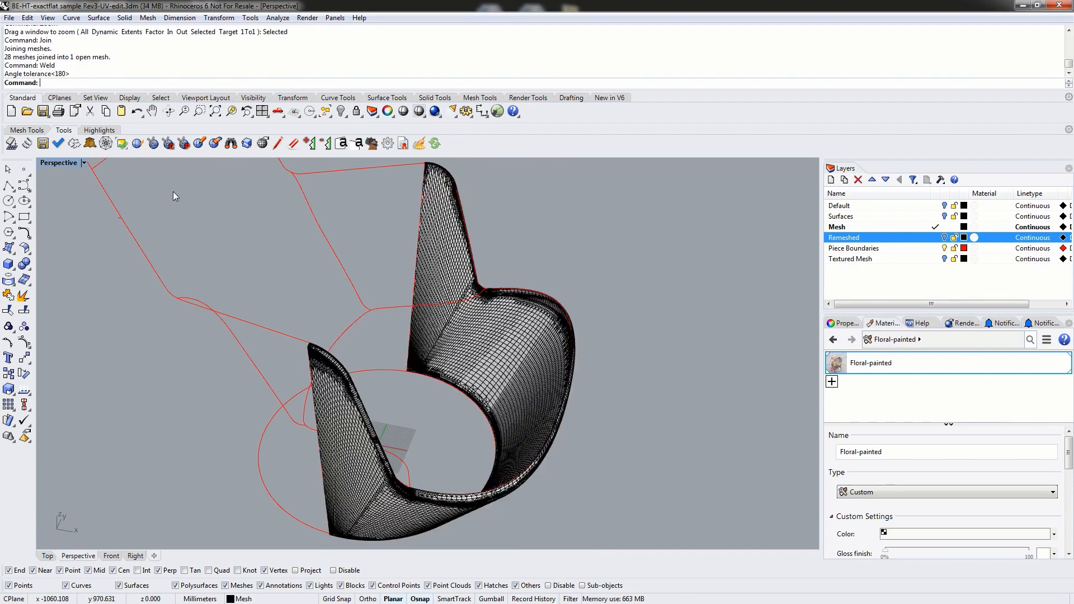
{"action": "left_click", "coordinate": [499, 360]}
{"action": "type", "text": "H"}
{"action": "key", "text": "Return"}
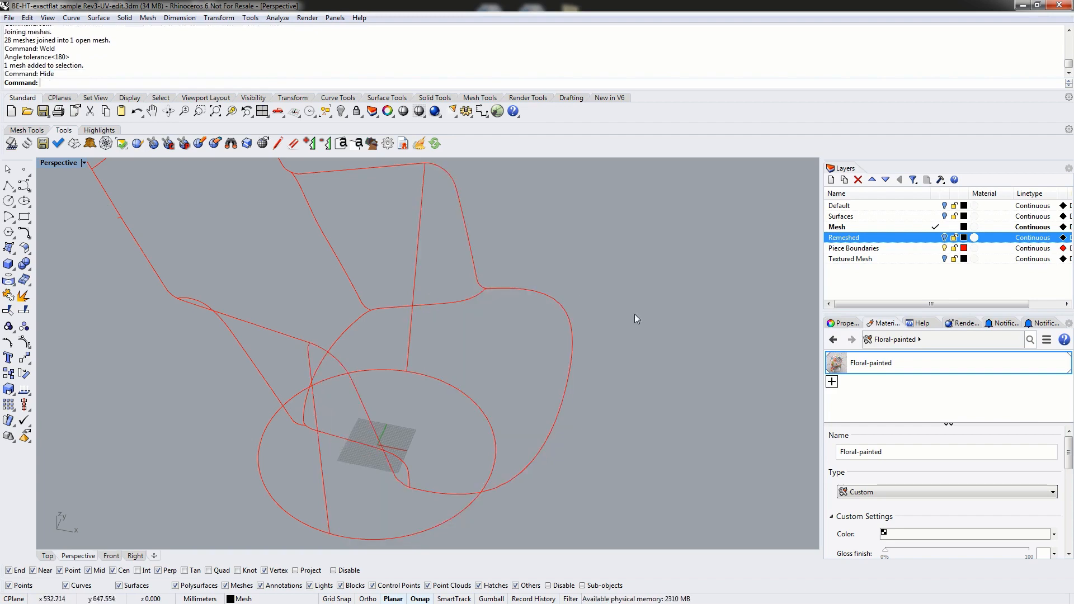
Check for leftover visible meshes with SelMesh, and show all hidden chair meshes again
{"action": "right_click_drag", "start_coordinate": [635, 316], "coordinate": [391, 314]}
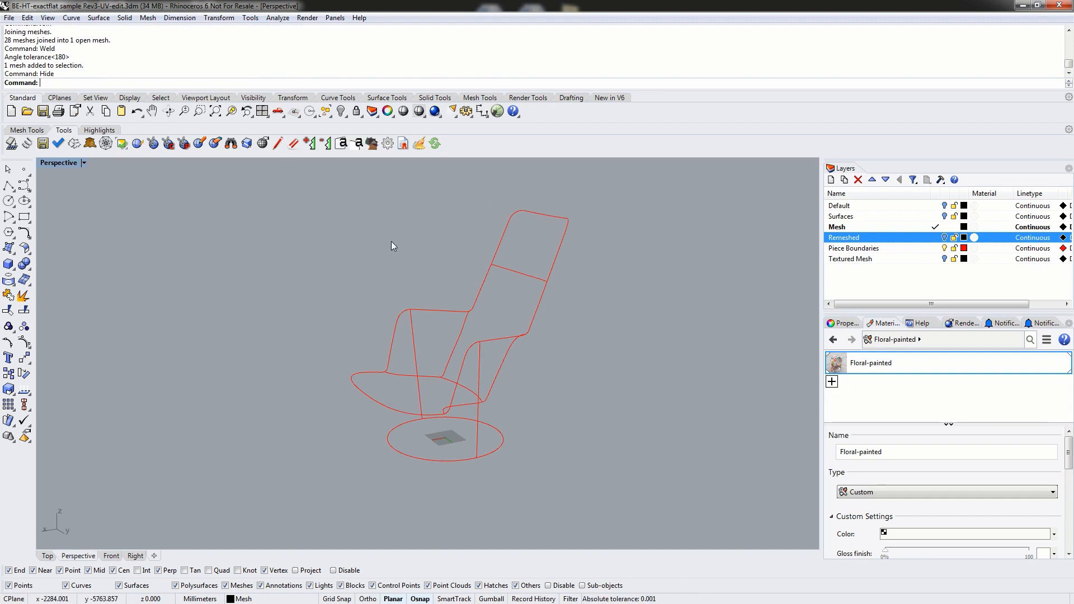
{"action": "key", "text": "Return"}
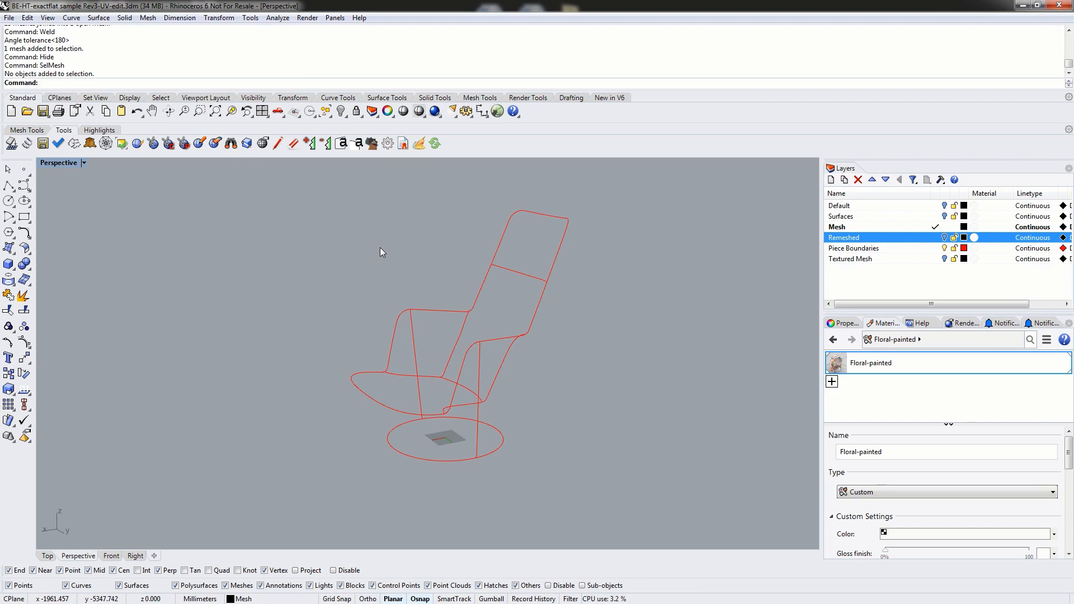
{"action": "type", "text": "how"}
{"action": "key", "text": "Return"}
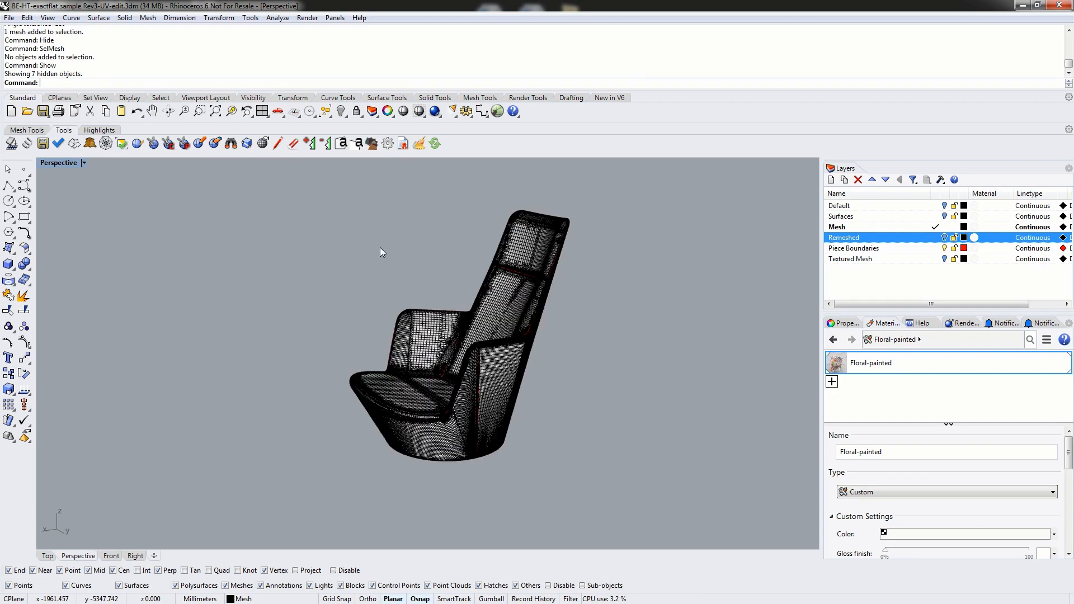
Select the backrest and seat meshes in turn to check that each is one piece, and clear the selection
{"action": "right_click_drag", "start_coordinate": [354, 189], "coordinate": [461, 284]}
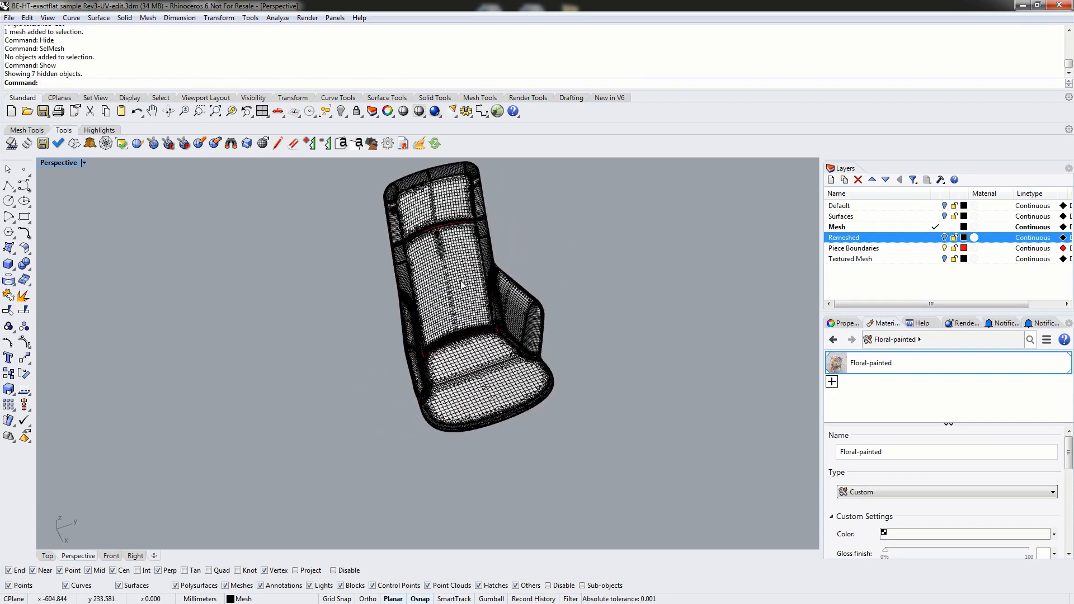
{"action": "left_click", "coordinate": [462, 284]}
{"action": "left_click", "coordinate": [520, 378]}
{"action": "right_click_drag", "start_coordinate": [567, 358], "coordinate": [605, 335]}
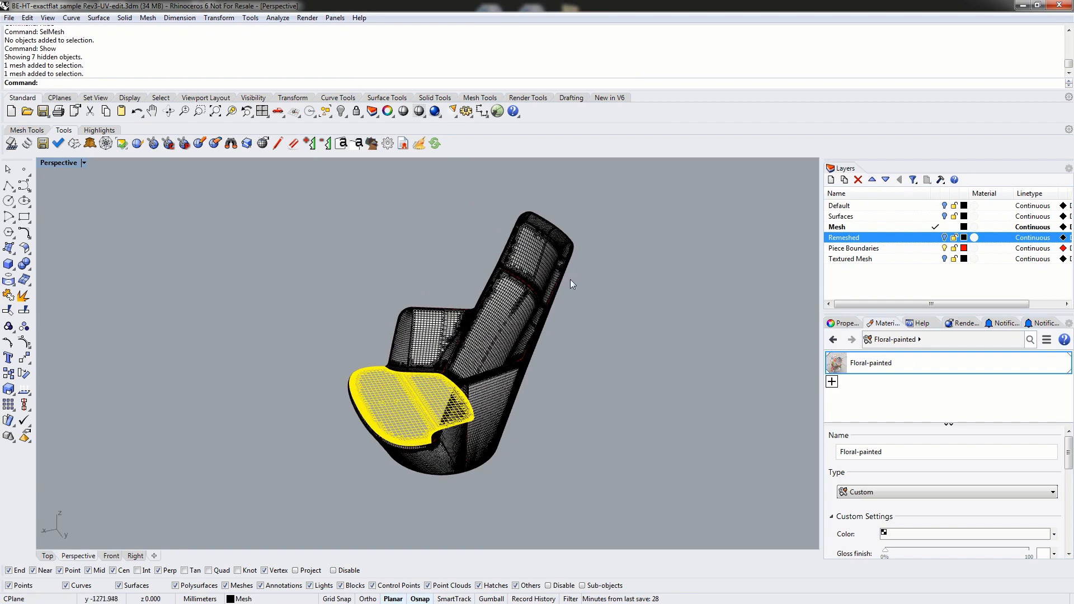
{"action": "left_click", "coordinate": [668, 258]}
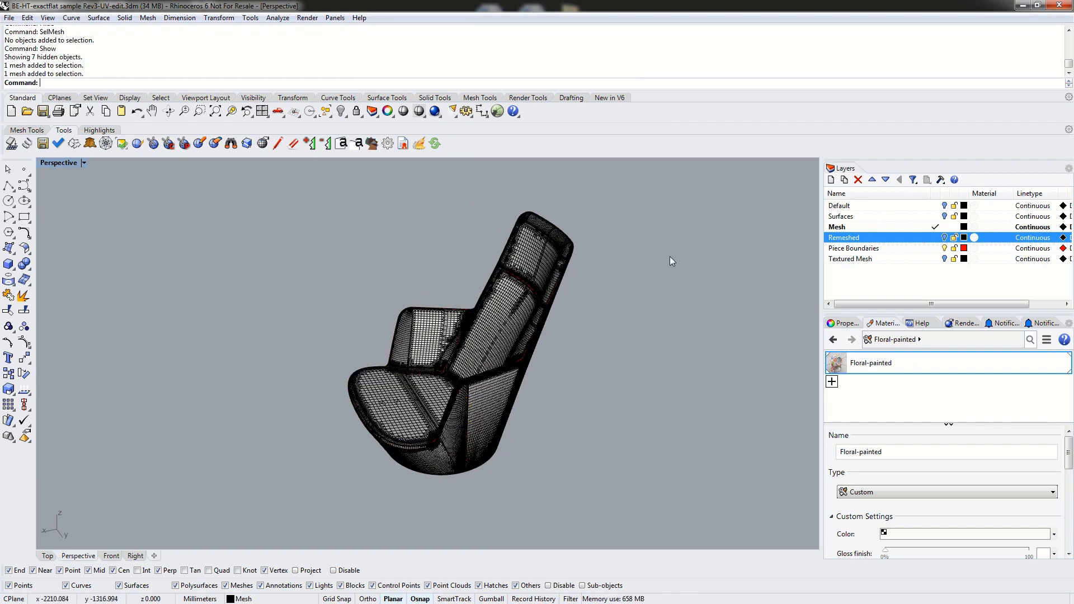
Select all the chair meshes and validate them with the ExactFlat mesh tools
{"action": "type", "text": "Se"}
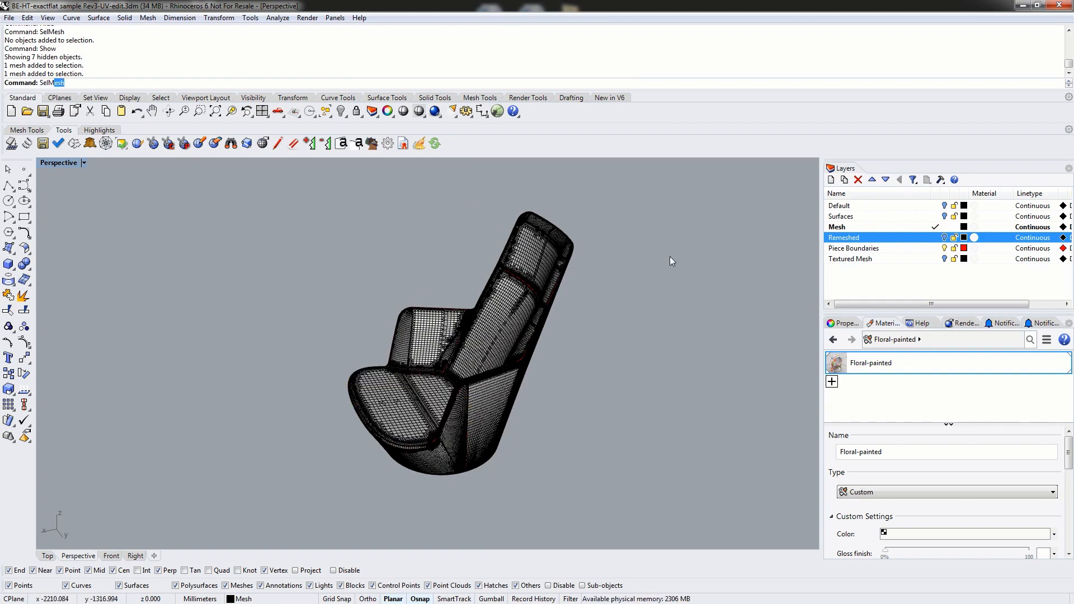
{"action": "type", "text": "lM"}
{"action": "key", "text": "Return"}
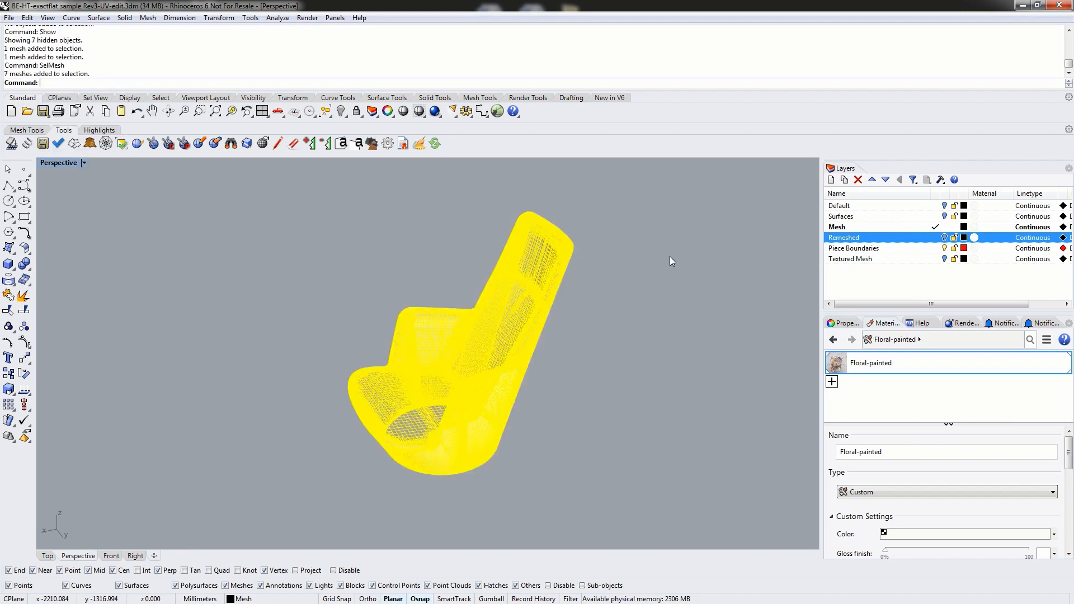
{"action": "left_click", "coordinate": [31, 130]}
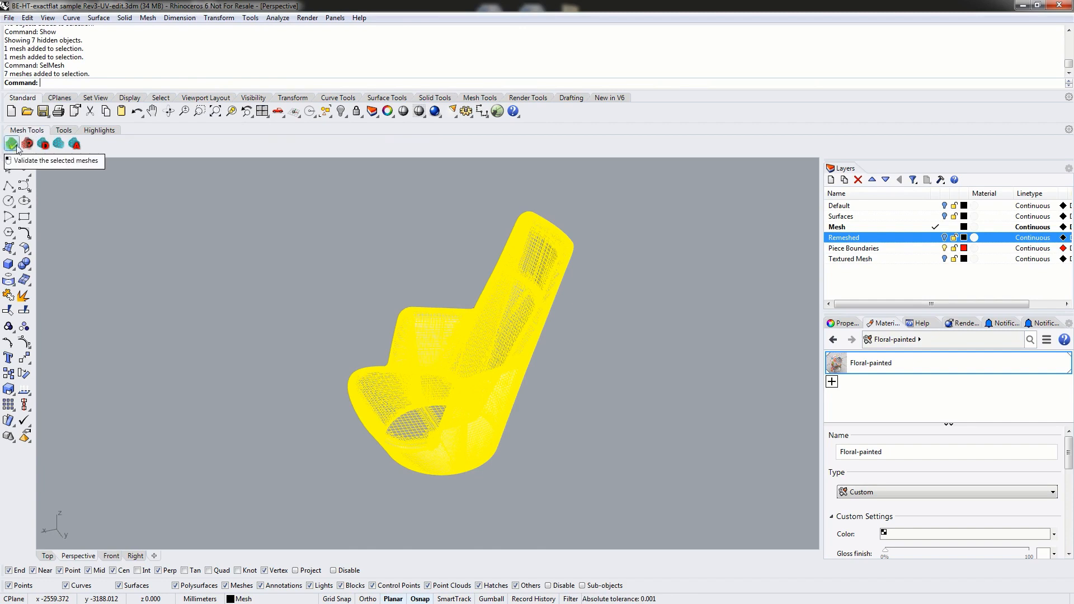
{"action": "left_click", "coordinate": [16, 147]}
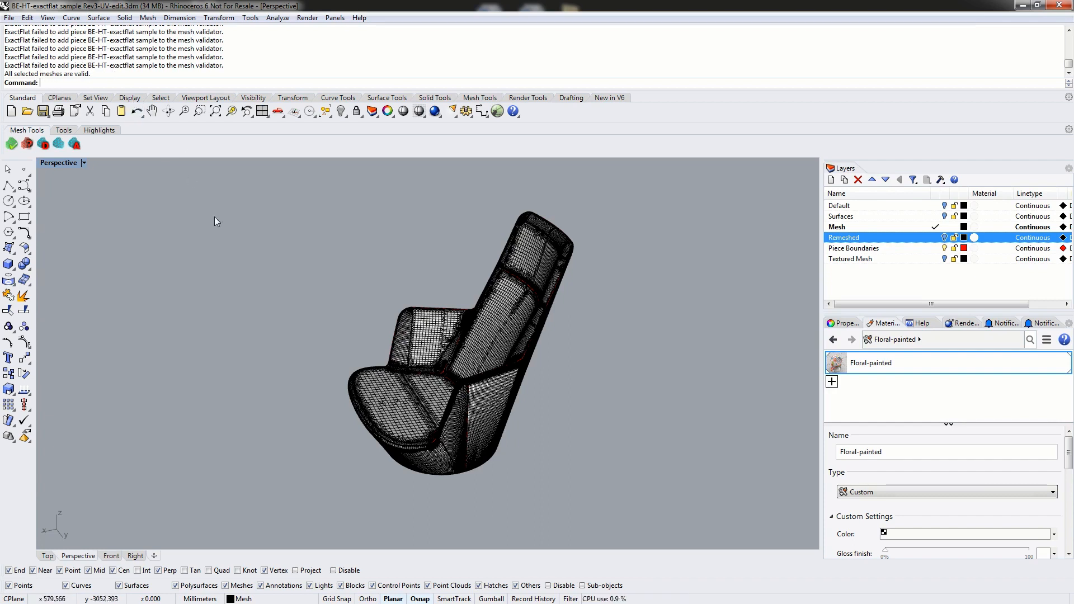
Examine the validated chair meshes from several sides, checking their density and piece boundaries
{"action": "right_click_drag", "start_coordinate": [295, 298], "coordinate": [450, 311]}
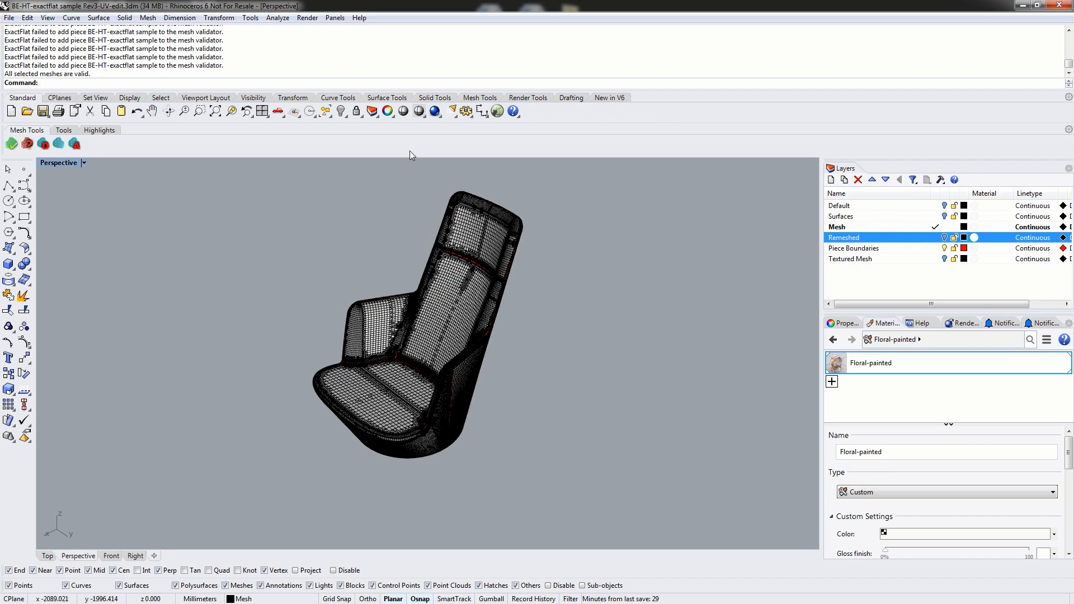
{"action": "right_click_drag", "start_coordinate": [303, 237], "coordinate": [440, 280]}
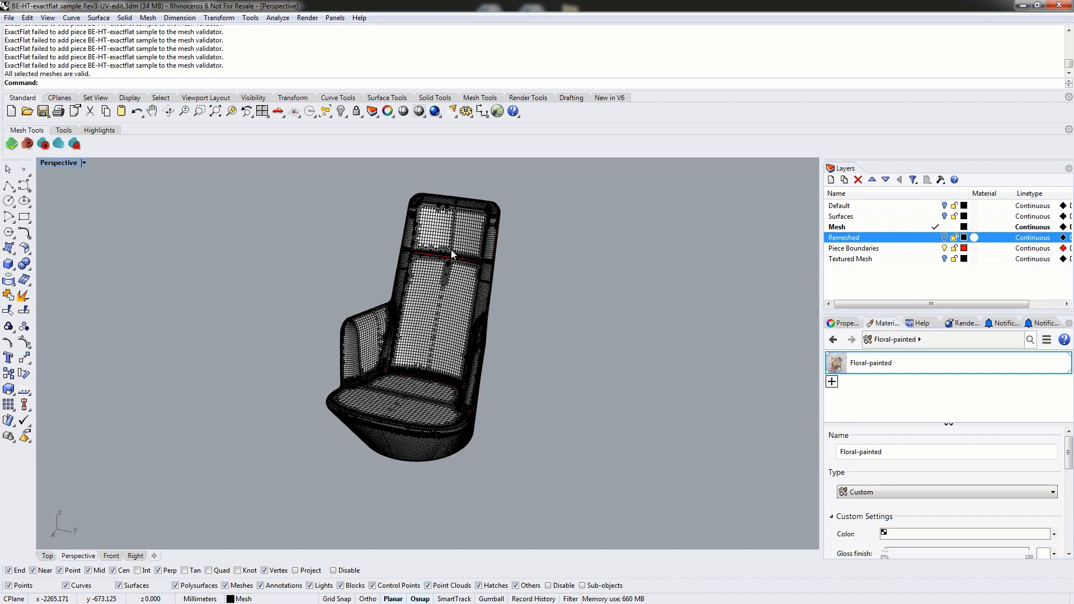
{"action": "right_click_drag", "start_coordinate": [451, 276], "coordinate": [506, 245]}
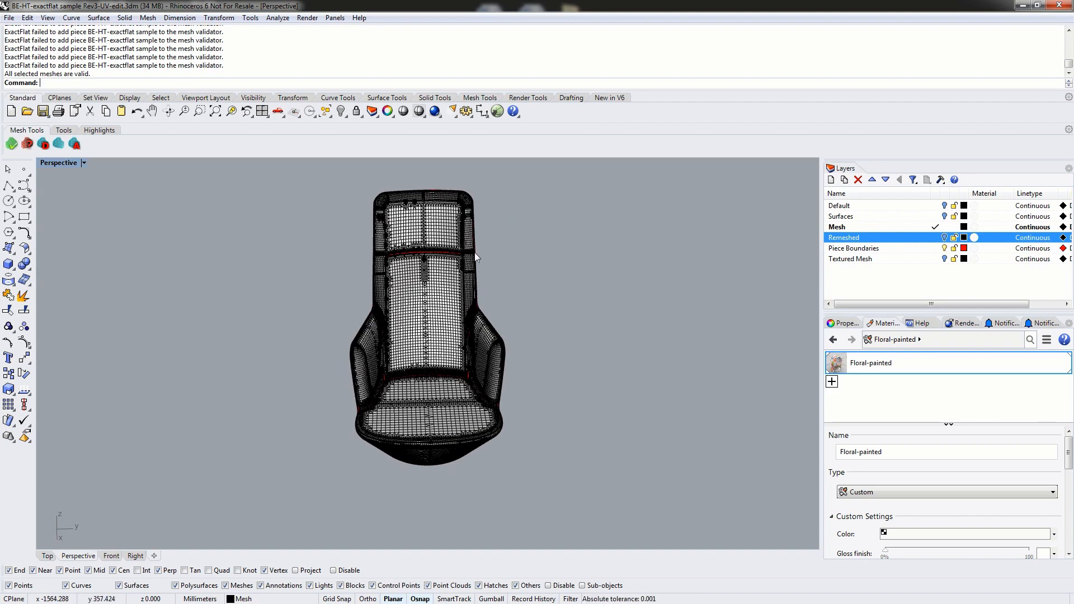
{"action": "right_click_drag", "start_coordinate": [474, 253], "coordinate": [434, 314]}
{"action": "scroll", "coordinate": [442, 287], "scroll_direction": "up", "scroll_amount": 6}
{"action": "scroll", "coordinate": [464, 278], "scroll_direction": "down", "scroll_amount": 4}
{"action": "scroll", "coordinate": [464, 279], "scroll_direction": "down", "scroll_amount": 4}
{"action": "scroll", "coordinate": [434, 316], "scroll_direction": "up", "scroll_amount": 2}
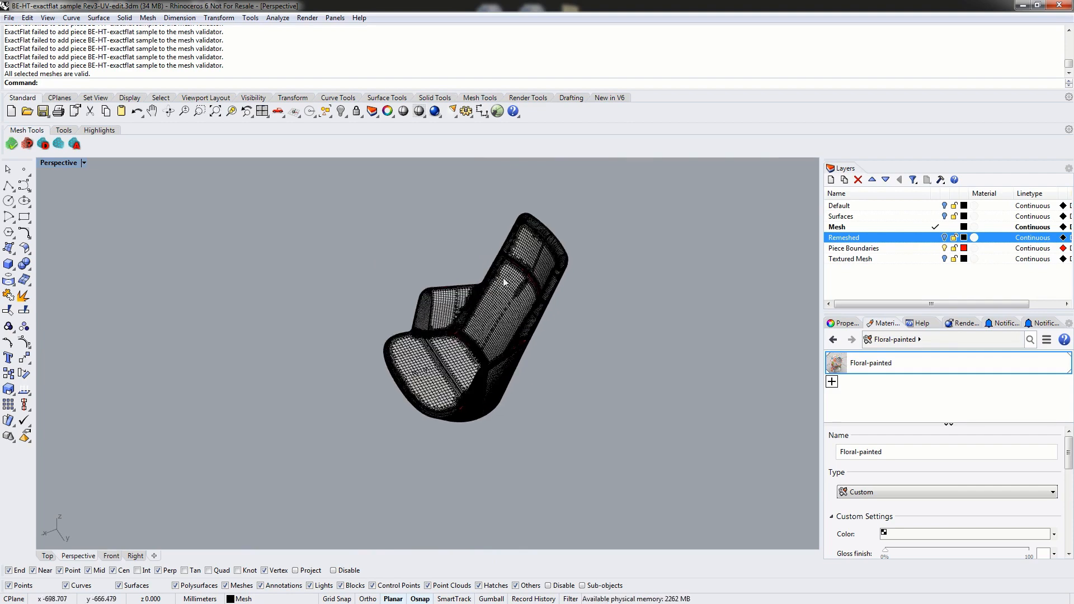
{"action": "right_click_drag", "start_coordinate": [428, 336], "coordinate": [521, 351]}
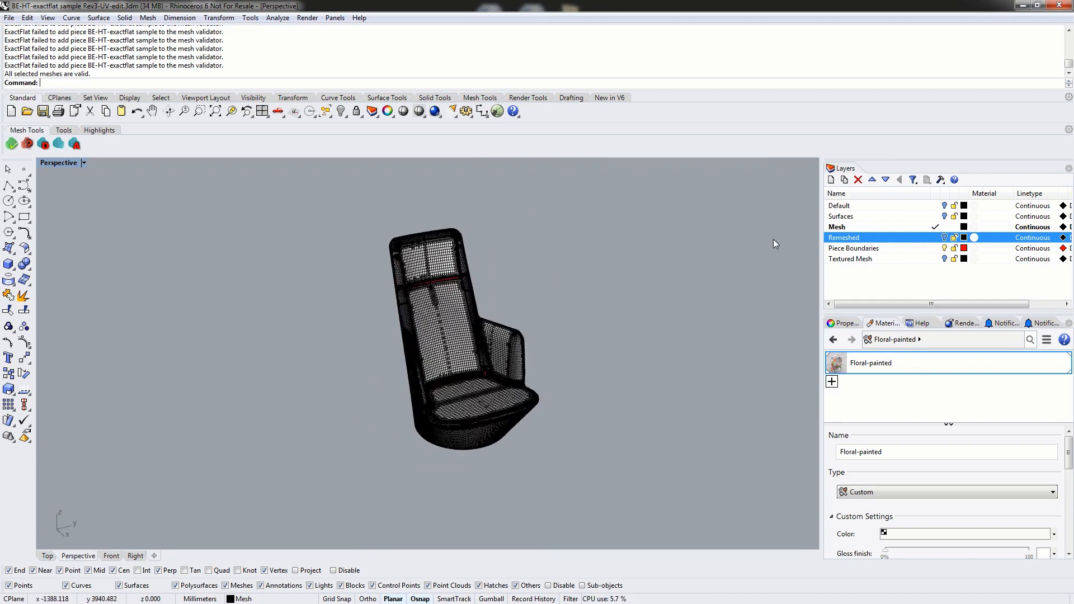
Make the Remeshed layer current, copy all the chair meshes to it, and clear the selection
{"action": "left_click", "coordinate": [935, 237]}
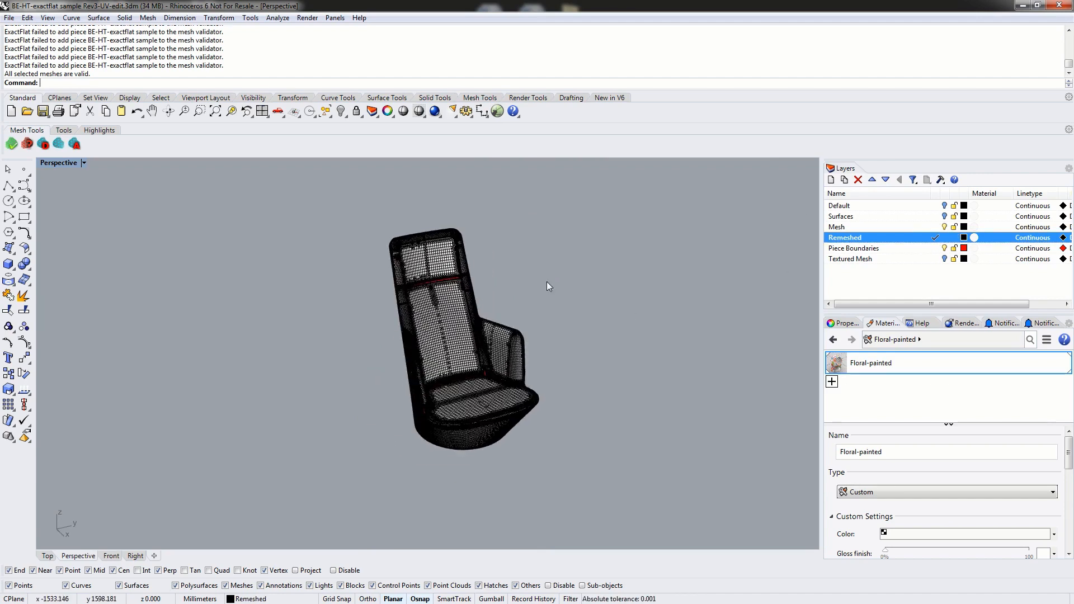
{"action": "type", "text": "SelMesh"}
{"action": "key", "text": "Return"}
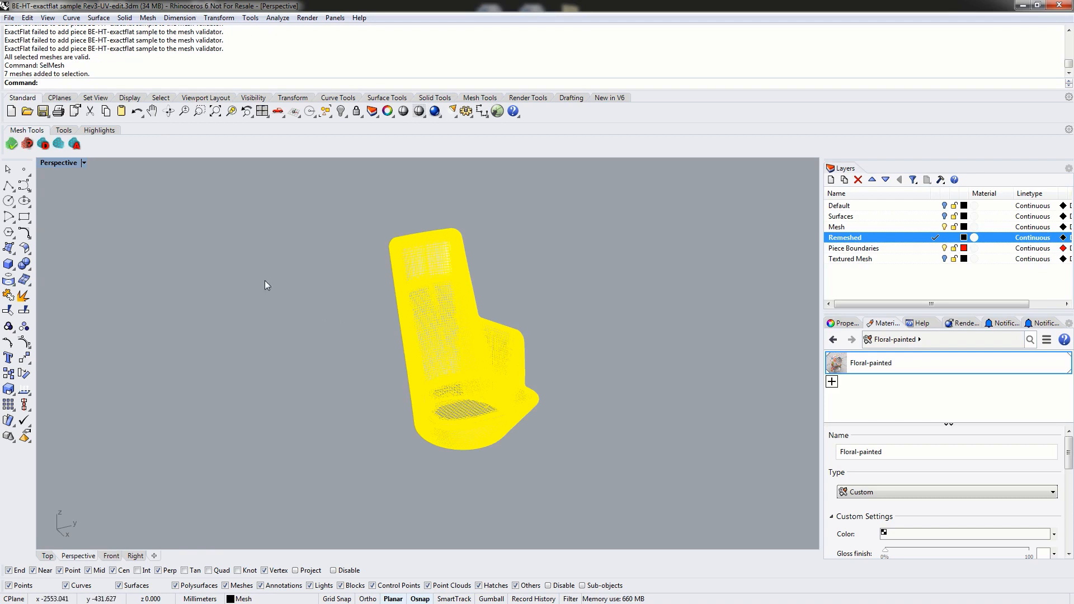
{"action": "type", "text": "CopyToLayer"}
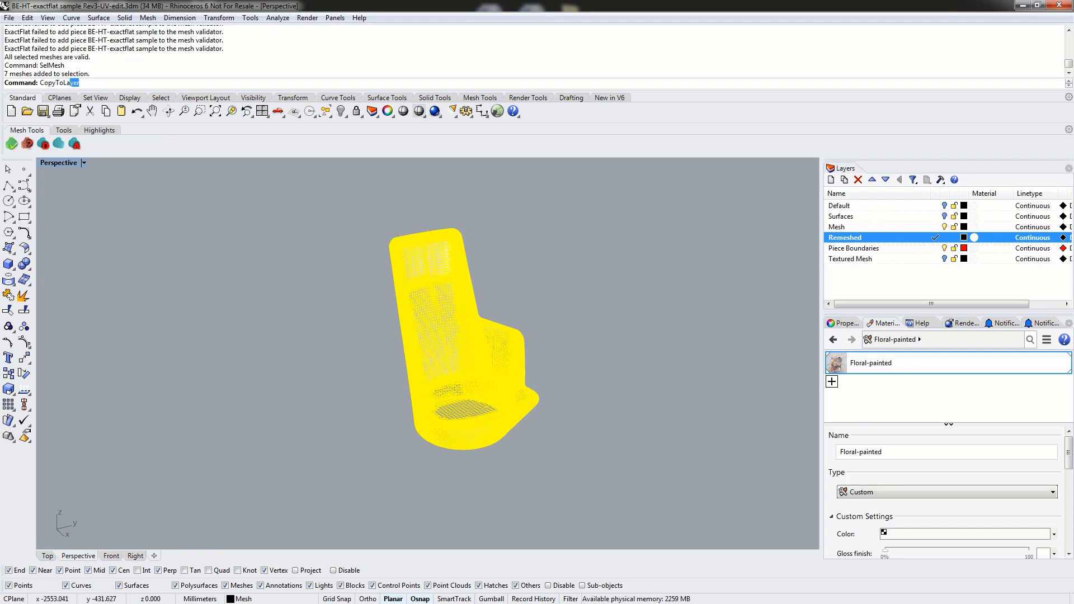
{"action": "key", "text": "Return"}
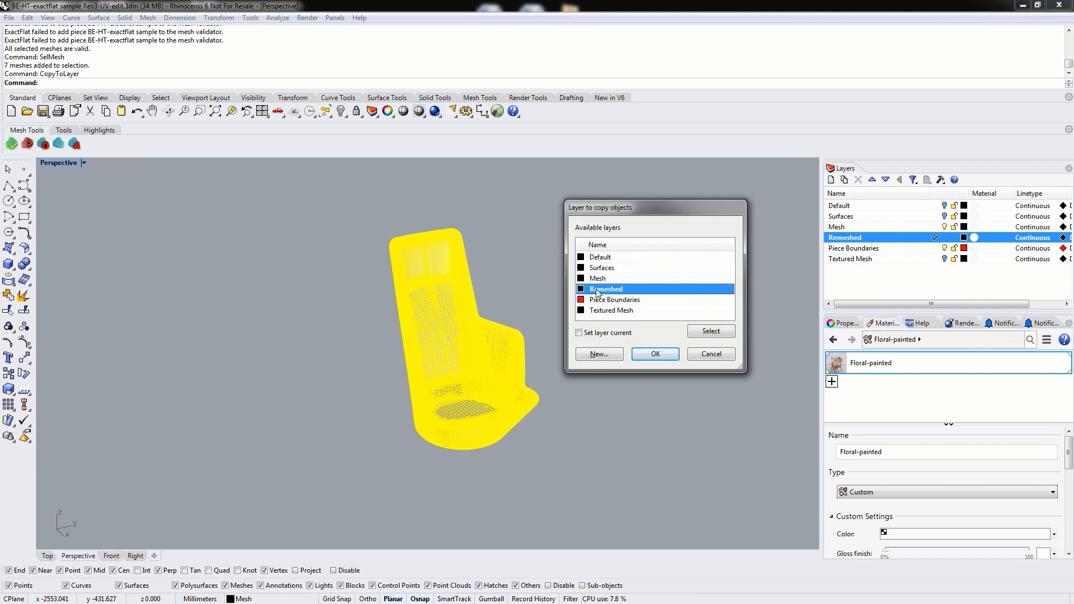
{"action": "left_click", "coordinate": [655, 354]}
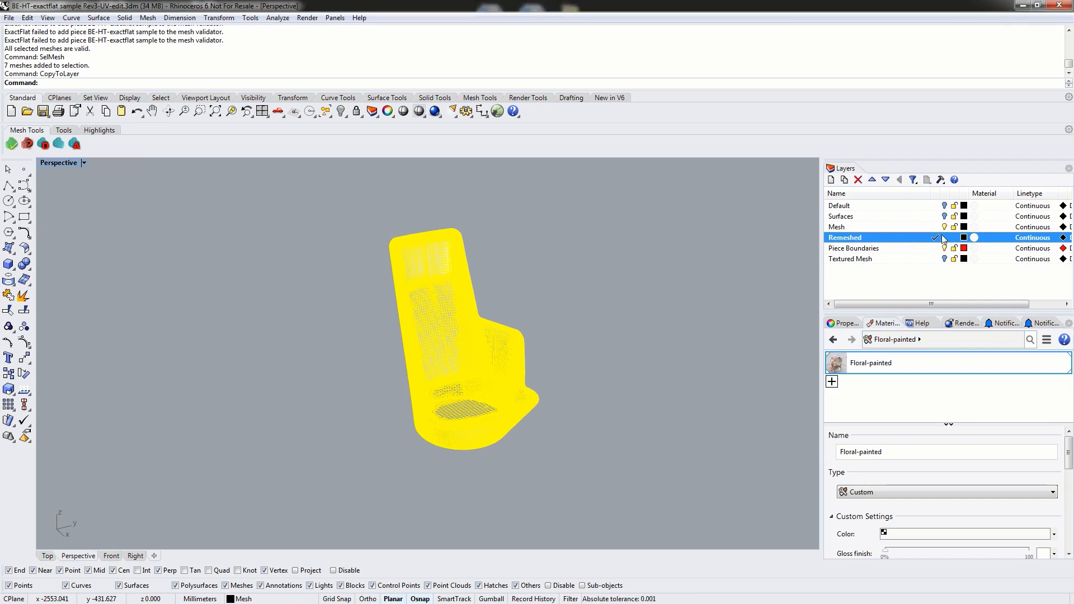
{"action": "left_click", "coordinate": [686, 336]}
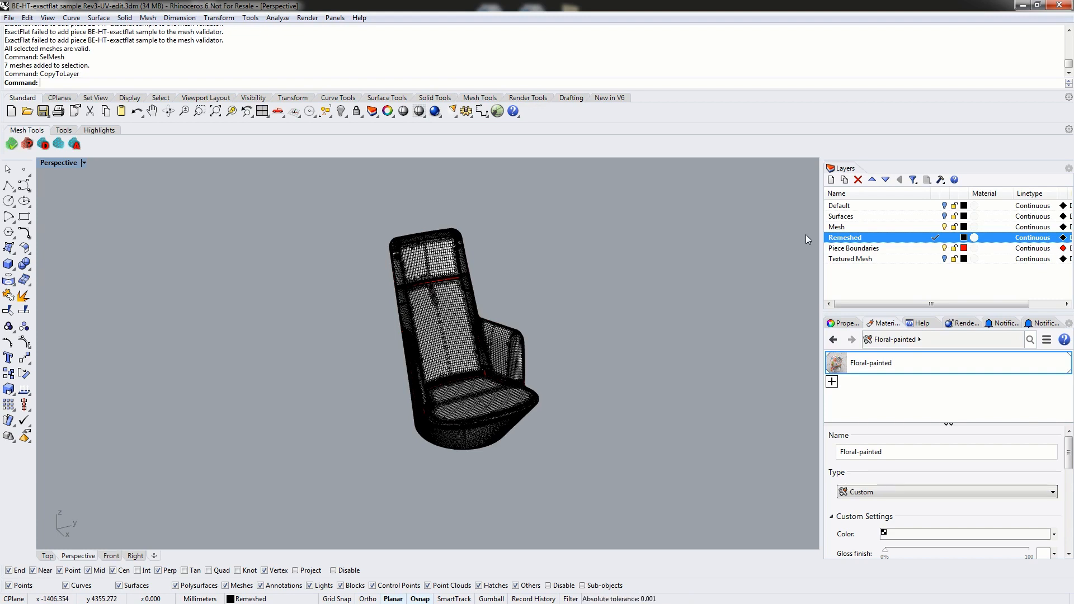
Compare the Mesh and Remeshed layers, then leave Remeshed current with the Mesh and Piece Boundaries layers hidden
{"action": "left_click", "coordinate": [935, 226]}
{"action": "left_click", "coordinate": [936, 237]}
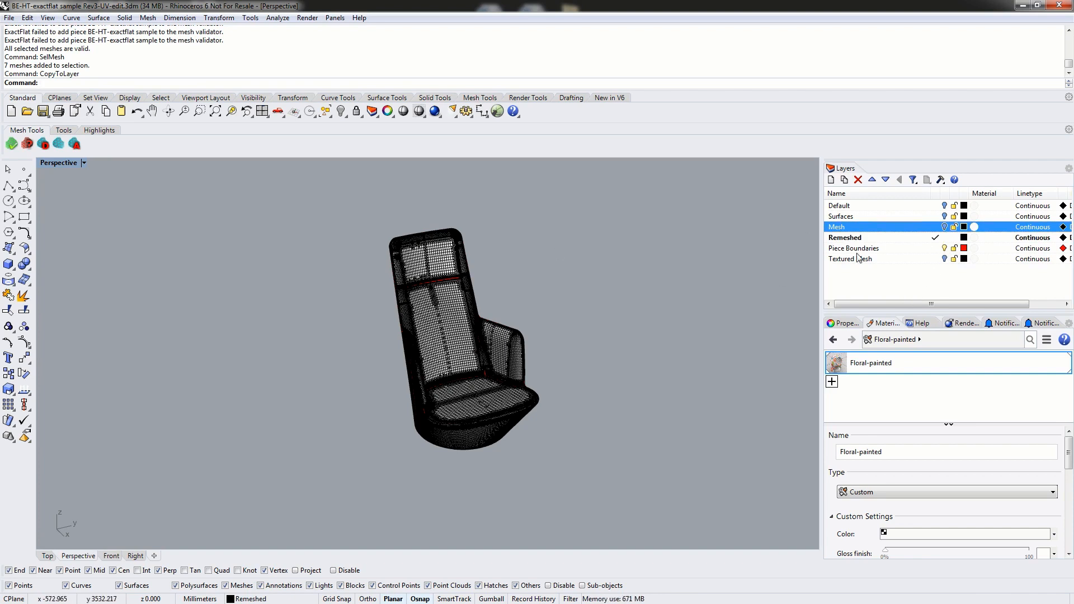
{"action": "left_click", "coordinate": [937, 227]}
{"action": "left_click", "coordinate": [941, 237]}
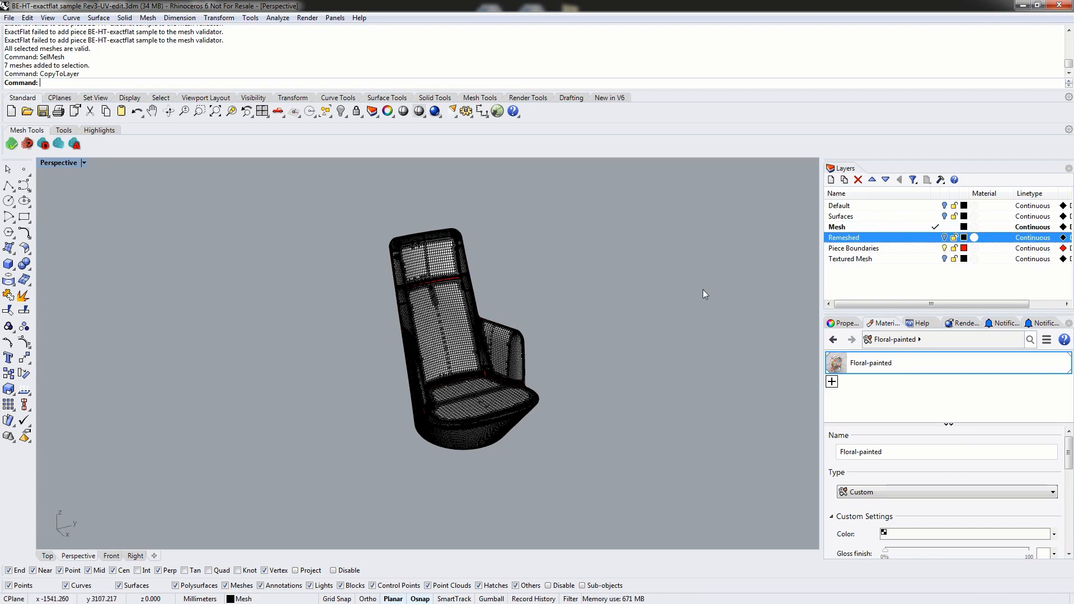
{"action": "left_click", "coordinate": [937, 238]}
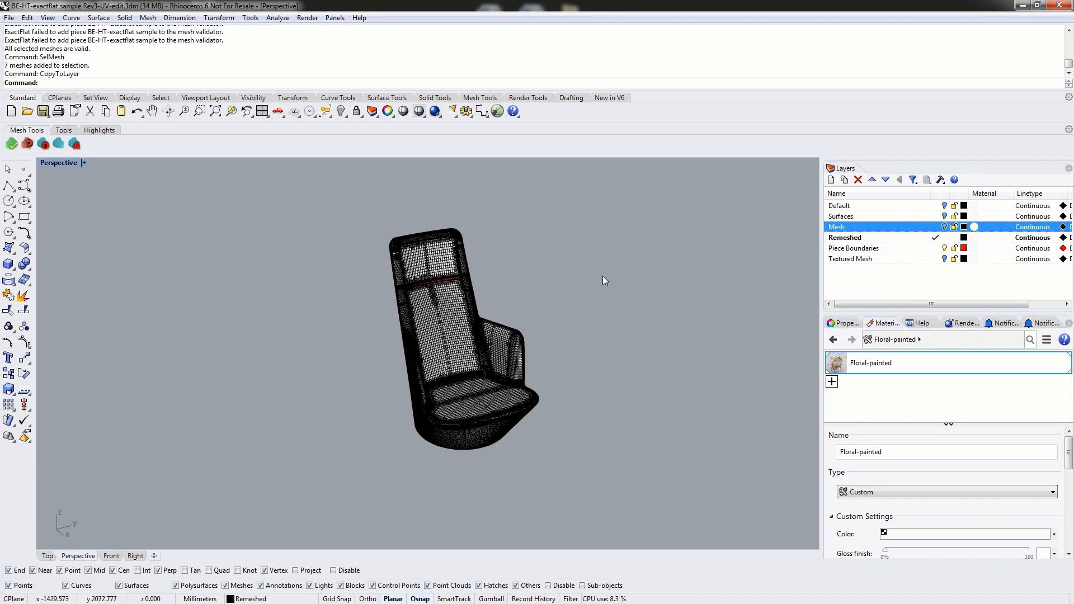
{"action": "right_click_drag", "start_coordinate": [579, 324], "coordinate": [520, 352]}
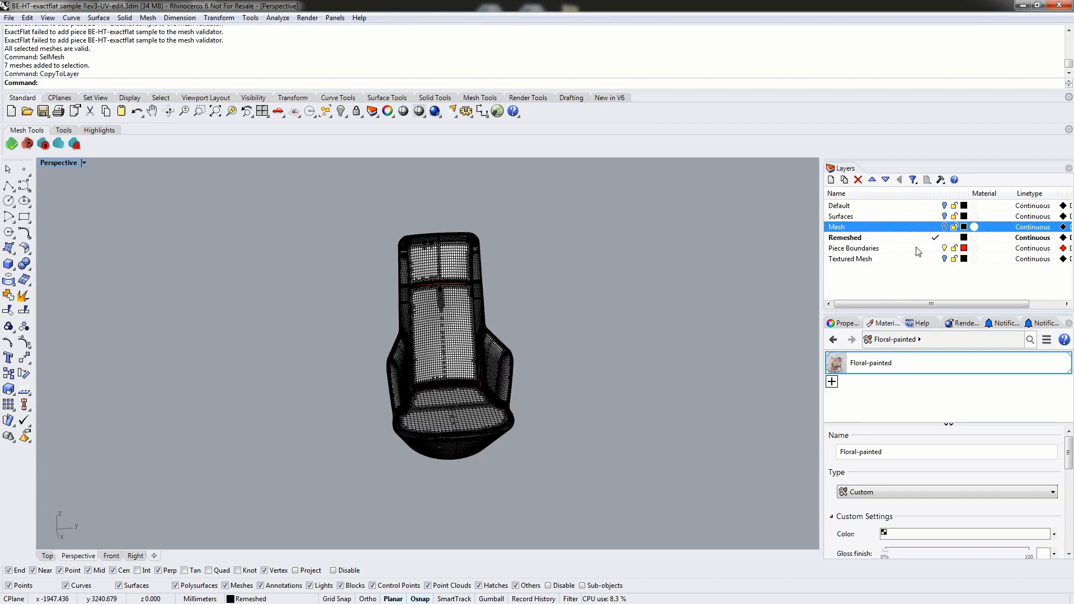
{"action": "left_click", "coordinate": [943, 250]}
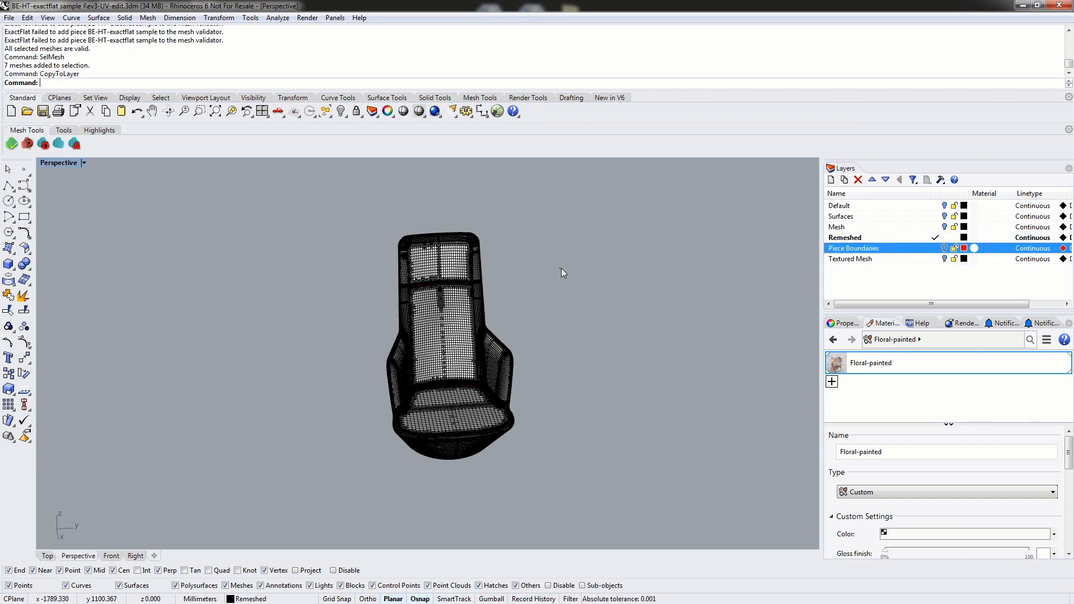
Select all the copied chair meshes with SelMesh and run Adaptive Remesh on them with the suggested tolerances, accepting the result
{"action": "left_click_drag", "start_coordinate": [270, 194], "coordinate": [643, 522]}
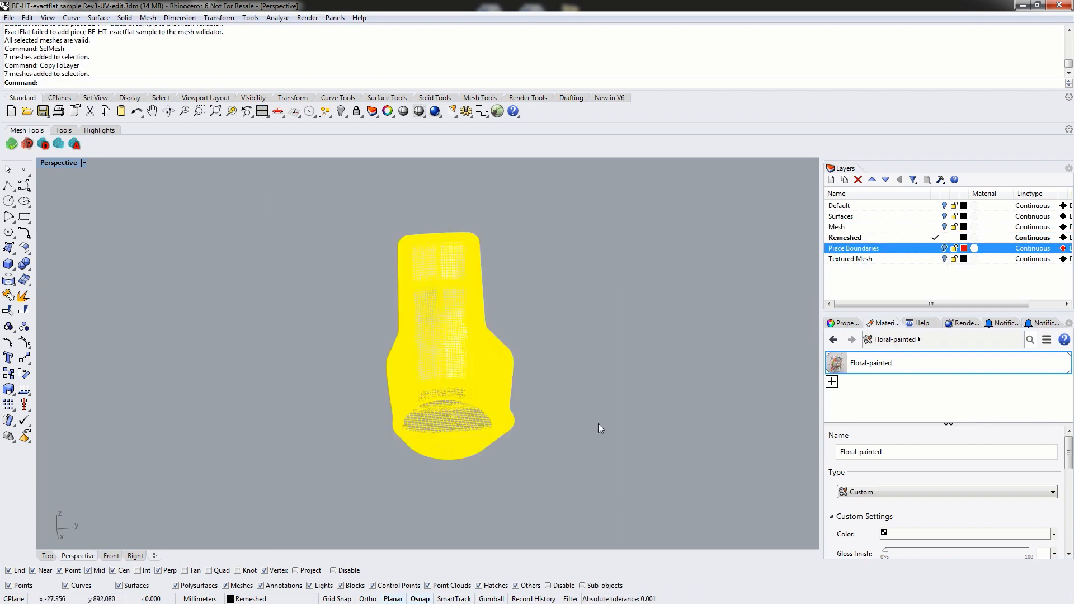
{"action": "left_click", "coordinate": [251, 268]}
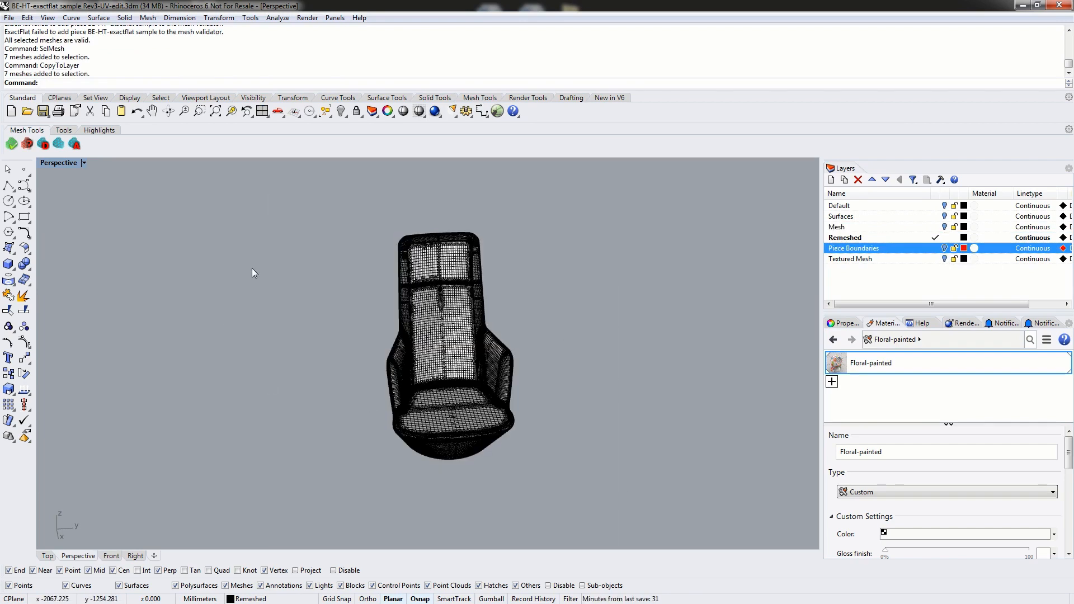
{"action": "type", "text": "S"}
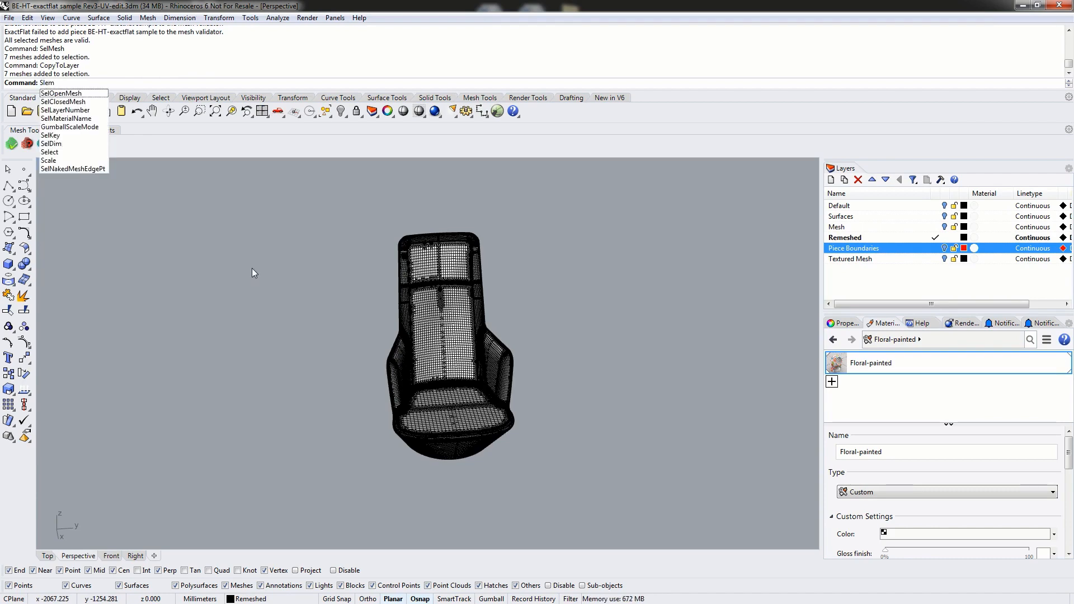
{"action": "type", "text": "elMesh"}
{"action": "key", "text": "Return"}
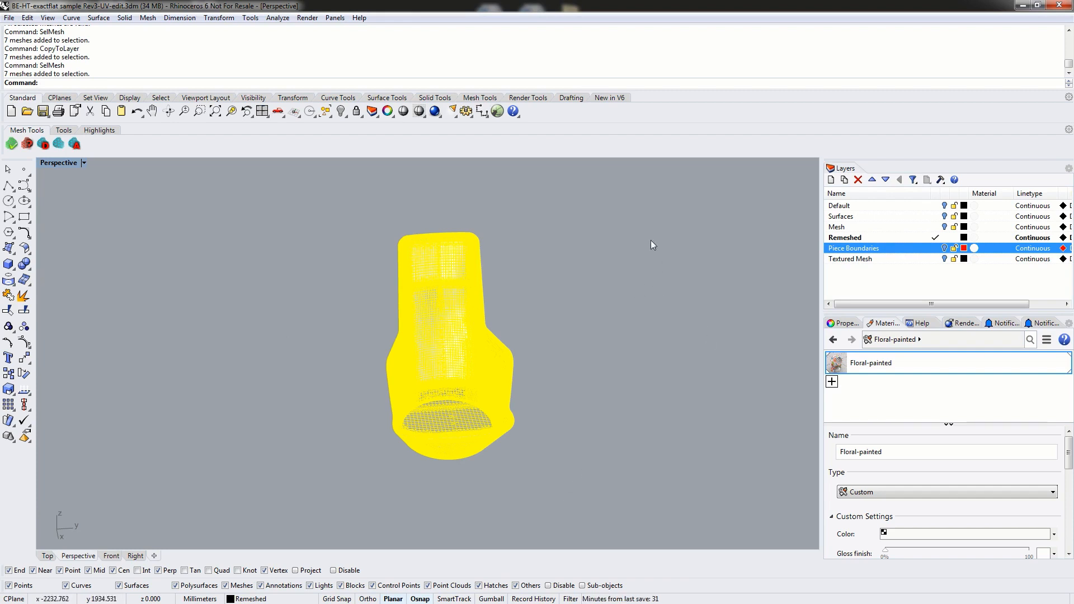
{"action": "left_click", "coordinate": [76, 144]}
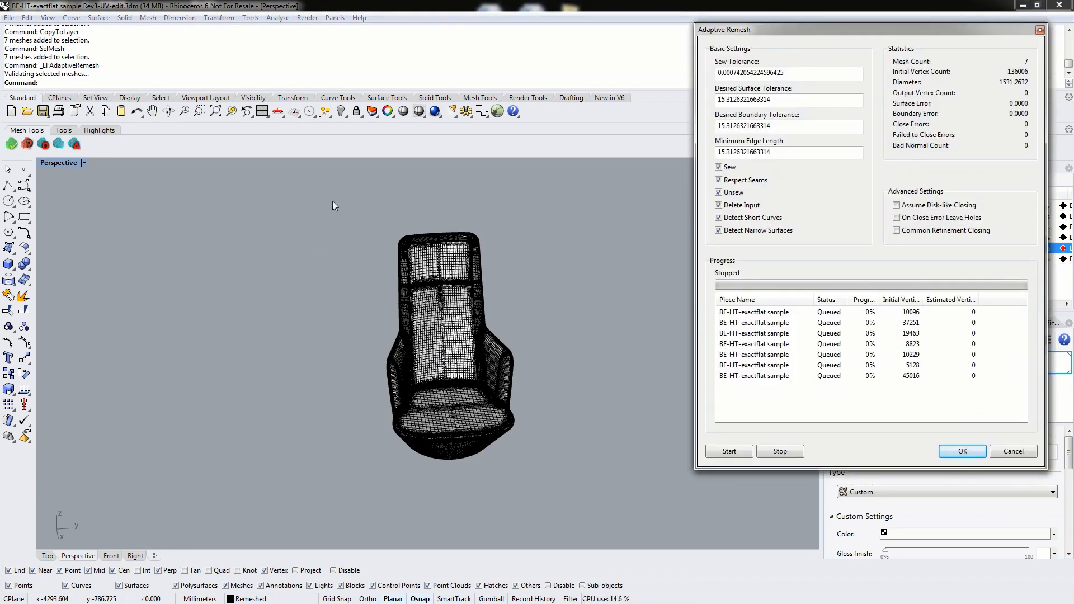
{"action": "left_click_drag", "start_coordinate": [732, 34], "coordinate": [708, 52]}
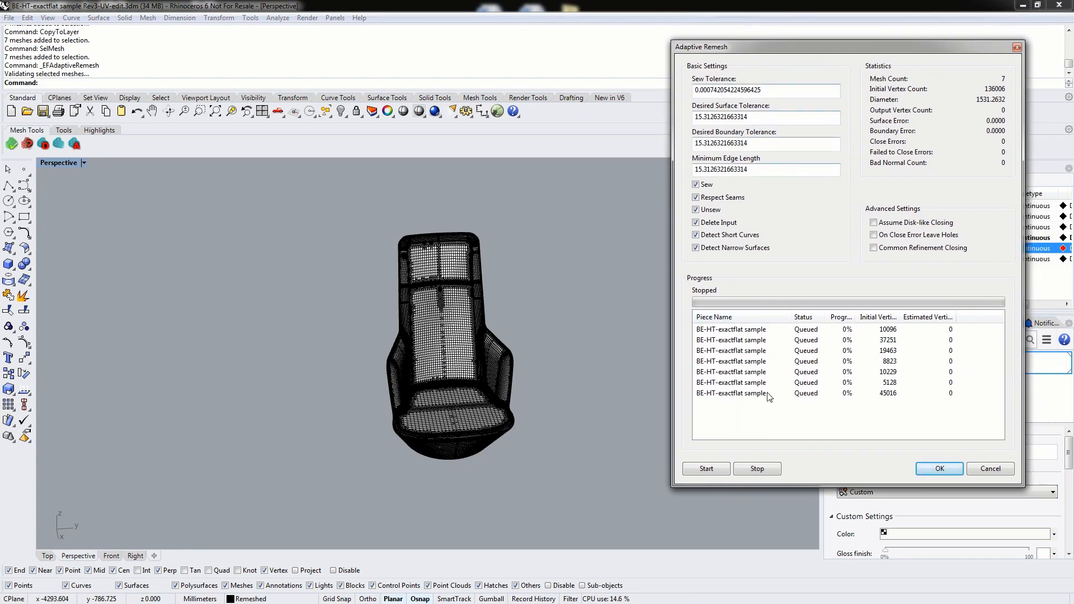
{"action": "left_click", "coordinate": [706, 469]}
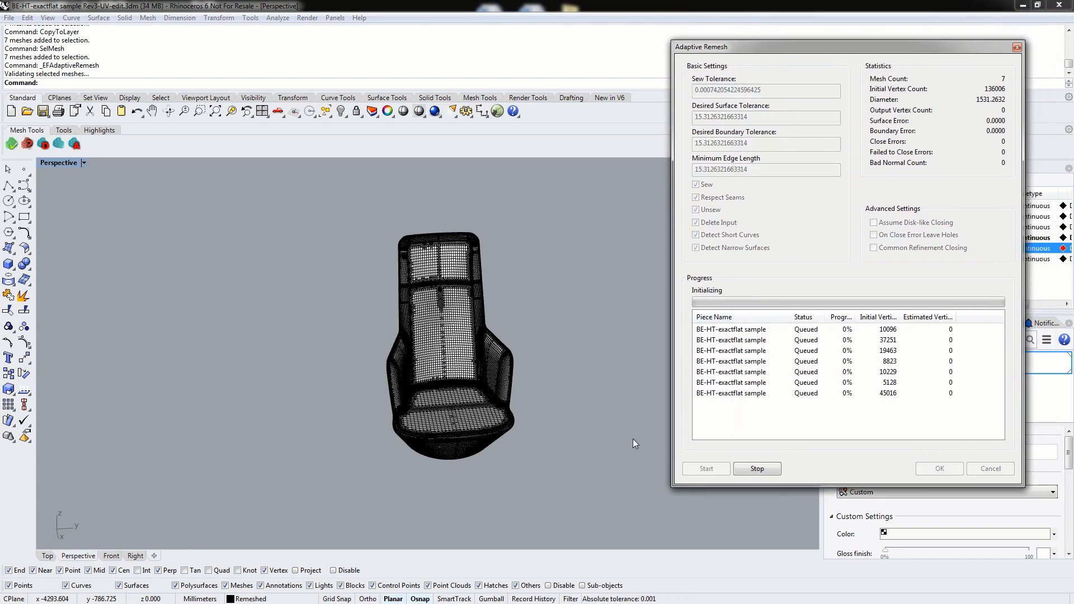
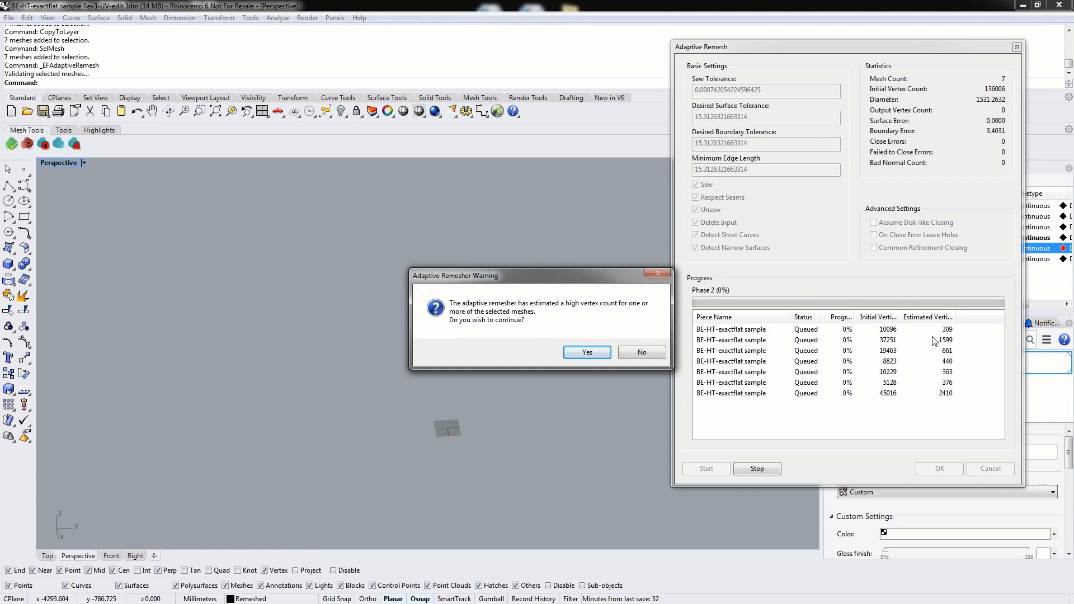
{"action": "left_click", "coordinate": [587, 353]}
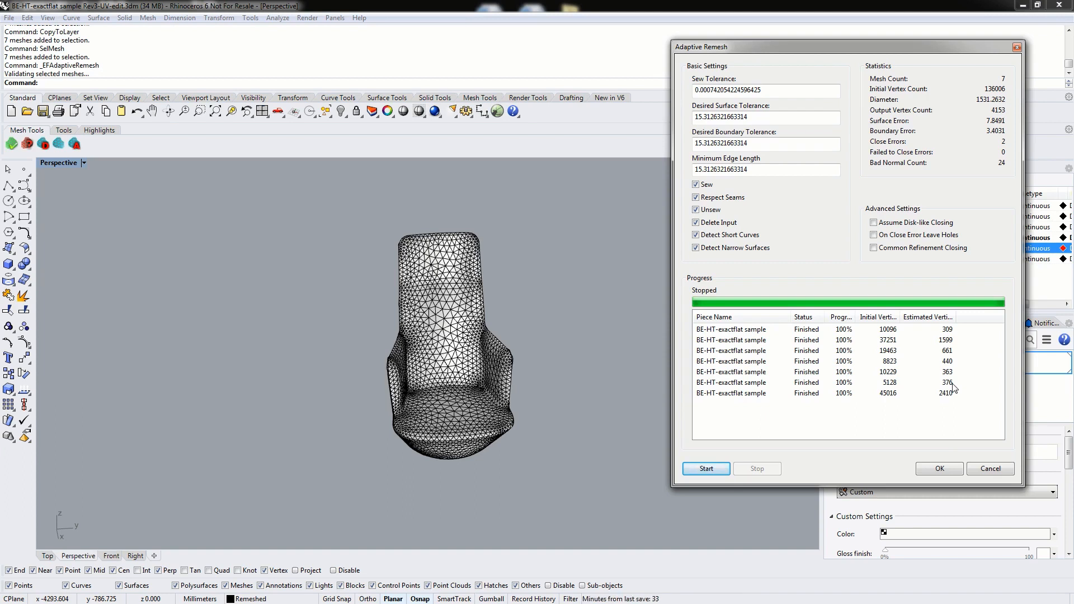
{"action": "left_click", "coordinate": [940, 470]}
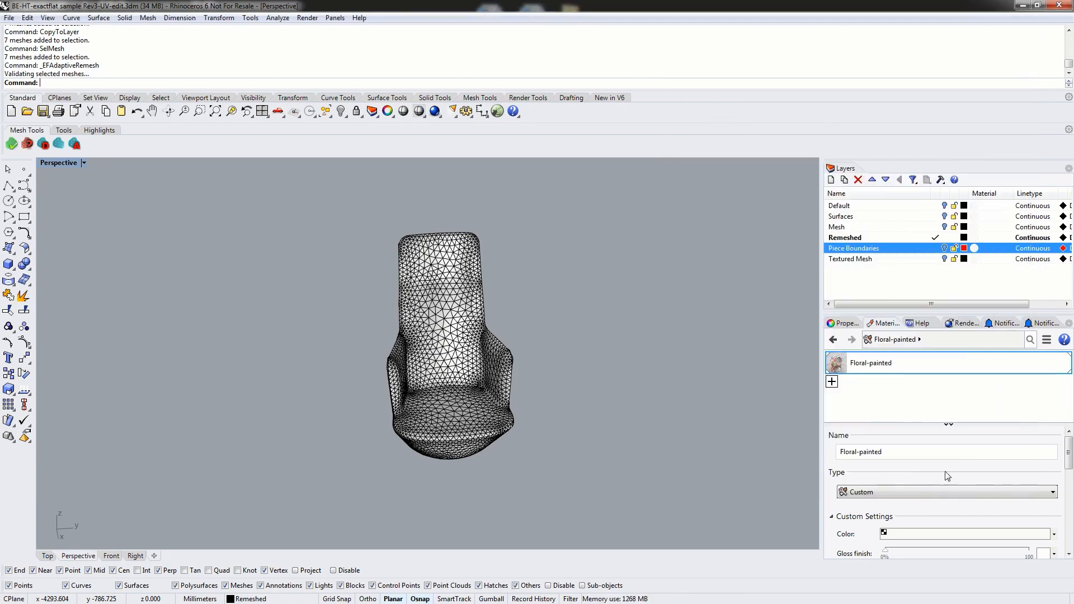
Examine the remeshed side piece at the corner where the armrest meets the seat, checking its triangles for irregularities
{"action": "right_click_drag", "start_coordinate": [481, 381], "coordinate": [526, 369]}
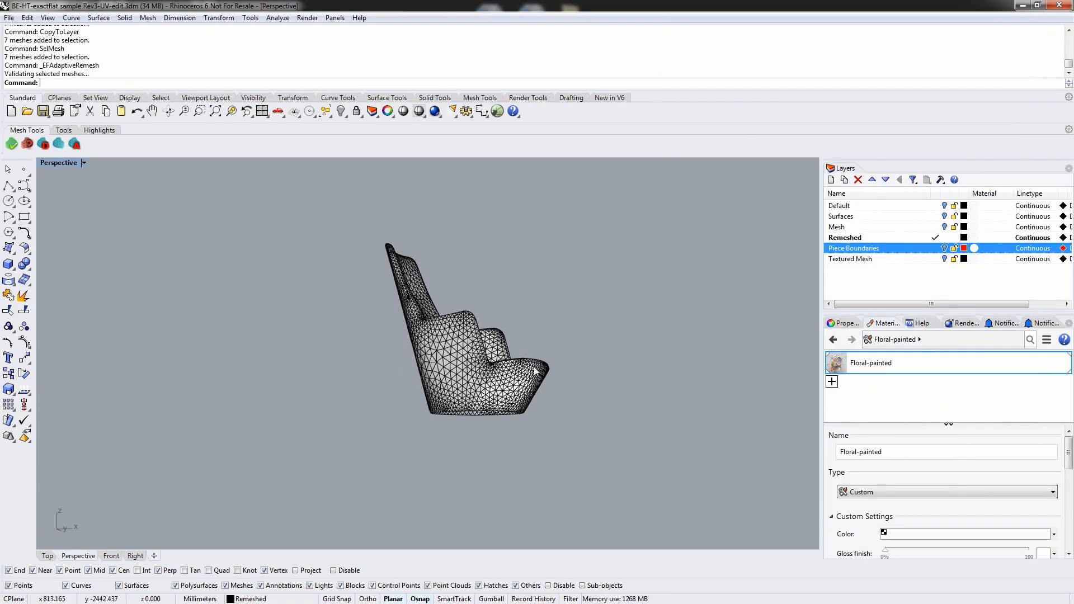
{"action": "scroll", "coordinate": [526, 369], "scroll_direction": "up", "scroll_amount": 8}
{"action": "scroll", "coordinate": [480, 367], "scroll_direction": "up", "scroll_amount": 6}
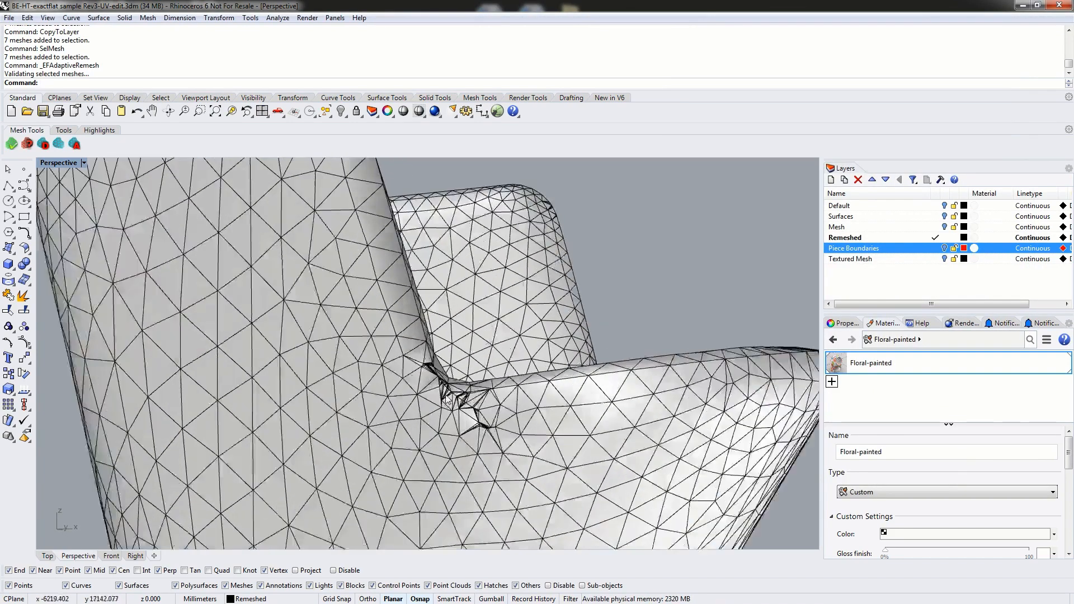
{"action": "left_click", "coordinate": [515, 429]}
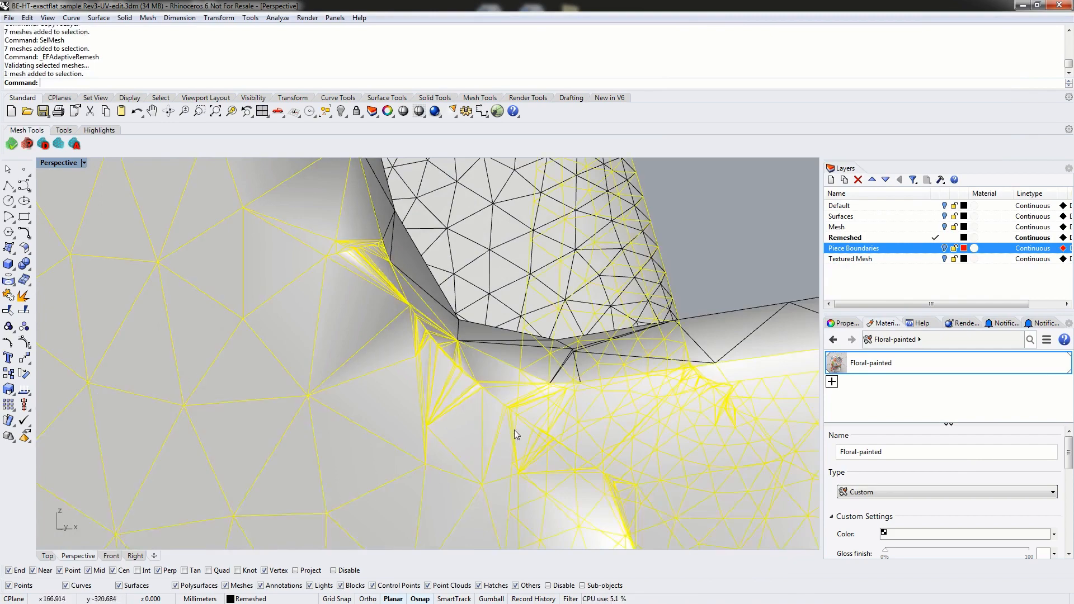
{"action": "left_click", "coordinate": [722, 238]}
{"action": "right_click_drag", "start_coordinate": [723, 237], "coordinate": [715, 247]}
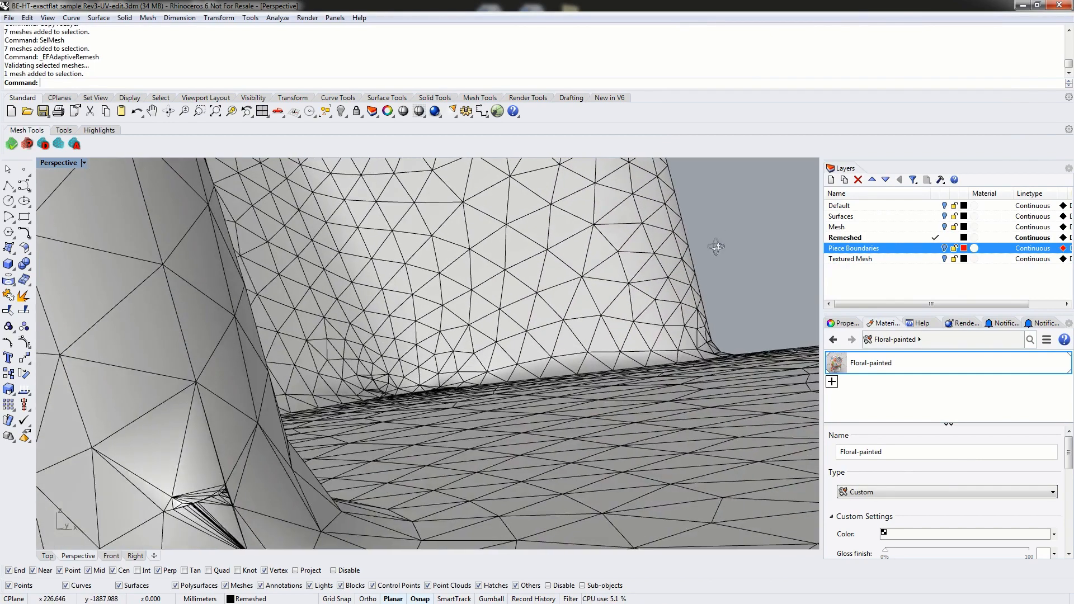
{"action": "scroll", "coordinate": [443, 397], "scroll_direction": "down", "scroll_amount": 3}
{"action": "left_click", "coordinate": [392, 451]}
{"action": "right_click_drag", "start_coordinate": [488, 479], "coordinate": [230, 476]}
{"action": "scroll", "coordinate": [285, 474], "scroll_direction": "down", "scroll_amount": 4}
{"action": "scroll", "coordinate": [254, 511], "scroll_direction": "up", "scroll_amount": 4}
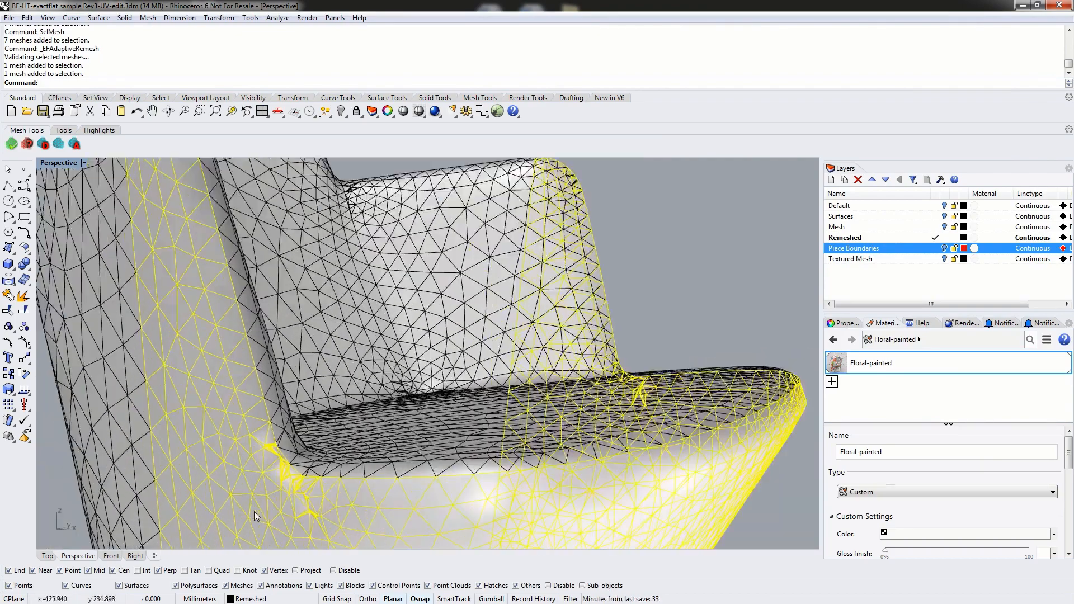
Examine the remeshed back of the chair near the top of the armrest, checking the shape of its triangles
{"action": "scroll", "coordinate": [319, 495], "scroll_direction": "down", "scroll_amount": 6}
{"action": "right_click_drag", "start_coordinate": [337, 485], "coordinate": [675, 391]}
{"action": "right_click_drag", "start_coordinate": [606, 323], "coordinate": [520, 366]}
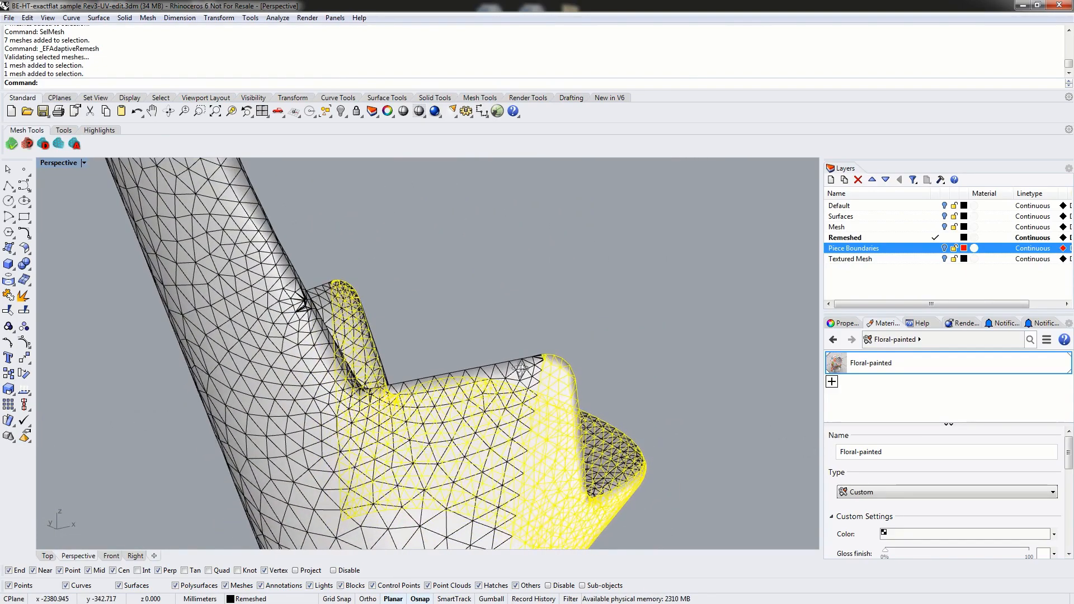
{"action": "scroll", "coordinate": [279, 293], "scroll_direction": "up", "scroll_amount": 6}
{"action": "scroll", "coordinate": [306, 314], "scroll_direction": "up", "scroll_amount": 5}
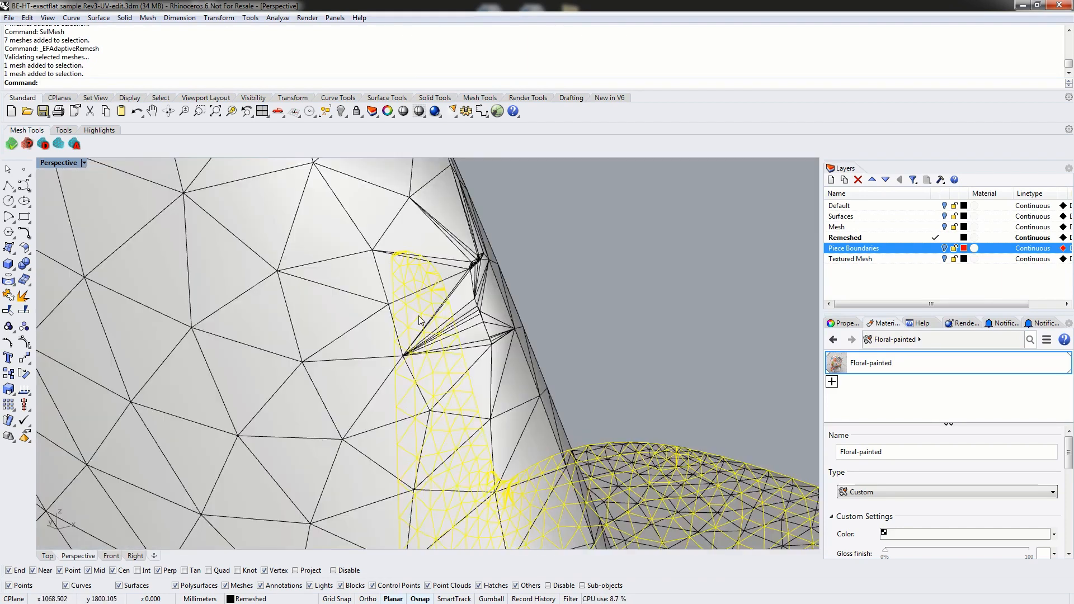
{"action": "left_click", "coordinate": [603, 281]}
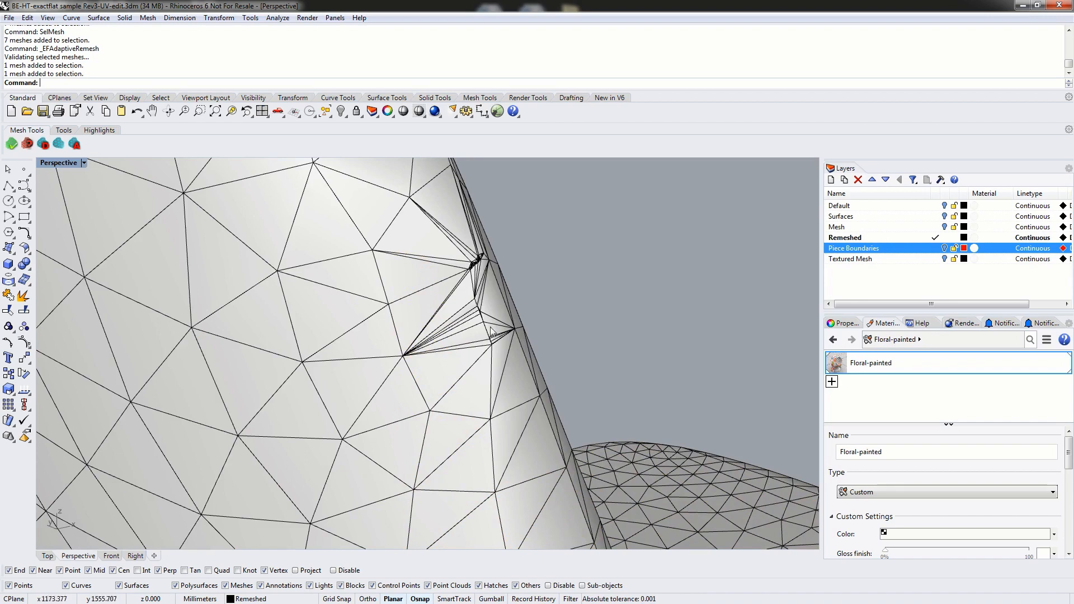
{"action": "left_click", "coordinate": [418, 372]}
{"action": "left_click", "coordinate": [615, 272]}
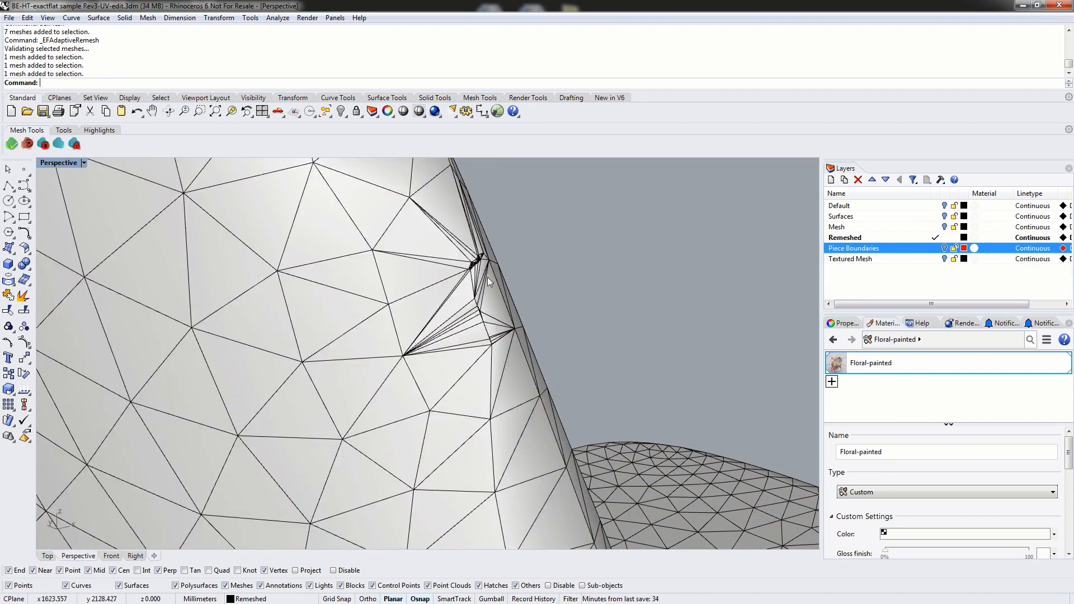
{"action": "right_click_drag", "start_coordinate": [453, 308], "coordinate": [429, 315]}
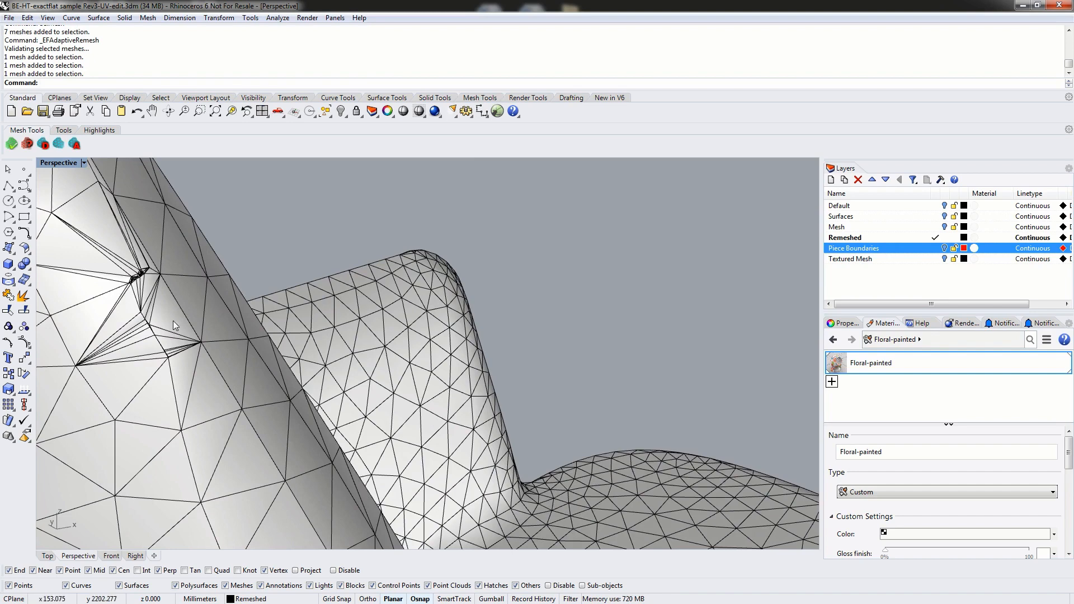
Make the Mesh layer current, hide the Remeshed layer, and inspect the original mesh at the same spot on the chair's back
{"action": "left_click", "coordinate": [935, 227]}
{"action": "left_click", "coordinate": [945, 238]}
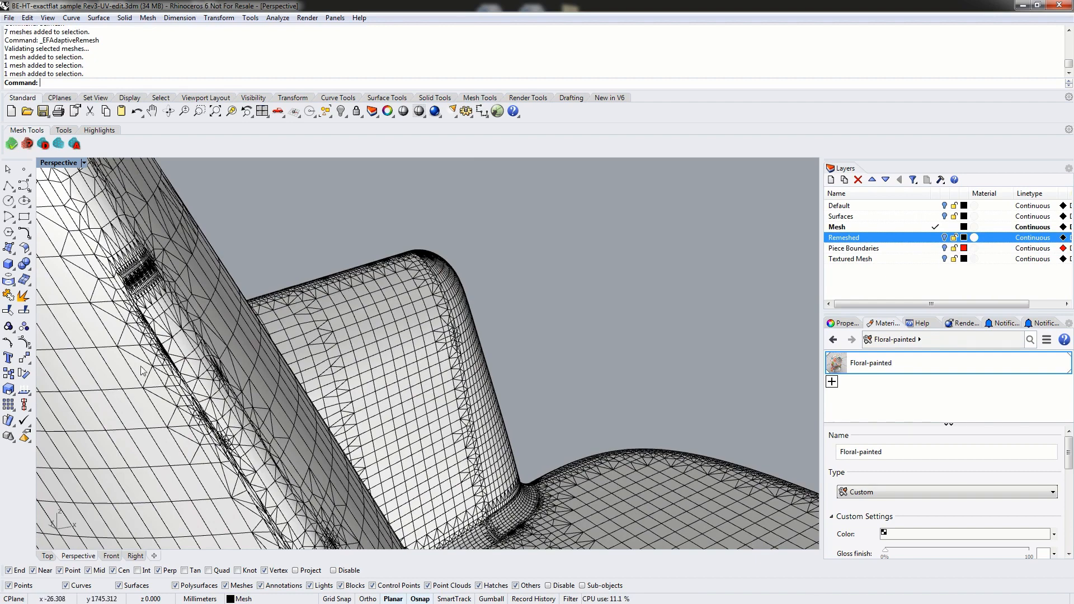
{"action": "scroll", "coordinate": [151, 356], "scroll_direction": "up", "scroll_amount": 5}
{"action": "left_click", "coordinate": [295, 328]}
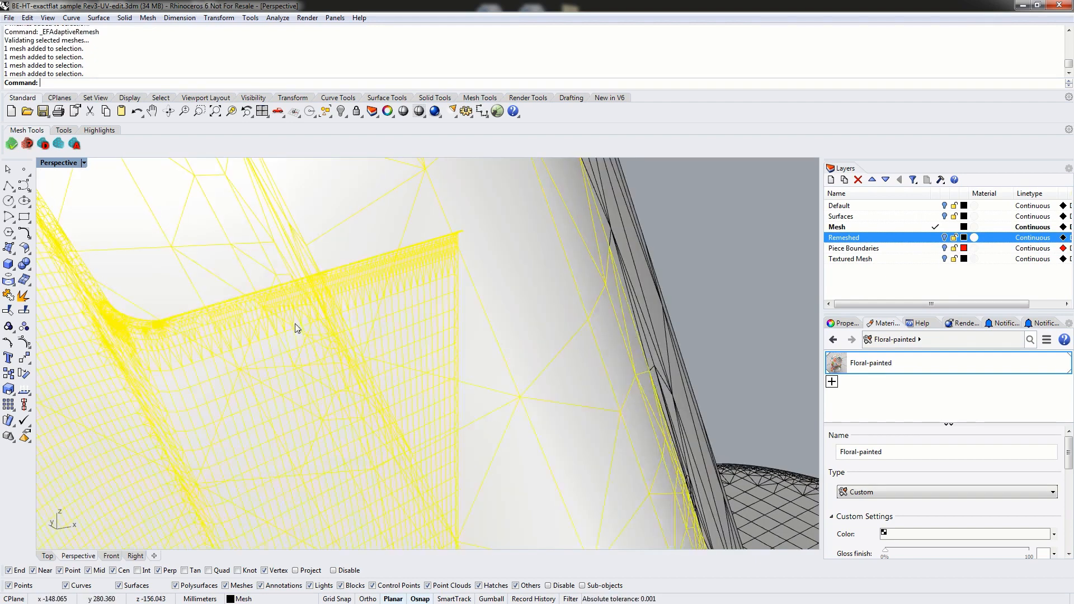
{"action": "left_click", "coordinate": [734, 208]}
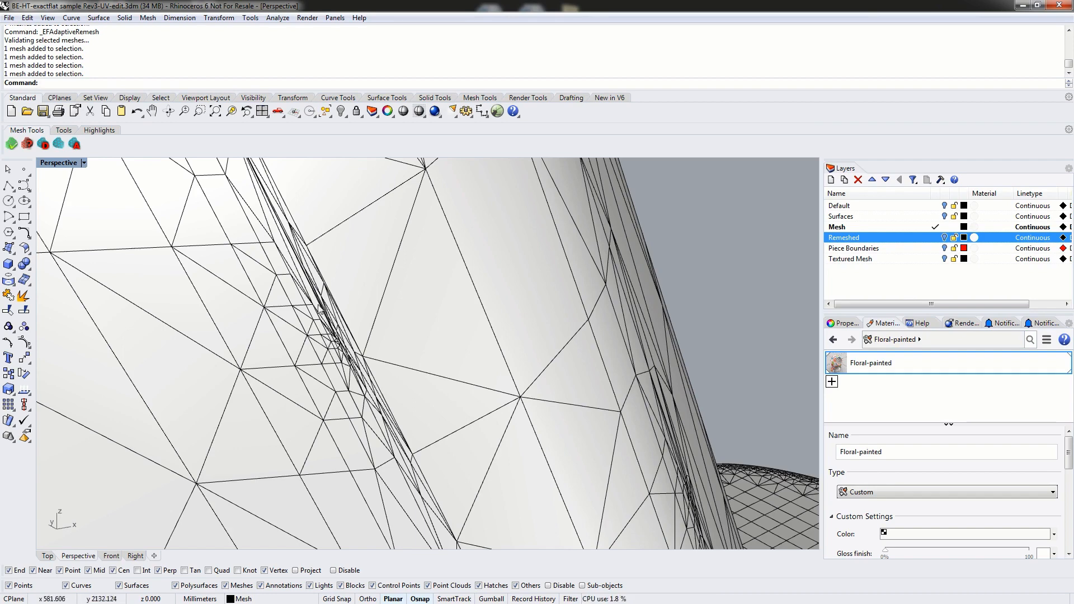
Turn on the control points of the original outer back mesh with PointsOn and inspect its dense vertices near the armrest
{"action": "left_click", "coordinate": [332, 349]}
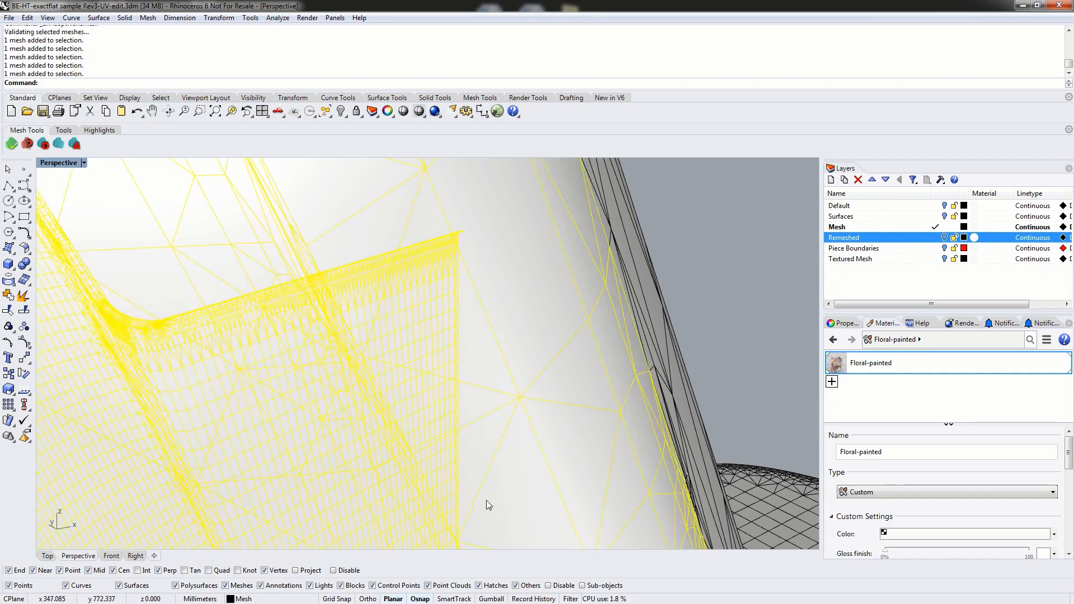
{"action": "type", "text": "PointsOn"}
{"action": "key", "text": "Return"}
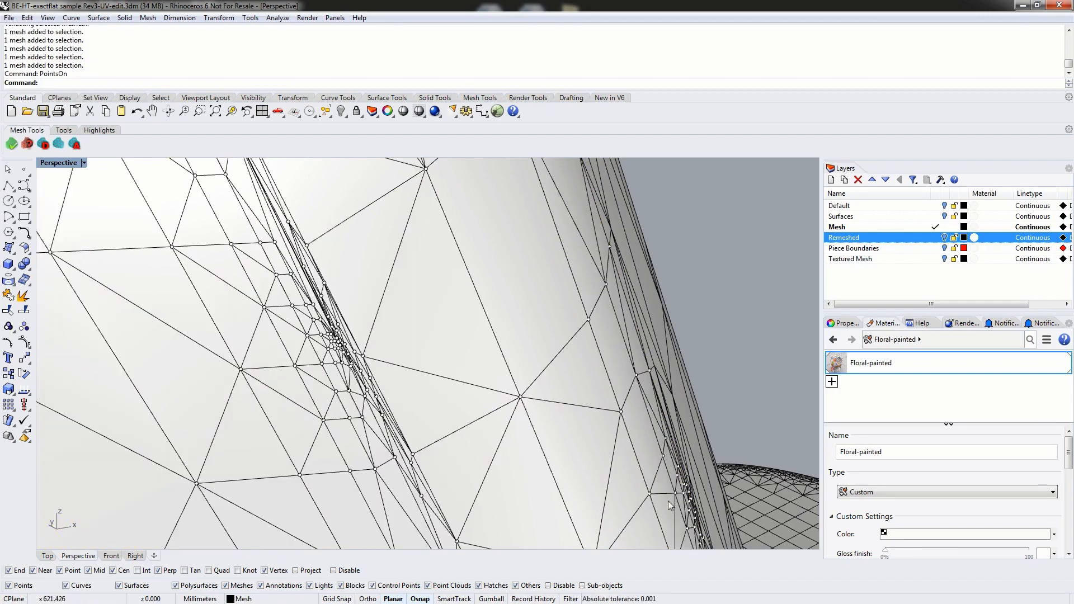
{"action": "left_click", "coordinate": [445, 439]}
{"action": "scroll", "coordinate": [496, 362], "scroll_direction": "down", "scroll_amount": 6}
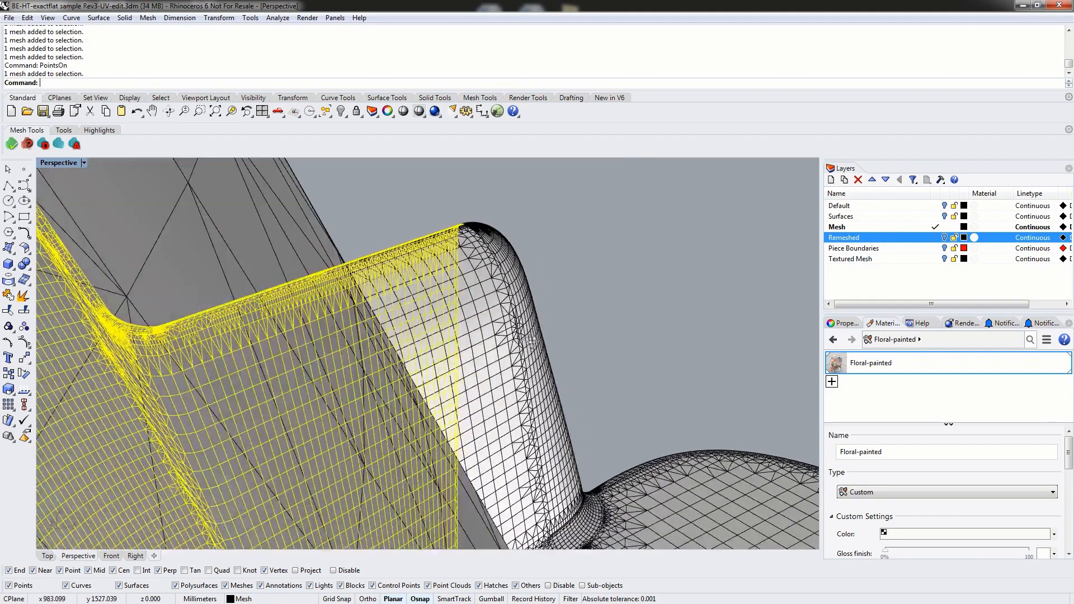
Isolate the selected meshes from the rest of the model and clear the selection
{"action": "mouse_move", "coordinate": [531, 342]}
{"action": "right_mouse_down"}
{"action": "mouse_move", "coordinate": [559, 325]}
{"action": "mouse_move", "coordinate": [525, 335]}
{"action": "right_mouse_up"}
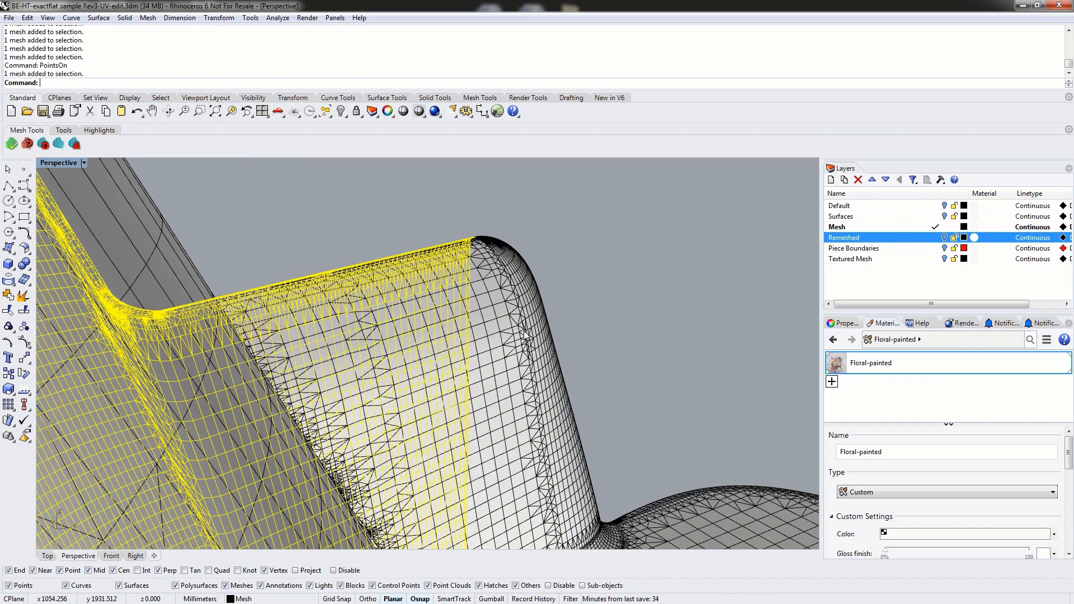
{"action": "type", "text": "Isolate"}
{"action": "key", "text": "Return"}
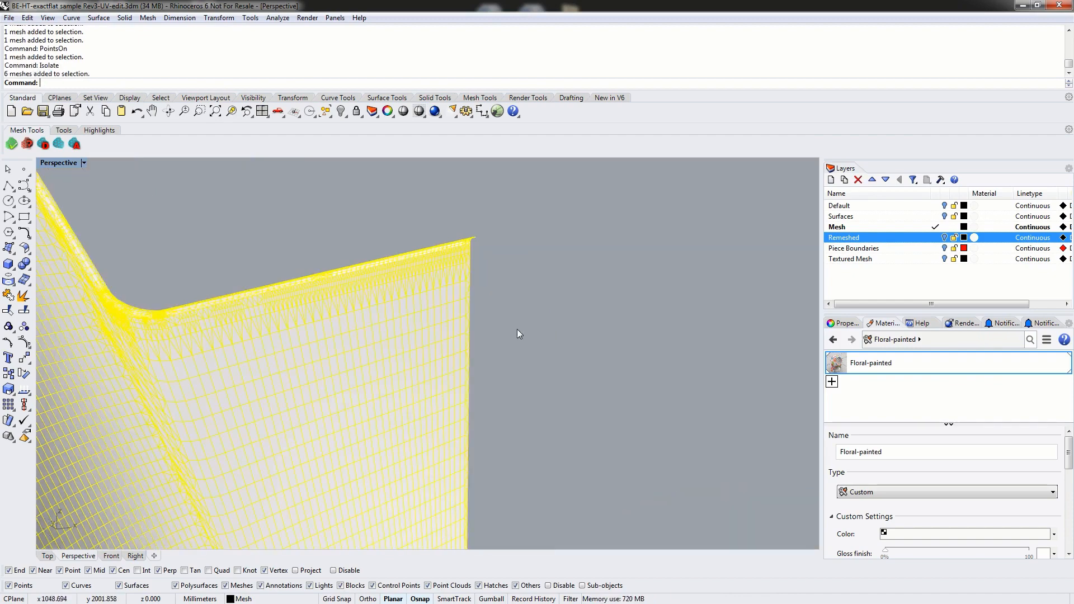
{"action": "left_click", "coordinate": [539, 345]}
Make the Remeshed layer current, turn off the Mesh layer, and examine the distorted triangles near the fold up close
{"action": "scroll", "coordinate": [112, 352], "scroll_direction": "up", "scroll_amount": 10}
{"action": "right_click_drag", "start_coordinate": [112, 353], "coordinate": [307, 360], "text": "shift"}
{"action": "scroll", "coordinate": [320, 357], "scroll_direction": "down", "scroll_amount": 4}
{"action": "scroll", "coordinate": [539, 314], "scroll_direction": "down", "scroll_amount": 6}
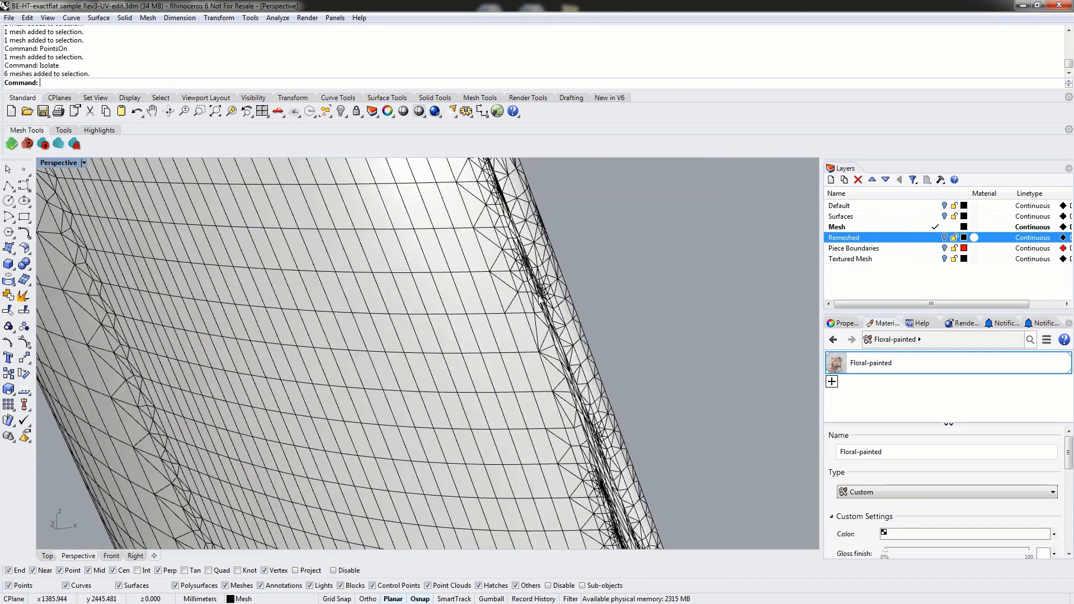
{"action": "right_click_drag", "start_coordinate": [539, 299], "coordinate": [528, 300]}
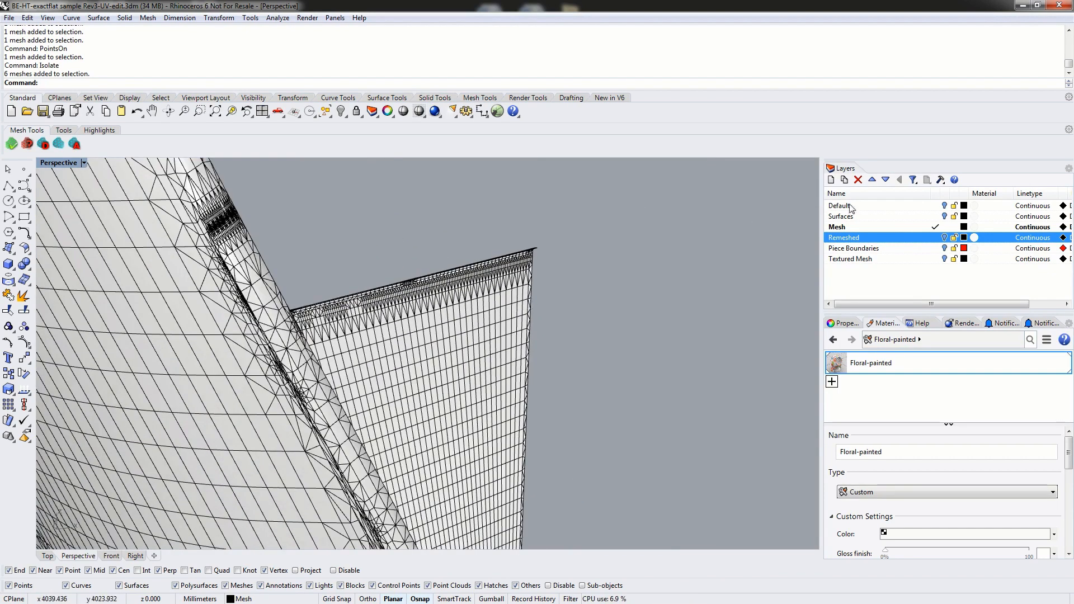
{"action": "left_click", "coordinate": [936, 238]}
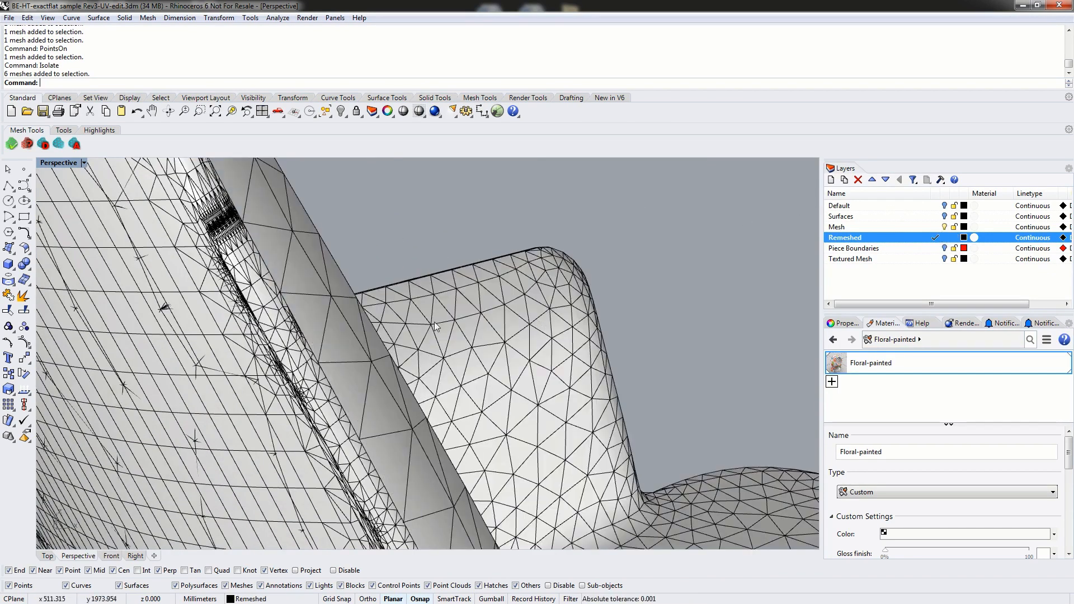
{"action": "left_click", "coordinate": [944, 227]}
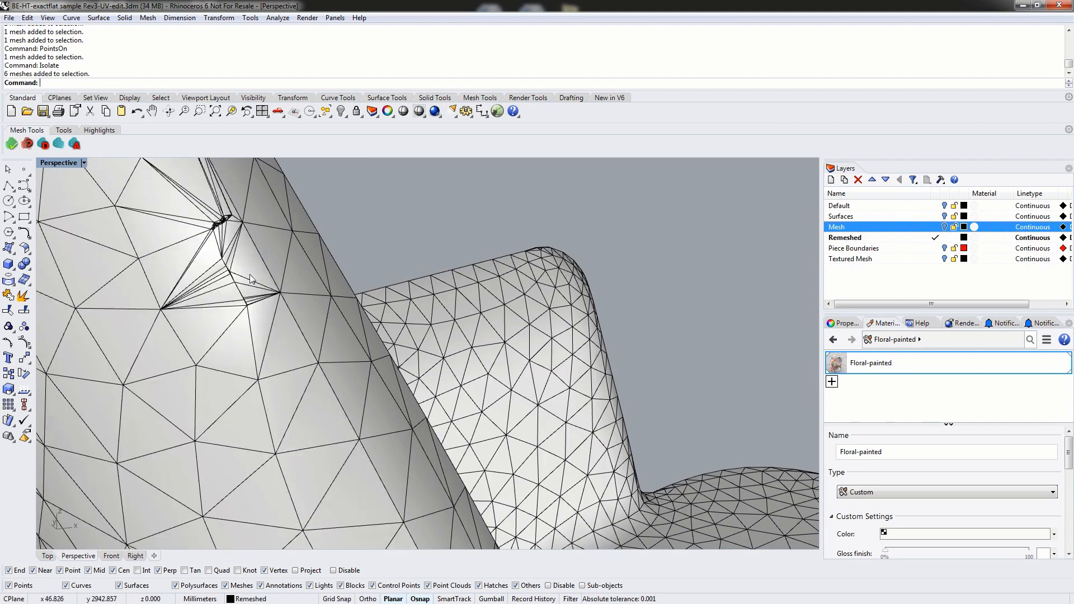
{"action": "type", "text": "Z"}
{"action": "key", "text": "Return"}
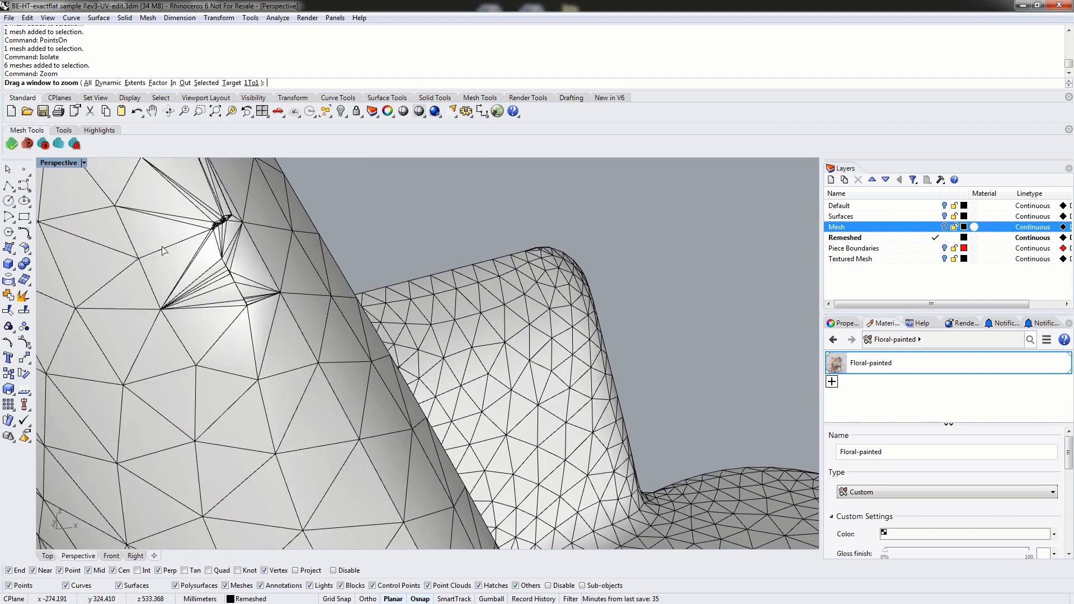
{"action": "left_click_drag", "start_coordinate": [175, 219], "coordinate": [287, 330]}
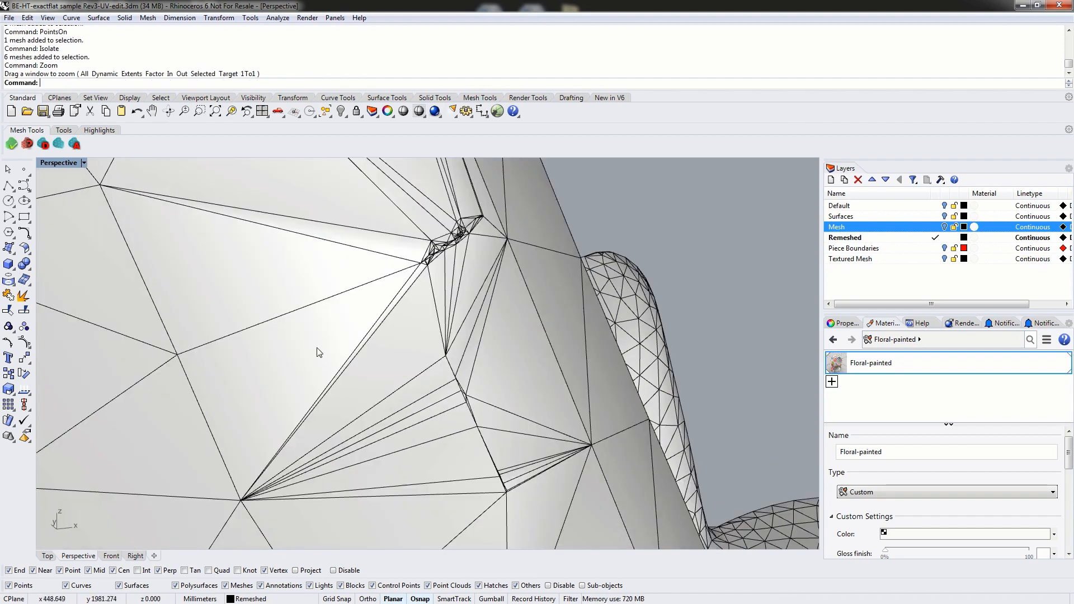
Make the Mesh layer current, turn off the Remeshed layer, and inspect the dense faces along the fold
{"action": "left_click", "coordinate": [937, 227]}
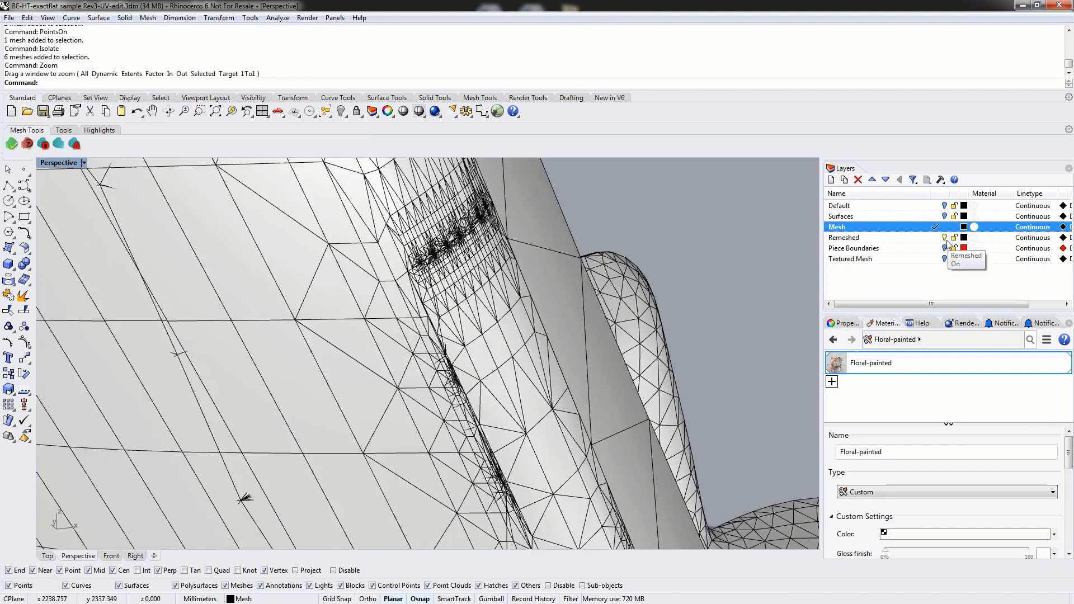
{"action": "left_click", "coordinate": [944, 238]}
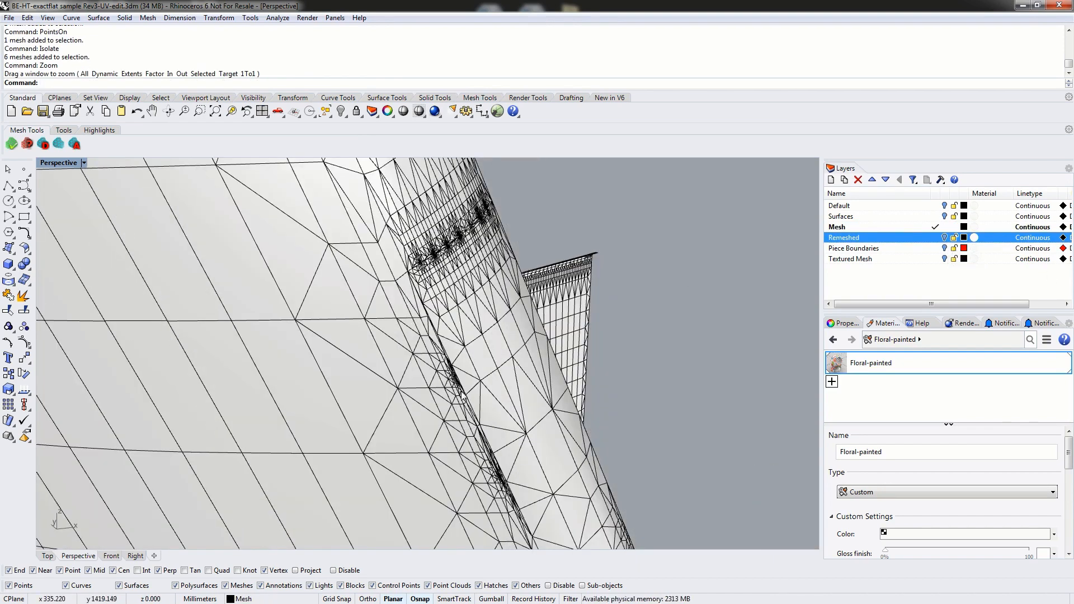
{"action": "right_click_drag", "start_coordinate": [463, 395], "coordinate": [410, 278]}
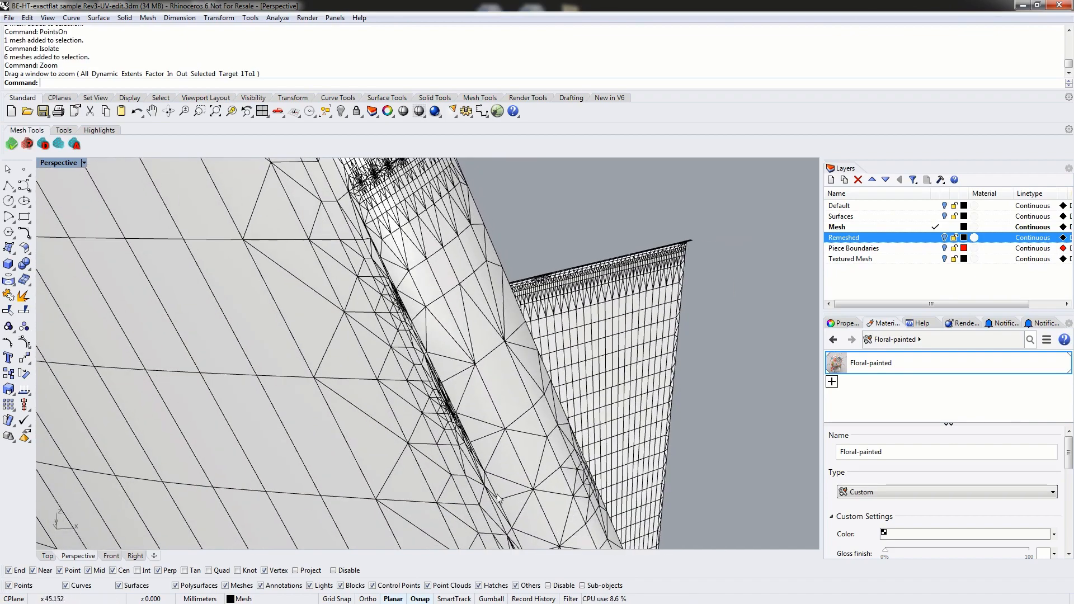
{"action": "right_click_drag", "start_coordinate": [403, 267], "coordinate": [439, 400], "text": "shift"}
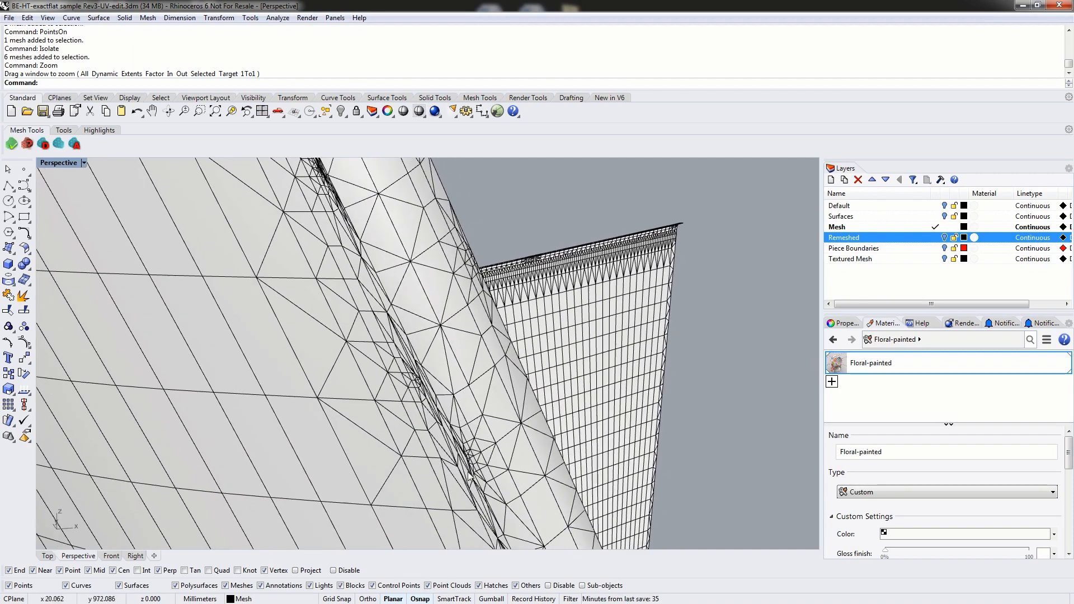
{"action": "right_click_drag", "start_coordinate": [363, 241], "coordinate": [461, 412]}
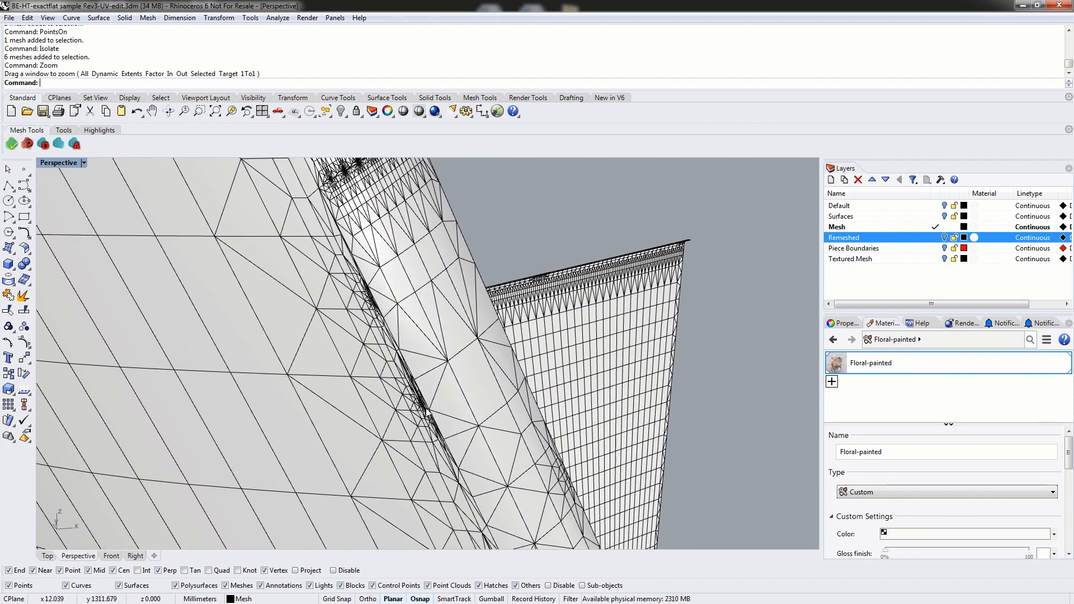
{"action": "scroll", "coordinate": [424, 412], "scroll_direction": "up", "scroll_amount": 5}
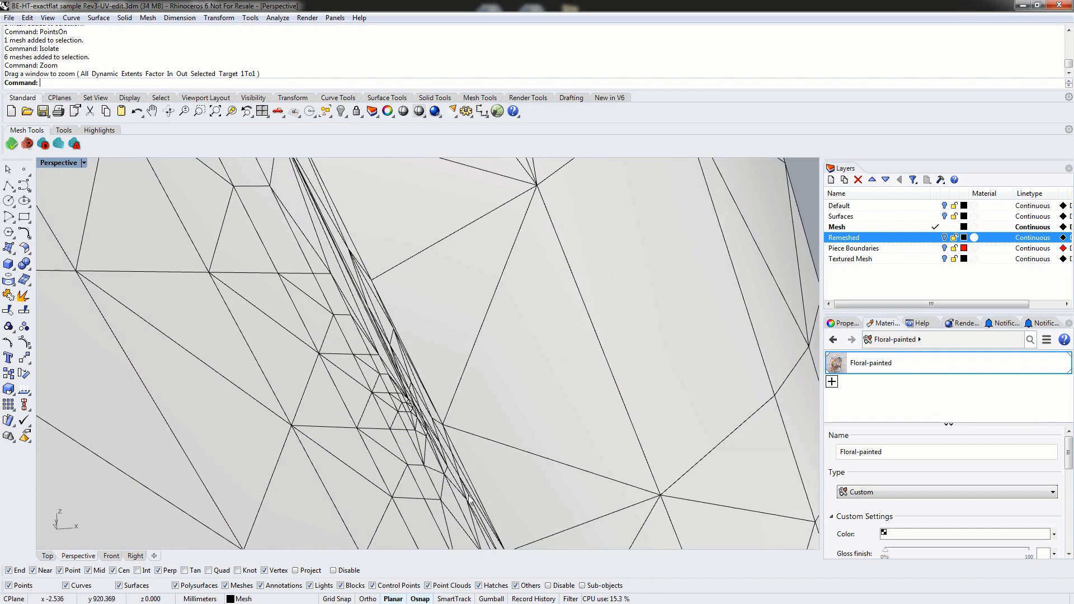
Turn on the vertex points of the mesh containing the dense fold and frame the crowded area
{"action": "left_click", "coordinate": [418, 458]}
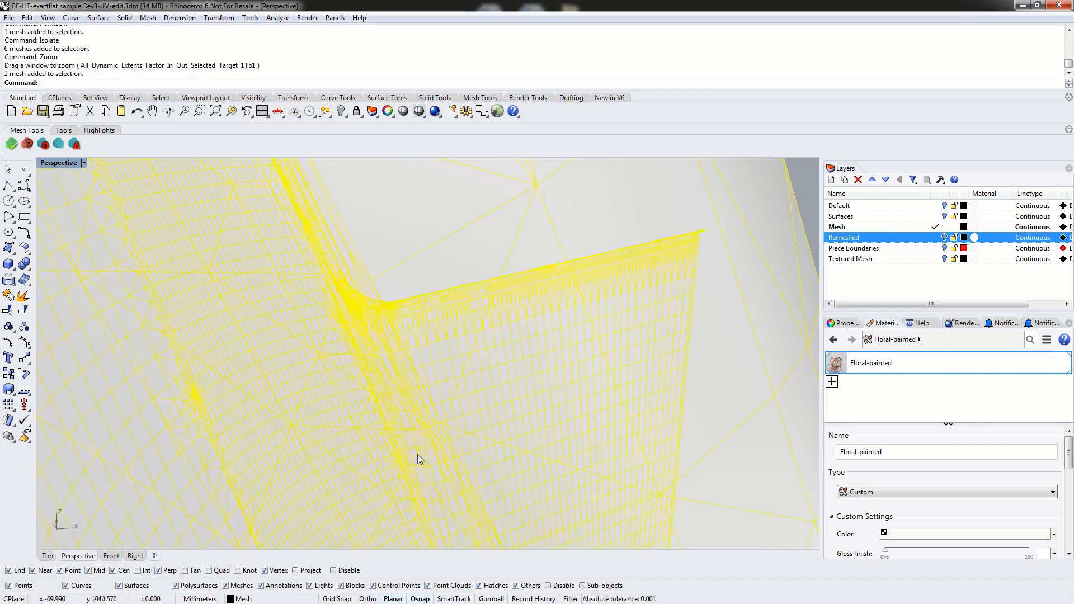
{"action": "type", "text": "PointsOn"}
{"action": "key", "text": "Return"}
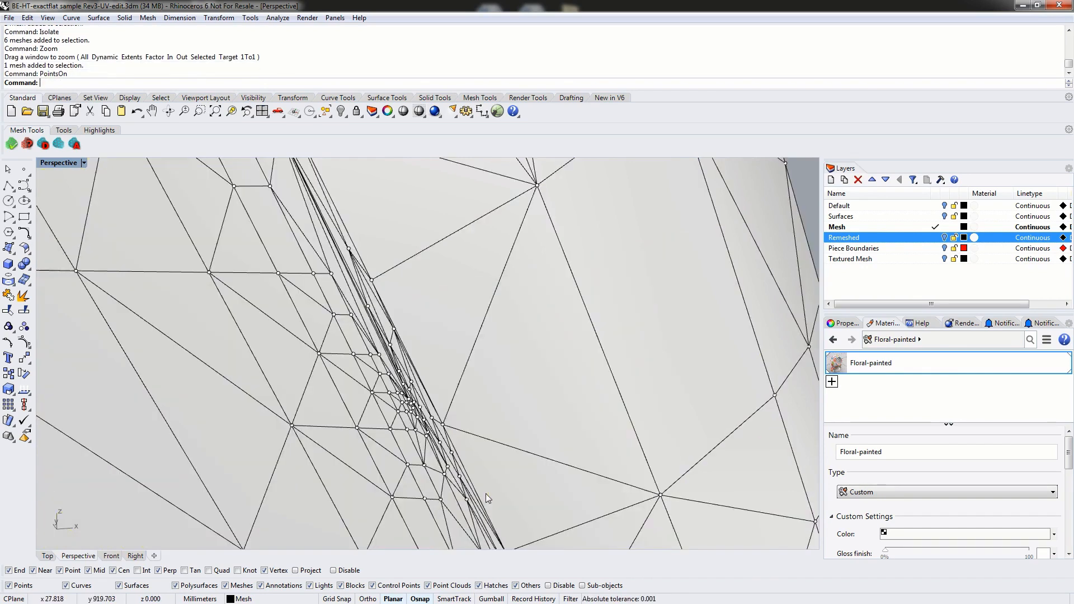
{"action": "mouse_move", "coordinate": [468, 424]}
{"action": "right_mouse_down"}
{"action": "mouse_move", "coordinate": [431, 432]}
{"action": "mouse_move", "coordinate": [459, 428]}
{"action": "right_mouse_up"}
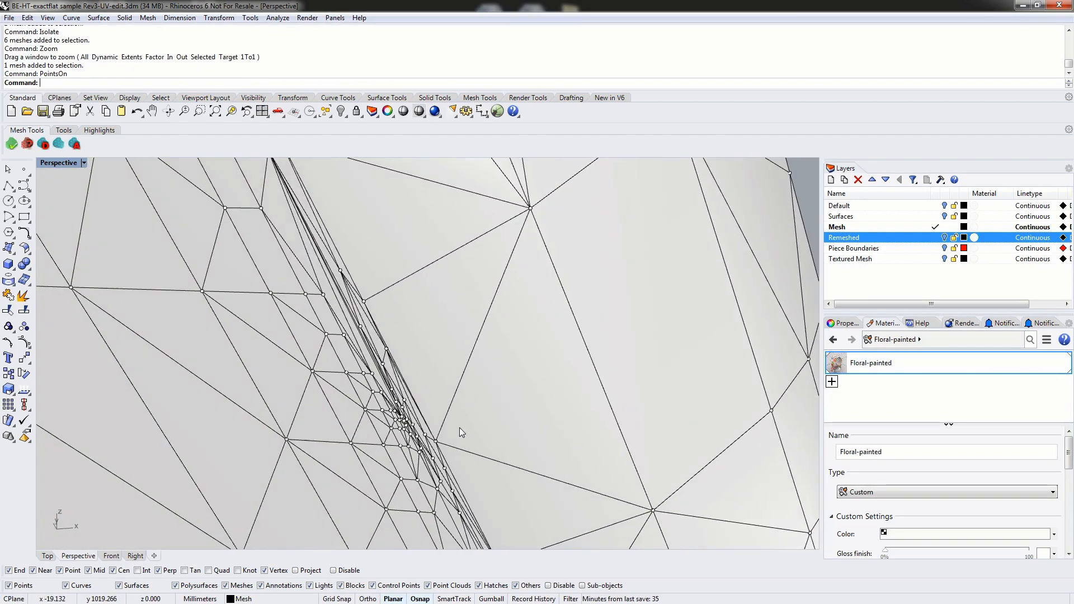
{"action": "type", "text": "Zoom"}
{"action": "key", "text": "Return"}
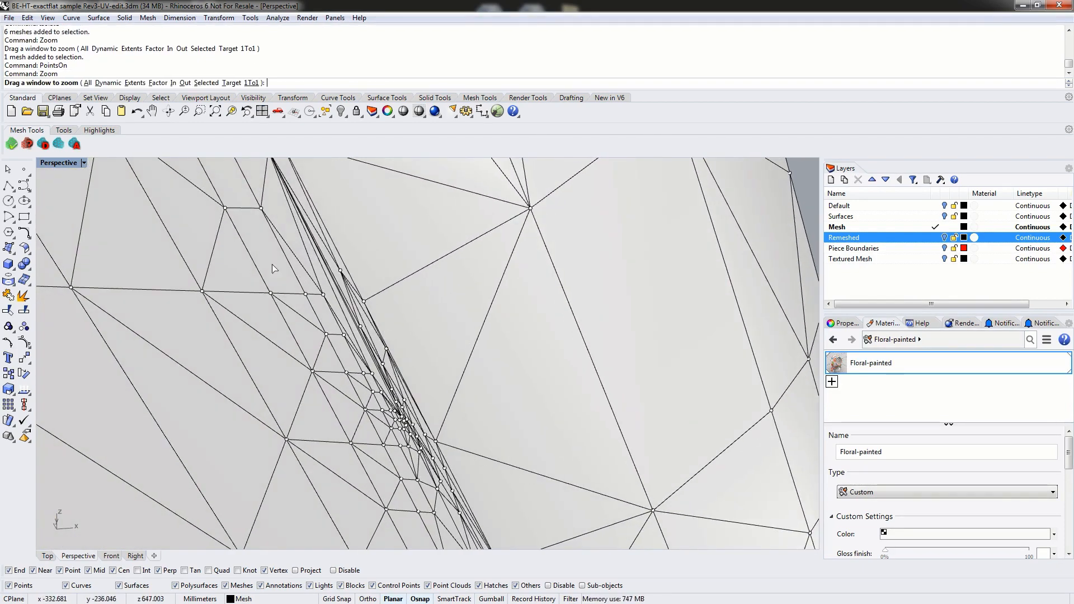
{"action": "left_click_drag", "start_coordinate": [271, 264], "coordinate": [504, 523]}
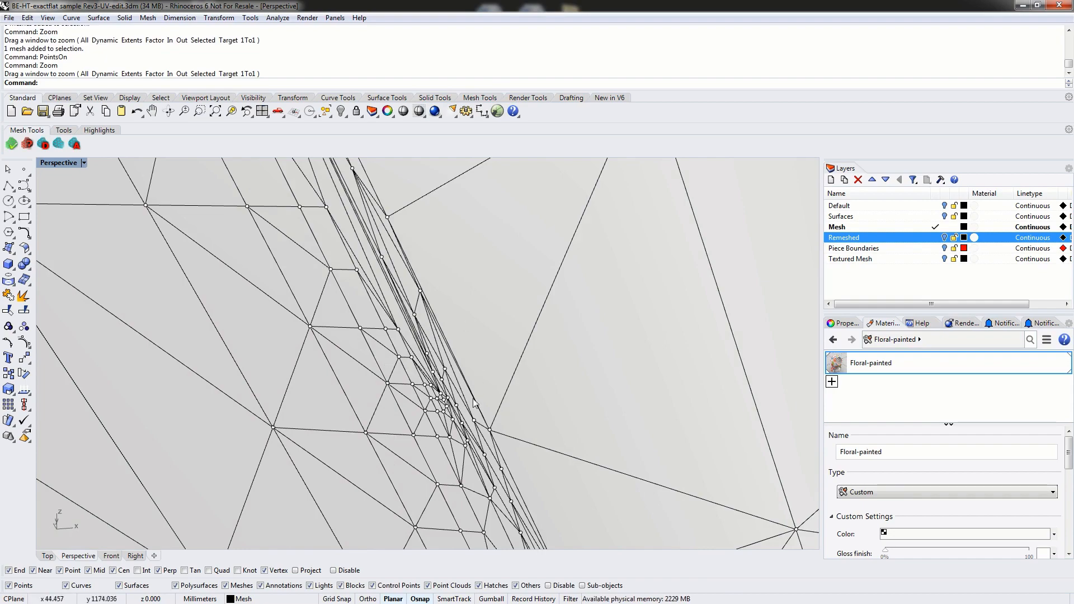
View the crowded fold from the opposite side, select its mesh and turn its points on again
{"action": "right_click_drag", "start_coordinate": [473, 402], "coordinate": [355, 326]}
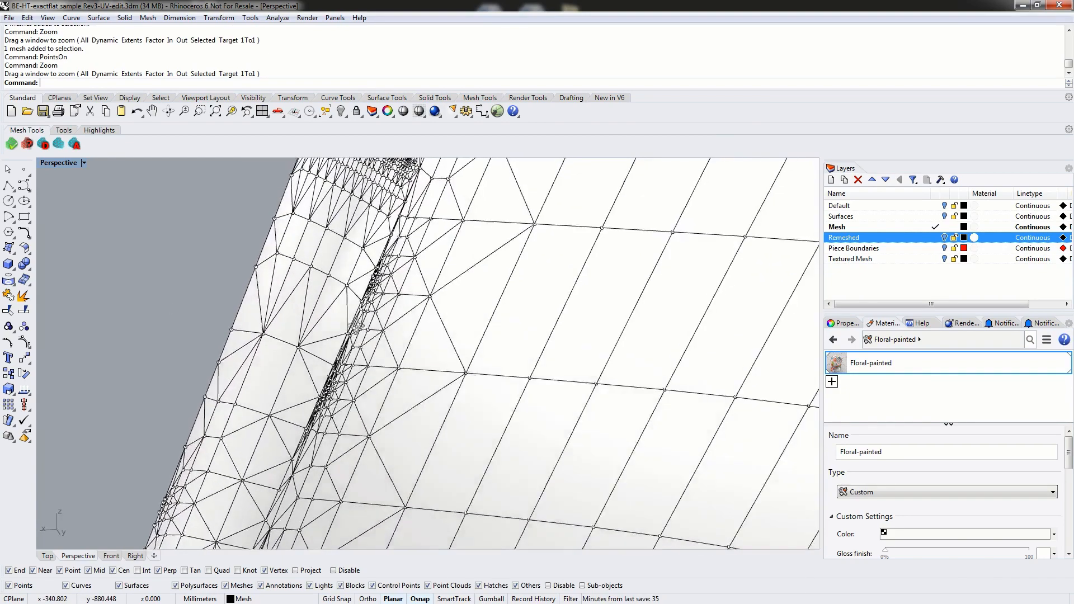
{"action": "scroll", "coordinate": [364, 296], "scroll_direction": "up", "scroll_amount": 5}
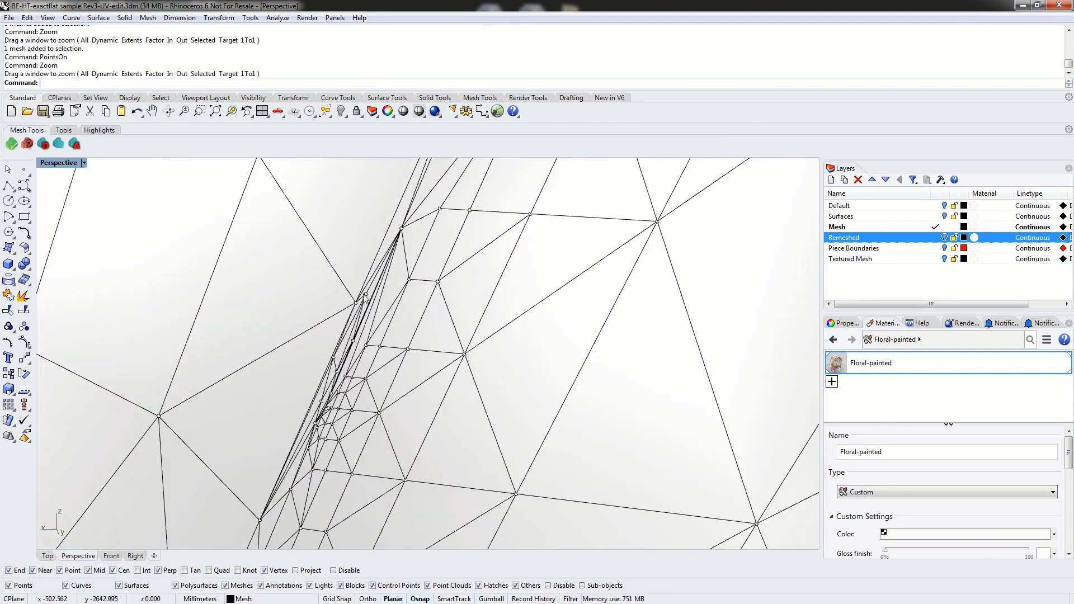
{"action": "scroll", "coordinate": [347, 391], "scroll_direction": "up", "scroll_amount": 2}
{"action": "left_click", "coordinate": [375, 339]}
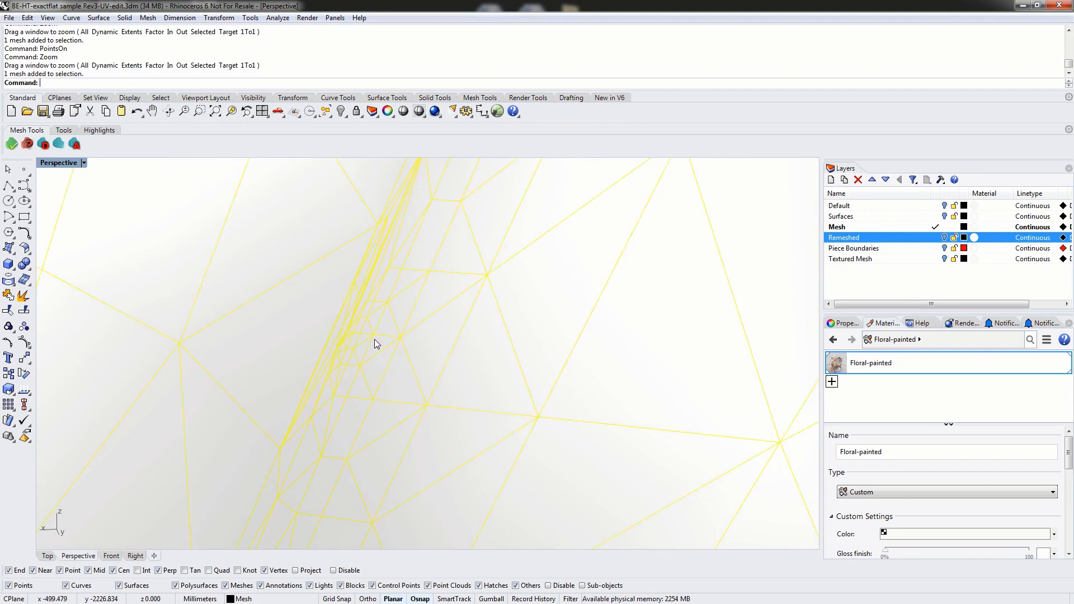
{"action": "type", "text": "ointsOn"}
{"action": "key", "text": "Return"}
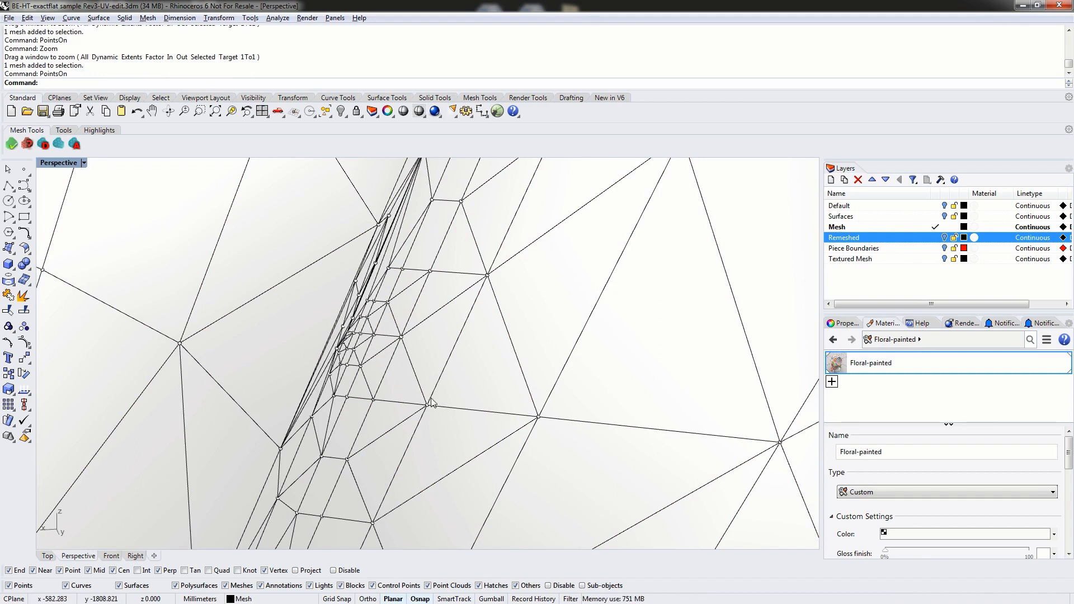
{"action": "left_click_drag", "start_coordinate": [475, 447], "coordinate": [335, 342]}
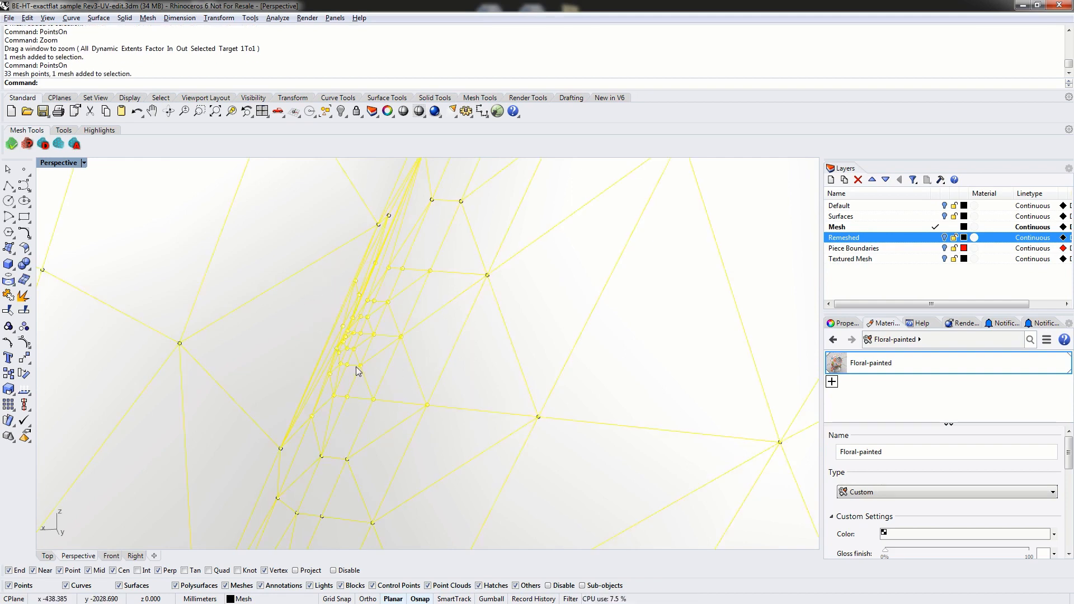
{"action": "key", "text": "Escape"}
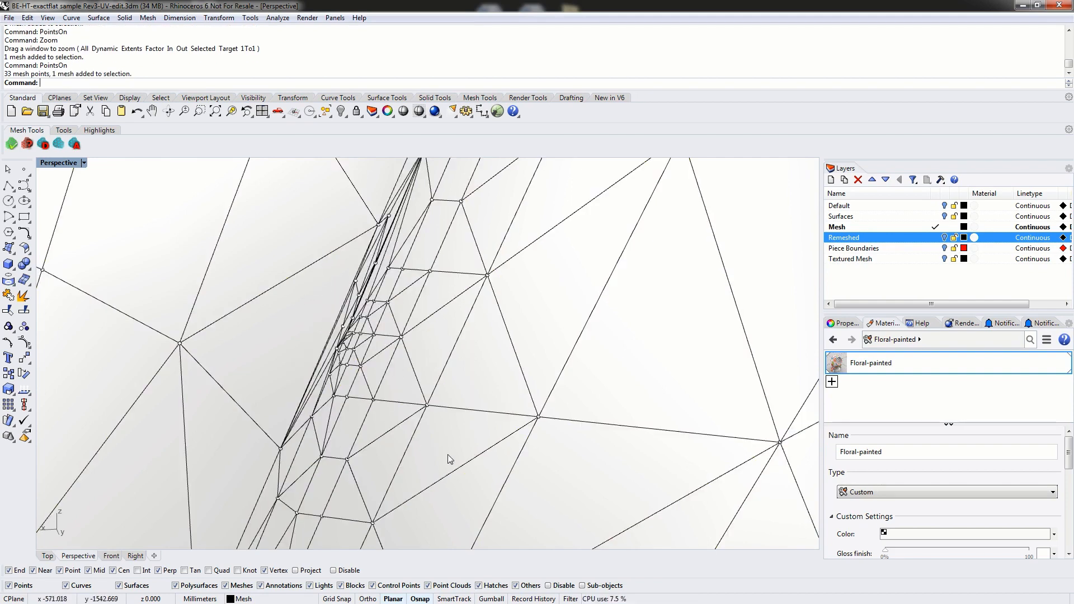
{"action": "left_click_drag", "start_coordinate": [449, 454], "coordinate": [404, 345]}
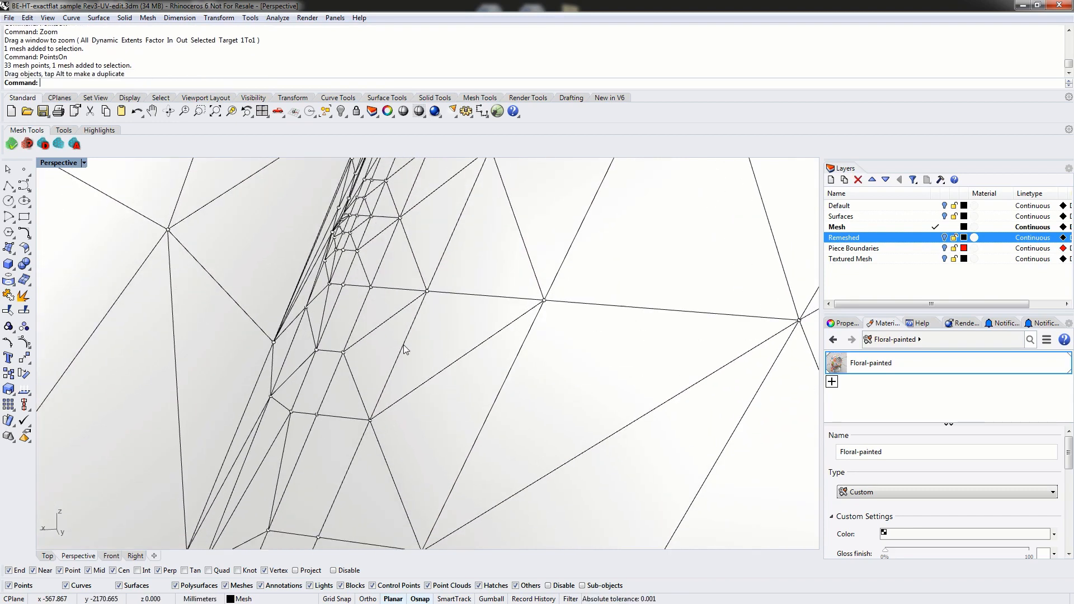
{"action": "type", "text": "Undo"}
{"action": "key", "text": "Return"}
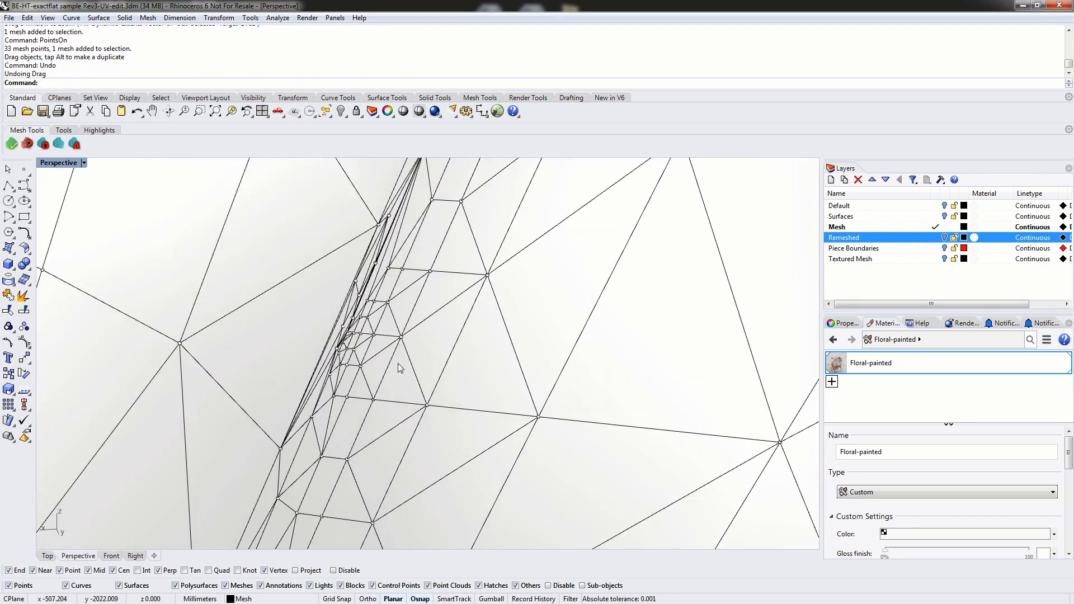
{"action": "left_click_drag", "start_coordinate": [450, 462], "coordinate": [295, 253]}
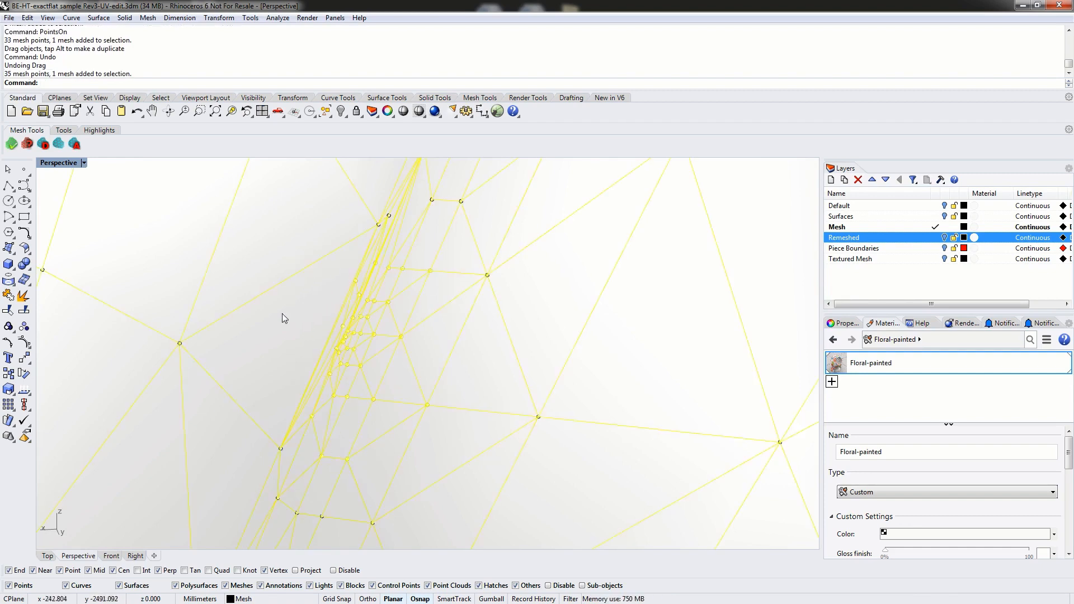
{"action": "scroll", "coordinate": [268, 351], "scroll_direction": "down", "scroll_amount": 5}
{"action": "key", "text": "Escape"}
{"action": "key", "text": "Escape"}
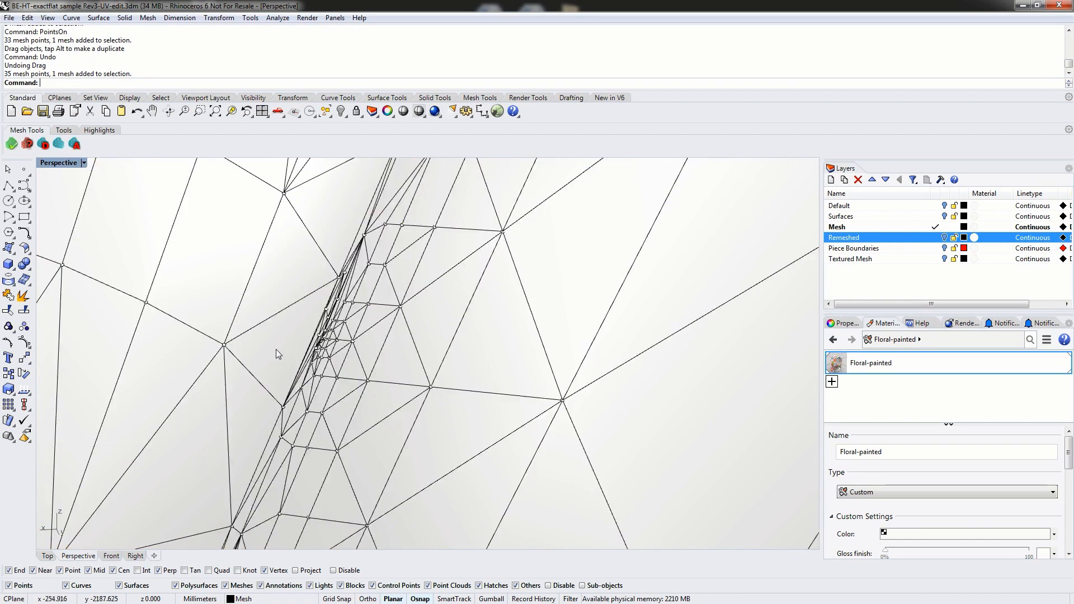
{"action": "left_click", "coordinate": [291, 340]}
{"action": "key", "text": "Escape"}
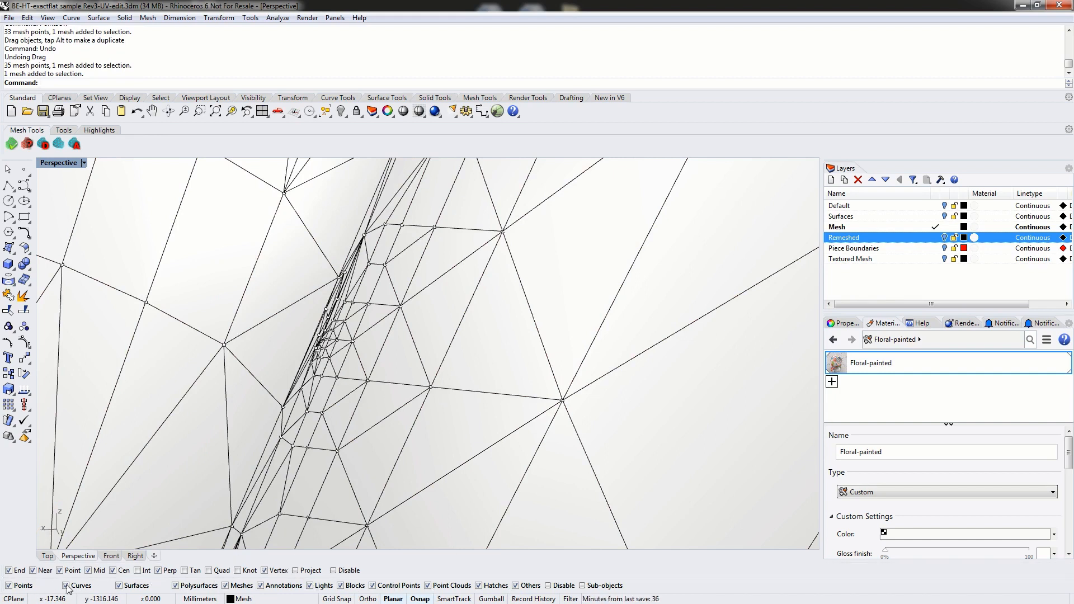
Exclude meshes from the selection filter and delete the crowded vertices along the fold, keeping the two vertices on its smooth-side border
{"action": "left_click", "coordinate": [225, 586]}
{"action": "left_click_drag", "start_coordinate": [449, 481], "coordinate": [282, 239]}
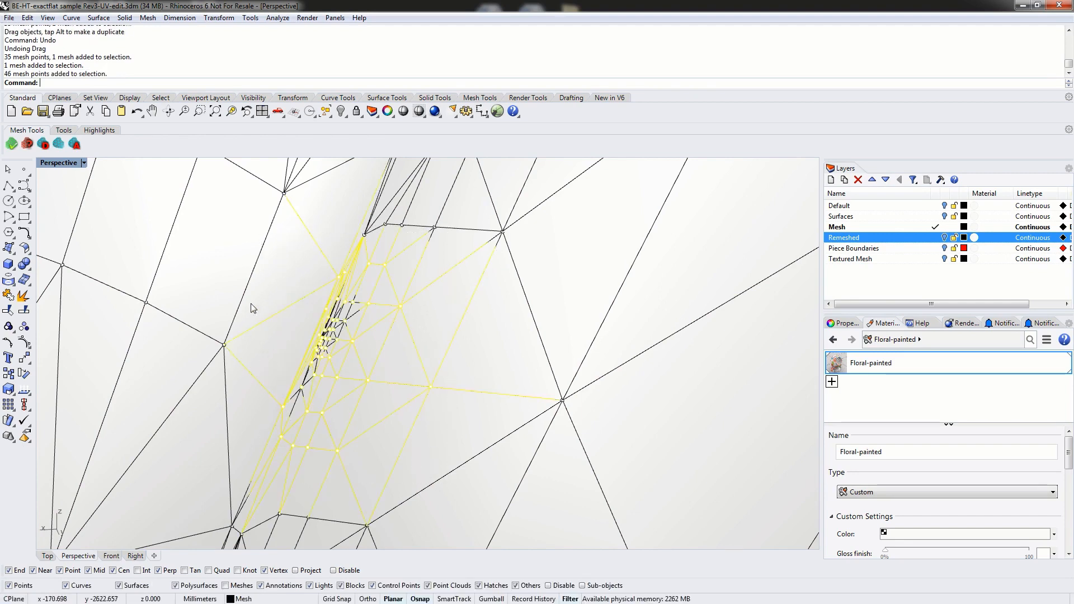
{"action": "right_click_drag", "start_coordinate": [251, 304], "coordinate": [276, 313]}
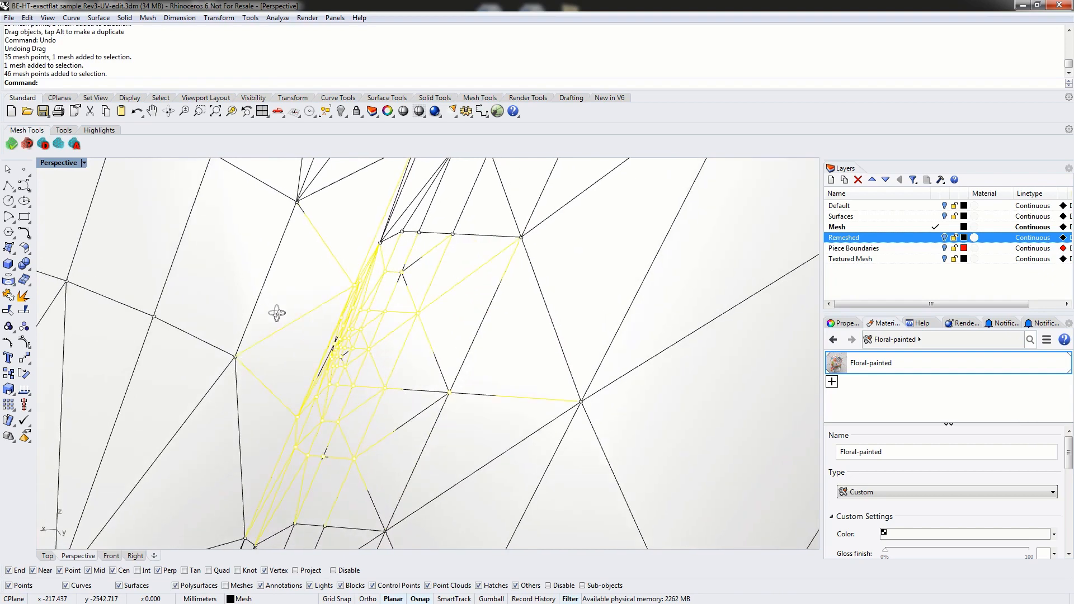
{"action": "left_click", "coordinate": [296, 417], "text": "ctrl"}
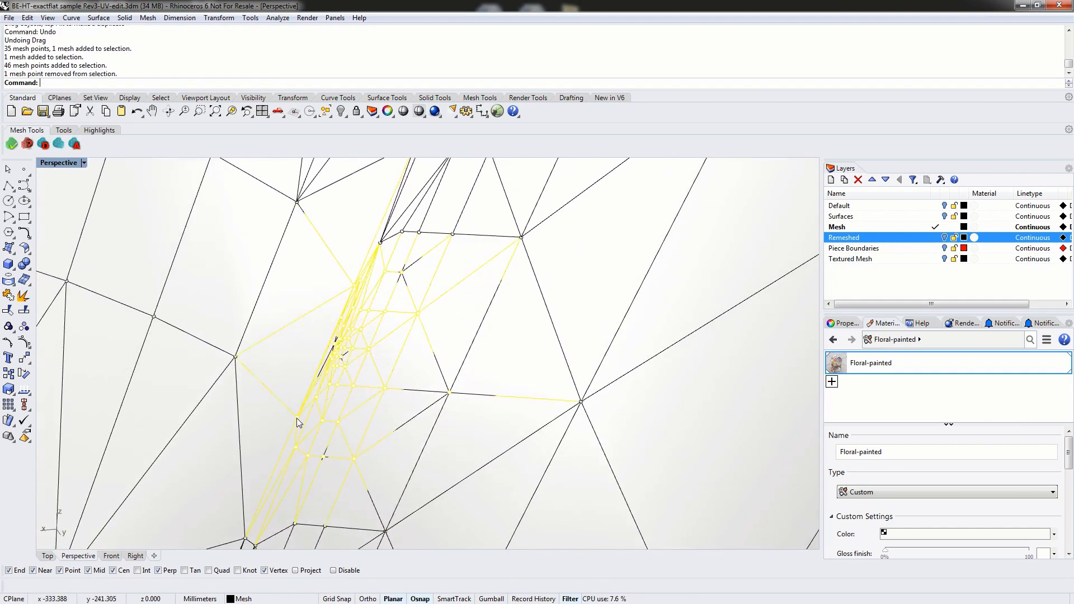
{"action": "left_click", "coordinate": [354, 285], "text": "ctrl"}
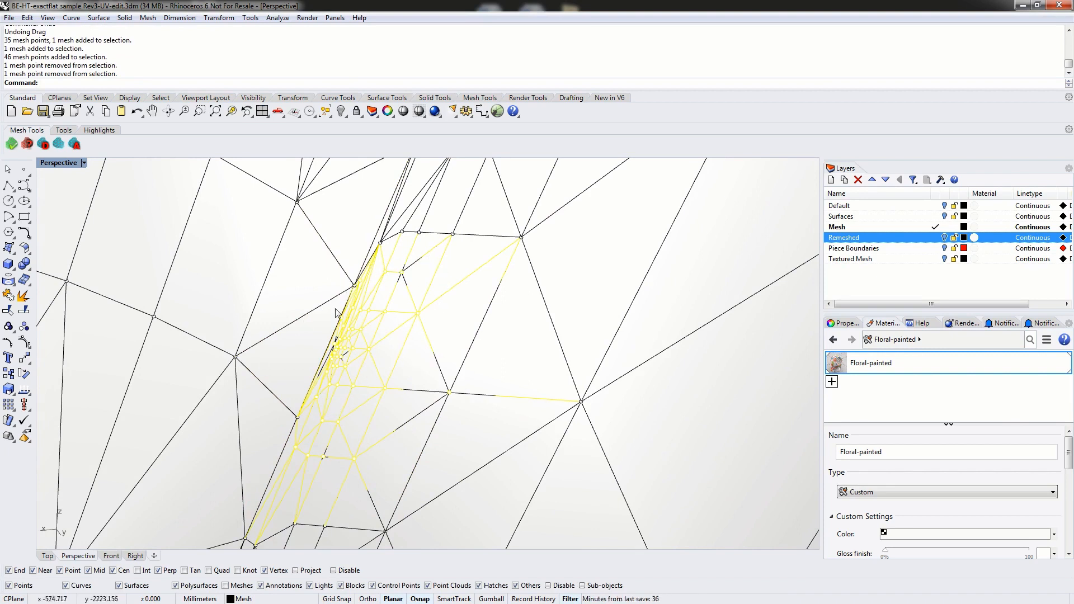
{"action": "key", "text": "Delete"}
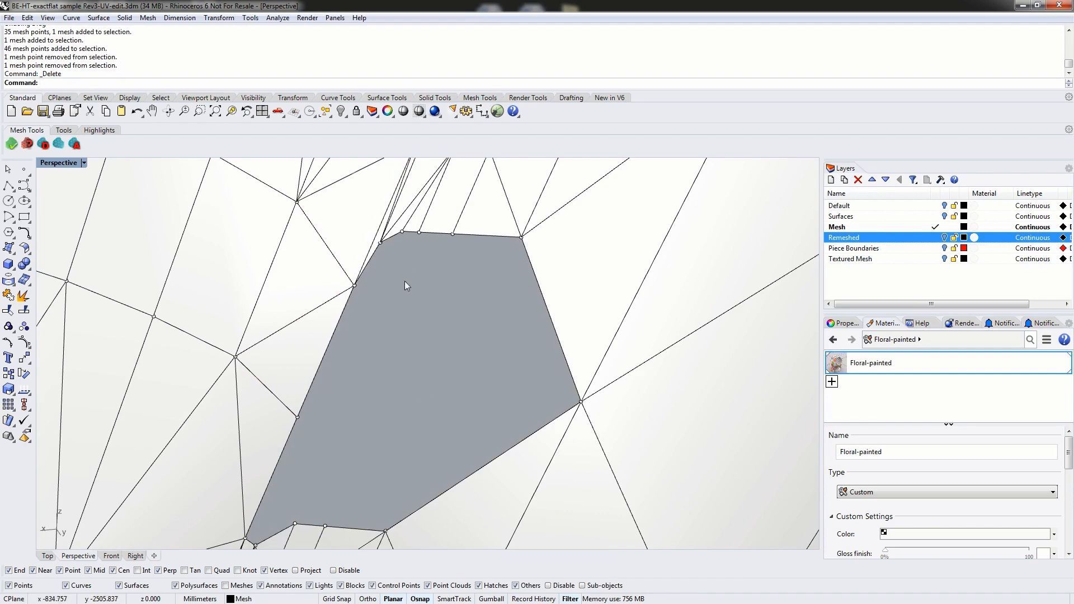
Include meshes in the selection filter again and fill the hole left along the fold with FillMeshHole, joined to the mesh
{"action": "mouse_move", "coordinate": [440, 286]}
{"action": "right_mouse_down", "text": "shift"}
{"action": "mouse_move", "coordinate": [431, 354]}
{"action": "mouse_move", "coordinate": [423, 286]}
{"action": "right_mouse_up", "text": "shift"}
{"action": "right_click_drag", "start_coordinate": [356, 358], "coordinate": [363, 346], "text": "shift"}
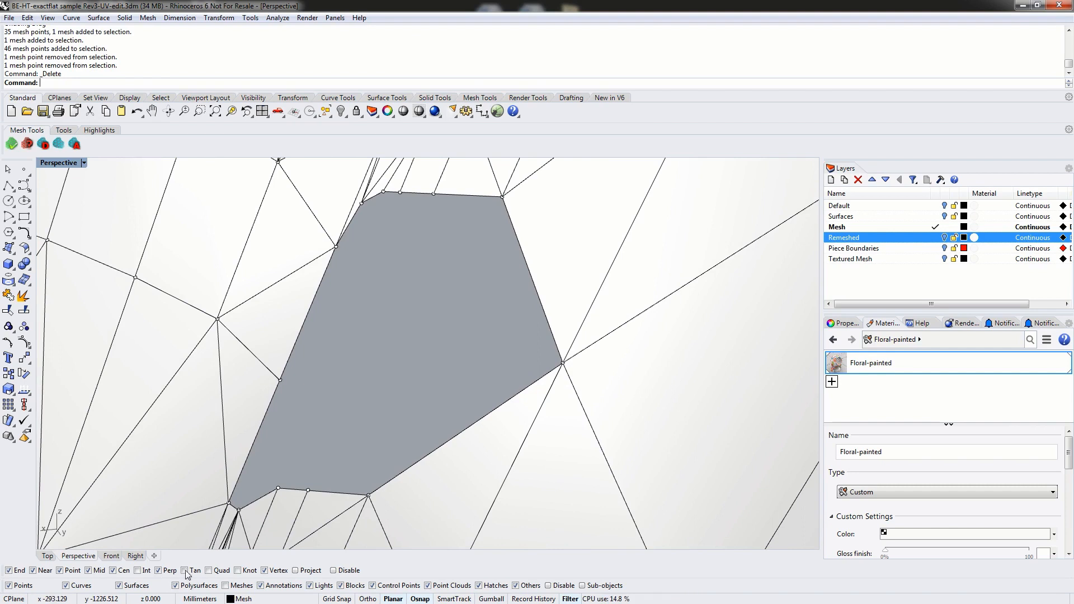
{"action": "left_click", "coordinate": [227, 586]}
{"action": "type", "text": "FillMeshHole"}
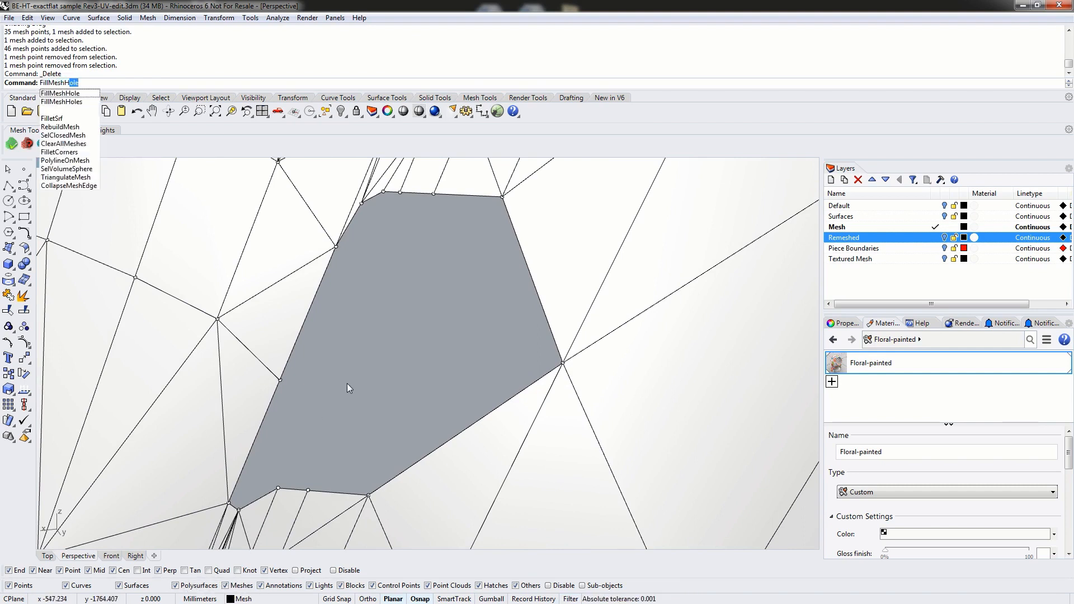
{"action": "key", "text": "Return"}
{"action": "left_click", "coordinate": [532, 291]}
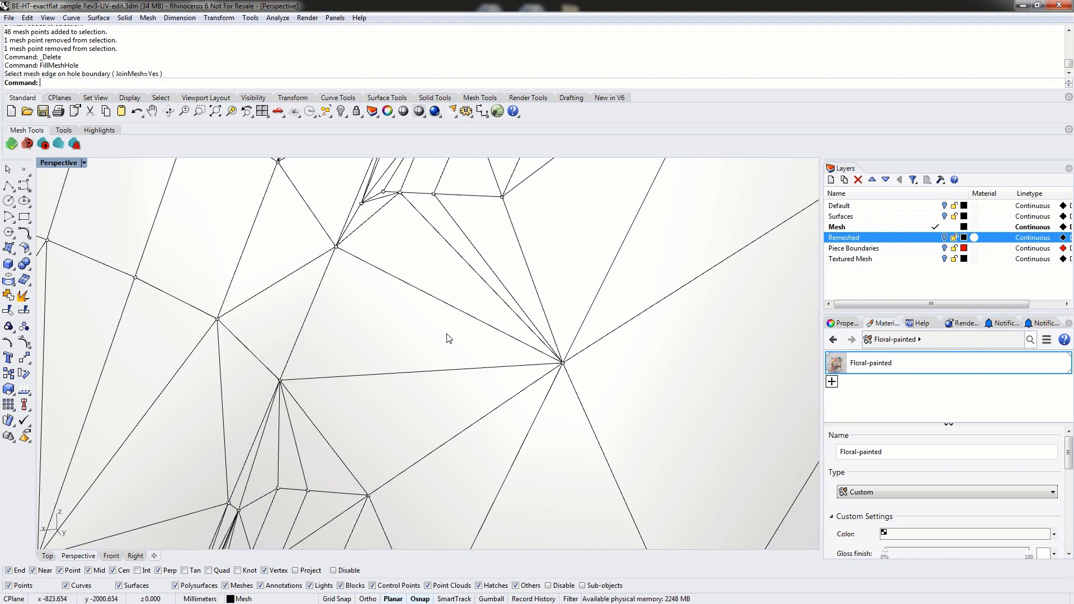
Exclude meshes from the selection filter and delete the next crowded group of vertices down the fold, keeping two vertices on its smooth-side border
{"action": "scroll", "coordinate": [336, 332], "scroll_direction": "down", "scroll_amount": 13}
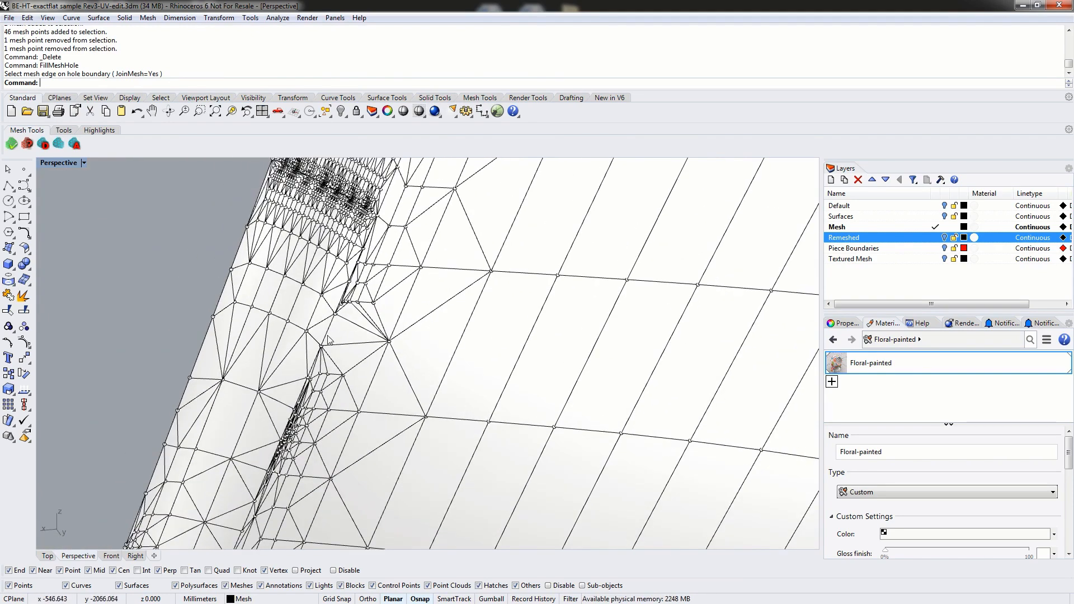
{"action": "right_click_drag", "start_coordinate": [321, 433], "coordinate": [359, 363], "text": "shift"}
{"action": "scroll", "coordinate": [340, 420], "scroll_direction": "up", "scroll_amount": 8}
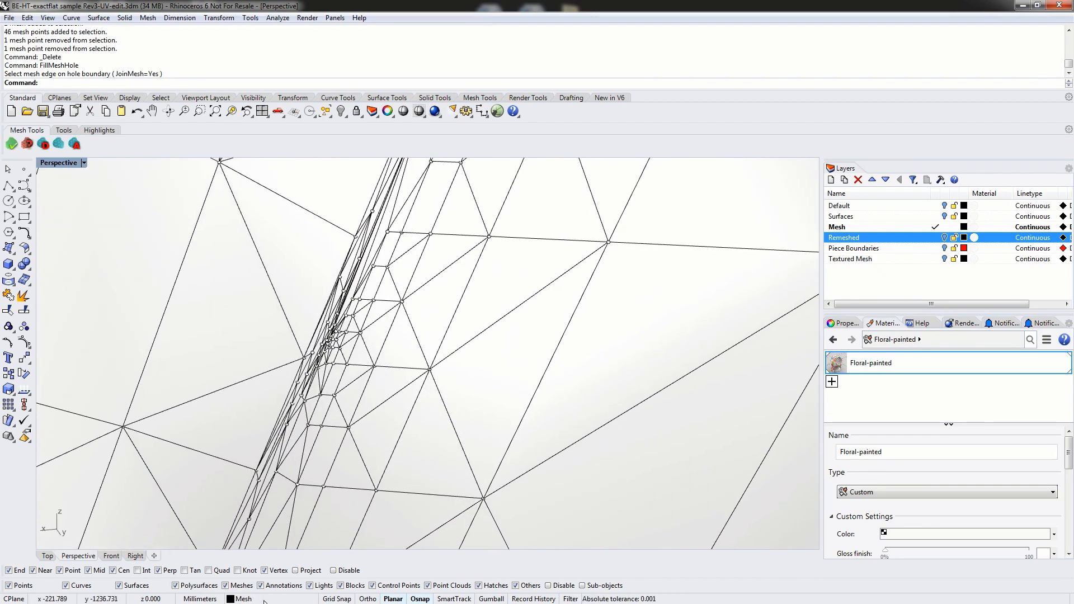
{"action": "left_click", "coordinate": [227, 586]}
{"action": "left_click_drag", "start_coordinate": [440, 515], "coordinate": [268, 210]}
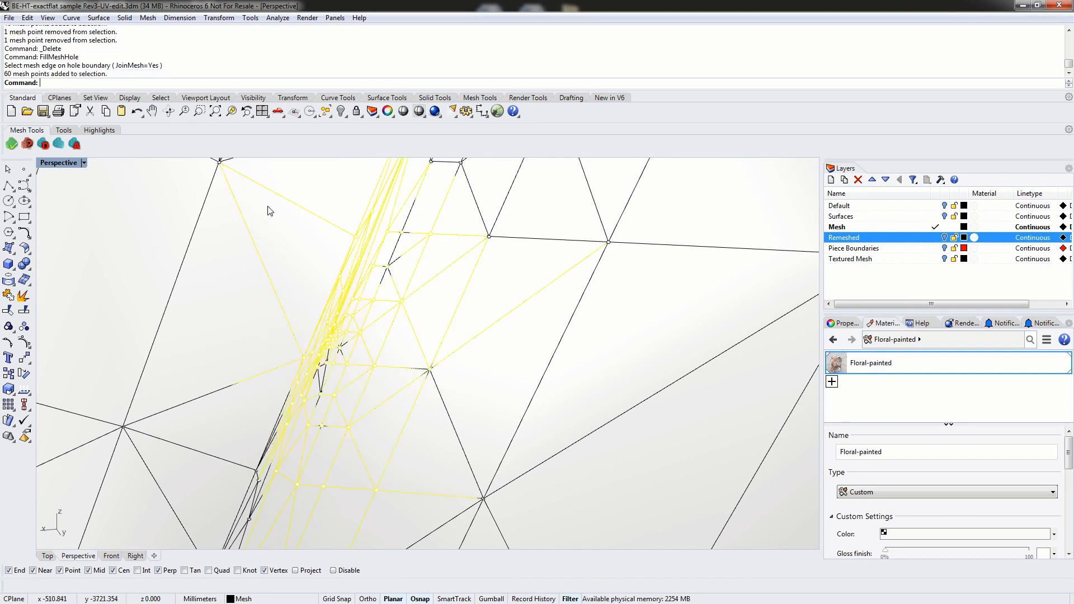
{"action": "left_click", "coordinate": [354, 238], "text": "ctrl"}
{"action": "left_click", "coordinate": [302, 357], "text": "ctrl"}
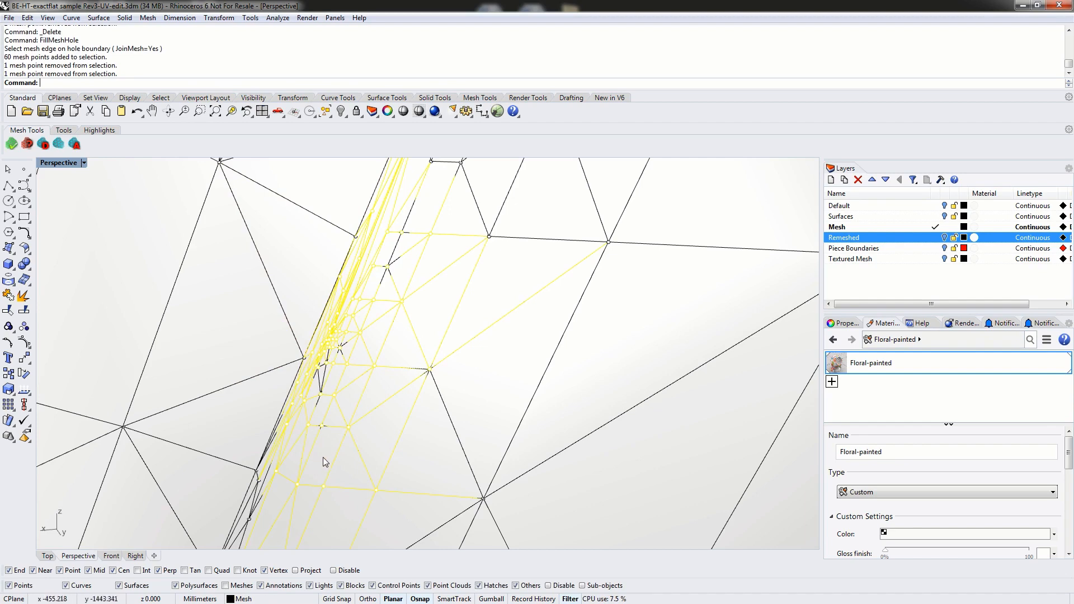
{"action": "key", "text": "Delete"}
Fill the second hole along the fold with FillMeshHole, joined to the mesh
{"action": "scroll", "coordinate": [385, 412], "scroll_direction": "down", "scroll_amount": 3}
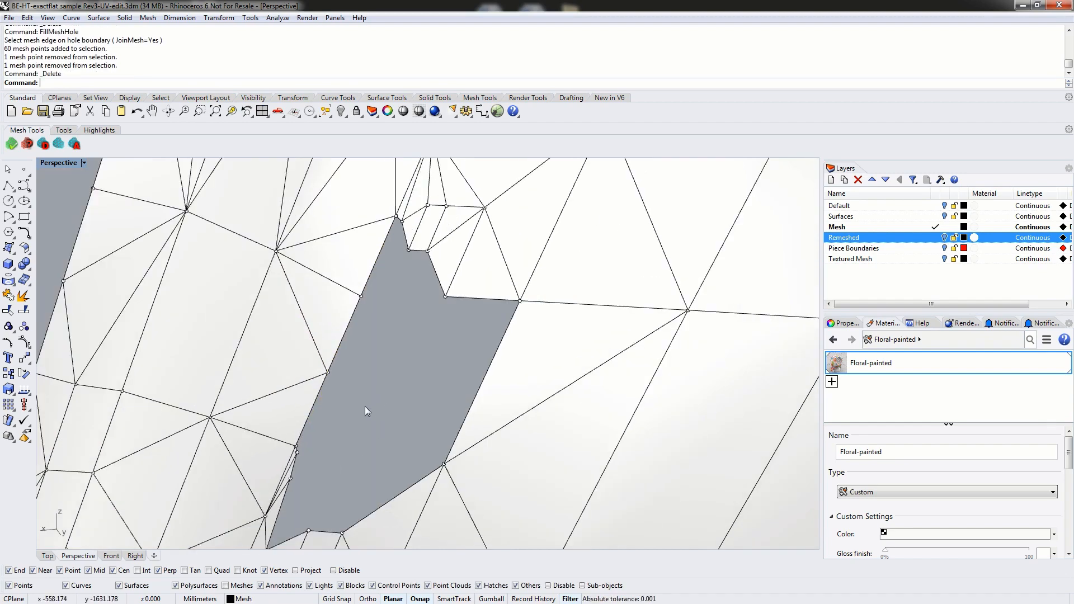
{"action": "scroll", "coordinate": [367, 406], "scroll_direction": "up", "scroll_amount": 2}
{"action": "key", "text": "Up"}
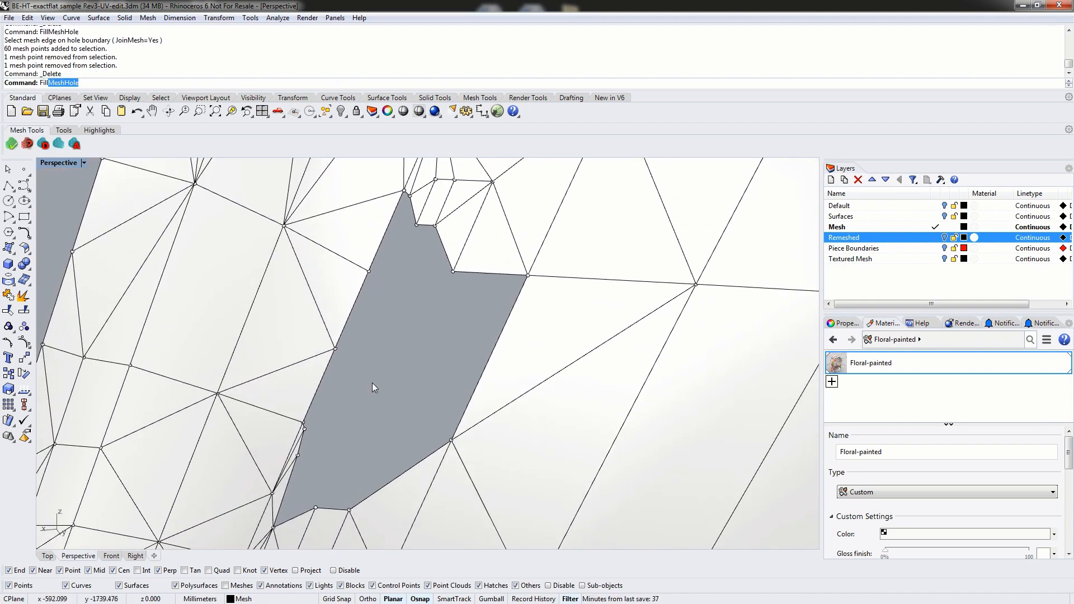
{"action": "key", "text": "Return"}
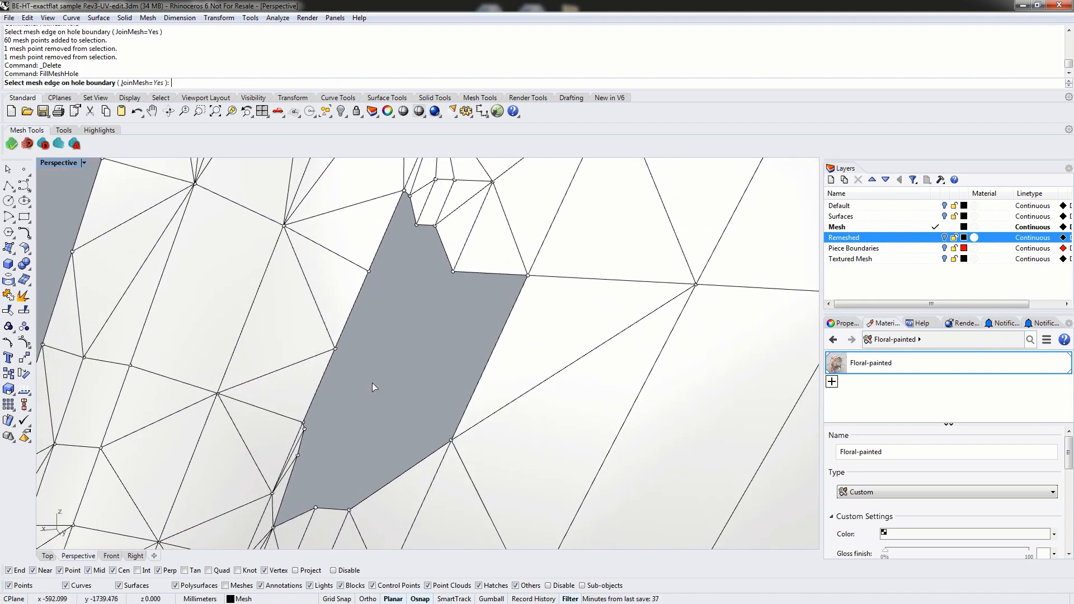
{"action": "left_click", "coordinate": [499, 347]}
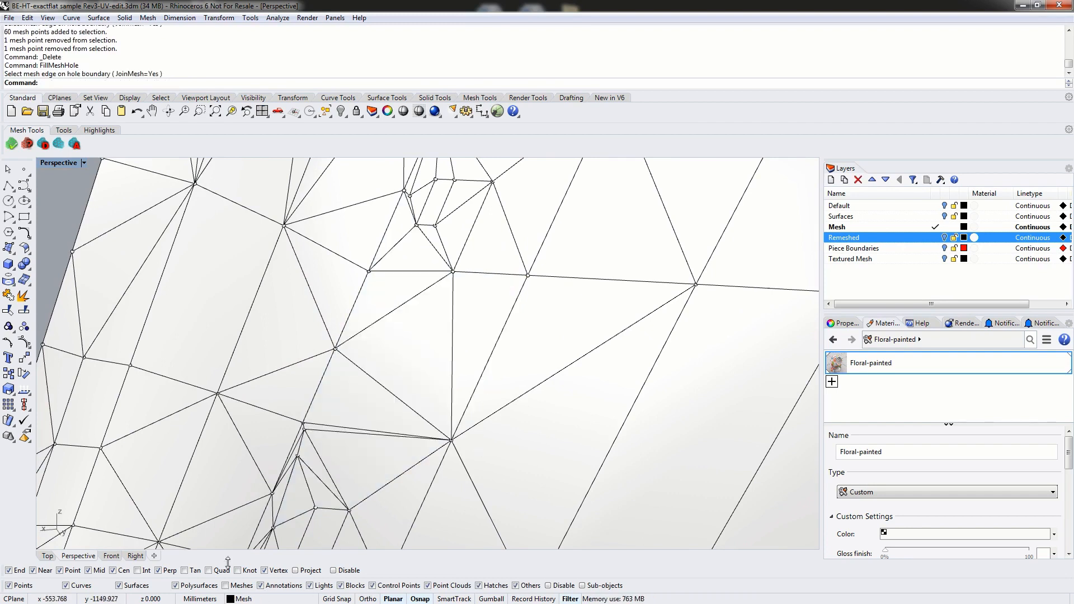
{"action": "key", "text": "Return"}
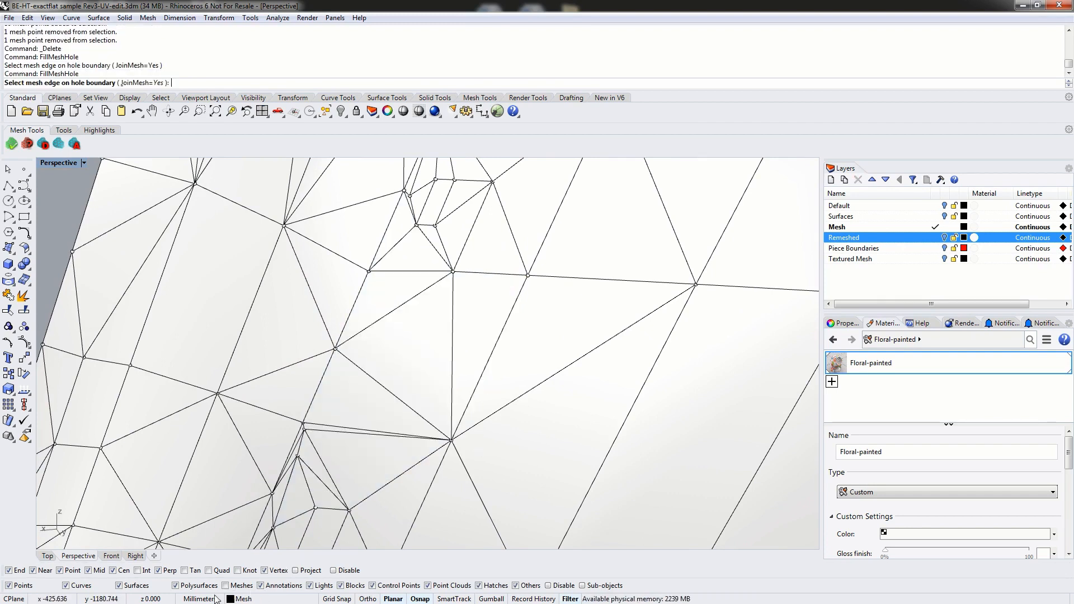
Examine the dense band of faces across the fold and the crowded faces running down its edge
{"action": "scroll", "coordinate": [507, 388], "scroll_direction": "down", "scroll_amount": 10}
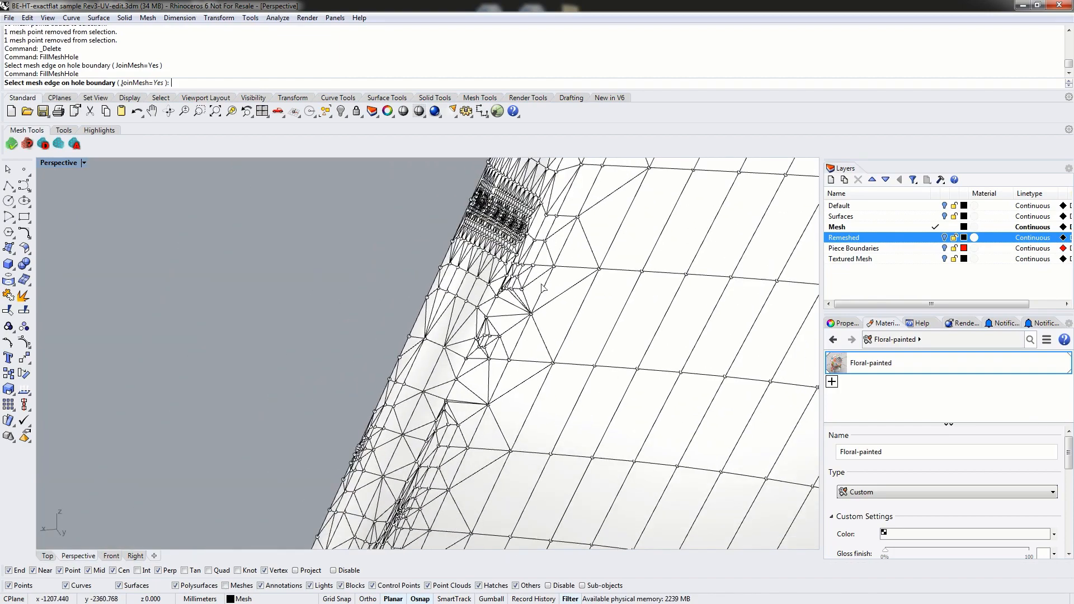
{"action": "right_click_drag", "start_coordinate": [543, 287], "coordinate": [412, 406], "text": "shift"}
{"action": "scroll", "coordinate": [380, 366], "scroll_direction": "up", "scroll_amount": 9}
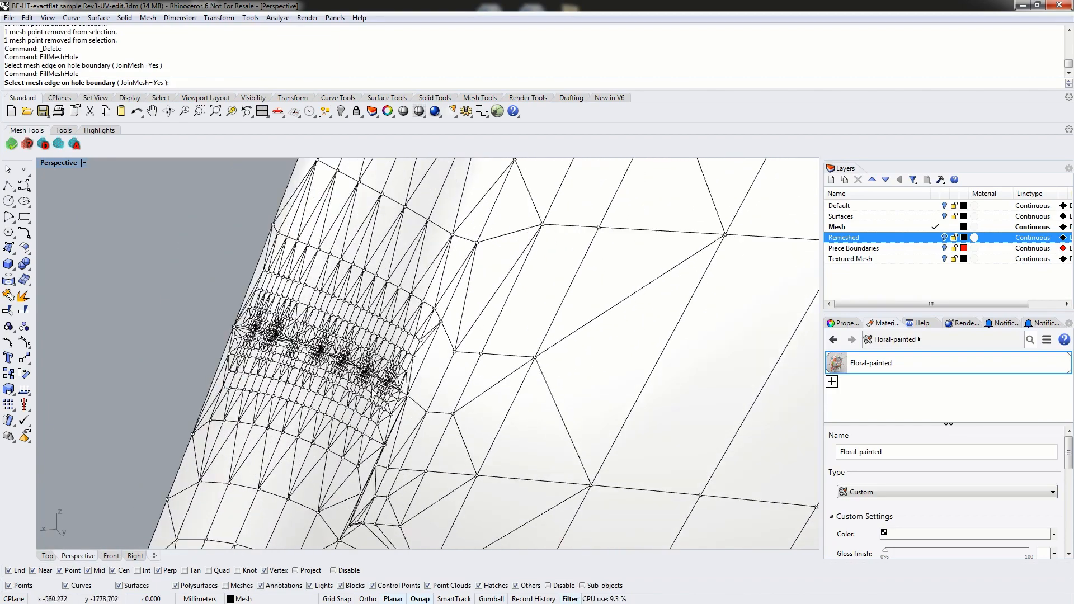
{"action": "scroll", "coordinate": [317, 354], "scroll_direction": "up", "scroll_amount": 9}
{"action": "scroll", "coordinate": [318, 352], "scroll_direction": "down", "scroll_amount": 17}
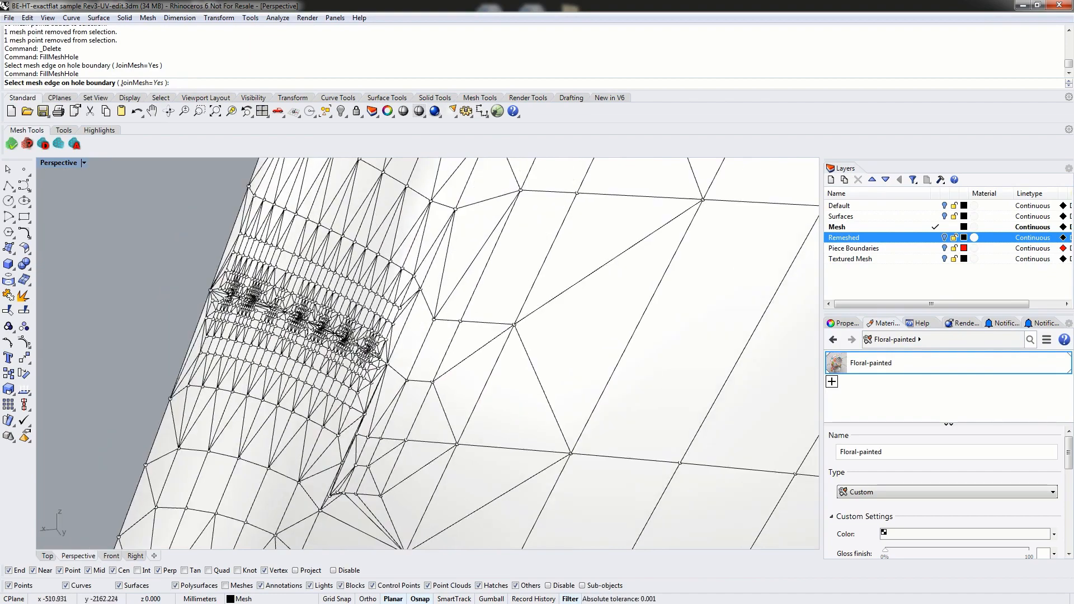
{"action": "scroll", "coordinate": [330, 342], "scroll_direction": "down", "scroll_amount": 8}
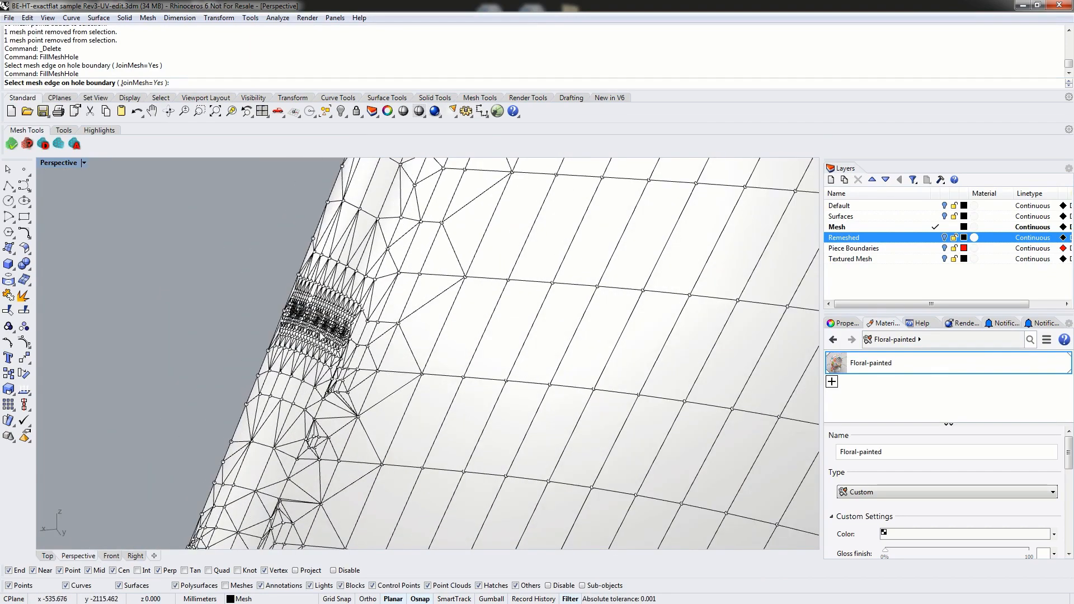
{"action": "right_click_drag", "start_coordinate": [355, 245], "coordinate": [320, 206], "text": "shift"}
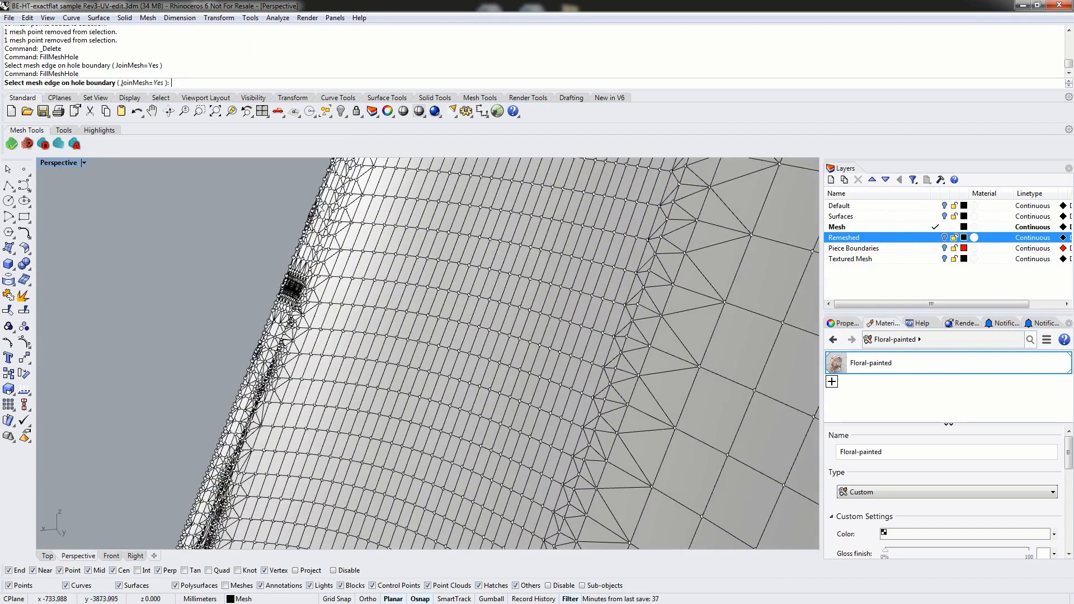
{"action": "right_click_drag", "start_coordinate": [257, 448], "coordinate": [273, 419], "text": "shift"}
{"action": "scroll", "coordinate": [301, 261], "scroll_direction": "up", "scroll_amount": 4}
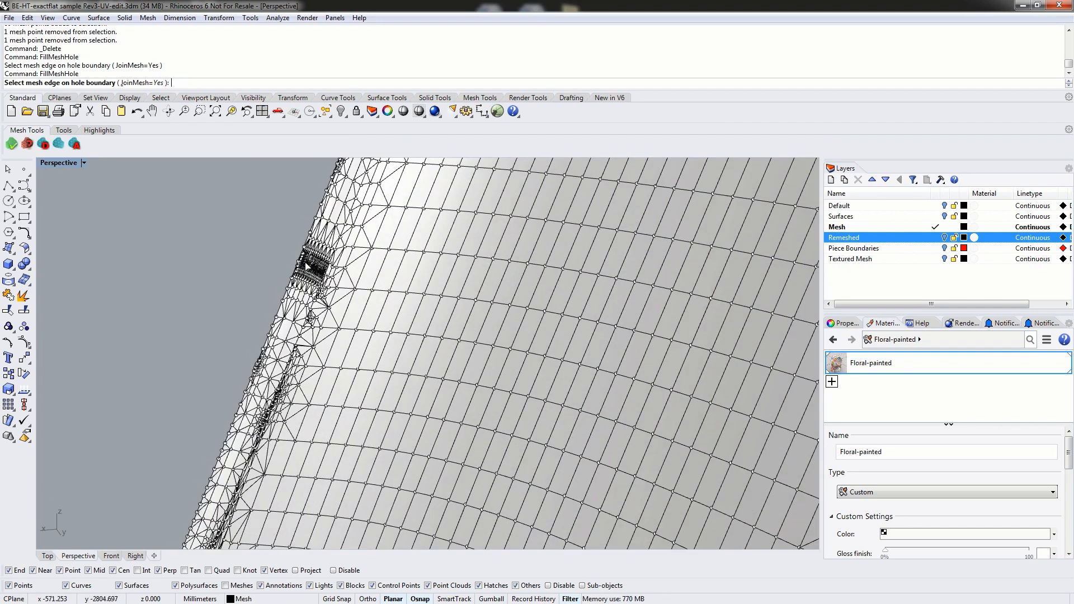
Make the Remeshed layer current, turn off the Mesh layer, and inspect the distorted triangles at the fold
{"action": "left_click", "coordinate": [935, 237]}
{"action": "left_click", "coordinate": [945, 227]}
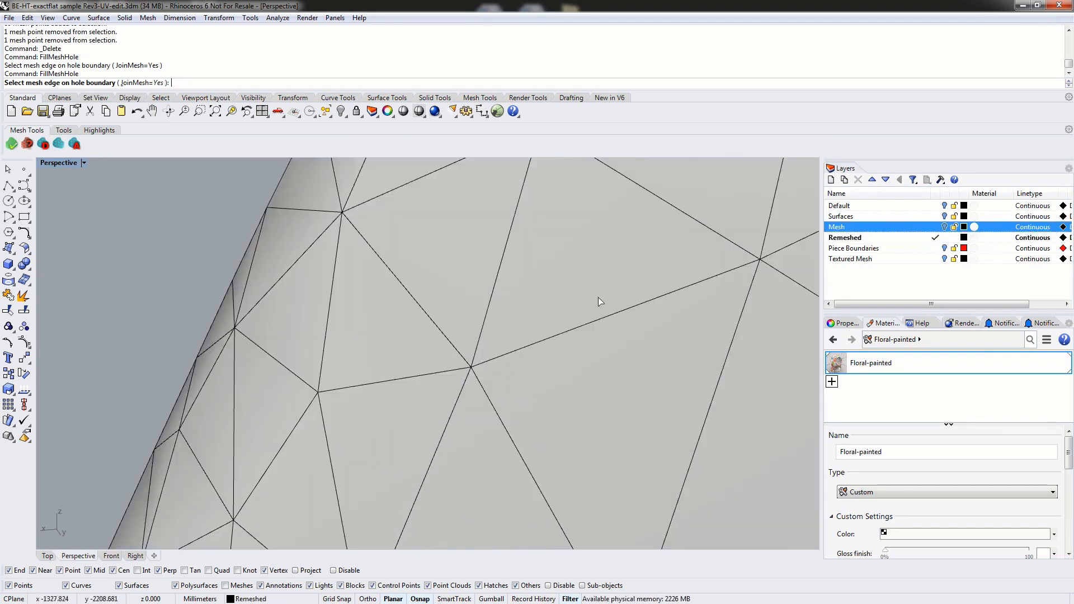
{"action": "right_click_drag", "start_coordinate": [235, 310], "coordinate": [531, 324]}
{"action": "scroll", "coordinate": [537, 313], "scroll_direction": "up", "scroll_amount": 7}
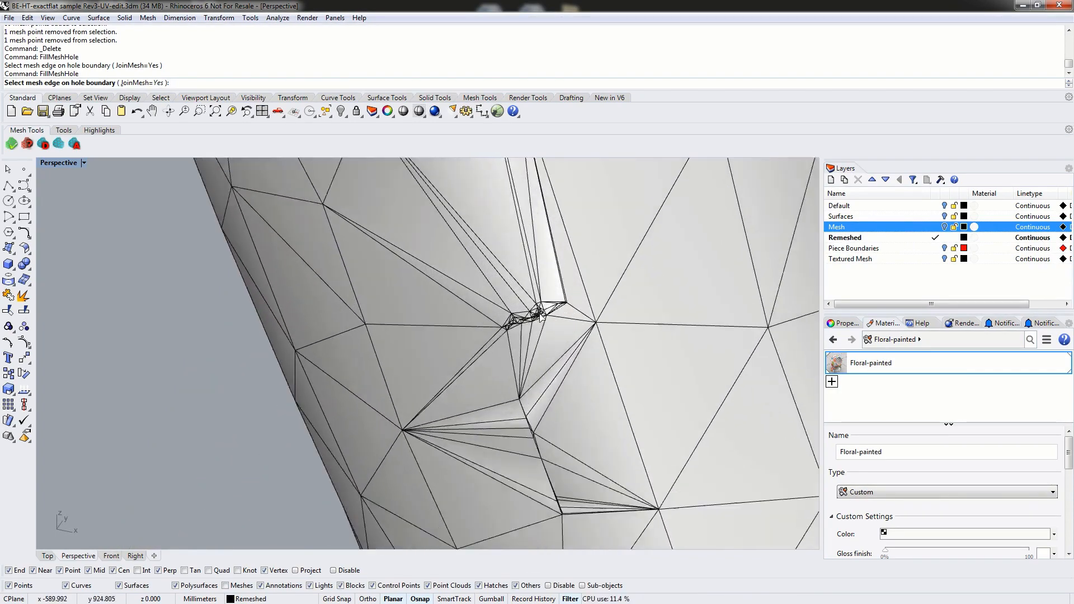
{"action": "scroll", "coordinate": [540, 316], "scroll_direction": "up", "scroll_amount": 3}
Make the Mesh layer current, turn off the Remeshed layer, and inspect the dense band across the fold up close
{"action": "left_click", "coordinate": [937, 227]}
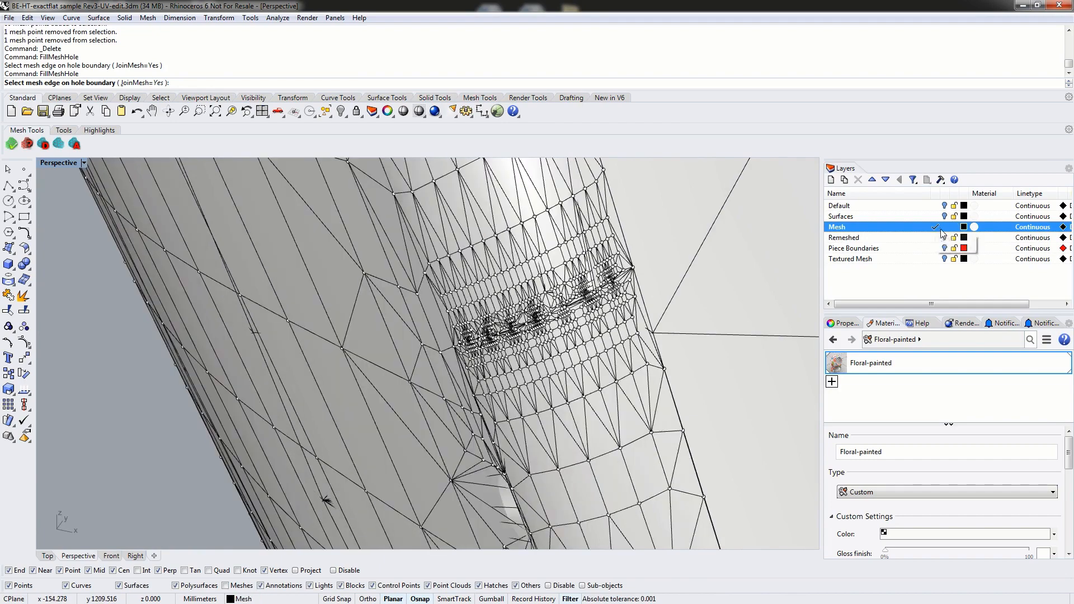
{"action": "left_click", "coordinate": [944, 237]}
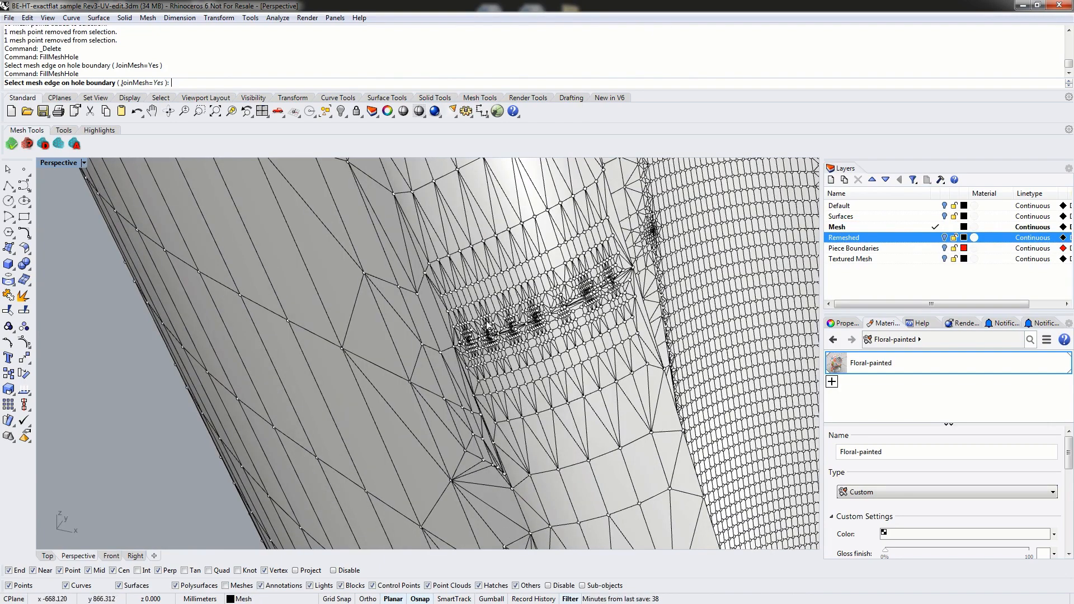
{"action": "right_click_drag", "start_coordinate": [565, 340], "coordinate": [540, 277]}
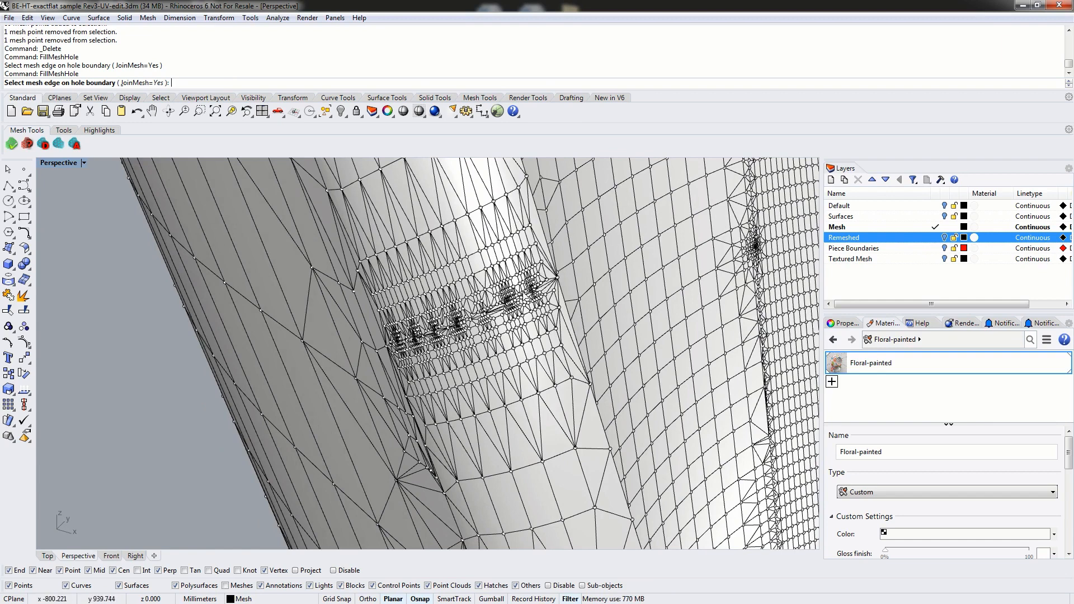
{"action": "scroll", "coordinate": [526, 296], "scroll_direction": "up", "scroll_amount": 5}
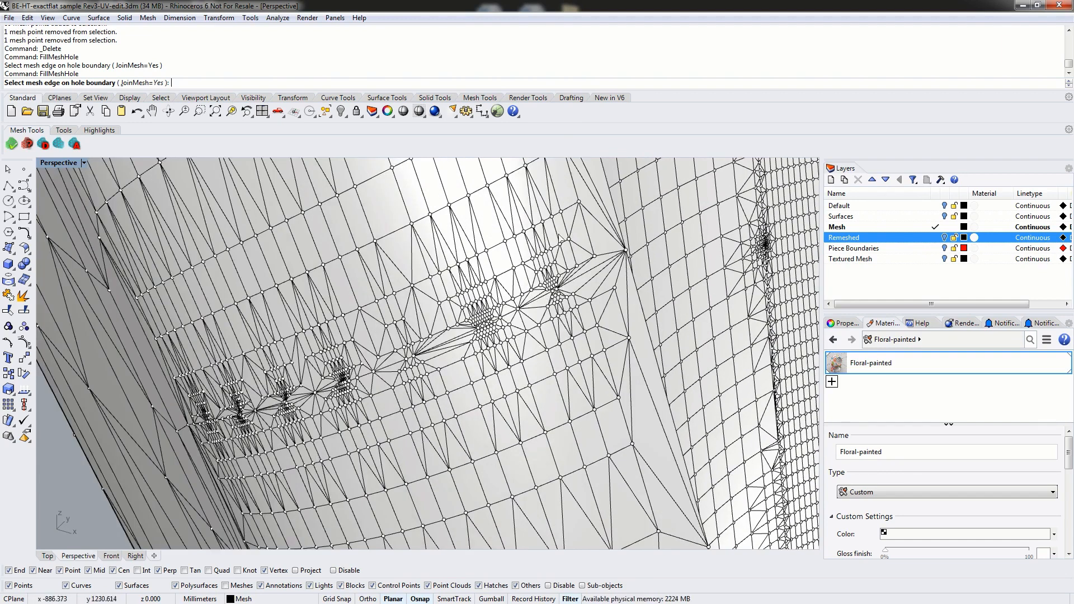
{"action": "scroll", "coordinate": [477, 357], "scroll_direction": "down", "scroll_amount": 5}
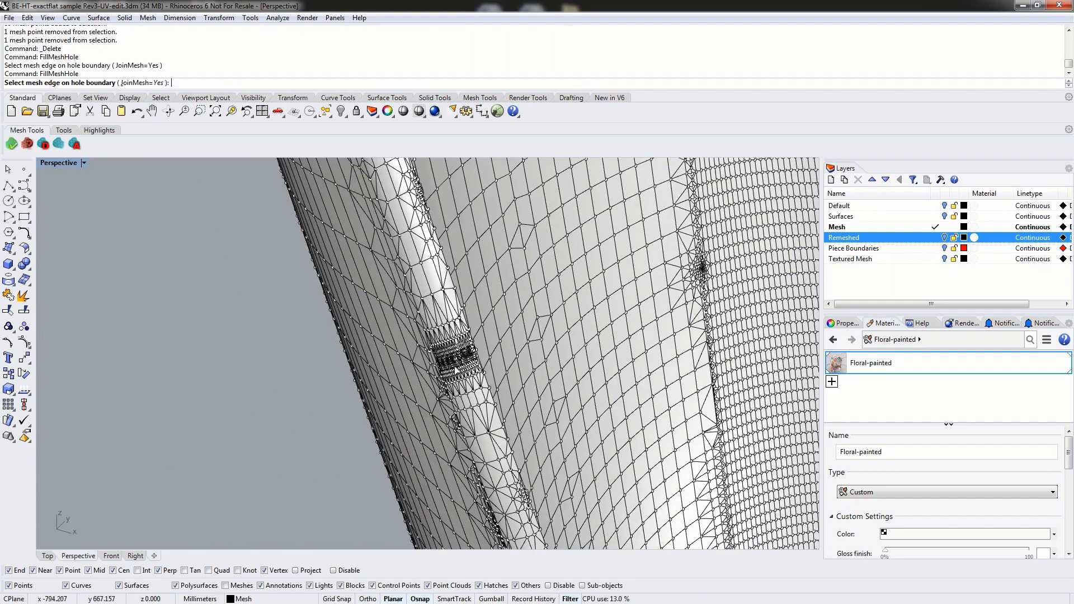
Examine the dense clusters on the fold and neighbouring seams from farther away and from another angle
{"action": "right_click_drag", "start_coordinate": [484, 371], "coordinate": [399, 324]}
{"action": "scroll", "coordinate": [384, 336], "scroll_direction": "down", "scroll_amount": 4}
{"action": "scroll", "coordinate": [441, 351], "scroll_direction": "down", "scroll_amount": 6}
{"action": "scroll", "coordinate": [434, 341], "scroll_direction": "down", "scroll_amount": 4}
{"action": "scroll", "coordinate": [399, 325], "scroll_direction": "up", "scroll_amount": 5}
{"action": "scroll", "coordinate": [398, 323], "scroll_direction": "up", "scroll_amount": 3}
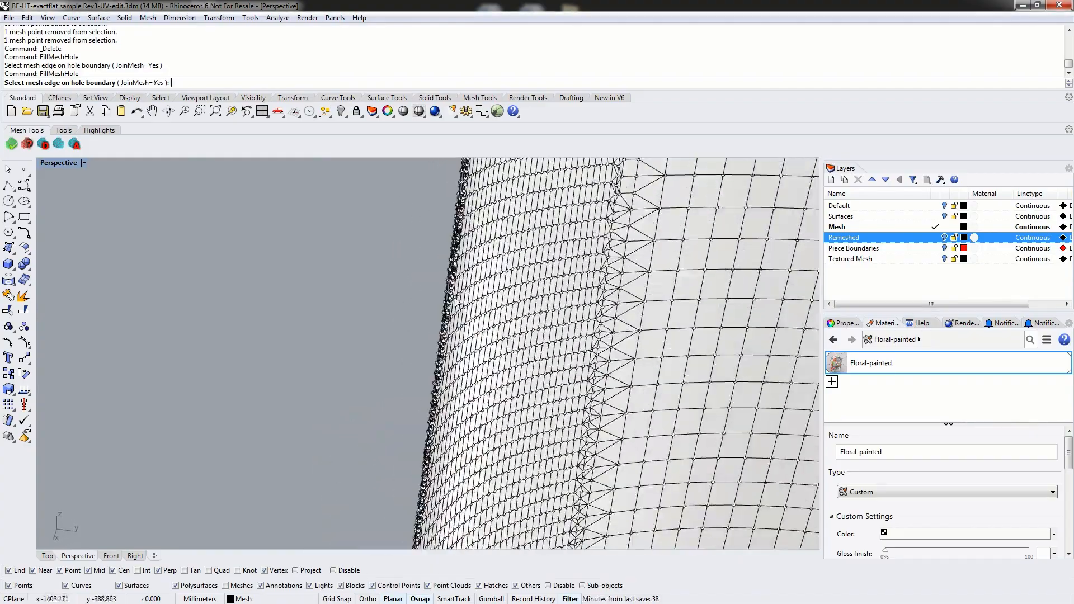
{"action": "right_click_drag", "start_coordinate": [465, 306], "coordinate": [583, 309]}
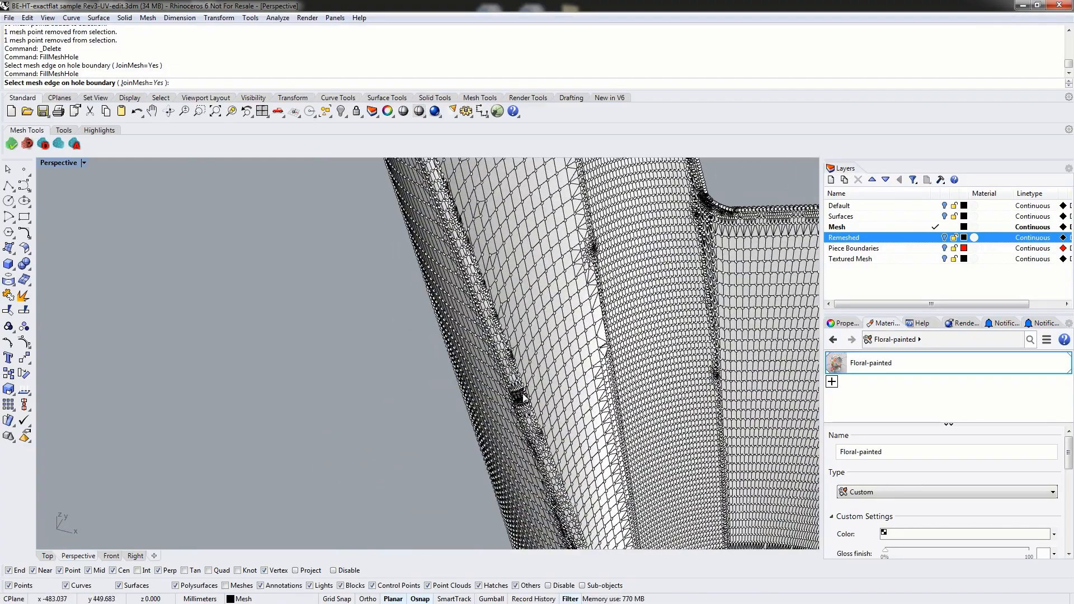
{"action": "scroll", "coordinate": [523, 397], "scroll_direction": "up", "scroll_amount": 6}
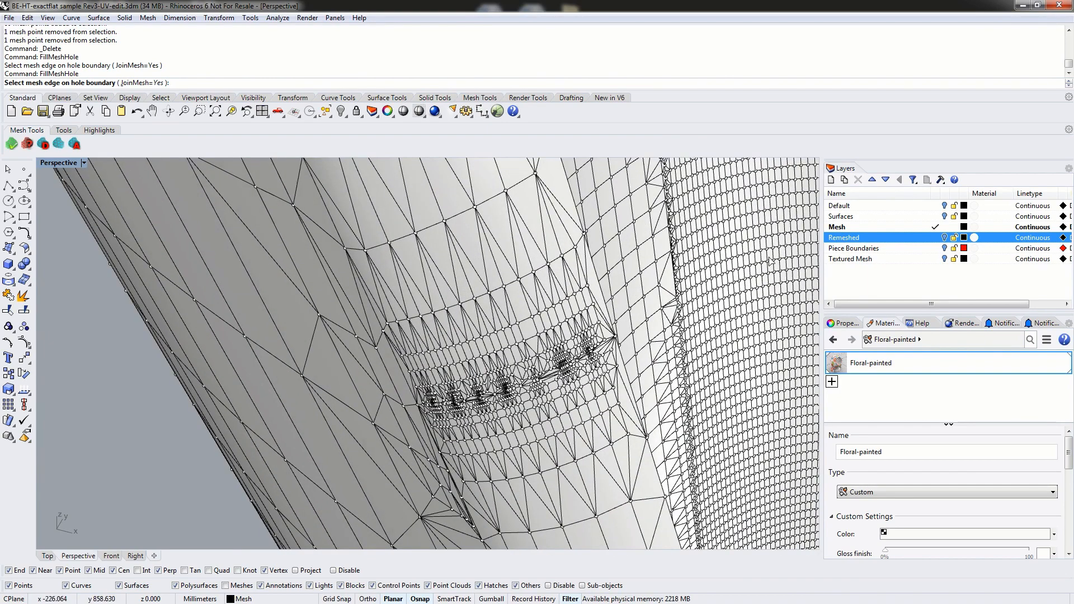
Make the Textured Mesh layer current, turn off the Mesh layer, show the whole chair, and cancel the pending hole fill
{"action": "left_click", "coordinate": [935, 258]}
{"action": "left_click", "coordinate": [944, 227]}
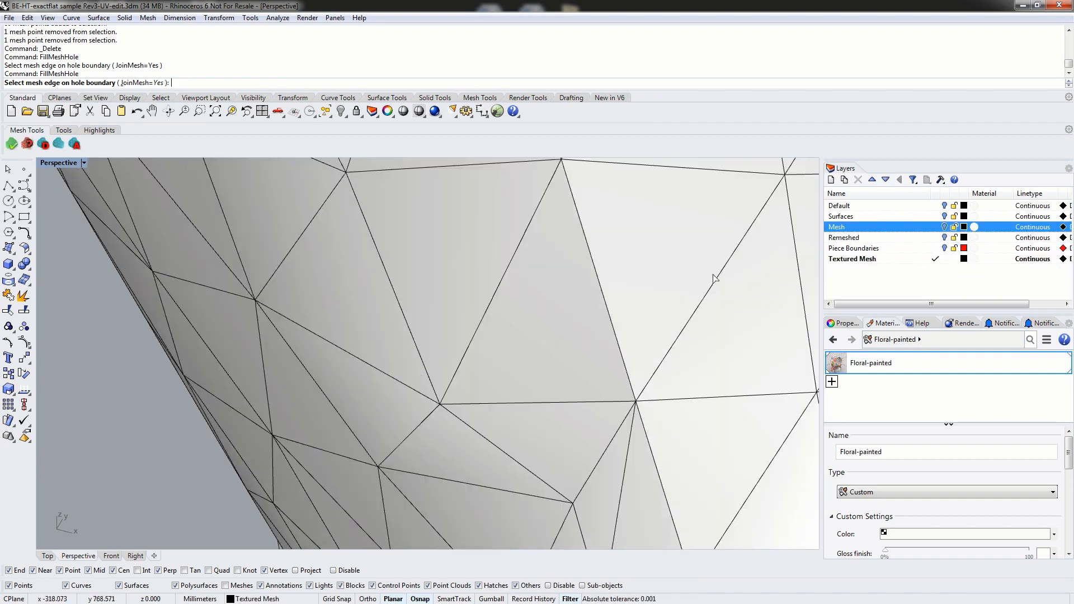
{"action": "right_click_drag", "start_coordinate": [727, 251], "coordinate": [604, 334]}
{"action": "scroll", "coordinate": [604, 334], "scroll_direction": "down", "scroll_amount": 8}
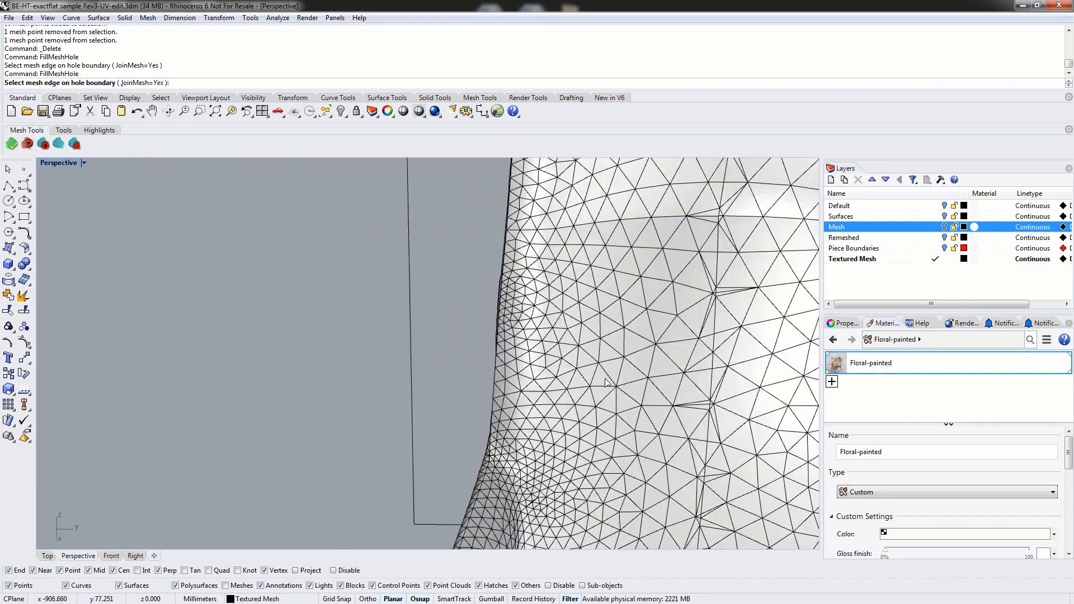
{"action": "scroll", "coordinate": [640, 336], "scroll_direction": "down", "scroll_amount": 2}
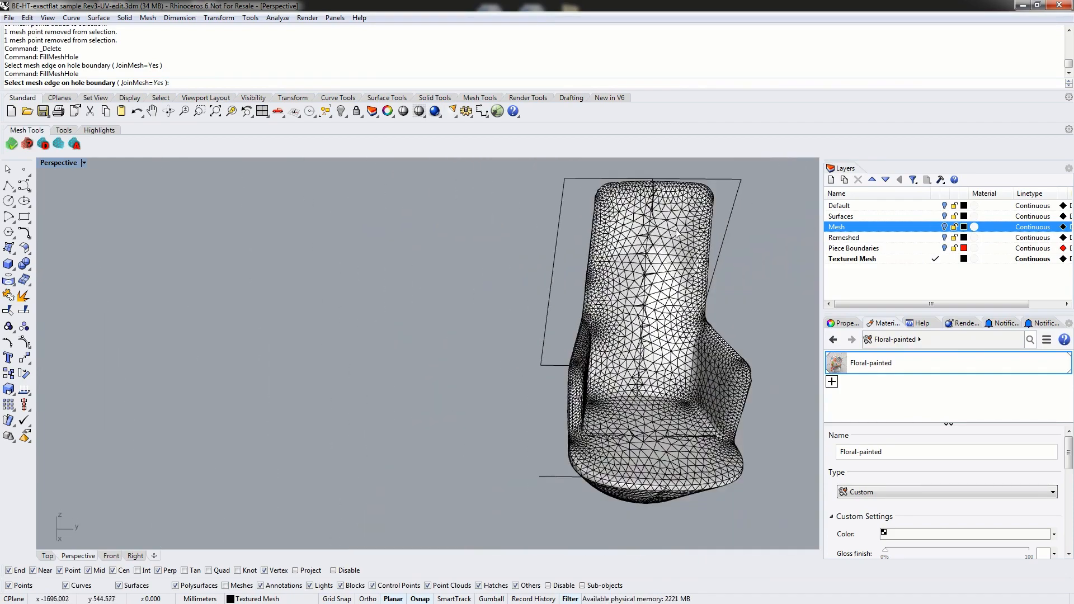
{"action": "right_click_drag", "start_coordinate": [677, 233], "coordinate": [534, 309]}
{"action": "left_click", "coordinate": [534, 309]}
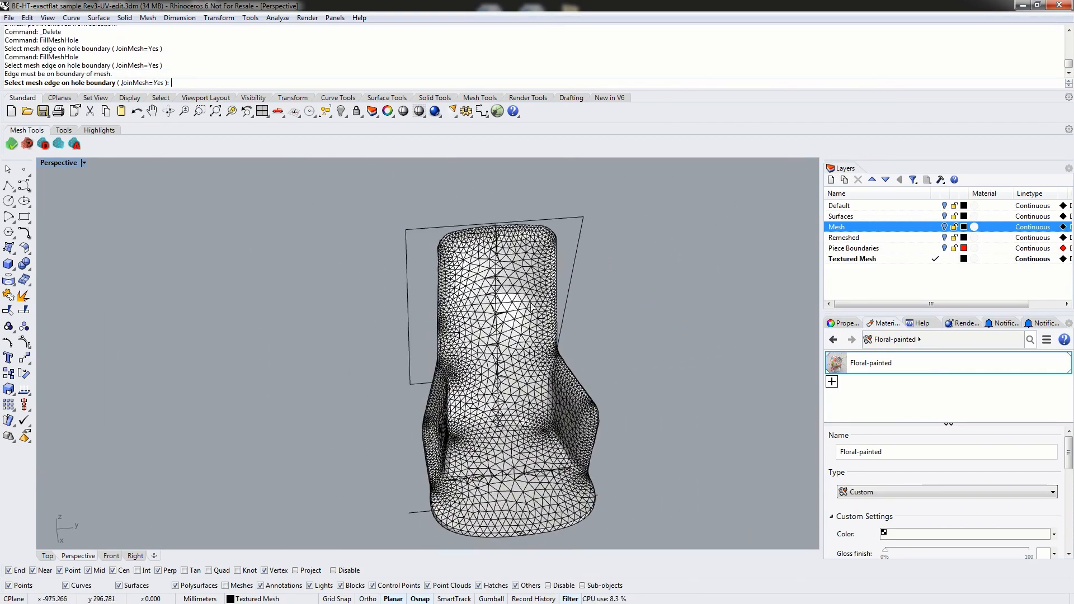
{"action": "key", "text": "Escape"}
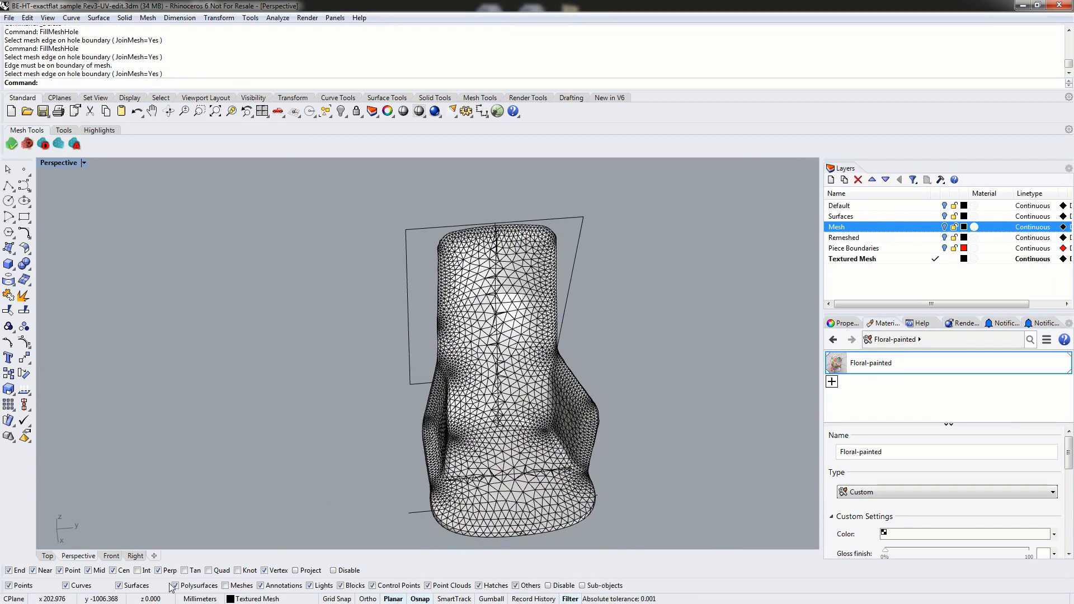
Include meshes in the selection filter and select the chair's backrest mesh pieces one at a time, ending on the lower right-hand piece
{"action": "left_click", "coordinate": [225, 586]}
{"action": "left_click", "coordinate": [521, 312]}
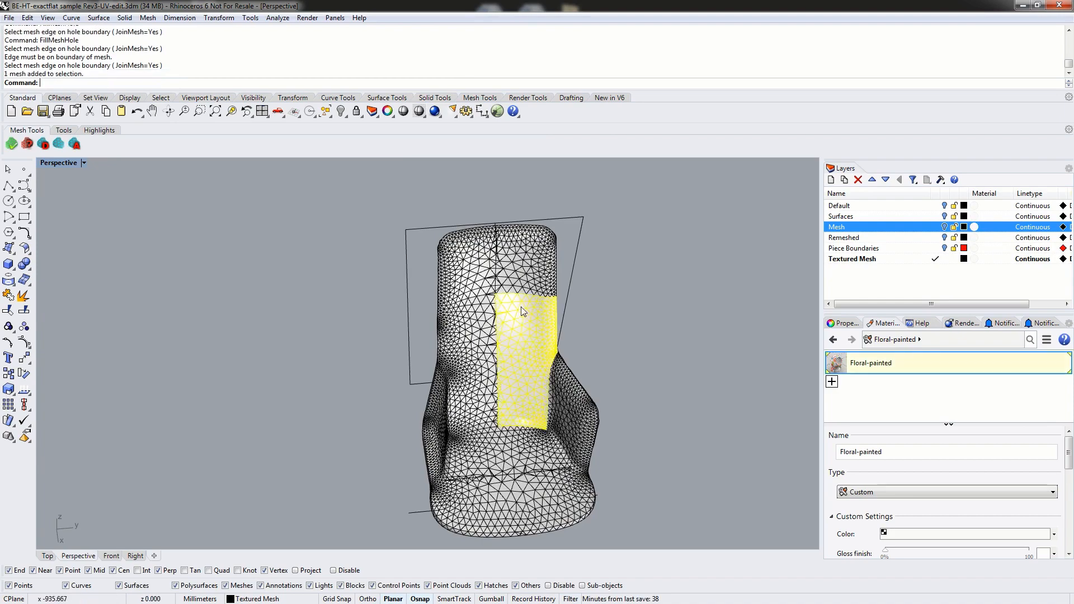
{"action": "left_click", "coordinate": [441, 336]}
{"action": "left_click", "coordinate": [523, 273]}
{"action": "left_click", "coordinate": [519, 338]}
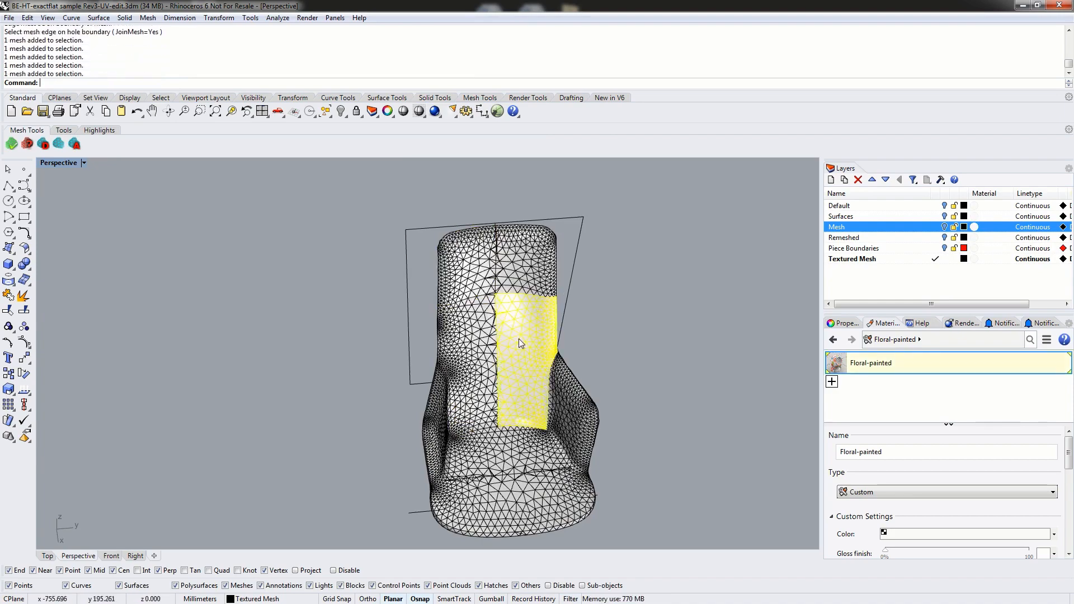
Clear the mesh selection, view the chair from below and from the front, and inspect the triangles along the backrest's centre seam up close
{"action": "left_click", "coordinate": [432, 323]}
{"action": "right_click_drag", "start_coordinate": [431, 323], "coordinate": [401, 352]}
{"action": "right_click_drag", "start_coordinate": [406, 404], "coordinate": [373, 425]}
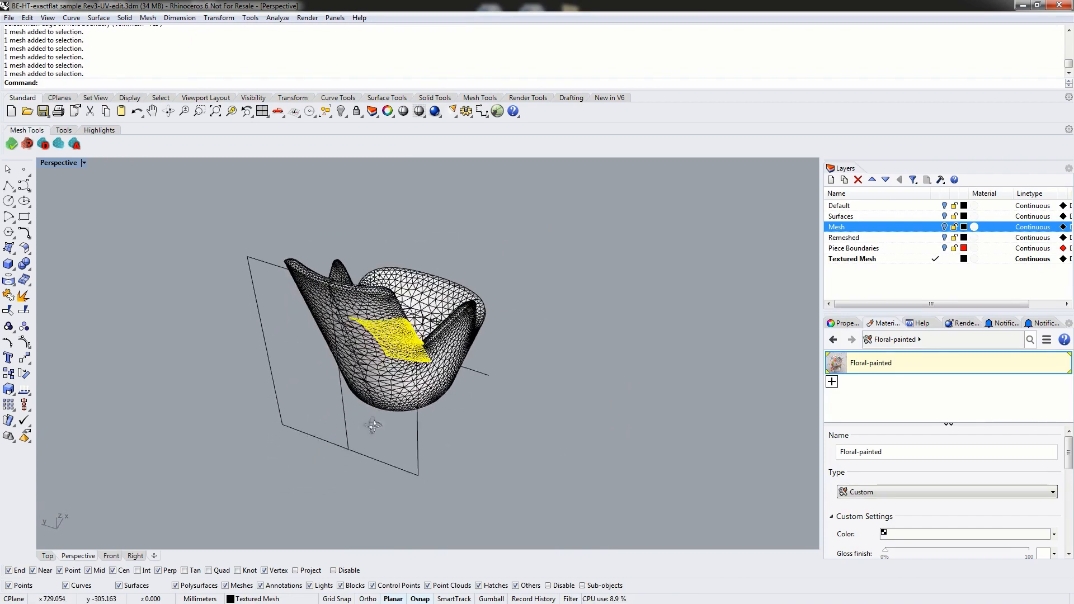
{"action": "right_click_drag", "start_coordinate": [590, 317], "coordinate": [299, 362]}
{"action": "right_click_drag", "start_coordinate": [269, 297], "coordinate": [394, 319]}
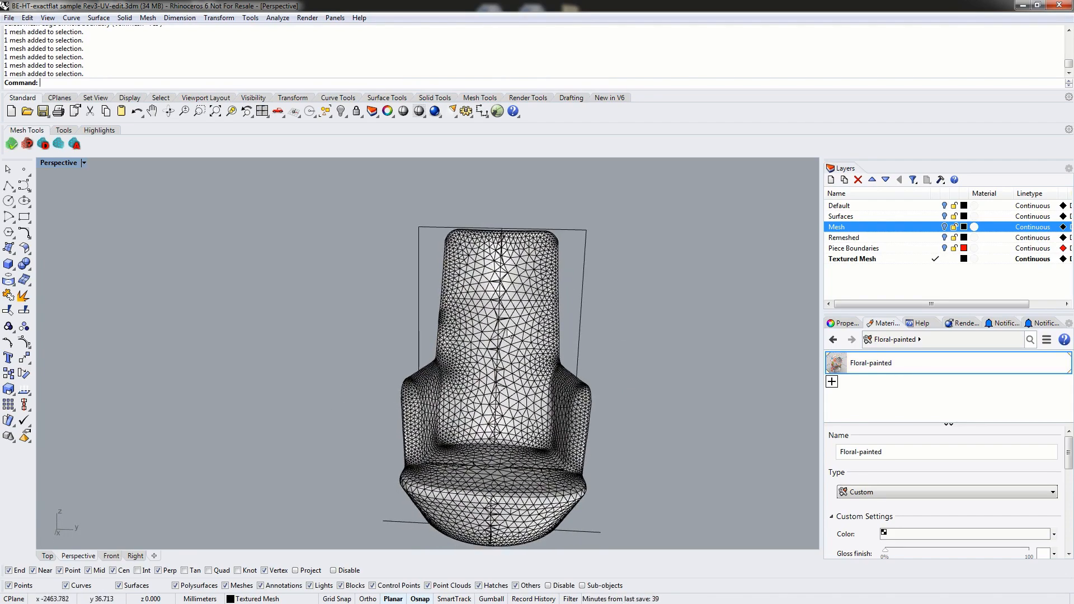
{"action": "scroll", "coordinate": [507, 263], "scroll_direction": "up", "scroll_amount": 6}
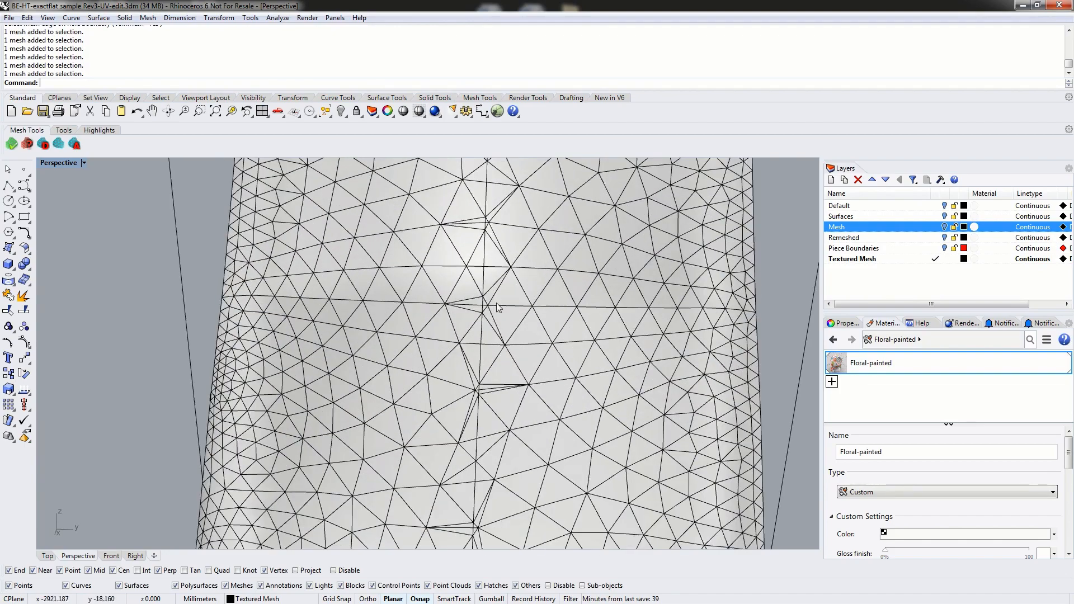
{"action": "scroll", "coordinate": [209, 270], "scroll_direction": "down", "scroll_amount": 5}
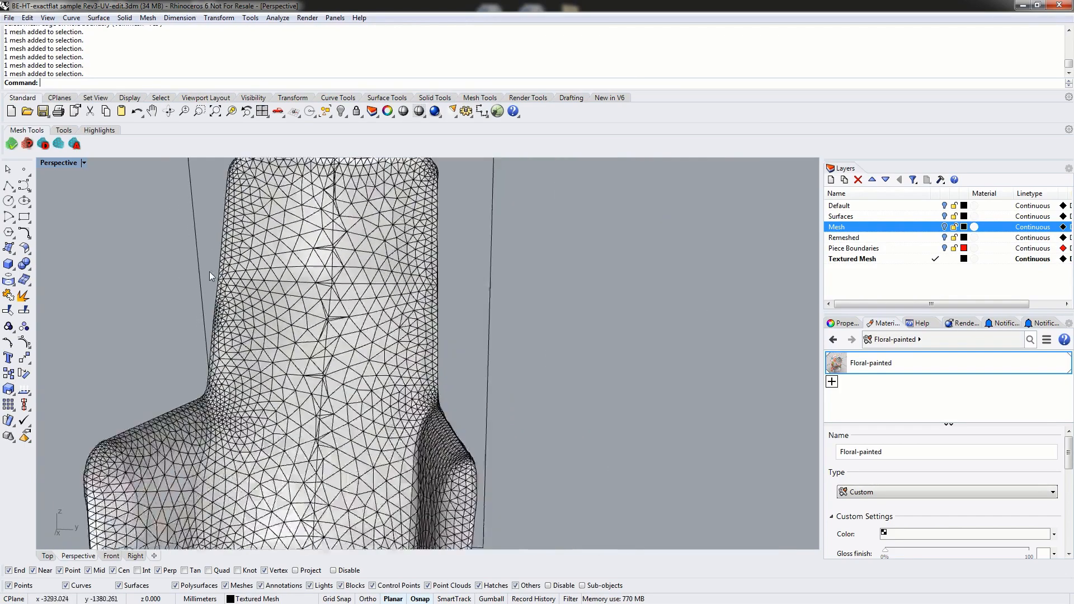
Examine the textured mesh of the backrest and armrests from the side, the front and oblique angles
{"action": "right_click_drag", "start_coordinate": [210, 271], "coordinate": [432, 306]}
{"action": "scroll", "coordinate": [431, 306], "scroll_direction": "up", "scroll_amount": 2}
{"action": "scroll", "coordinate": [373, 317], "scroll_direction": "down", "scroll_amount": 3}
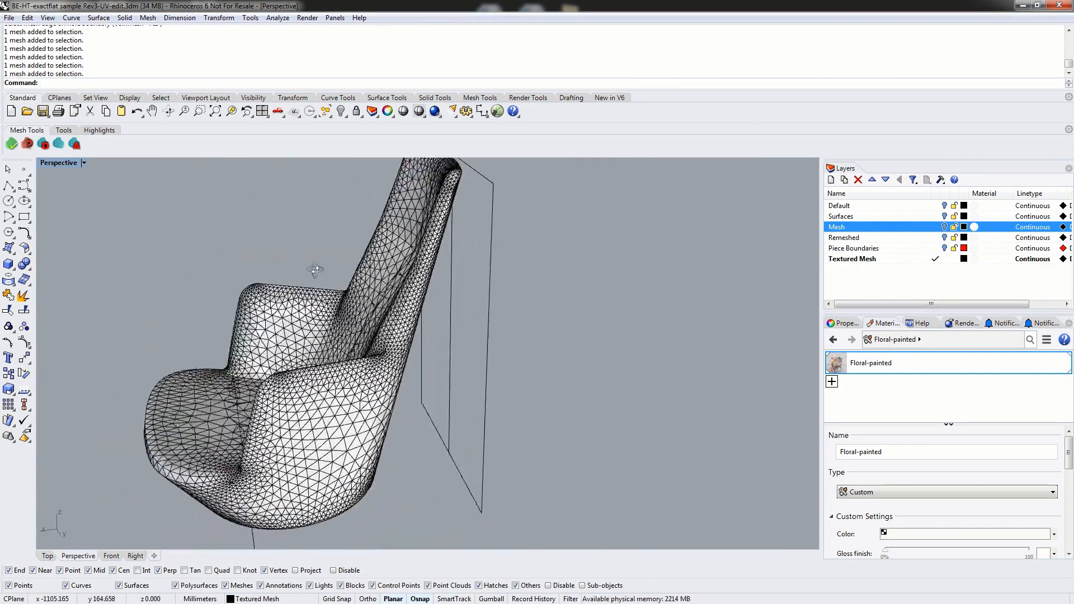
{"action": "right_click_drag", "start_coordinate": [314, 264], "coordinate": [455, 270]}
{"action": "scroll", "coordinate": [283, 293], "scroll_direction": "up", "scroll_amount": 3}
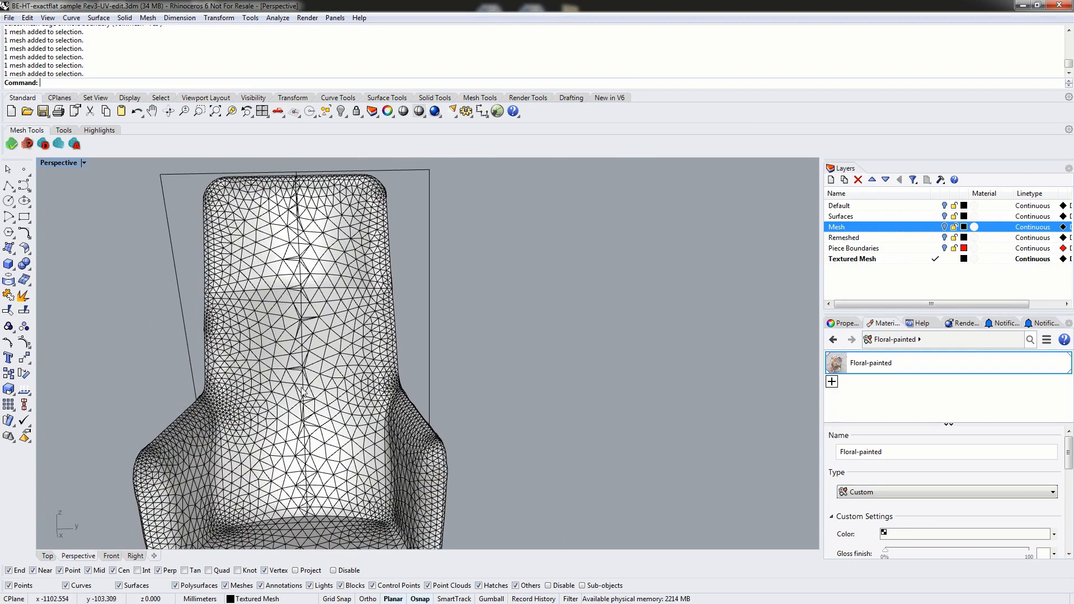
{"action": "right_click_drag", "start_coordinate": [245, 379], "coordinate": [359, 361]}
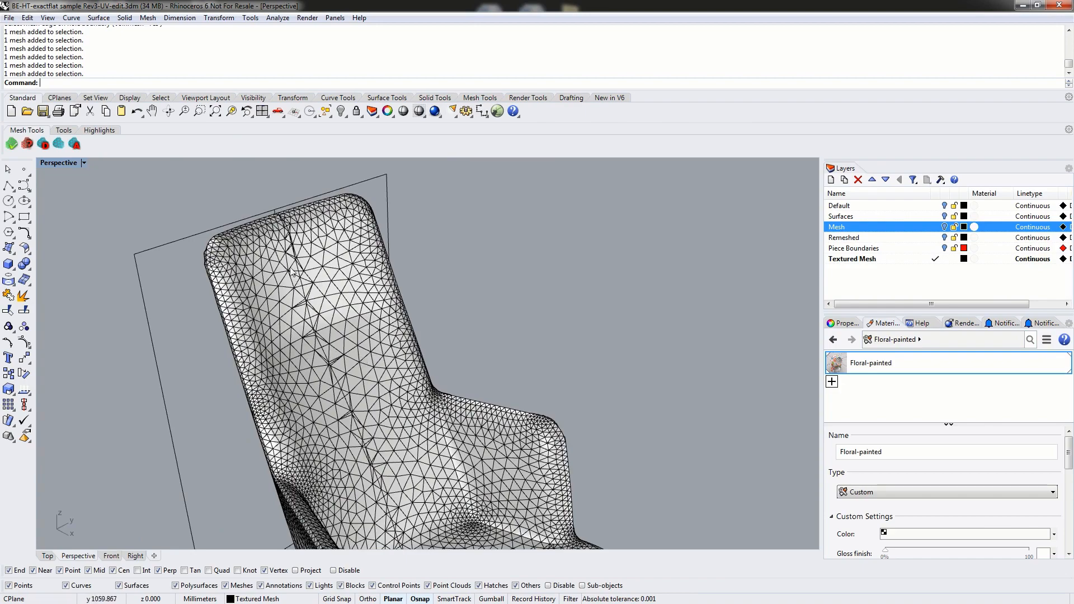
{"action": "right_click_drag", "start_coordinate": [424, 497], "coordinate": [326, 340]}
{"action": "scroll", "coordinate": [327, 340], "scroll_direction": "down", "scroll_amount": 6}
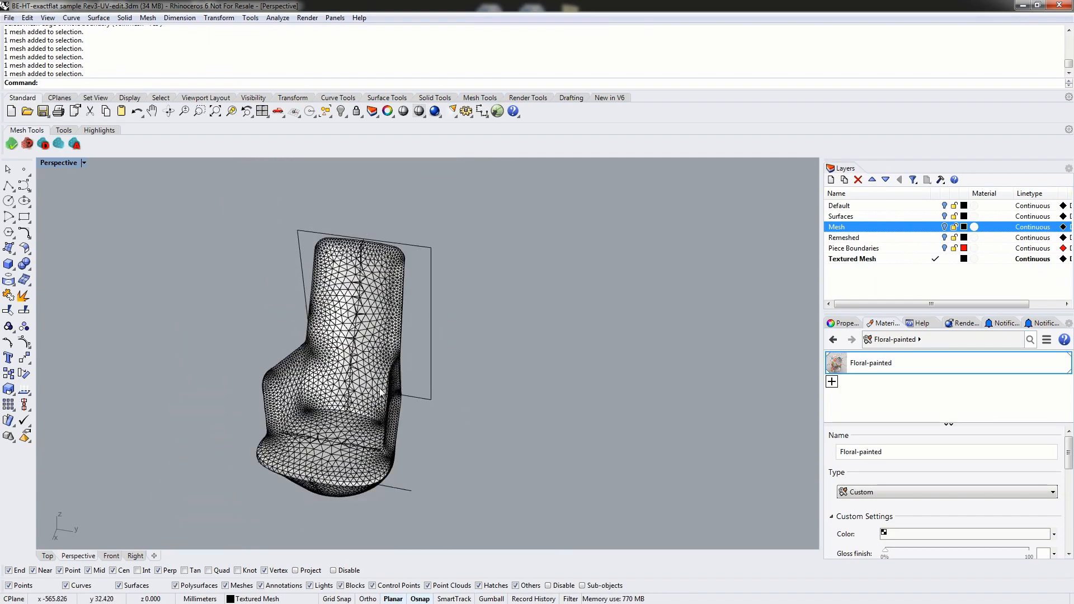
Inspect the mesh triangles on the seat and along its fold up close and from farther away
{"action": "right_click_drag", "start_coordinate": [341, 418], "coordinate": [363, 481]}
{"action": "scroll", "coordinate": [363, 481], "scroll_direction": "up", "scroll_amount": 5}
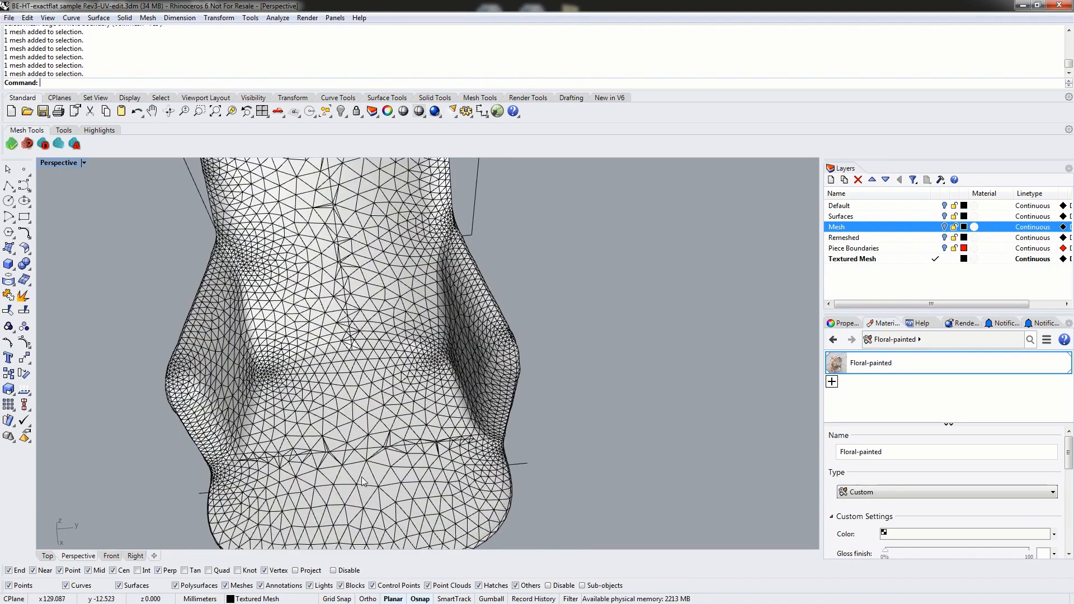
{"action": "scroll", "coordinate": [421, 390], "scroll_direction": "down", "scroll_amount": 2}
{"action": "right_click_drag", "start_coordinate": [344, 427], "coordinate": [282, 341]}
{"action": "right_click_drag", "start_coordinate": [336, 275], "coordinate": [376, 355], "text": "shift"}
{"action": "scroll", "coordinate": [365, 341], "scroll_direction": "down", "scroll_amount": 4}
{"action": "scroll", "coordinate": [413, 340], "scroll_direction": "up", "scroll_amount": 4}
{"action": "scroll", "coordinate": [397, 315], "scroll_direction": "down", "scroll_amount": 2}
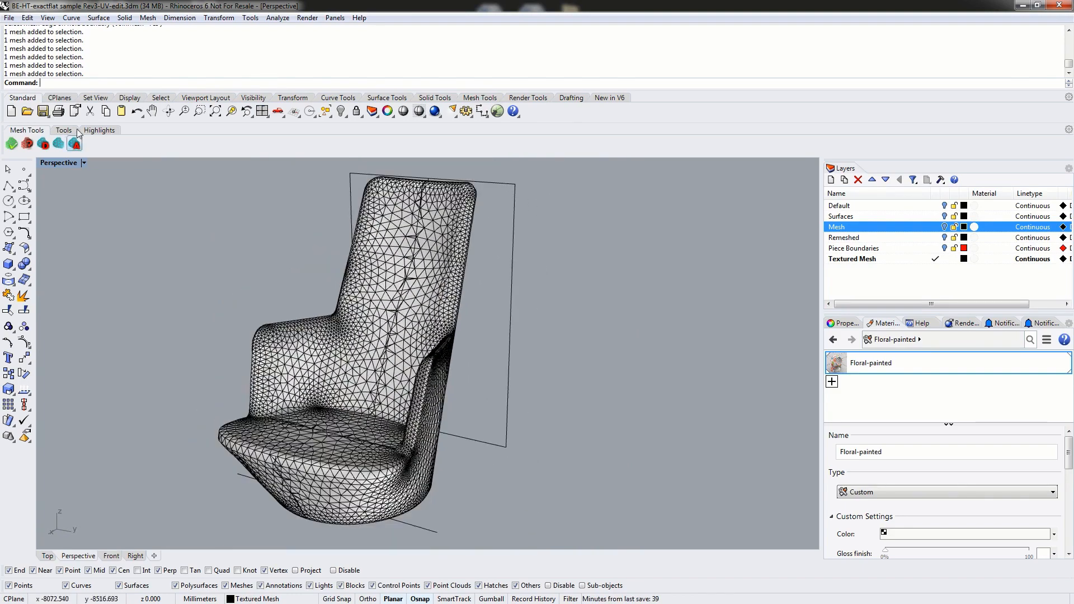
Set the Perspective viewport's display mode to Rendered and examine the floral fabric on the chair from several sides
{"action": "right_click", "coordinate": [61, 162]}
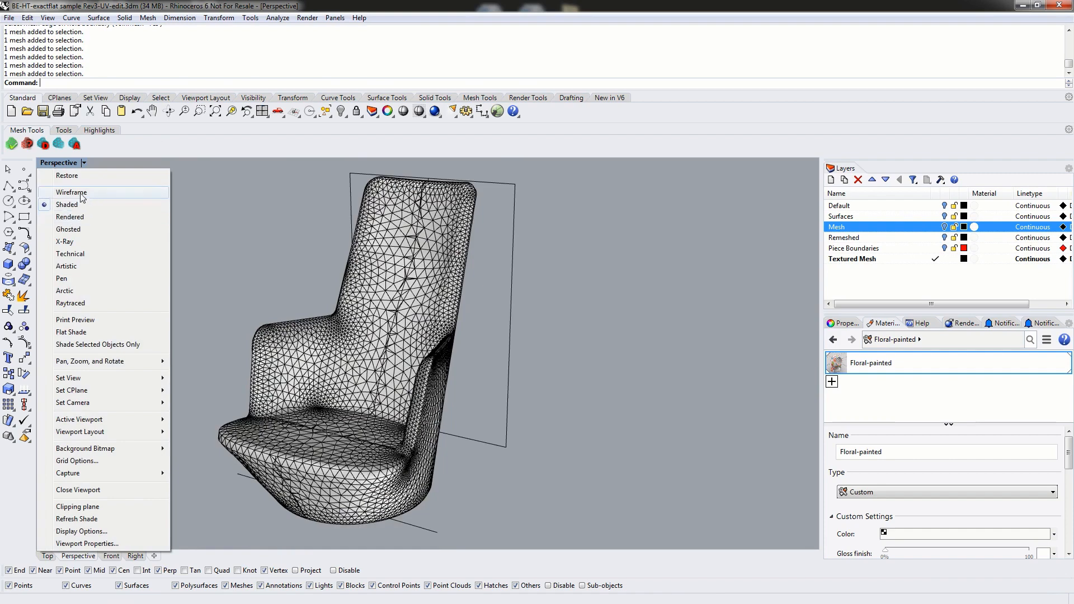
{"action": "left_click", "coordinate": [270, 177]}
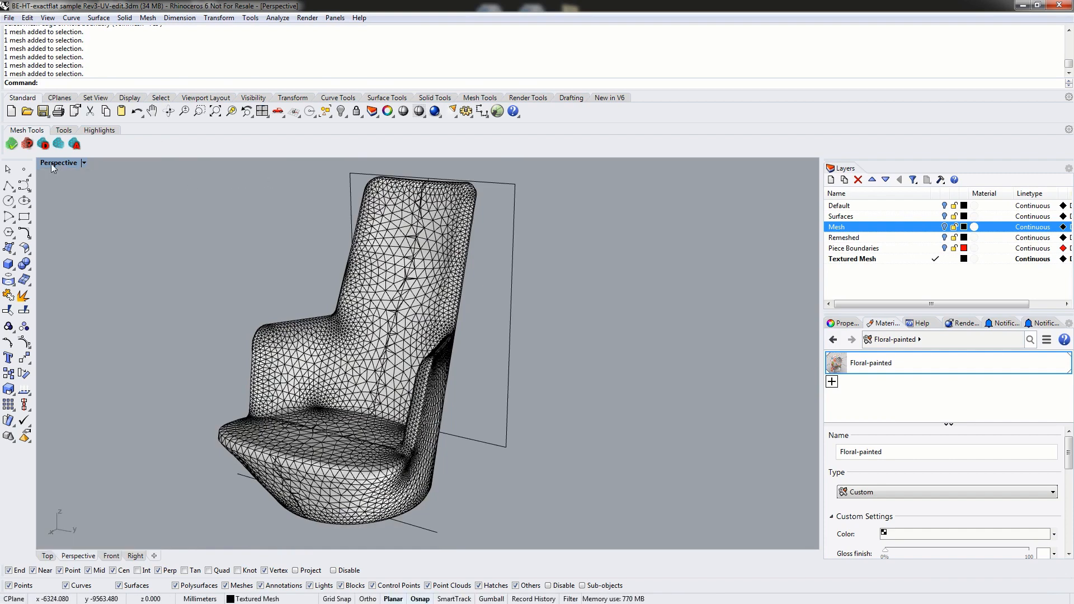
{"action": "right_click", "coordinate": [53, 164]}
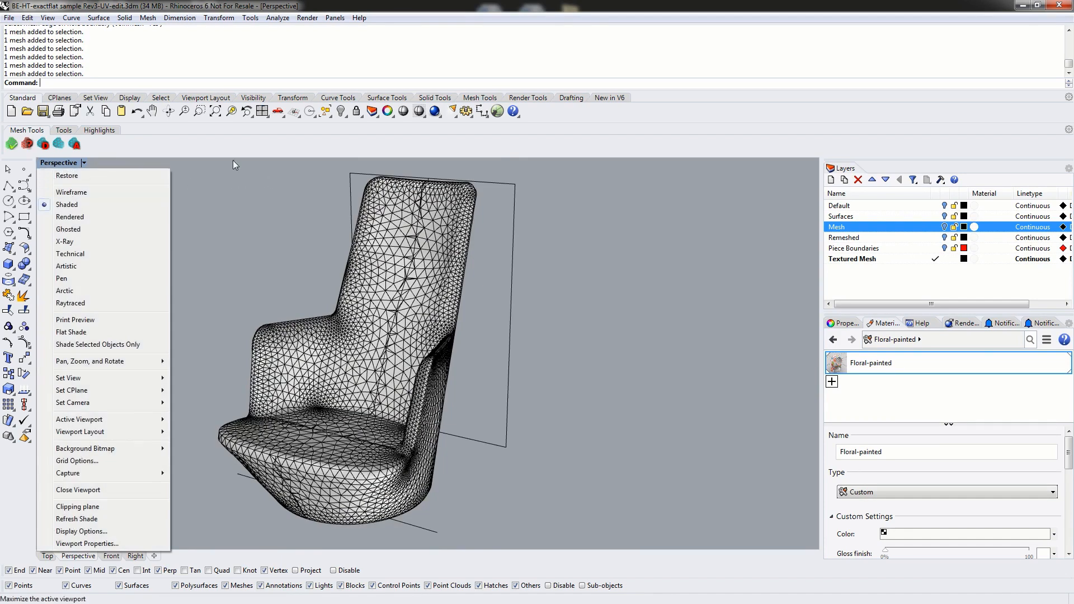
{"action": "left_click", "coordinate": [233, 160]}
{"action": "left_click", "coordinate": [83, 163]}
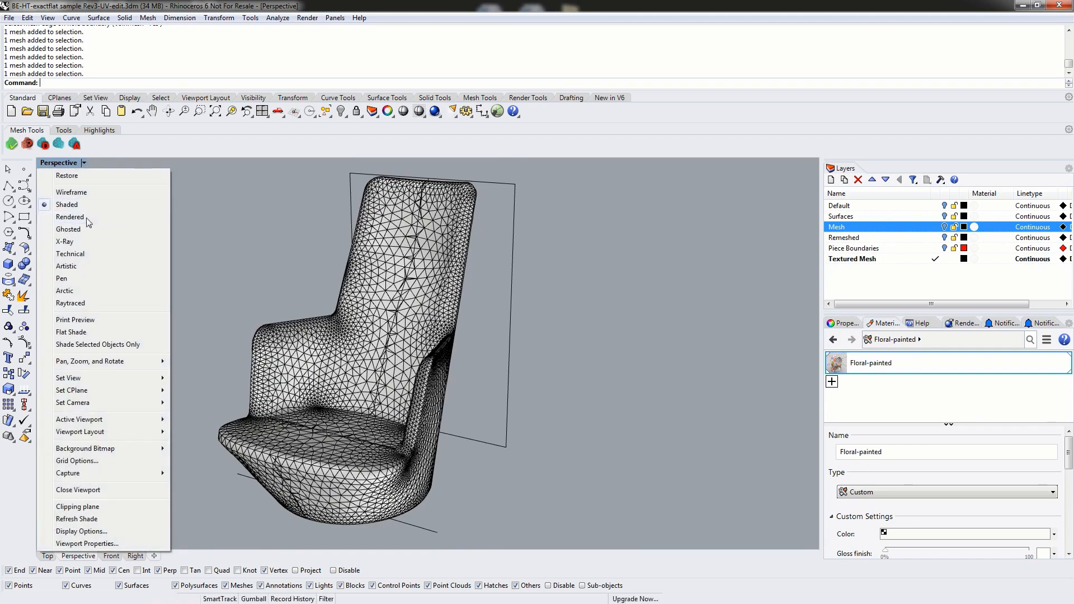
{"action": "left_click", "coordinate": [77, 218]}
{"action": "right_click_drag", "start_coordinate": [240, 323], "coordinate": [323, 352]}
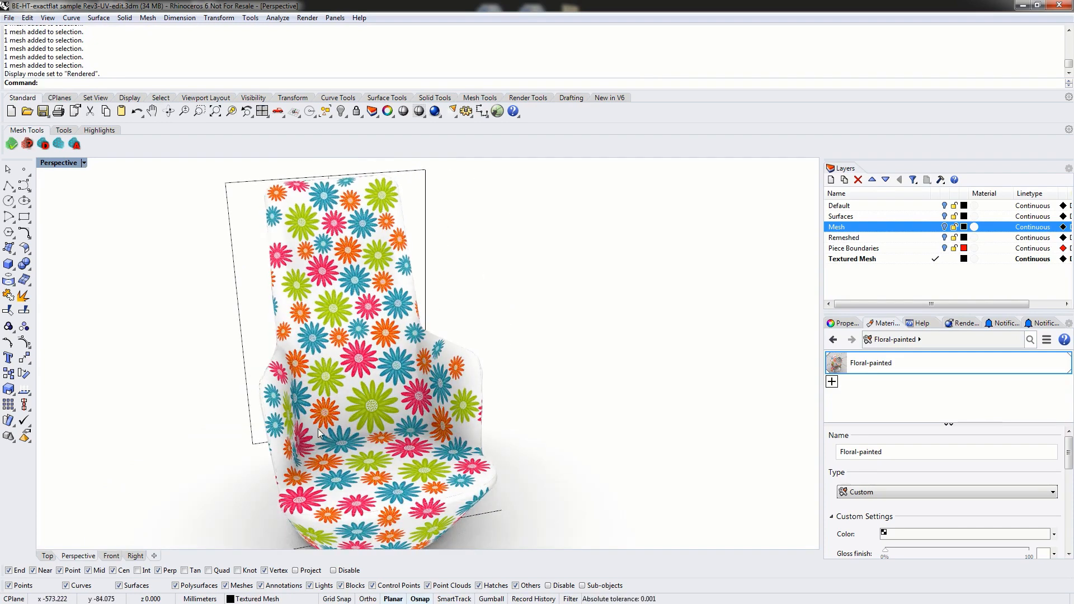
{"action": "right_click_drag", "start_coordinate": [327, 358], "coordinate": [461, 414]}
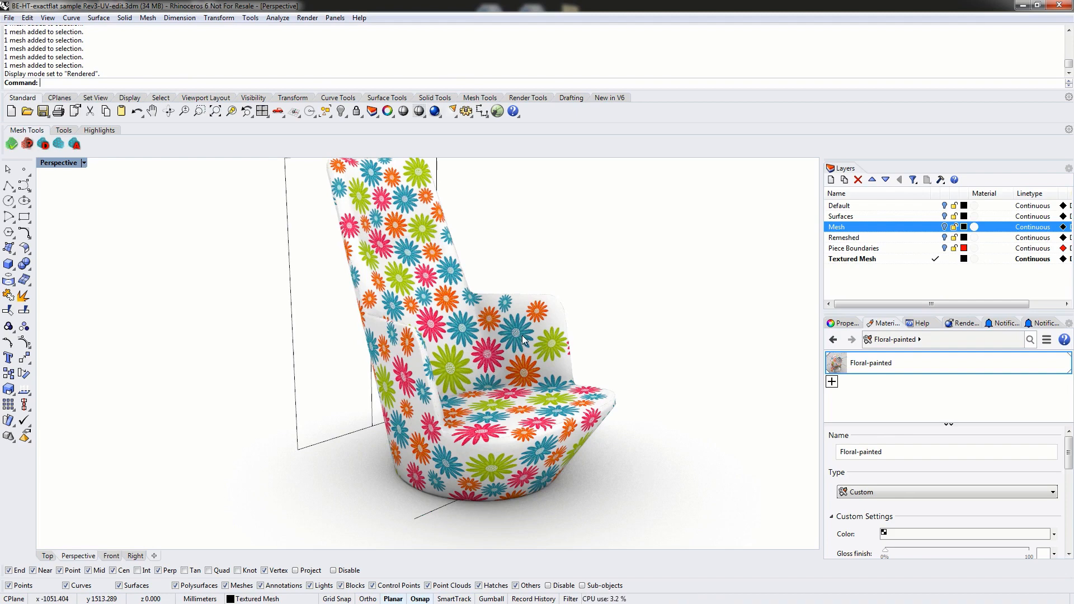
Select the backrest's lower right-hand mesh piece, clear the selection, and select the lower left-hand piece to compare the pattern across the seam
{"action": "left_click", "coordinate": [436, 310]}
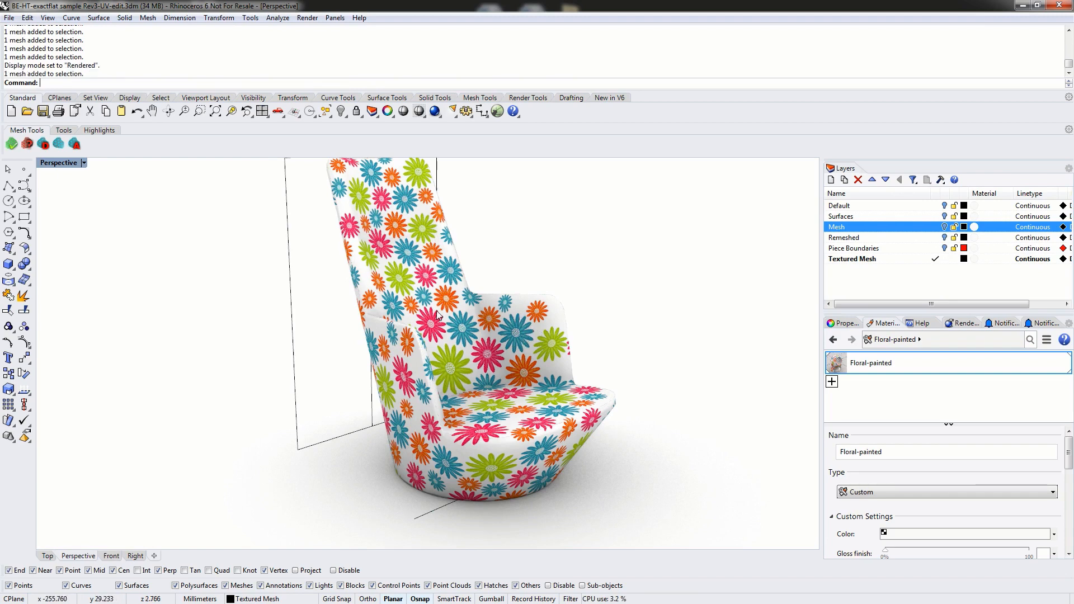
{"action": "right_click_drag", "start_coordinate": [606, 283], "coordinate": [627, 335]}
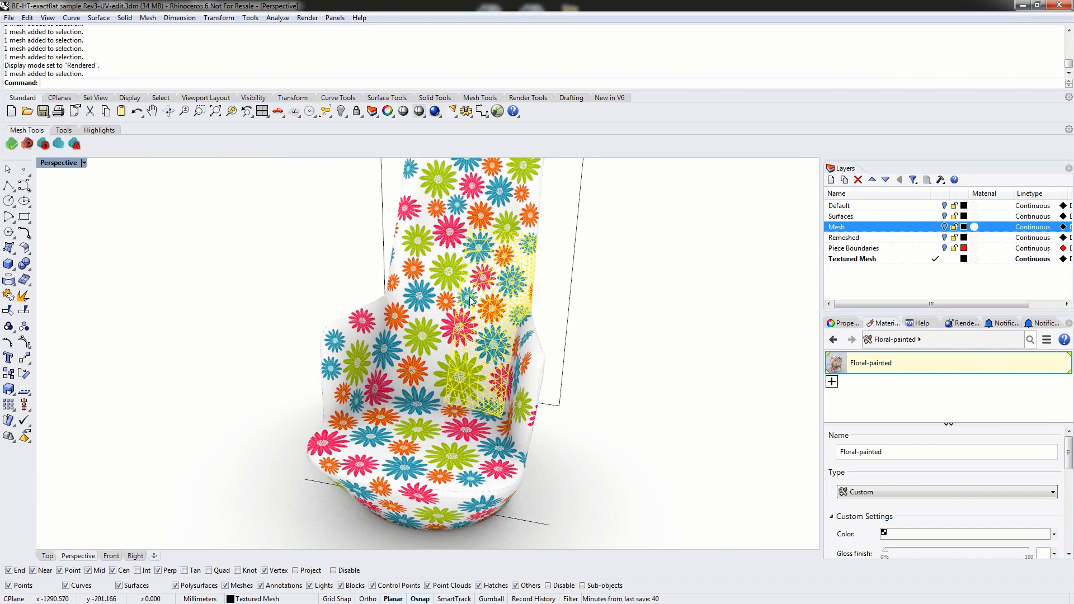
{"action": "left_click", "coordinate": [659, 334]}
{"action": "left_click", "coordinate": [425, 322]}
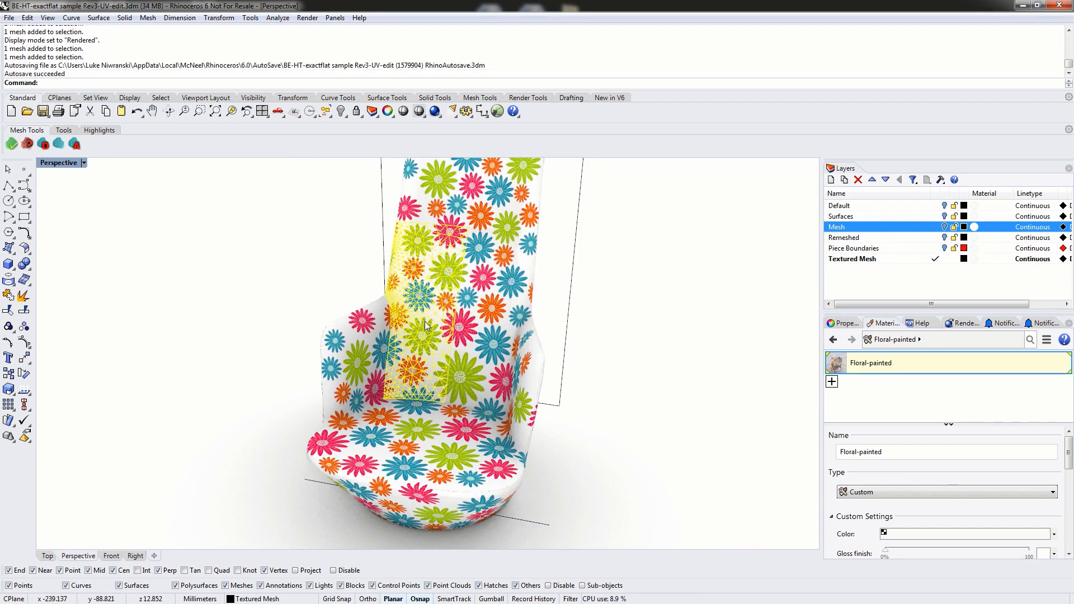
Set the Perspective viewport's display mode to Shaded and view the chair's mesh from the front
{"action": "left_click", "coordinate": [63, 165]}
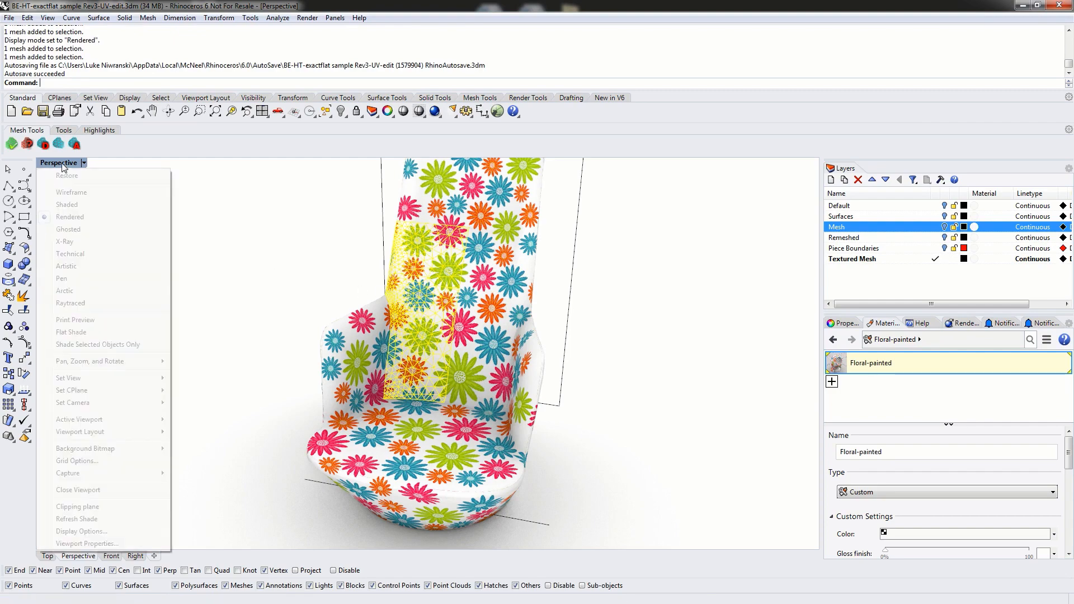
{"action": "left_click", "coordinate": [66, 205]}
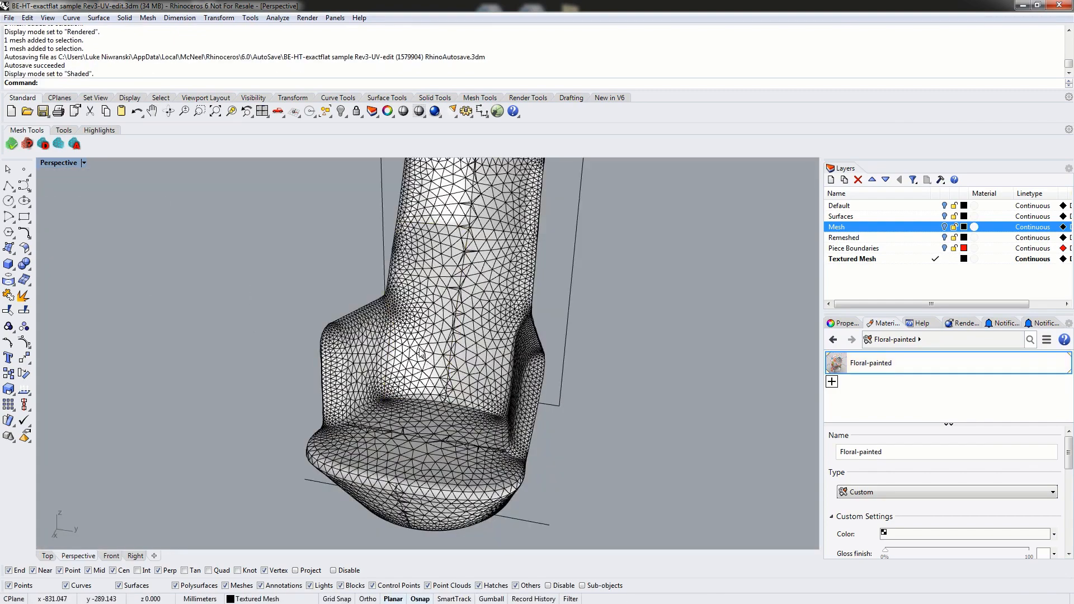
{"action": "right_click_drag", "start_coordinate": [421, 355], "coordinate": [439, 344]}
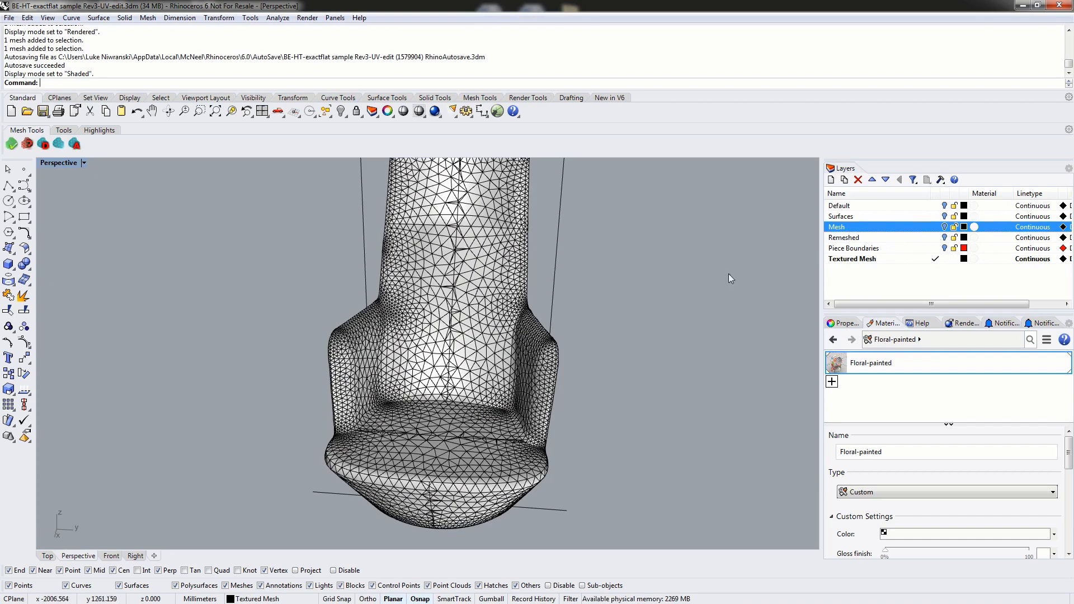
Return the Perspective viewport to Rendered mode and view the whole floral chair from above
{"action": "left_click", "coordinate": [55, 163]}
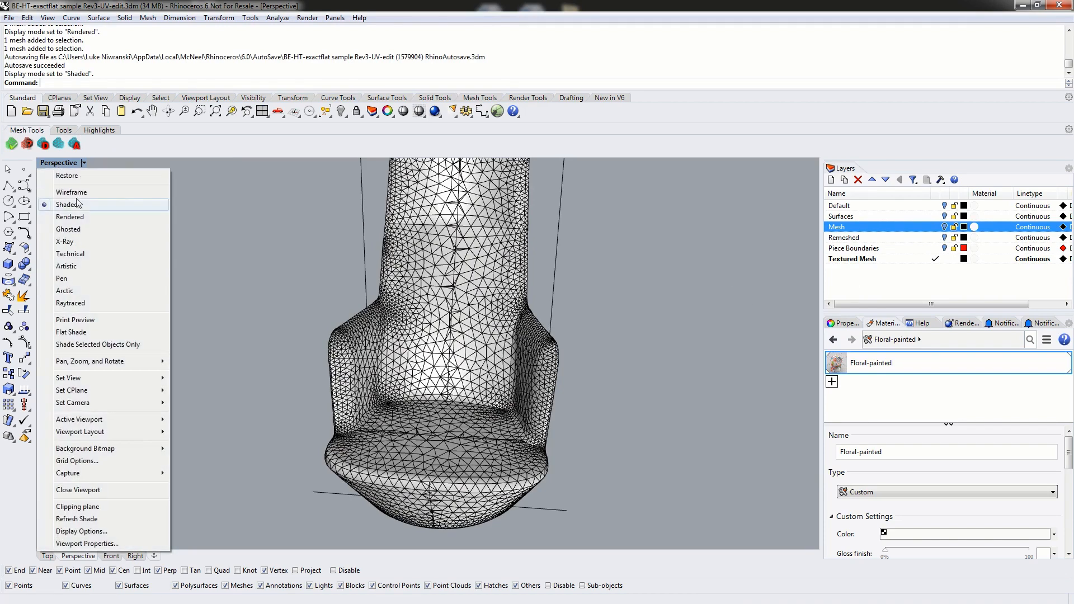
{"action": "left_click", "coordinate": [69, 217]}
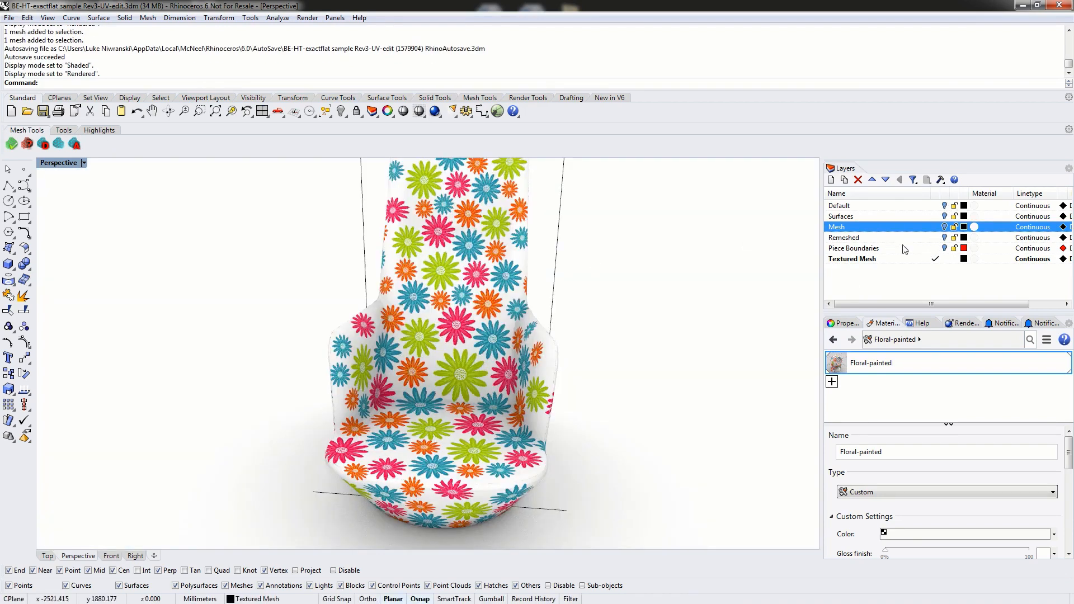
{"action": "right_click_drag", "start_coordinate": [521, 316], "coordinate": [378, 211]}
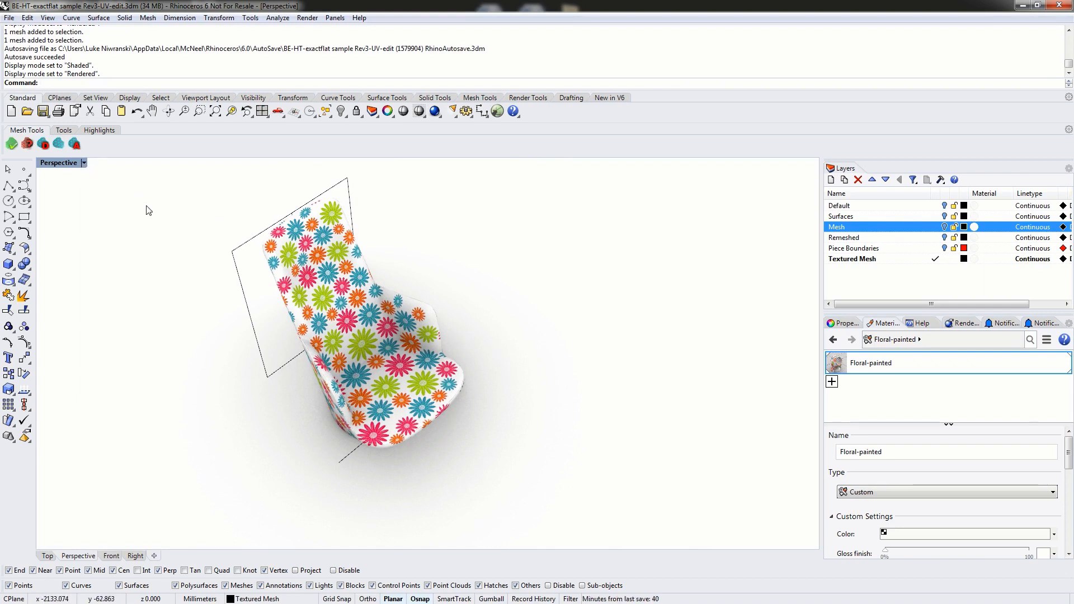
Flatten all of the chair's textured mesh pieces with ExactFlat and look over the flat patterns laid out around the chair
{"action": "left_click", "coordinate": [64, 131]}
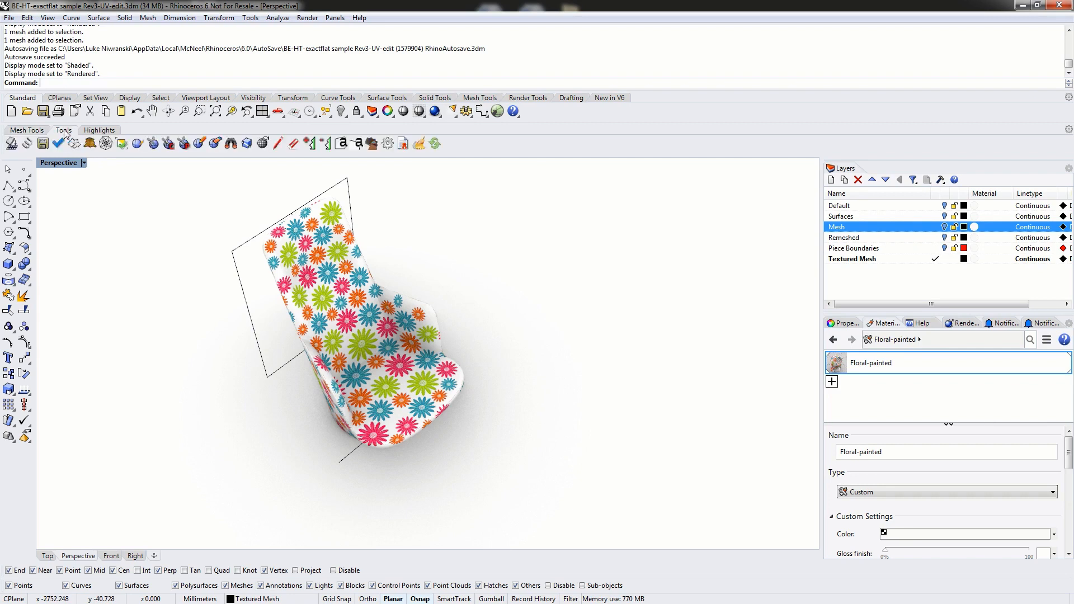
{"action": "left_click", "coordinate": [11, 143]}
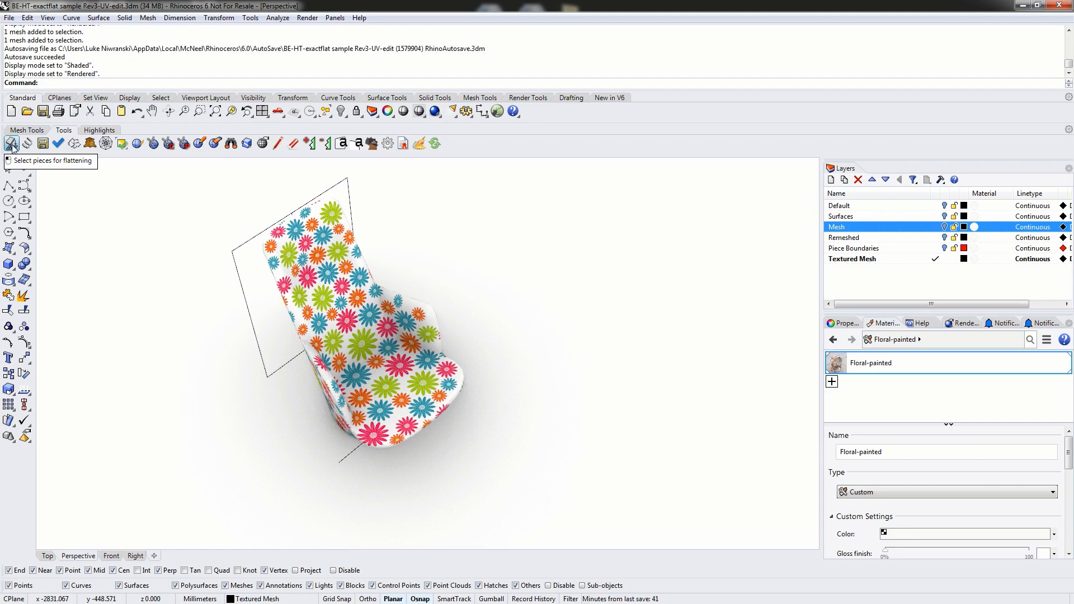
{"action": "left_click_drag", "start_coordinate": [193, 171], "coordinate": [578, 519]}
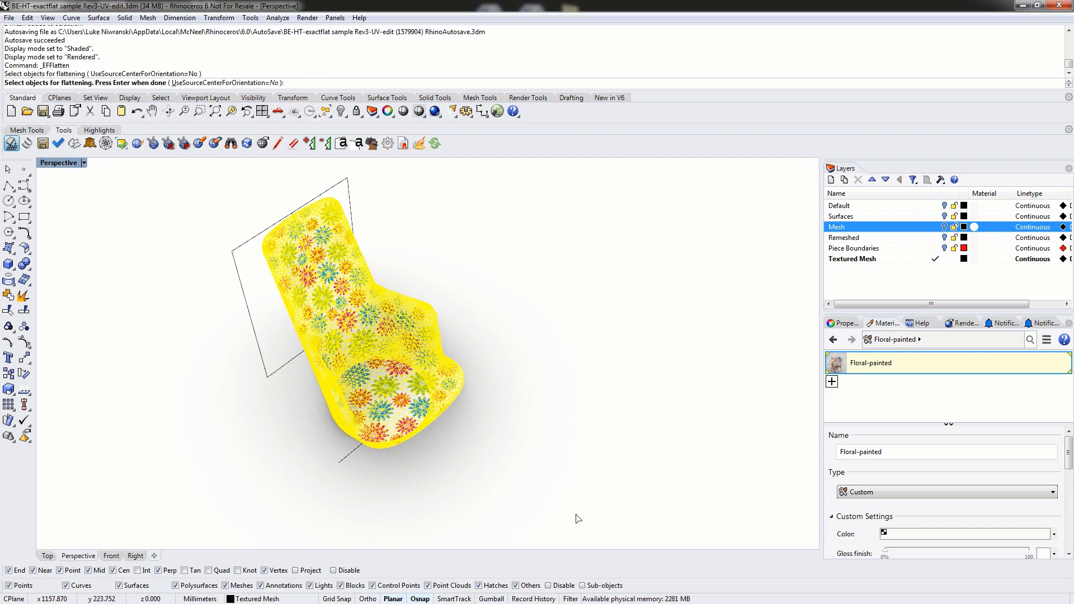
{"action": "key", "text": "Return"}
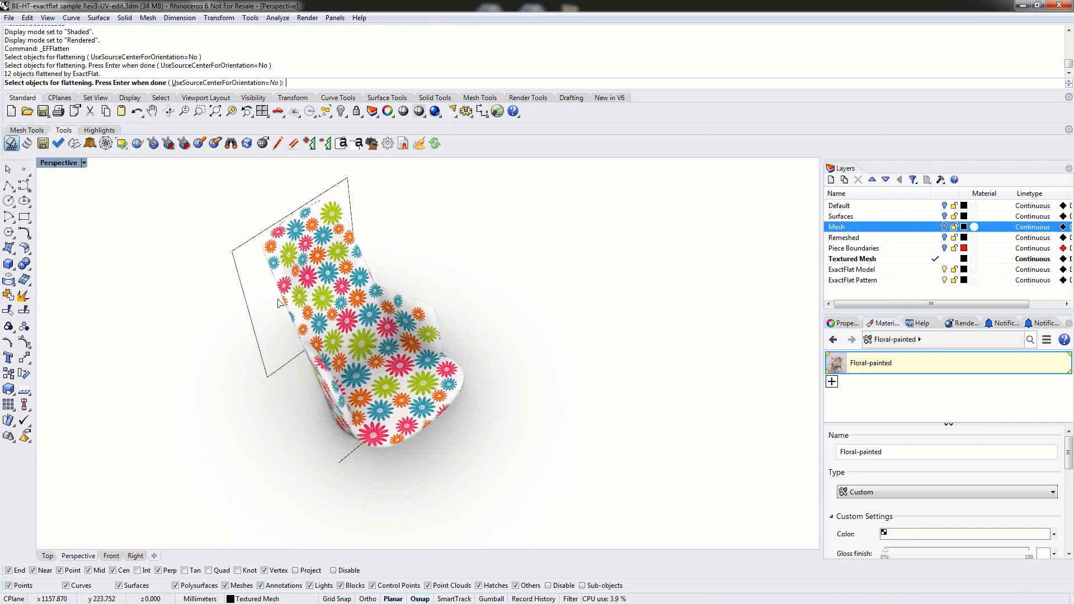
{"action": "right_click_drag", "start_coordinate": [479, 307], "coordinate": [448, 364]}
{"action": "scroll", "coordinate": [447, 364], "scroll_direction": "down", "scroll_amount": 4}
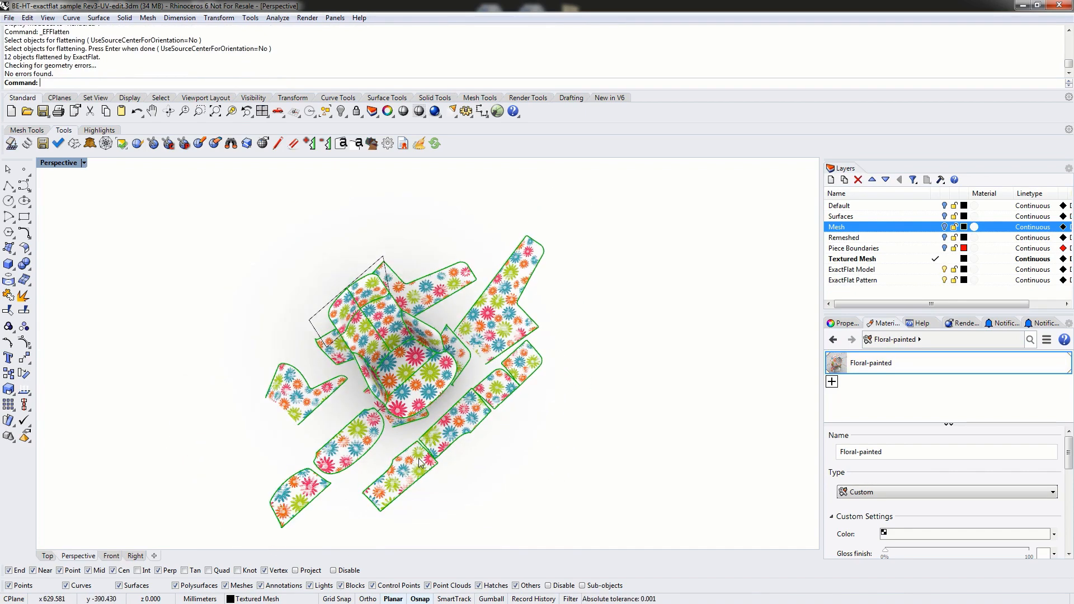
{"action": "mouse_move", "coordinate": [484, 333]}
{"action": "right_mouse_down"}
{"action": "mouse_move", "coordinate": [414, 340]}
{"action": "mouse_move", "coordinate": [473, 320]}
{"action": "right_mouse_up"}
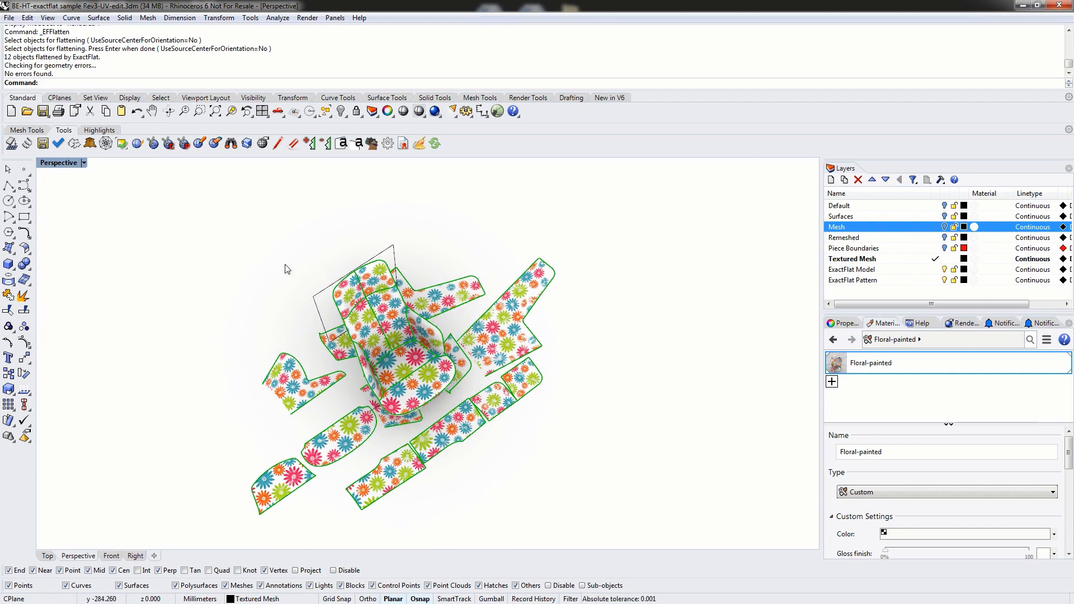
Set the Perspective viewport's display mode to Shaded, show the ExactFlat highlight tools, and view the chair with its flattened pieces
{"action": "left_click", "coordinate": [64, 165]}
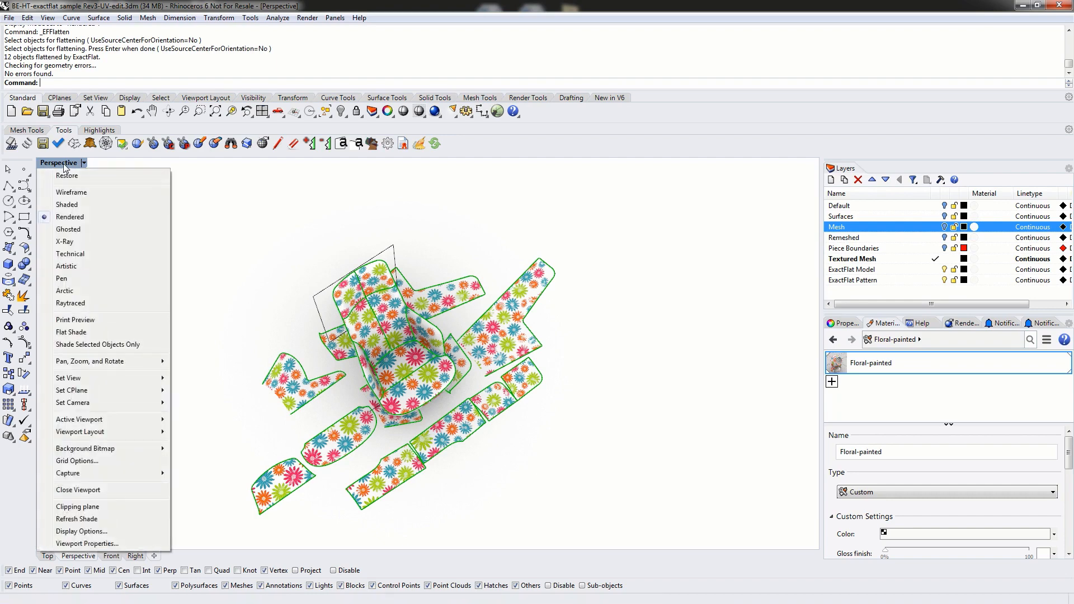
{"action": "left_click", "coordinate": [77, 205]}
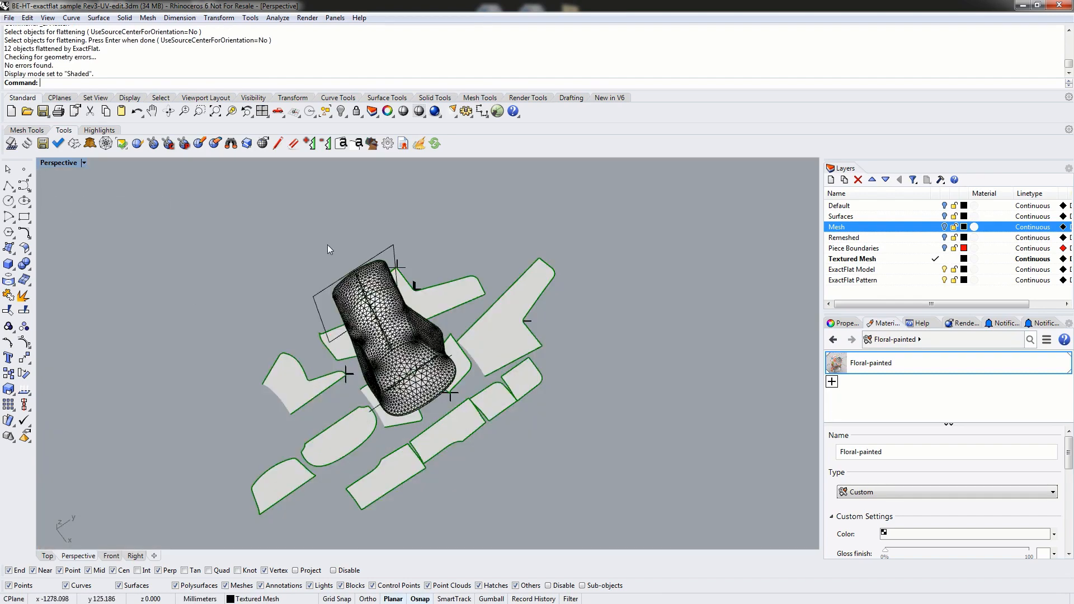
{"action": "left_click", "coordinate": [99, 129]}
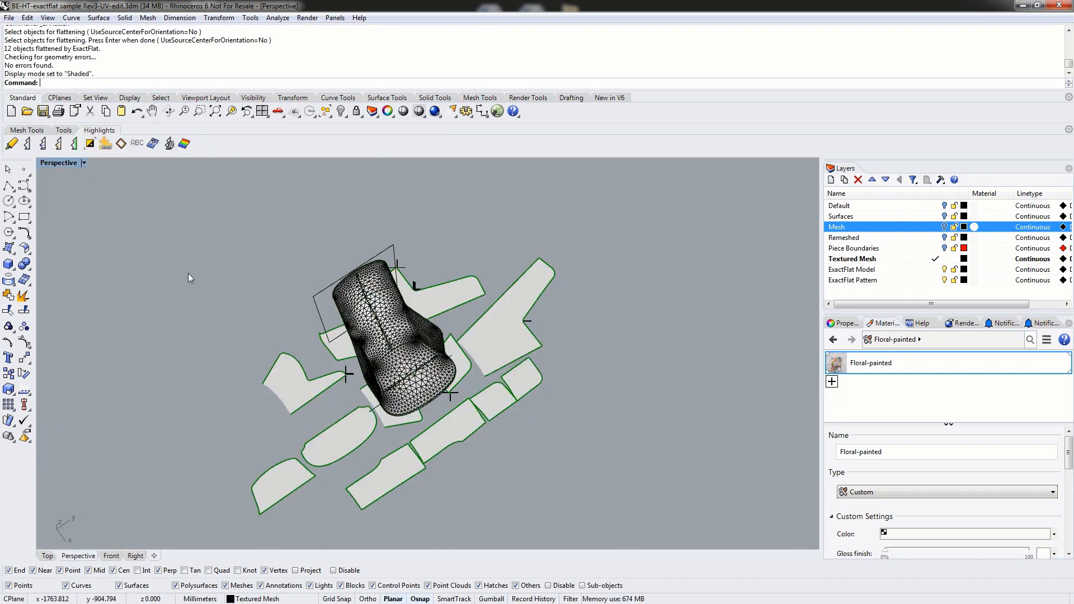
{"action": "mouse_move", "coordinate": [220, 272]}
{"action": "right_mouse_down"}
{"action": "mouse_move", "coordinate": [526, 299]}
{"action": "mouse_move", "coordinate": [442, 278]}
{"action": "right_mouse_up"}
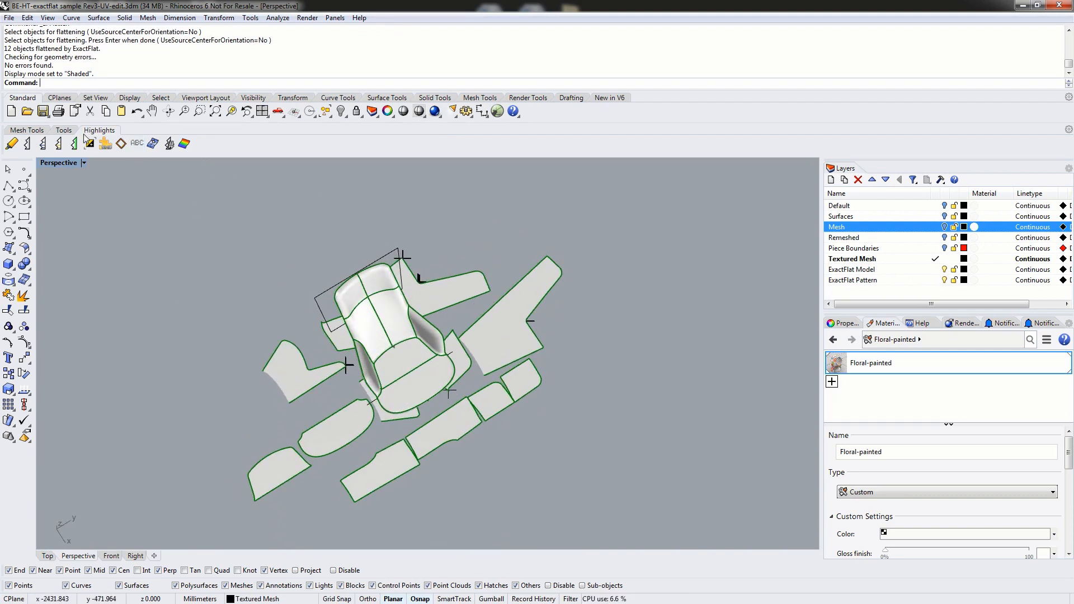
Turn on the ExactFlat stress highlight and view the stress colours on the flat pieces around the chair
{"action": "left_click", "coordinate": [185, 144]}
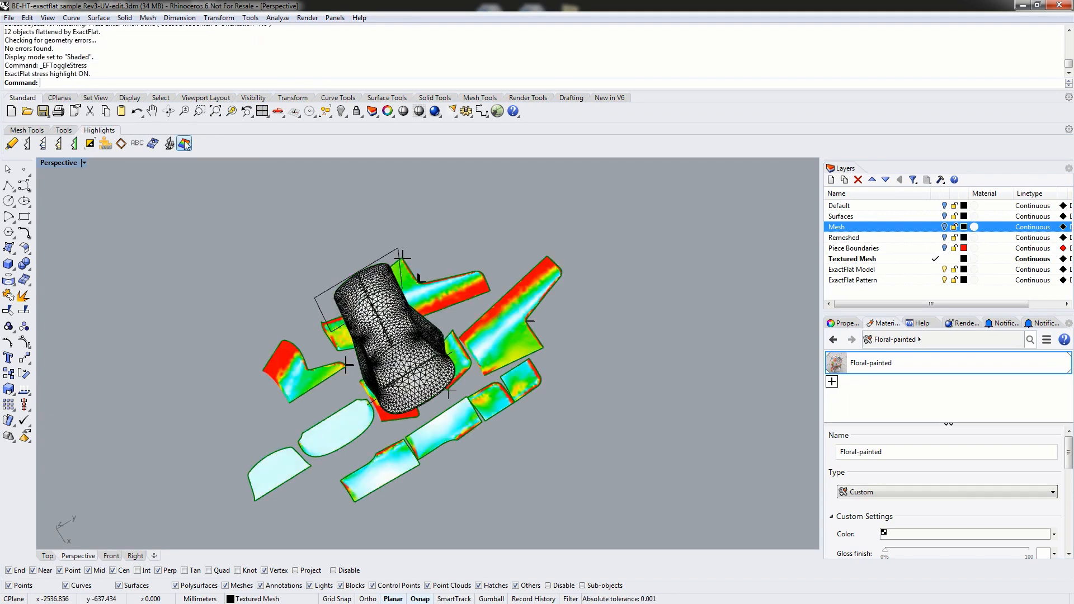
{"action": "mouse_move", "coordinate": [463, 459]}
{"action": "right_mouse_down"}
{"action": "mouse_move", "coordinate": [412, 435]}
{"action": "mouse_move", "coordinate": [473, 458]}
{"action": "right_mouse_up"}
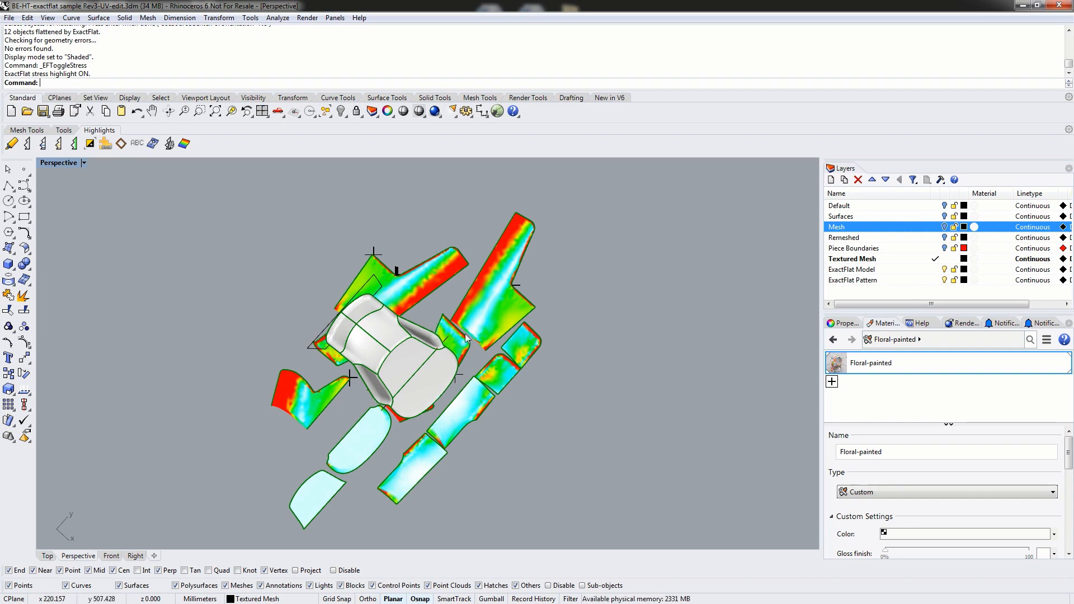
{"action": "right_click_drag", "start_coordinate": [486, 337], "coordinate": [446, 309]}
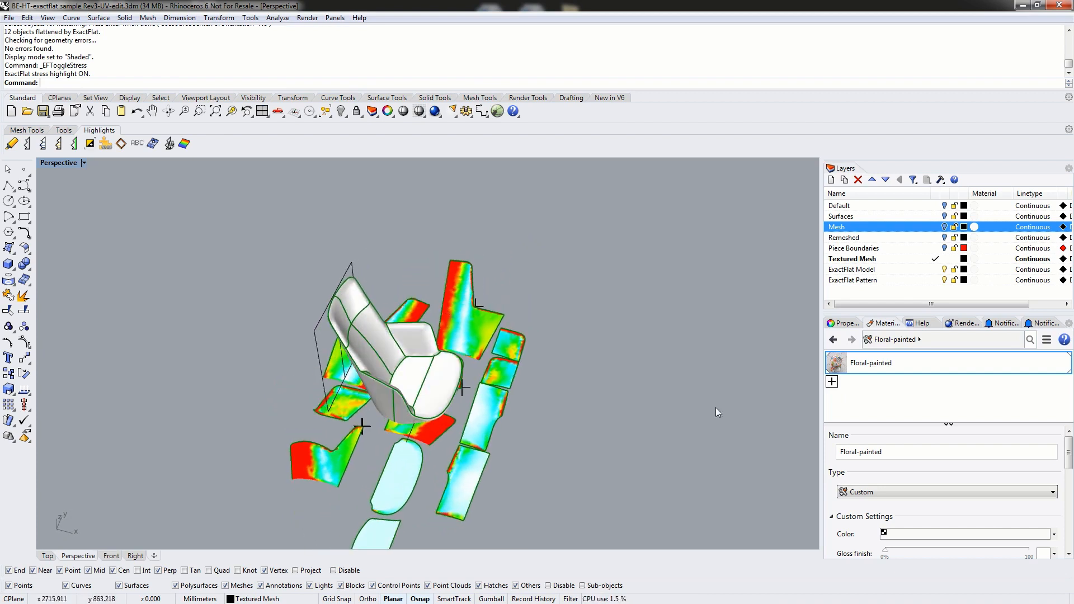
Make ExactFlat Model the current layer and hide the Textured Mesh layer to expose the stress colours on the chair
{"action": "left_click", "coordinate": [935, 272]}
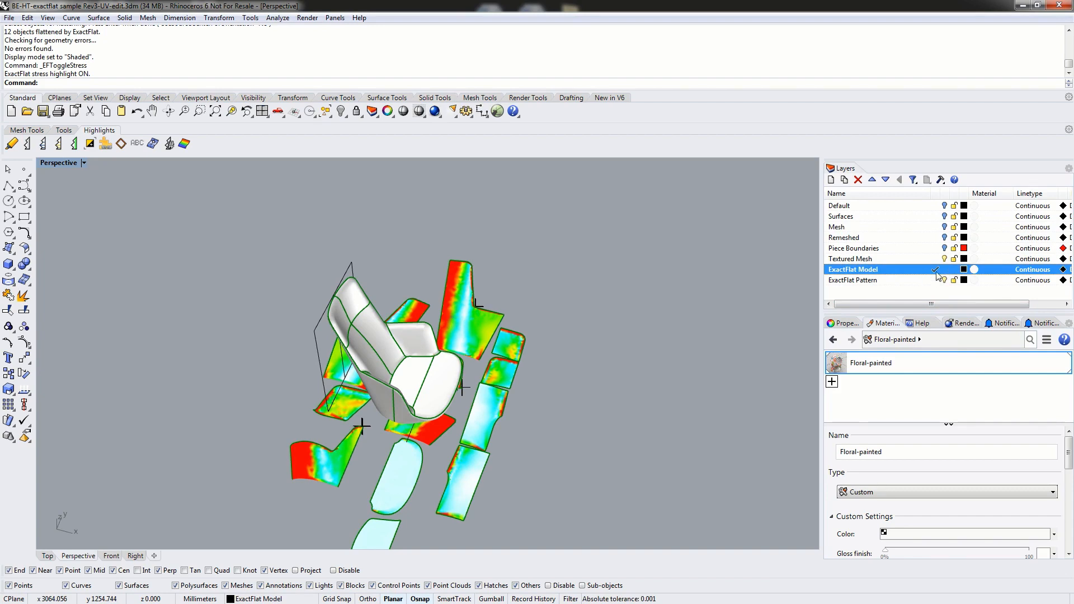
{"action": "left_click", "coordinate": [944, 259]}
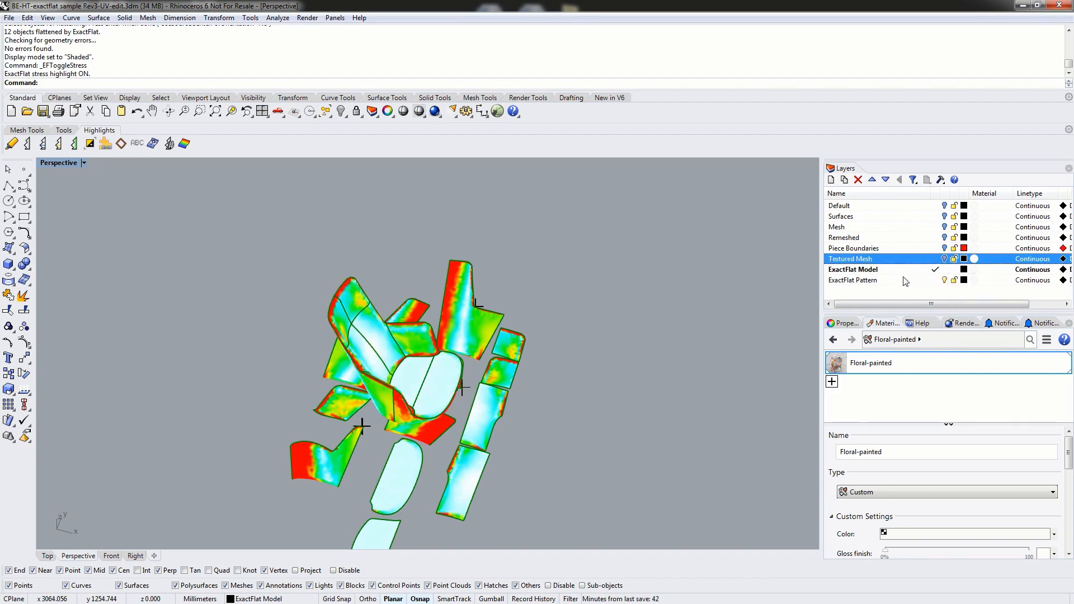
{"action": "right_click_drag", "start_coordinate": [403, 403], "coordinate": [352, 356]}
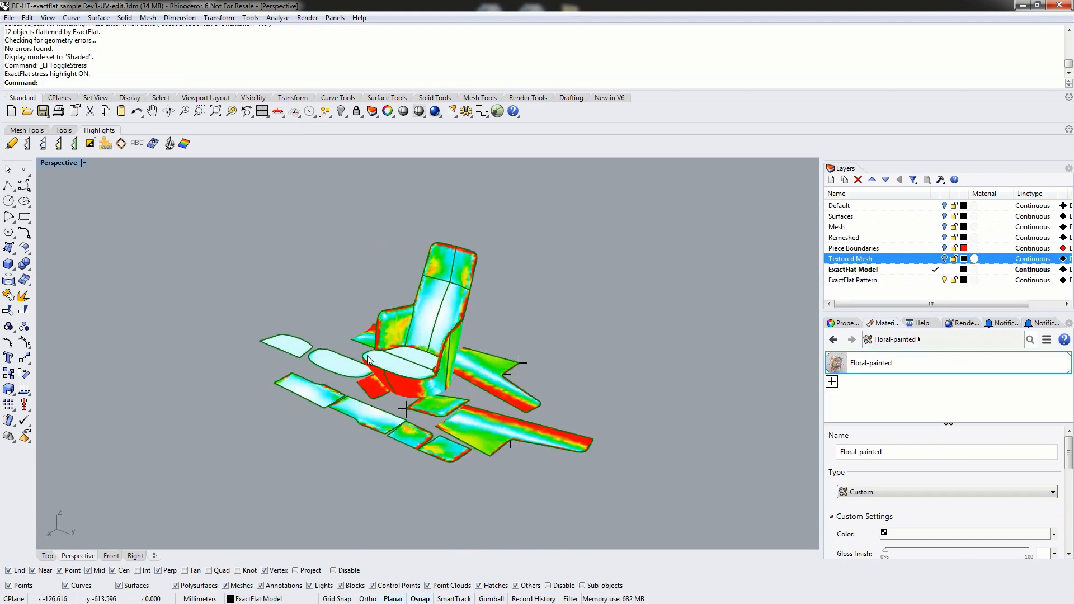
Examine the stress colours on the chair's seat, front, sides and backrest alongside the matching flat pieces
{"action": "mouse_move", "coordinate": [436, 382]}
{"action": "right_mouse_down"}
{"action": "mouse_move", "coordinate": [402, 369]}
{"action": "mouse_move", "coordinate": [447, 365]}
{"action": "right_mouse_up"}
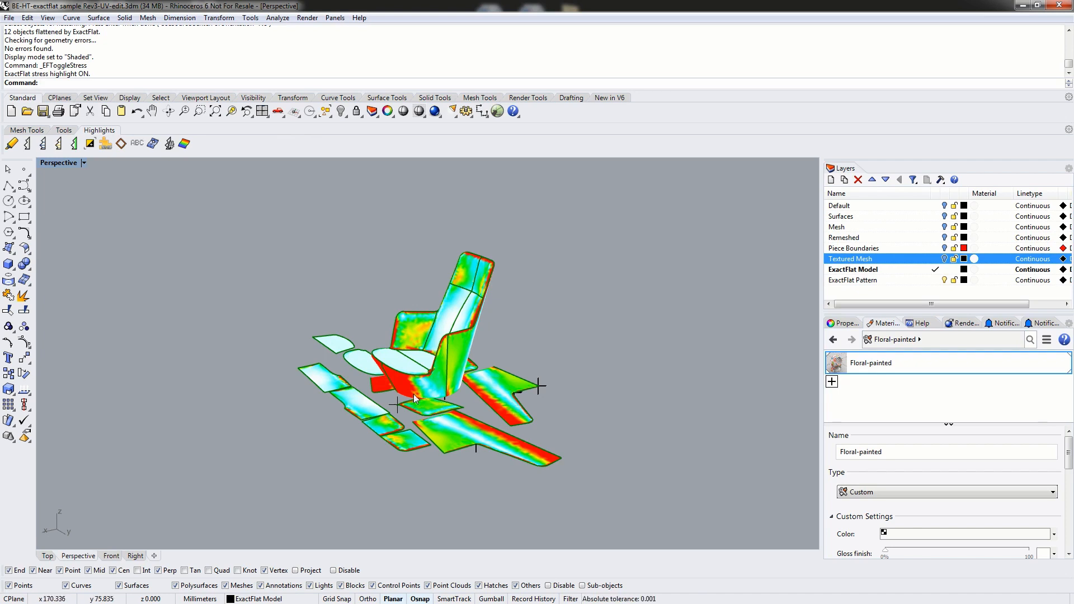
{"action": "right_click_drag", "start_coordinate": [457, 401], "coordinate": [489, 357]}
{"action": "scroll", "coordinate": [427, 375], "scroll_direction": "up", "scroll_amount": 3}
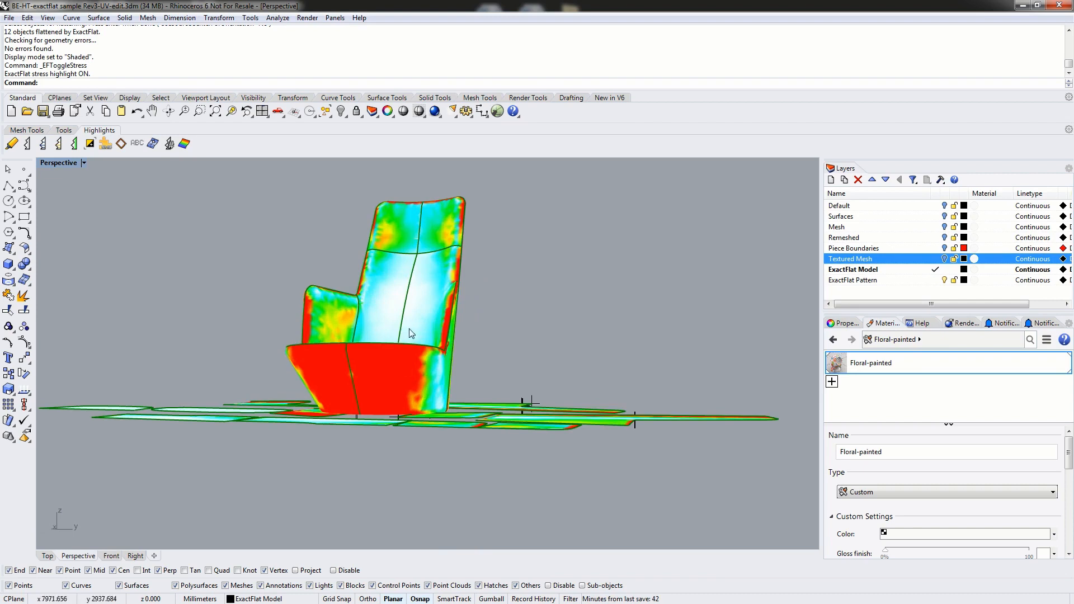
{"action": "right_click_drag", "start_coordinate": [409, 330], "coordinate": [367, 374]}
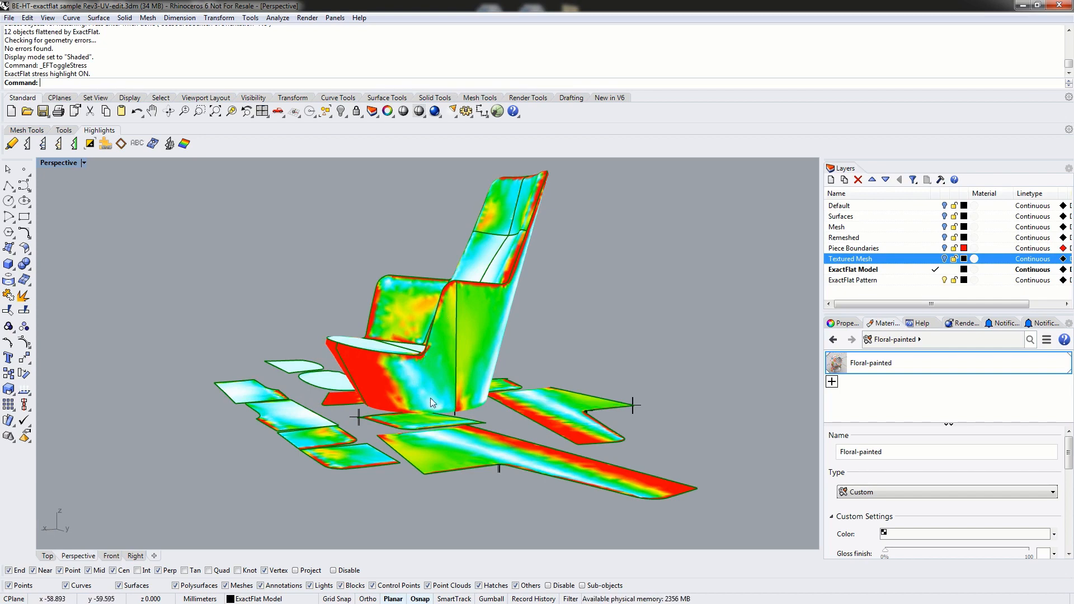
{"action": "right_click_drag", "start_coordinate": [448, 300], "coordinate": [394, 401]}
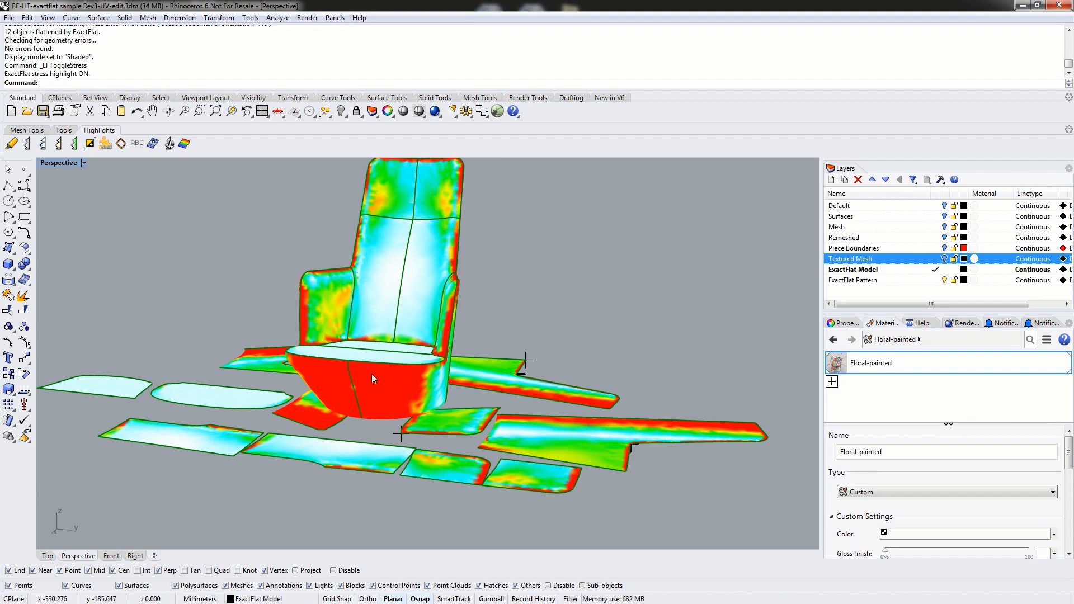
{"action": "right_click_drag", "start_coordinate": [386, 386], "coordinate": [446, 438]}
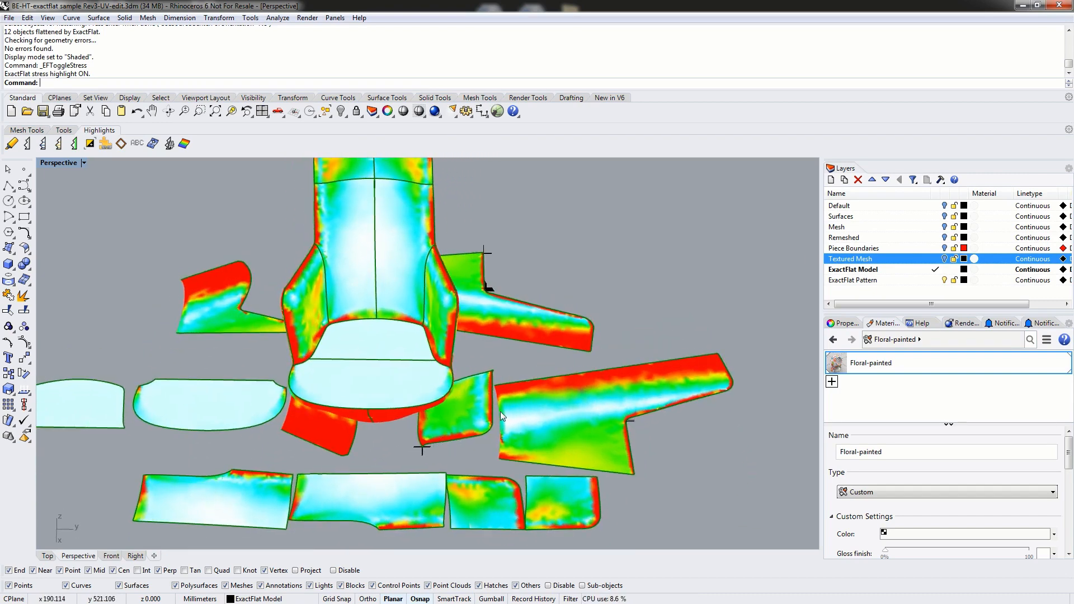
{"action": "right_click_drag", "start_coordinate": [500, 412], "coordinate": [526, 434]}
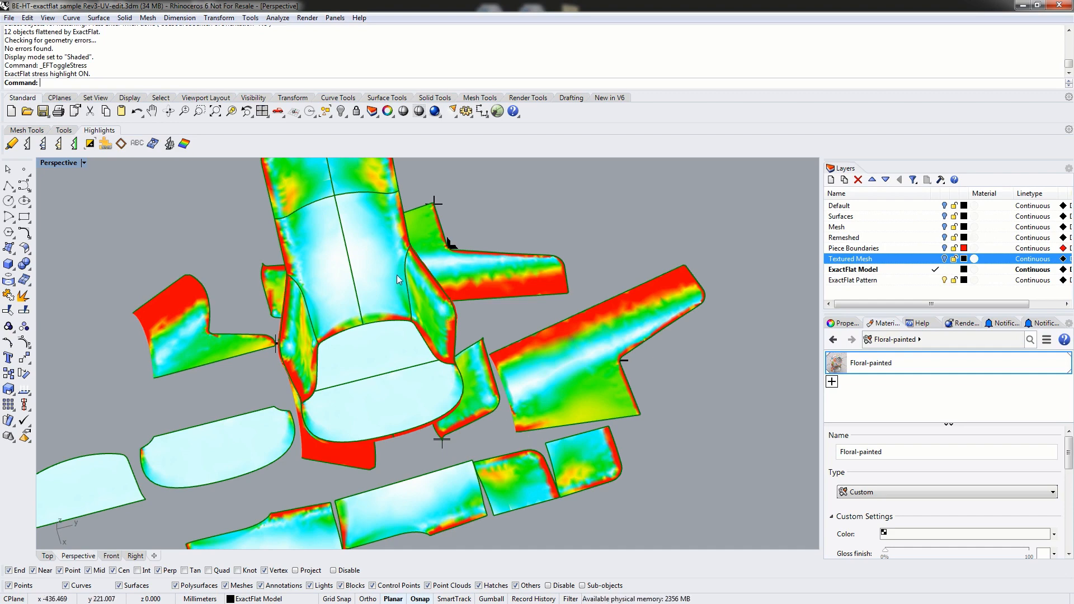
Maximize the Top viewport, make ExactFlat Pattern the current layer and hide the ExactFlat Model layer
{"action": "double_click", "coordinate": [54, 162]}
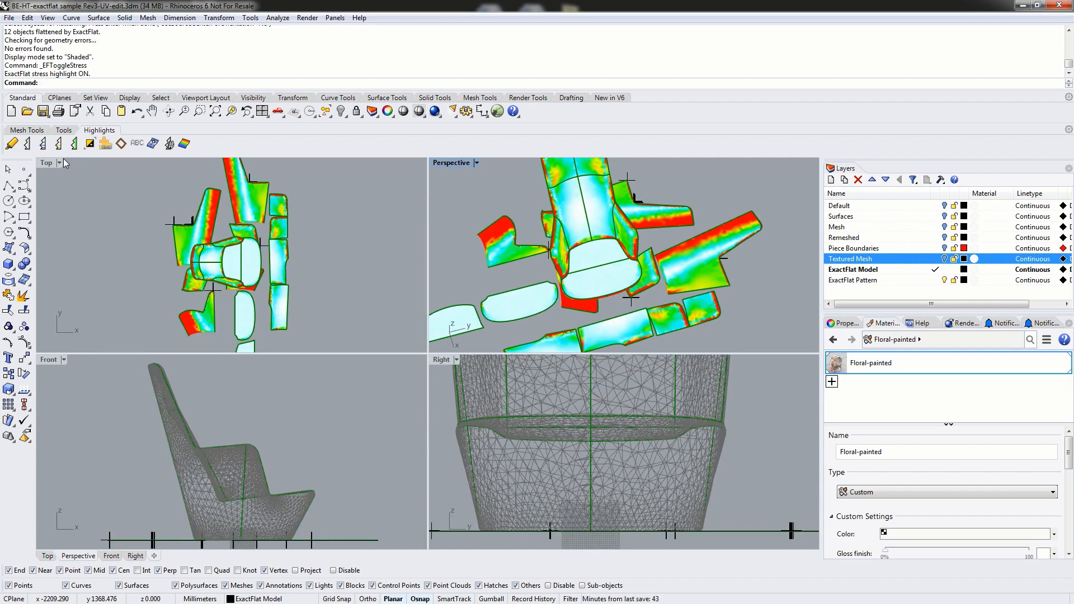
{"action": "double_click", "coordinate": [46, 162]}
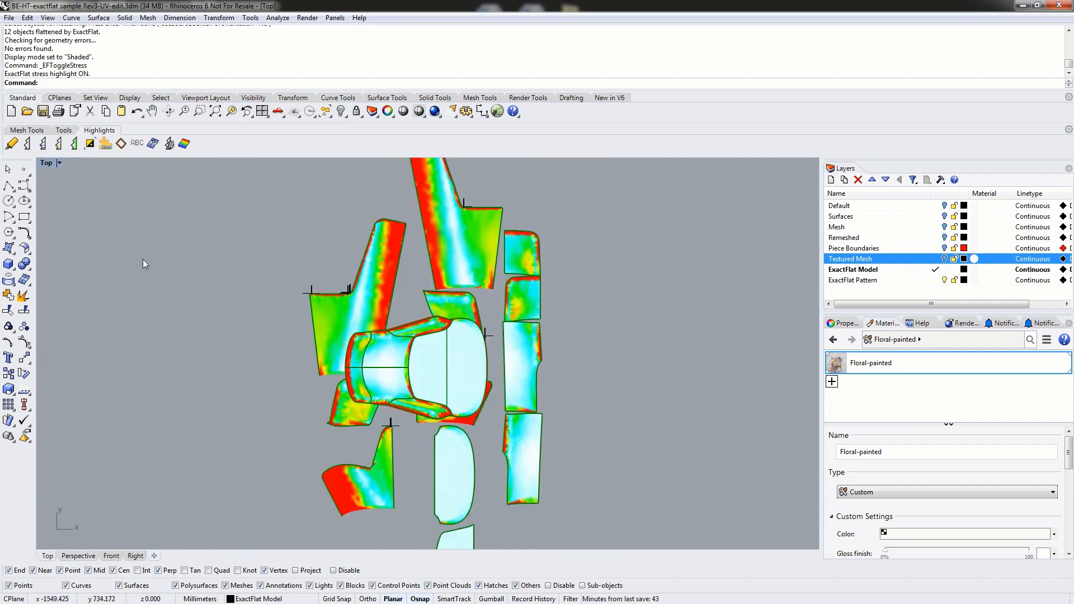
{"action": "mouse_move", "coordinate": [559, 280]}
{"action": "right_mouse_down"}
{"action": "mouse_move", "coordinate": [561, 290]}
{"action": "mouse_move", "coordinate": [567, 264]}
{"action": "right_mouse_up"}
{"action": "right_click_drag", "start_coordinate": [587, 407], "coordinate": [603, 367]}
{"action": "left_click", "coordinate": [936, 280]}
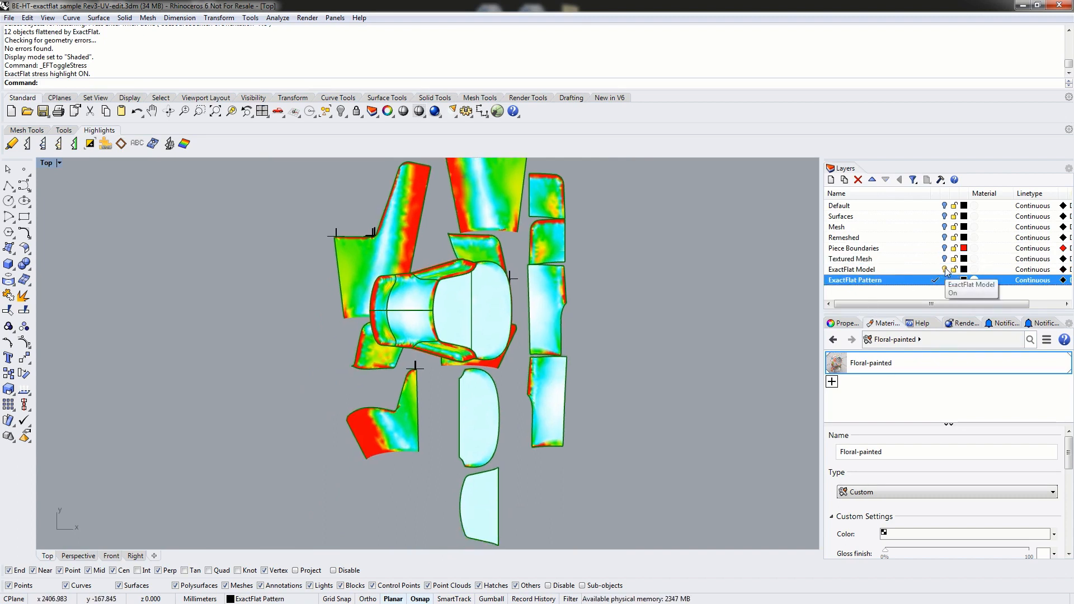
{"action": "left_click", "coordinate": [944, 270]}
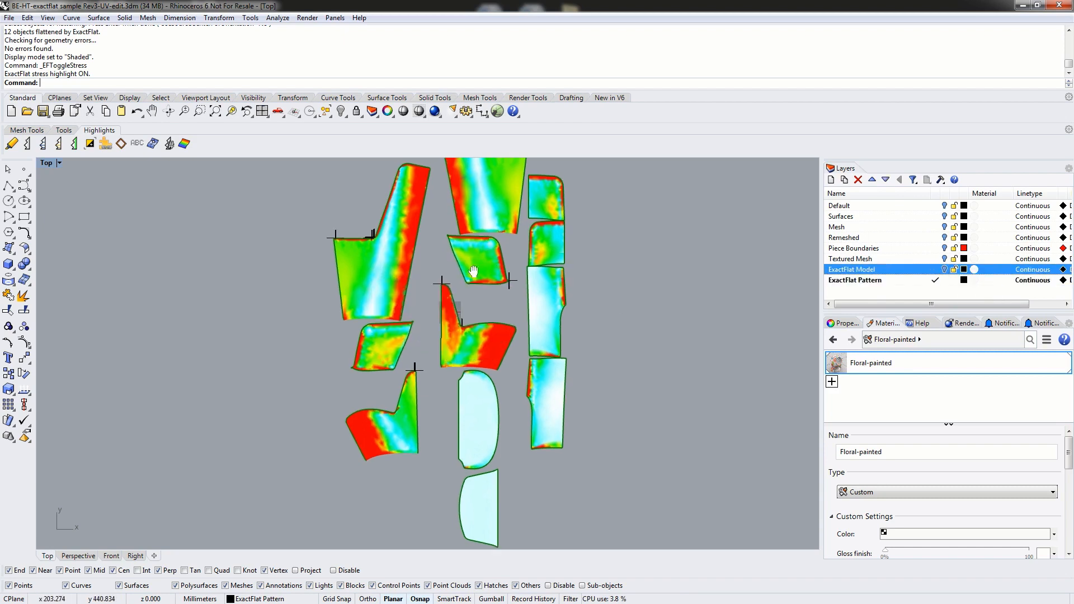
Rearrange the flat patterns so the two large side pieces and the two small curved pieces sit in mirrored pairs
{"action": "scroll", "coordinate": [455, 293], "scroll_direction": "up", "scroll_amount": 1}
{"action": "scroll", "coordinate": [466, 294], "scroll_direction": "down", "scroll_amount": 4}
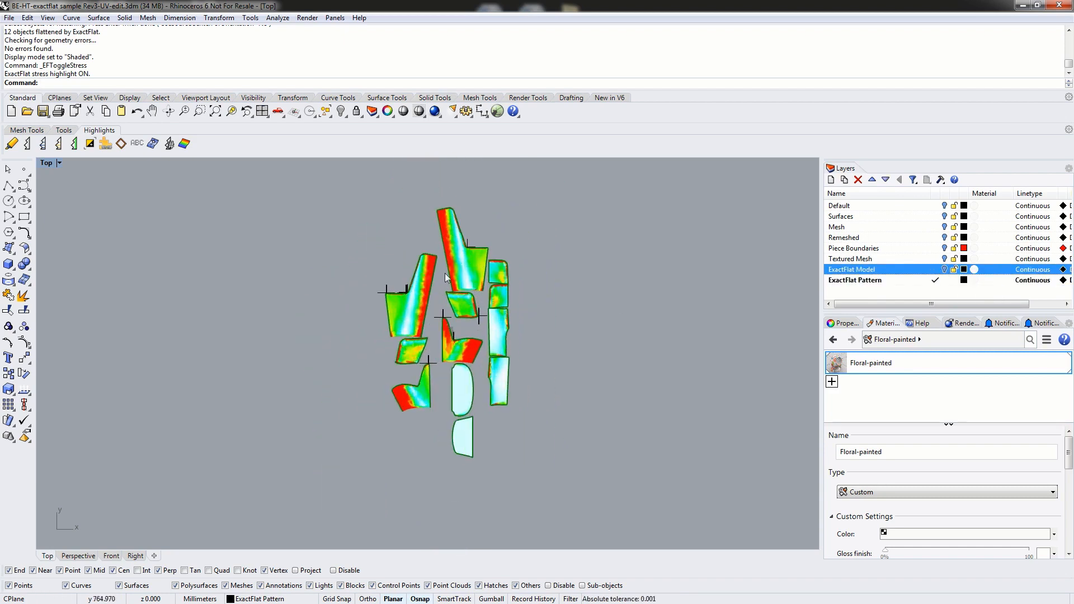
{"action": "left_click_drag", "start_coordinate": [461, 260], "coordinate": [321, 312]}
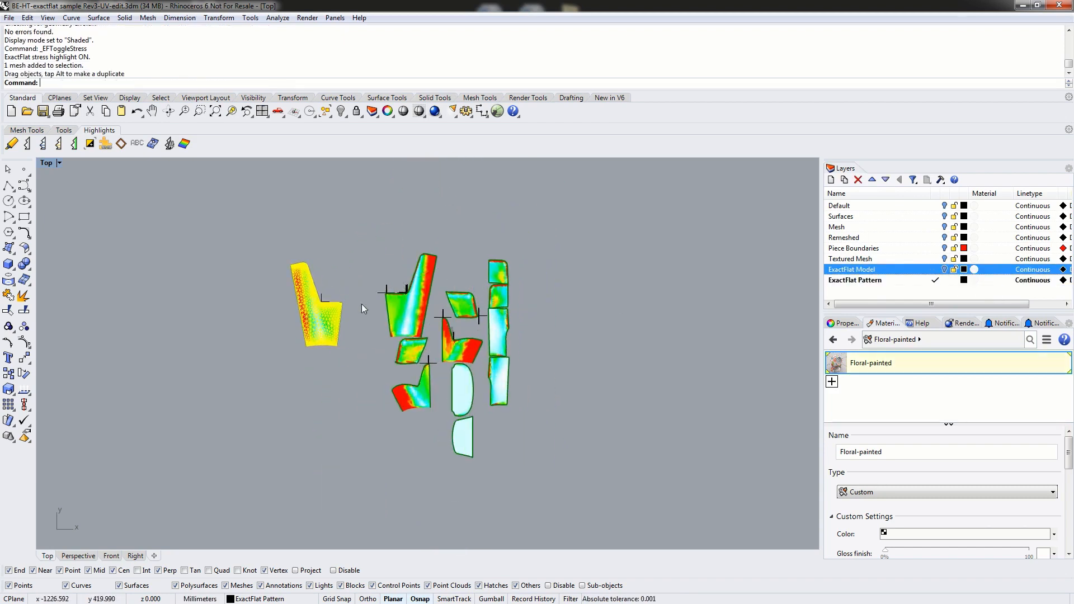
{"action": "left_click", "coordinate": [200, 247]}
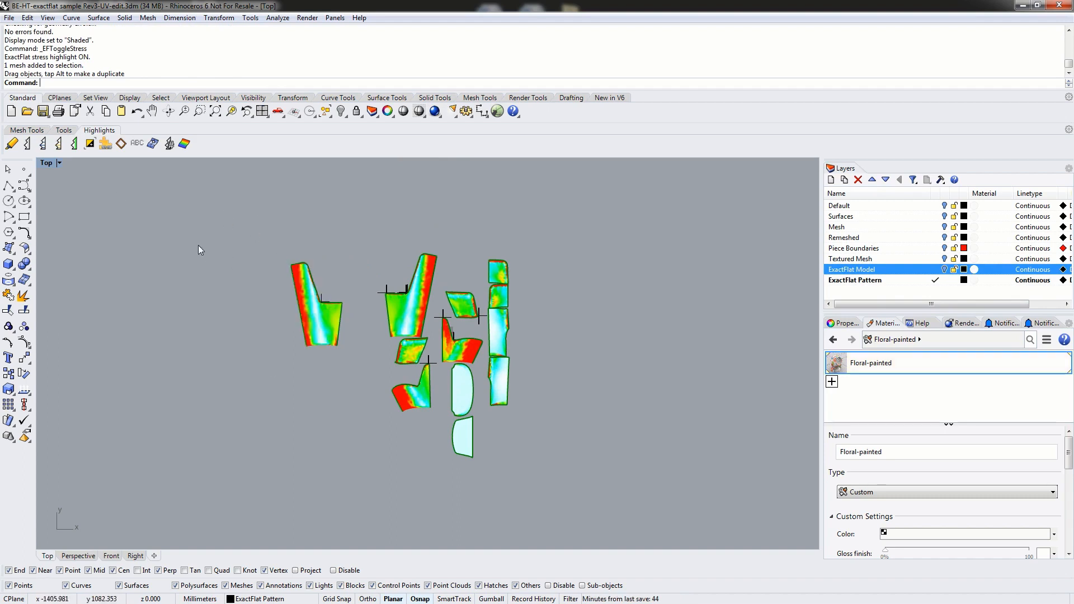
{"action": "left_click_drag", "start_coordinate": [410, 396], "coordinate": [337, 427]}
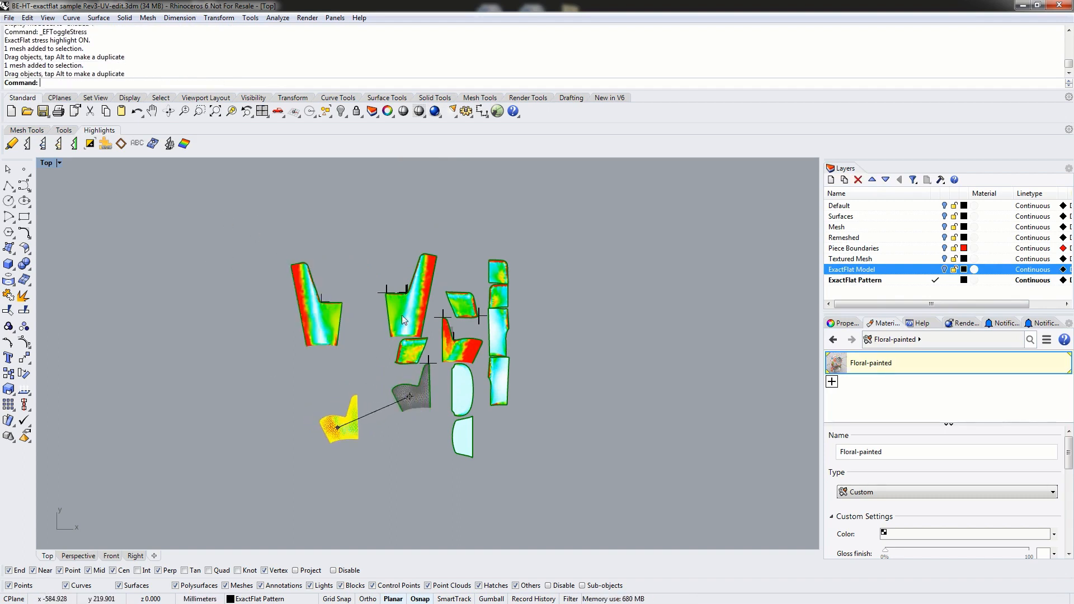
{"action": "left_click_drag", "start_coordinate": [402, 315], "coordinate": [374, 314]}
{"action": "left_click_drag", "start_coordinate": [411, 357], "coordinate": [396, 405]}
{"action": "left_click_drag", "start_coordinate": [452, 348], "coordinate": [417, 370]}
{"action": "left_click_drag", "start_coordinate": [386, 416], "coordinate": [378, 411]}
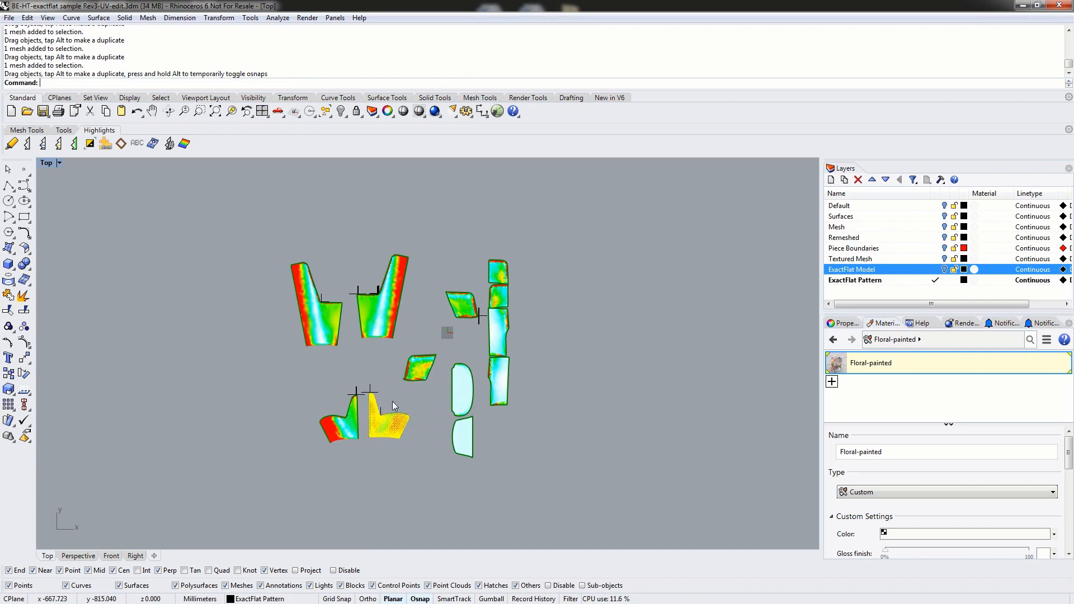
{"action": "left_click", "coordinate": [360, 386]}
Examine the upper tips of the two small curved pieces up close for mesh problems and look over all the patterns
{"action": "scroll", "coordinate": [354, 382], "scroll_direction": "up", "scroll_amount": 10}
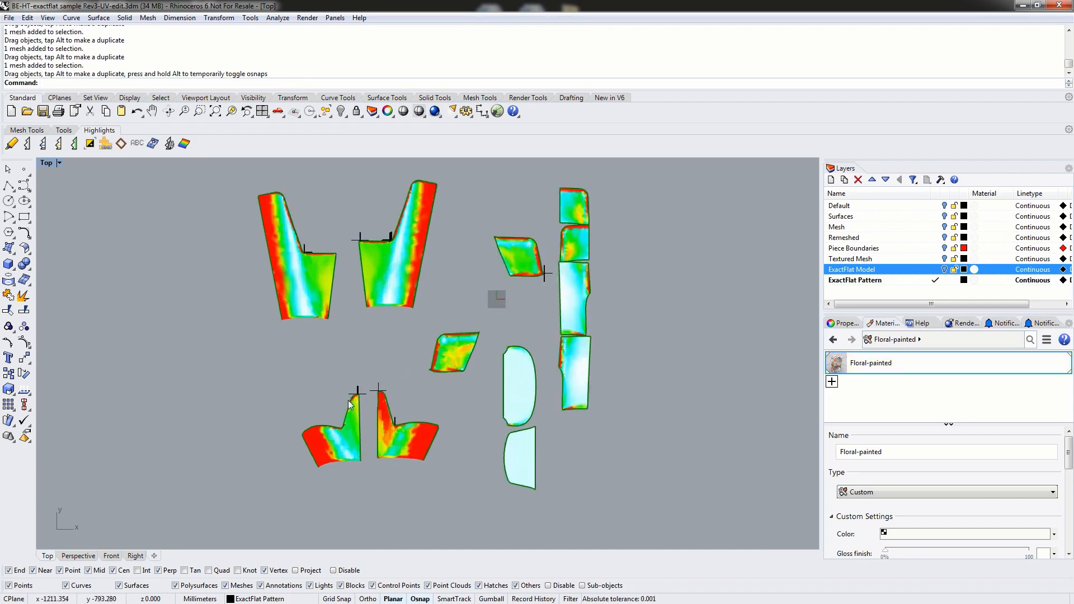
{"action": "scroll", "coordinate": [361, 397], "scroll_direction": "up", "scroll_amount": 8}
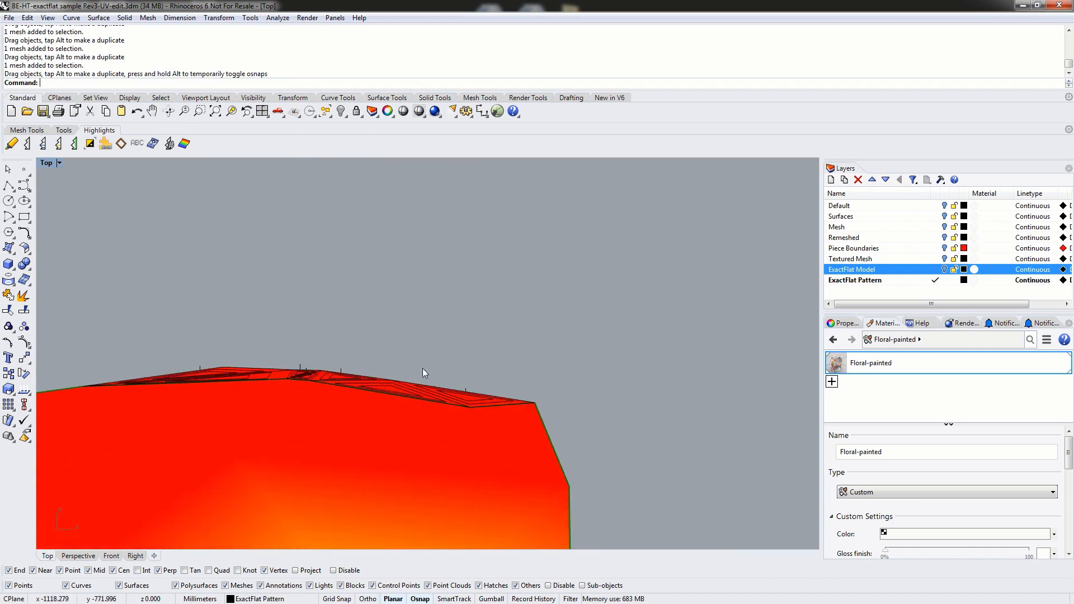
{"action": "scroll", "coordinate": [430, 391], "scroll_direction": "down", "scroll_amount": 3}
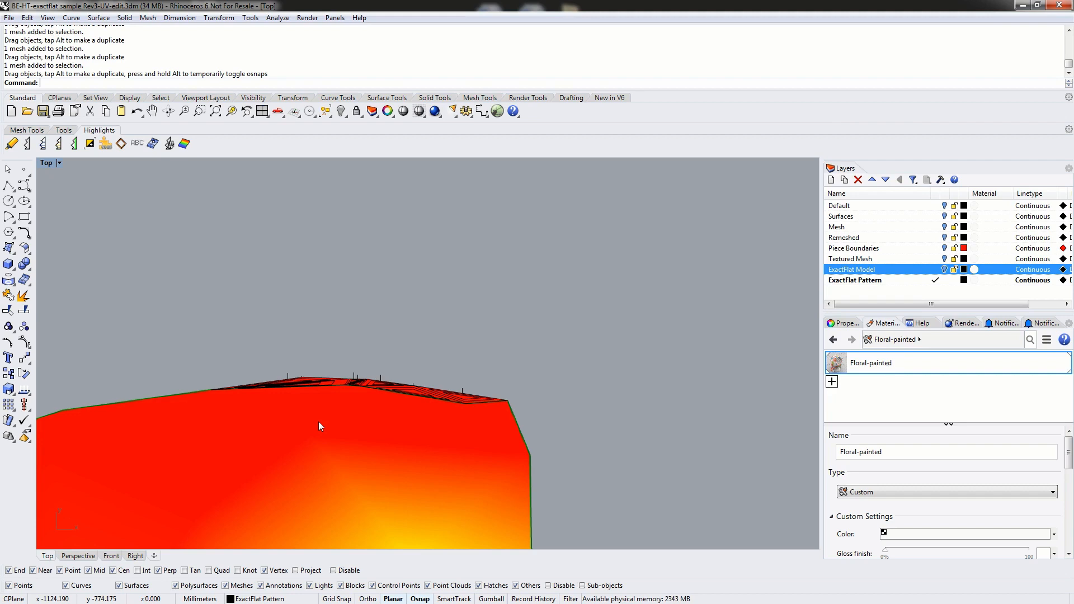
{"action": "scroll", "coordinate": [436, 330], "scroll_direction": "down", "scroll_amount": 6}
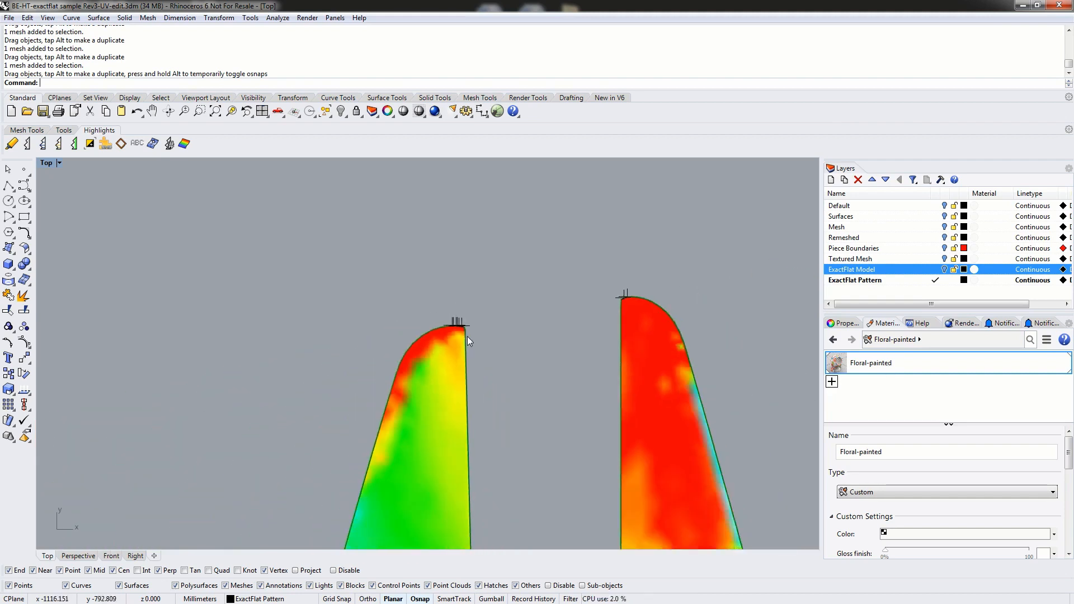
{"action": "right_click_drag", "start_coordinate": [512, 417], "coordinate": [432, 339]}
{"action": "scroll", "coordinate": [432, 339], "scroll_direction": "down", "scroll_amount": 14}
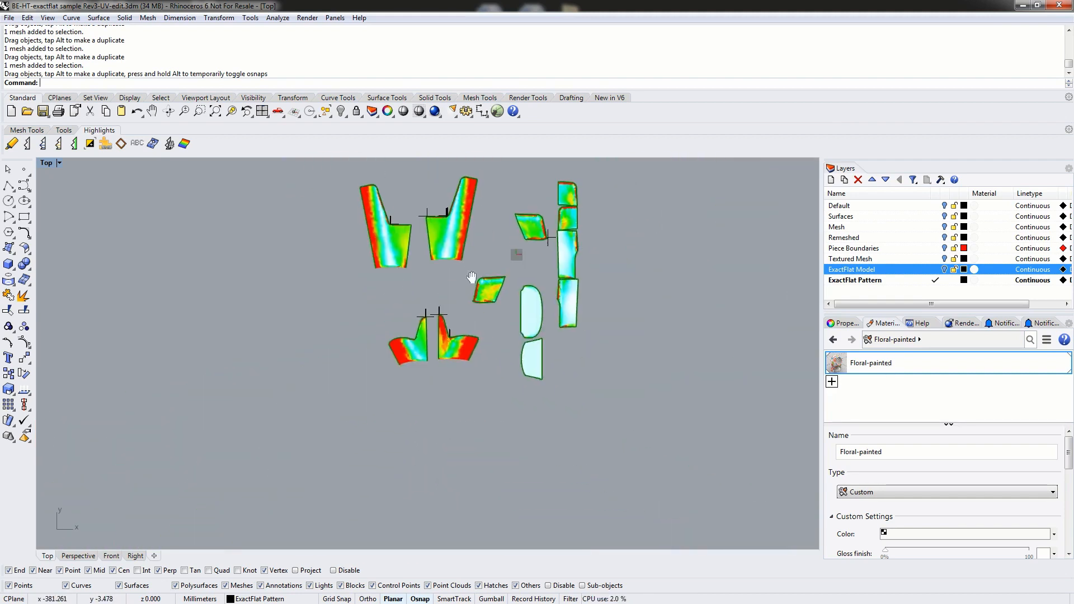
{"action": "right_click_drag", "start_coordinate": [490, 260], "coordinate": [432, 301]}
{"action": "scroll", "coordinate": [424, 317], "scroll_direction": "up", "scroll_amount": 3}
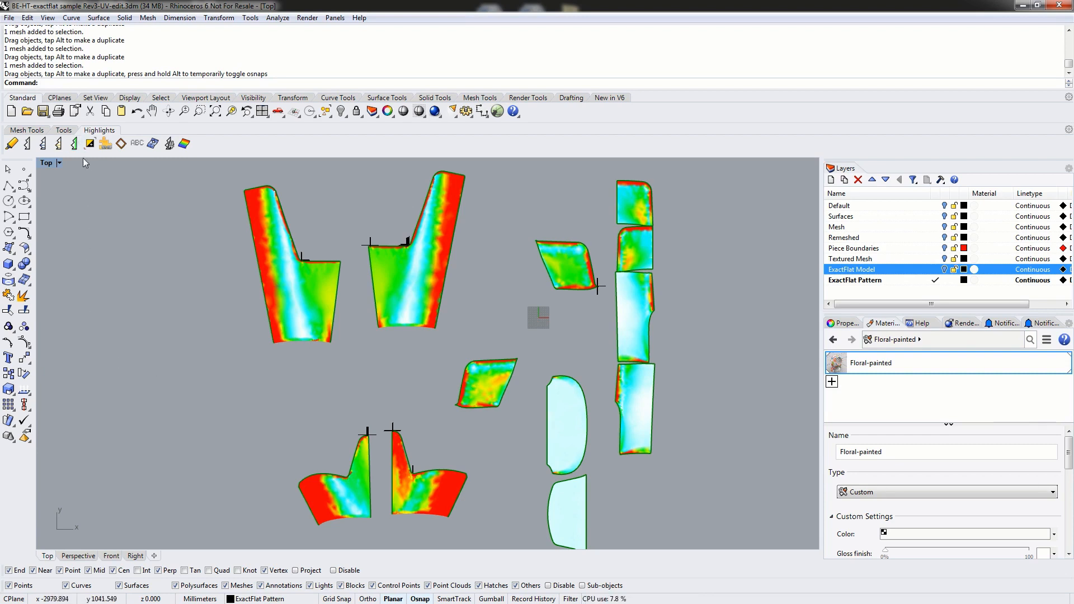
Start ExactFlat's fracture re-flattening and re-flatten the large side piece on the outer left of the pattern layout
{"action": "left_click", "coordinate": [66, 131]}
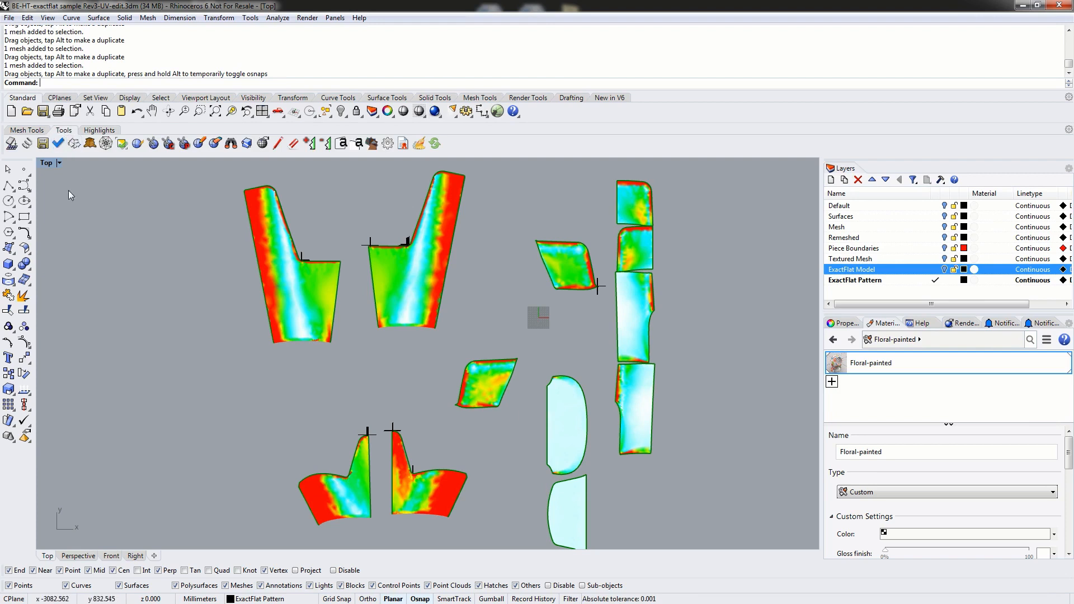
{"action": "left_click", "coordinate": [75, 144]}
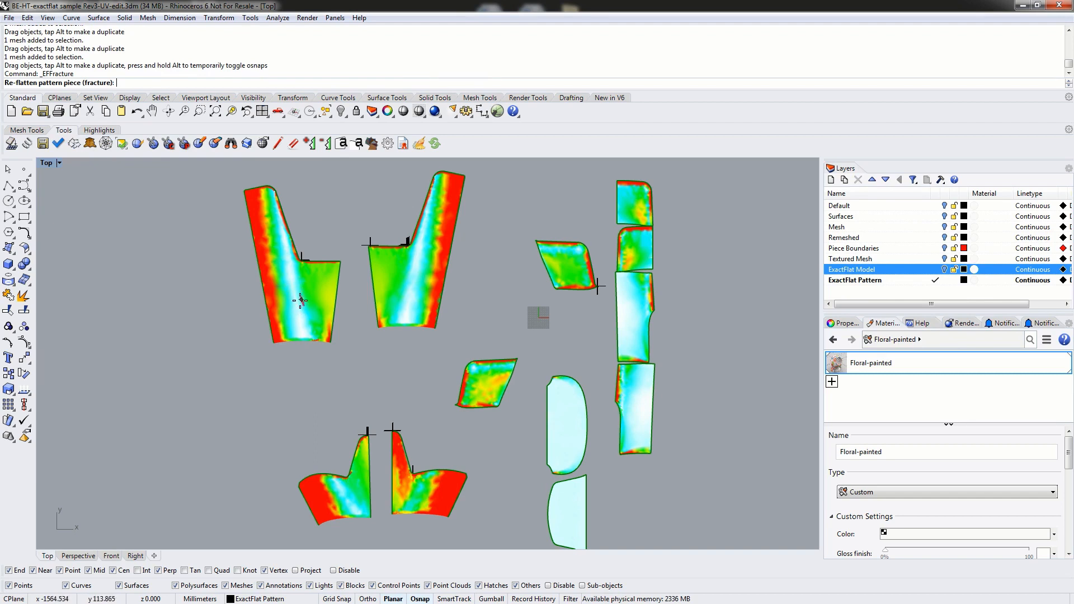
{"action": "left_click", "coordinate": [276, 272]}
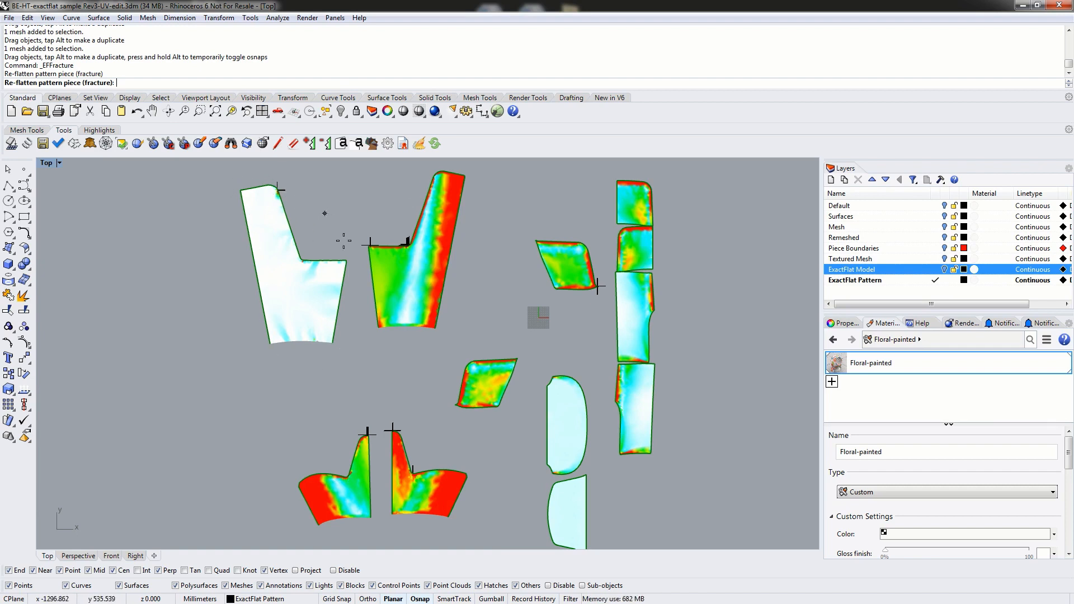
Re-flatten the mirrored large side piece with fracture, repeating the pass at several spots along its length
{"action": "left_click", "coordinate": [444, 253]}
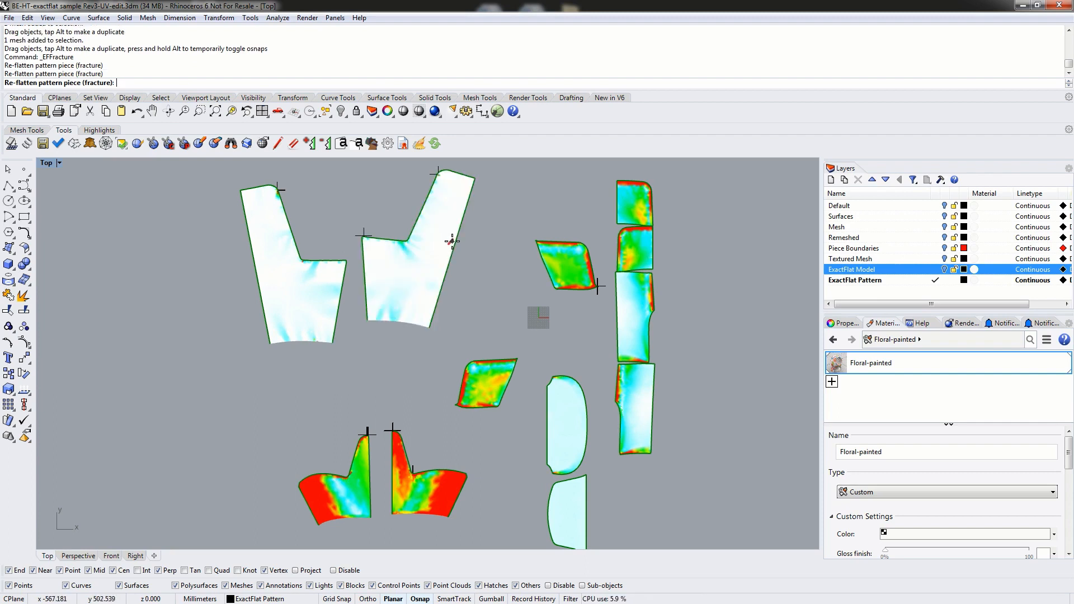
{"action": "left_click", "coordinate": [452, 240]}
{"action": "left_click", "coordinate": [453, 233]}
{"action": "left_click", "coordinate": [454, 226]}
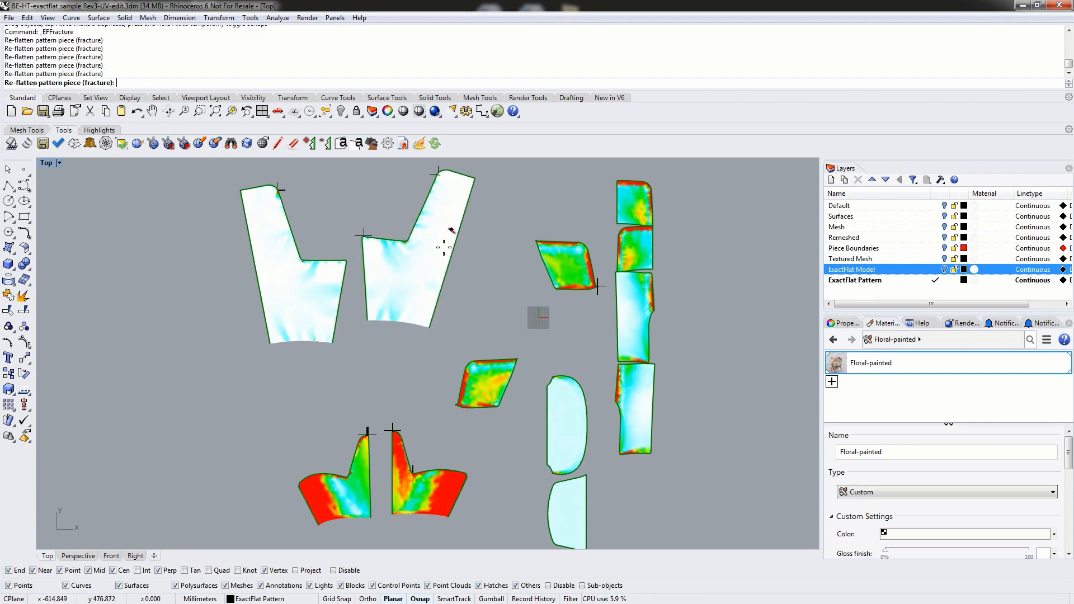
{"action": "left_click", "coordinate": [434, 272]}
{"action": "left_click", "coordinate": [428, 294]}
{"action": "left_click", "coordinate": [419, 313]}
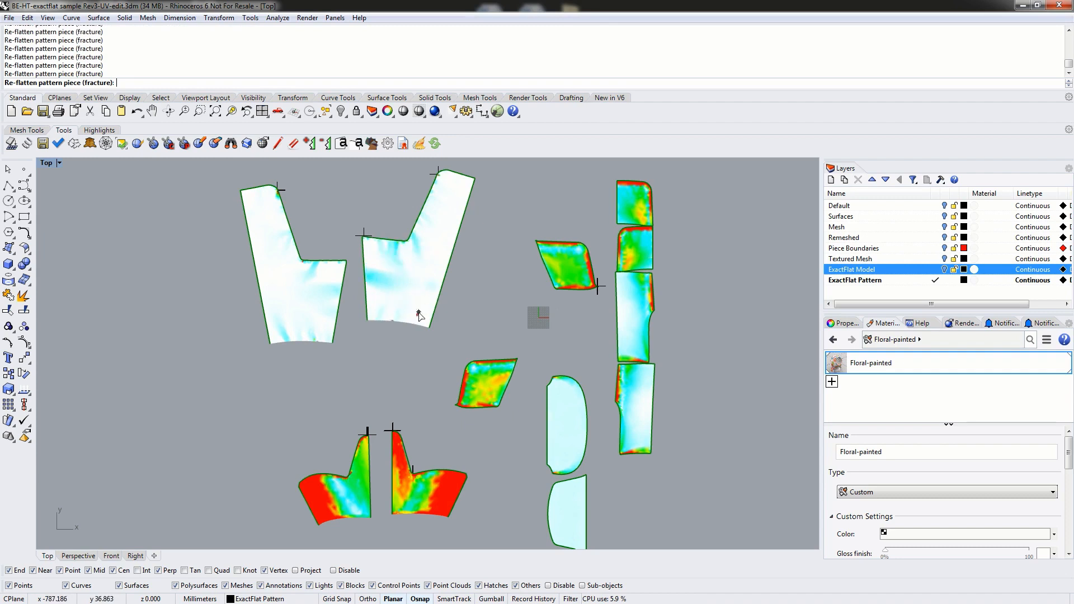
{"action": "left_click", "coordinate": [435, 267]}
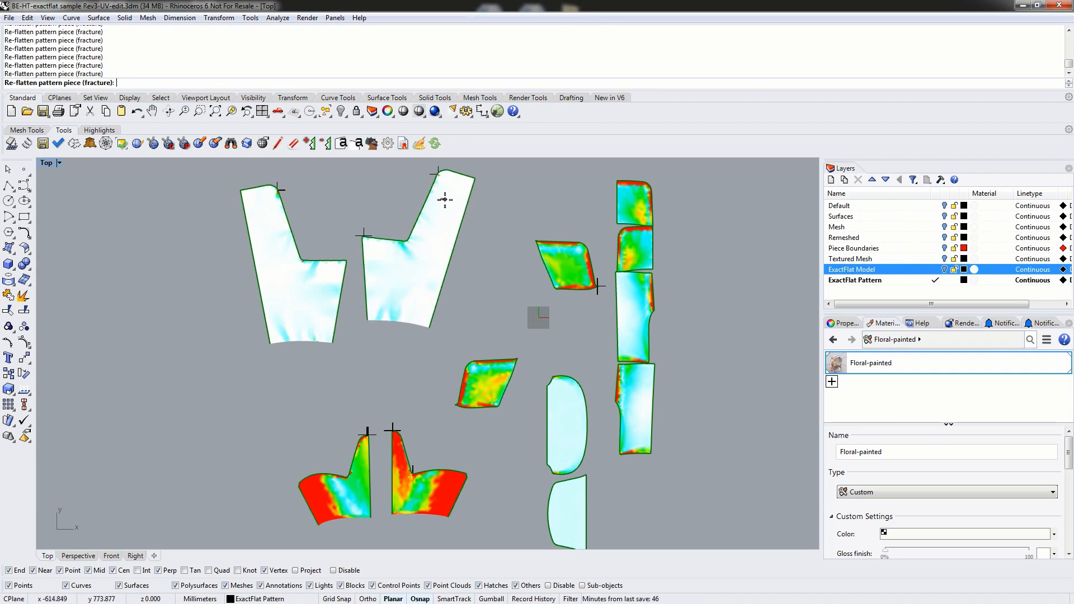
Re-flatten the two small curved pieces, the two slanted four-sided pieces and the upper of the two rounded pieces with fracture
{"action": "left_click", "coordinate": [345, 502]}
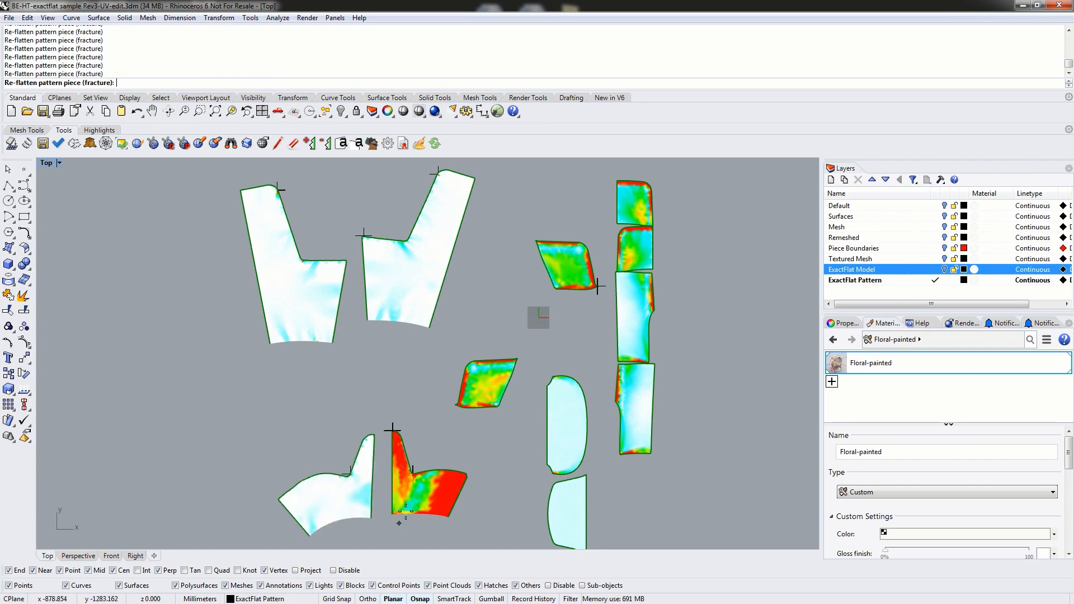
{"action": "left_click", "coordinate": [416, 497]}
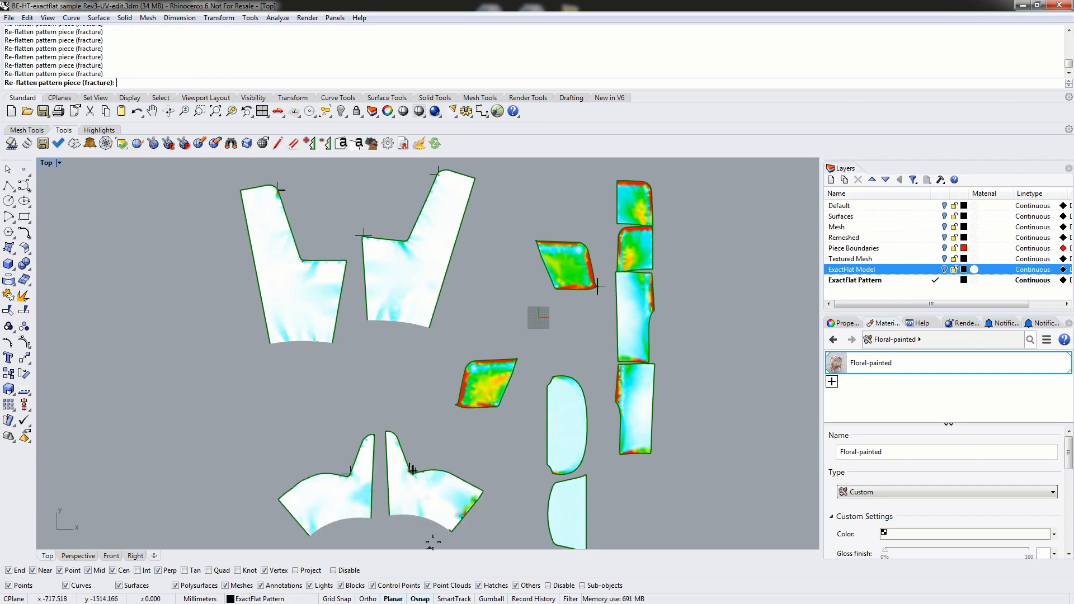
{"action": "left_click", "coordinate": [408, 476]}
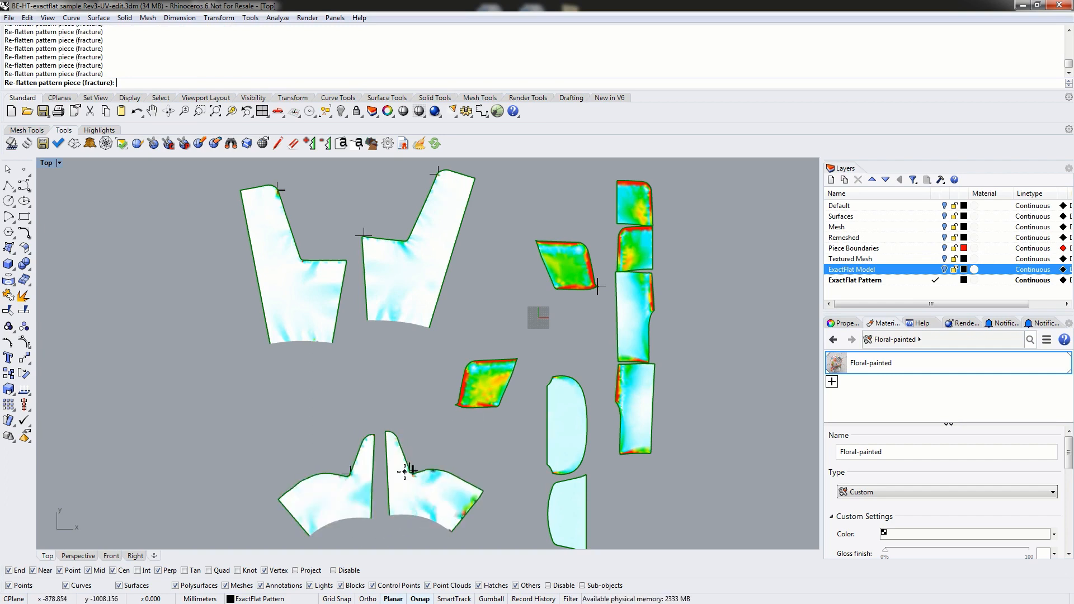
{"action": "left_click", "coordinate": [486, 387]}
{"action": "left_click", "coordinate": [567, 253]}
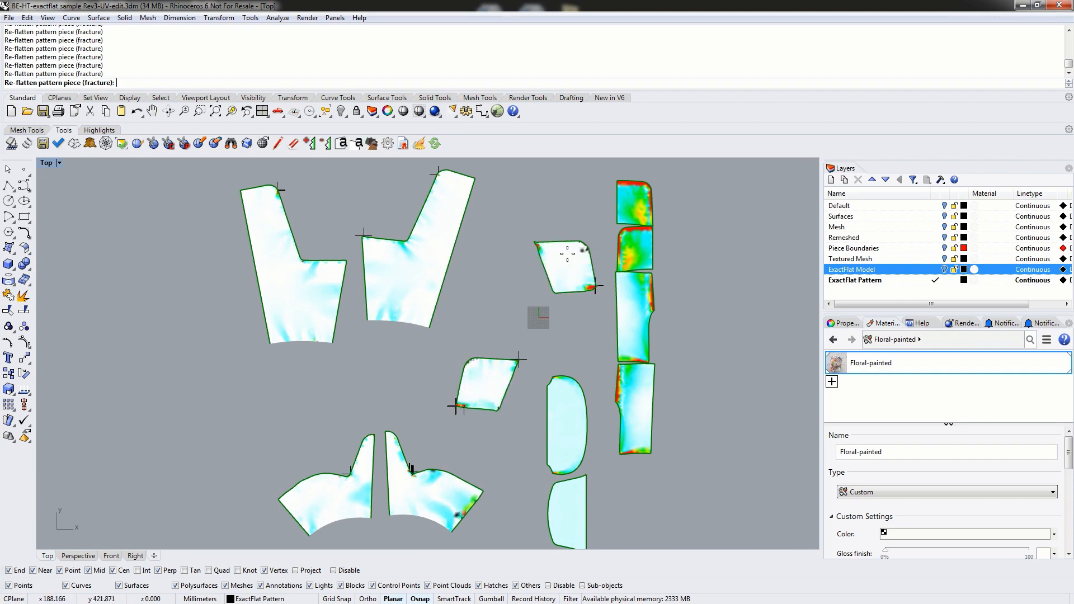
{"action": "left_click", "coordinate": [572, 419]}
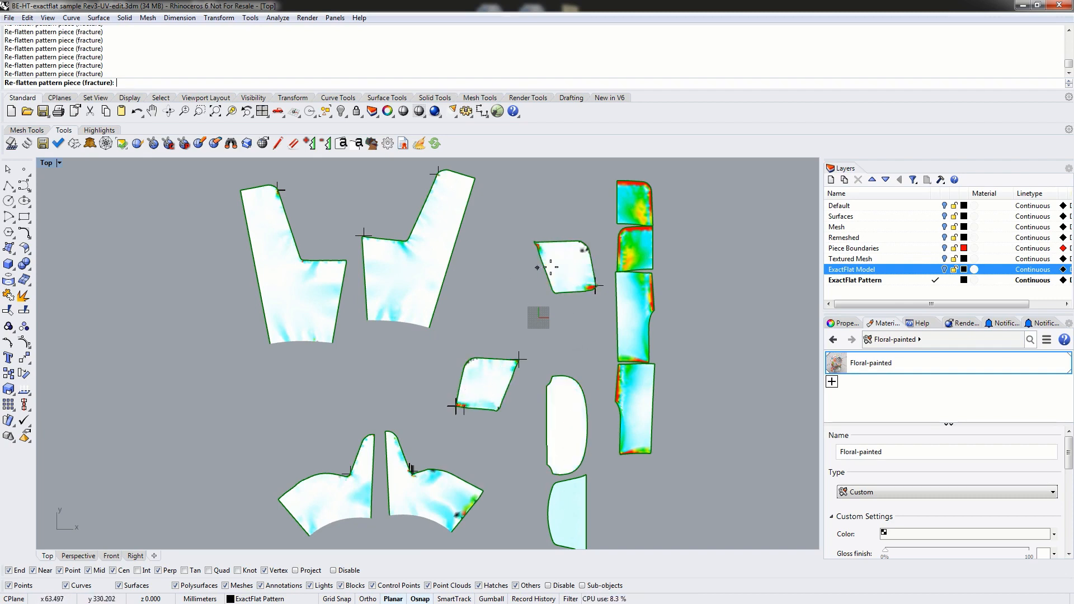
Re-flatten the two slanted four-sided pieces, the two small curved pieces and the two large side pieces with the pelt method
{"action": "left_click", "coordinate": [89, 143]}
{"action": "left_click", "coordinate": [569, 256]}
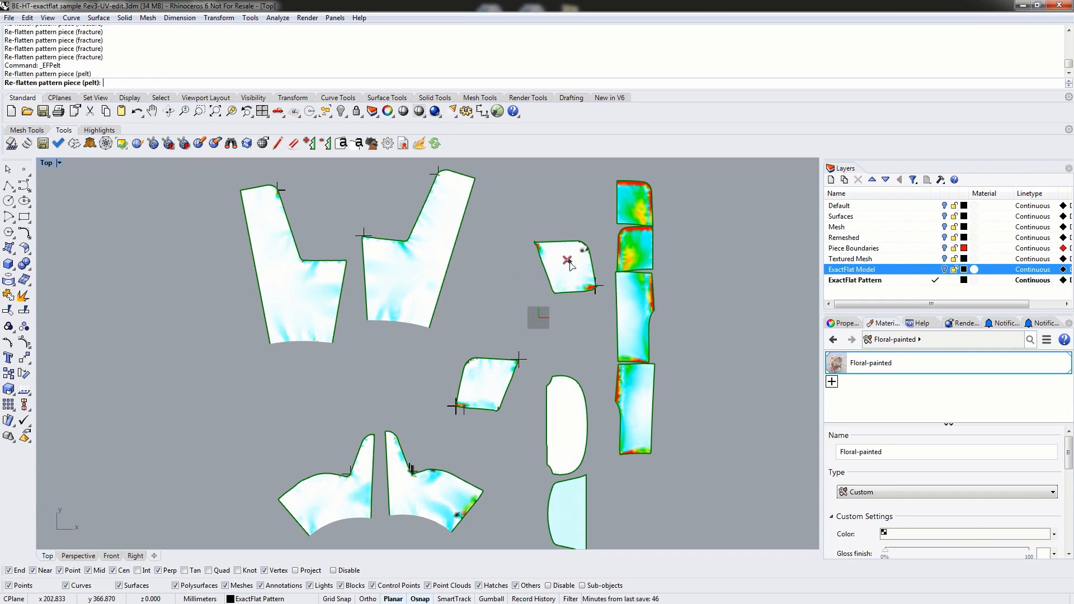
{"action": "left_click", "coordinate": [488, 380]}
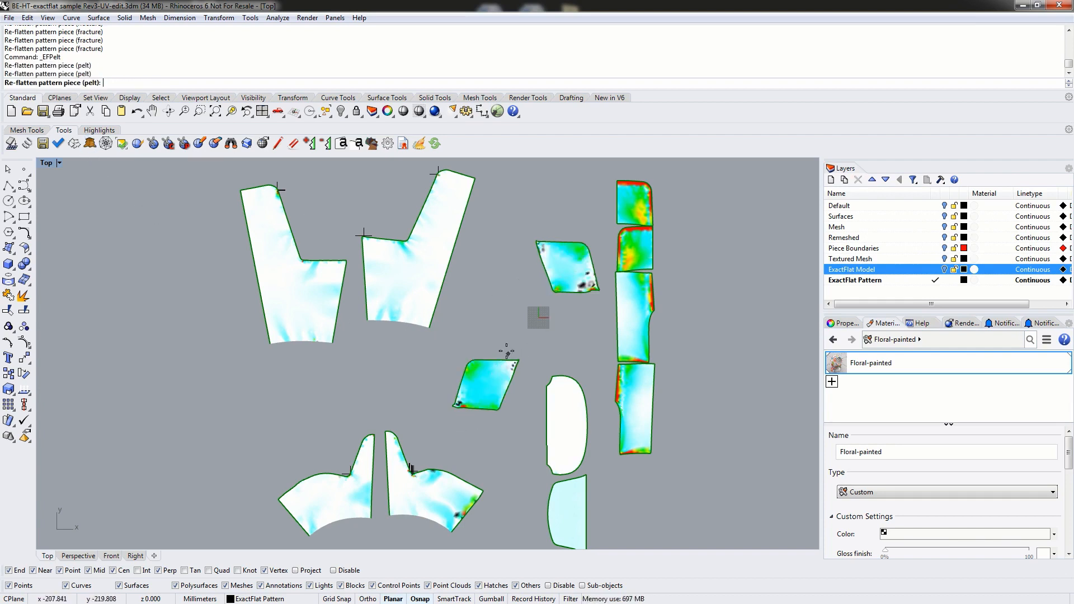
{"action": "left_click", "coordinate": [429, 508]}
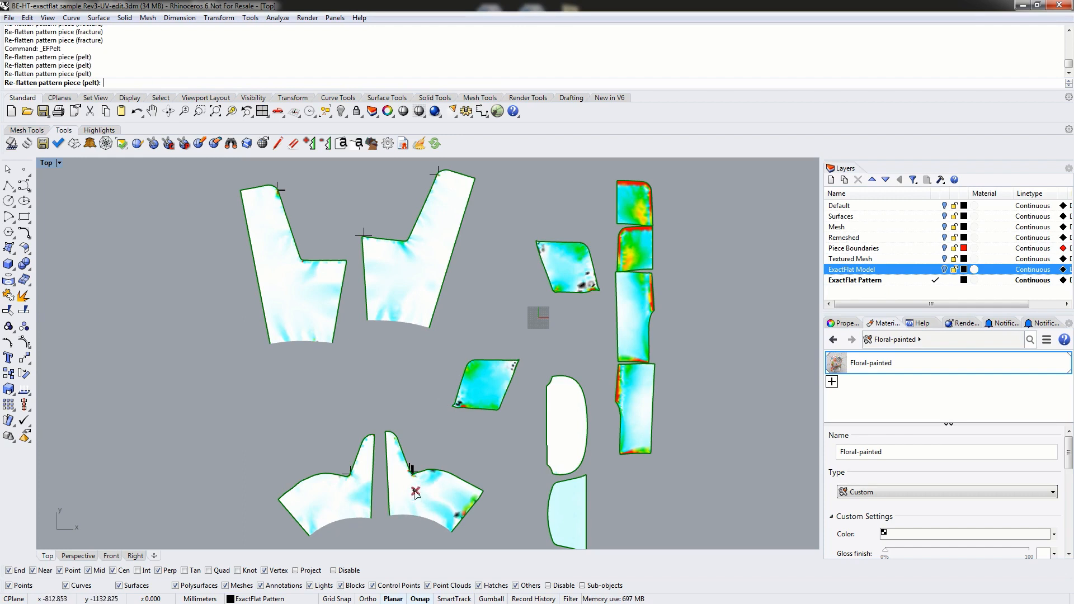
{"action": "left_click", "coordinate": [336, 506]}
{"action": "left_click", "coordinate": [372, 292]}
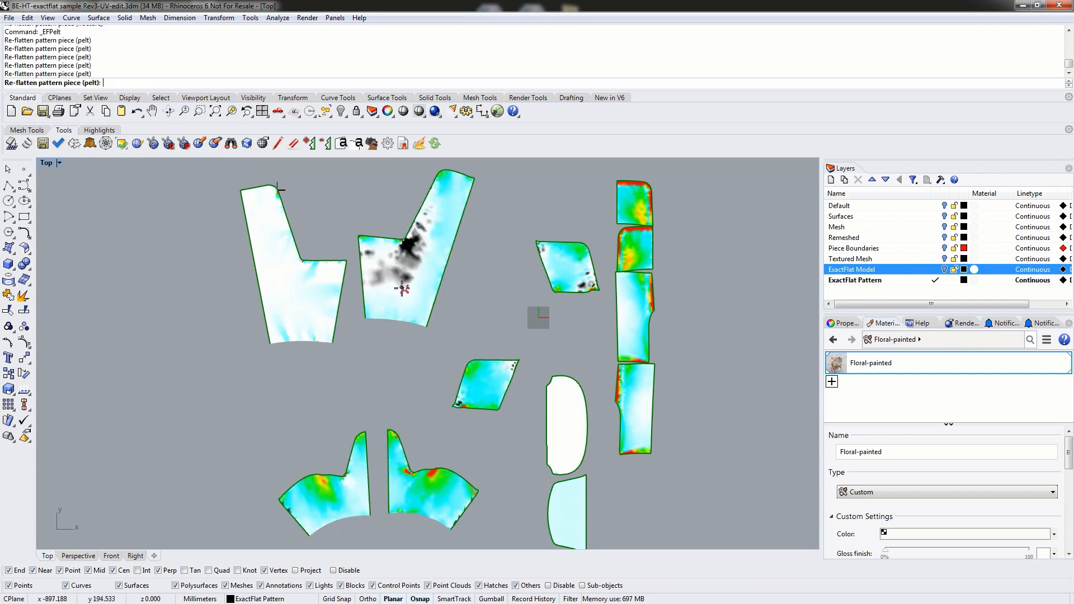
{"action": "left_click", "coordinate": [281, 286]}
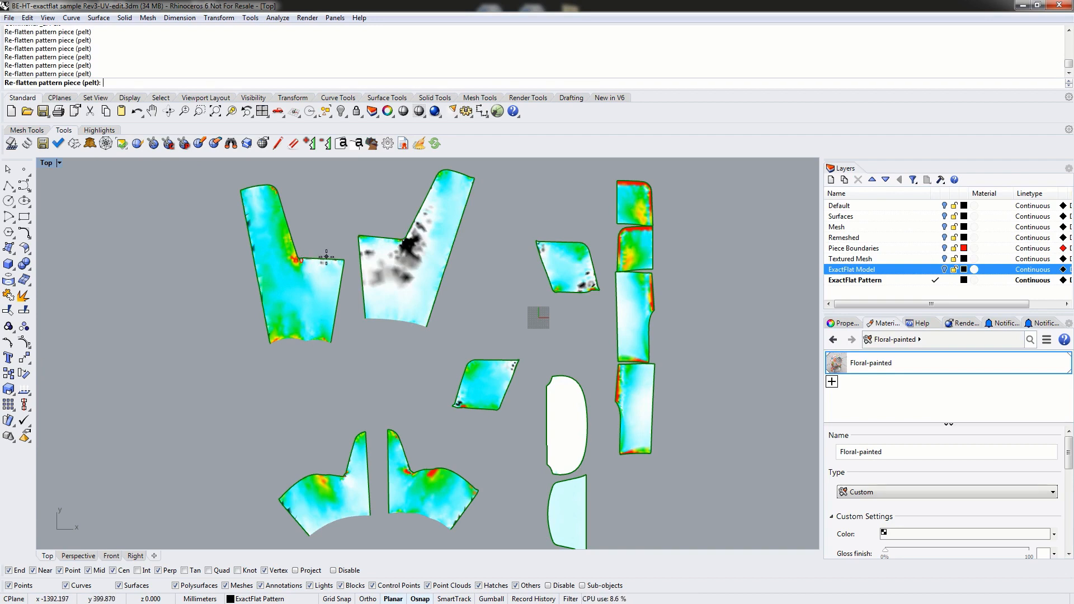
Re-flatten the four stacked column pieces and the two rounded pieces with the pelt method
{"action": "left_click", "coordinate": [636, 200]}
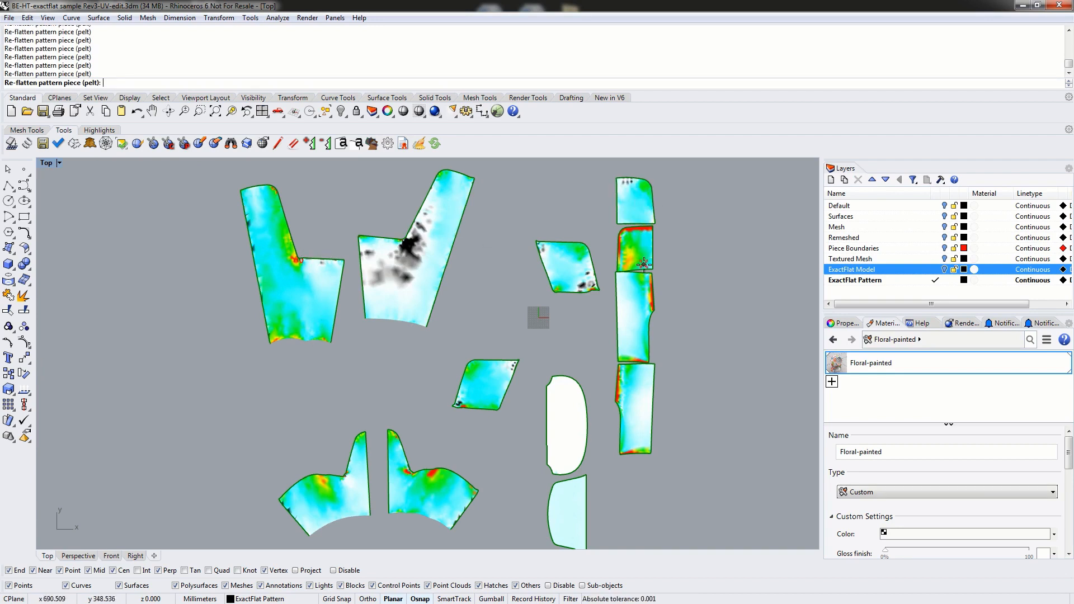
{"action": "left_click", "coordinate": [644, 263]}
{"action": "left_click", "coordinate": [635, 320]}
{"action": "left_click", "coordinate": [636, 422]}
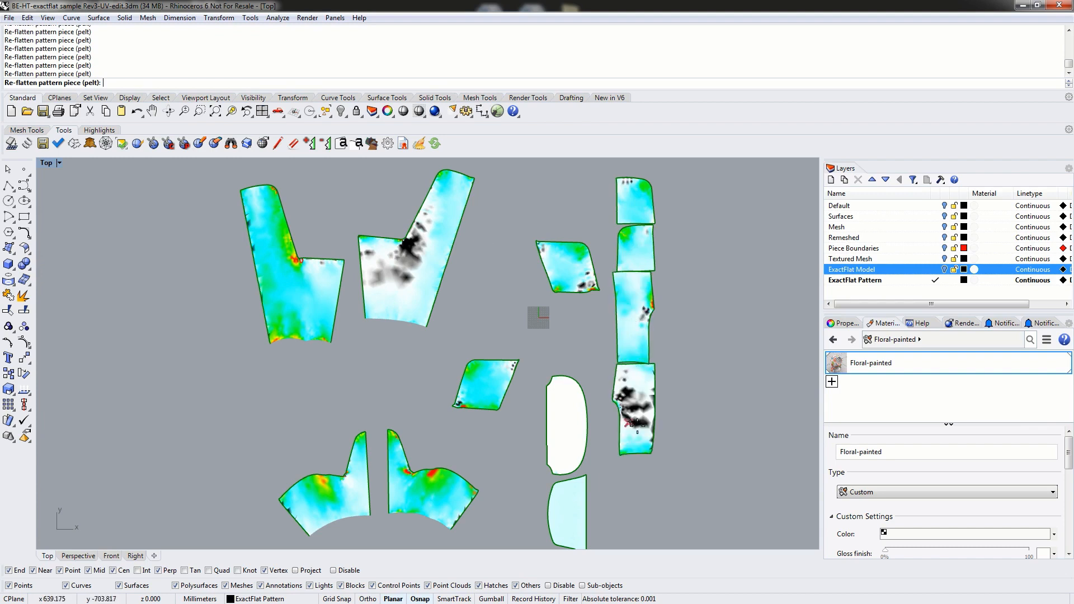
{"action": "left_click", "coordinate": [580, 428]}
{"action": "left_click", "coordinate": [569, 516]}
Examine the stress colouring of the pelted patterns overall and up close, including the notched column piece, and end the pelt command
{"action": "scroll", "coordinate": [642, 460], "scroll_direction": "down", "scroll_amount": 8}
{"action": "right_click_drag", "start_coordinate": [622, 482], "coordinate": [471, 463]}
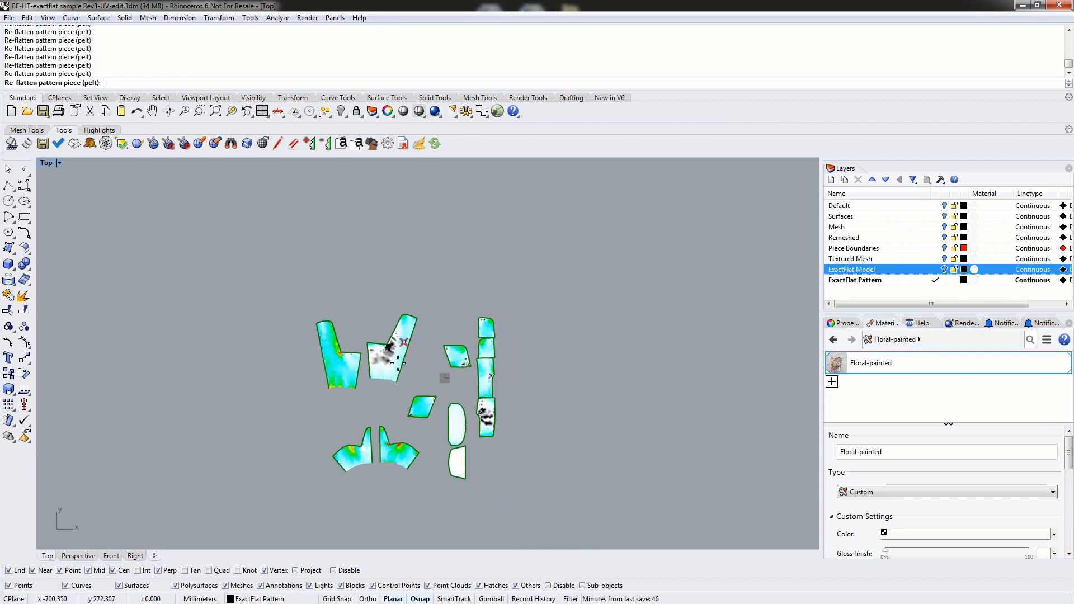
{"action": "scroll", "coordinate": [403, 342], "scroll_direction": "up", "scroll_amount": 3}
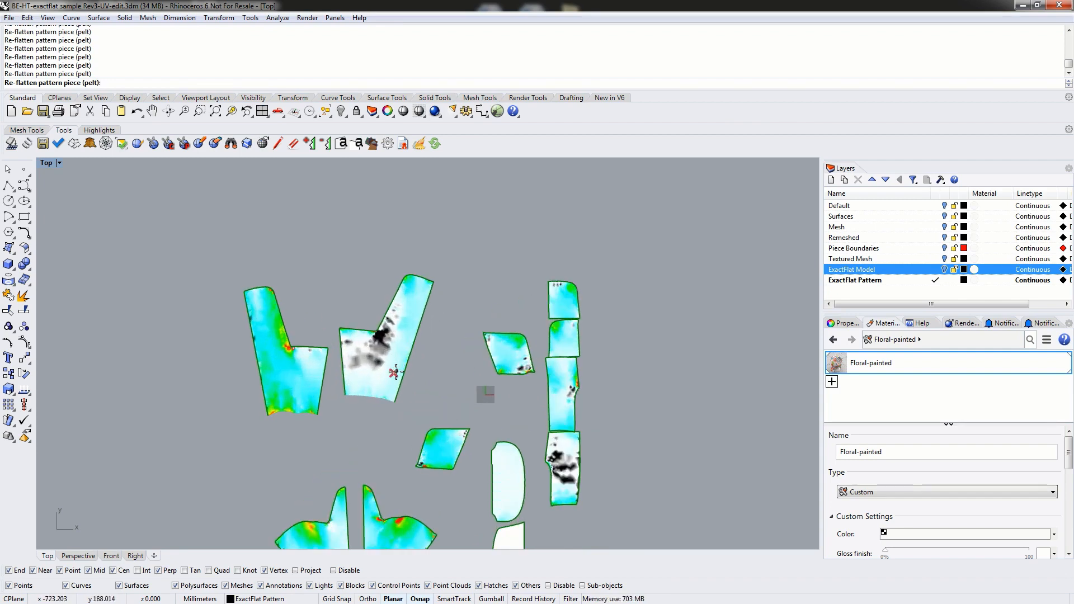
{"action": "scroll", "coordinate": [420, 361], "scroll_direction": "down", "scroll_amount": 5}
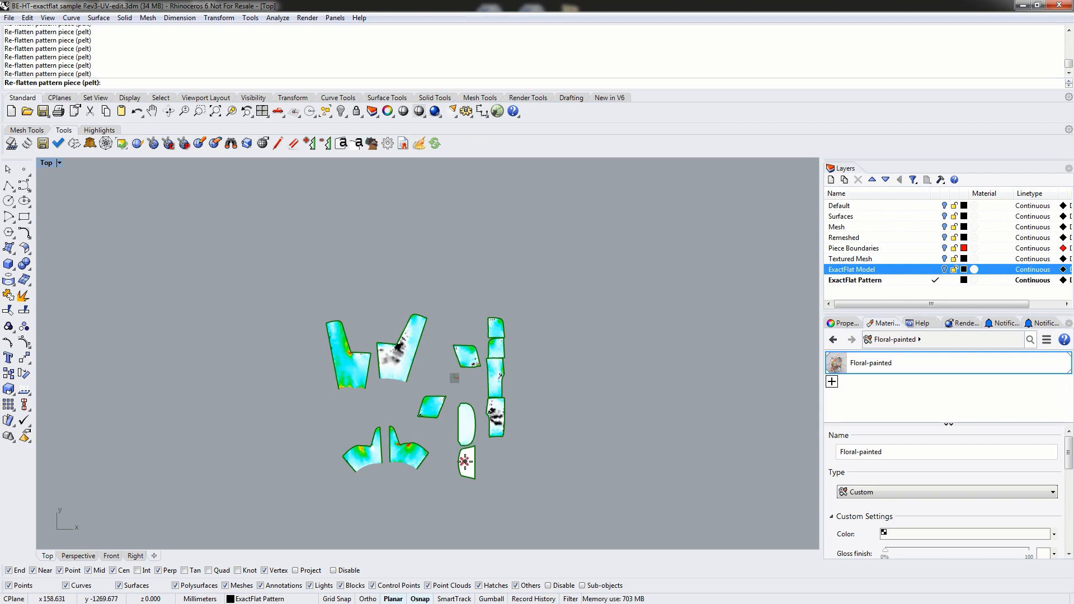
{"action": "scroll", "coordinate": [498, 372], "scroll_direction": "up", "scroll_amount": 6}
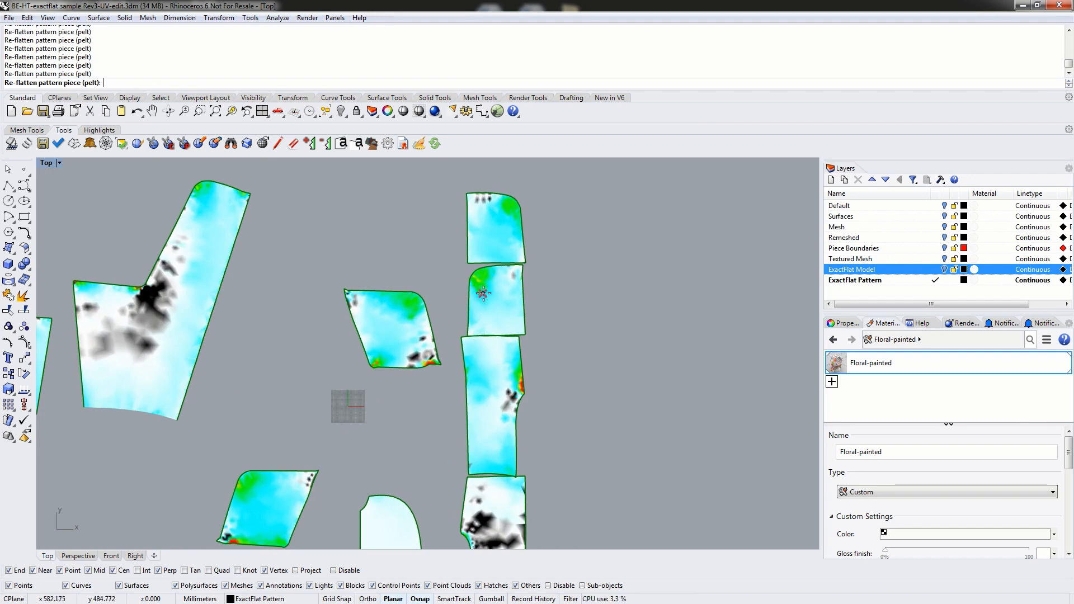
{"action": "right_click_drag", "start_coordinate": [358, 492], "coordinate": [399, 451]}
{"action": "scroll", "coordinate": [579, 363], "scroll_direction": "up", "scroll_amount": 10}
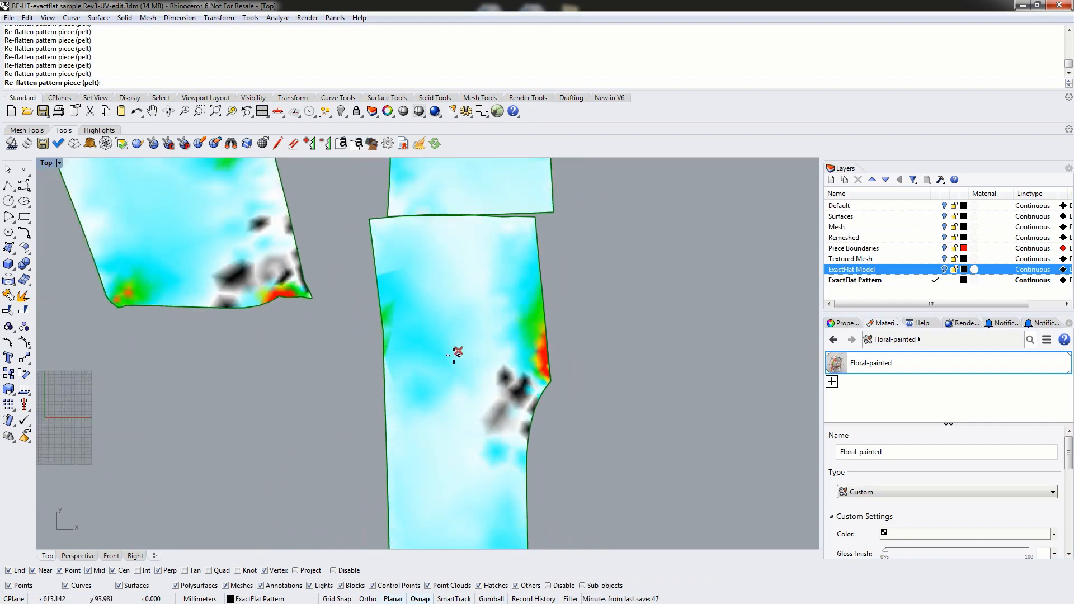
{"action": "scroll", "coordinate": [455, 353], "scroll_direction": "down", "scroll_amount": 10}
{"action": "right_click_drag", "start_coordinate": [220, 326], "coordinate": [342, 305]}
{"action": "scroll", "coordinate": [343, 305], "scroll_direction": "down", "scroll_amount": 4}
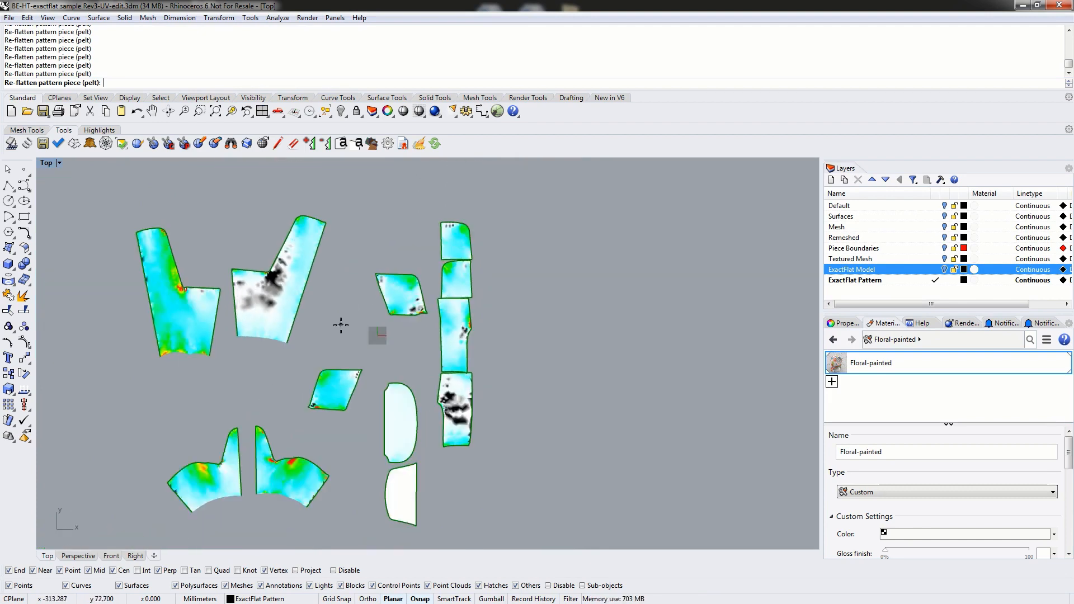
{"action": "right_click_drag", "start_coordinate": [302, 359], "coordinate": [375, 347]}
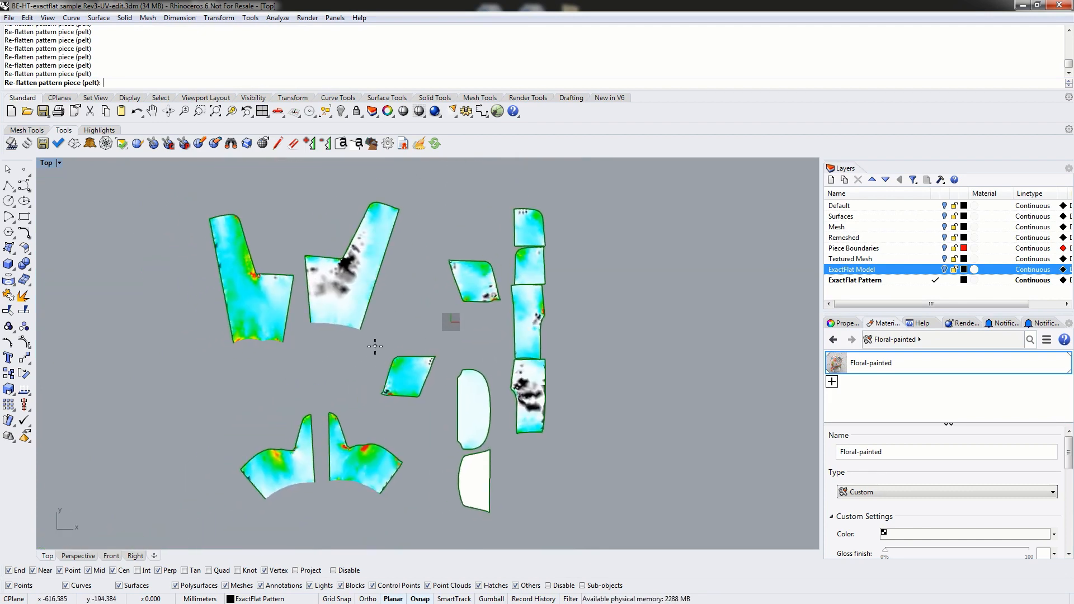
{"action": "key", "text": "Return"}
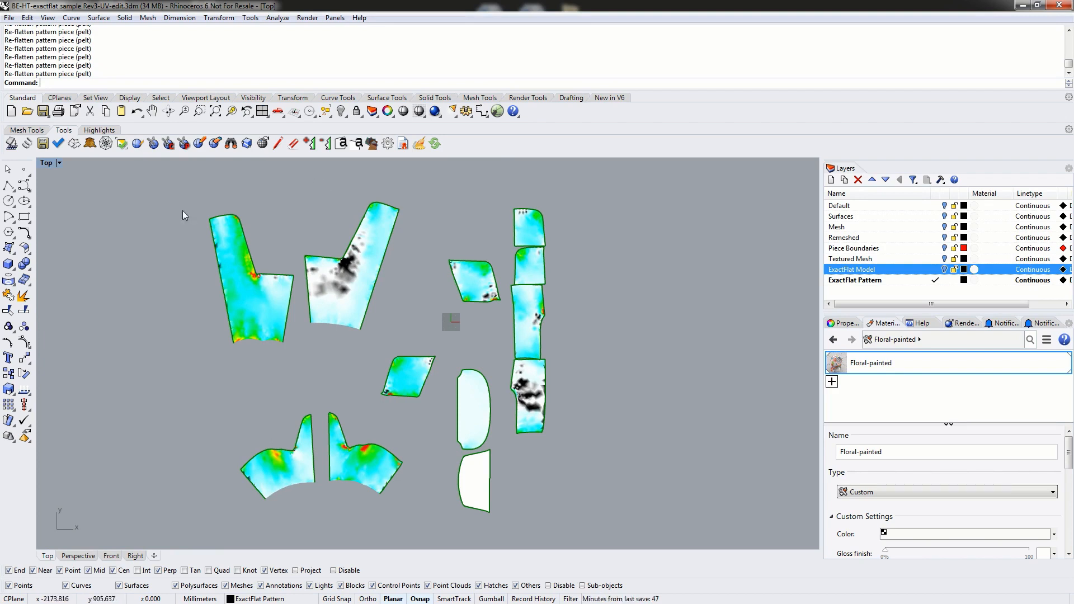
Start ExactFlat's spring flattening with all twelve pattern pieces in the batch
{"action": "left_click", "coordinate": [27, 143]}
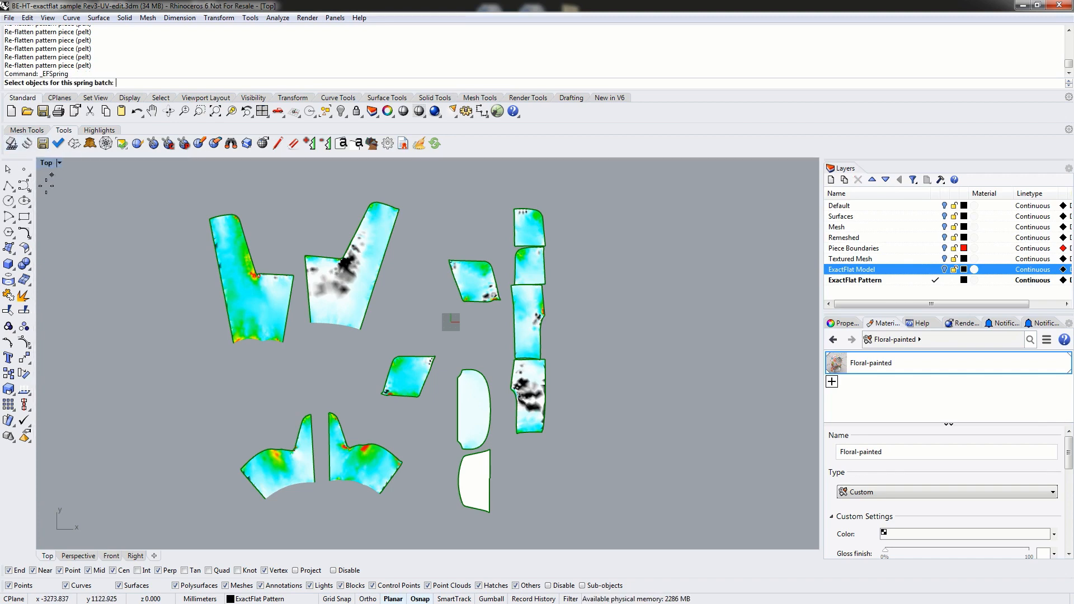
{"action": "left_click", "coordinate": [252, 294]}
{"action": "left_click", "coordinate": [358, 274]}
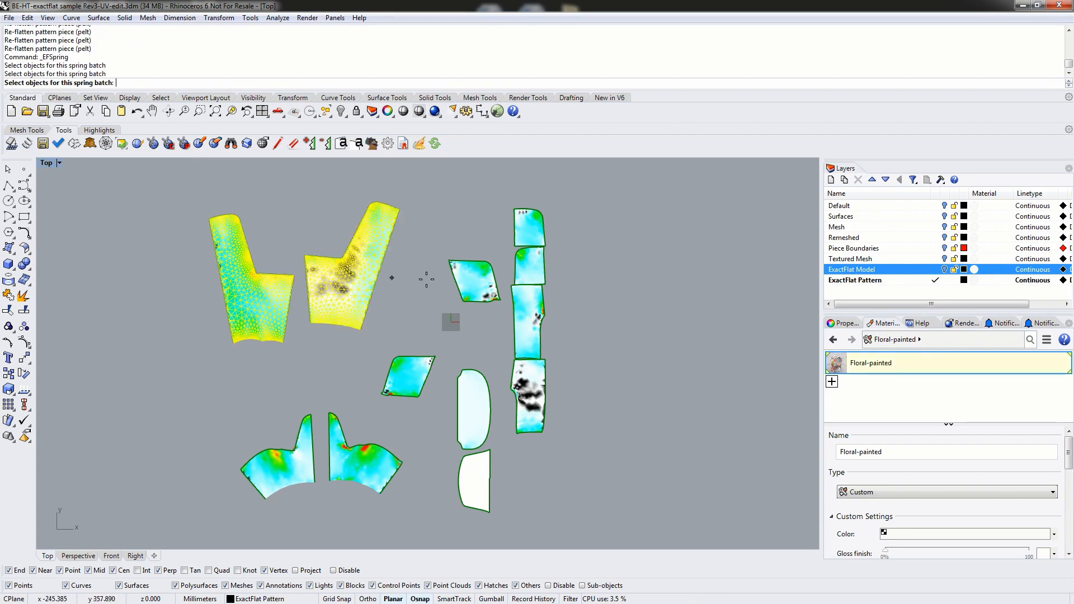
{"action": "left_click", "coordinate": [484, 262]}
{"action": "left_click", "coordinate": [529, 227]}
{"action": "left_click", "coordinate": [528, 266]}
{"action": "left_click", "coordinate": [528, 322]}
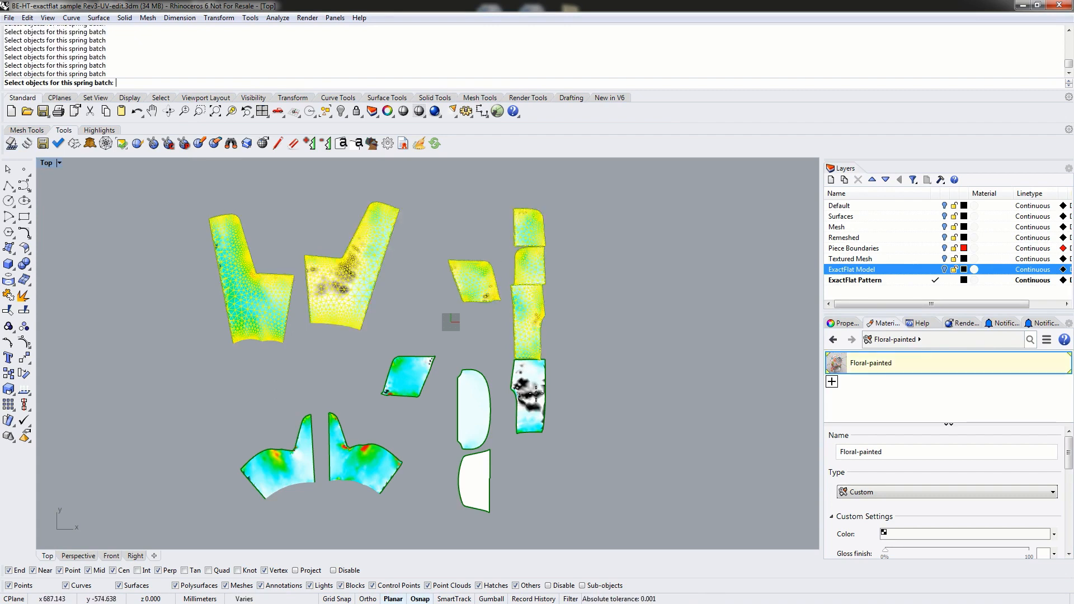
{"action": "left_click", "coordinate": [529, 394]}
{"action": "left_click", "coordinate": [479, 412]}
{"action": "left_click", "coordinate": [475, 481]}
{"action": "left_click", "coordinate": [408, 375]}
{"action": "left_click", "coordinate": [358, 453]}
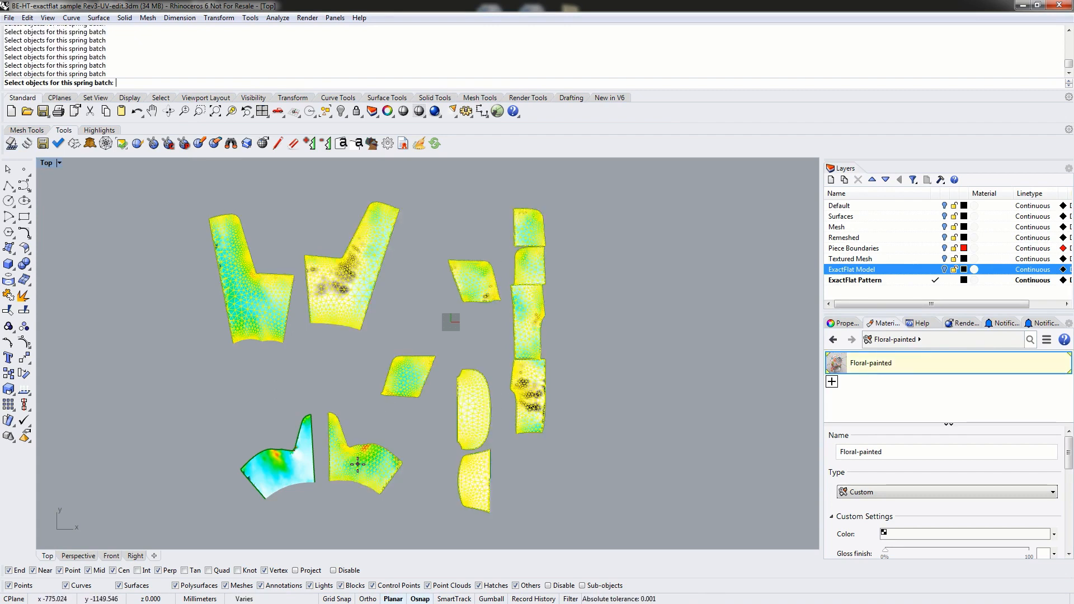
{"action": "left_click", "coordinate": [294, 467]}
{"action": "key", "text": "Return"}
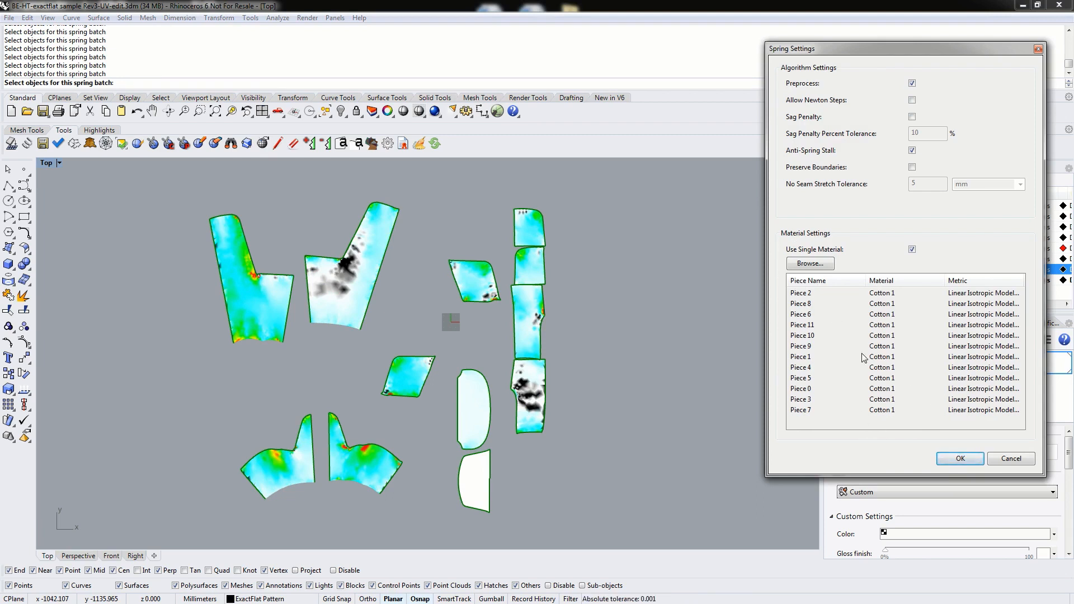
Use the Cotton 1 material with the Linear Isotropic Model (fast) metric for all pieces and run the spring flattening
{"action": "left_click", "coordinate": [814, 265]}
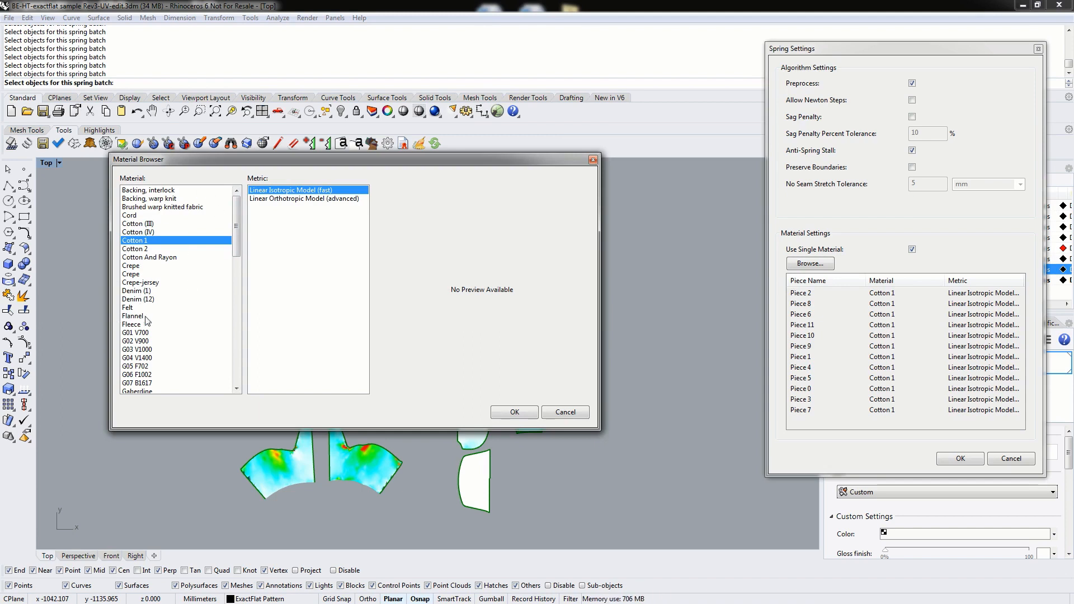
{"action": "left_click", "coordinate": [515, 412]}
{"action": "left_click", "coordinate": [958, 460]}
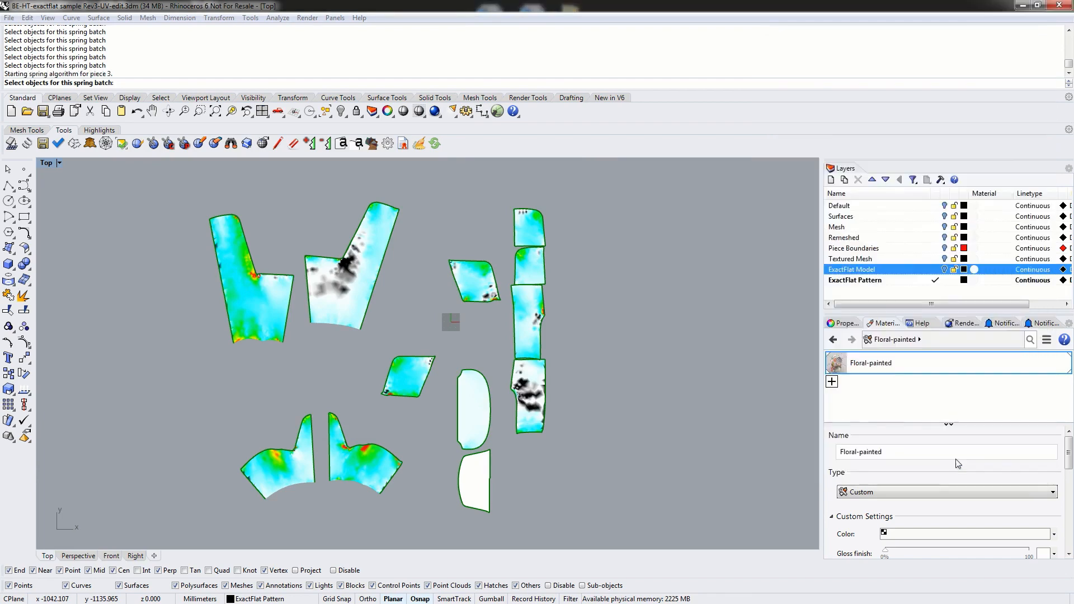
Move the spring status window clear of the patterns to watch the optimization, and accept the finished spring batch
{"action": "left_click_drag", "start_coordinate": [681, 75], "coordinate": [782, 23]}
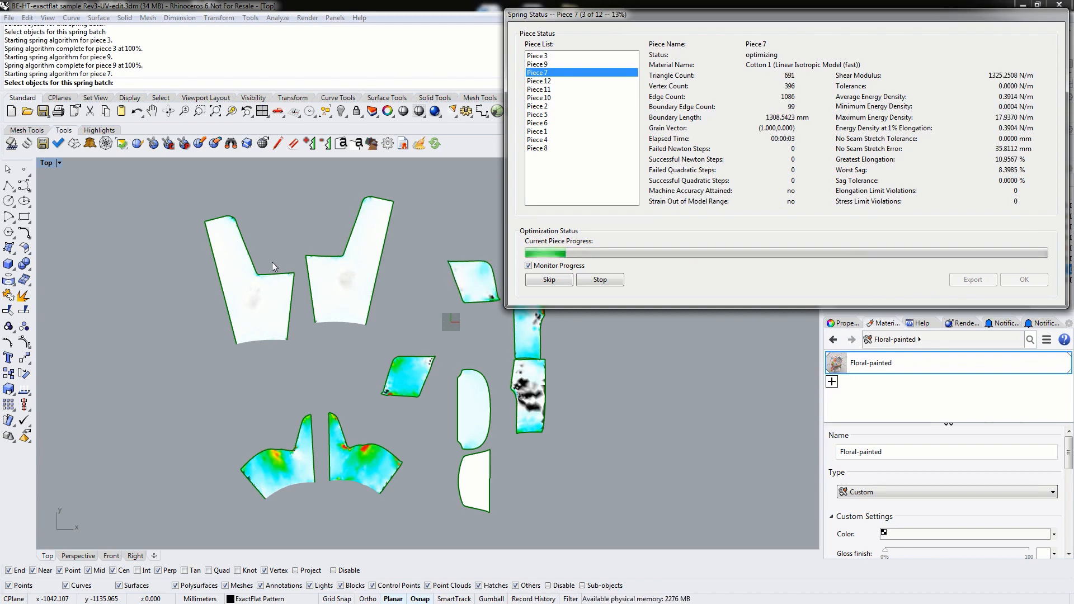
{"action": "left_click_drag", "start_coordinate": [626, 15], "coordinate": [676, 9]}
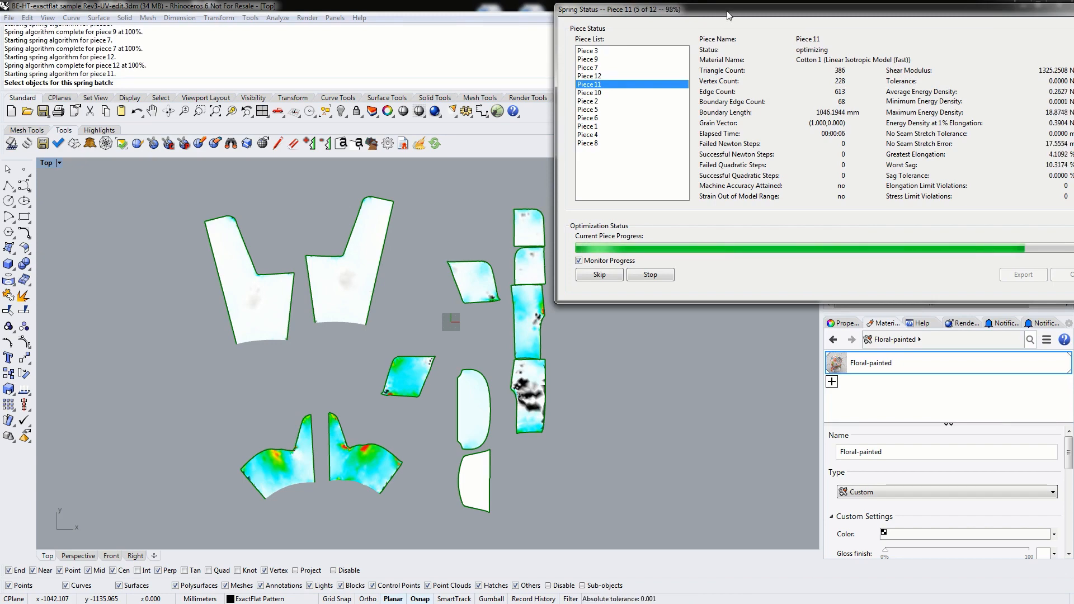
{"action": "mouse_move", "coordinate": [736, 15]}
{"action": "left_mouse_down"}
{"action": "mouse_move", "coordinate": [154, 7]}
{"action": "mouse_move", "coordinate": [606, 28]}
{"action": "mouse_move", "coordinate": [730, 21]}
{"action": "mouse_move", "coordinate": [755, 9]}
{"action": "mouse_move", "coordinate": [737, 10]}
{"action": "left_mouse_up"}
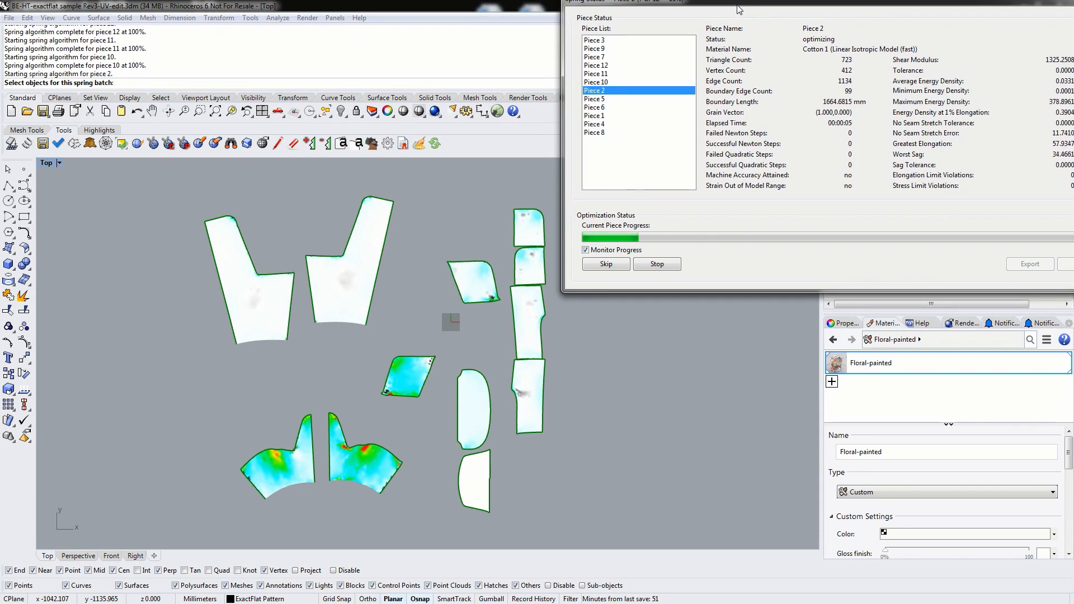
{"action": "left_click_drag", "start_coordinate": [740, 10], "coordinate": [675, 18]}
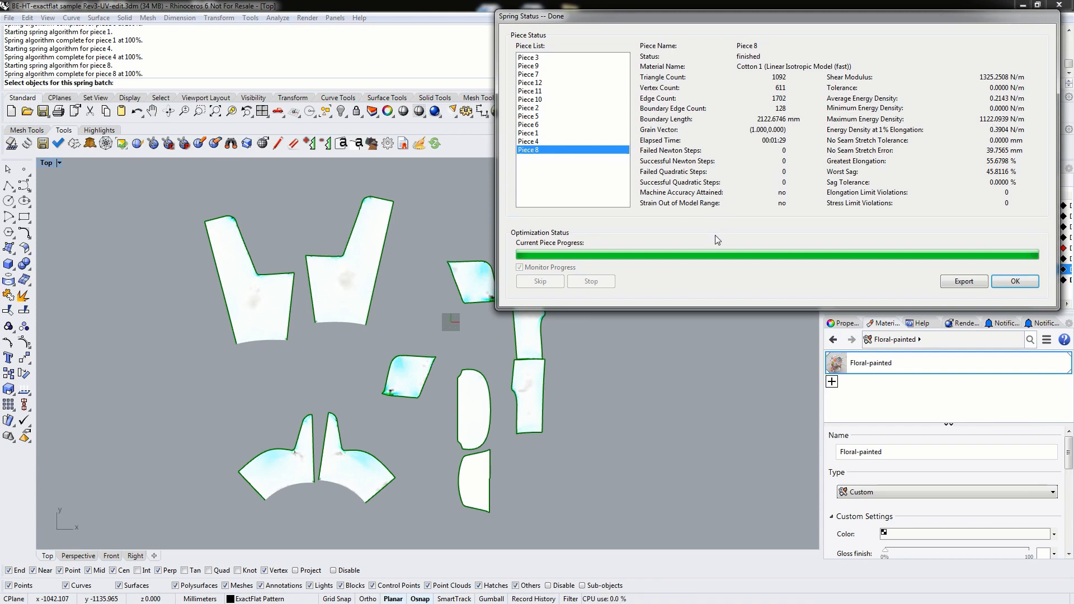
{"action": "left_click", "coordinate": [1015, 281]}
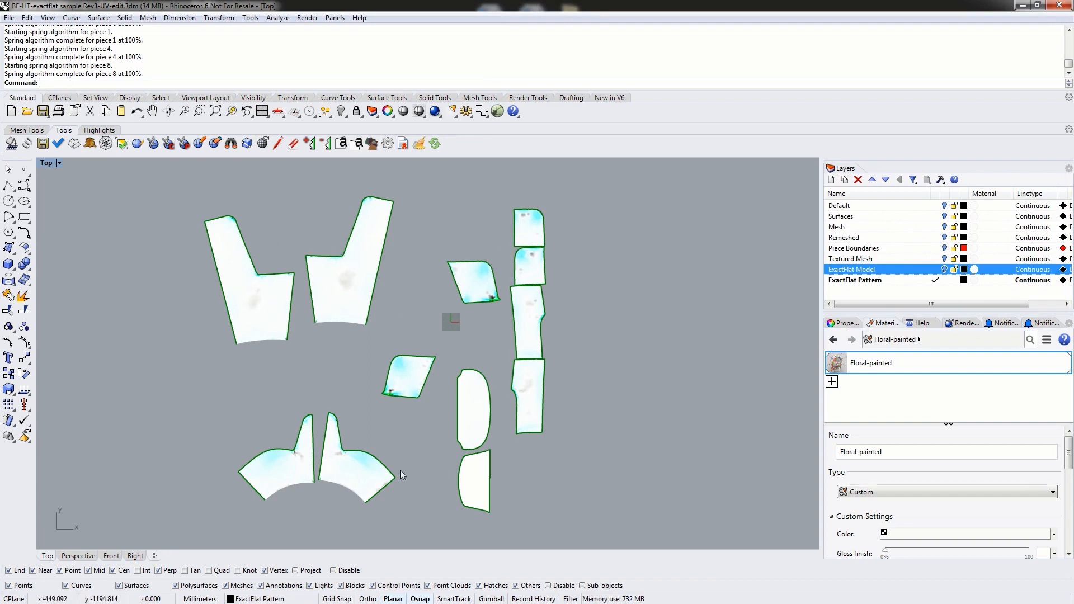
Examine the stress at the pointed corner of the upper slanted piece and look over all the sprung patterns
{"action": "scroll", "coordinate": [494, 303], "scroll_direction": "up", "scroll_amount": 5}
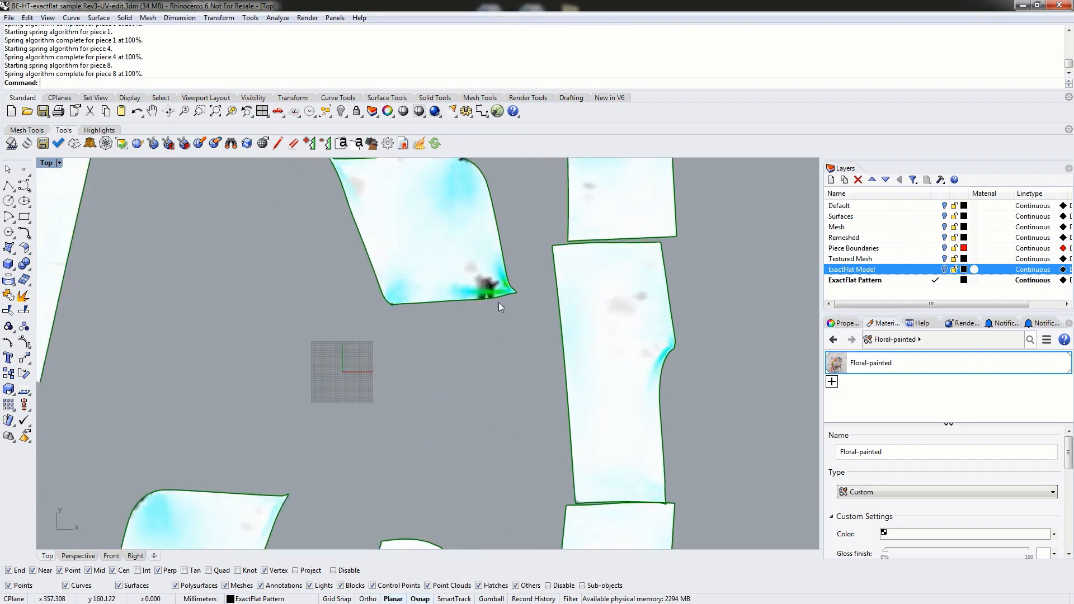
{"action": "scroll", "coordinate": [402, 269], "scroll_direction": "down", "scroll_amount": 8}
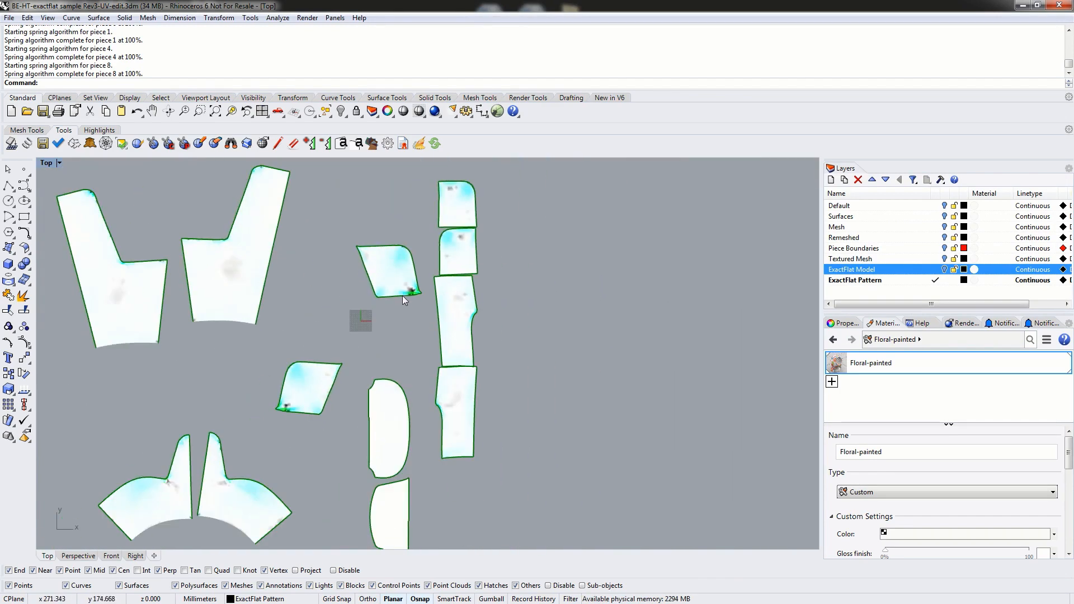
{"action": "right_click_drag", "start_coordinate": [333, 303], "coordinate": [411, 297]}
{"action": "scroll", "coordinate": [424, 294], "scroll_direction": "up", "scroll_amount": 2}
{"action": "right_click_drag", "start_coordinate": [452, 259], "coordinate": [433, 314]}
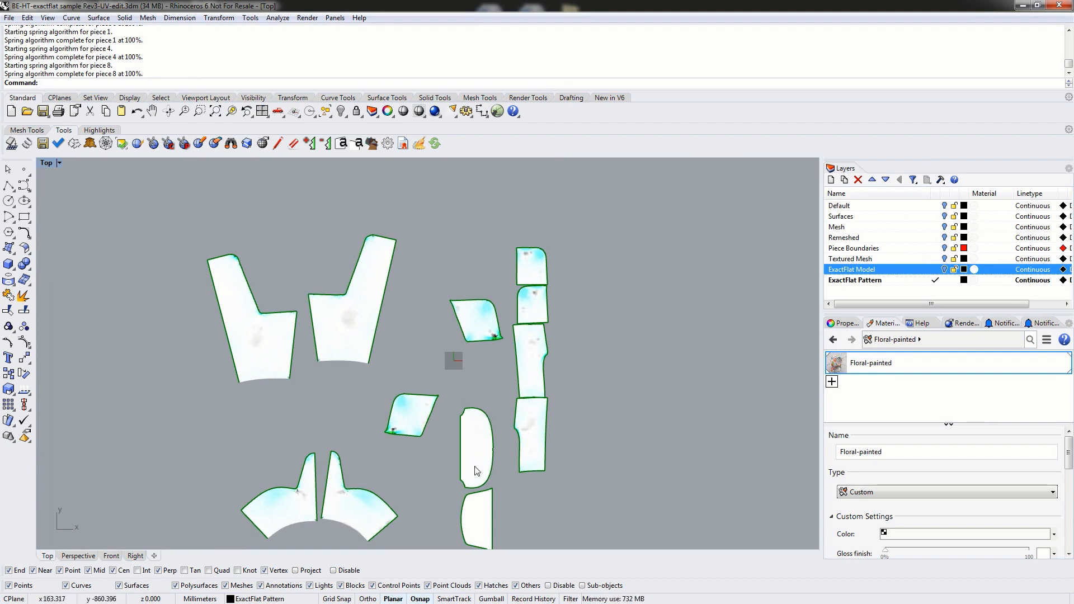
Move the two large L-shaped pieces and the rounded notched piece out to opposite sides, clear of the other patterns
{"action": "left_click_drag", "start_coordinate": [470, 455], "coordinate": [579, 473]}
{"action": "left_click_drag", "start_coordinate": [273, 337], "coordinate": [749, 308]}
{"action": "left_click_drag", "start_coordinate": [364, 307], "coordinate": [802, 314]}
{"action": "left_click_drag", "start_coordinate": [586, 477], "coordinate": [282, 386]}
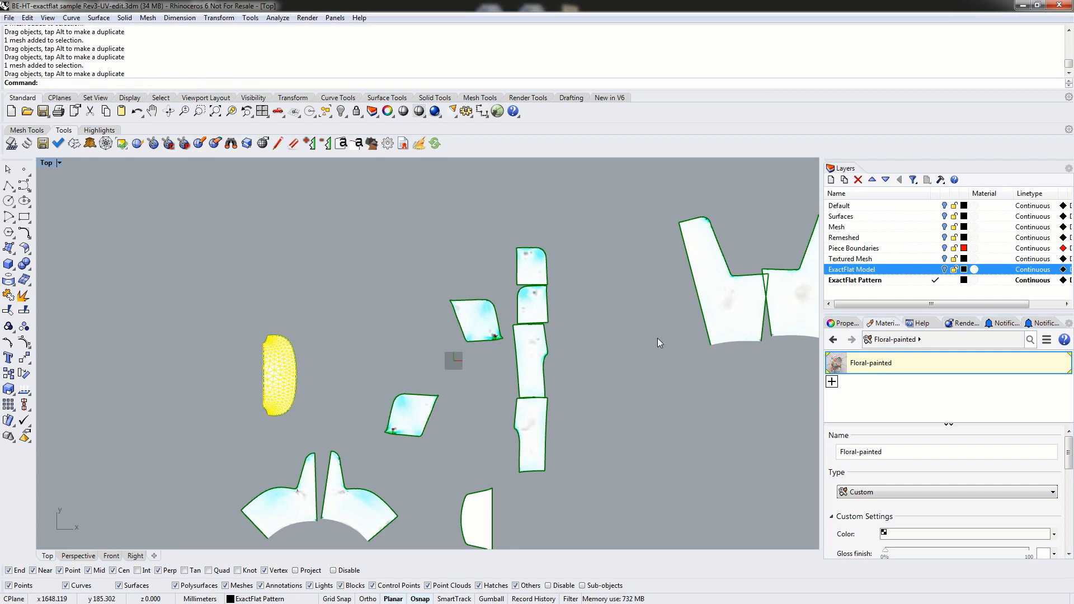
{"action": "left_click", "coordinate": [320, 346]}
{"action": "left_click", "coordinate": [282, 363]}
{"action": "scroll", "coordinate": [278, 382], "scroll_direction": "up", "scroll_amount": 6}
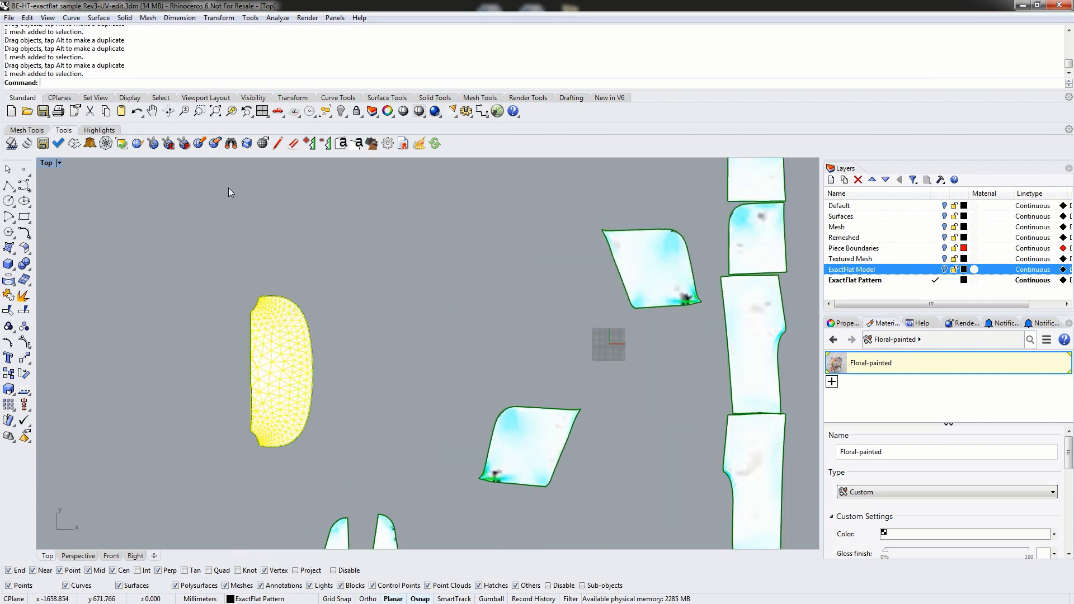
{"action": "left_click", "coordinate": [352, 338]}
Turn on the ExactFlat mesh edge highlight for the pattern pieces
{"action": "left_click", "coordinate": [98, 132]}
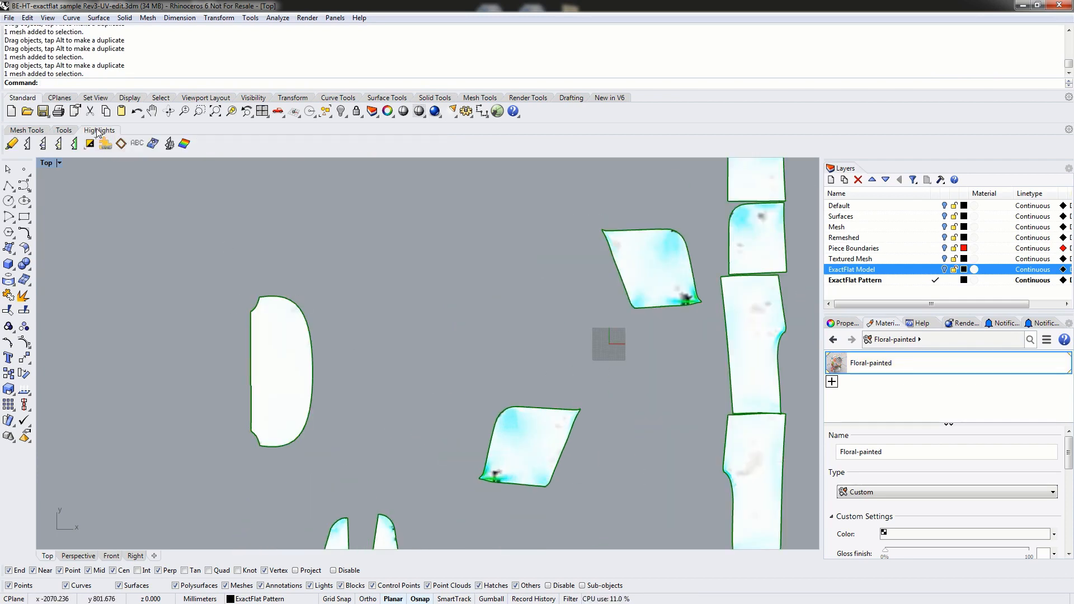
{"action": "left_click", "coordinate": [34, 144]}
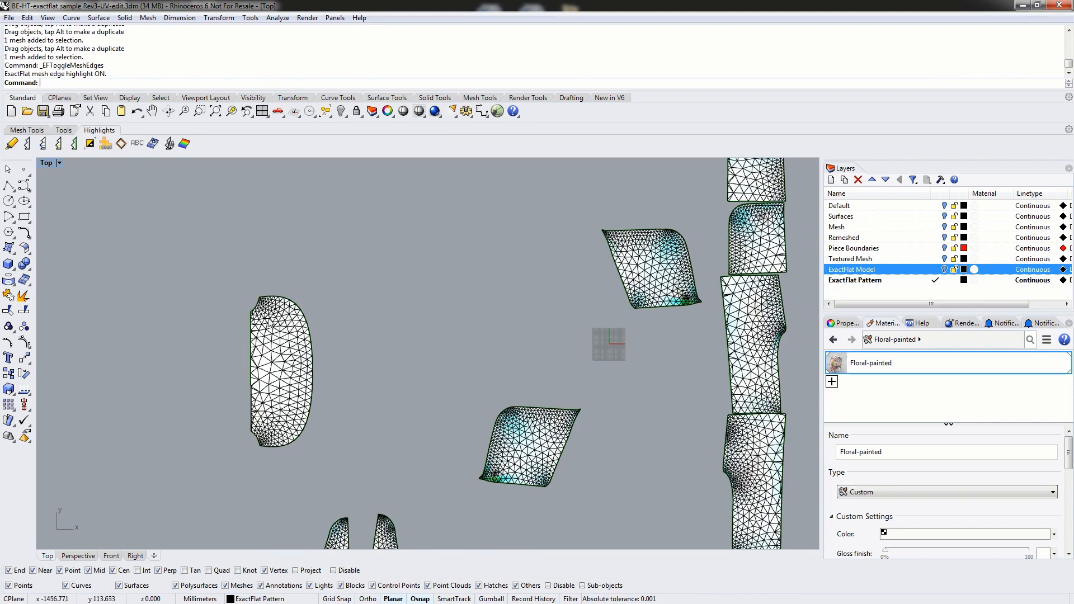
{"action": "left_click", "coordinate": [64, 131]}
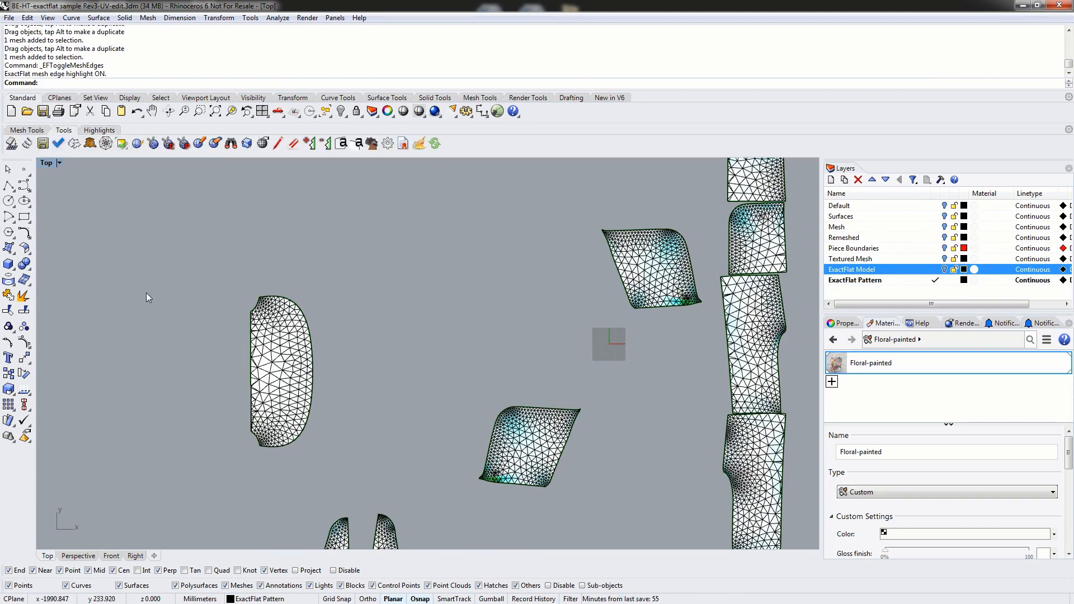
Rotate the rounded notched piece about the lower end of its straight edge until that edge lies horizontally on top
{"action": "key", "text": "Return"}
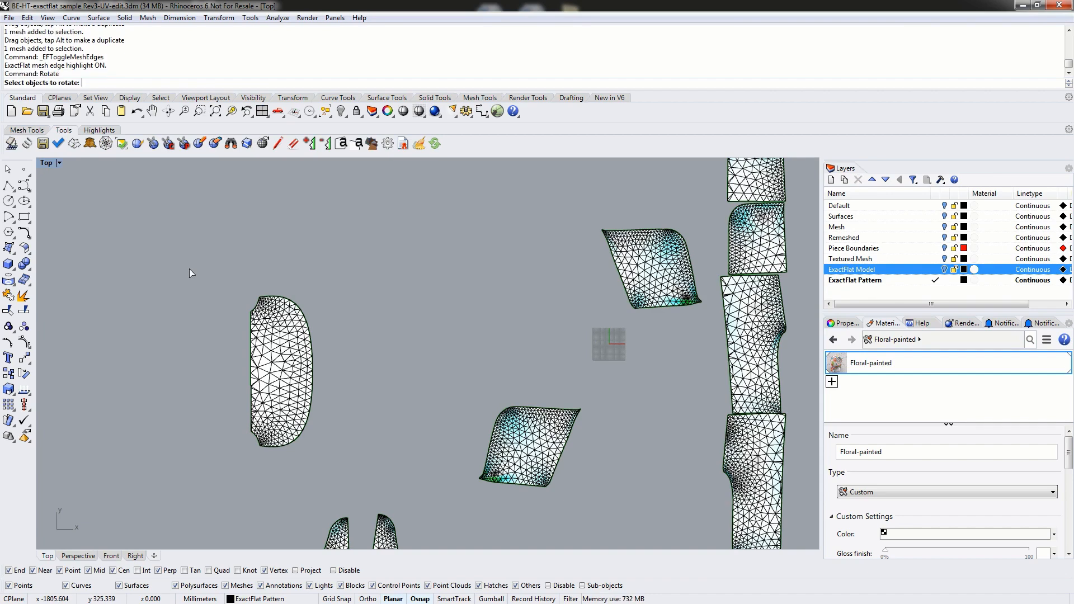
{"action": "left_click", "coordinate": [289, 390]}
{"action": "key", "text": "Return"}
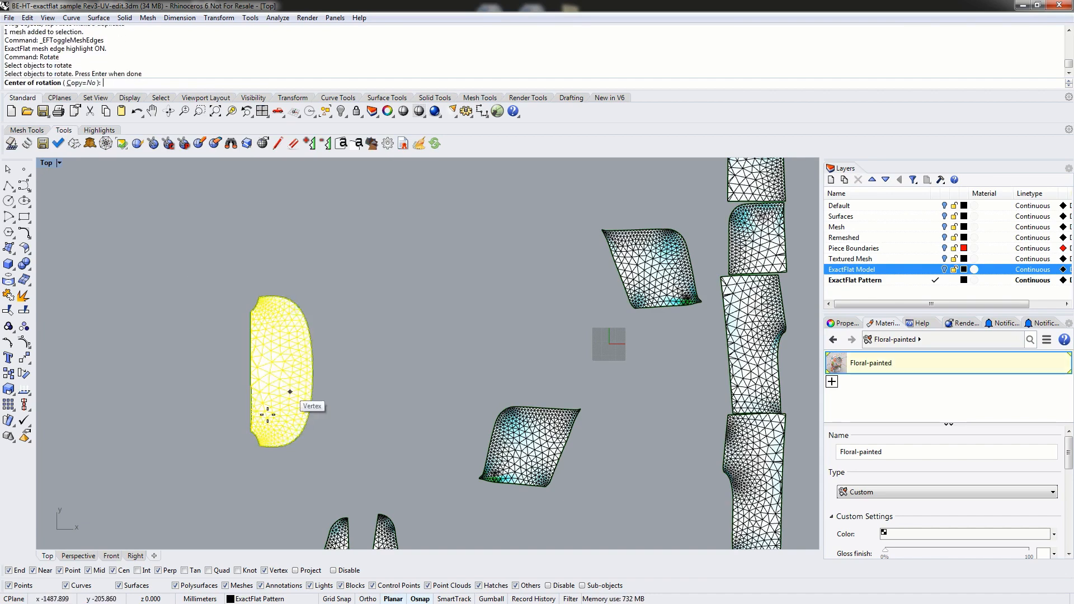
{"action": "scroll", "coordinate": [268, 427], "scroll_direction": "up", "scroll_amount": 8}
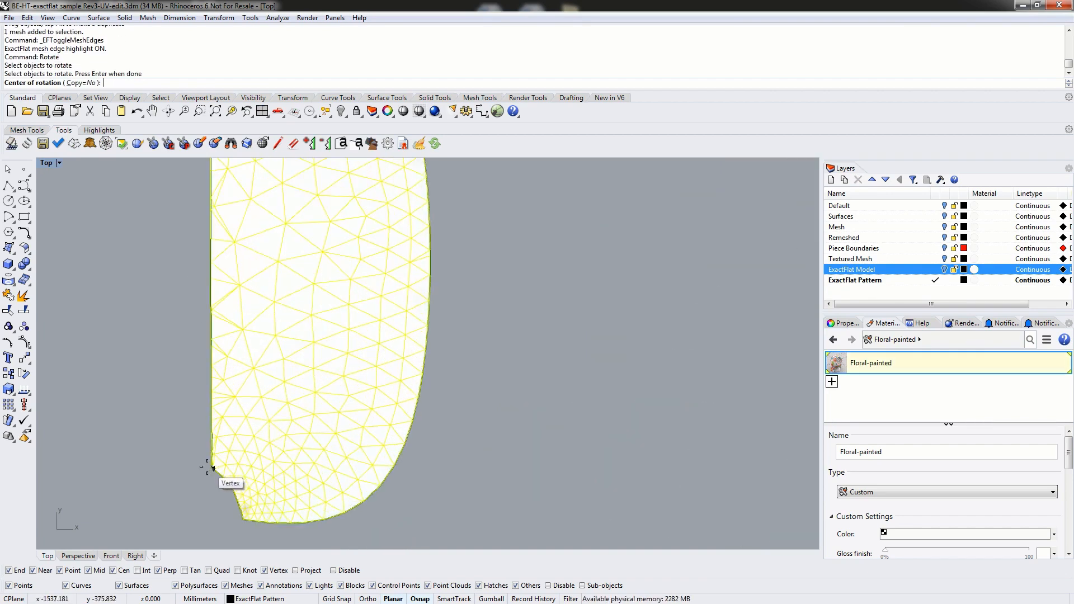
{"action": "left_click", "coordinate": [204, 456]}
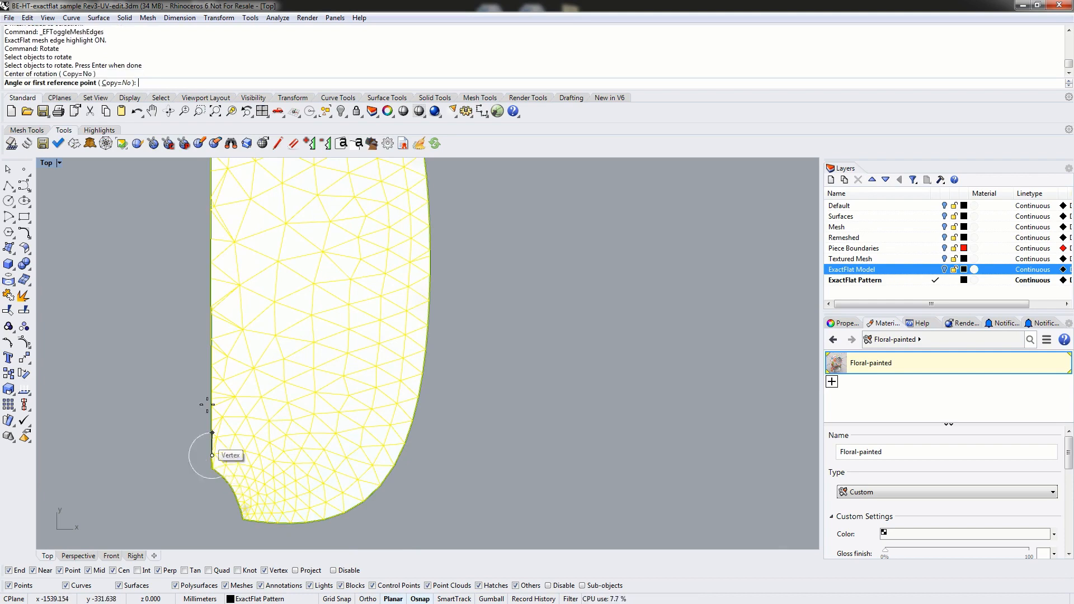
{"action": "left_click", "coordinate": [223, 172]}
{"action": "scroll", "coordinate": [720, 302], "scroll_direction": "down", "scroll_amount": 5}
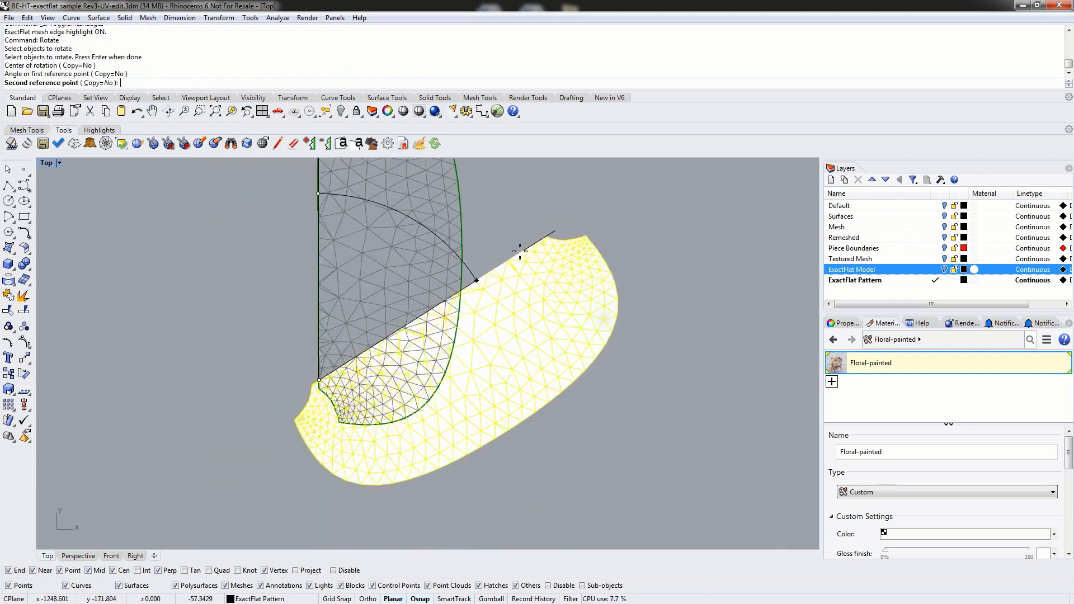
{"action": "left_click", "coordinate": [719, 302]}
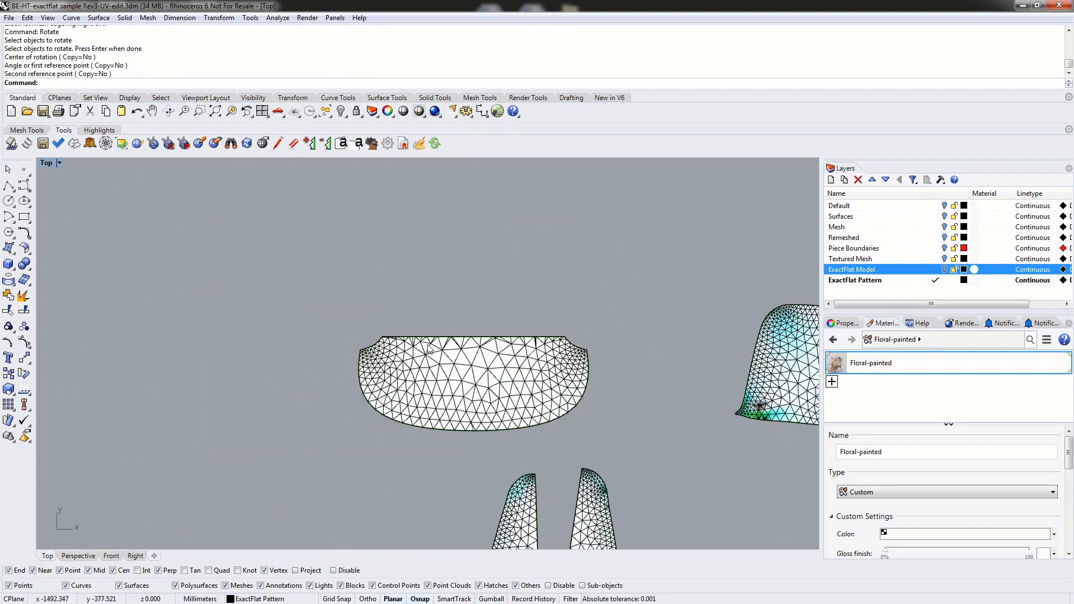
Move the rotated notched piece slightly up and outward into the open space above the two curved pieces
{"action": "scroll", "coordinate": [492, 305], "scroll_direction": "down", "scroll_amount": 3}
{"action": "scroll", "coordinate": [496, 299], "scroll_direction": "down", "scroll_amount": 2}
{"action": "right_click_drag", "start_coordinate": [551, 284], "coordinate": [378, 330]}
{"action": "left_click_drag", "start_coordinate": [326, 374], "coordinate": [280, 333]}
{"action": "left_click", "coordinate": [292, 266]}
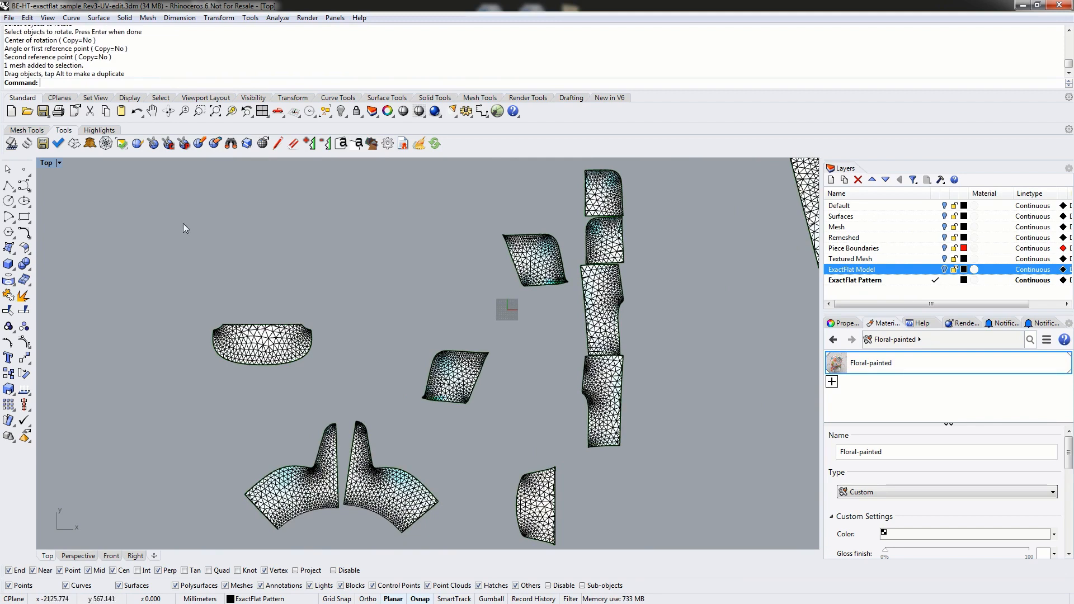
Use ExactFlat Find with an offset of 300 to bring in the neighboring piece at the notched piece's straight edge
{"action": "left_click", "coordinate": [231, 144]}
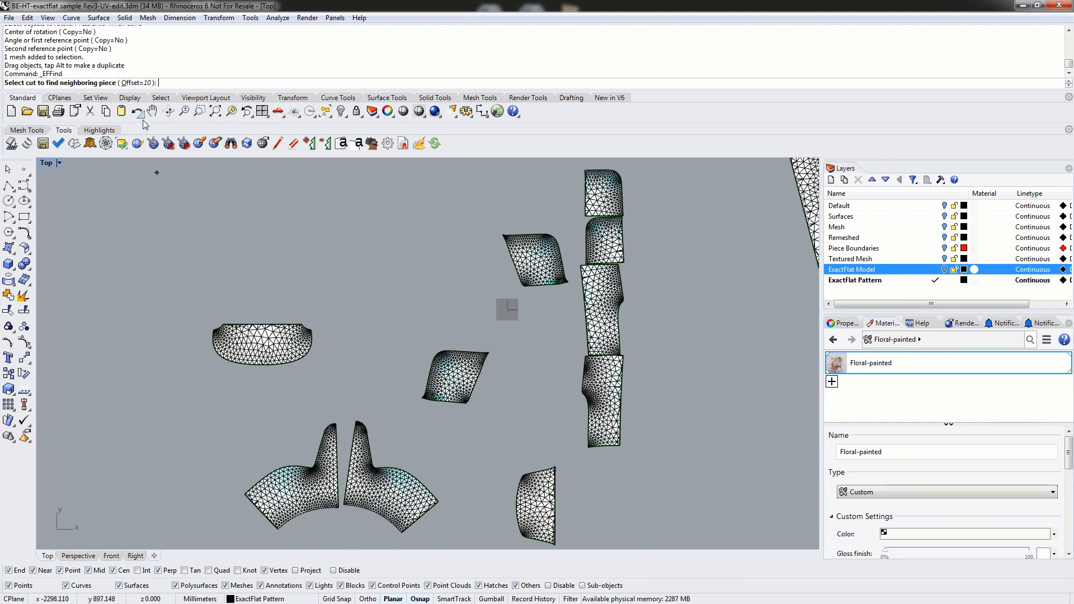
{"action": "left_click", "coordinate": [132, 84]}
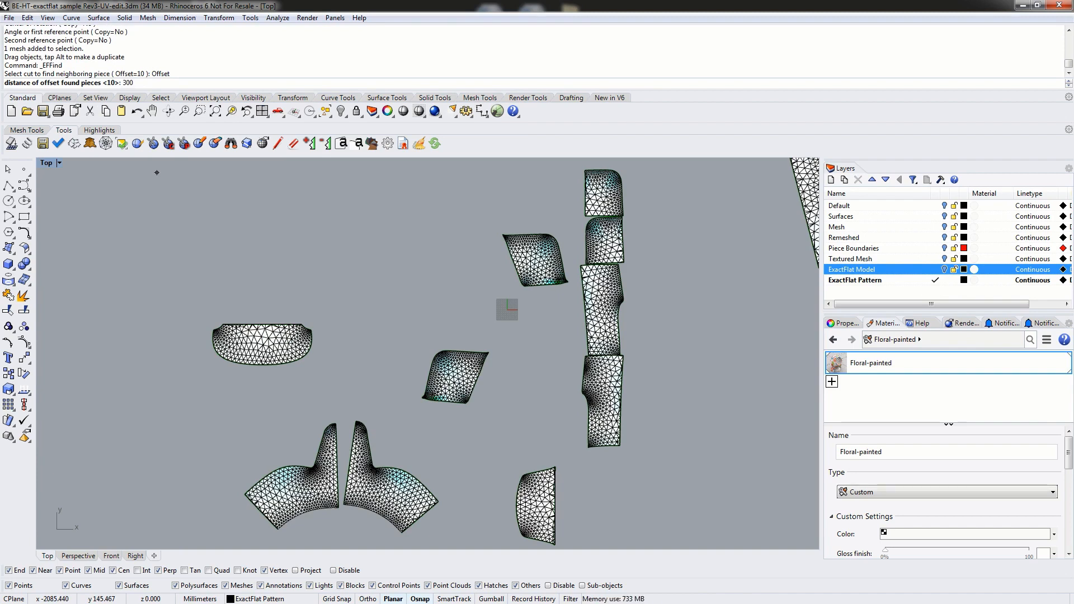
{"action": "key", "text": "Return"}
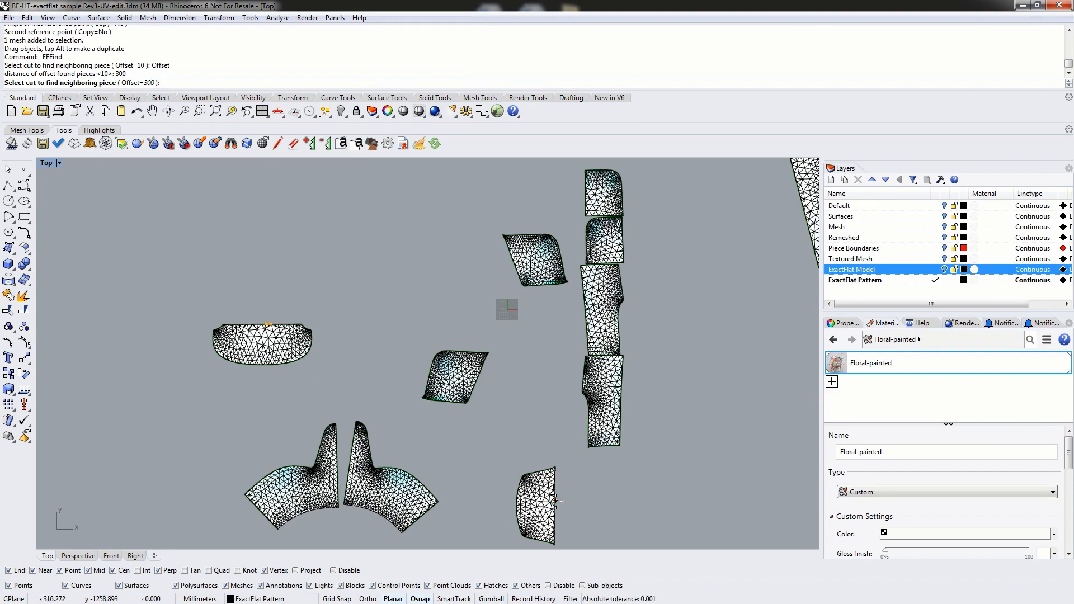
{"action": "left_click", "coordinate": [268, 324]}
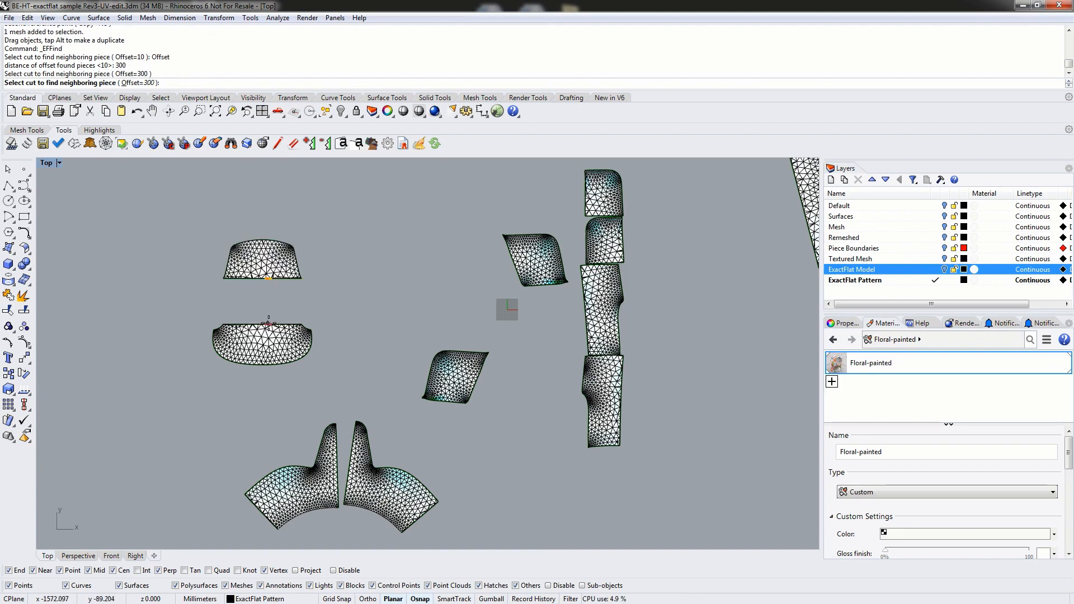
{"action": "right_click_drag", "start_coordinate": [250, 287], "coordinate": [311, 346]}
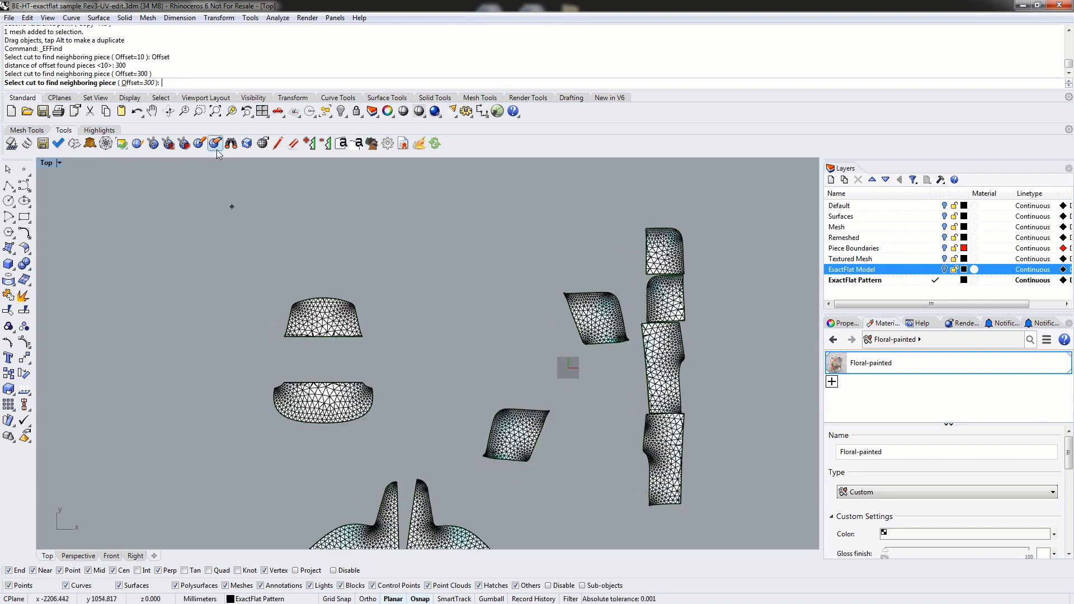
Reduce the Find offset to 100 and find the neighbor of the notched piece's straight edge again
{"action": "left_click", "coordinate": [136, 84]}
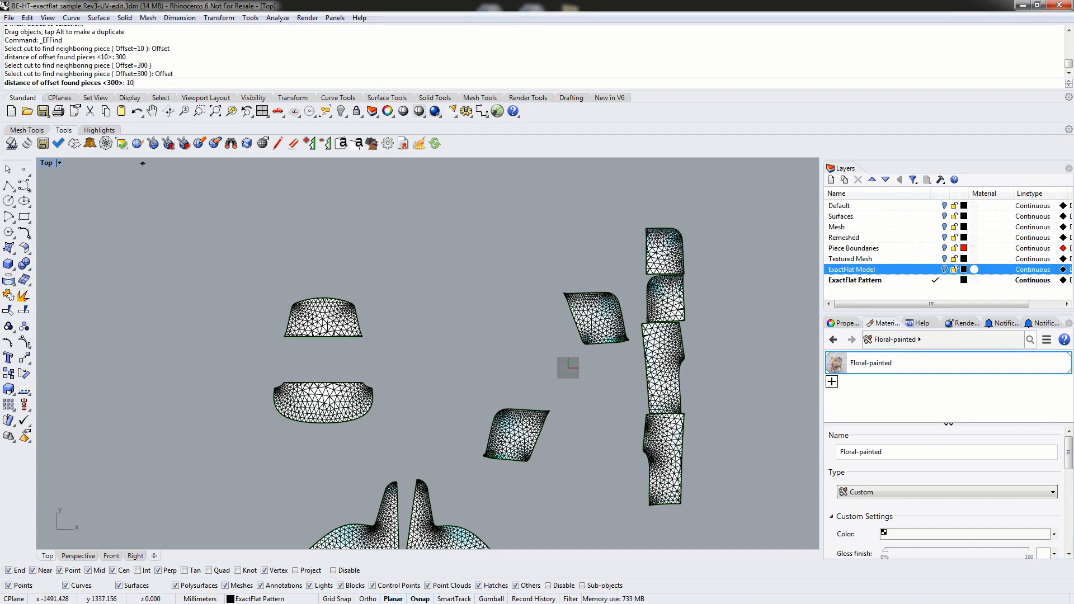
{"action": "type", "text": "100"}
{"action": "key", "text": "Return"}
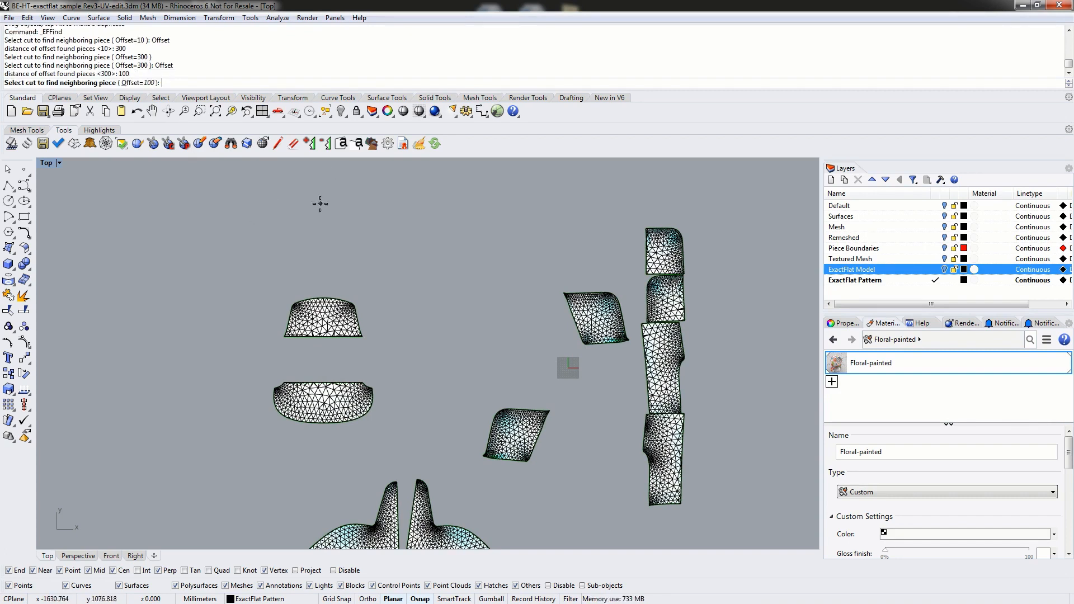
{"action": "left_click", "coordinate": [325, 384]}
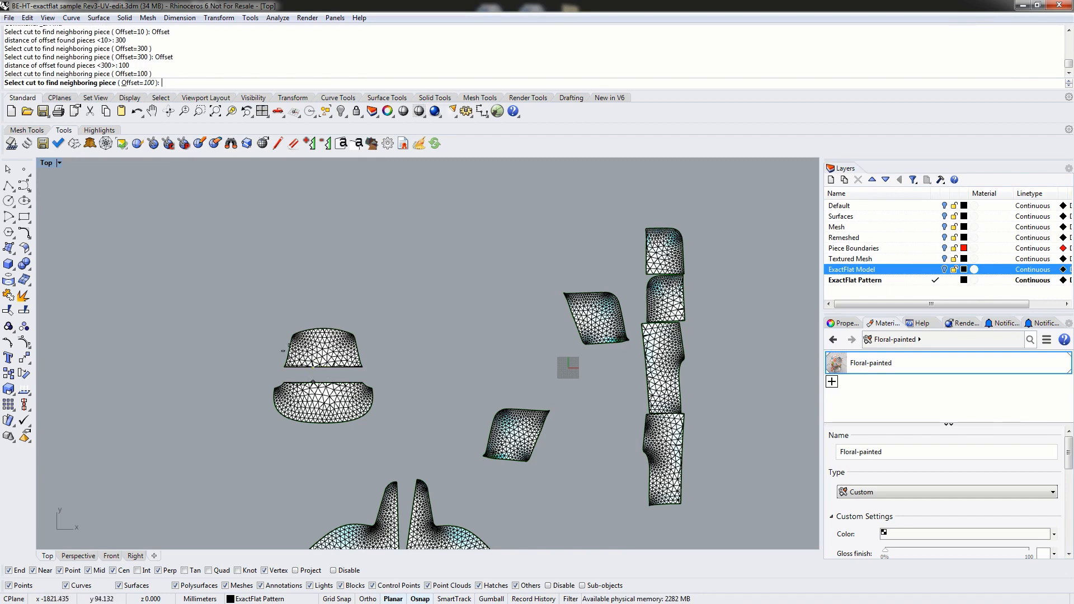
Find the neighbors along the trapezoidal piece's two side edges and its upper edge, placing the slanted and long narrow pieces around it
{"action": "scroll", "coordinate": [241, 302], "scroll_direction": "down", "scroll_amount": 3}
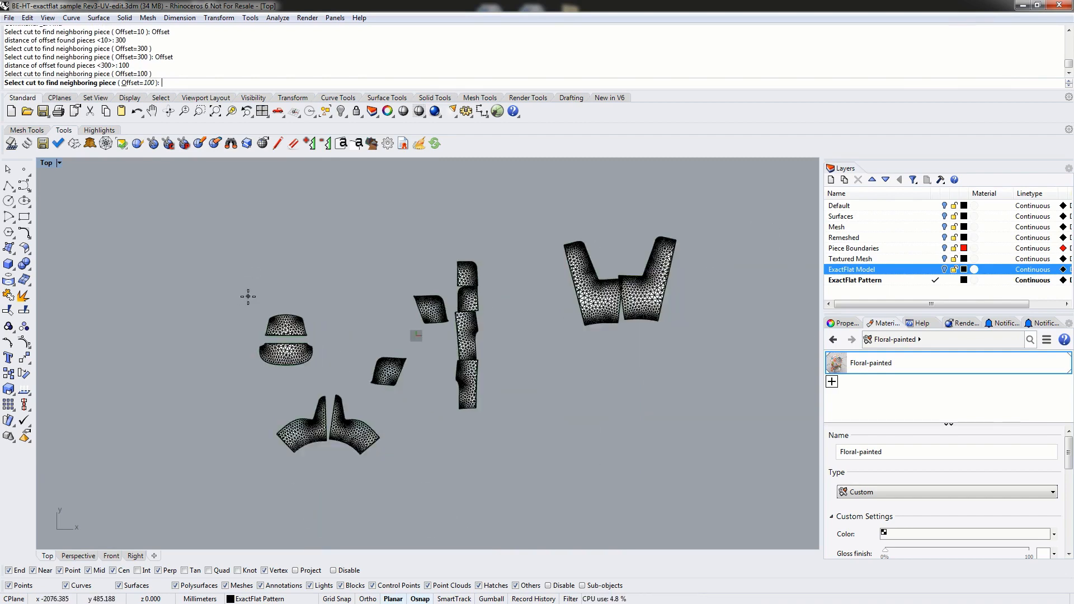
{"action": "left_click", "coordinate": [263, 327]}
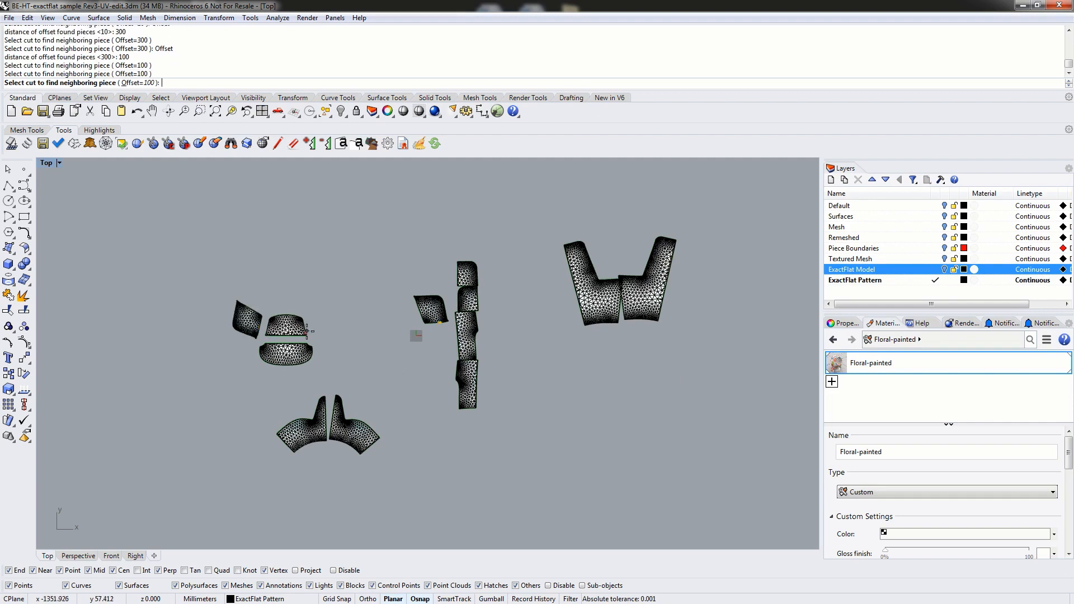
{"action": "left_click", "coordinate": [306, 330]}
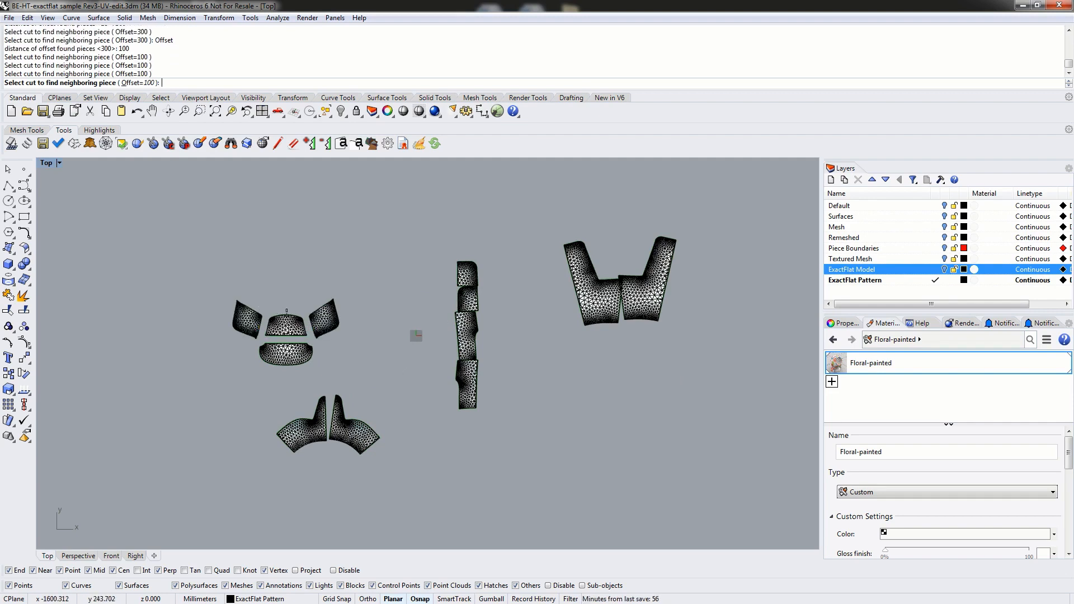
{"action": "left_click", "coordinate": [278, 314]}
{"action": "left_click", "coordinate": [297, 311]}
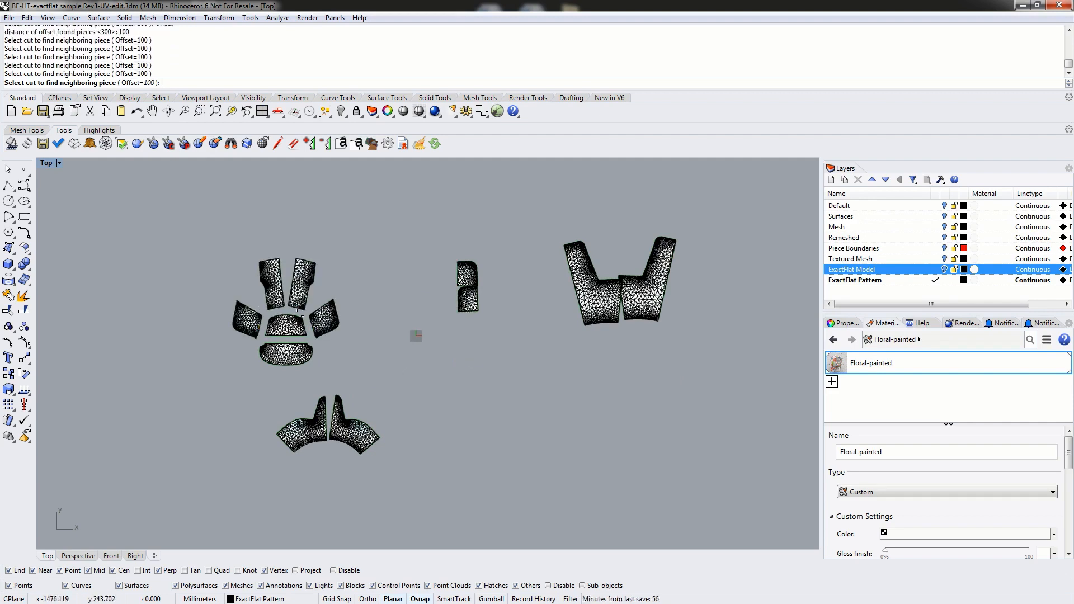
Find the neighbors up both narrow columns, placing the two small rounded pieces and the two large L-shaped pieces above them
{"action": "right_click_drag", "start_coordinate": [297, 258], "coordinate": [306, 346]}
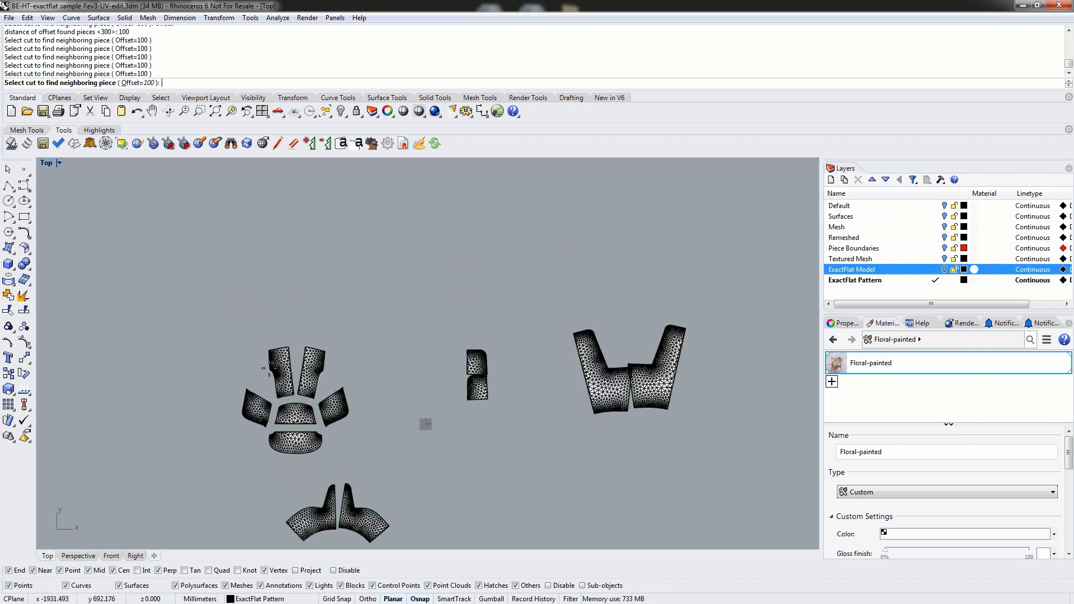
{"action": "left_click", "coordinate": [239, 402]}
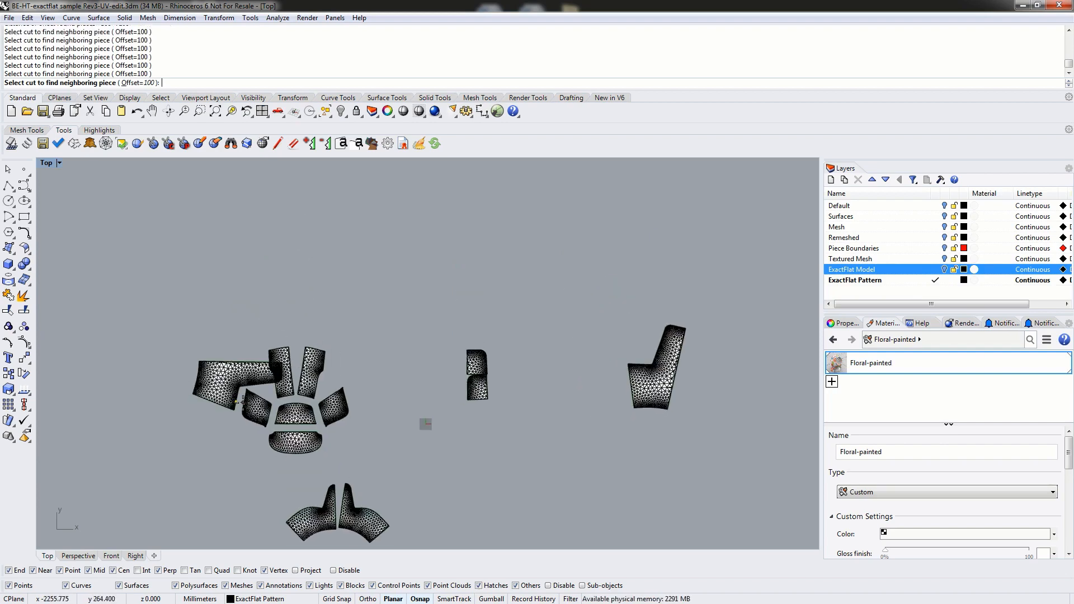
{"action": "left_click", "coordinate": [271, 346]}
{"action": "left_click", "coordinate": [316, 346]}
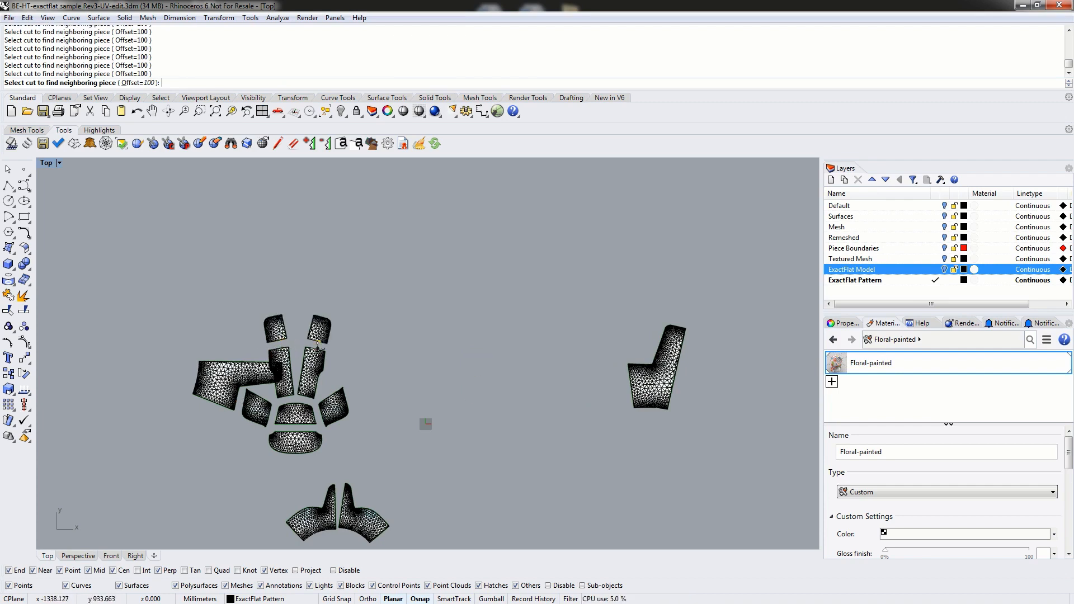
{"action": "left_click", "coordinate": [282, 312]}
{"action": "left_click", "coordinate": [322, 315]}
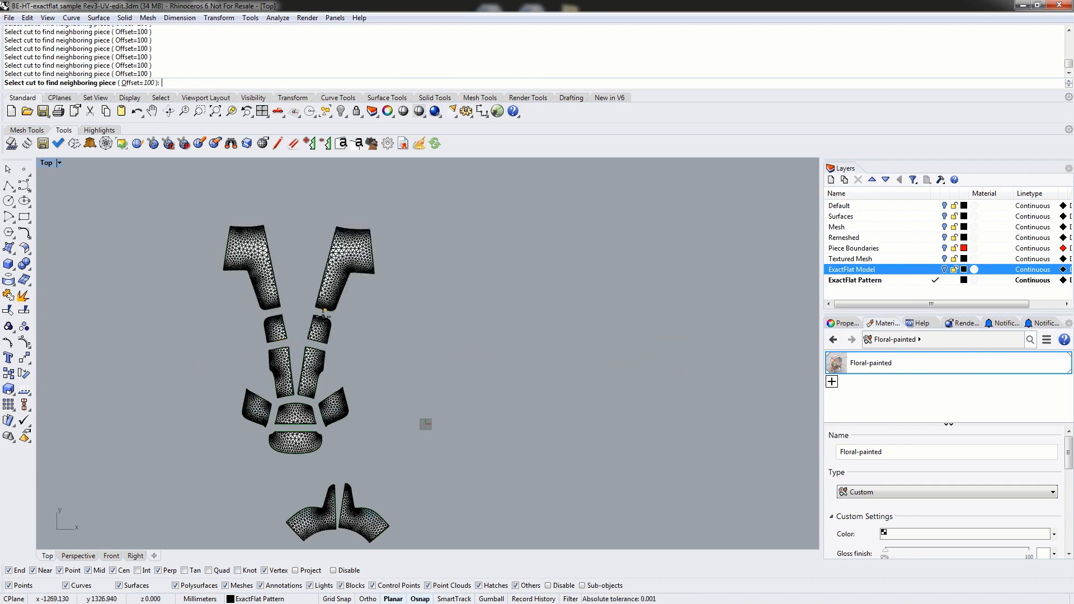
Find the two curved arm-shaped pieces along the notched piece's lower edge and finish the neighbor search
{"action": "right_click_drag", "start_coordinate": [370, 457], "coordinate": [356, 332]}
{"action": "right_click_drag", "start_coordinate": [262, 334], "coordinate": [255, 357]}
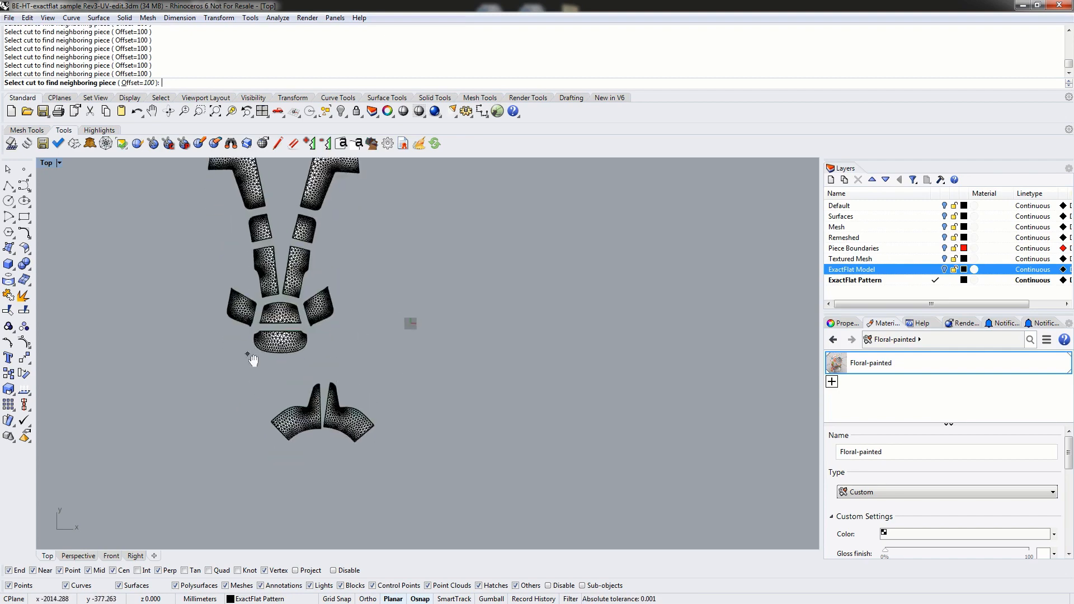
{"action": "left_click", "coordinate": [259, 348]}
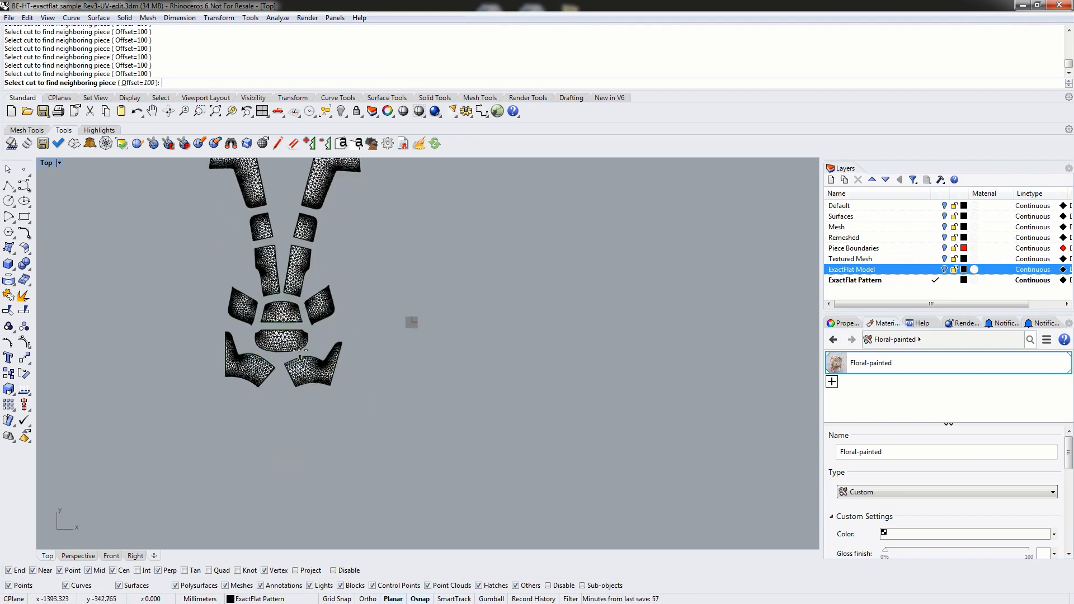
{"action": "left_click", "coordinate": [301, 352]}
{"action": "right_click", "coordinate": [459, 367]}
Move the two large L-shaped pieces slightly up and closer together above the small rounded pieces
{"action": "right_click_drag", "start_coordinate": [370, 221], "coordinate": [443, 273]}
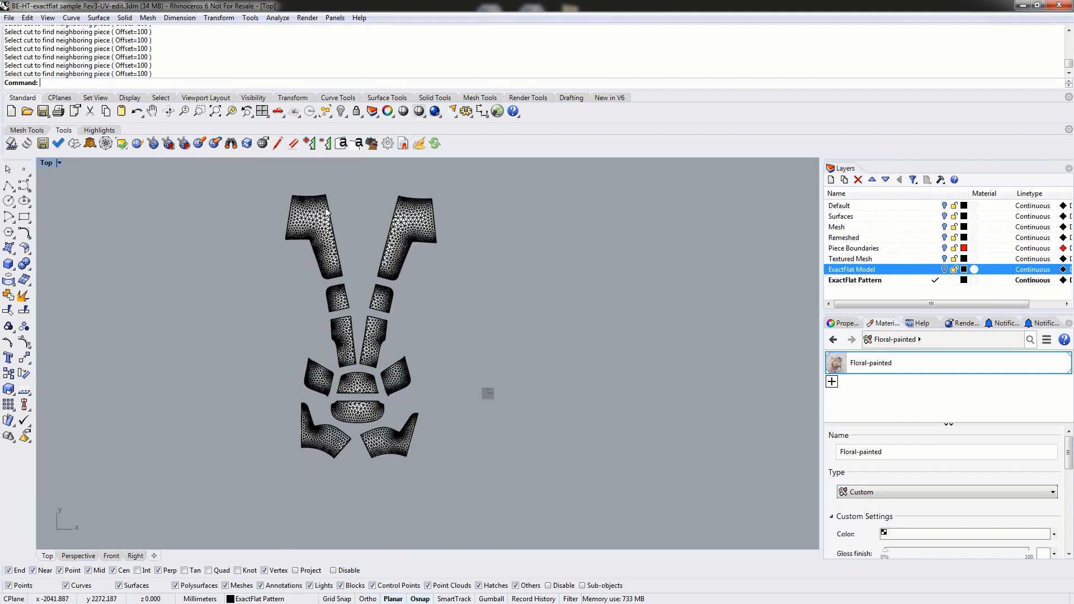
{"action": "left_click_drag", "start_coordinate": [317, 213], "coordinate": [331, 207]}
{"action": "left_click_drag", "start_coordinate": [402, 236], "coordinate": [389, 231]}
{"action": "left_click", "coordinate": [436, 274]}
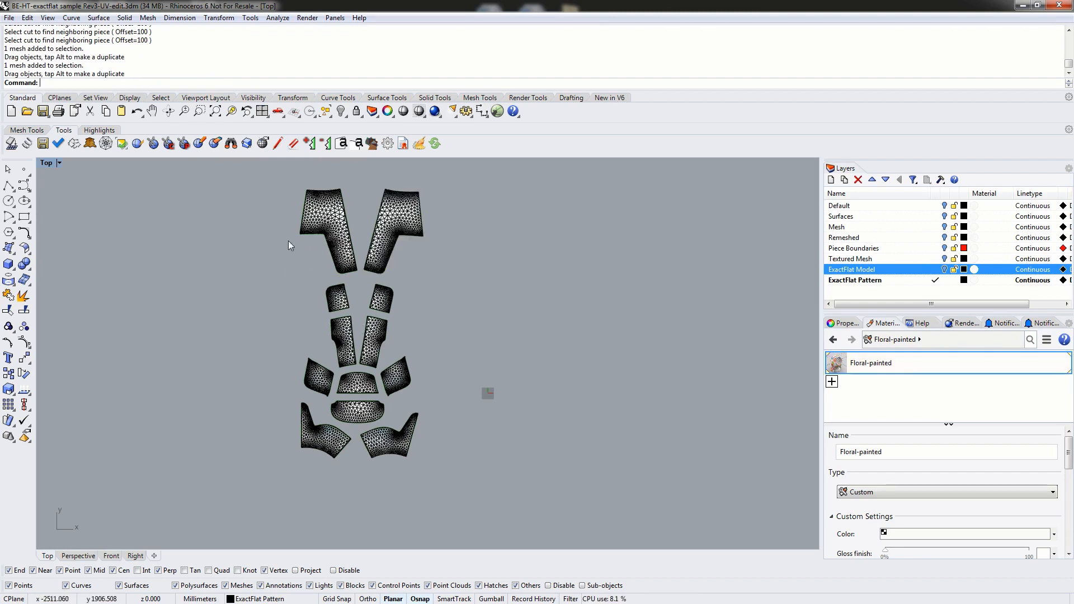
Show the arranged pattern layout in the Top viewport with the Rendered display mode
{"action": "mouse_move", "coordinate": [290, 239]}
{"action": "right_mouse_down"}
{"action": "mouse_move", "coordinate": [326, 283]}
{"action": "mouse_move", "coordinate": [339, 270]}
{"action": "right_mouse_up"}
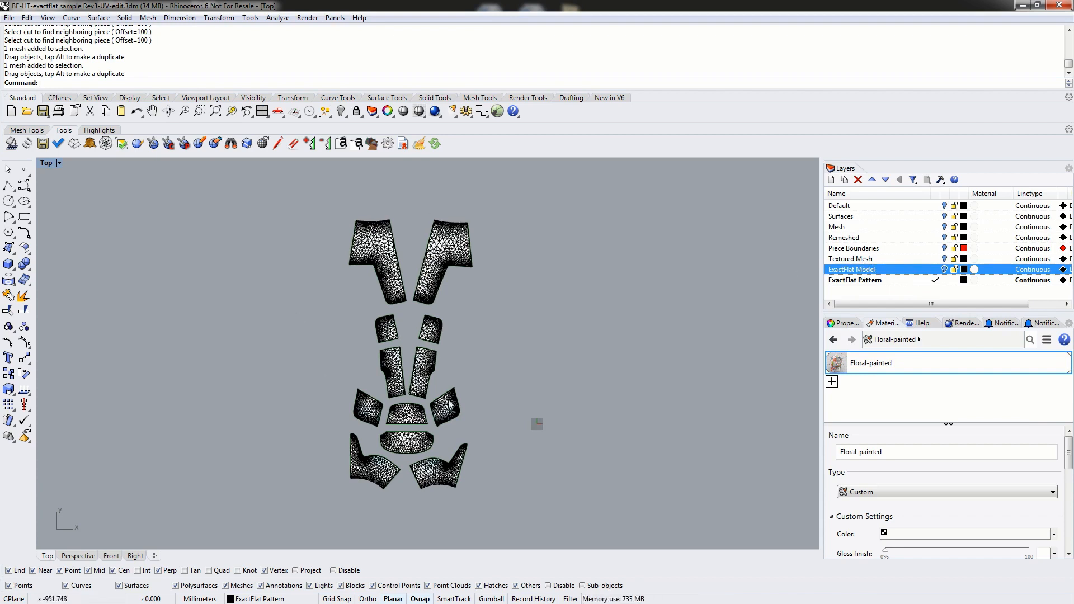
{"action": "left_click", "coordinate": [46, 164]}
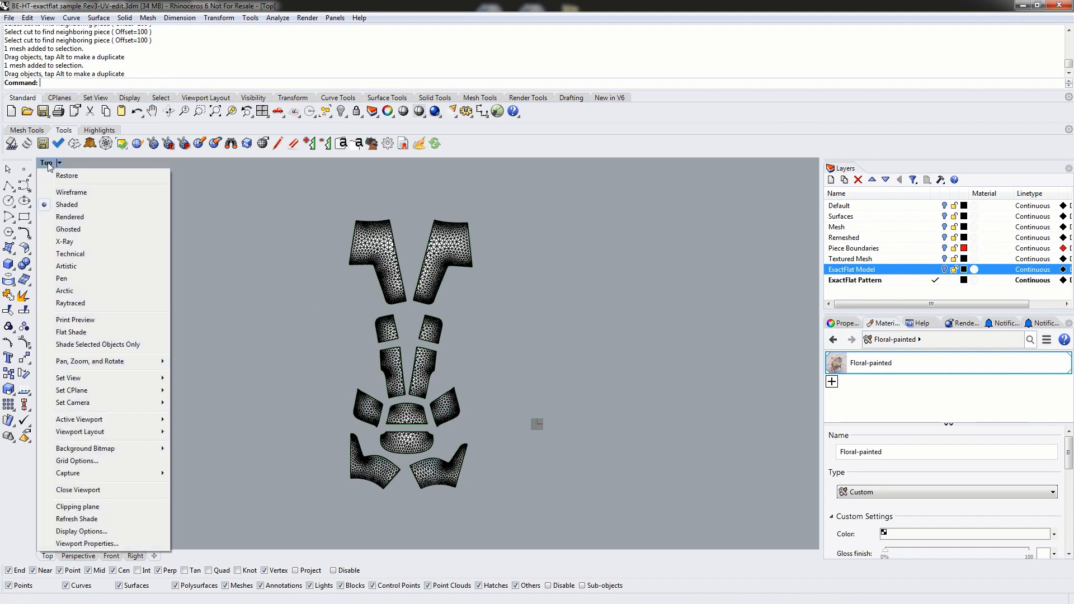
{"action": "left_click", "coordinate": [70, 218]}
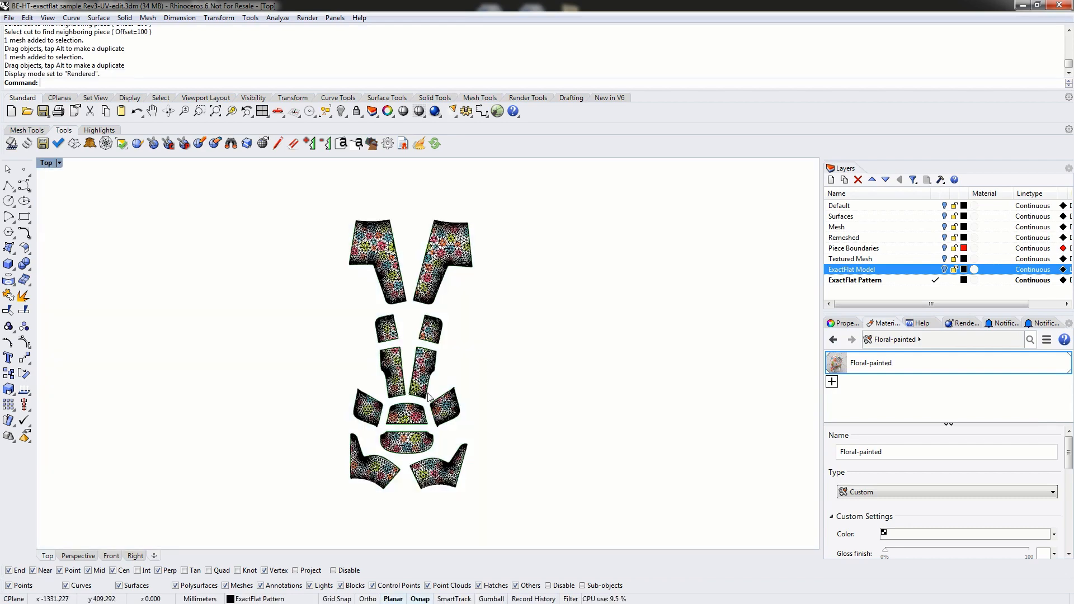
Set the neighbor search offset to 0 and find the right small rounded piece along the left one's inner edge
{"action": "scroll", "coordinate": [404, 266], "scroll_direction": "up", "scroll_amount": 2}
{"action": "scroll", "coordinate": [402, 263], "scroll_direction": "up", "scroll_amount": 1}
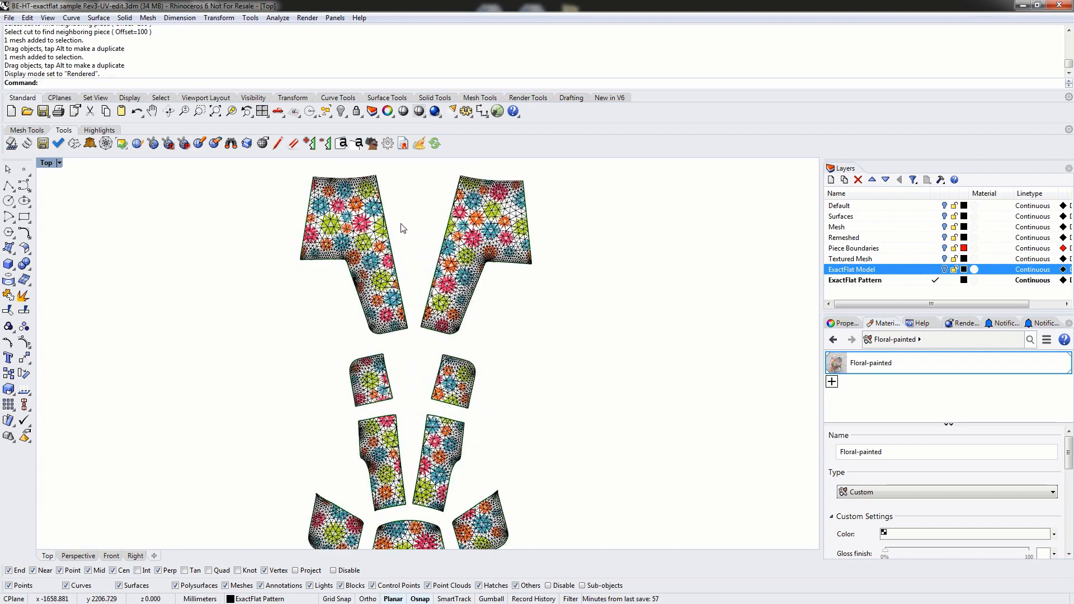
{"action": "scroll", "coordinate": [419, 358], "scroll_direction": "up", "scroll_amount": 3}
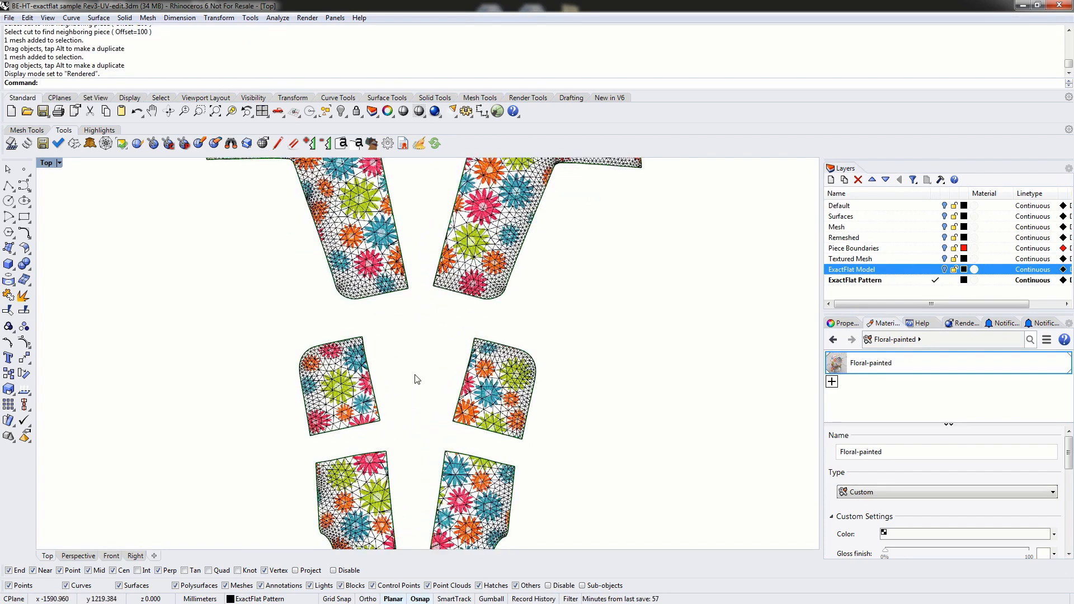
{"action": "scroll", "coordinate": [415, 386], "scroll_direction": "up", "scroll_amount": 3}
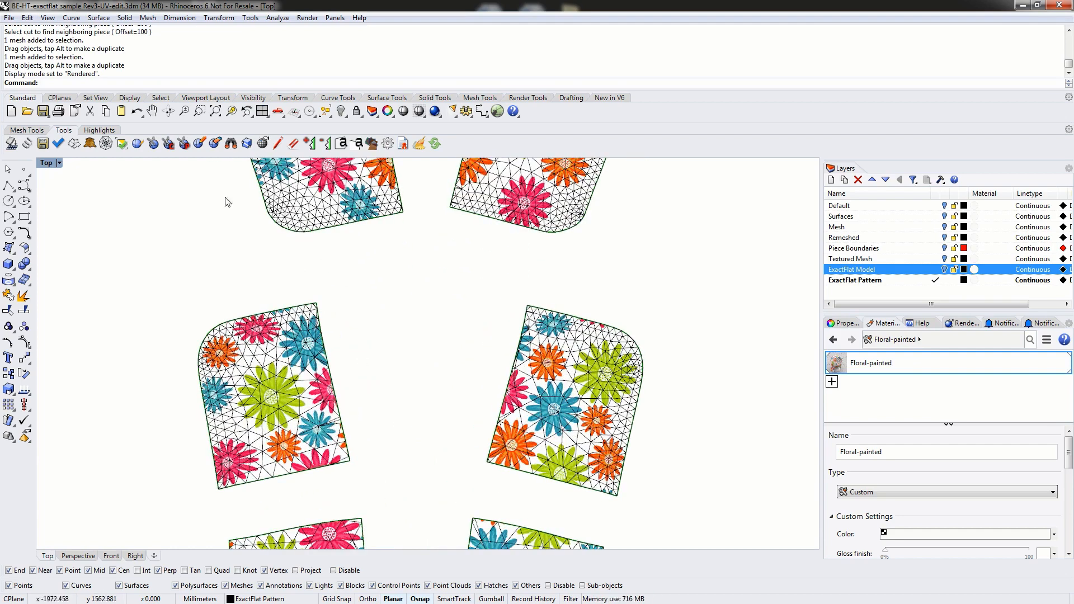
{"action": "left_click", "coordinate": [231, 143]}
{"action": "left_click", "coordinate": [129, 83]}
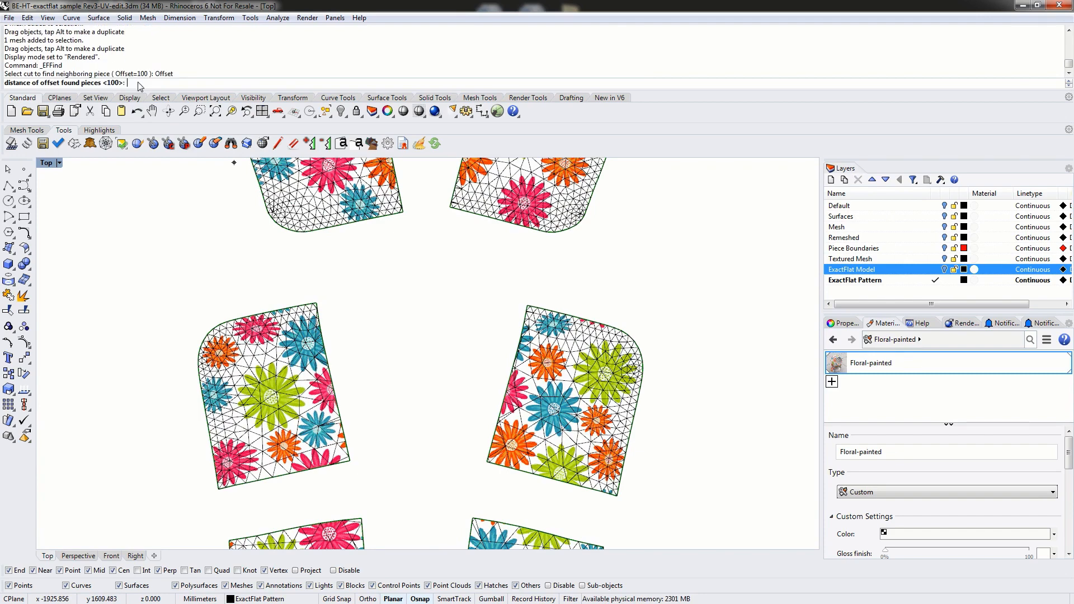
{"action": "type", "text": "0"}
{"action": "key", "text": "Return"}
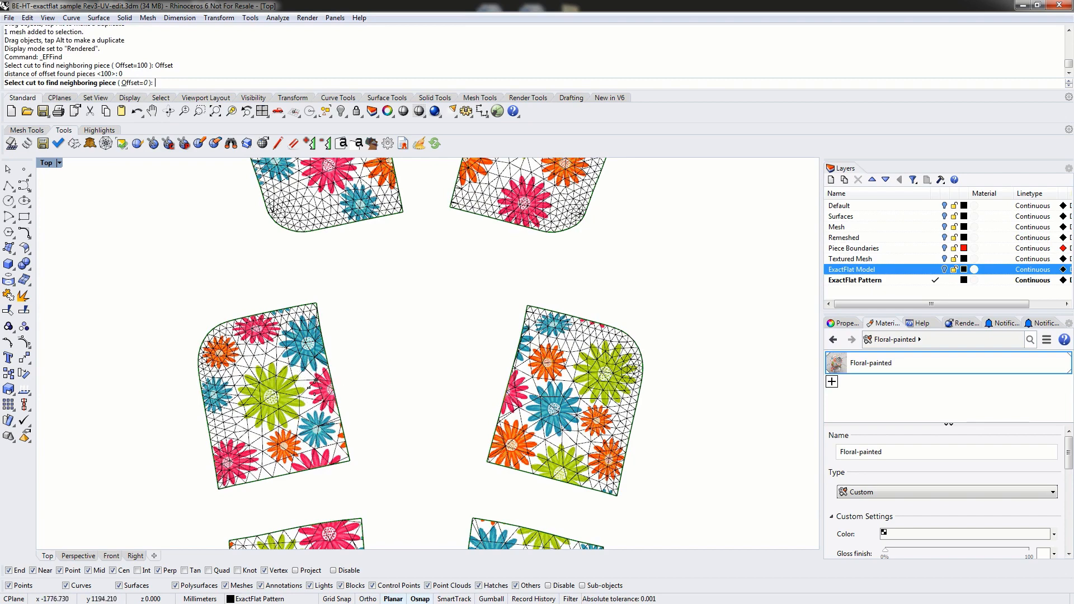
{"action": "left_click", "coordinate": [333, 392]}
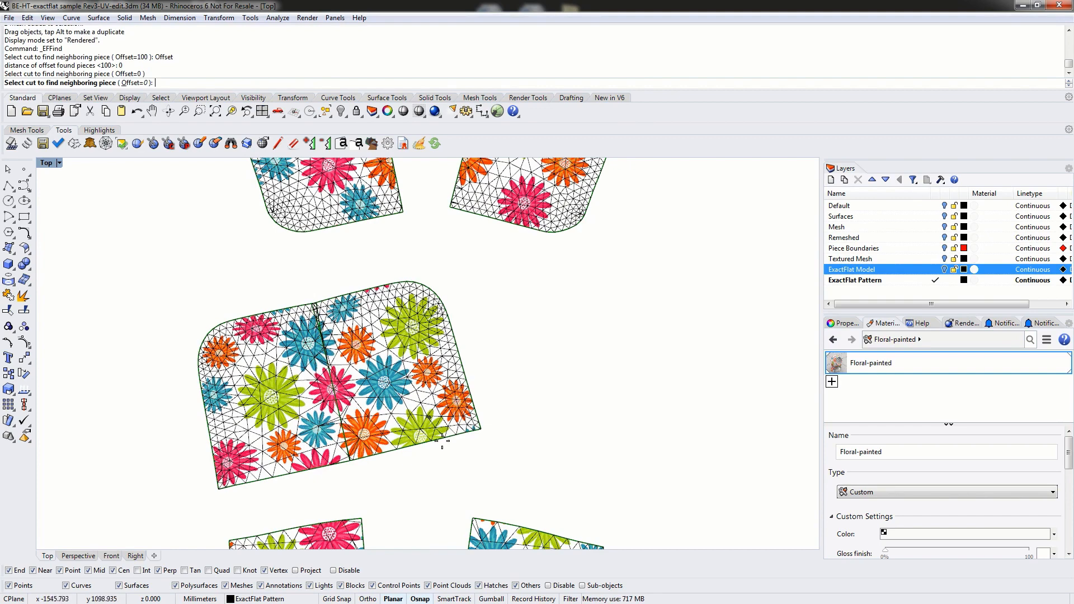
{"action": "key", "text": "Return"}
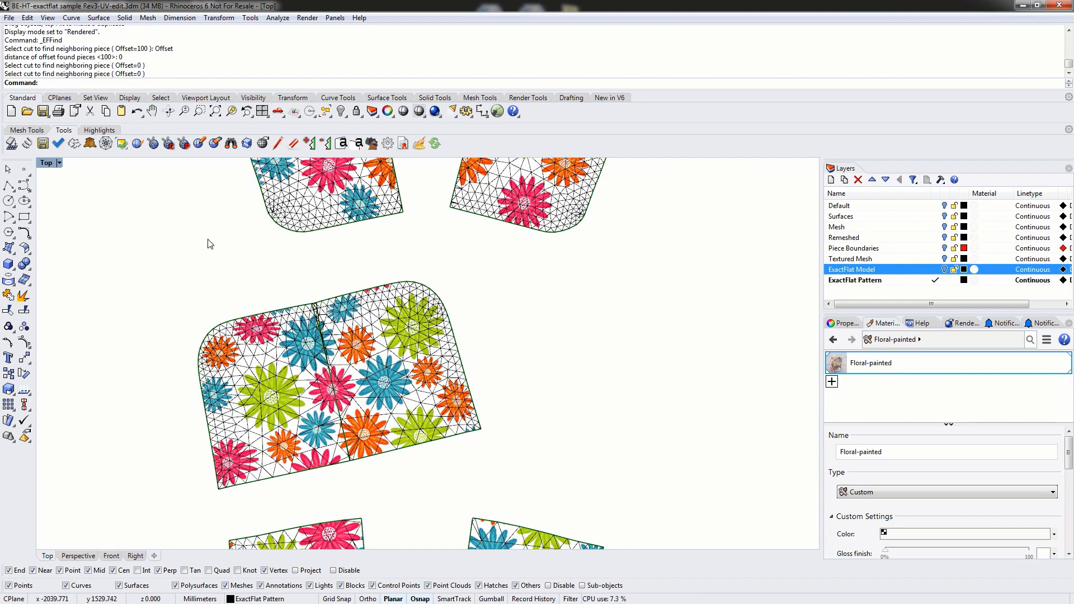
Set the neighbor search offset back to 100 and find the right small rounded piece from the narrow piece below it
{"action": "key", "text": "Return"}
{"action": "left_click", "coordinate": [132, 84]}
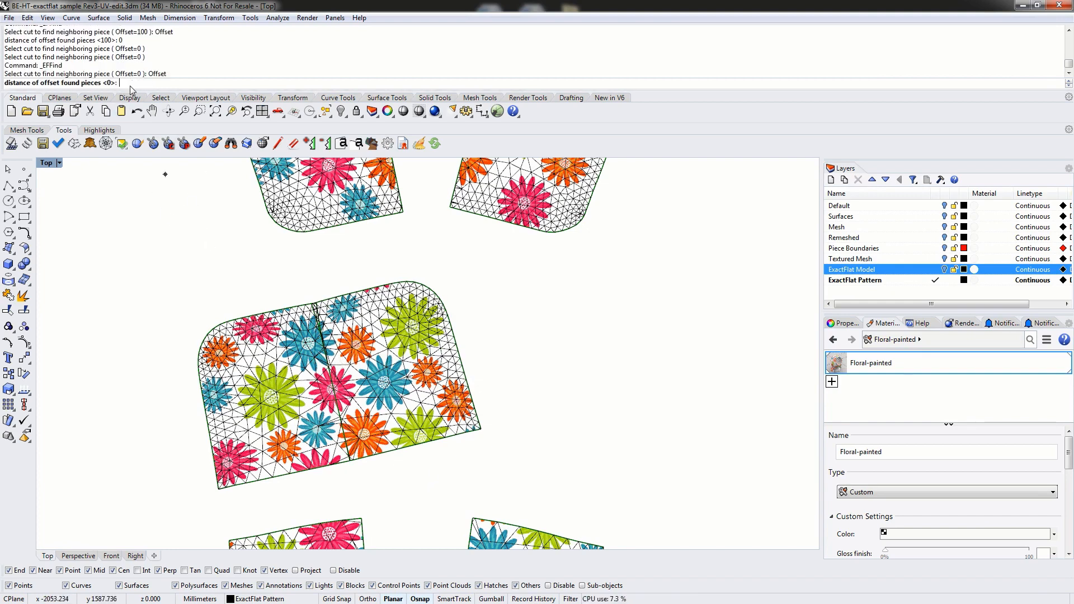
{"action": "type", "text": "100"}
{"action": "key", "text": "Return"}
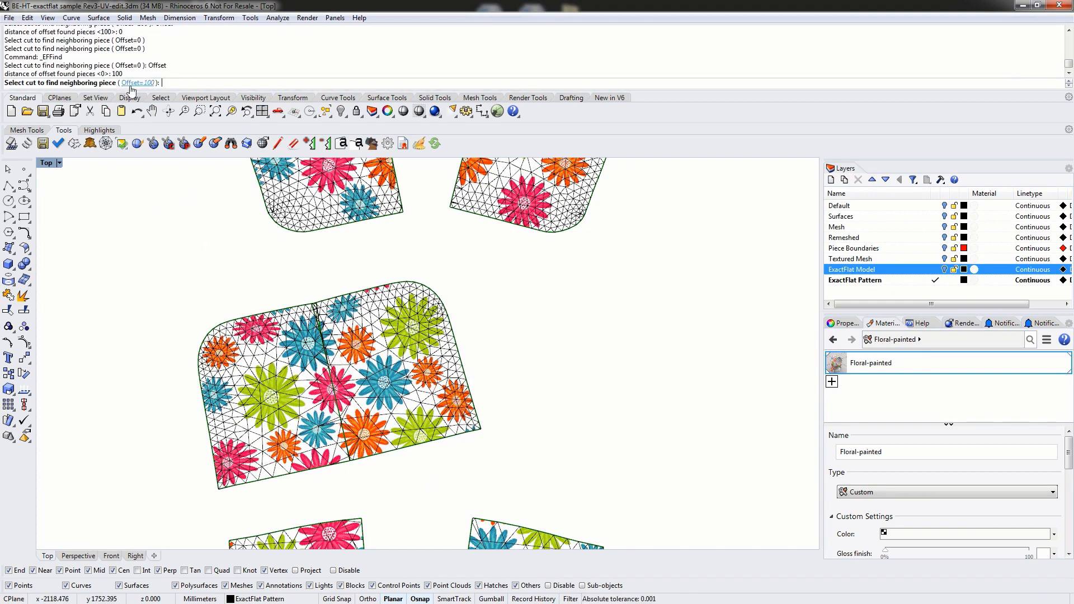
{"action": "right_click_drag", "start_coordinate": [498, 427], "coordinate": [491, 296]}
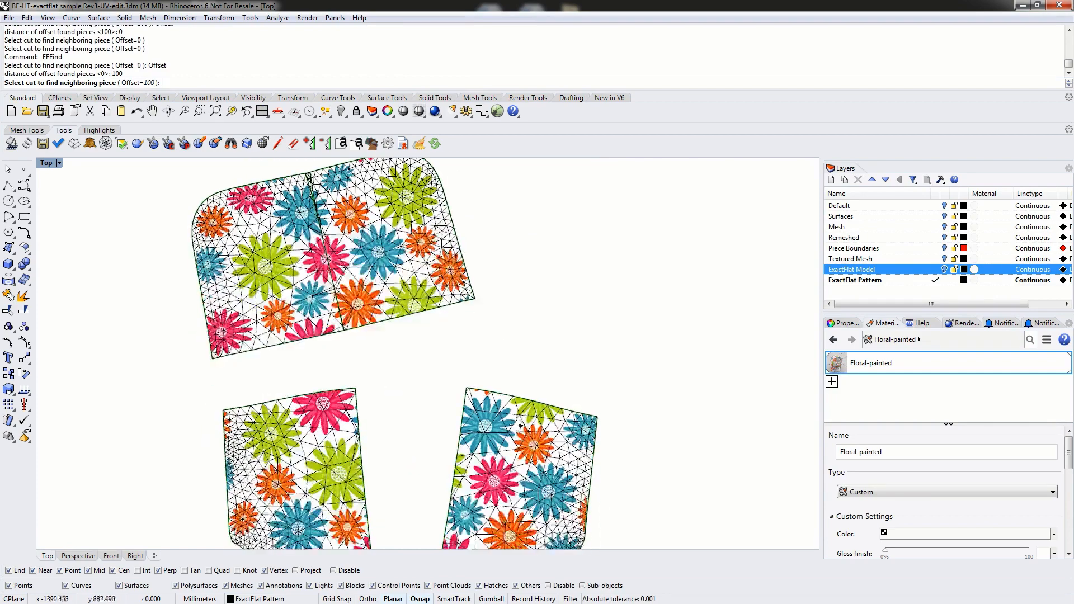
{"action": "left_click", "coordinate": [511, 397]}
{"action": "key", "text": "Return"}
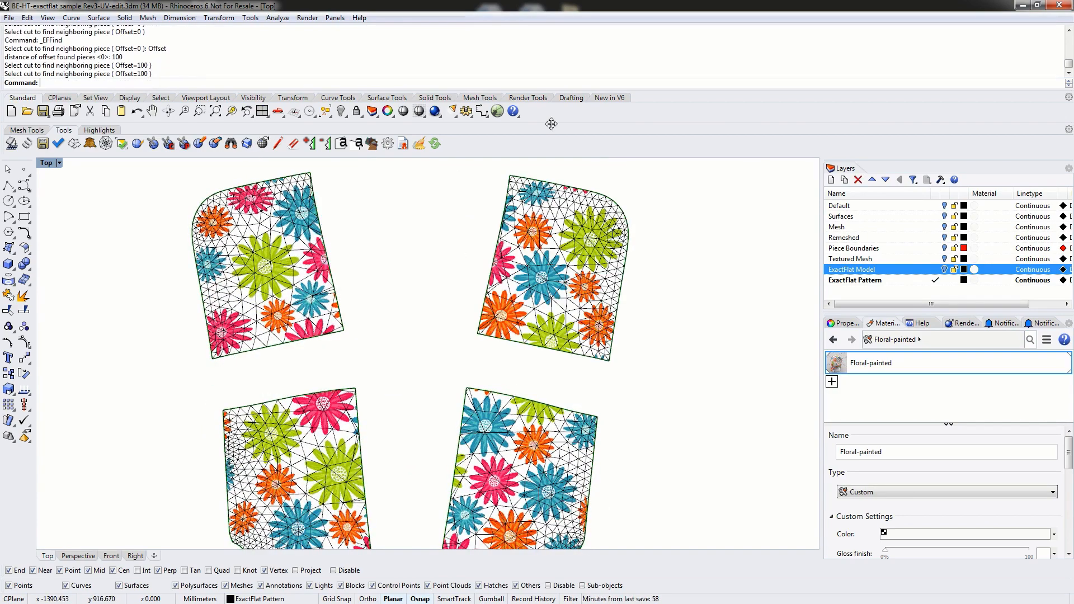
{"action": "scroll", "coordinate": [447, 280], "scroll_direction": "down", "scroll_amount": 5}
{"action": "scroll", "coordinate": [452, 295], "scroll_direction": "down", "scroll_amount": 6}
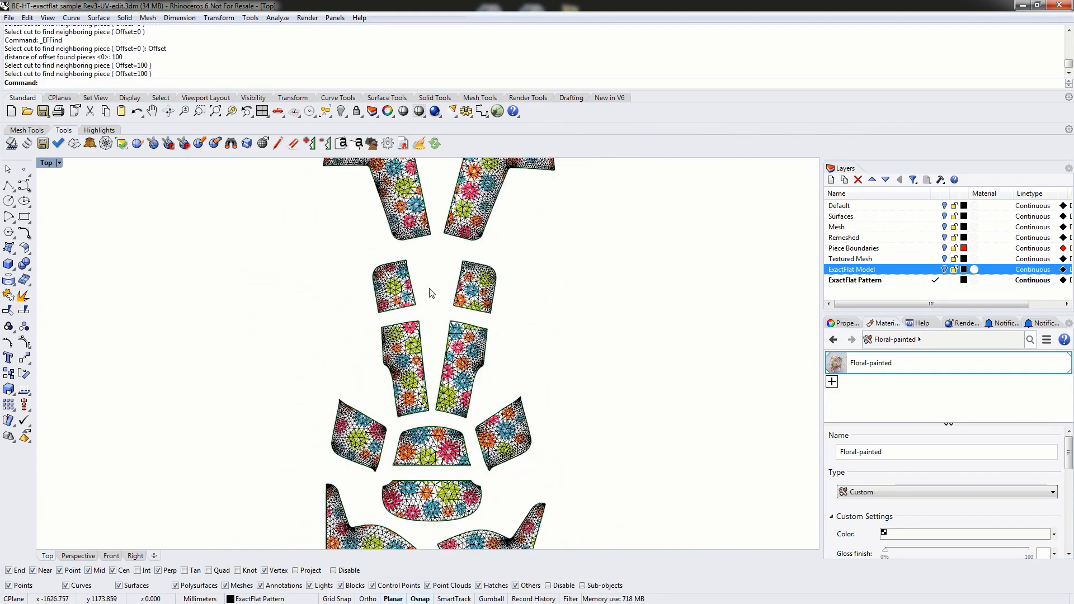
{"action": "right_click_drag", "start_coordinate": [487, 321], "coordinate": [439, 314]}
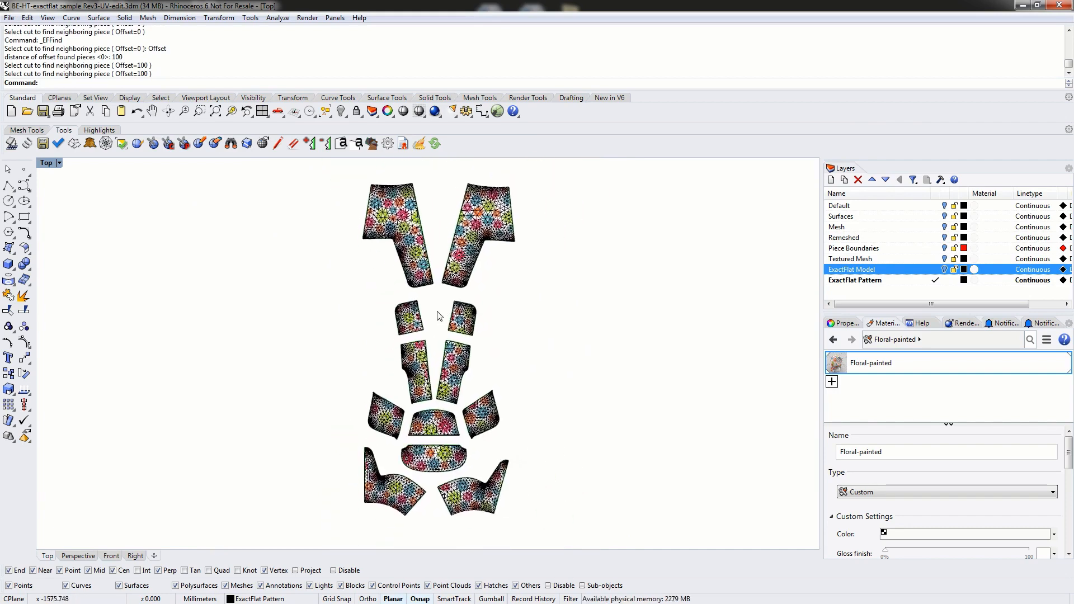
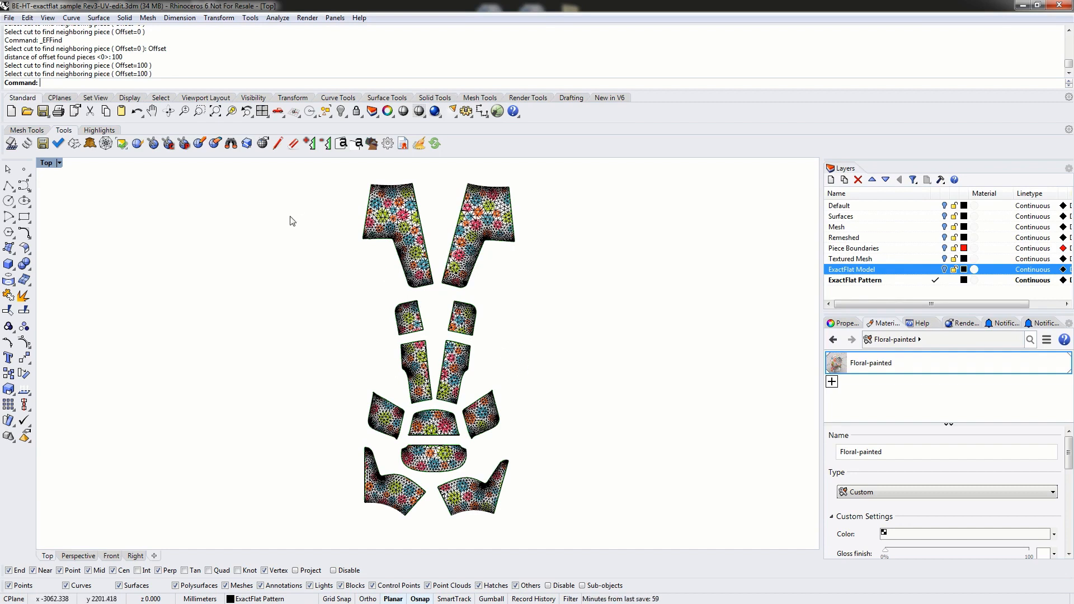
Start adding notch tags with the default text %n and place the first near the lower end of the left L-shaped piece's inner edge
{"action": "right_click_drag", "start_coordinate": [223, 280], "coordinate": [217, 287]}
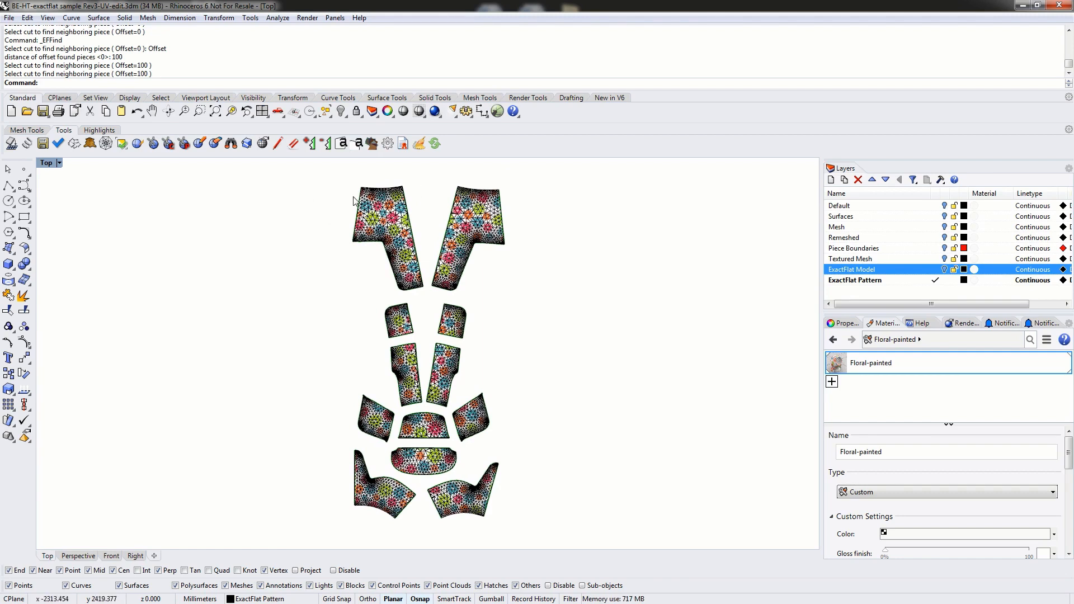
{"action": "left_click", "coordinate": [341, 144]}
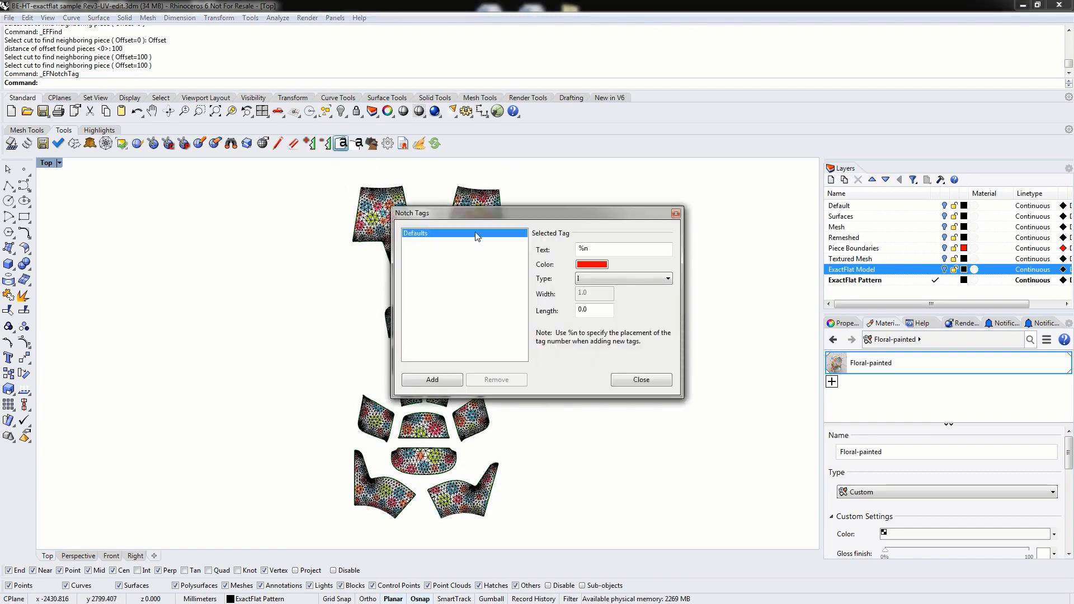
{"action": "left_click_drag", "start_coordinate": [519, 221], "coordinate": [715, 181]}
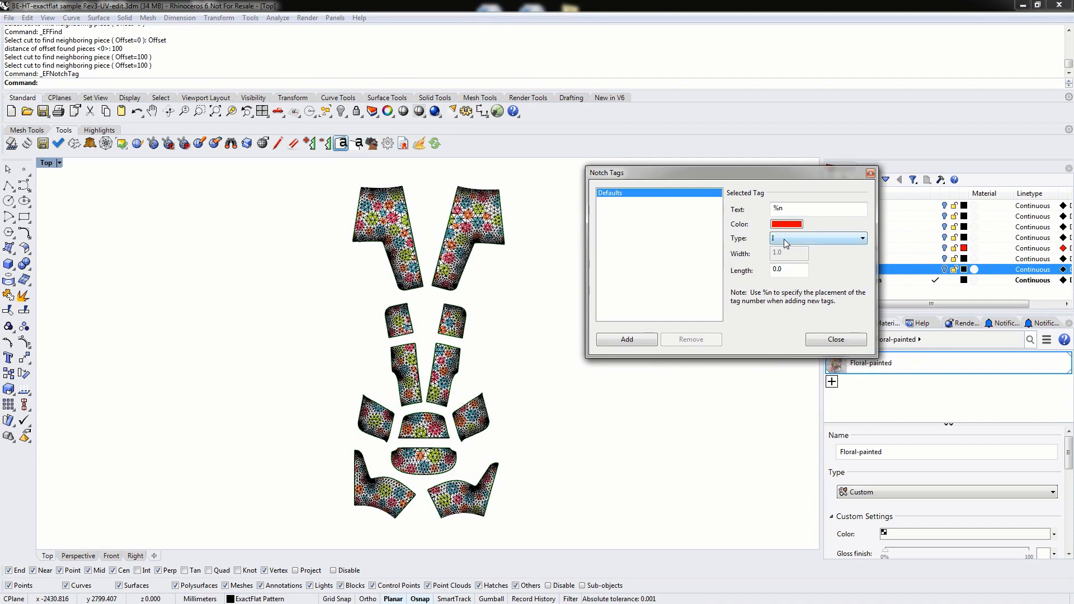
{"action": "double_click", "coordinate": [787, 208]}
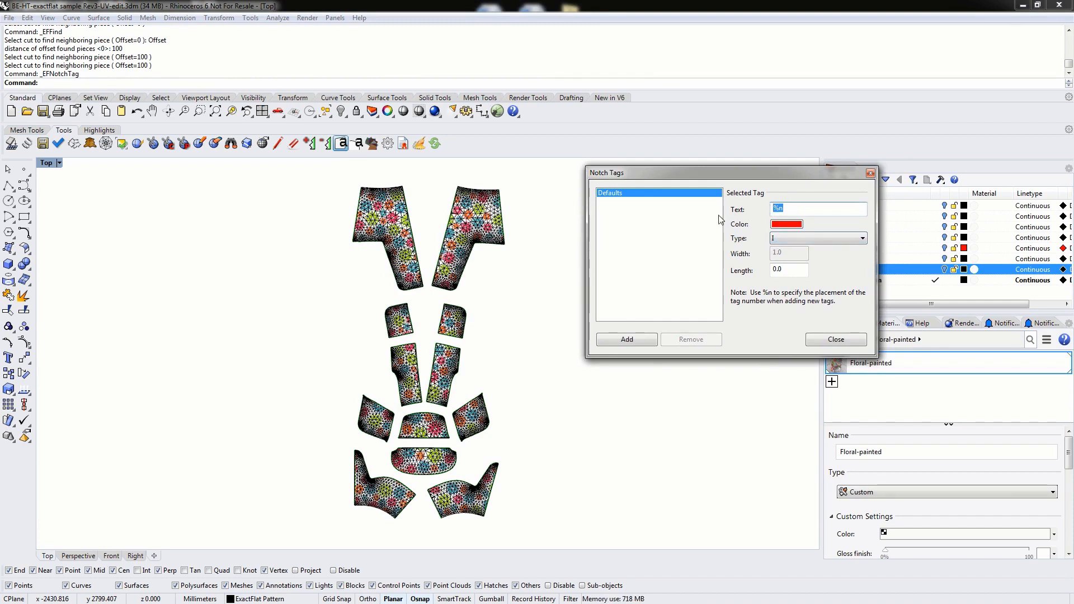
{"action": "left_click", "coordinate": [792, 208]}
{"action": "left_click", "coordinate": [632, 339]}
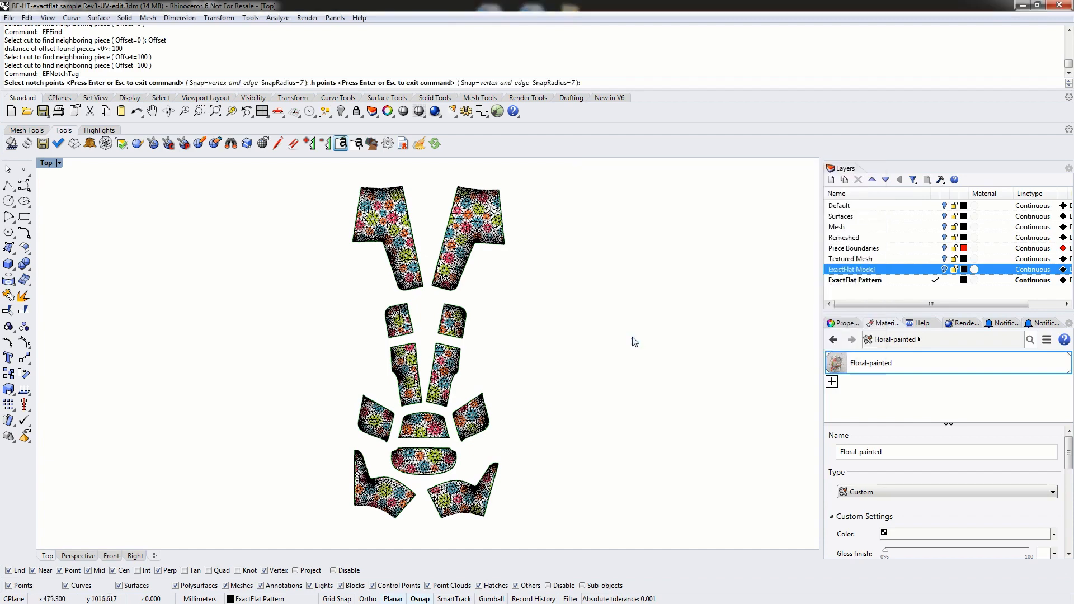
{"action": "scroll", "coordinate": [414, 229], "scroll_direction": "up", "scroll_amount": 2}
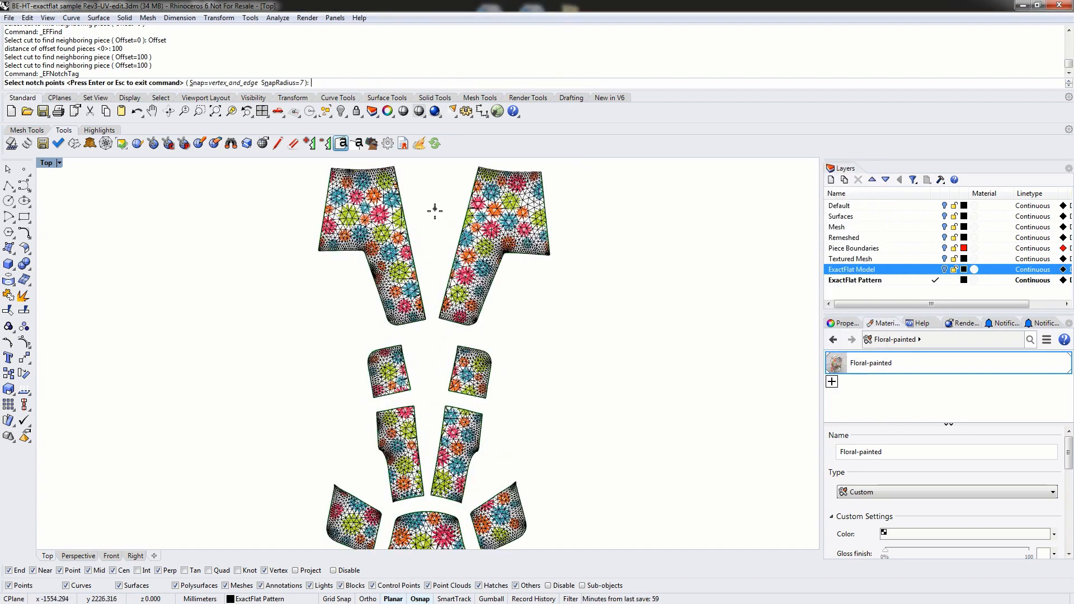
{"action": "right_click_drag", "start_coordinate": [439, 210], "coordinate": [431, 247]}
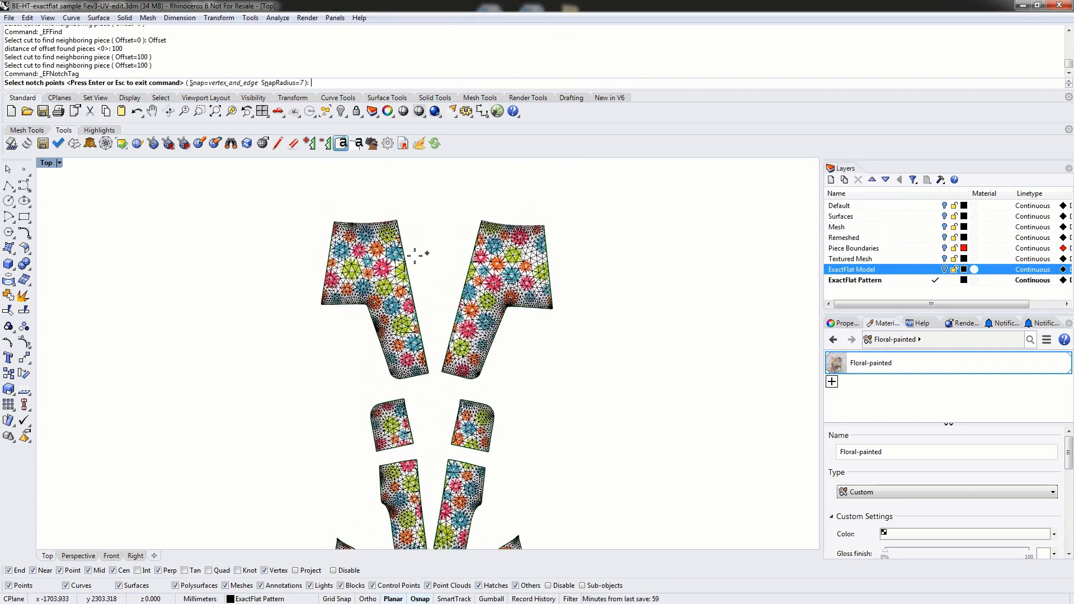
{"action": "scroll", "coordinate": [431, 247], "scroll_direction": "up", "scroll_amount": 4}
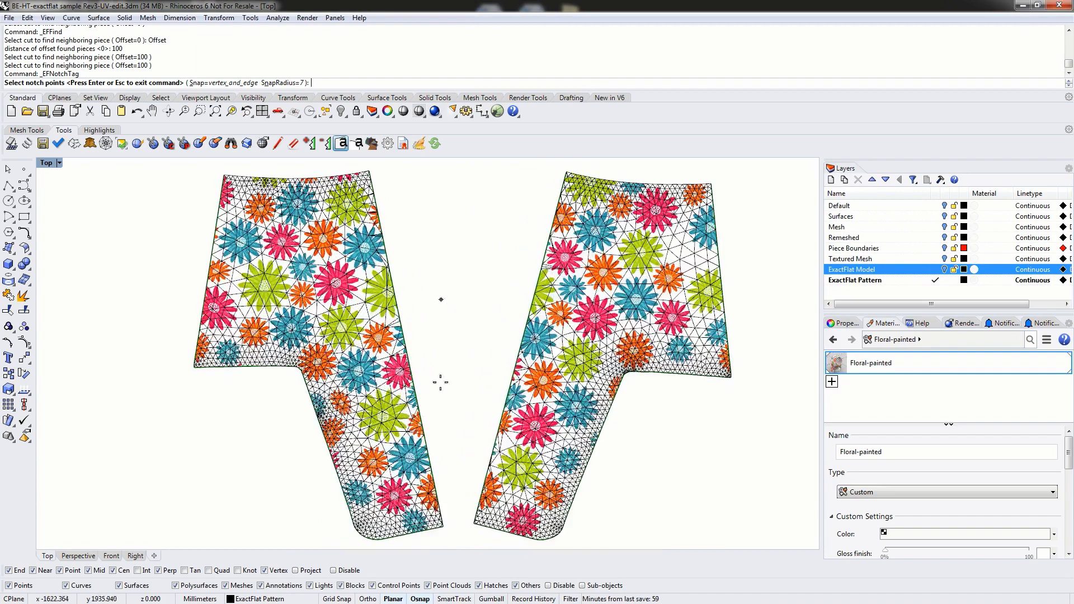
{"action": "left_click", "coordinate": [440, 514]}
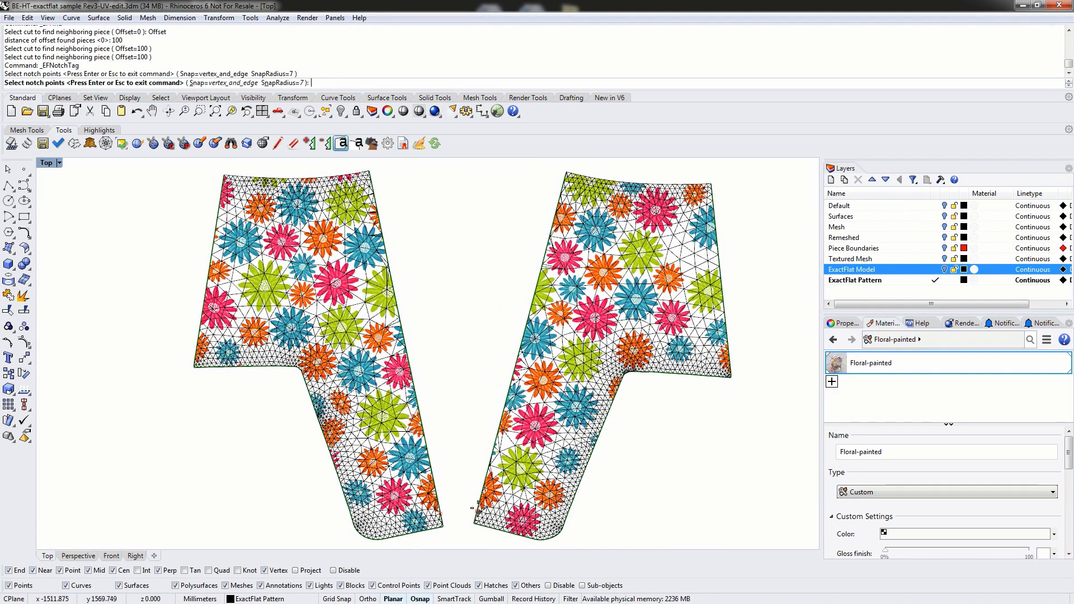
Show the Top viewport in the Shaded display mode while placing notch tags
{"action": "scroll", "coordinate": [479, 509], "scroll_direction": "up", "scroll_amount": 2}
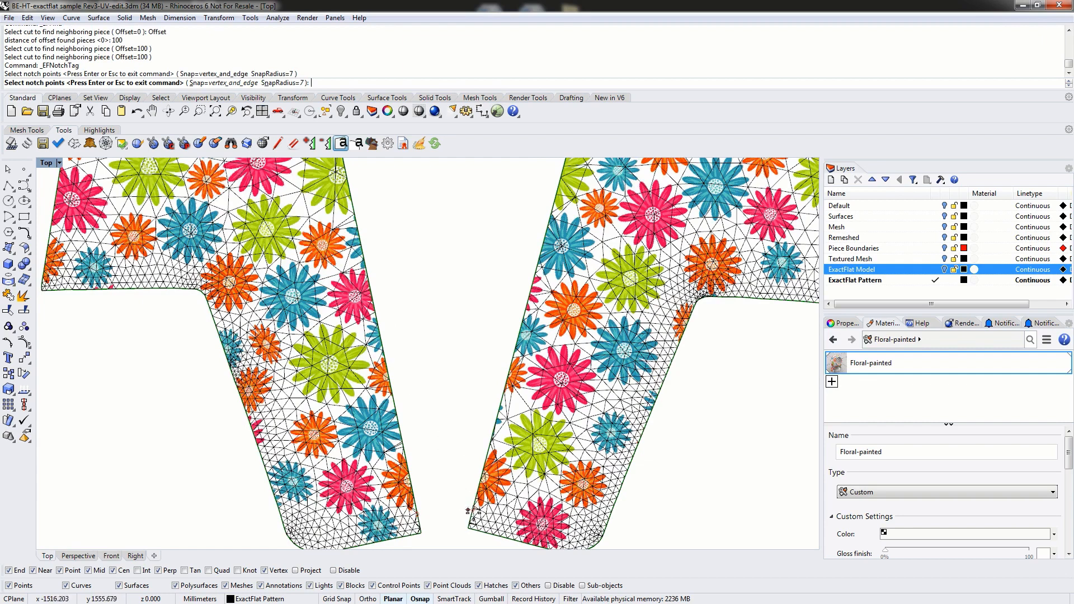
{"action": "left_click", "coordinate": [58, 163]}
{"action": "left_click", "coordinate": [66, 204]}
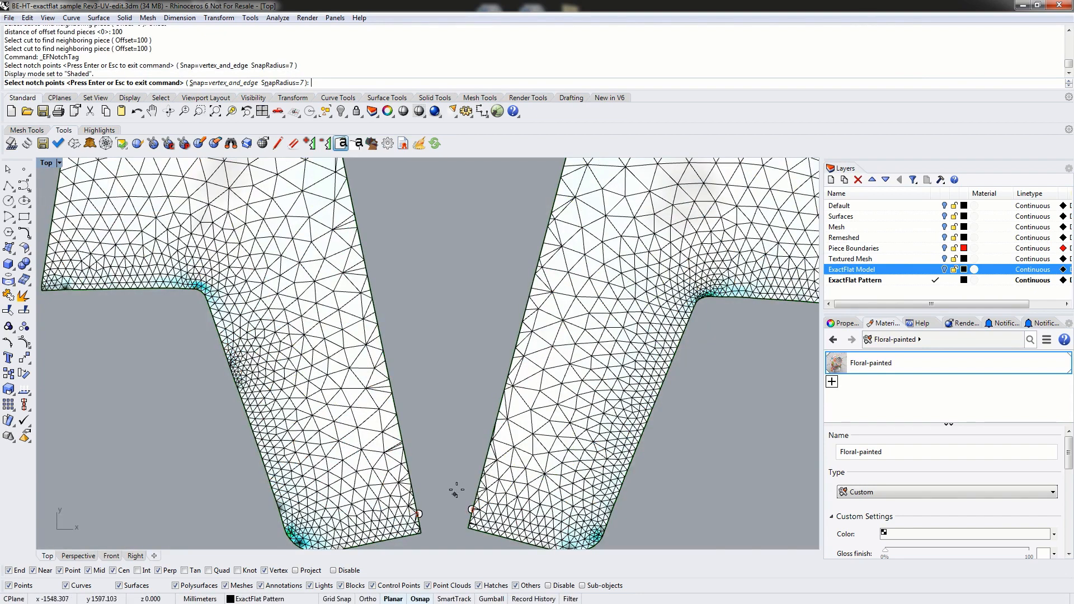
Add five more notch tags up the inner edge of the left L-shaped piece and finish the notch tags
{"action": "left_click", "coordinate": [396, 414]}
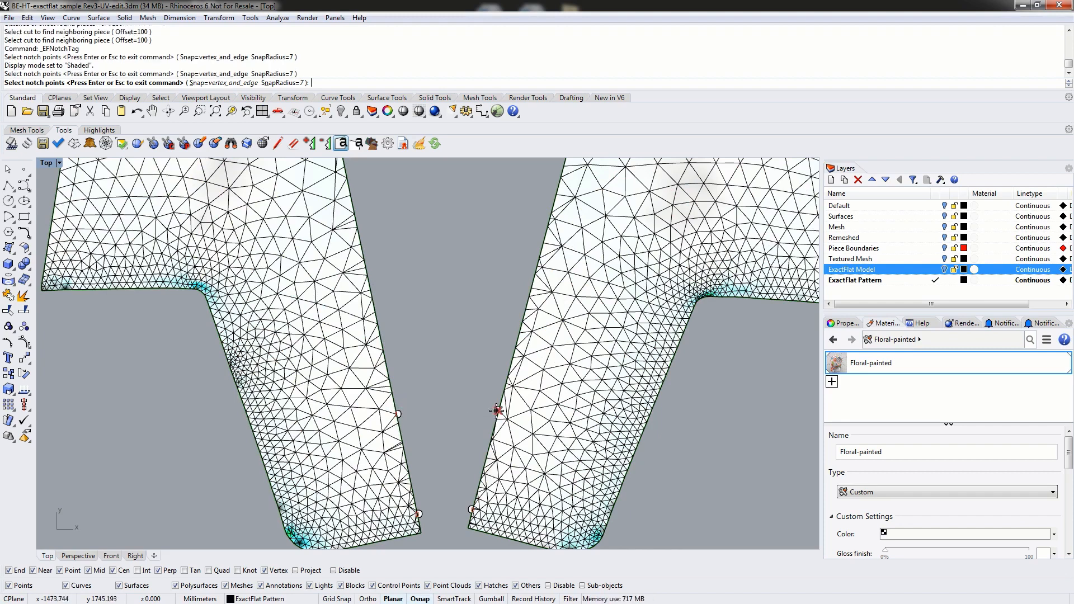
{"action": "left_click", "coordinate": [385, 333]}
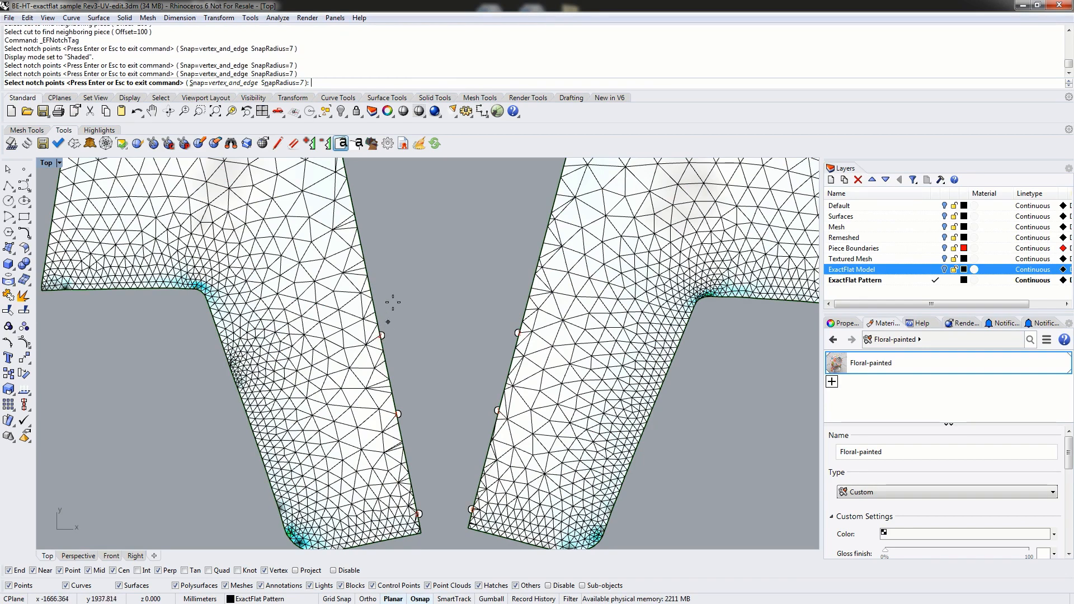
{"action": "scroll", "coordinate": [395, 363], "scroll_direction": "up", "scroll_amount": 3}
{"action": "left_click", "coordinate": [384, 365]}
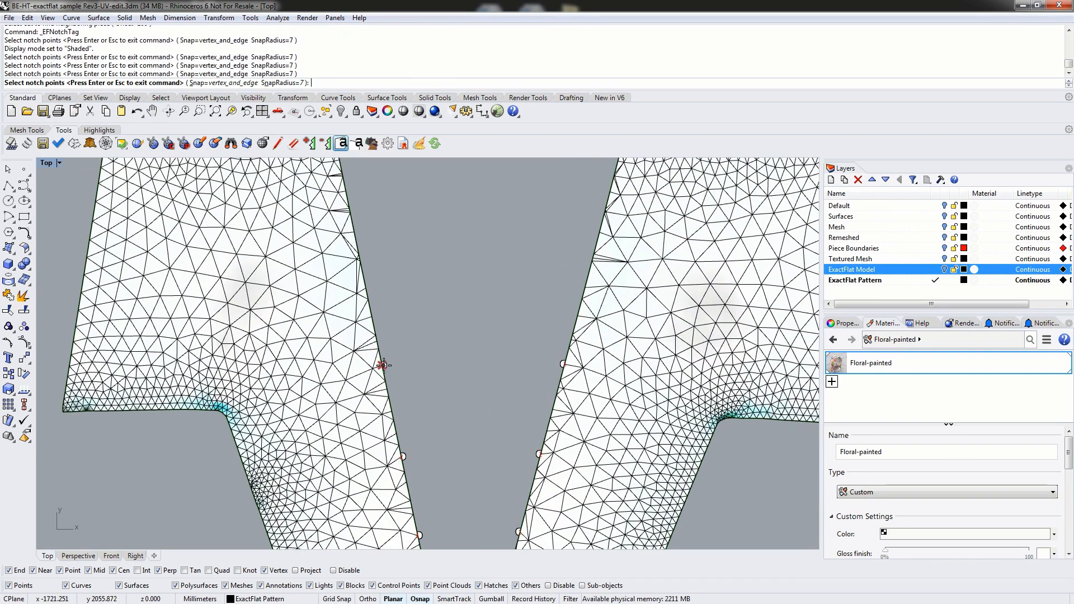
{"action": "left_click", "coordinate": [362, 261]}
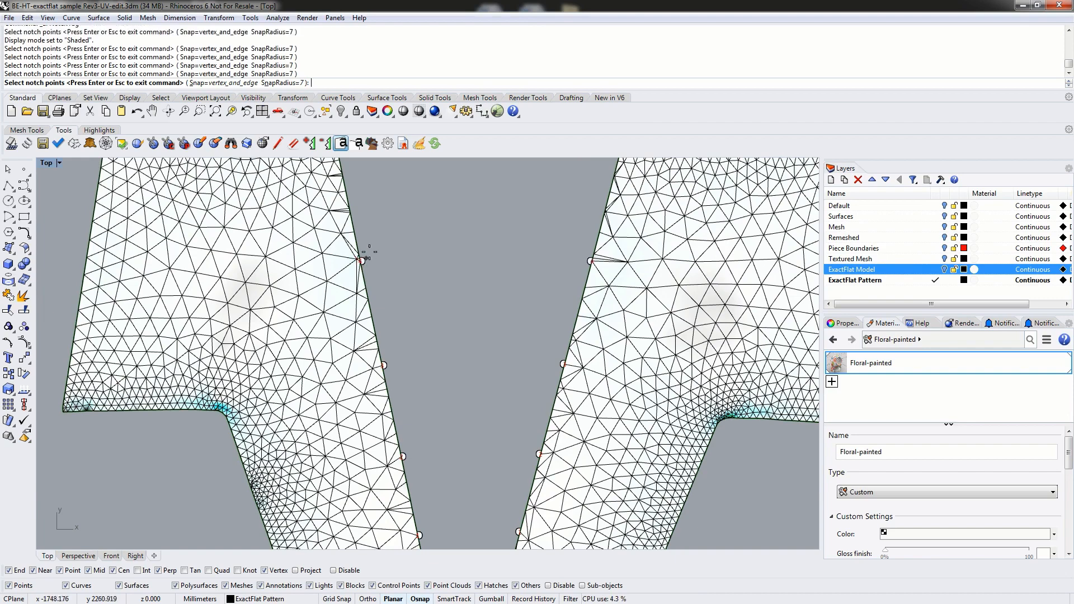
{"action": "right_click_drag", "start_coordinate": [398, 264], "coordinate": [457, 411]}
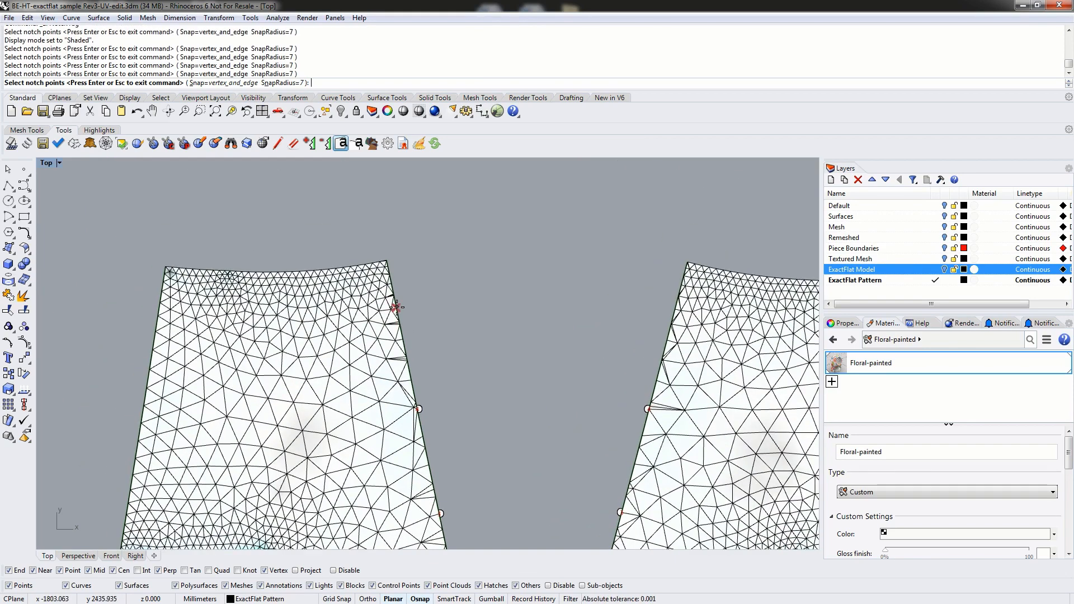
{"action": "left_click", "coordinate": [397, 308]}
{"action": "key", "text": "Return"}
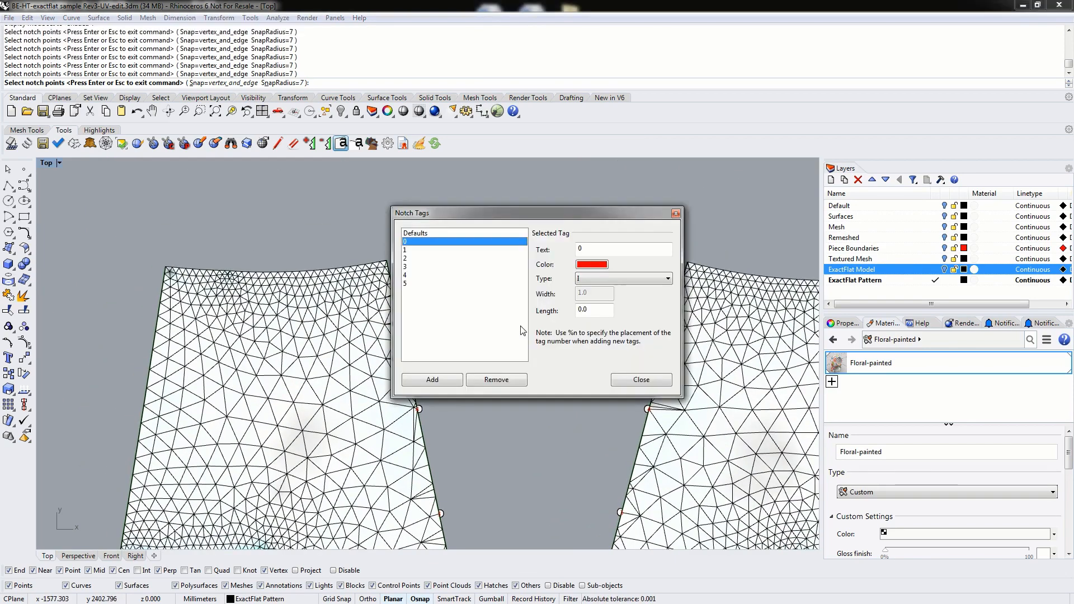
{"action": "left_click", "coordinate": [626, 379]}
Show the full pattern layout in the Top viewport with the Rendered display mode
{"action": "scroll", "coordinate": [595, 367], "scroll_direction": "down", "scroll_amount": 5}
{"action": "right_click_drag", "start_coordinate": [580, 371], "coordinate": [394, 259]}
{"action": "left_click", "coordinate": [46, 163]}
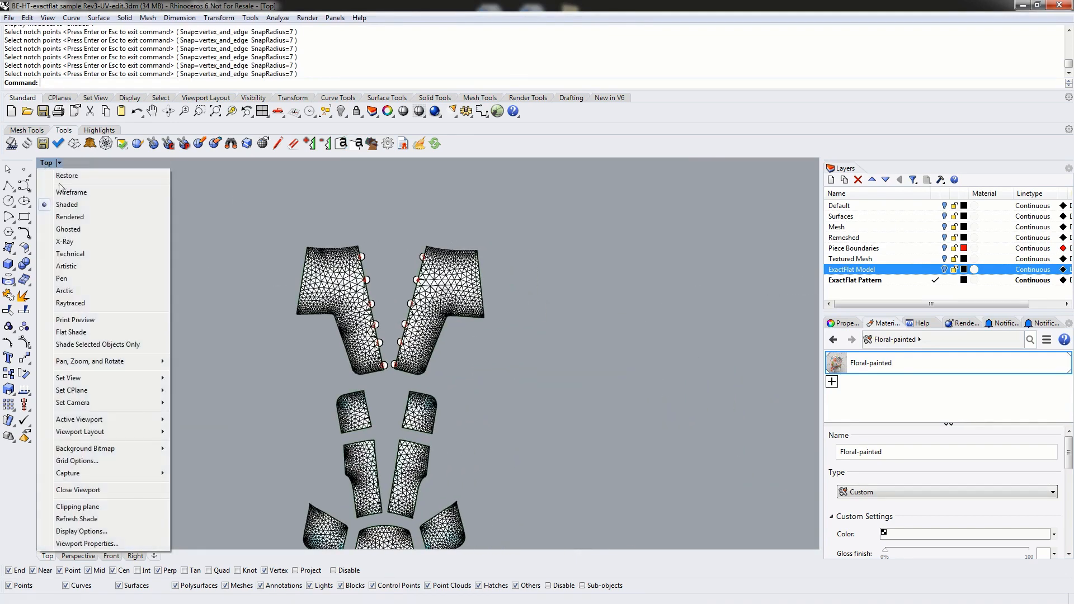
{"action": "left_click", "coordinate": [64, 213]}
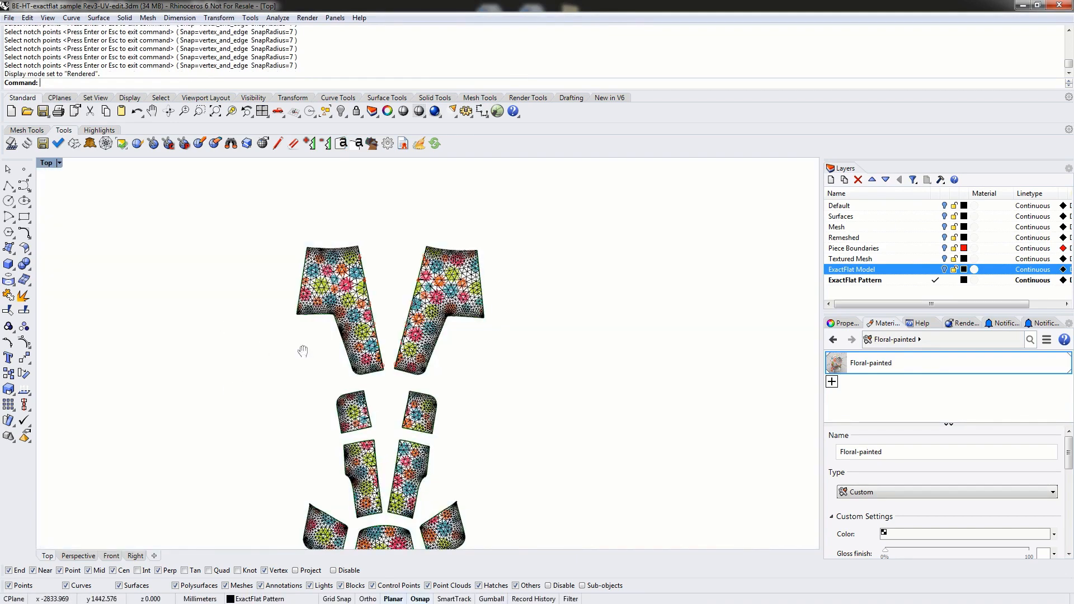
{"action": "scroll", "coordinate": [313, 353], "scroll_direction": "up", "scroll_amount": 2}
{"action": "scroll", "coordinate": [330, 369], "scroll_direction": "down", "scroll_amount": 3}
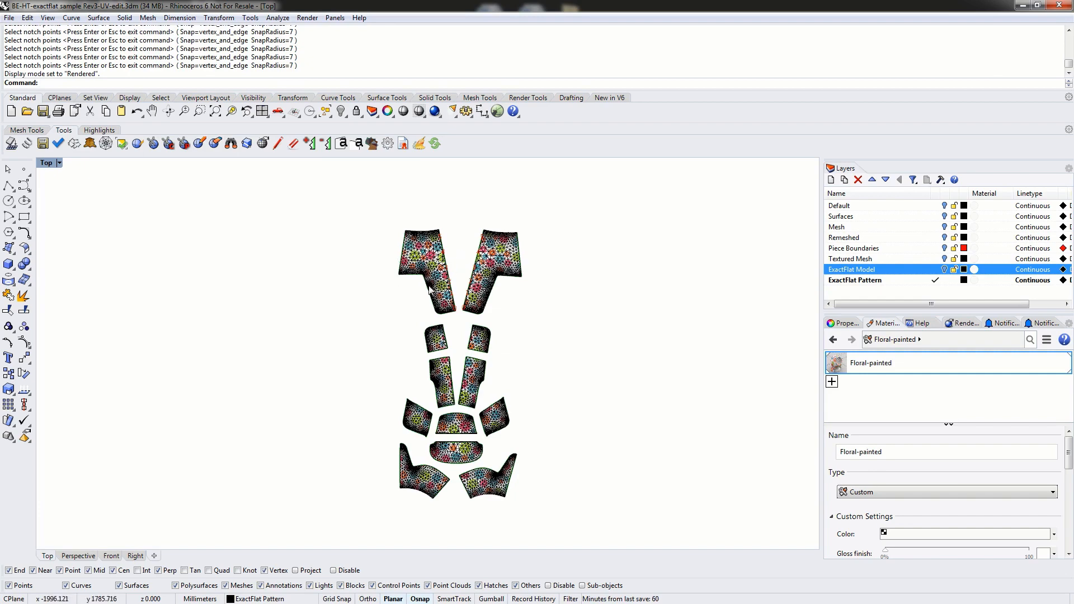
{"action": "scroll", "coordinate": [425, 305], "scroll_direction": "up", "scroll_amount": 2}
{"action": "scroll", "coordinate": [414, 313], "scroll_direction": "down", "scroll_amount": 2}
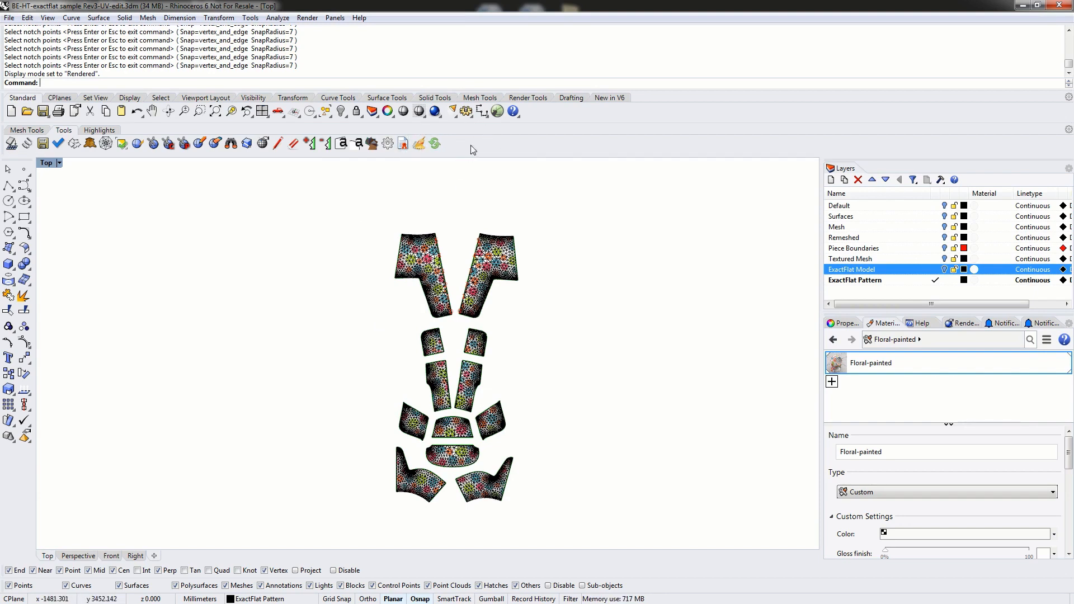
Start the MonarchRender command with all twelve flattened chair pattern pieces as the objects to render
{"action": "type", "text": "MonarchRender"}
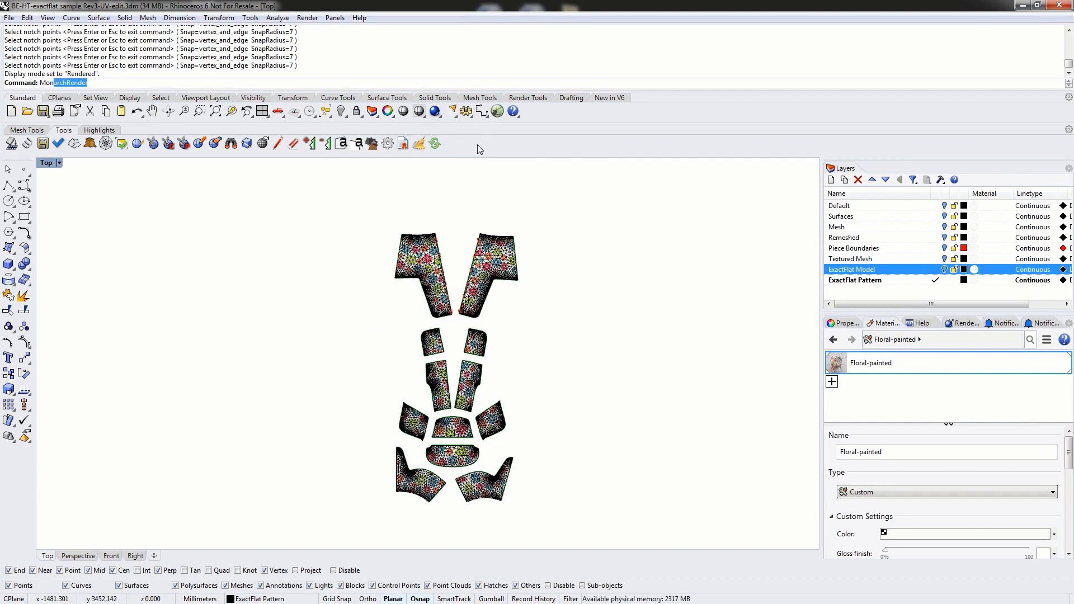
{"action": "key", "text": "Return"}
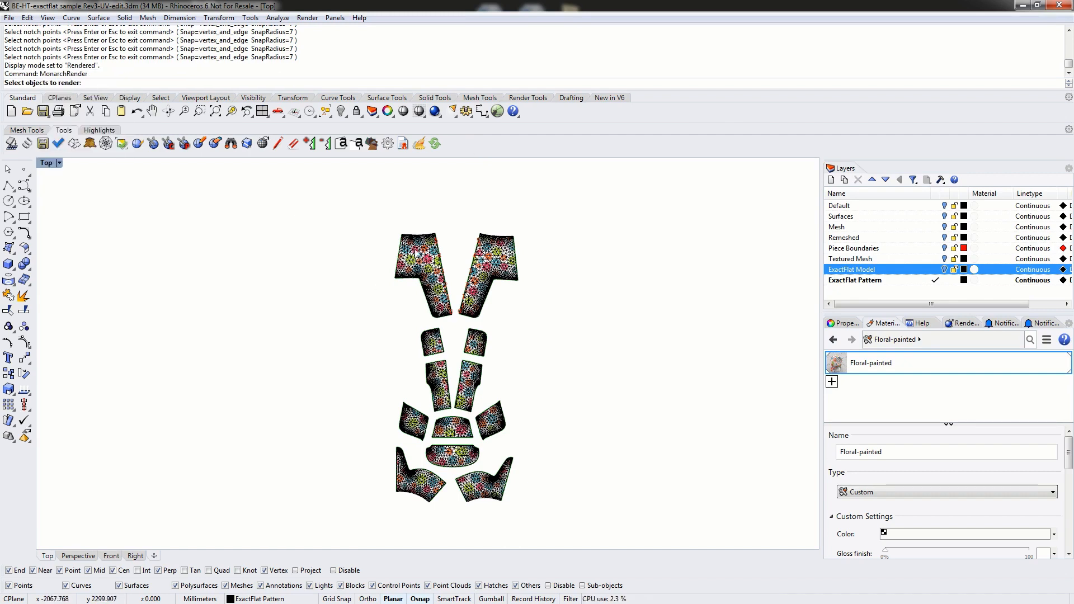
{"action": "left_click", "coordinate": [420, 258]}
{"action": "left_click", "coordinate": [495, 262]}
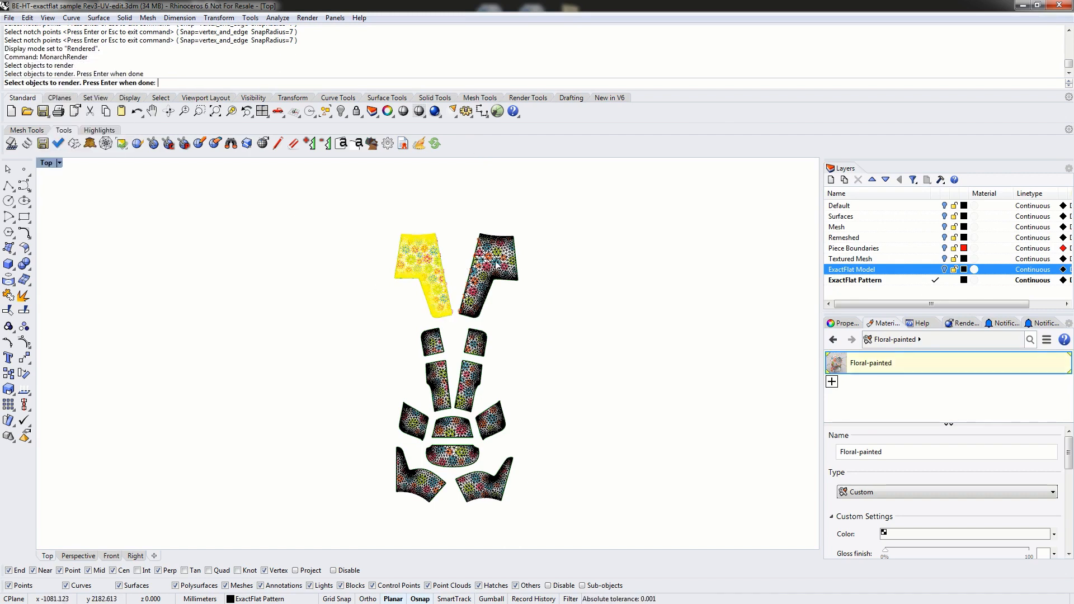
{"action": "left_click", "coordinate": [432, 342]}
{"action": "left_click", "coordinate": [475, 342]}
{"action": "left_click", "coordinate": [446, 386]}
{"action": "left_click", "coordinate": [469, 386]}
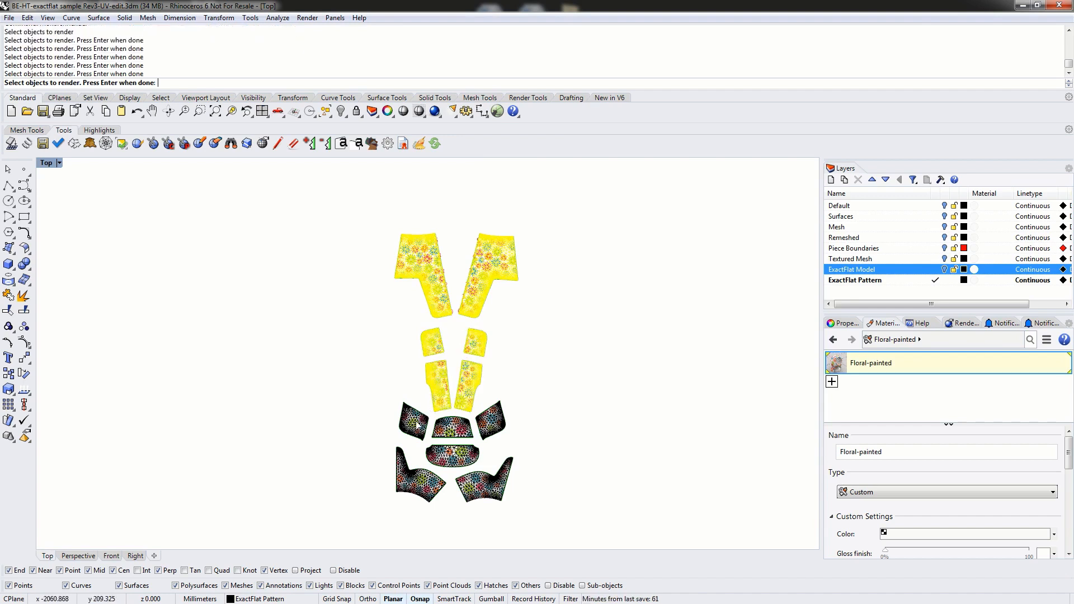
{"action": "left_click", "coordinate": [414, 420]}
{"action": "left_click", "coordinate": [451, 428]}
{"action": "left_click", "coordinate": [489, 421]}
{"action": "left_click", "coordinate": [452, 455]}
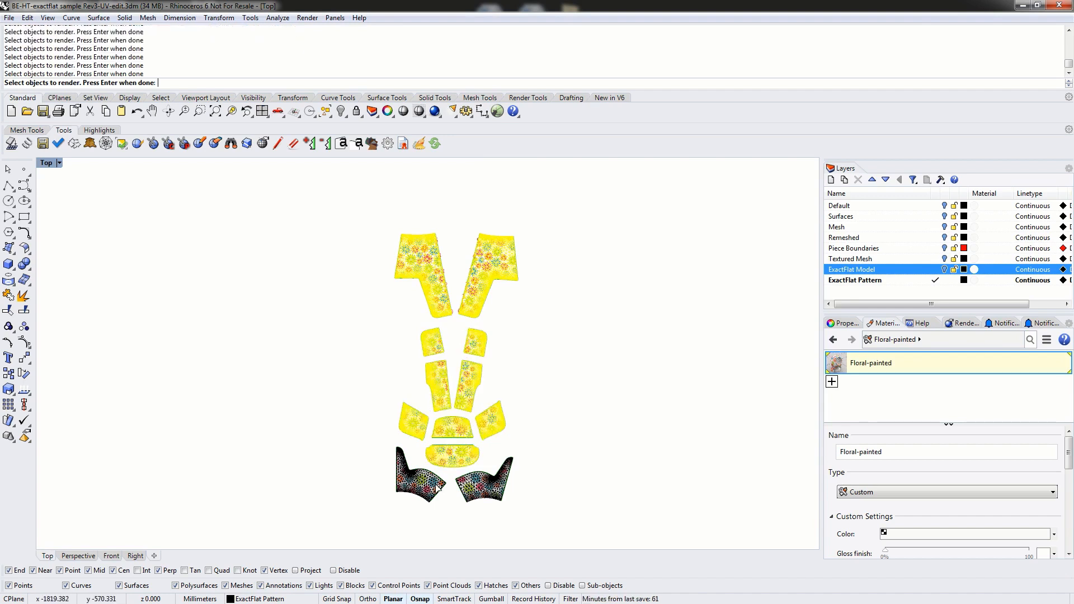
{"action": "left_click", "coordinate": [420, 478]}
{"action": "left_click", "coordinate": [473, 496]}
{"action": "key", "text": "Return"}
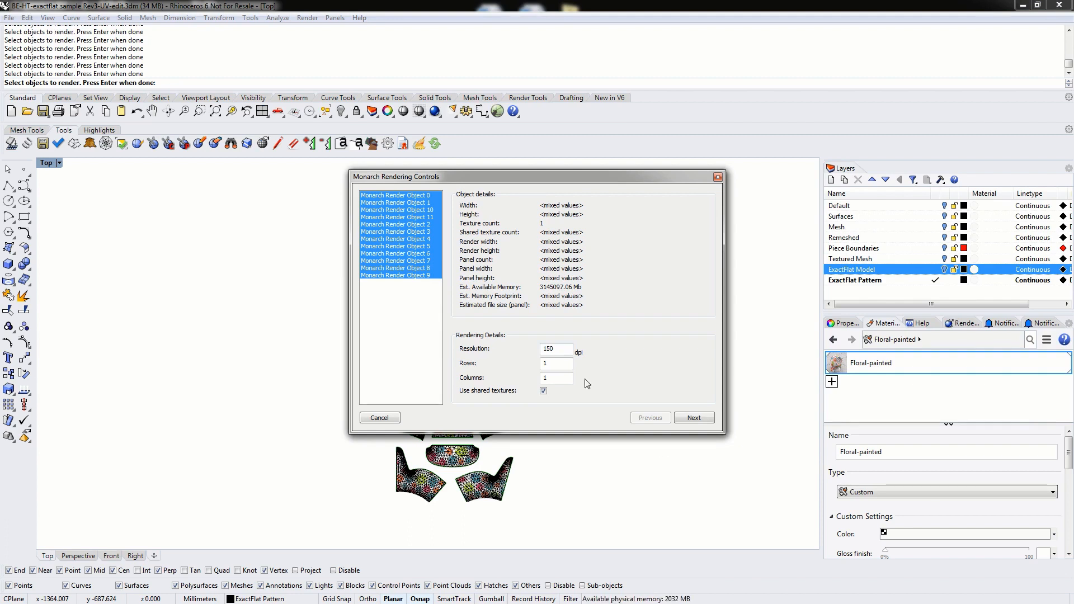
Accept the 150 dpi, one-row, one-column rendering details with shared textures and keep No Conversion for the floral texture
{"action": "left_click", "coordinate": [700, 423]}
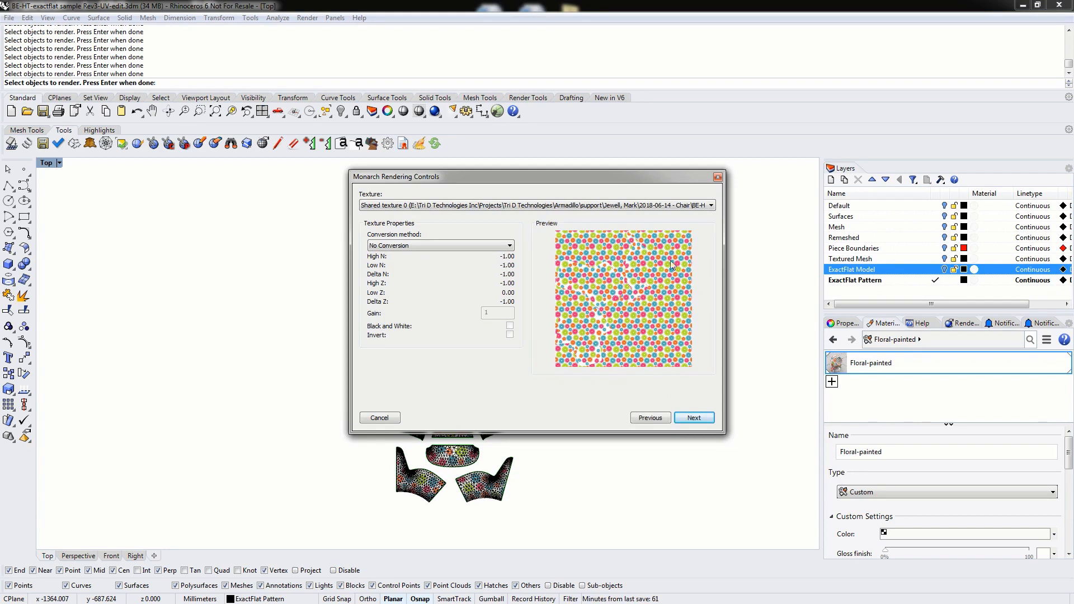
{"action": "left_click", "coordinate": [475, 245]}
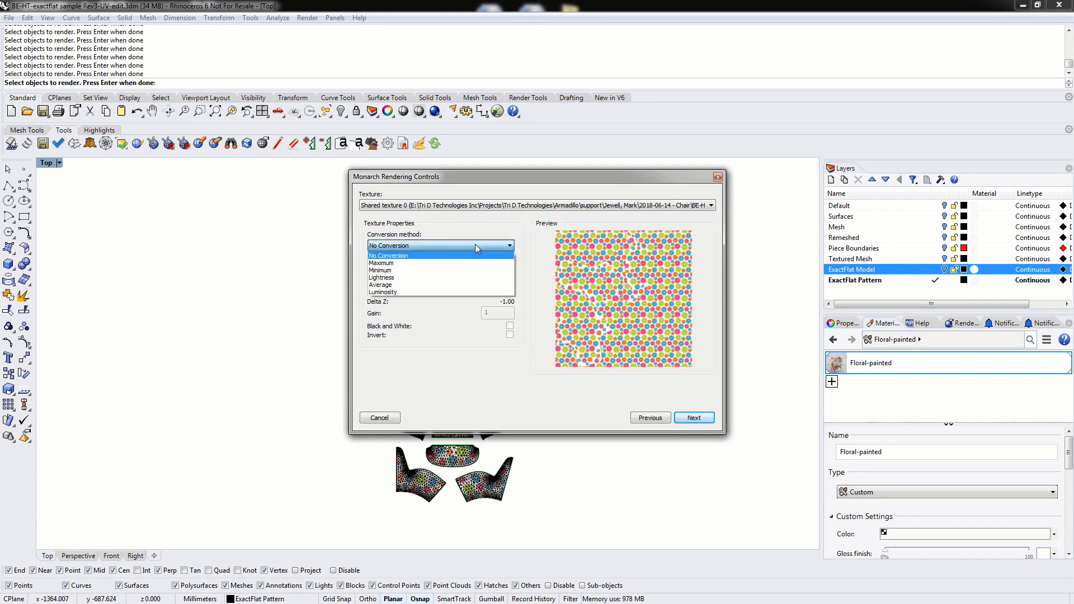
{"action": "left_click", "coordinate": [532, 224]}
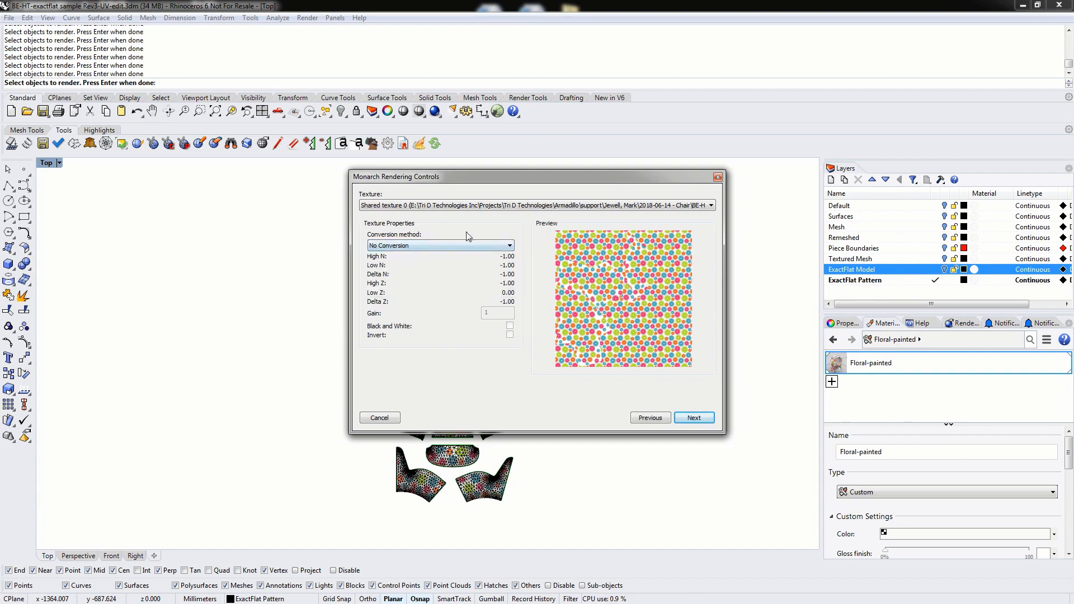
{"action": "left_click", "coordinate": [696, 419]}
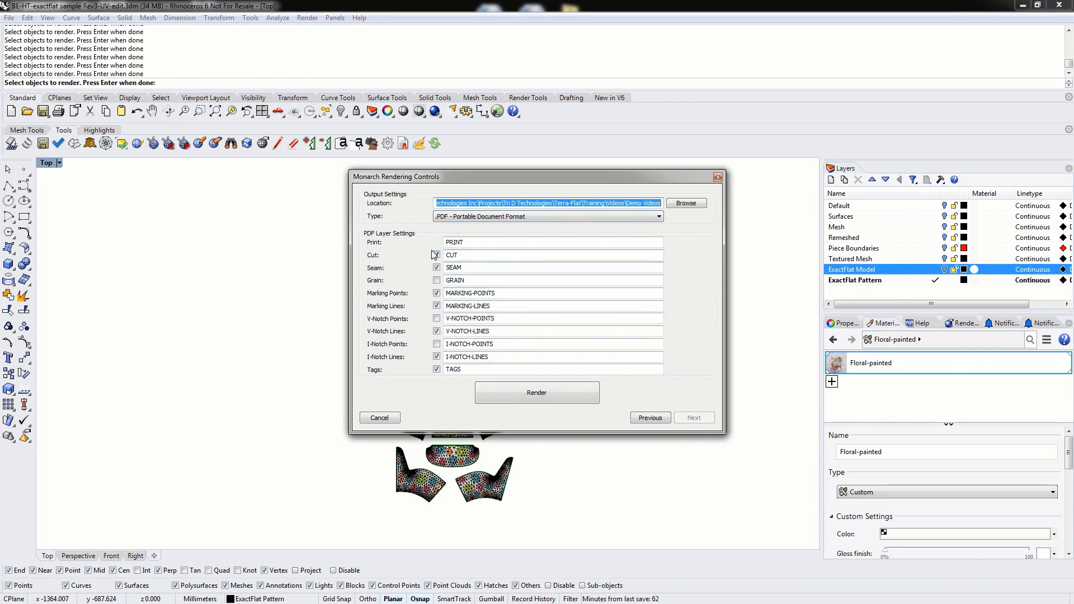
Keep PDF as the output type and exclude the marking points, marking lines and V-notch lines from the PDF layers
{"action": "left_click", "coordinate": [447, 219]}
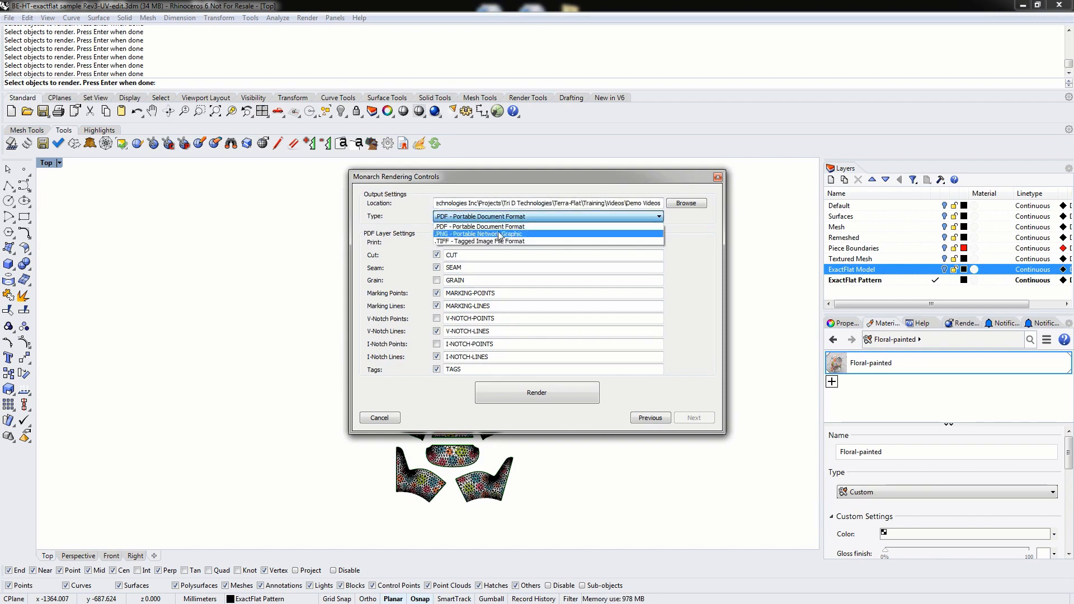
{"action": "left_click", "coordinate": [416, 216]}
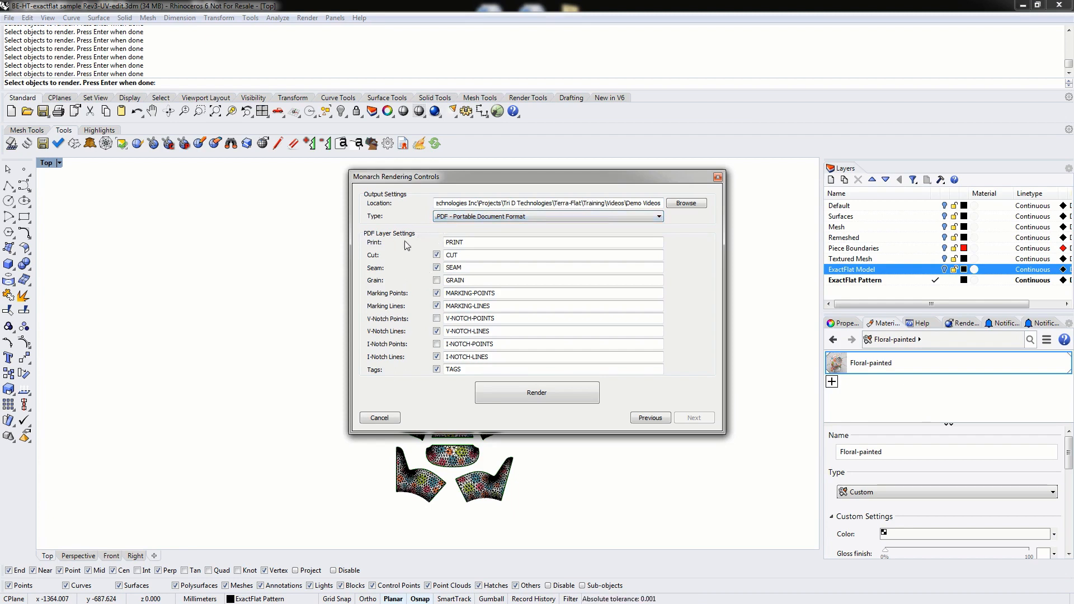
{"action": "left_click", "coordinate": [473, 269]}
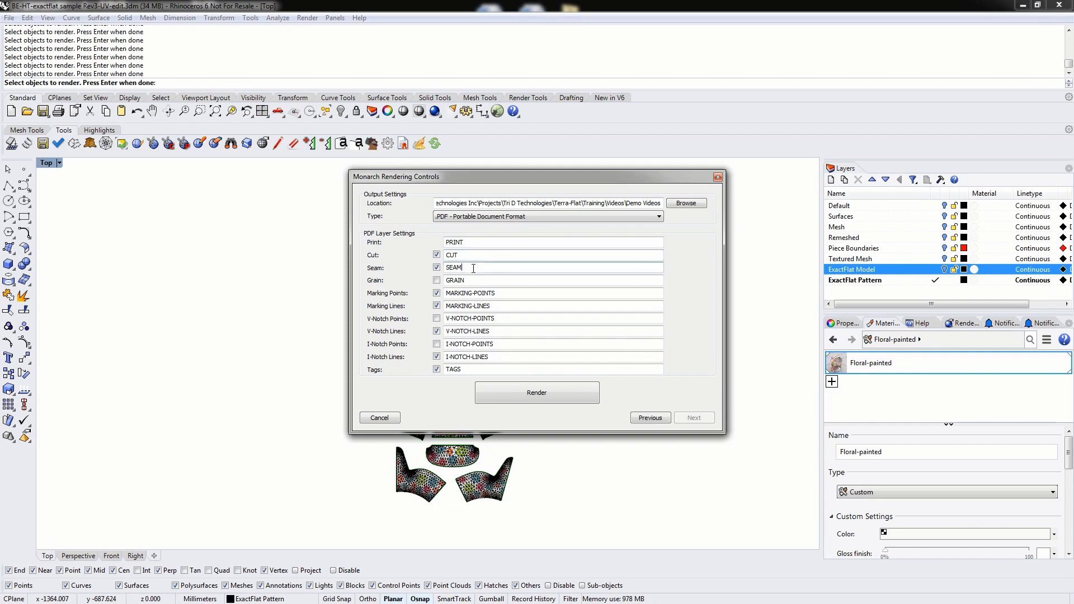
{"action": "left_click_drag", "start_coordinate": [475, 267], "coordinate": [439, 272]}
{"action": "left_click", "coordinate": [475, 281]}
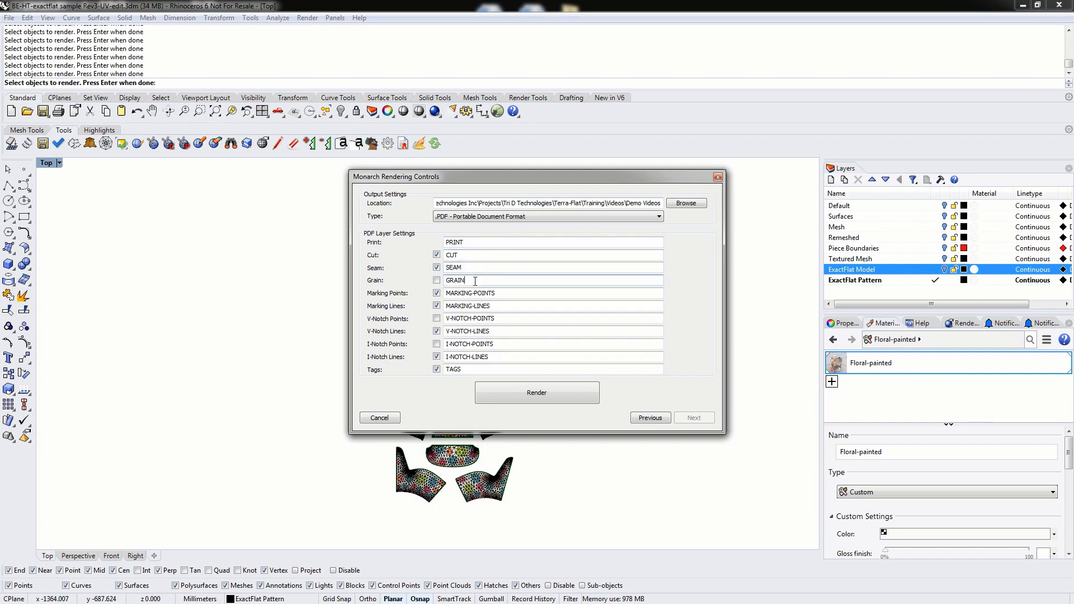
{"action": "left_click", "coordinate": [515, 293]}
{"action": "left_click", "coordinate": [437, 293]}
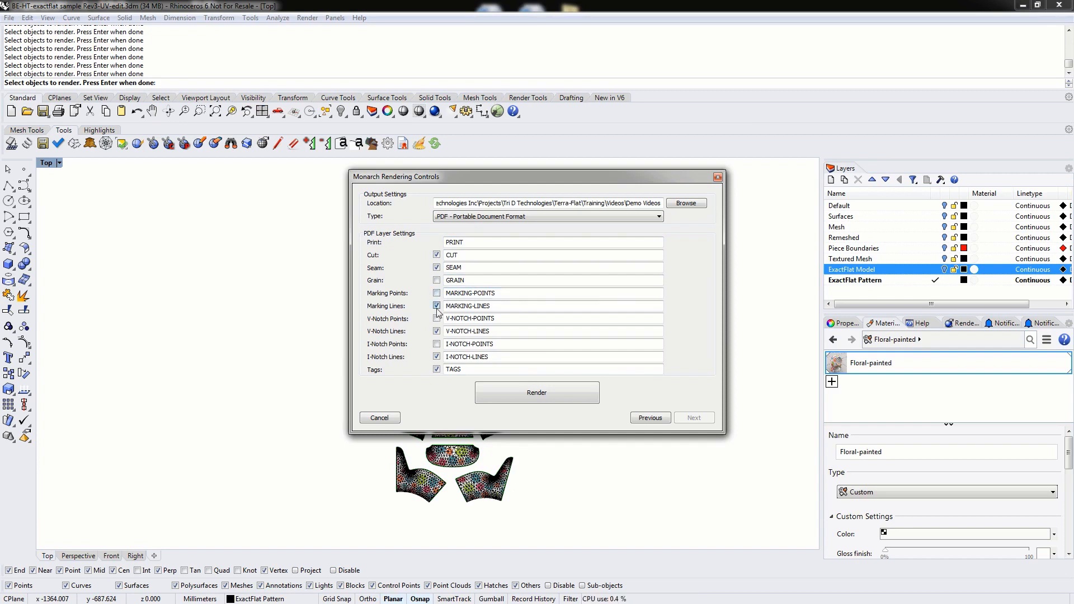
{"action": "left_click", "coordinate": [436, 306]}
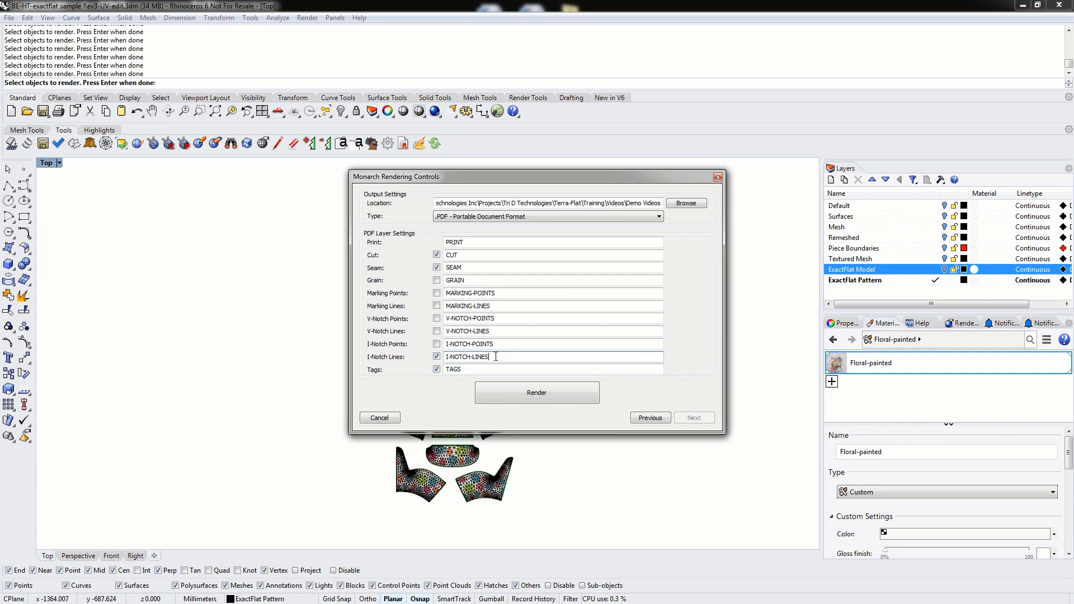
Name the I-notch lines layer NOTCH and render the pattern pieces to the Demo Videos folder
{"action": "double_click", "coordinate": [487, 358]}
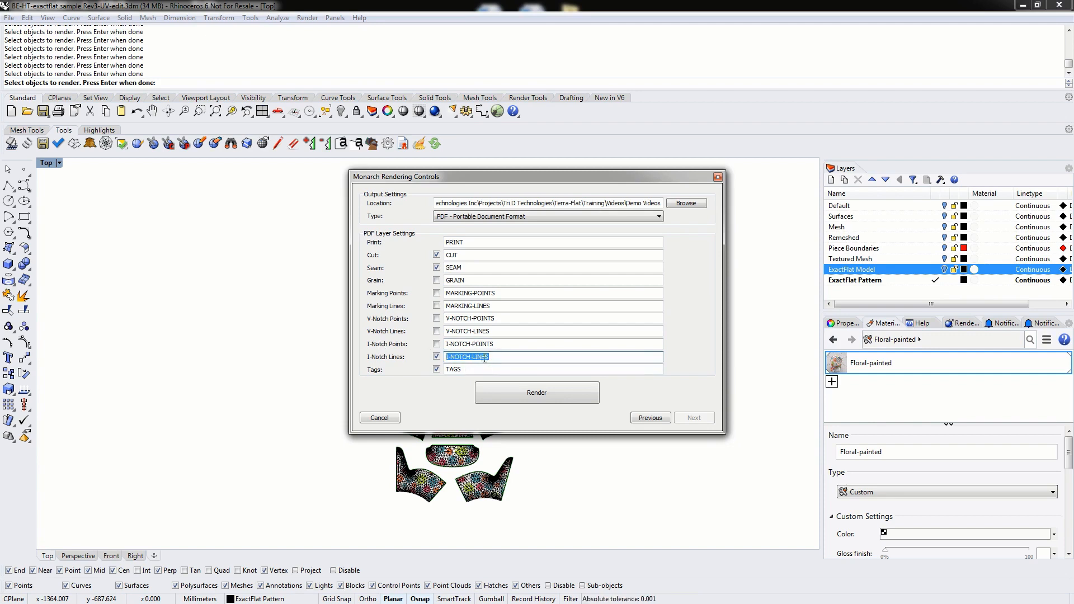
{"action": "type", "text": "NOTCH"}
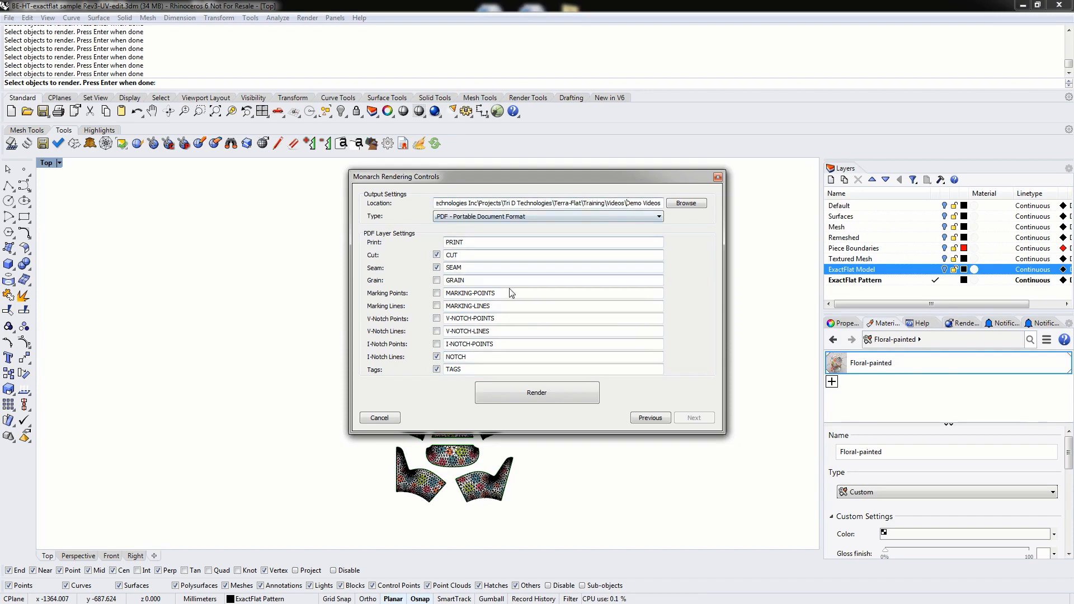
{"action": "left_click", "coordinate": [545, 395]}
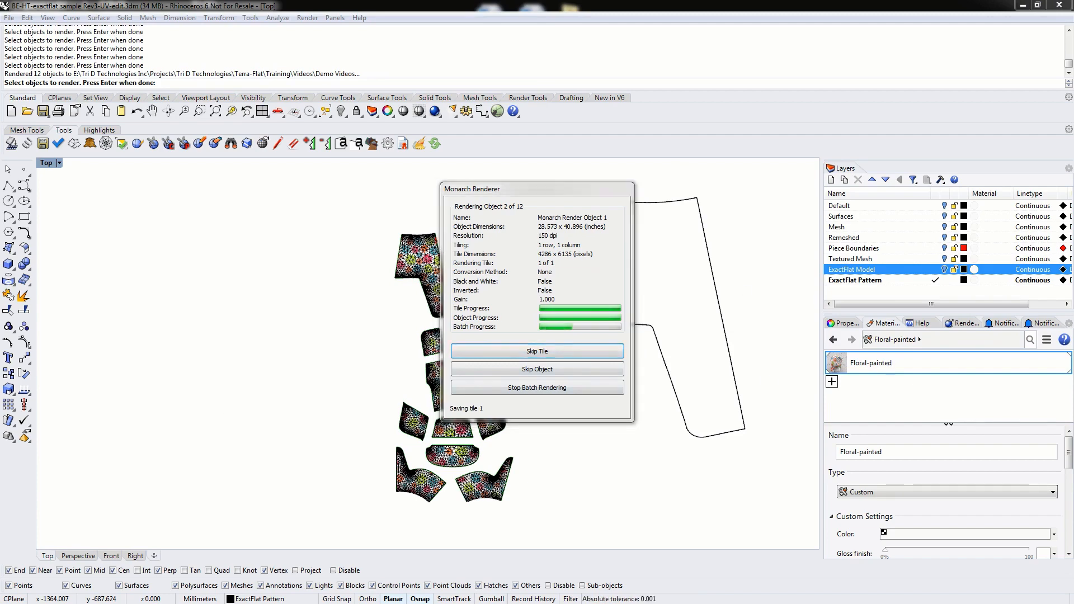
Switch to the Demo Videos folder in Windows Explorer and open Monarch_Render_Object_0.pdf in a maximized Adobe Acrobat window
{"action": "left_click_drag", "start_coordinate": [0, 112], "coordinate": [261, 84]}
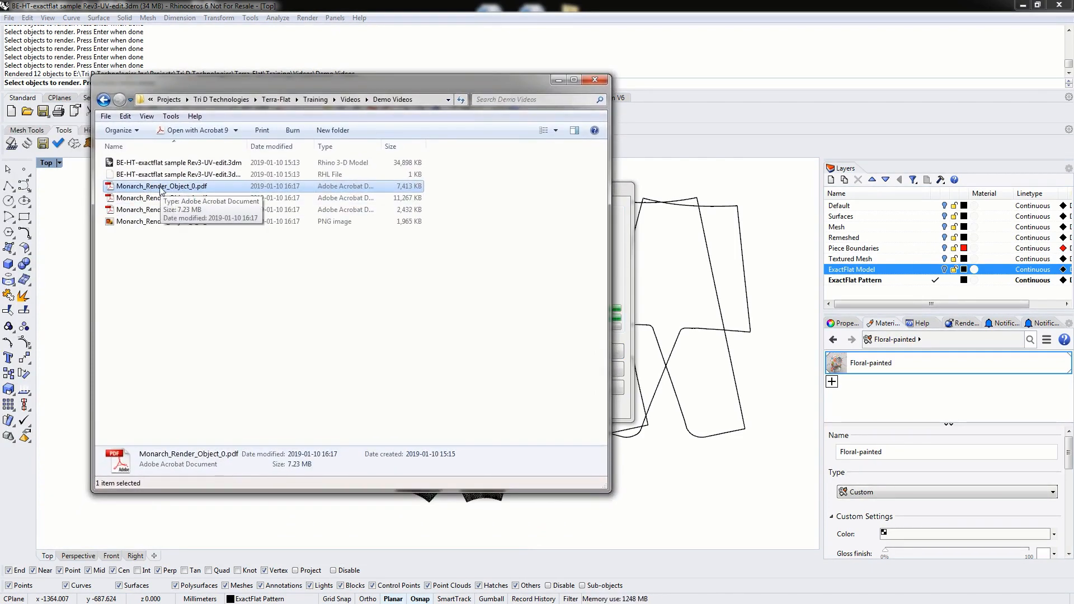
{"action": "left_click", "coordinate": [231, 329]}
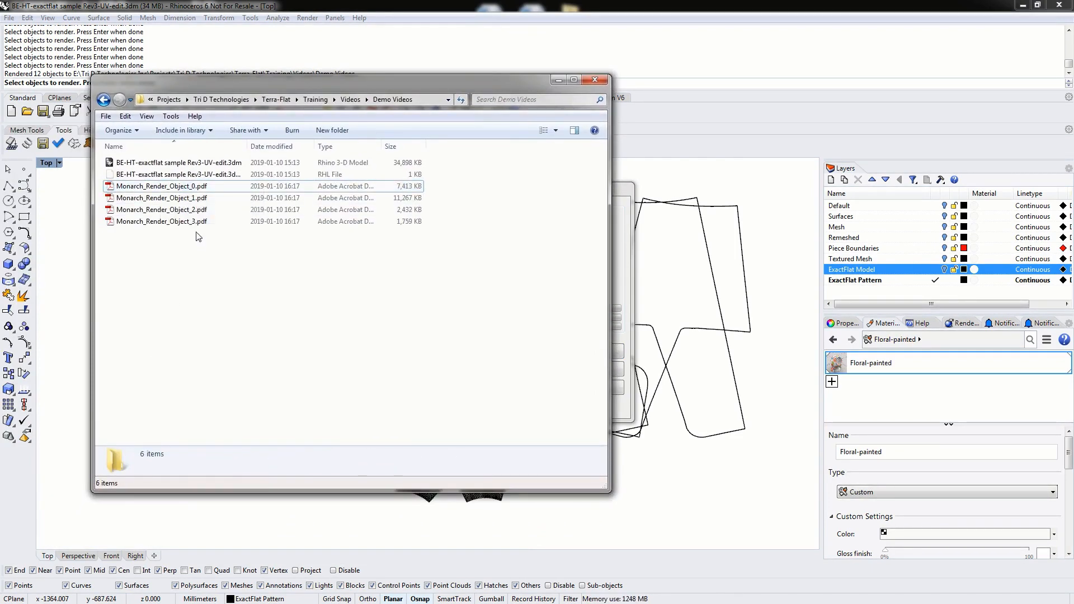
{"action": "double_click", "coordinate": [179, 189]}
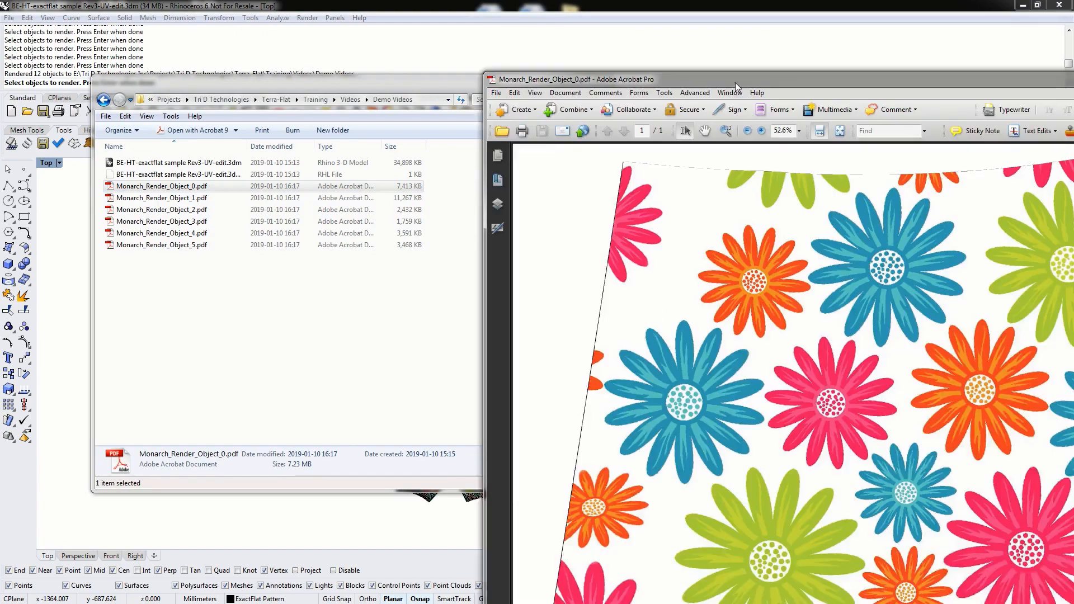
{"action": "left_click_drag", "start_coordinate": [735, 82], "coordinate": [380, 44]}
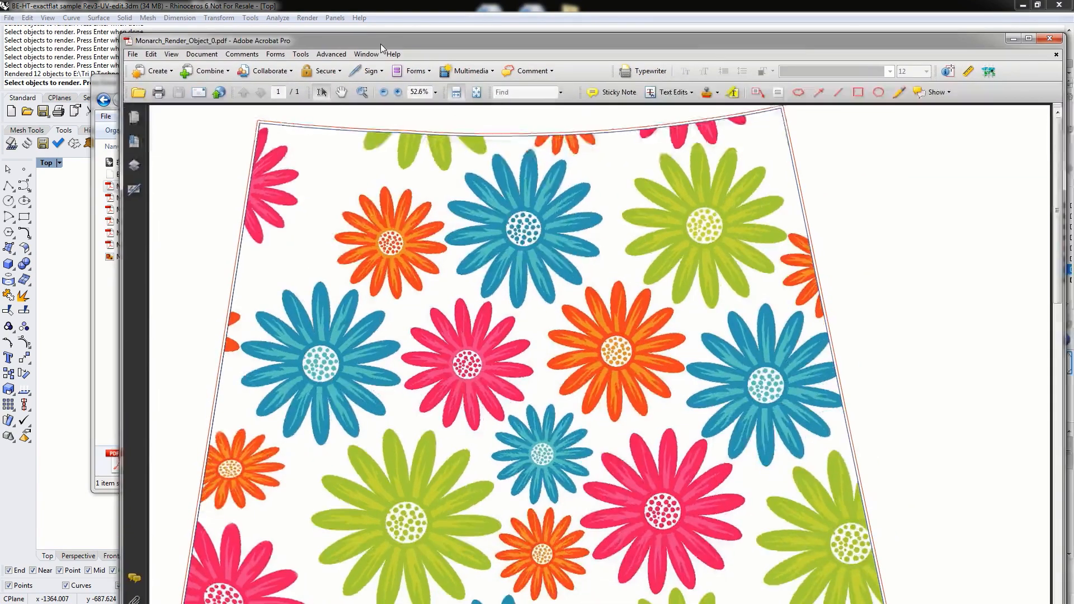
{"action": "double_click", "coordinate": [380, 43]}
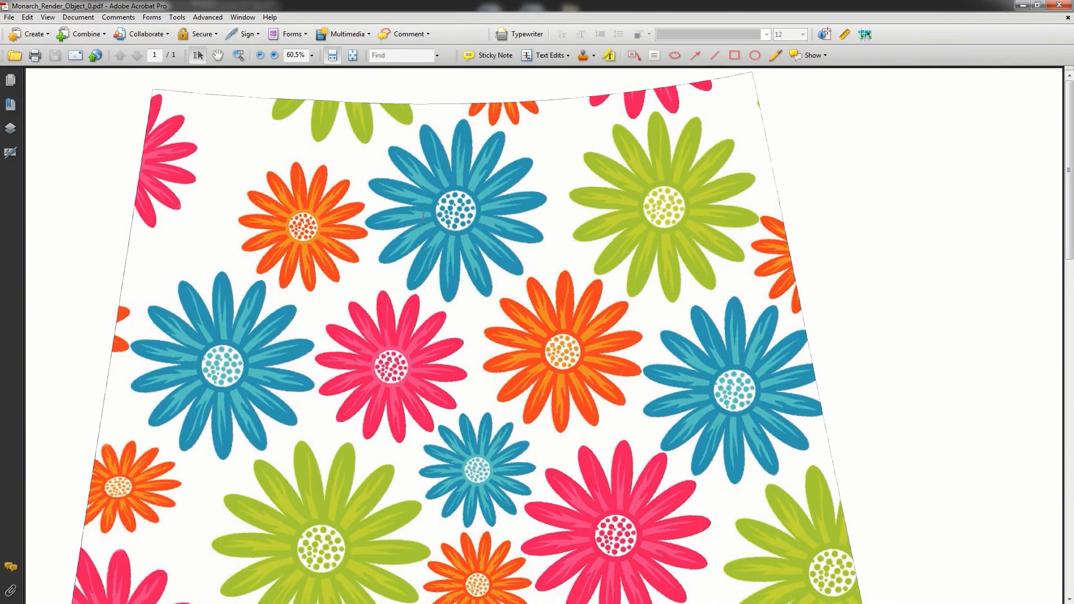
Examine the floral print on the whole rendered piece and the cut and seam lines along its long slanted edge
{"action": "scroll", "coordinate": [512, 241], "scroll_direction": "down", "scroll_amount": 5}
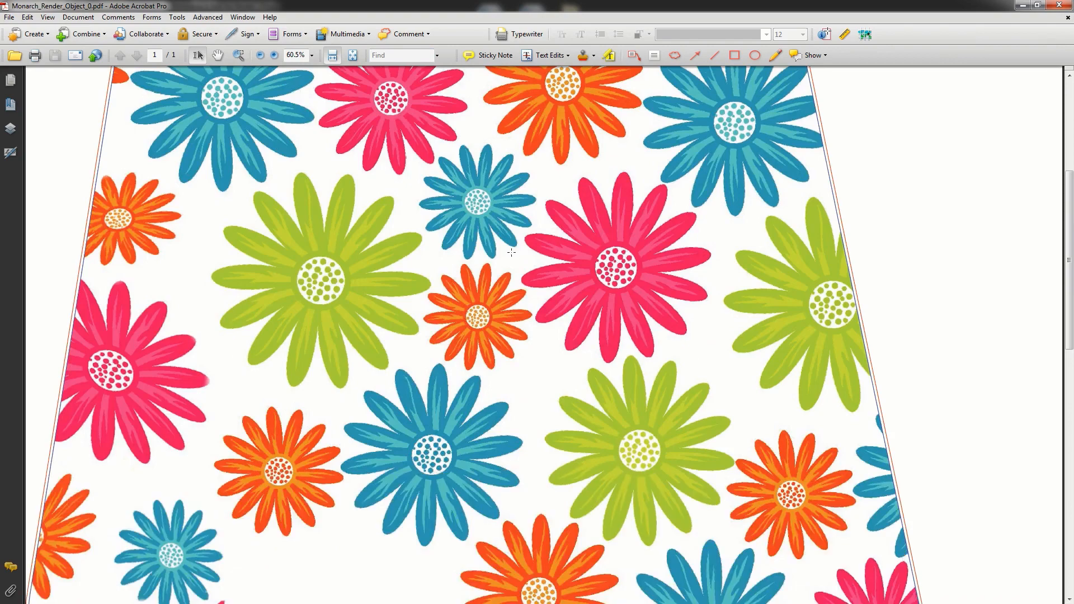
{"action": "scroll", "coordinate": [511, 252], "scroll_direction": "down", "scroll_amount": 3, "text": "ctrl"}
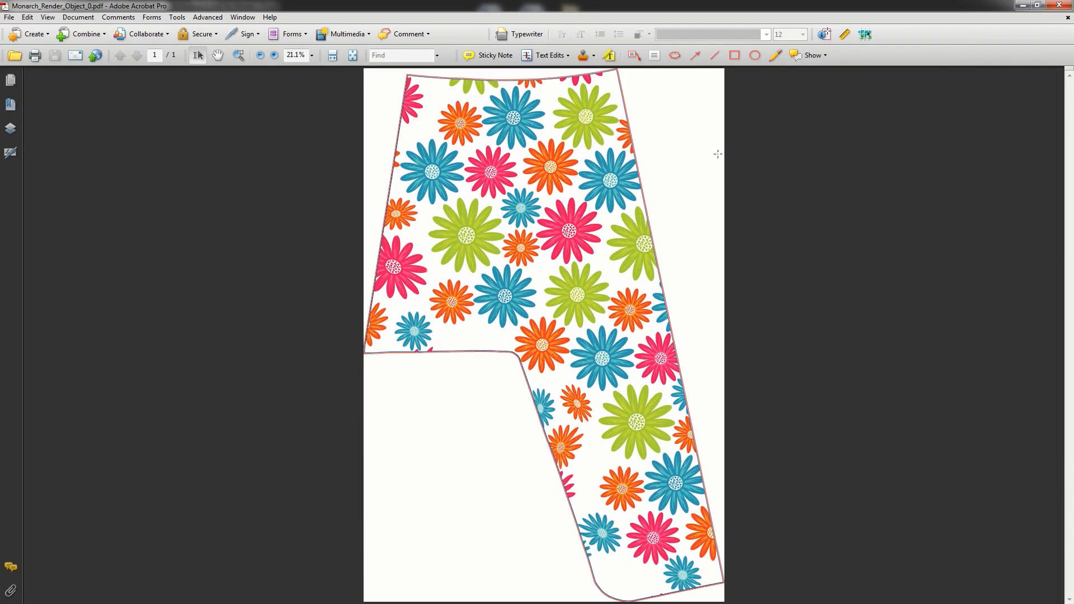
{"action": "left_click", "coordinate": [239, 55]}
{"action": "left_click_drag", "start_coordinate": [613, 74], "coordinate": [653, 147]}
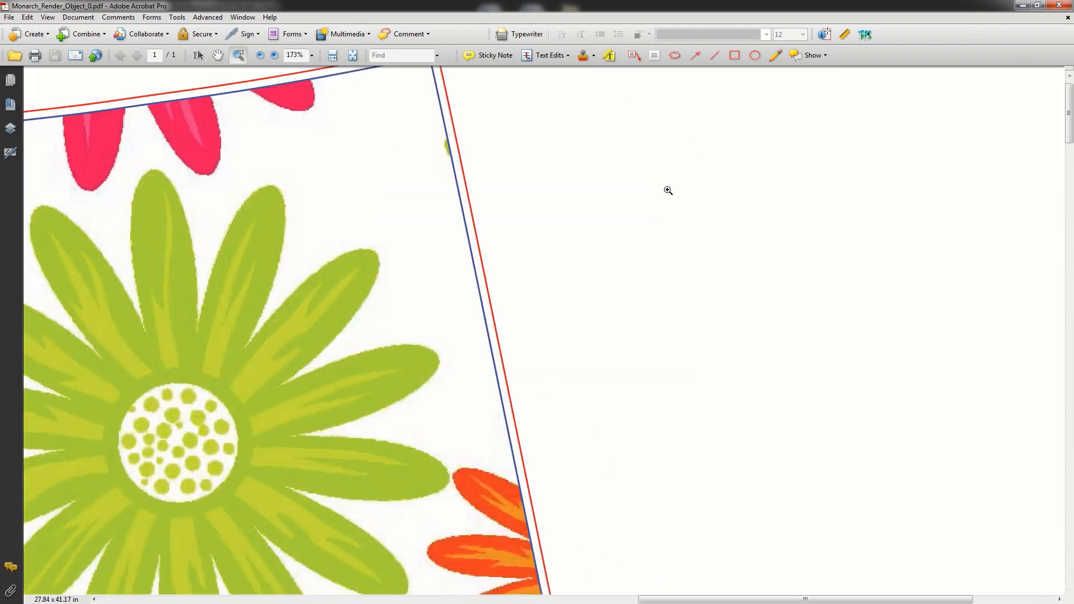
{"action": "scroll", "coordinate": [878, 264], "scroll_direction": "down", "scroll_amount": 10}
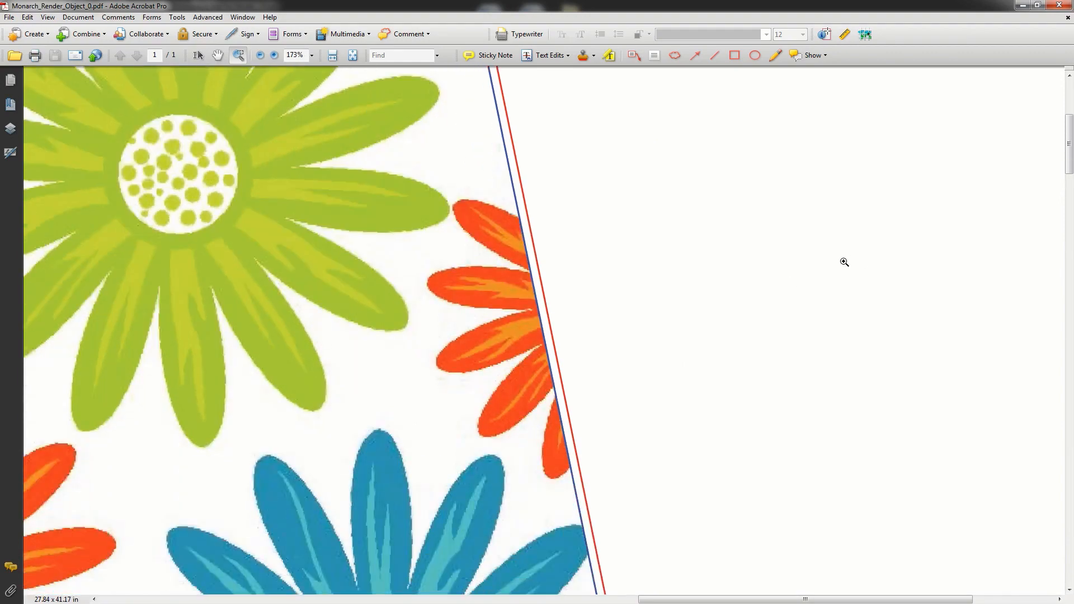
{"action": "scroll", "coordinate": [843, 264], "scroll_direction": "down", "scroll_amount": 6}
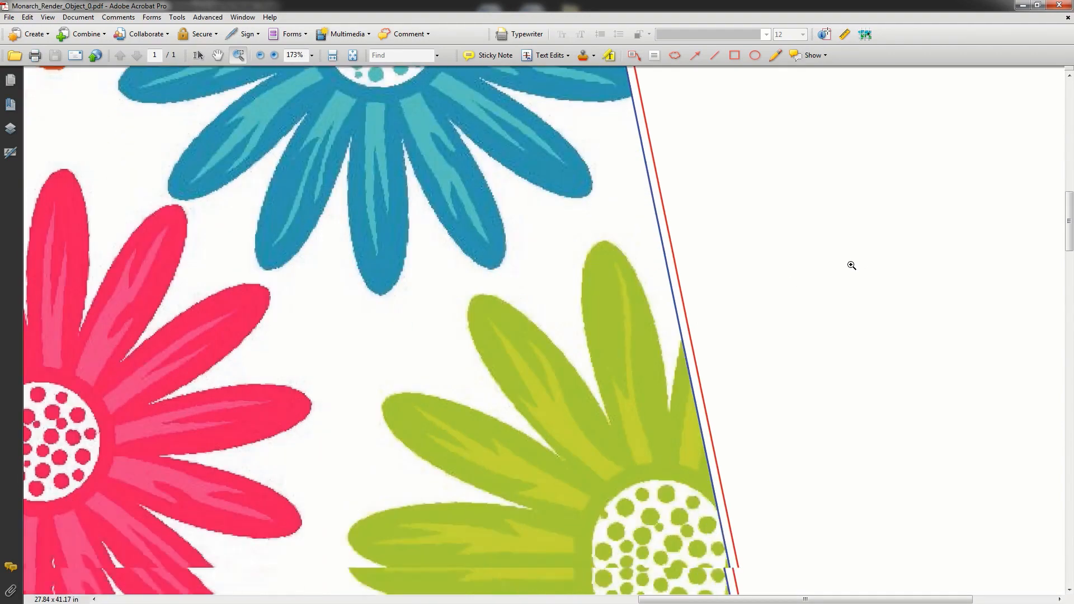
{"action": "scroll", "coordinate": [851, 266], "scroll_direction": "down", "scroll_amount": 3}
{"action": "scroll", "coordinate": [853, 269], "scroll_direction": "down", "scroll_amount": 10}
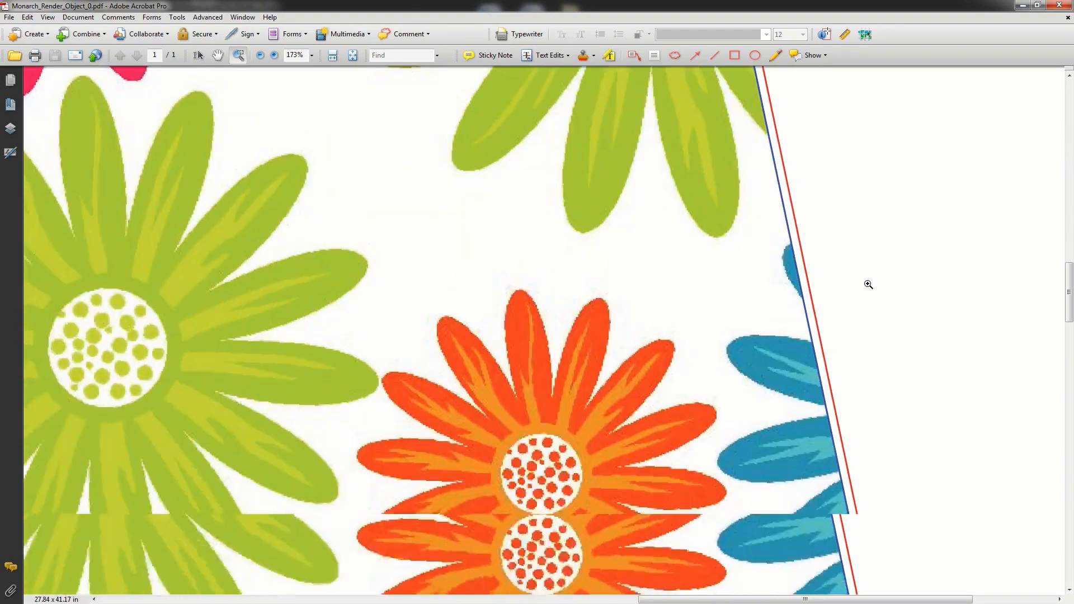
{"action": "scroll", "coordinate": [913, 318], "scroll_direction": "down", "scroll_amount": 3}
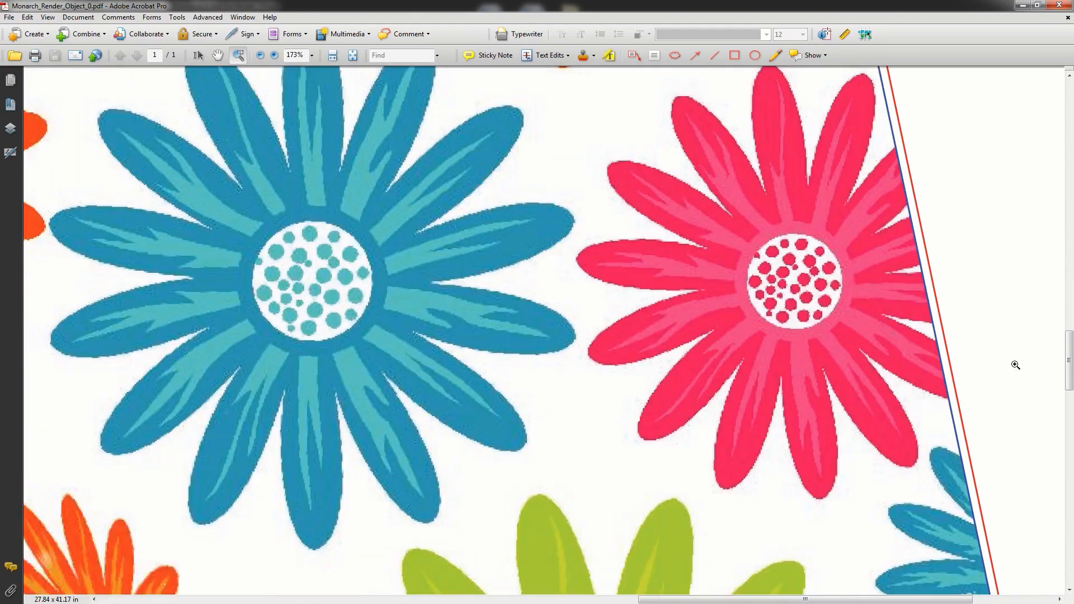
{"action": "left_click_drag", "start_coordinate": [923, 598], "coordinate": [995, 599]}
{"action": "left_click_drag", "start_coordinate": [1070, 360], "coordinate": [1070, 466]}
{"action": "left_click_drag", "start_coordinate": [972, 600], "coordinate": [989, 599]}
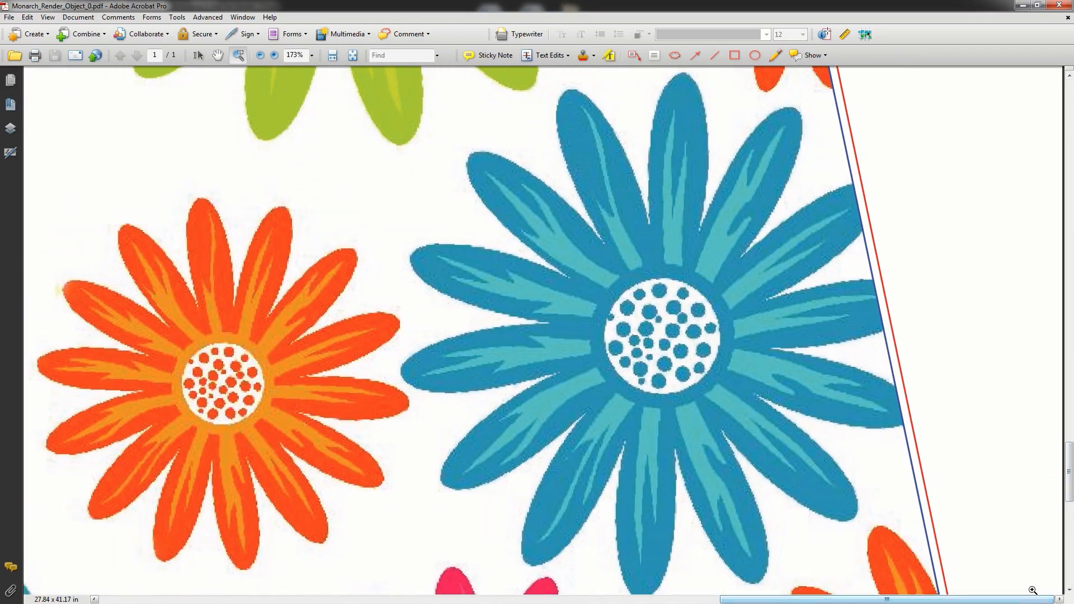
{"action": "left_click_drag", "start_coordinate": [1070, 472], "coordinate": [1059, 93]}
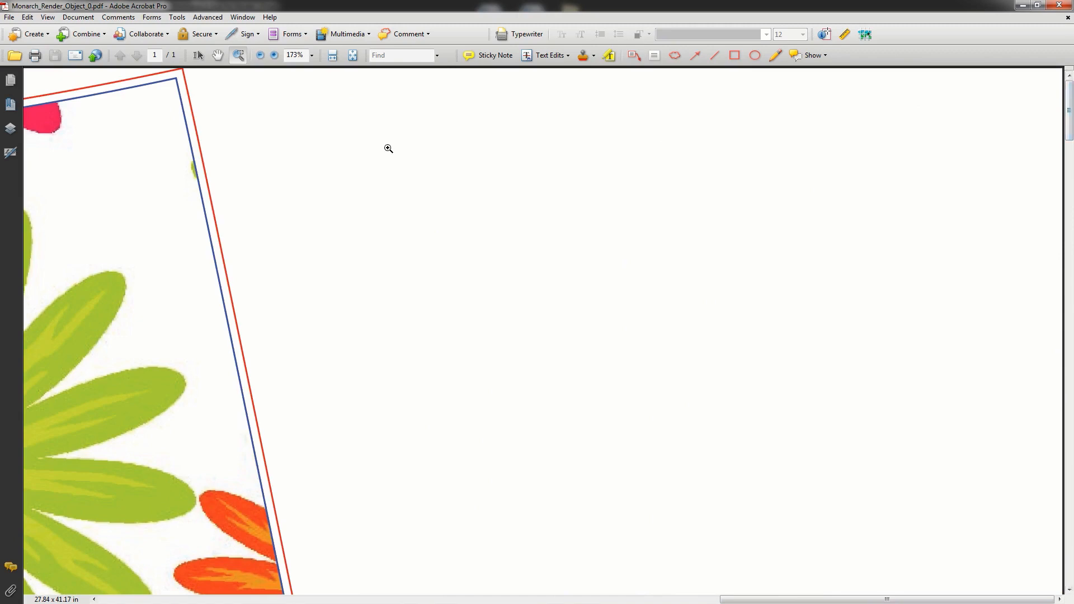
Close the rendered PDF and return to the pattern layout in Rhinoceros
{"action": "left_click", "coordinate": [1059, 6]}
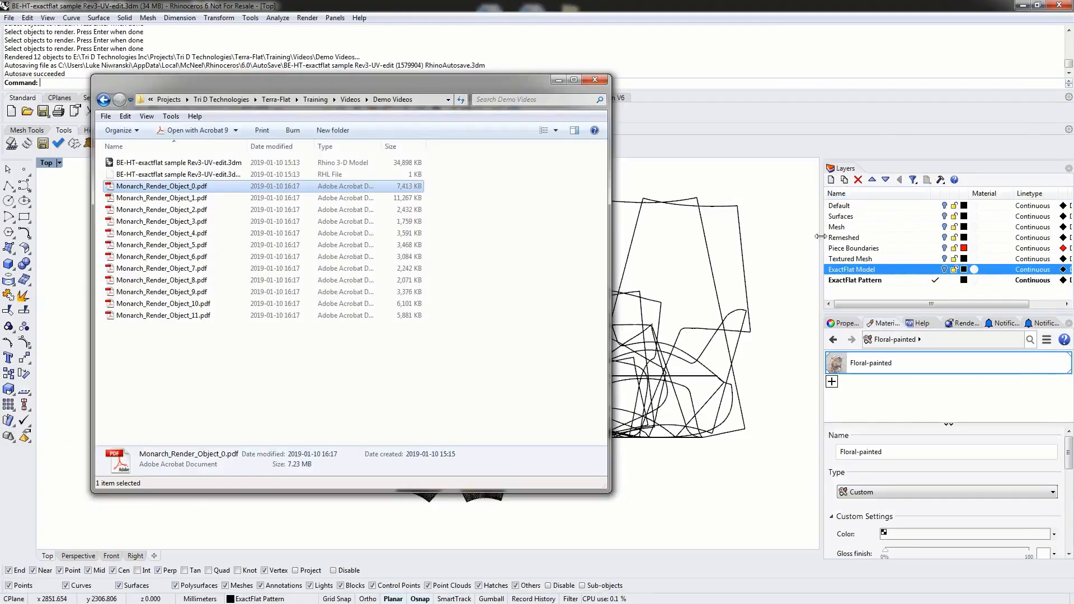
{"action": "left_click", "coordinate": [676, 41]}
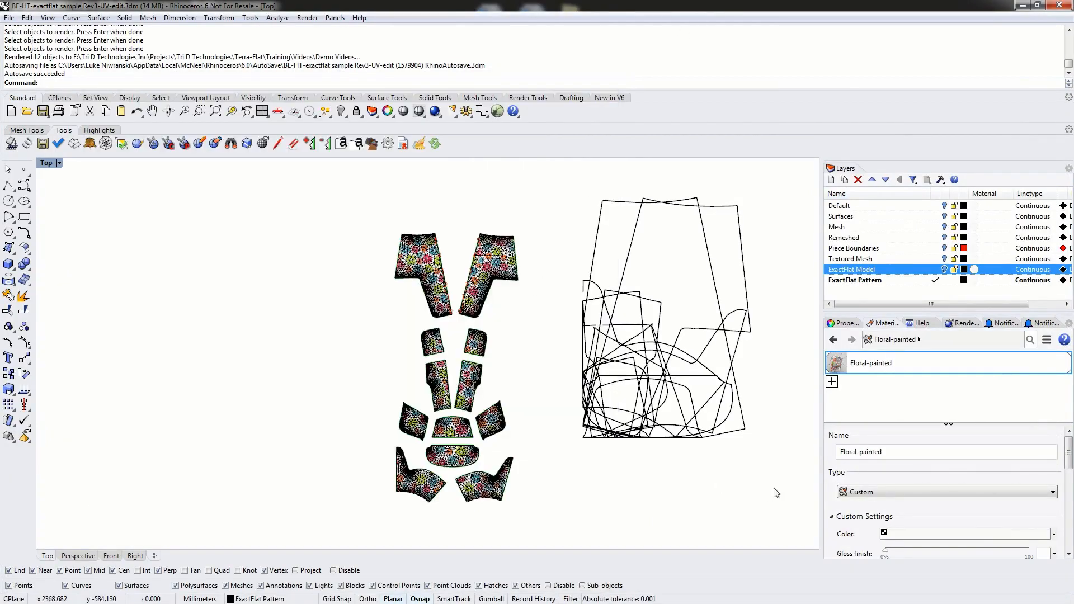
Delete the overlapping render outline curves beside the pattern pieces and redraw all the flattened objects
{"action": "left_click_drag", "start_coordinate": [774, 485], "coordinate": [565, 182]}
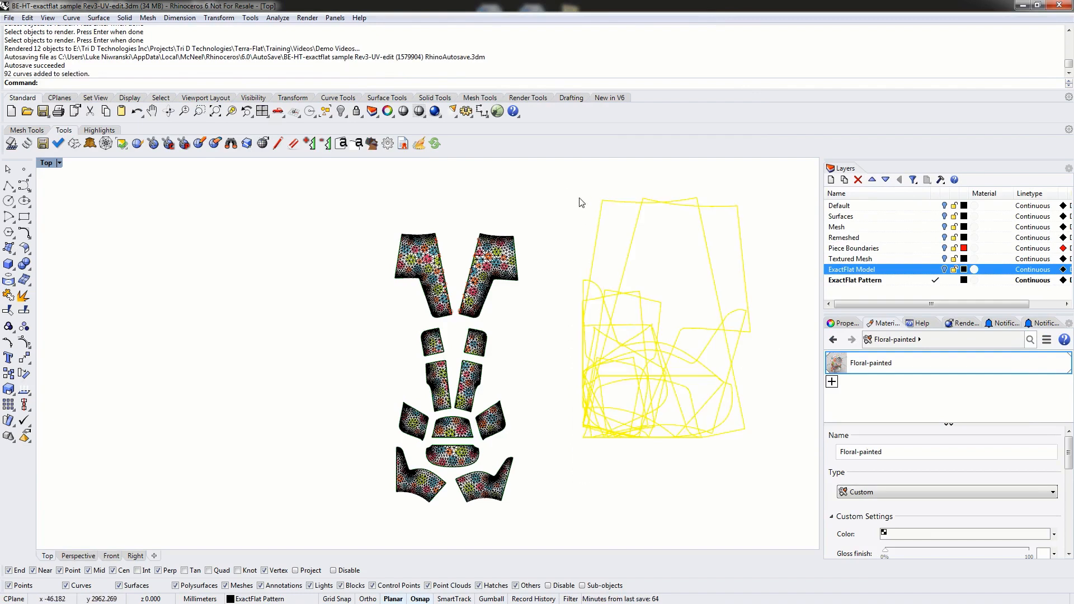
{"action": "key", "text": "Delete"}
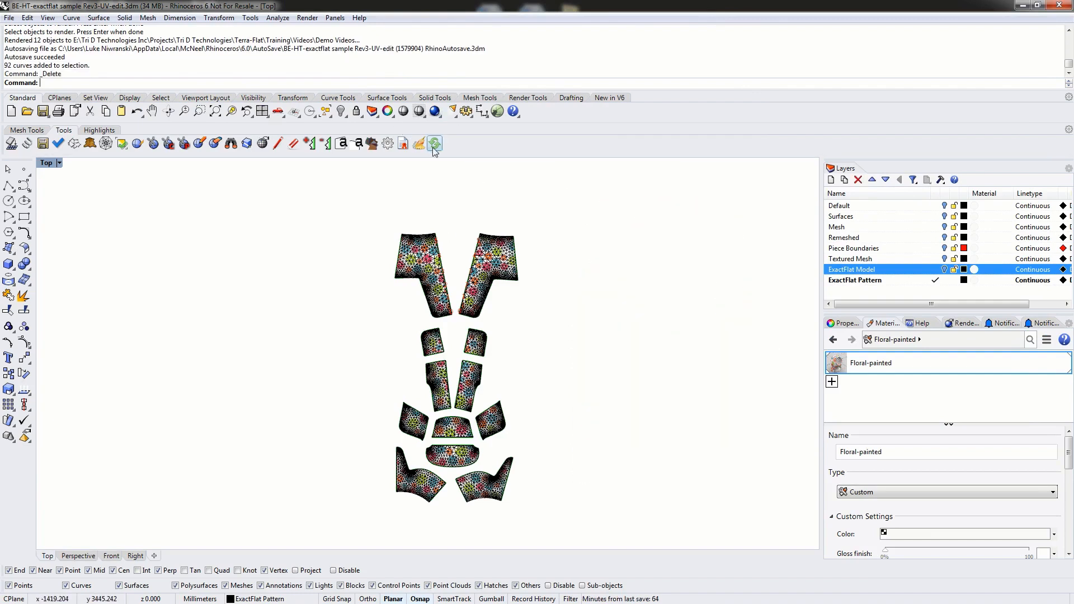
{"action": "left_click", "coordinate": [436, 146]}
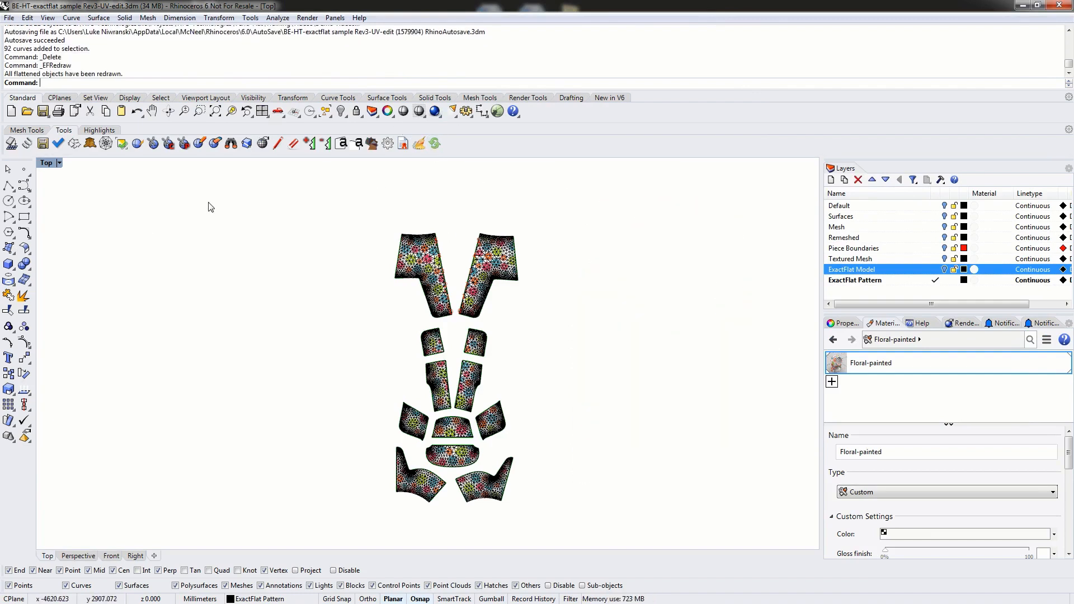
Start MonarchRender and delete the previous Monarch_Render_Object PDFs from the Demo Videos folder
{"action": "type", "text": "MonarchRender"}
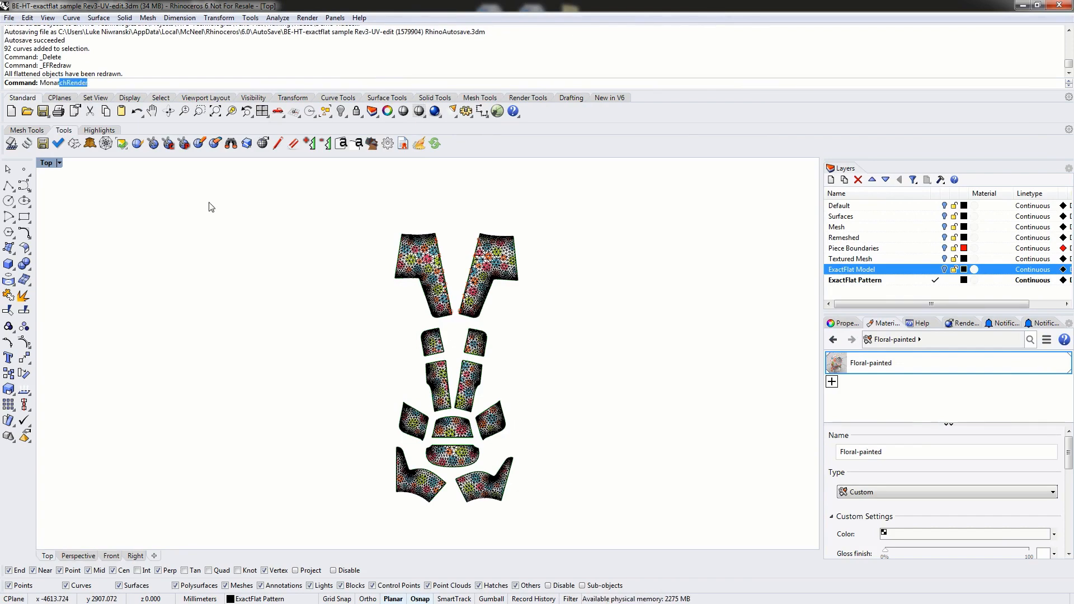
{"action": "key", "text": "Return"}
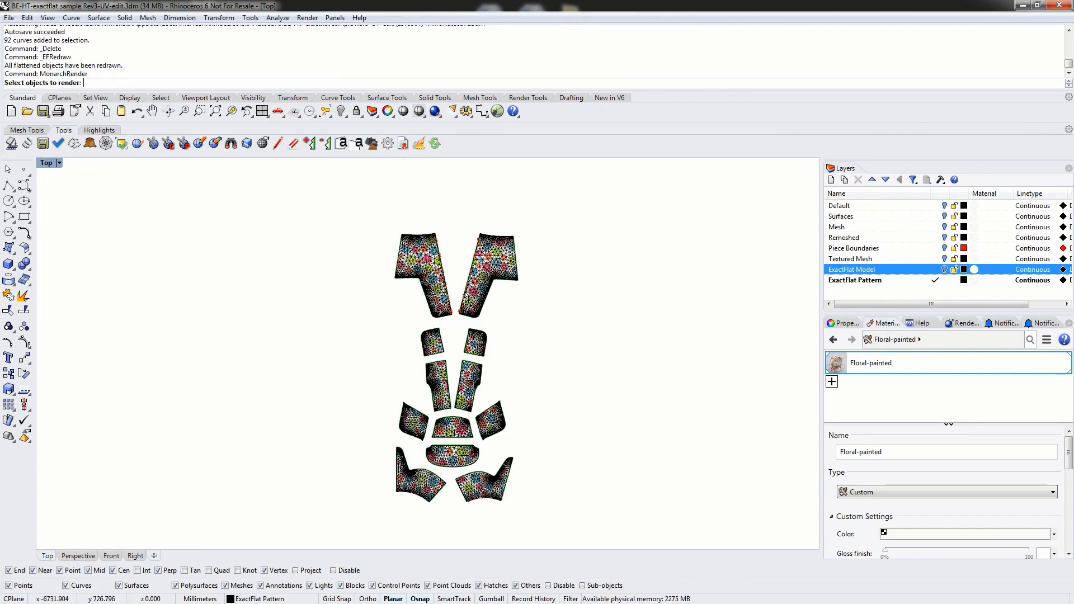
{"action": "left_click_drag", "start_coordinate": [218, 382], "coordinate": [111, 187]}
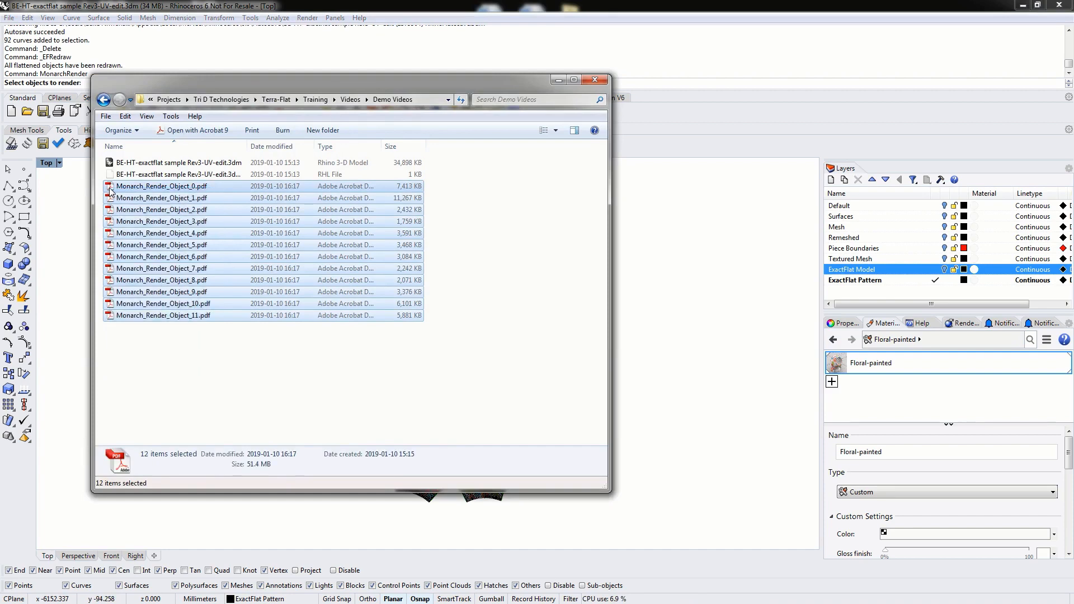
{"action": "key", "text": "Delete"}
{"action": "key", "text": "Return"}
{"action": "left_click", "coordinate": [594, 79]}
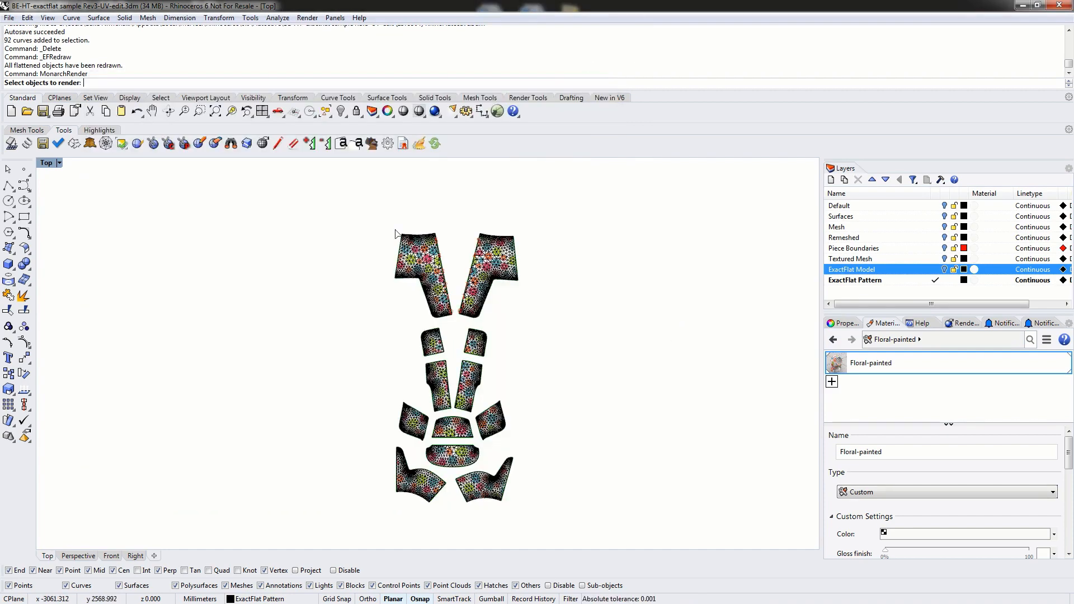
Render all the pattern pieces at 150 dpi to PDFs in Demo Videos, including the CUT, SEAM, NOTCH and TAGS layers
{"action": "left_click_drag", "start_coordinate": [338, 206], "coordinate": [613, 540]}
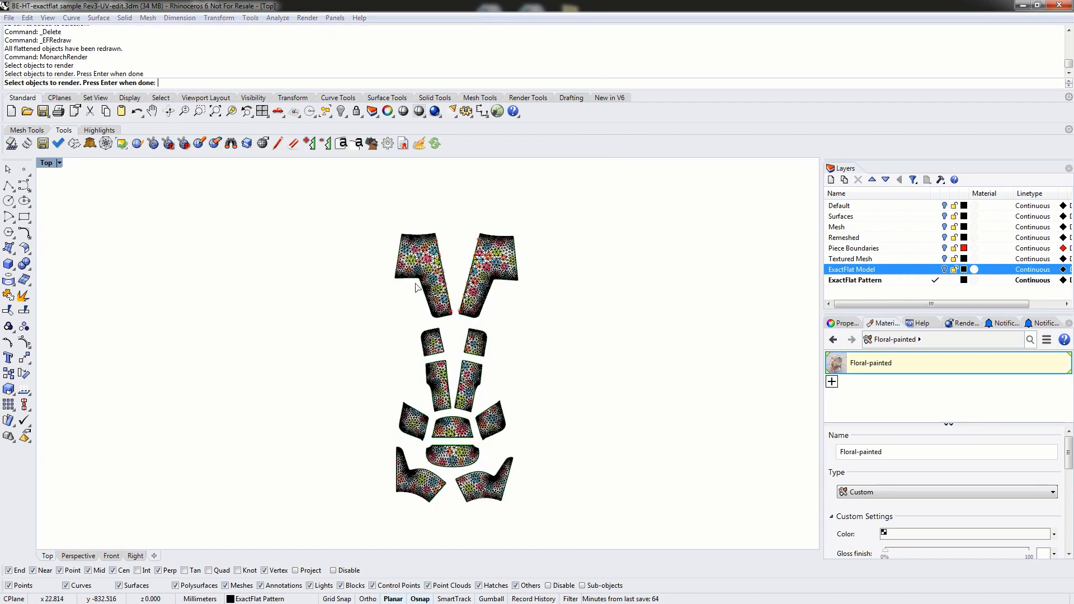
{"action": "key", "text": "Return"}
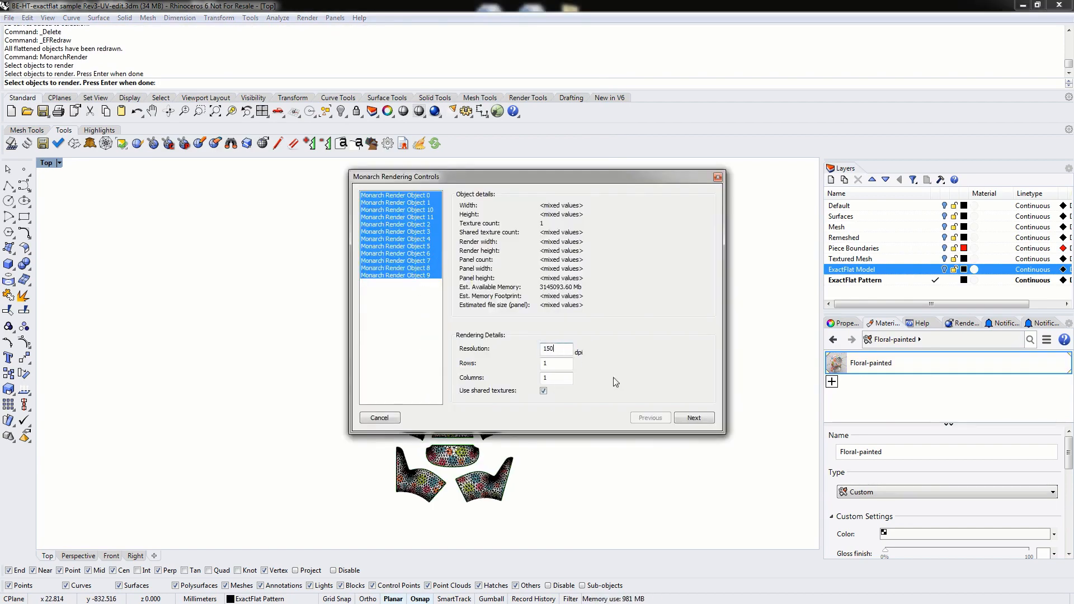
{"action": "left_click", "coordinate": [694, 419]}
{"action": "left_click", "coordinate": [695, 419]}
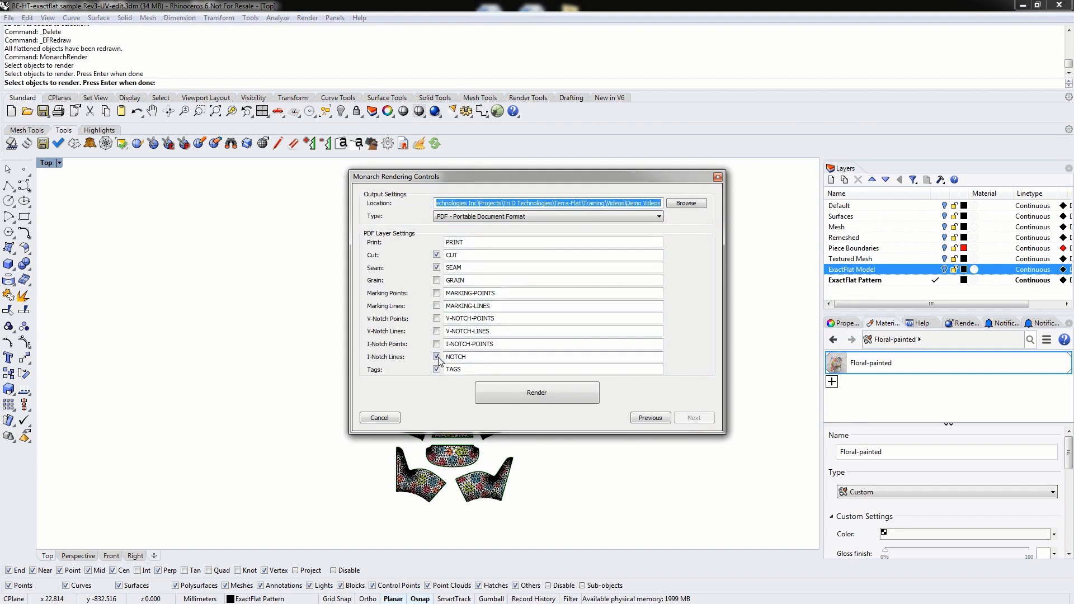
{"action": "left_click", "coordinate": [437, 357]}
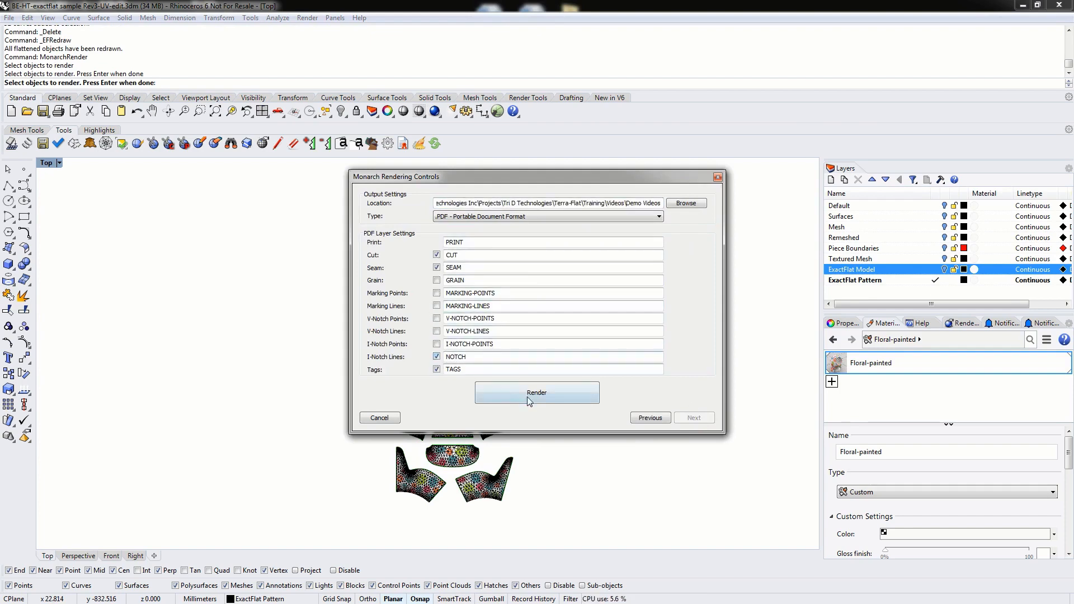
{"action": "left_click", "coordinate": [532, 400]}
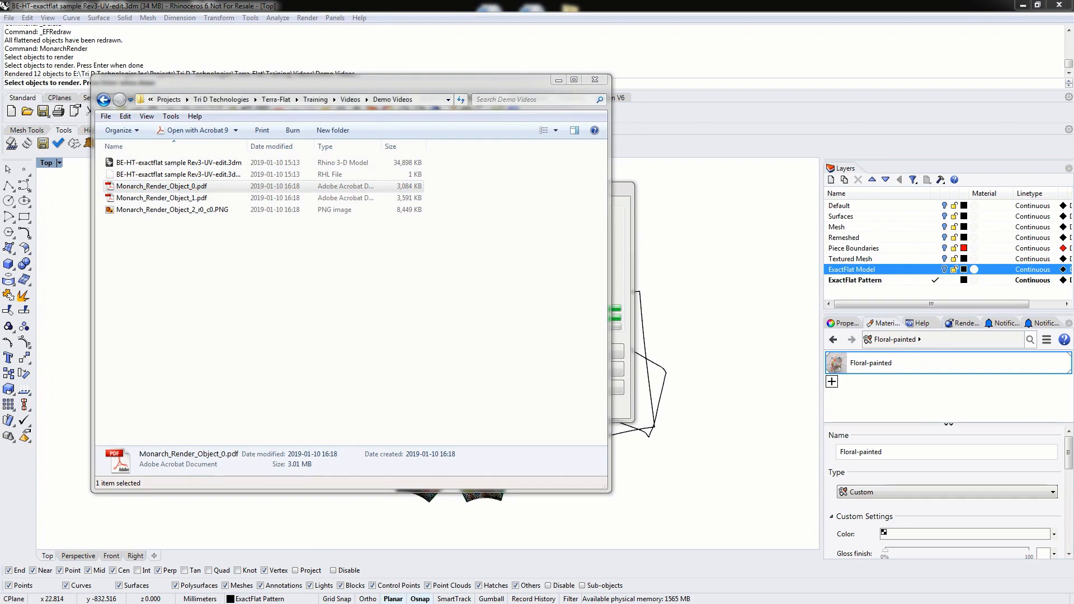
Open Monarch_Render_Object_1.pdf and Monarch_Render_Object_2.pdf from the Demo Videos folder, maximizing the latter's Adobe Acrobat window
{"action": "double_click", "coordinate": [188, 199]}
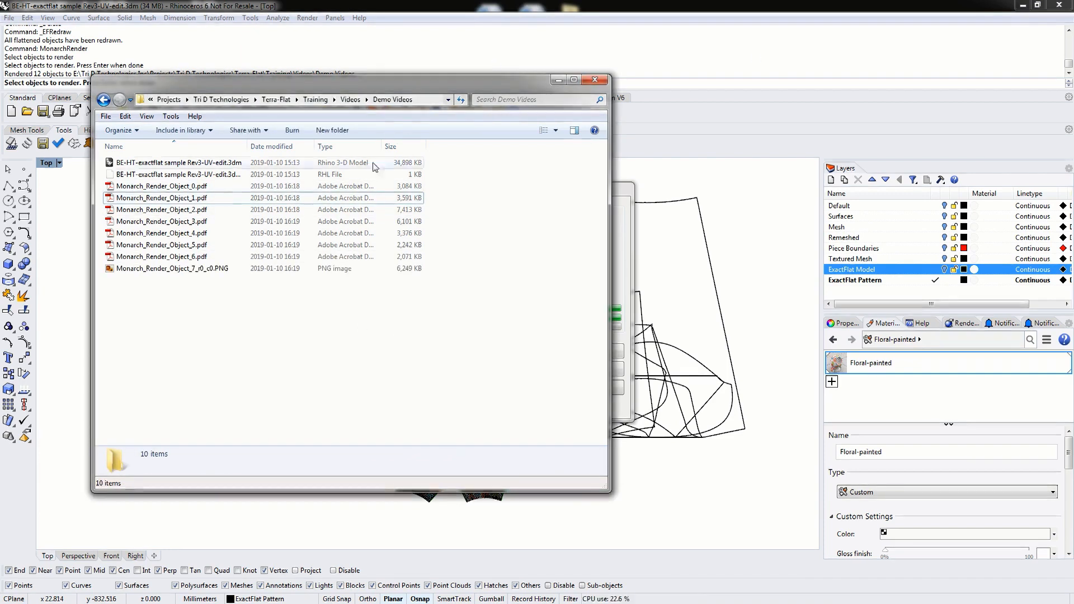
{"action": "double_click", "coordinate": [188, 210]}
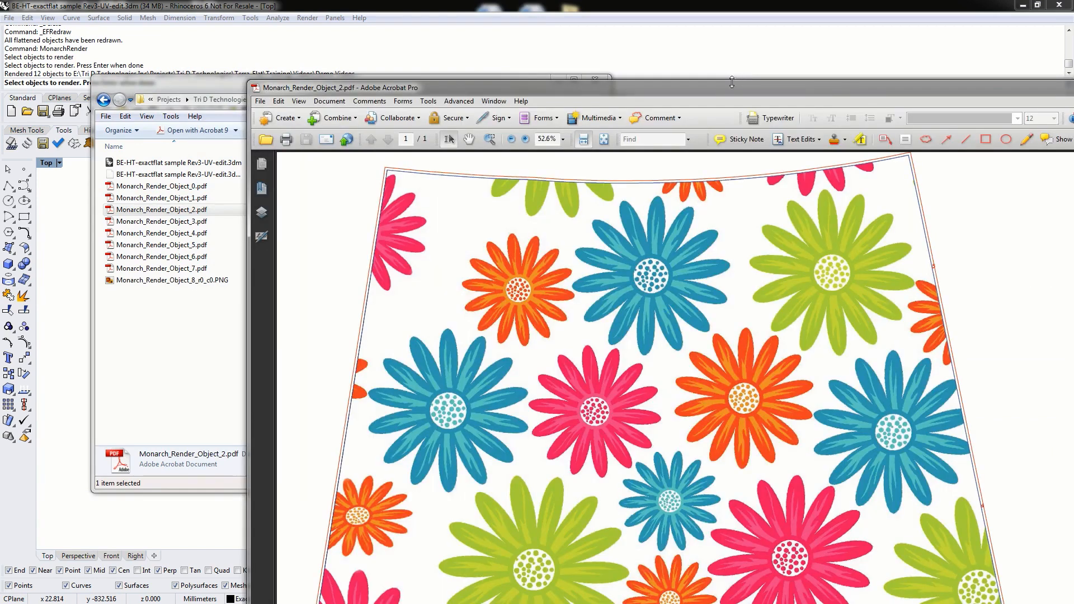
{"action": "left_click_drag", "start_coordinate": [724, 93], "coordinate": [571, 53]}
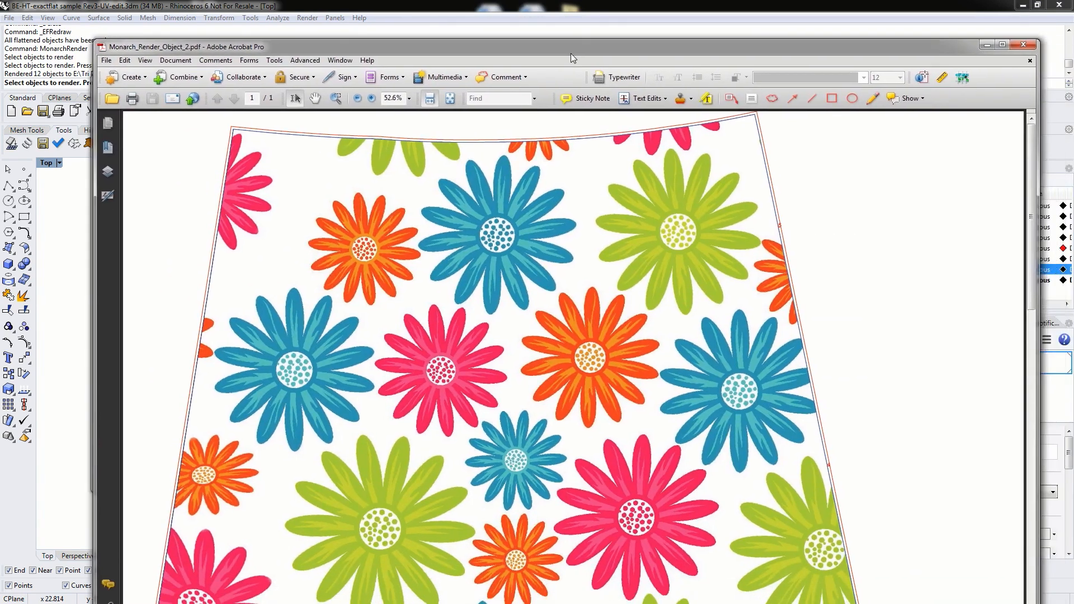
{"action": "double_click", "coordinate": [570, 52]}
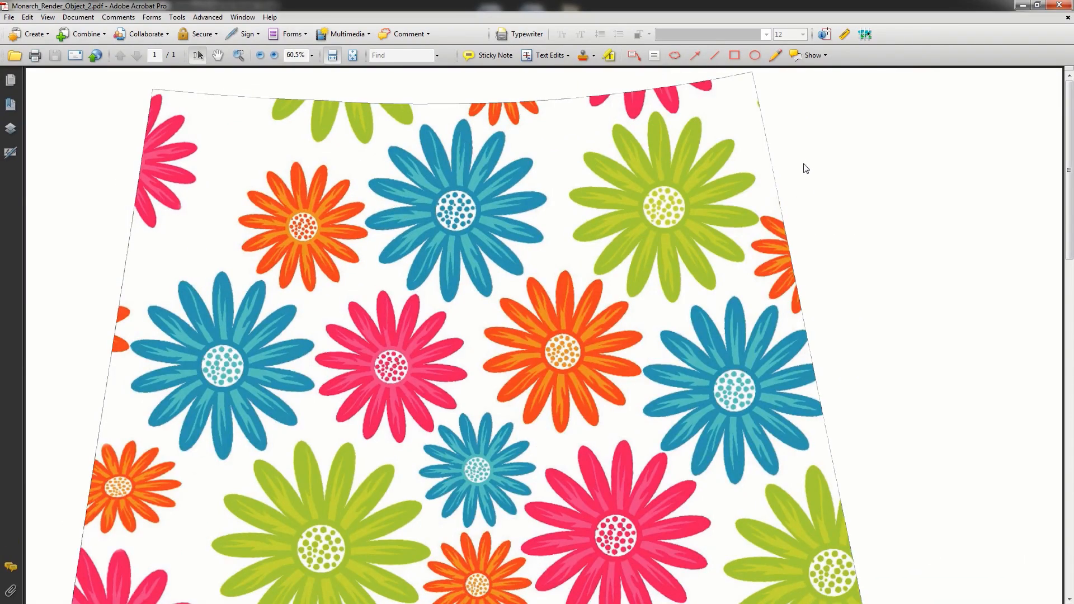
Inspect the piece's upper corner at 150% and hide the PDF's PRINT and CUT layers to view the seam line
{"action": "left_click", "coordinate": [750, 115]}
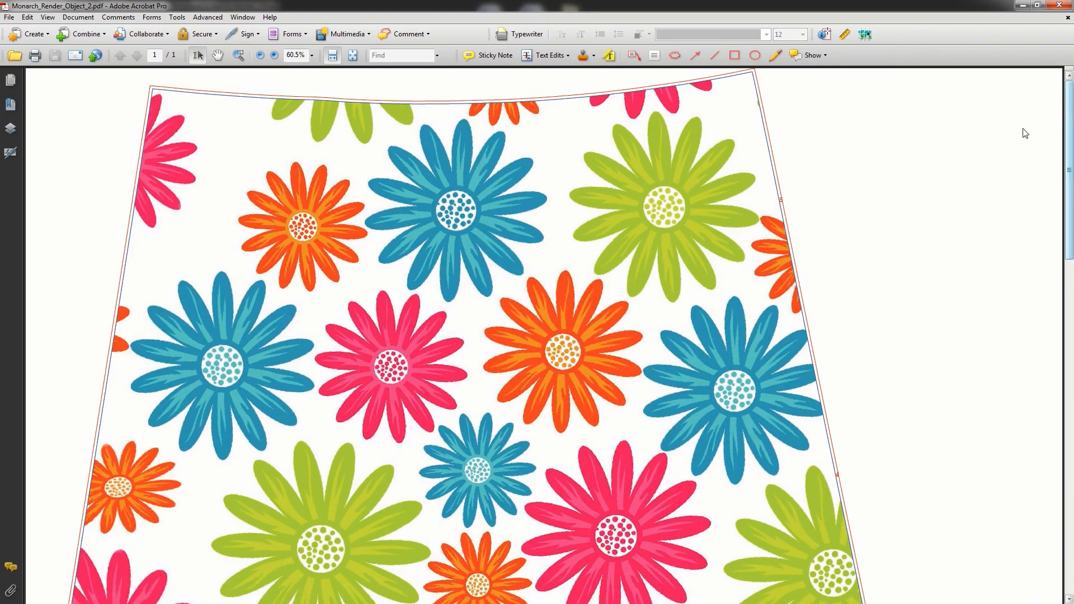
{"action": "scroll", "coordinate": [821, 186], "scroll_direction": "up", "scroll_amount": 5, "text": "ctrl"}
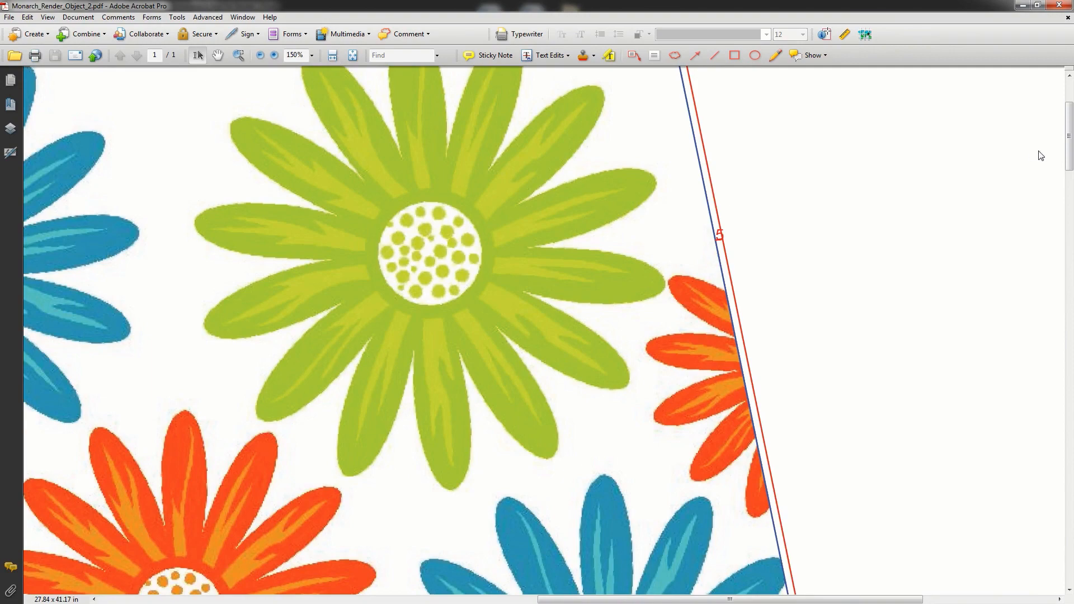
{"action": "left_click_drag", "start_coordinate": [1069, 137], "coordinate": [1066, 115]}
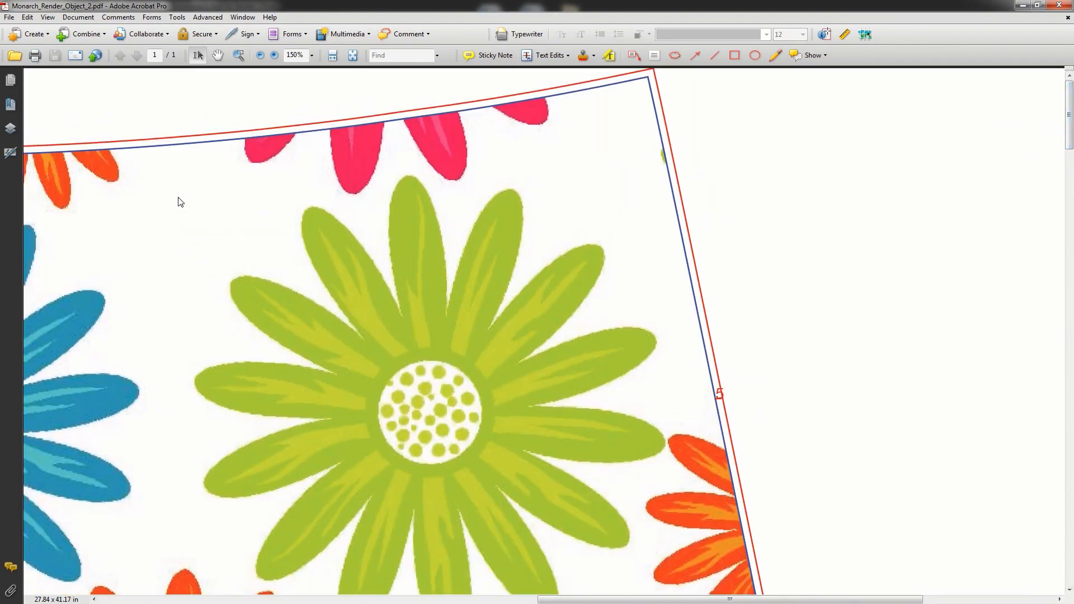
{"action": "left_click", "coordinate": [12, 130]}
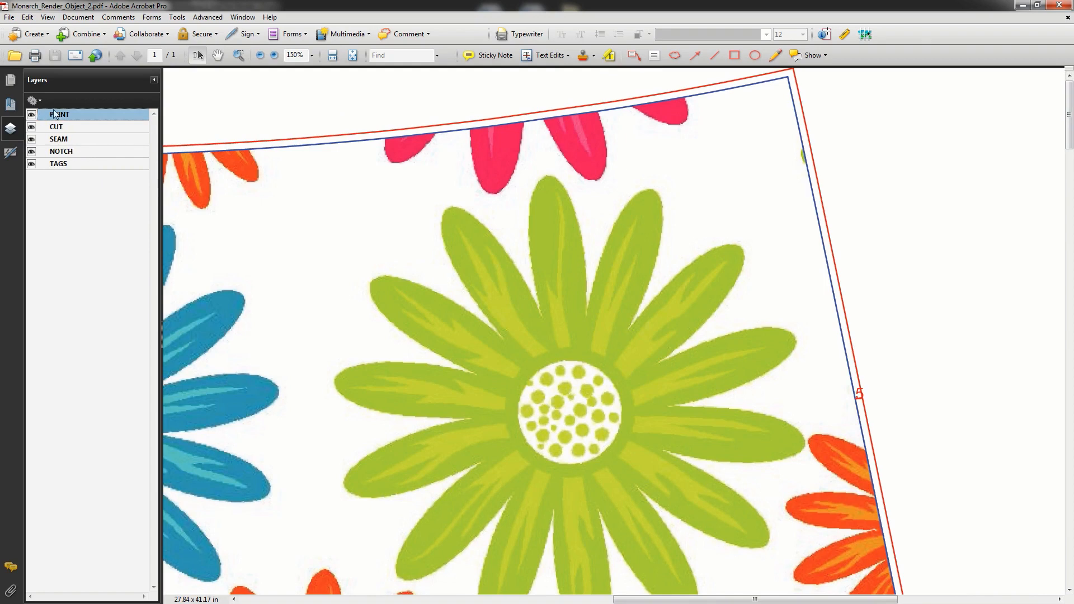
{"action": "left_click", "coordinate": [31, 127]}
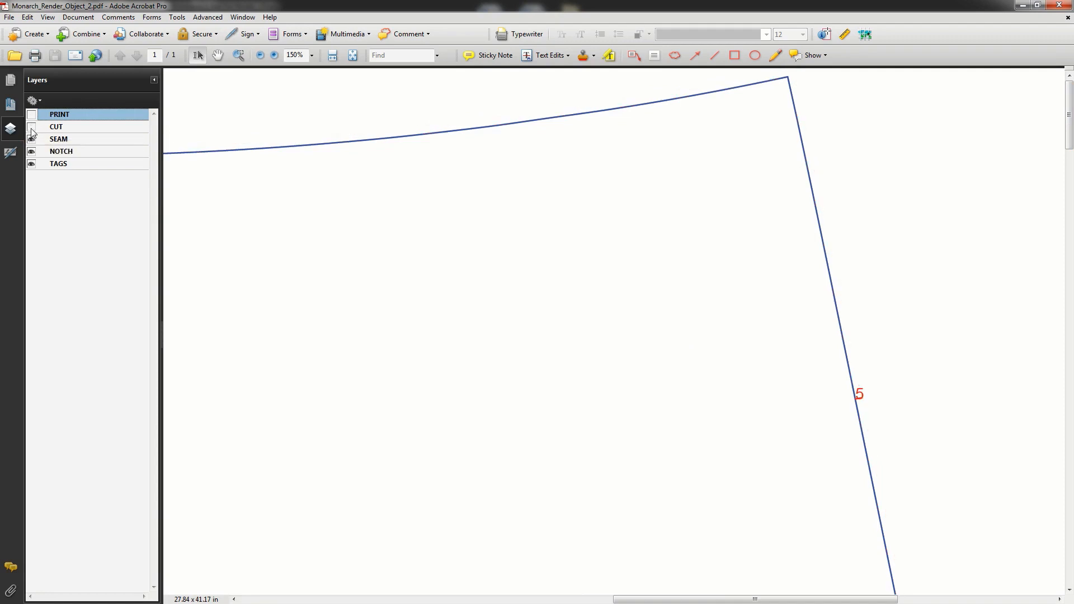
{"action": "left_click", "coordinate": [32, 128]}
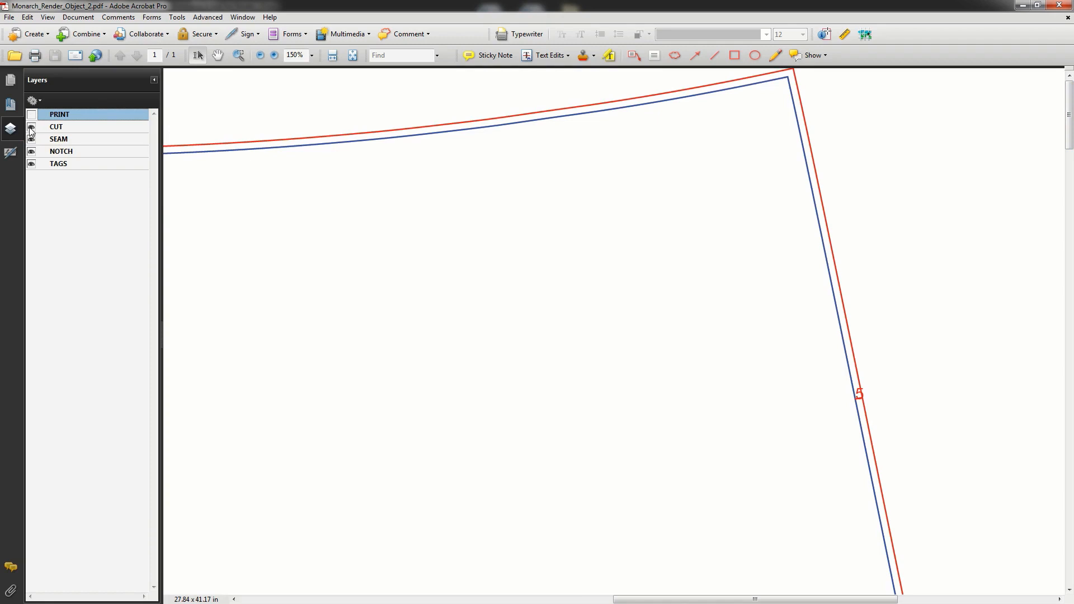
{"action": "left_click", "coordinate": [32, 128]}
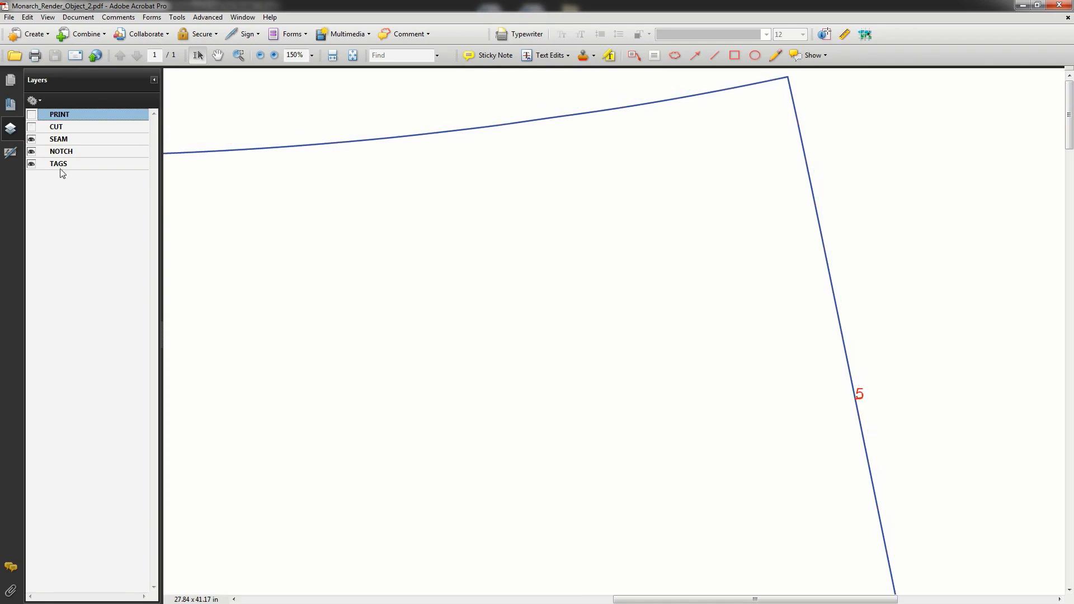
Hide the SEAM and TAGS layers and show CUT to inspect the cut line and notch along the slanted edge
{"action": "left_click", "coordinate": [32, 140]}
{"action": "left_click", "coordinate": [31, 128]}
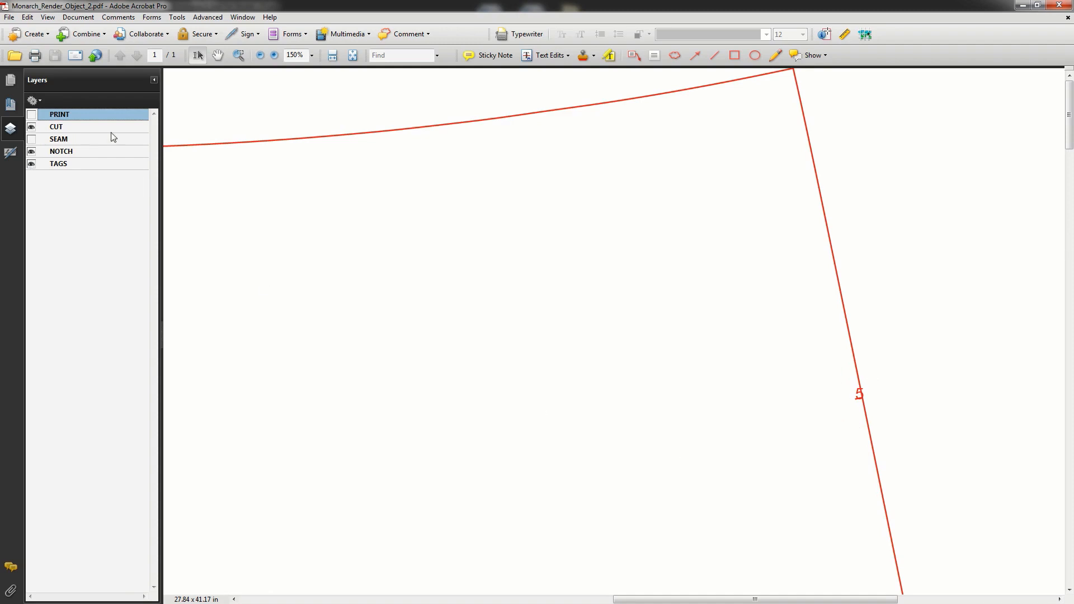
{"action": "left_click", "coordinate": [32, 164]}
{"action": "left_click_drag", "start_coordinate": [1068, 127], "coordinate": [1069, 210]}
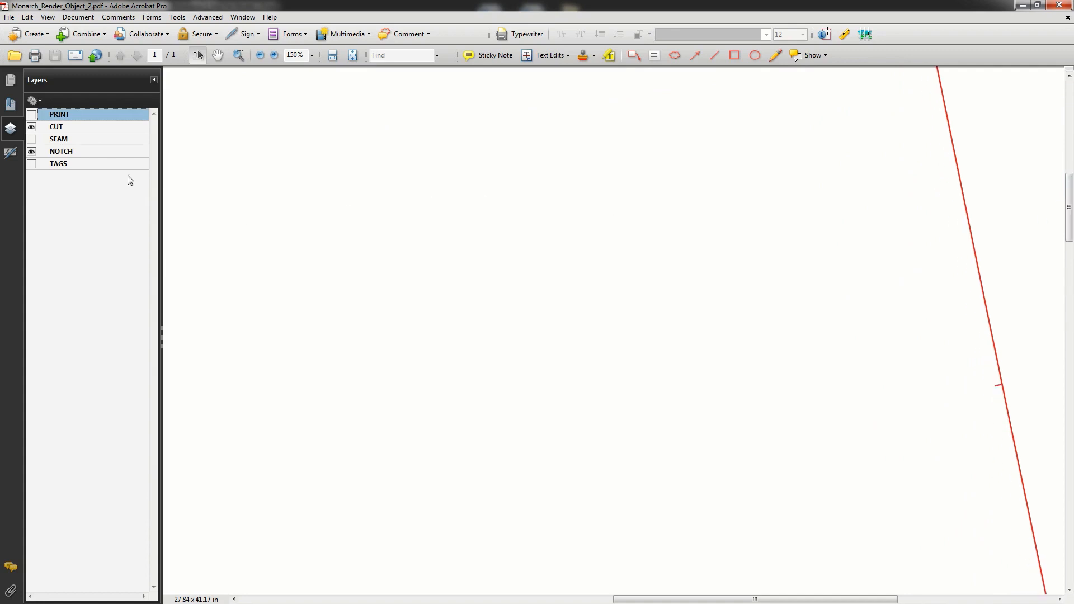
Show the PRINT, SEAM and TAGS layers again and view the whole rendered piece on one page
{"action": "left_click", "coordinate": [32, 115]}
{"action": "left_click", "coordinate": [32, 139]}
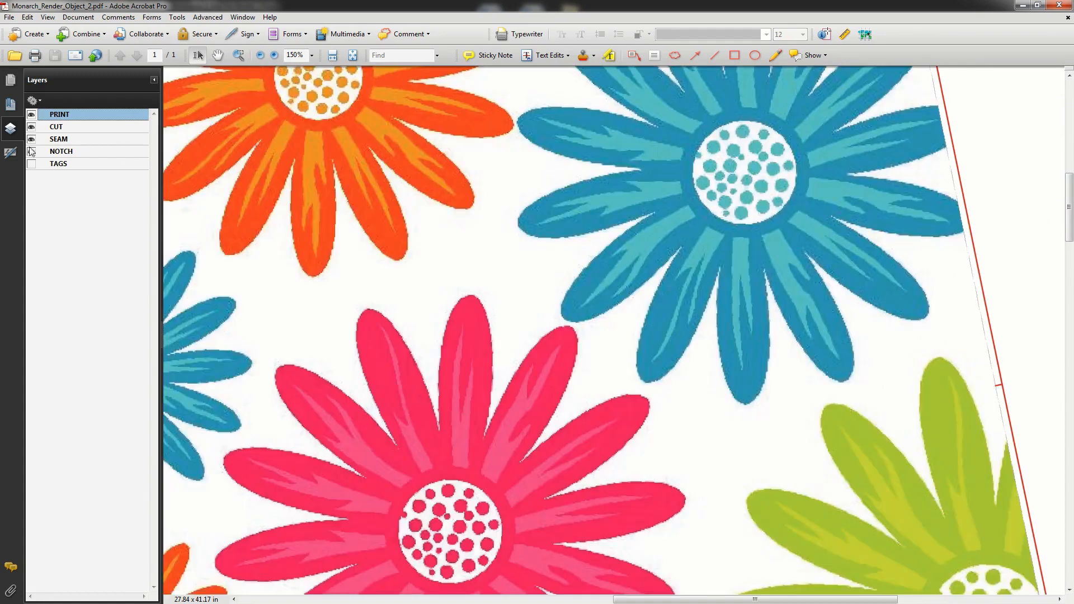
{"action": "left_click", "coordinate": [32, 163]}
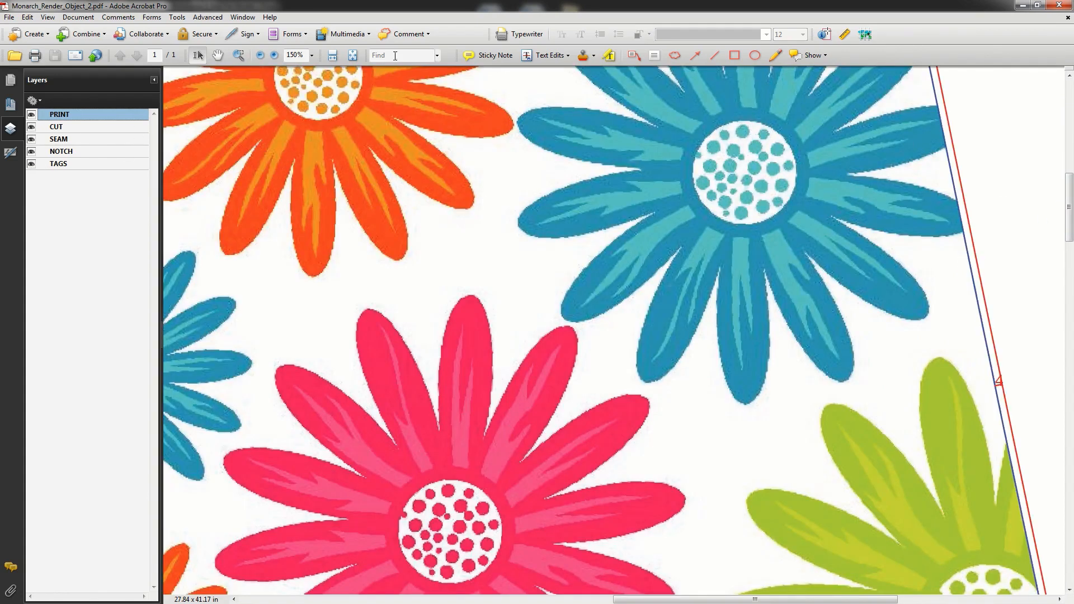
{"action": "left_click", "coordinate": [353, 55]}
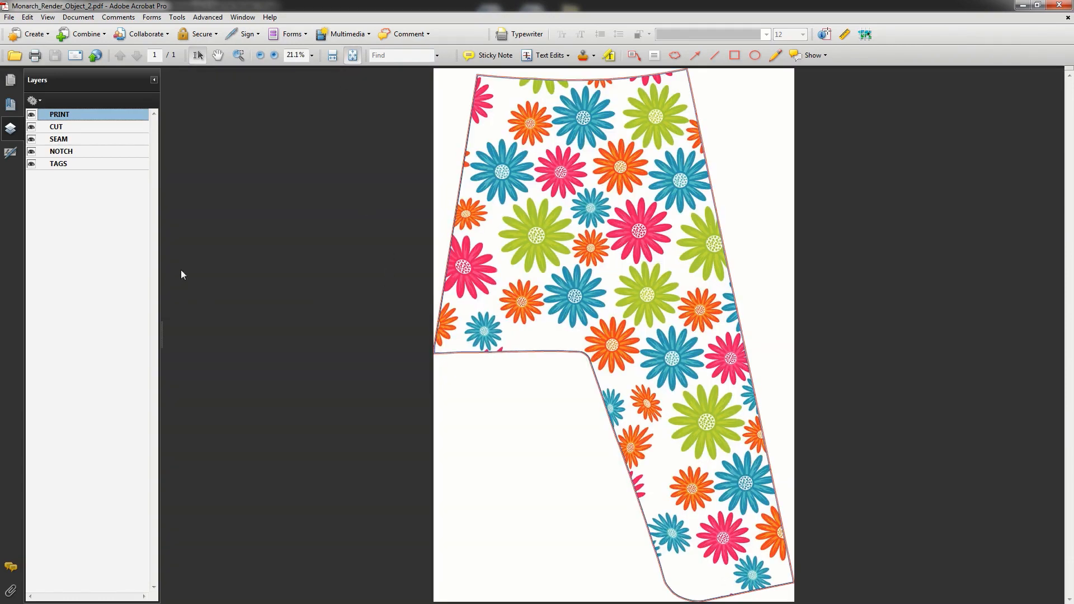
Close the rendered PDF, return to Rhinoceros and delete the overlapping outline curves beside the pattern pieces
{"action": "left_click", "coordinate": [1059, 7]}
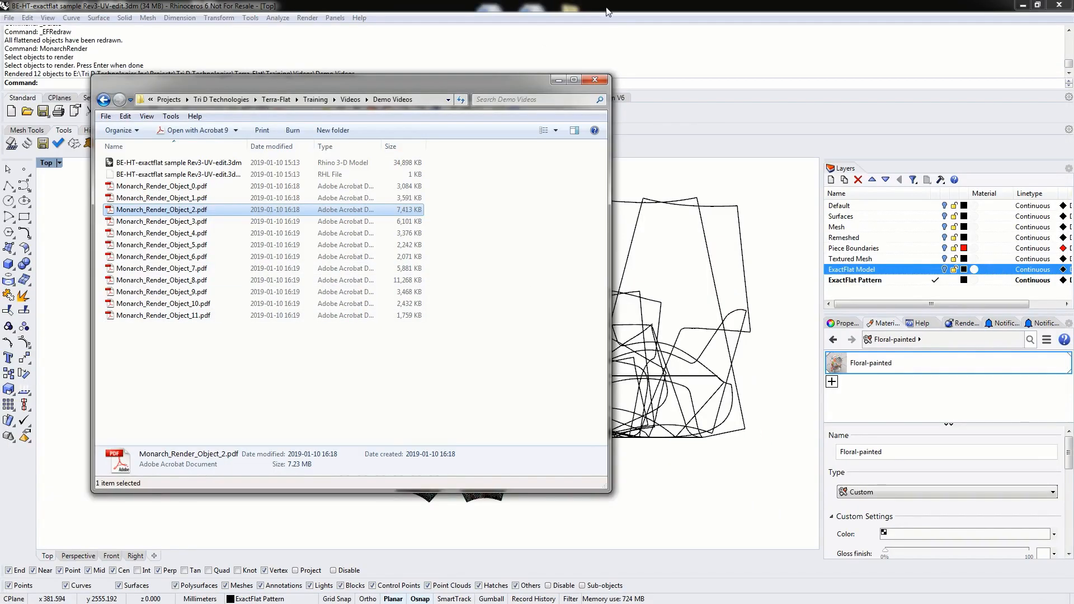
{"action": "left_click", "coordinate": [608, 12]}
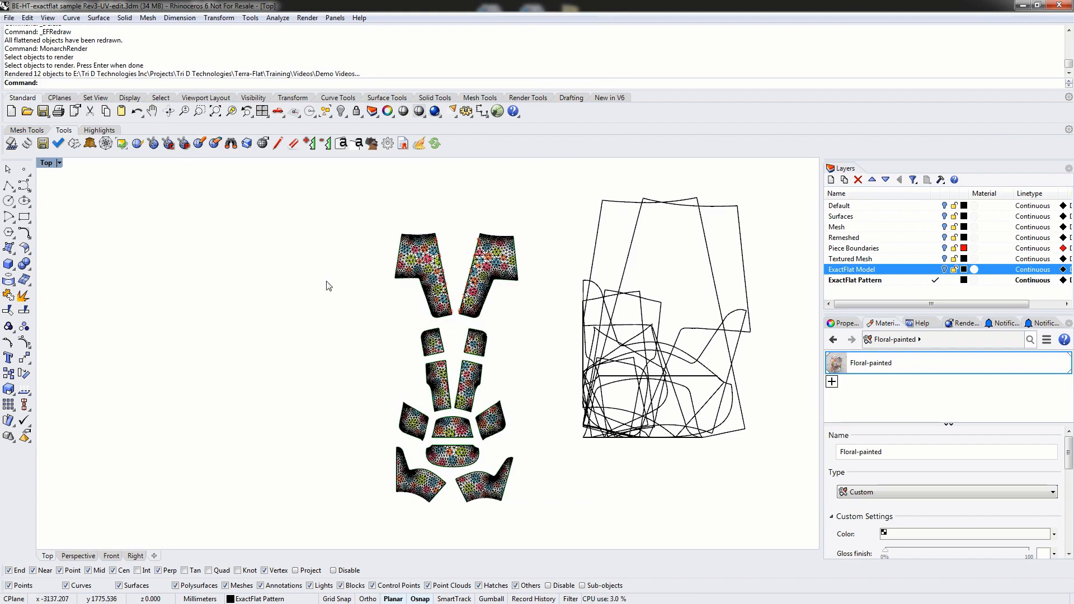
{"action": "left_click_drag", "start_coordinate": [770, 482], "coordinate": [553, 186]}
{"action": "key", "text": "Delete"}
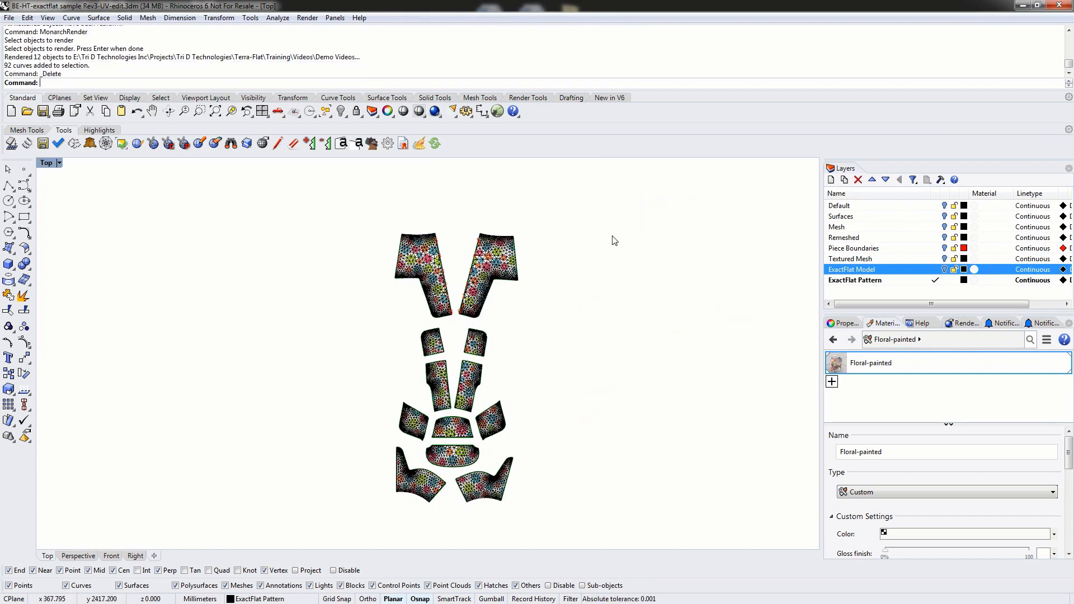